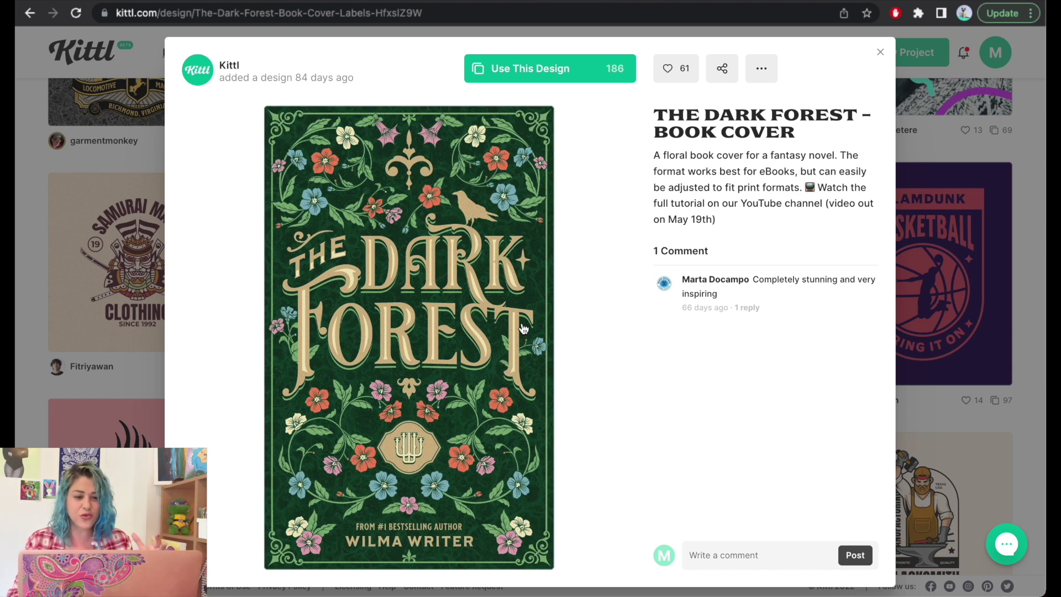
Look through the featured design templates after closing the open book cover, taking a closer look at the Shopping logo
left_click(880, 52)
scroll(838, 293, "down", 10)
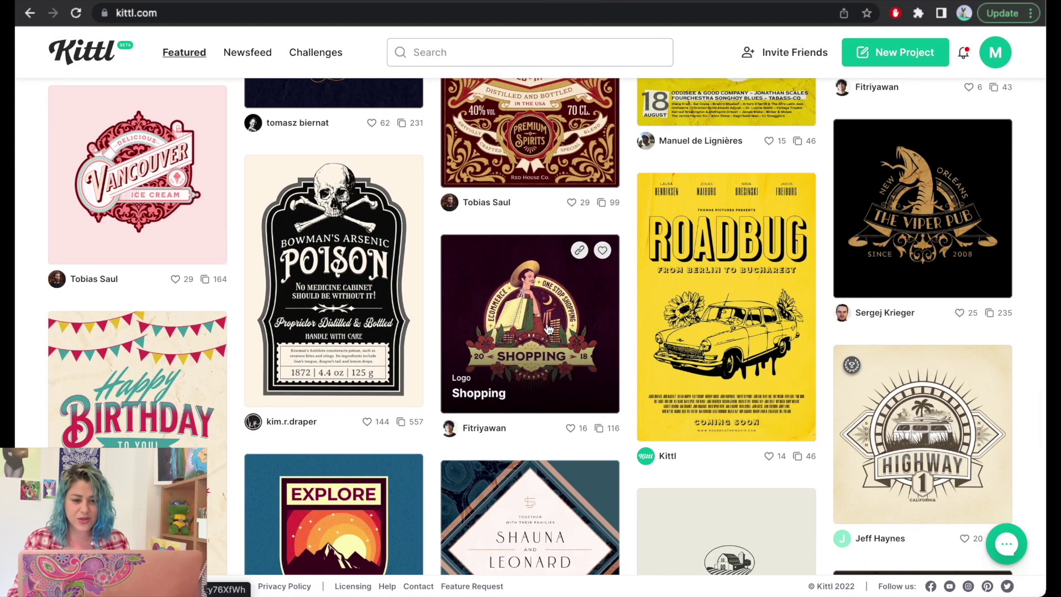
left_click(549, 329)
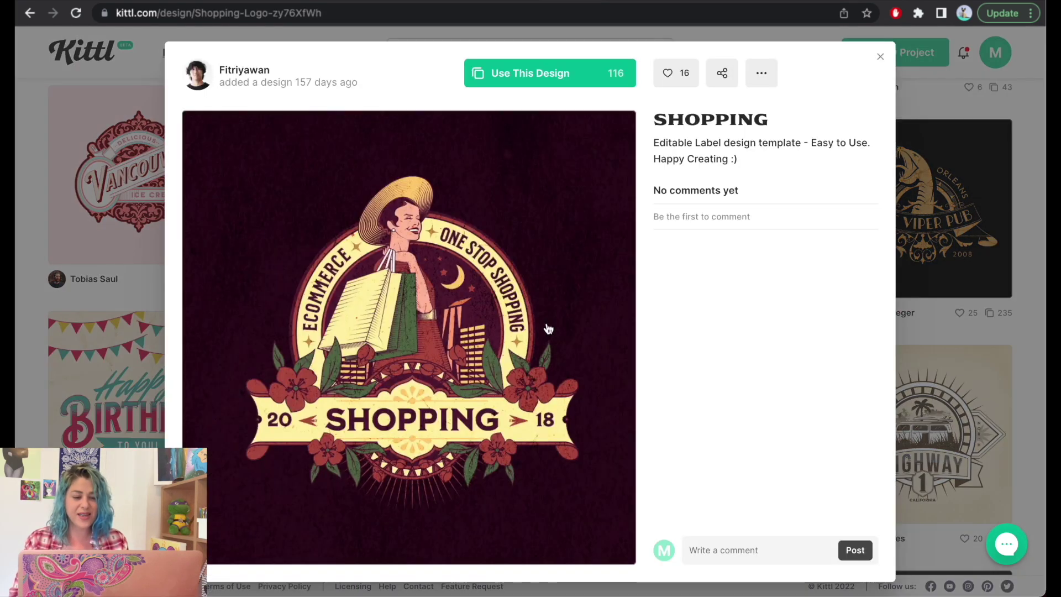
left_click(955, 184)
scroll(539, 321, "down", 9)
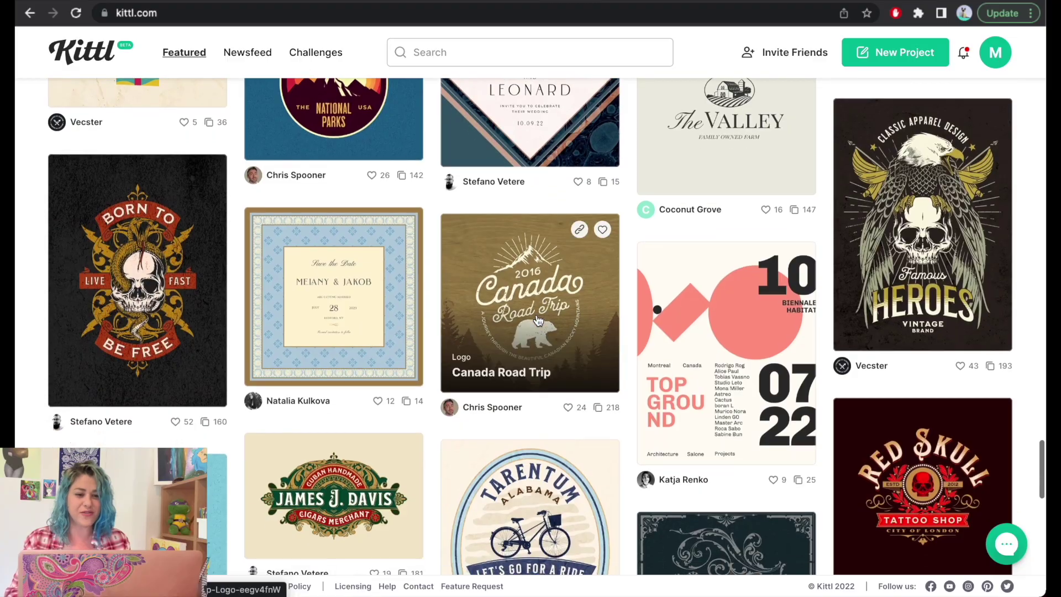
scroll(539, 320, "down", 7)
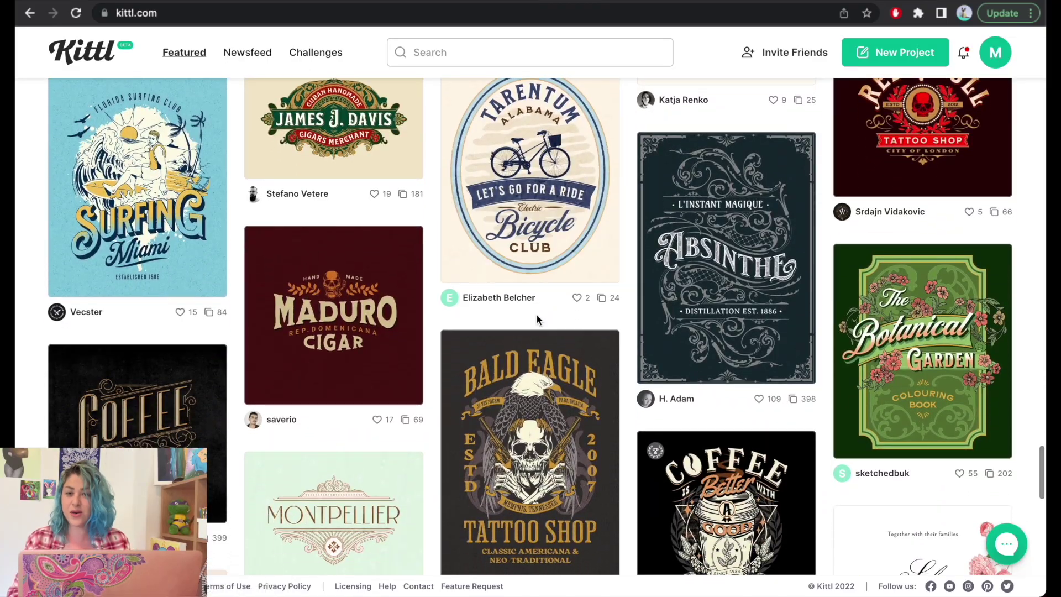
scroll(536, 313, "down", 10)
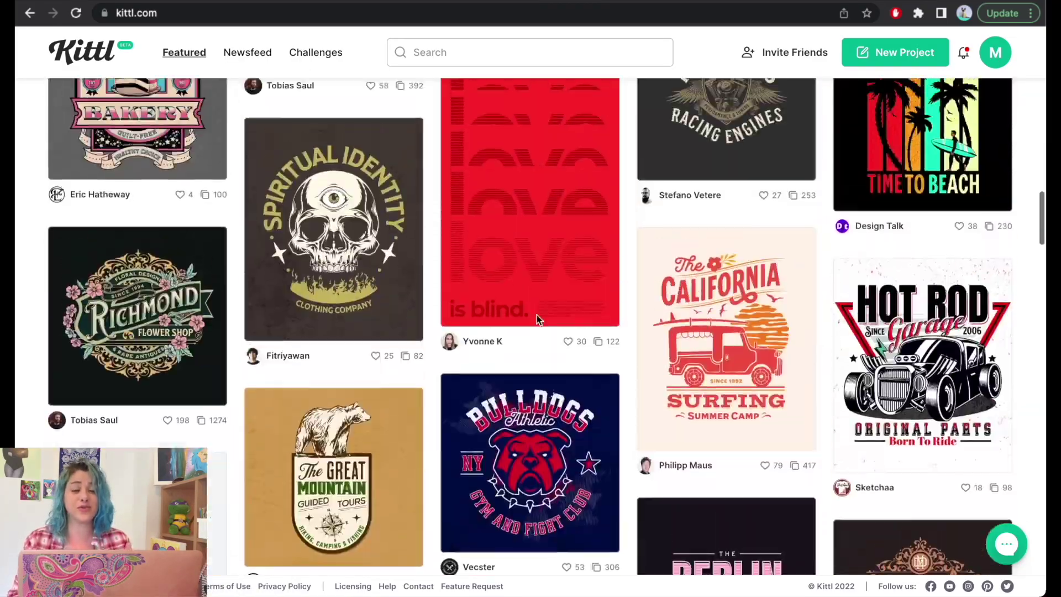
scroll(536, 319, "up", 20)
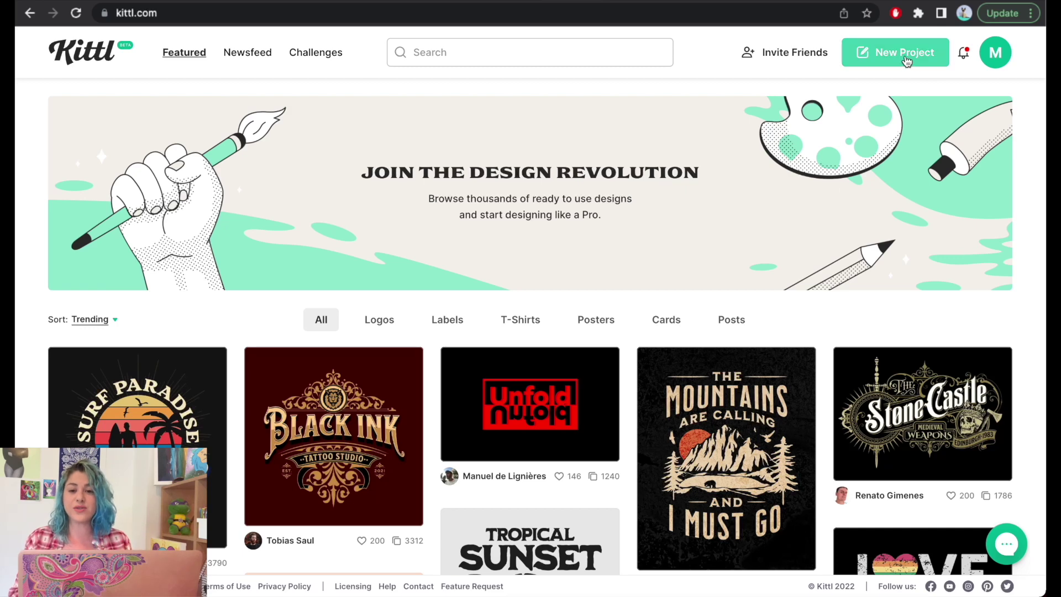
Create a new blank project, review the full list of artboard sizes and custom size units, and turn on Trim view
left_click(906, 55)
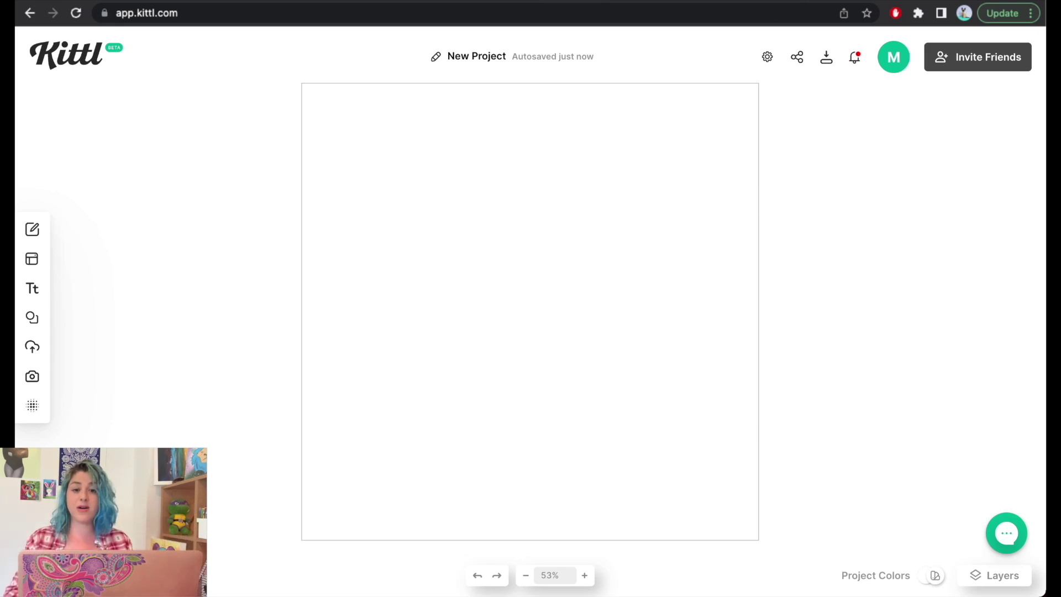
left_click(767, 58)
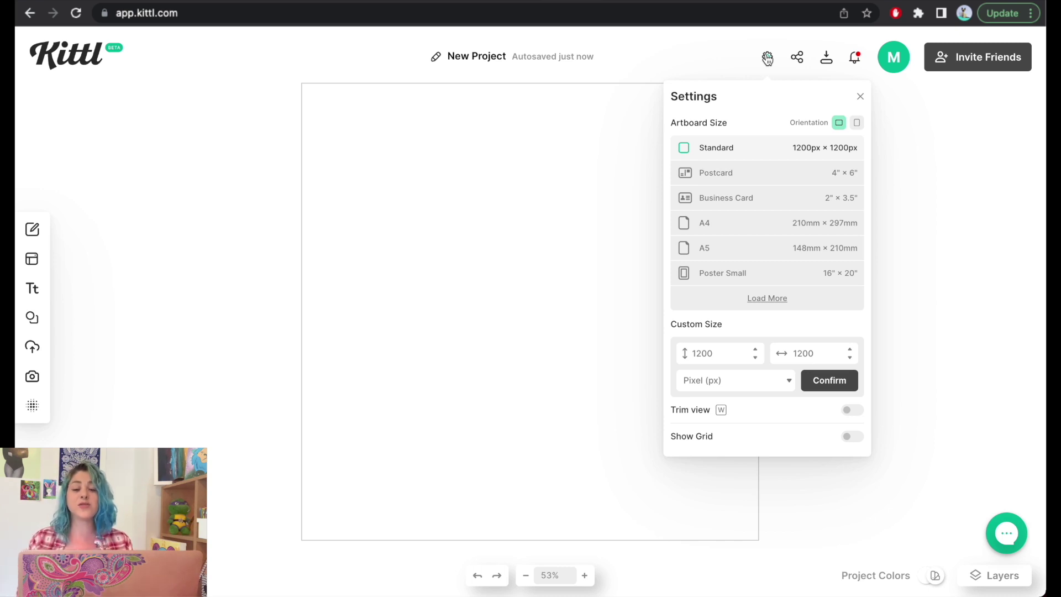
left_click(767, 298)
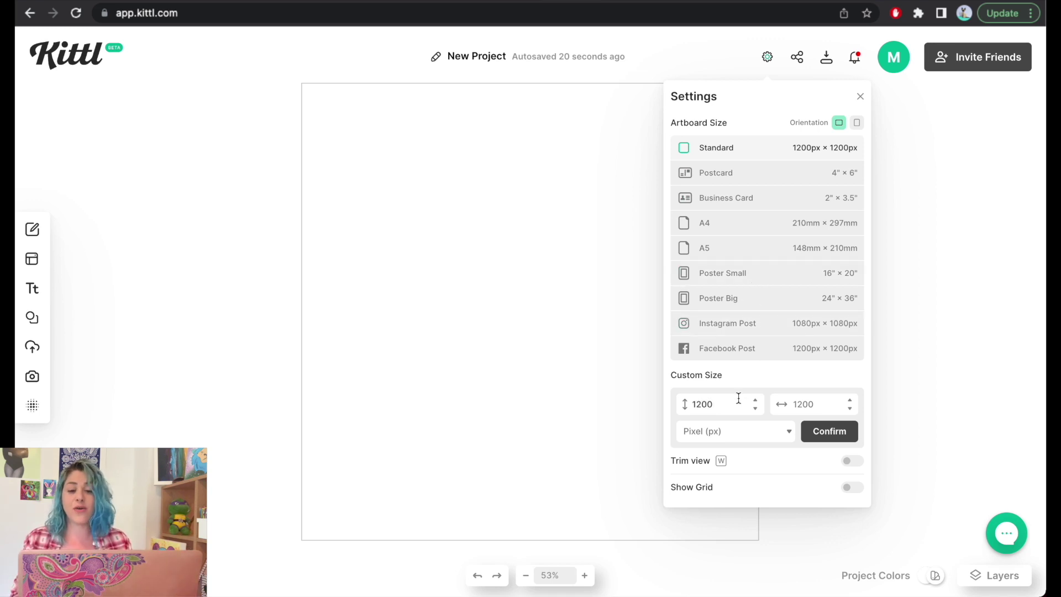
left_click(735, 437)
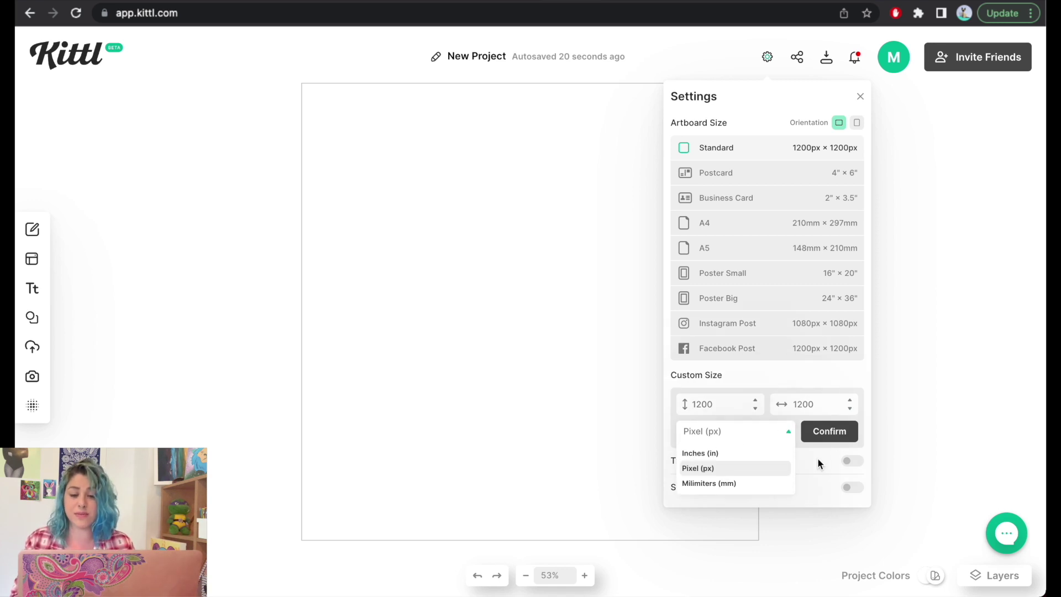
left_click(856, 464)
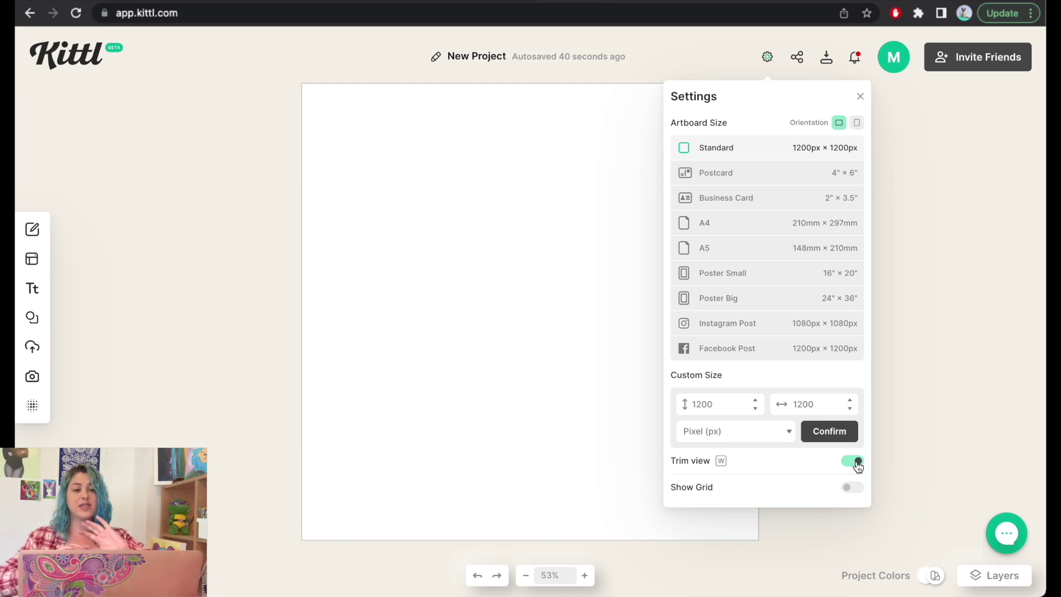
Try the grid display on the artboard and return to the custom artboard height setting
left_click(856, 490)
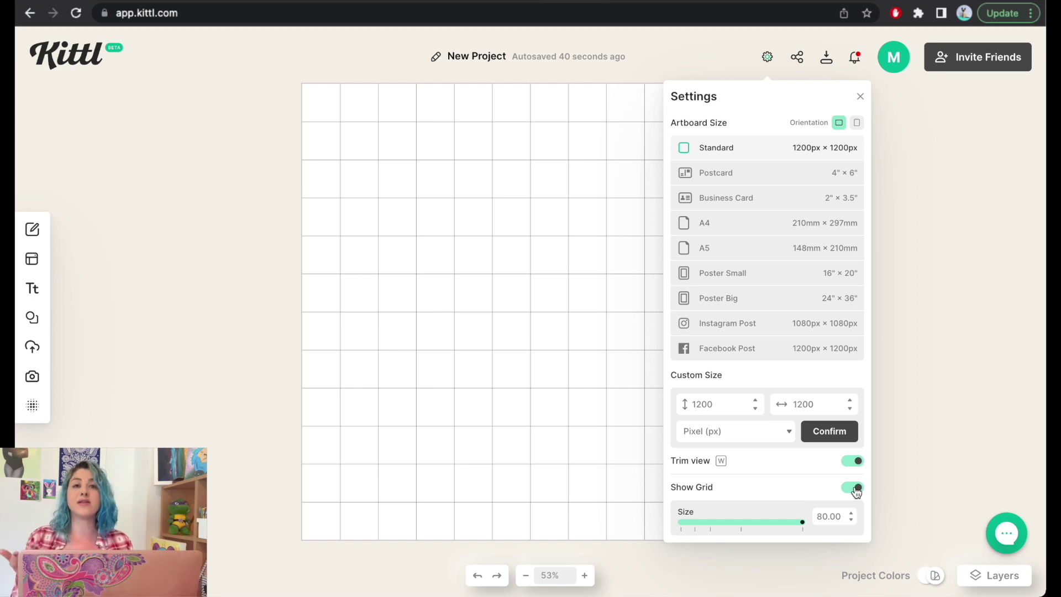
left_click(856, 488)
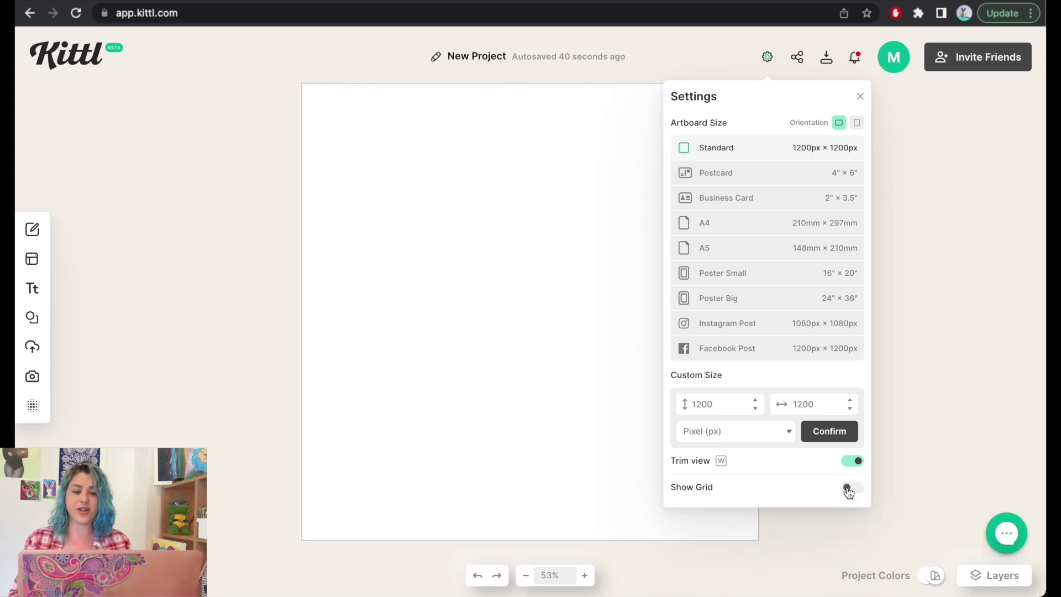
left_click(434, 271)
left_click(767, 56)
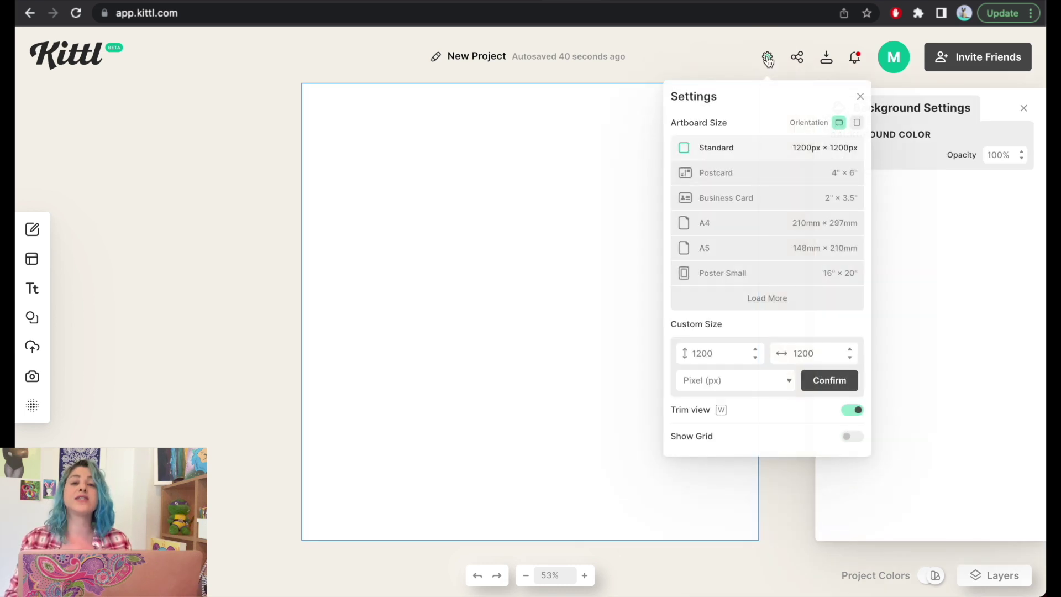
left_click(713, 353)
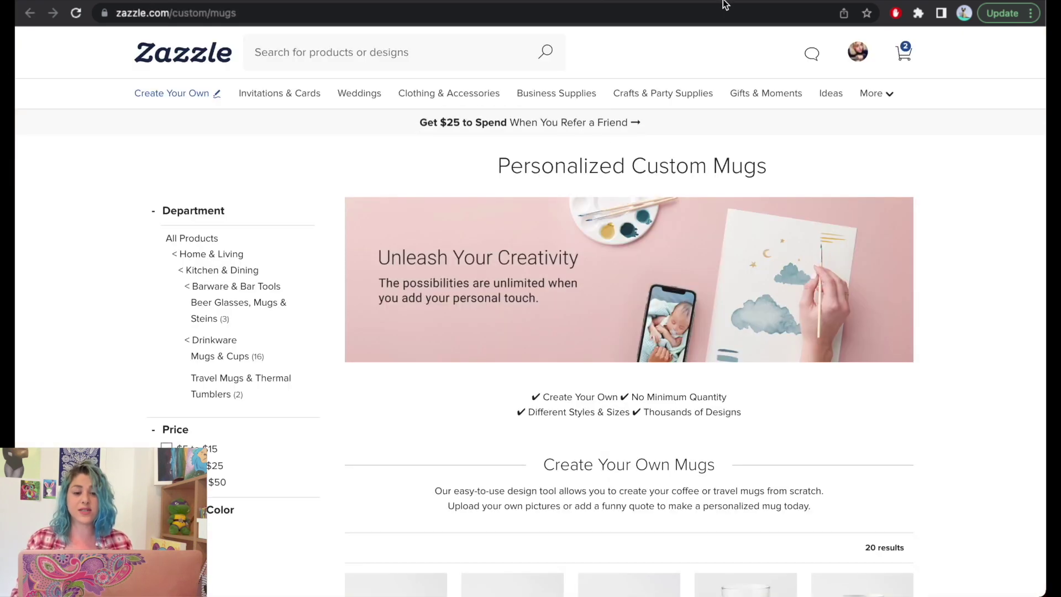
Switch to Zazzle's custom mugs page, look through the mug types, and open the $16.95 Latte Mug in a new tab
scroll(794, 269, "down", 8)
scroll(1012, 372, "down", 9)
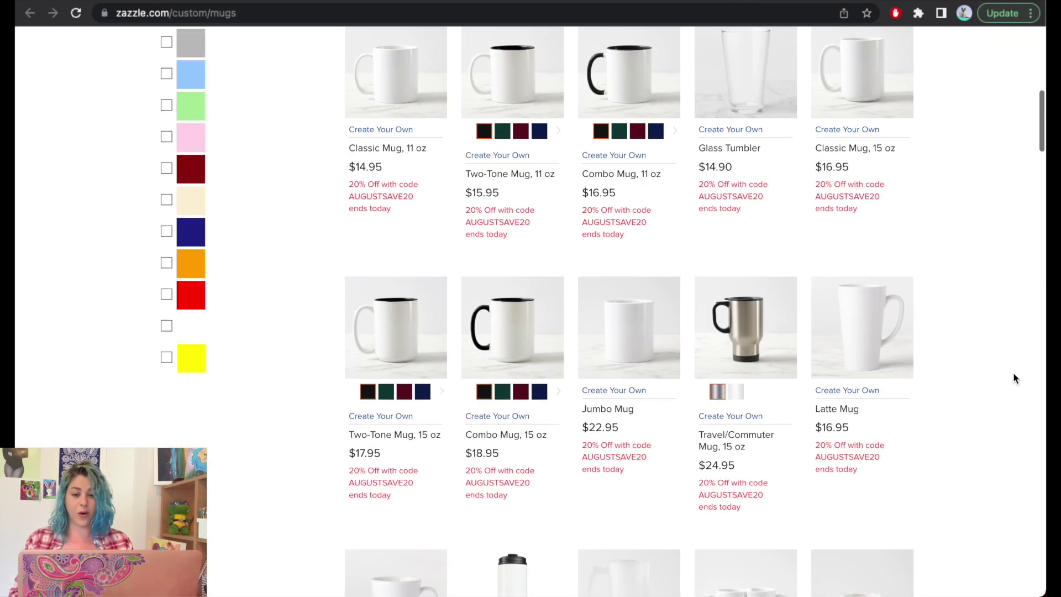
scroll(973, 257, "down", 5)
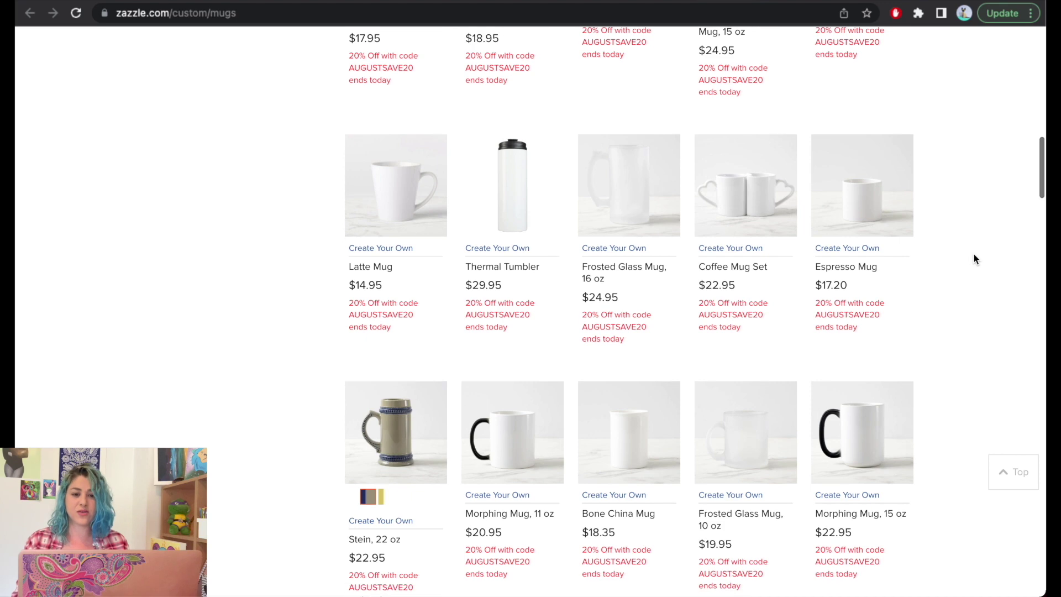
scroll(974, 253, "up", 15)
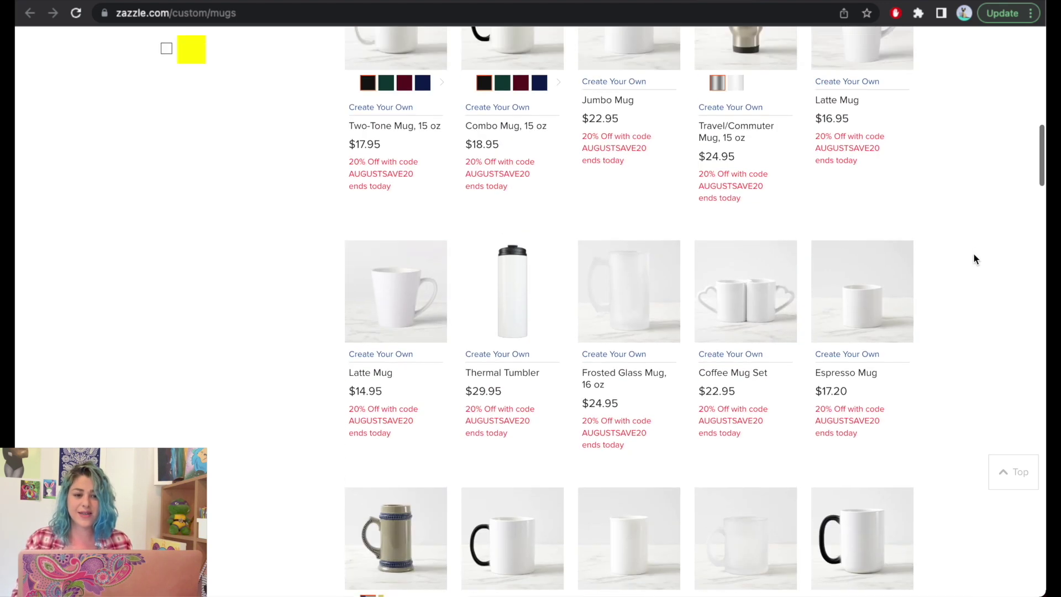
scroll(959, 337, "up", 3)
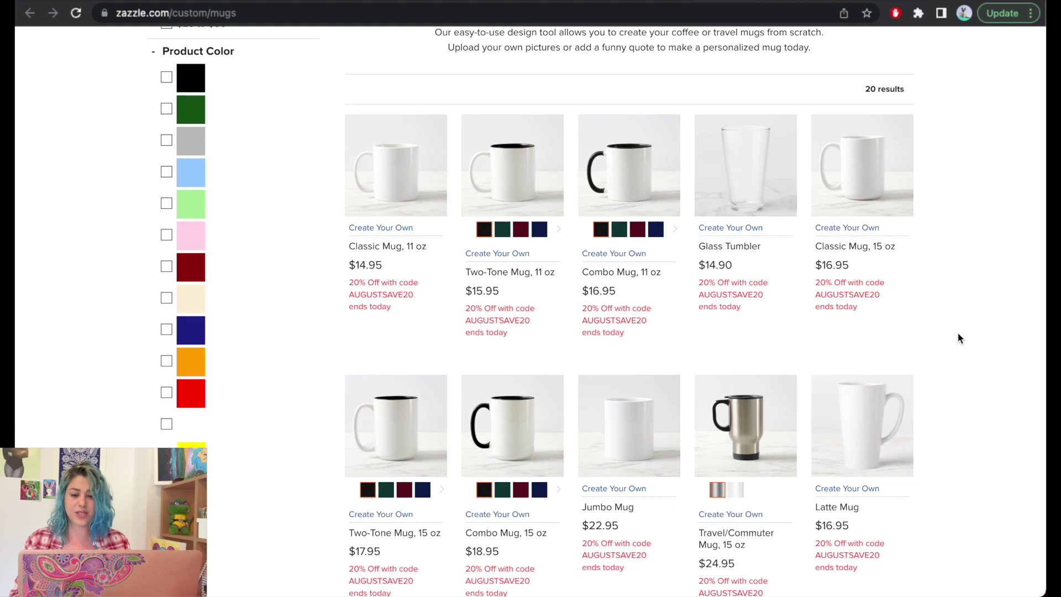
right_click(871, 446)
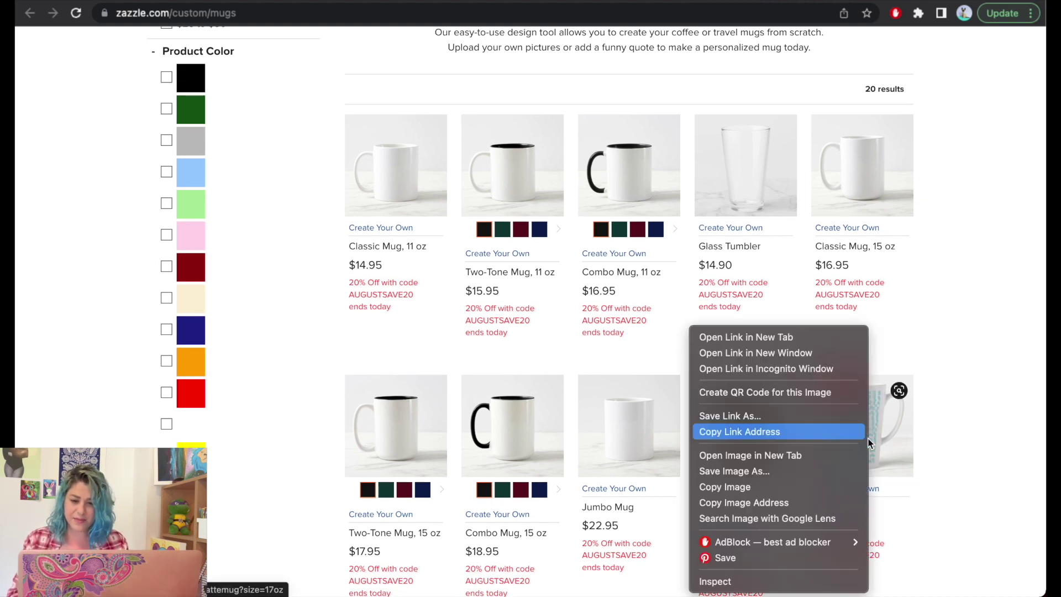
left_click(830, 337)
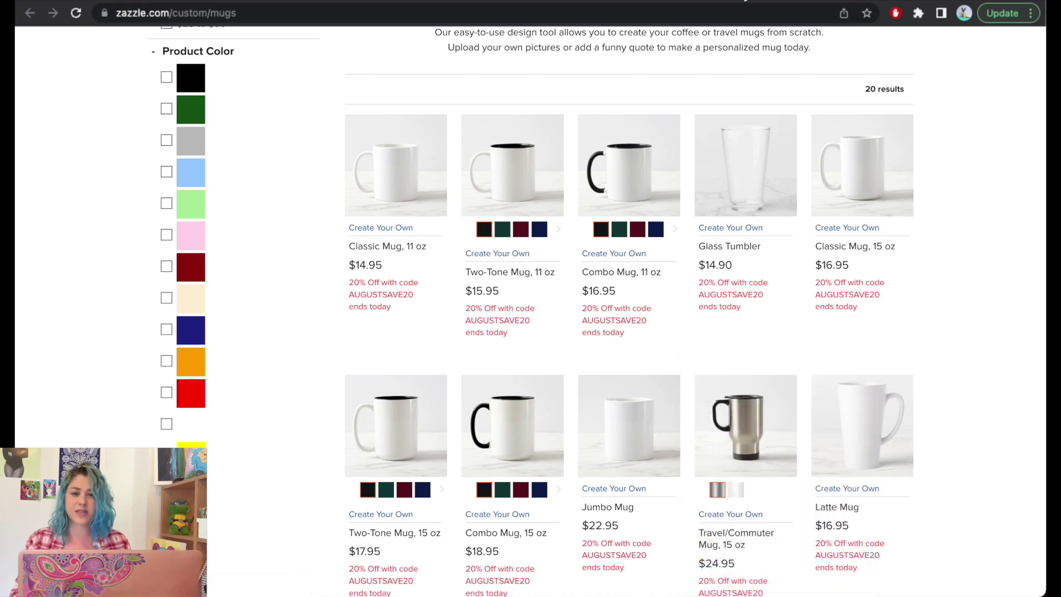
left_click(749, 1)
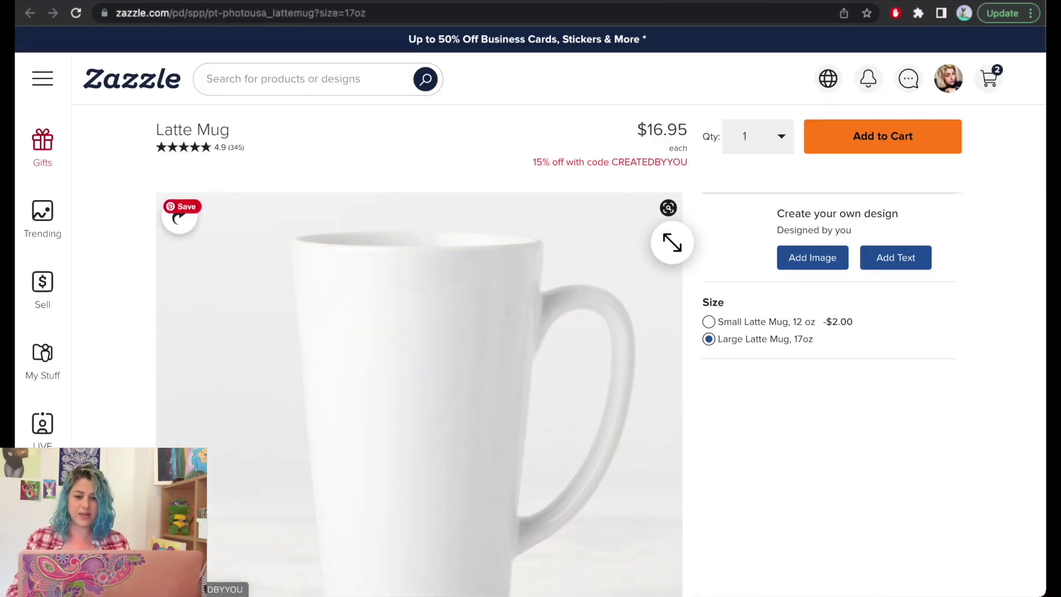
Choose the Large Latte Mug, 17oz size and open the design editor for adding an image
scroll(694, 197, "down", 5)
scroll(731, 319, "up", 2)
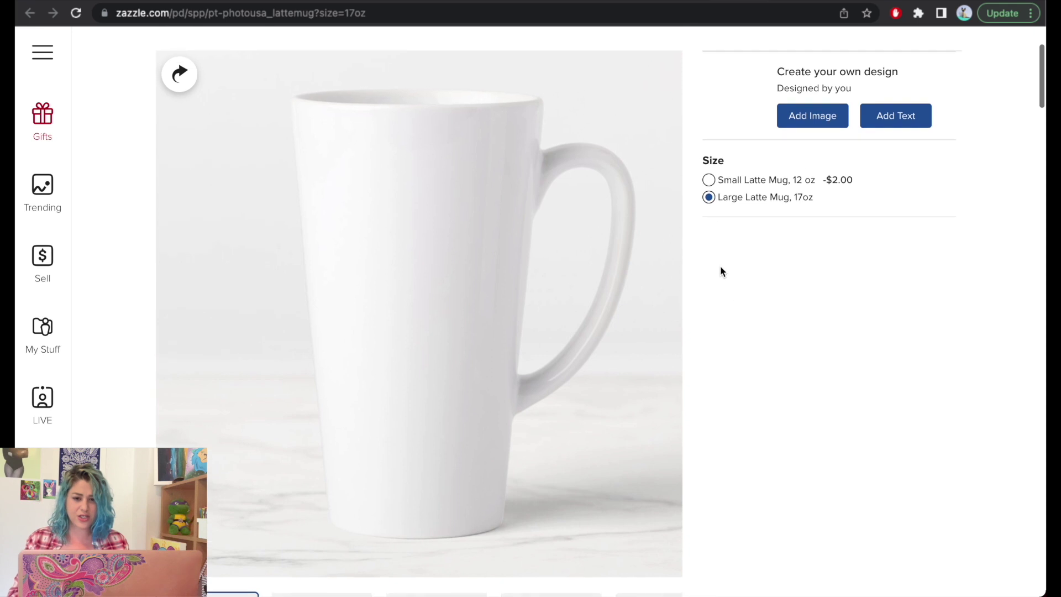
left_click(709, 181)
left_click(709, 197)
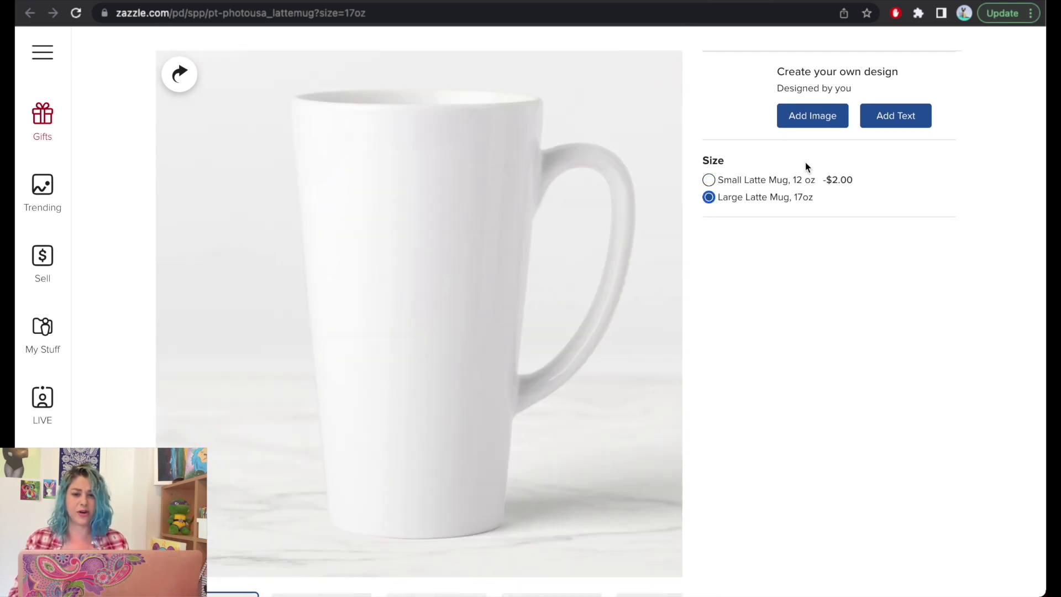
left_click(821, 118)
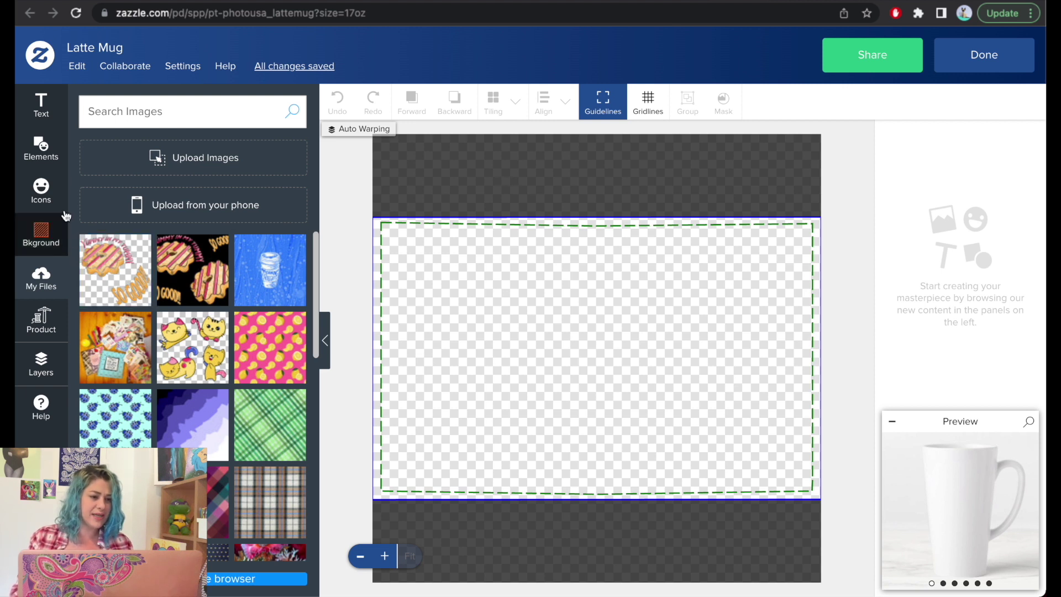
Examine the mug's product description and dimensions and the available backgrounds and elements, returning to the uploaded images
left_click(39, 323)
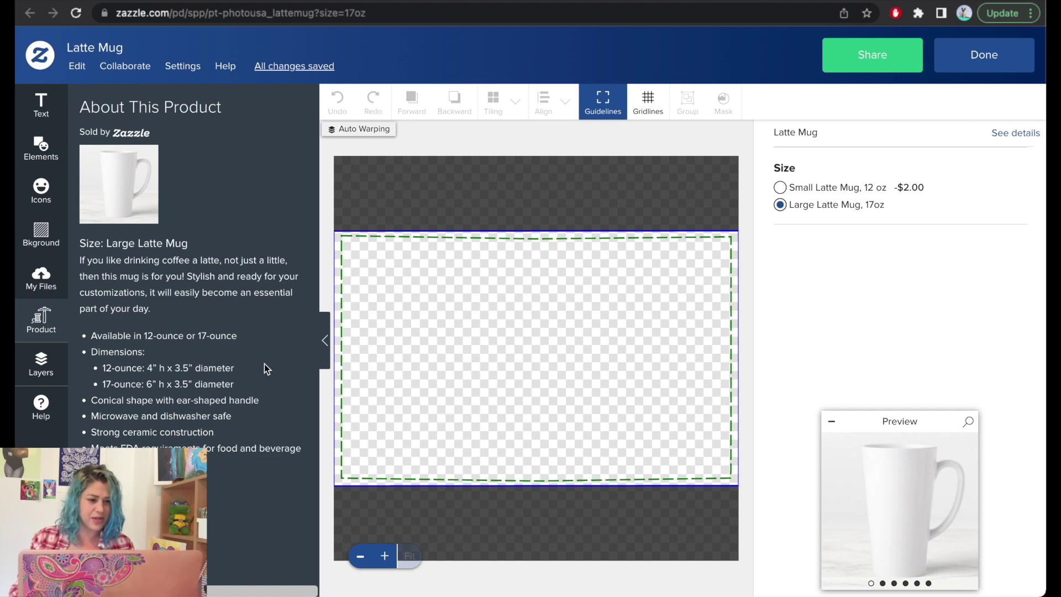
left_click(41, 235)
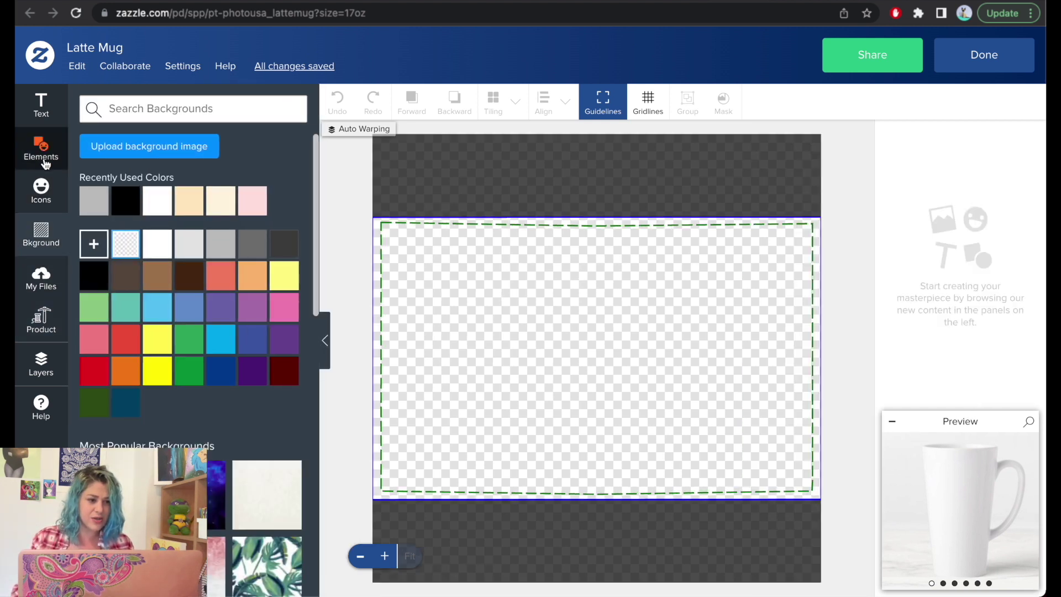
left_click(44, 161)
left_click(40, 280)
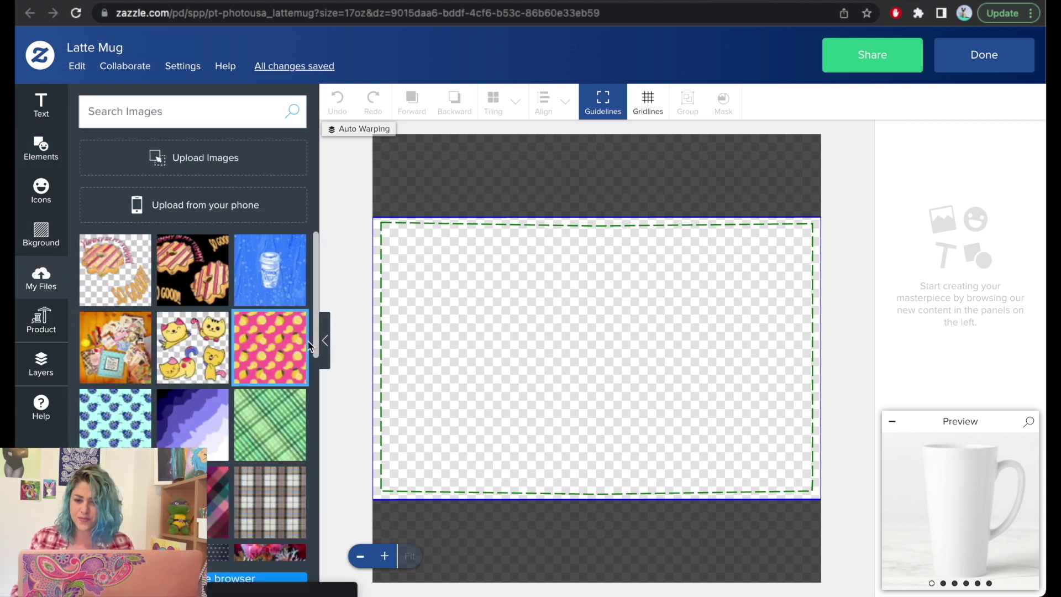
Place the pink lemon pattern on the mug's print area and try it against the area's right and left edges
left_click(305, 345)
left_click_drag(642, 400, 724, 395)
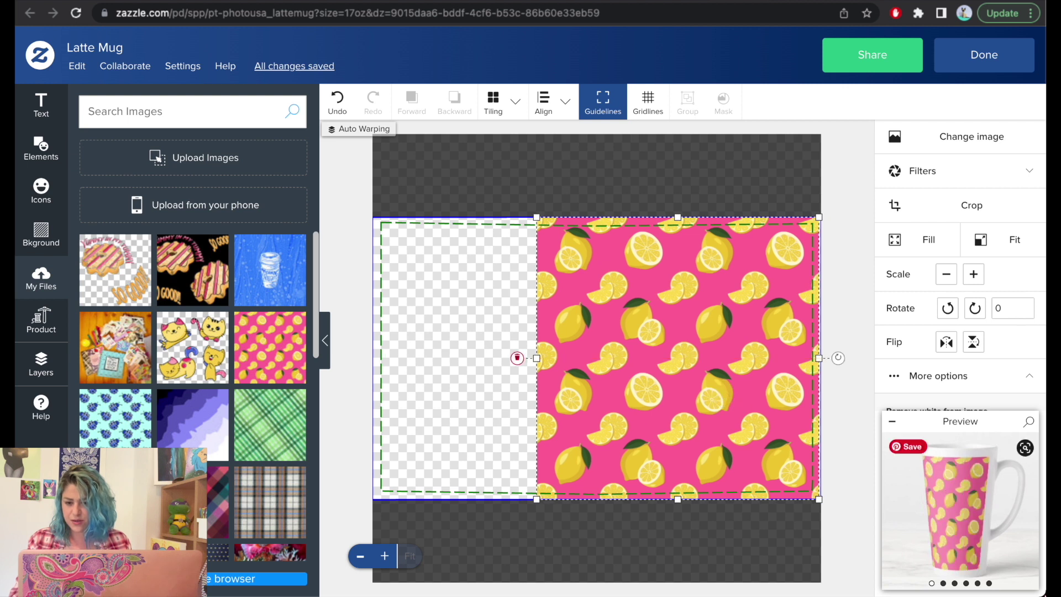
left_click_drag(682, 391, 521, 392)
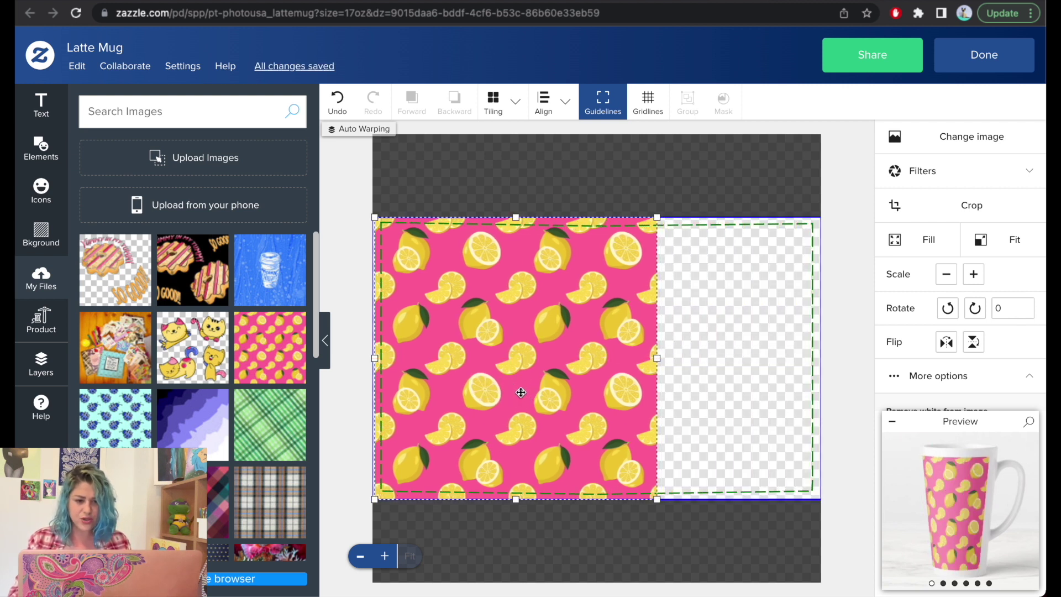
Inspect the mug's enlarged Left Angle and Left previews, and delete the lemon pattern image from the design
left_click(977, 532)
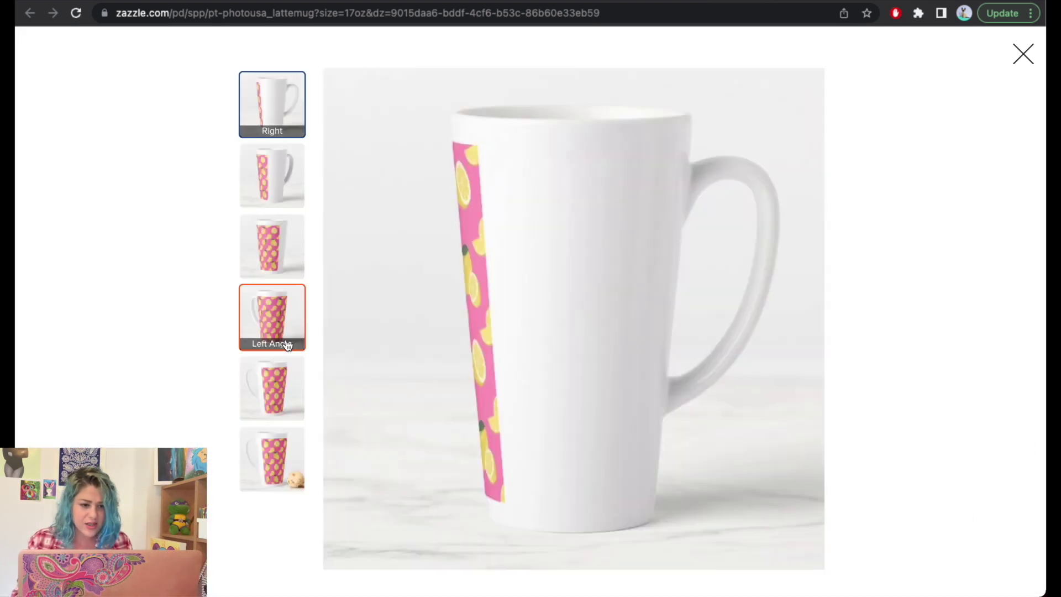
left_click(284, 324)
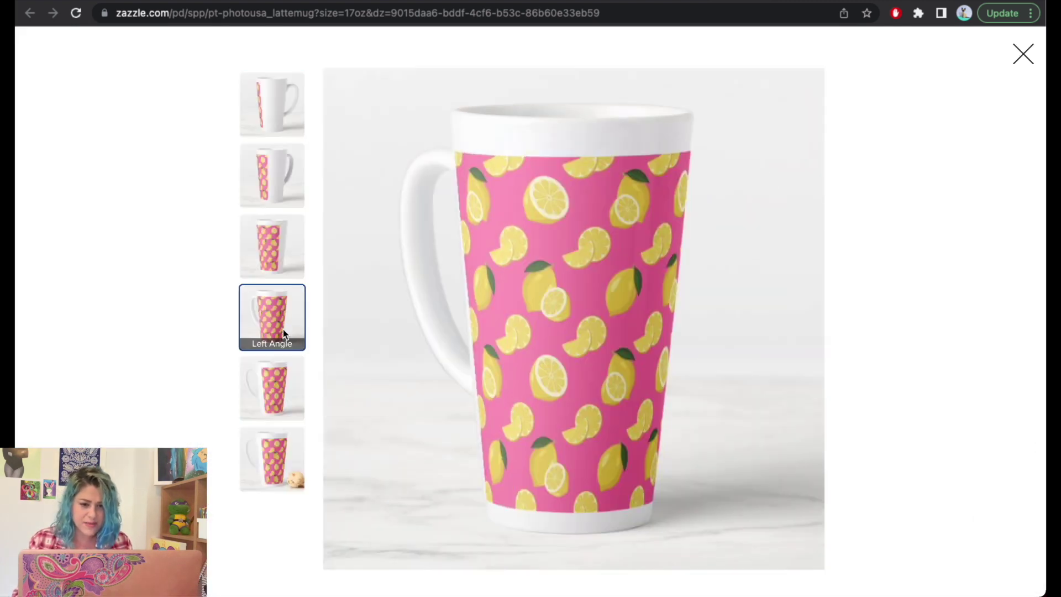
left_click(273, 386)
mouse_move(570, 130)
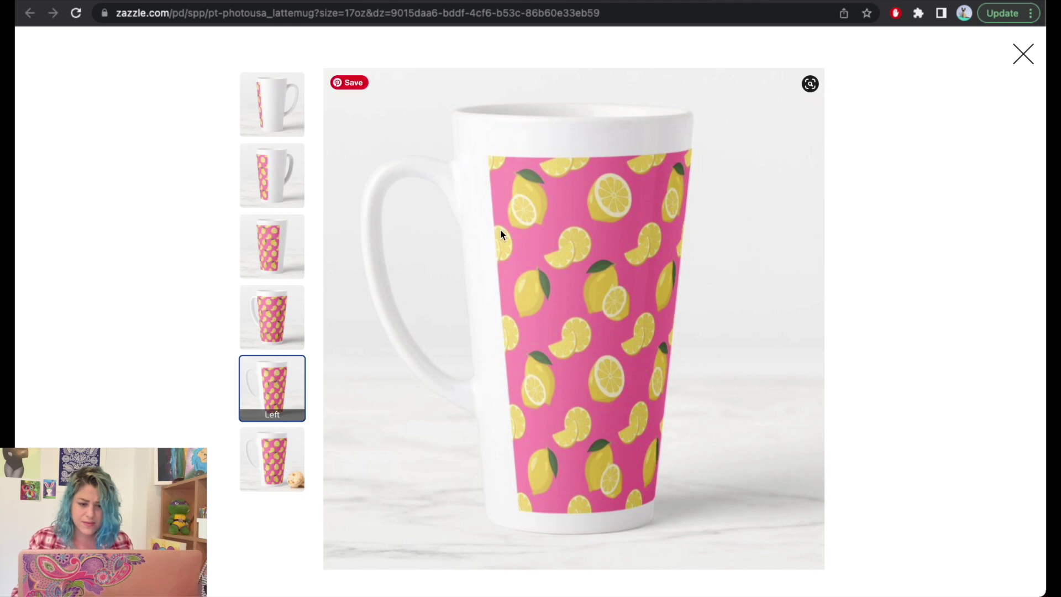
left_click(1022, 53)
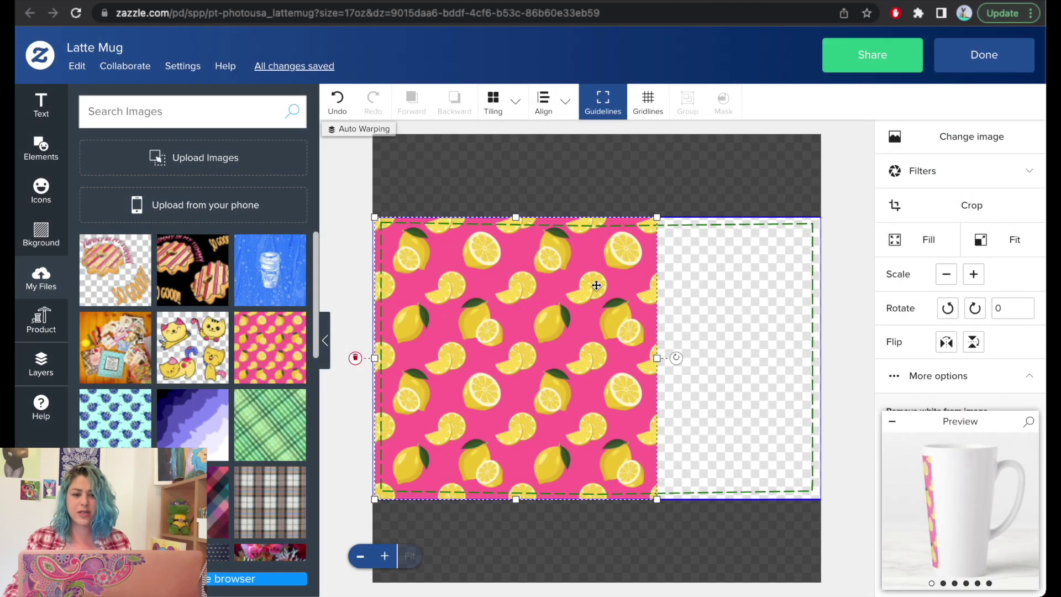
key("Delete")
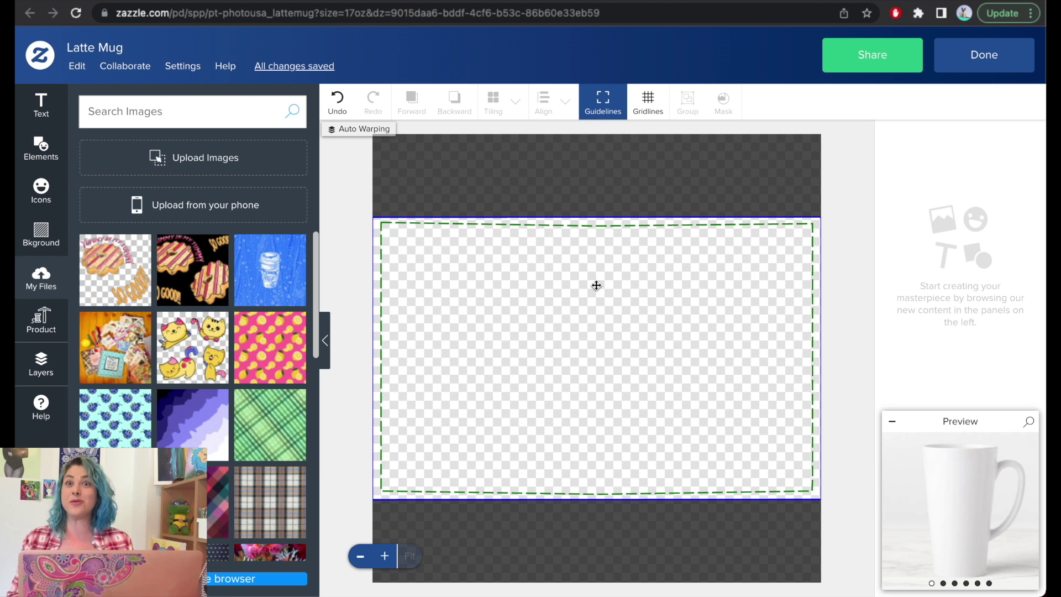
Check the mug's product options, switch to the Kittl project, and set the custom artboard size unit to inches
left_click(42, 331)
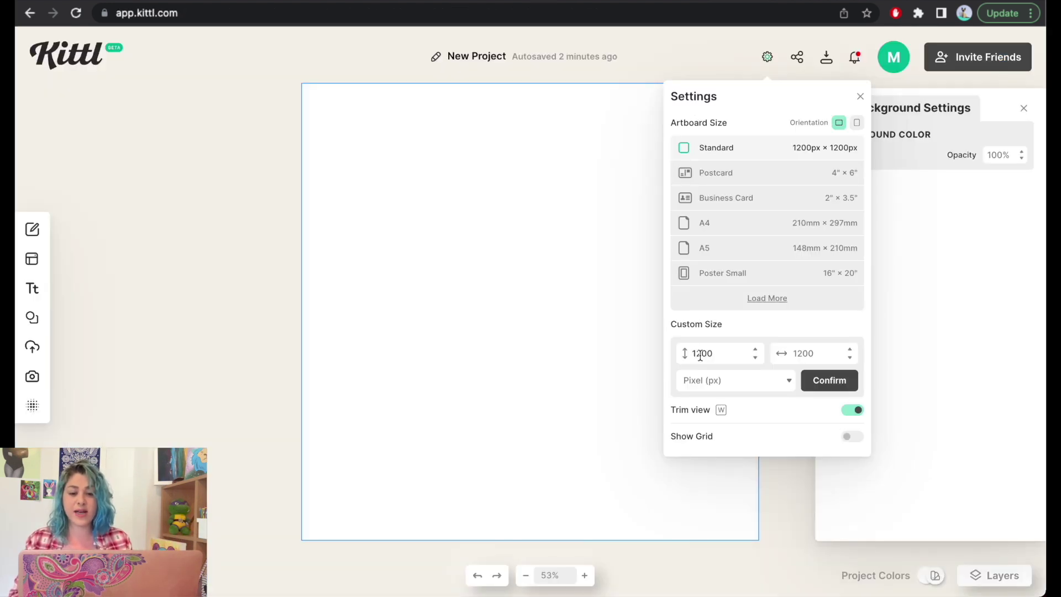
double_click(701, 353)
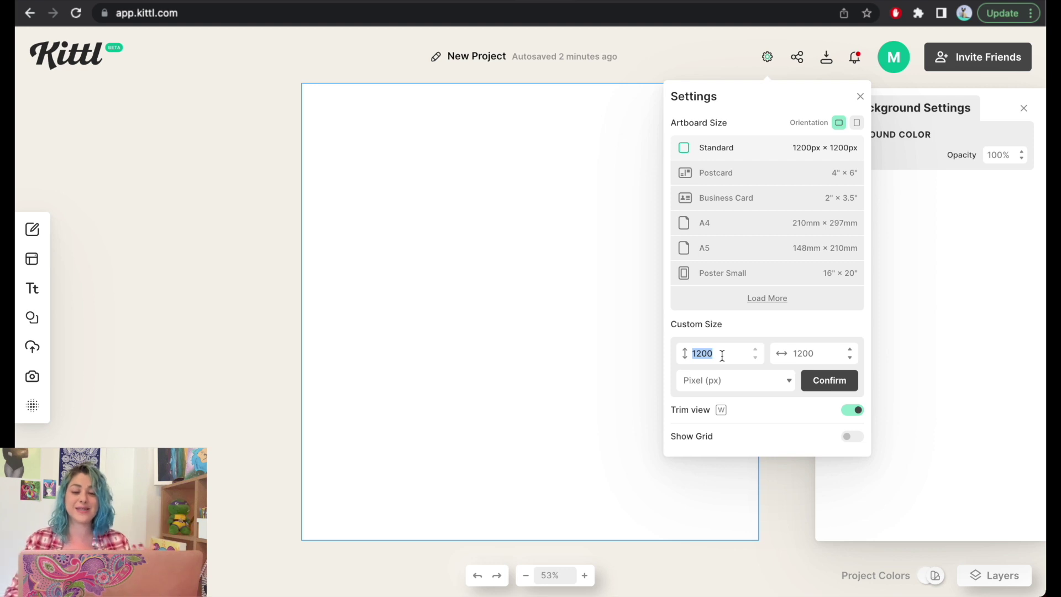
left_click(719, 380)
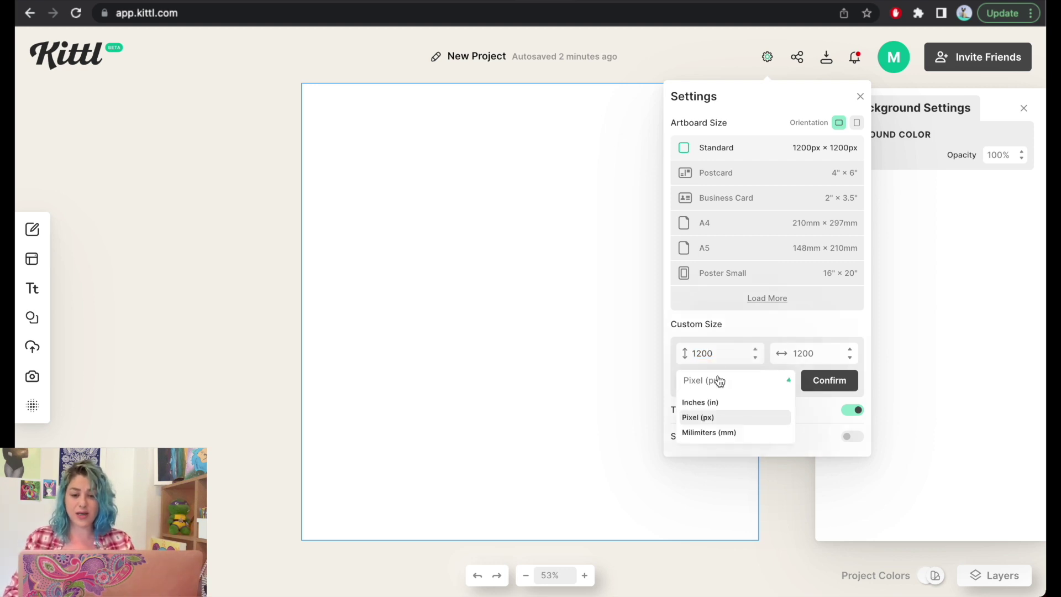
left_click(724, 408)
Enter a custom artboard size of 3.5 inches high by 6 inches wide
mouse_move(692, 354)
left_mouse_down()
mouse_move(702, 358)
mouse_move(682, 355)
left_mouse_up()
type("3.5")
left_click_drag(793, 353, 810, 352)
key("BackSpace")
type("6")
left_click(801, 326)
key("ctrl+Tab")
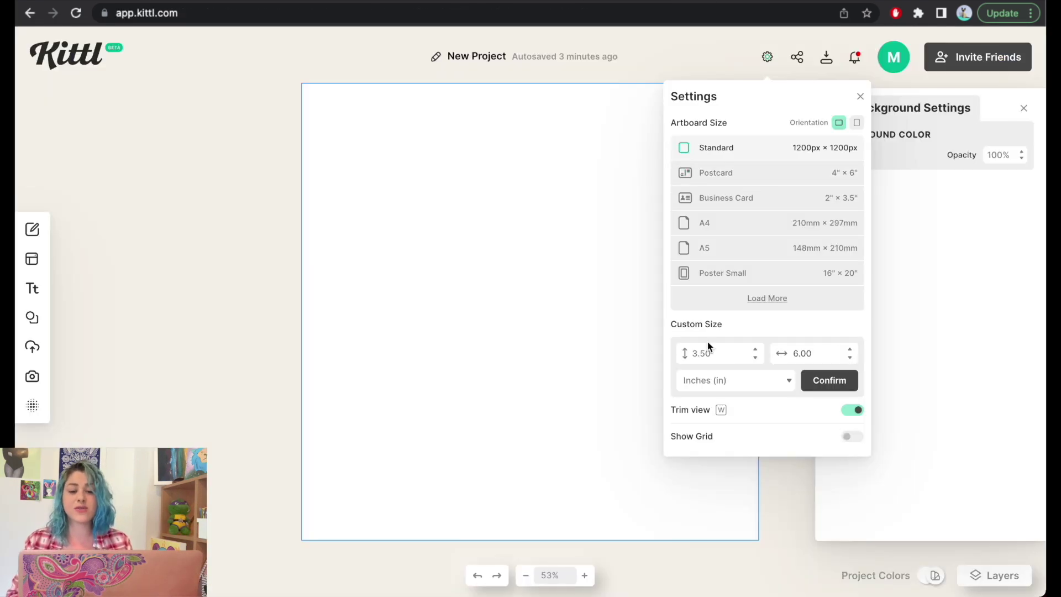
Set the custom artboard size to 7 inches high by 12 inches wide and apply it
left_click(711, 353)
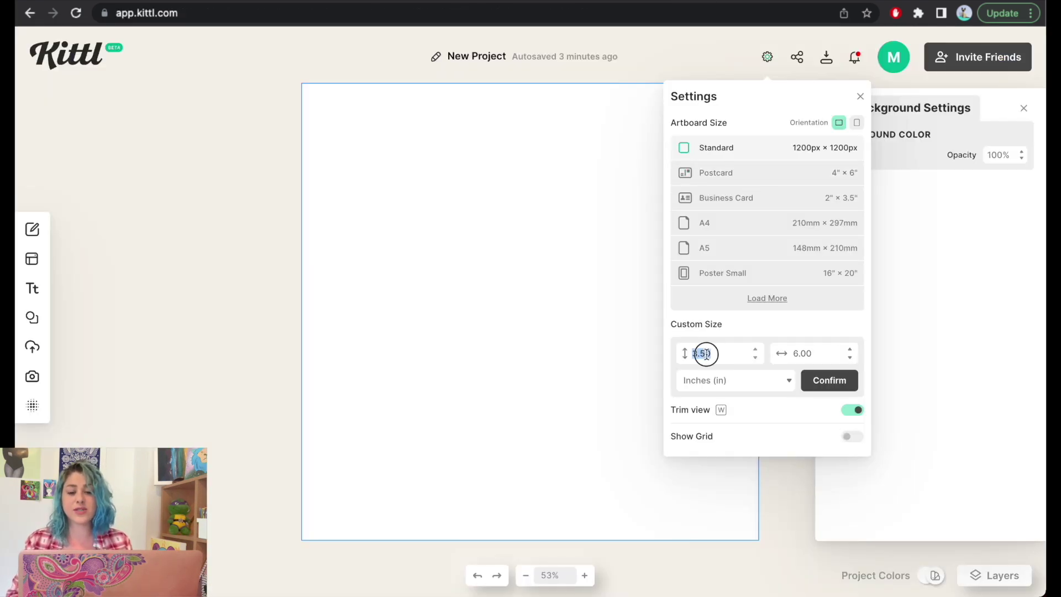
left_click_drag(692, 354, 711, 352)
type("7")
key("Tab")
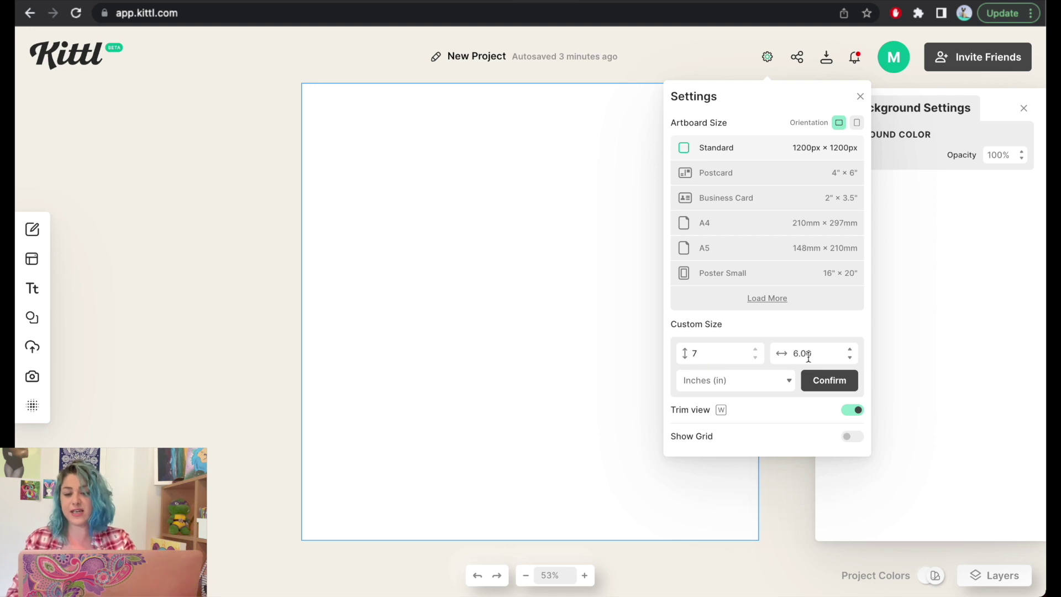
double_click(831, 350)
type("12")
left_click(829, 381)
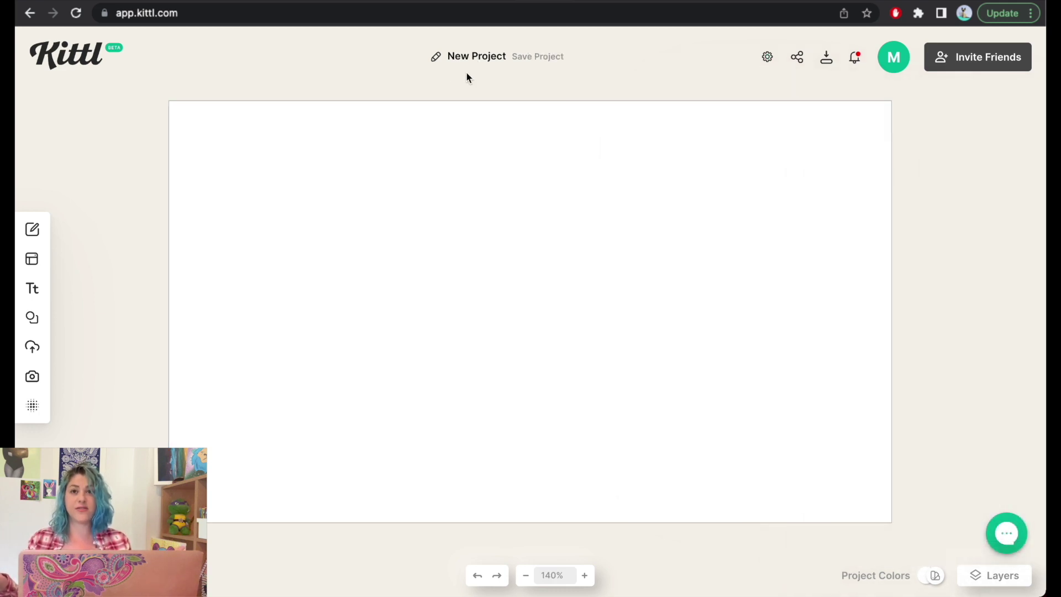
left_click(525, 575)
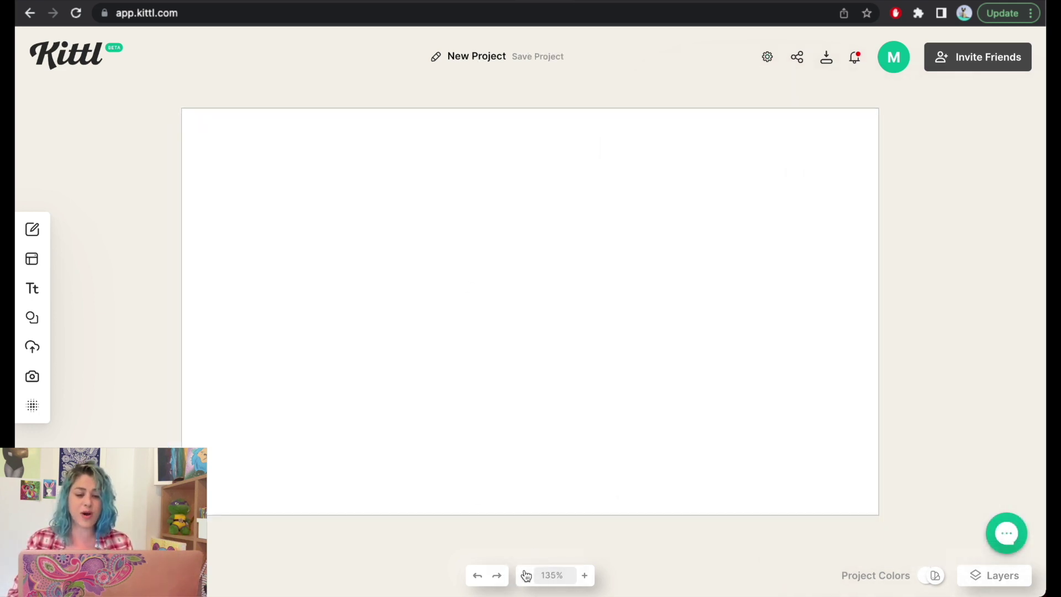
left_click(526, 576)
left_click(633, 330)
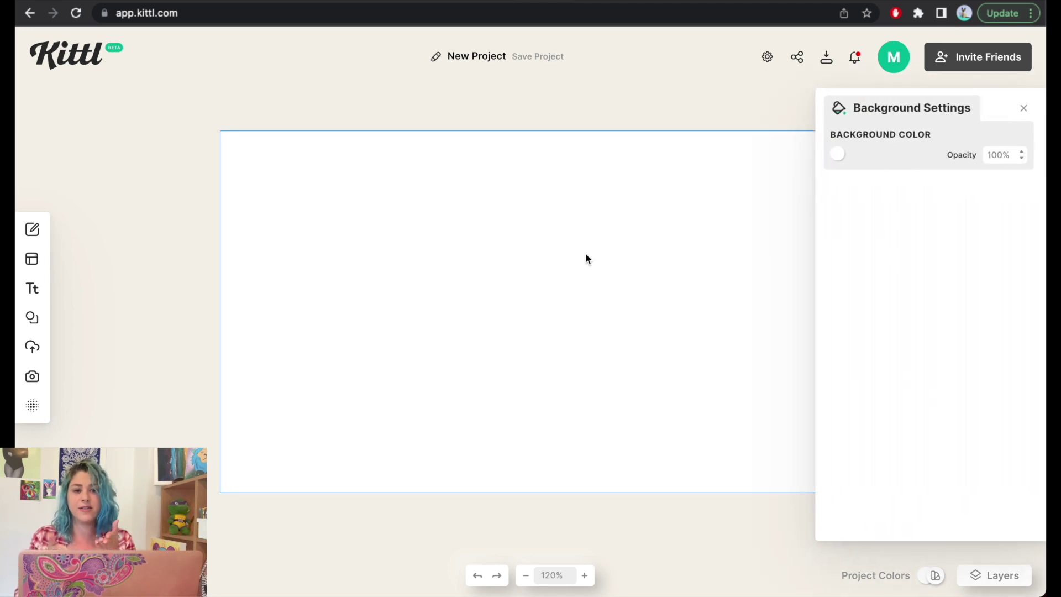
left_click(527, 577)
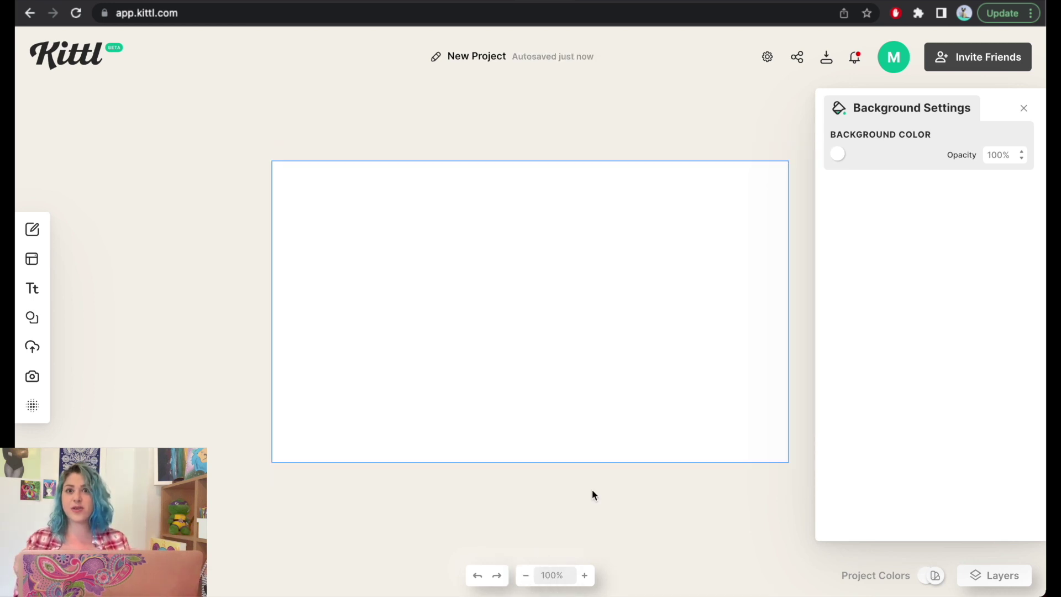
key("Escape")
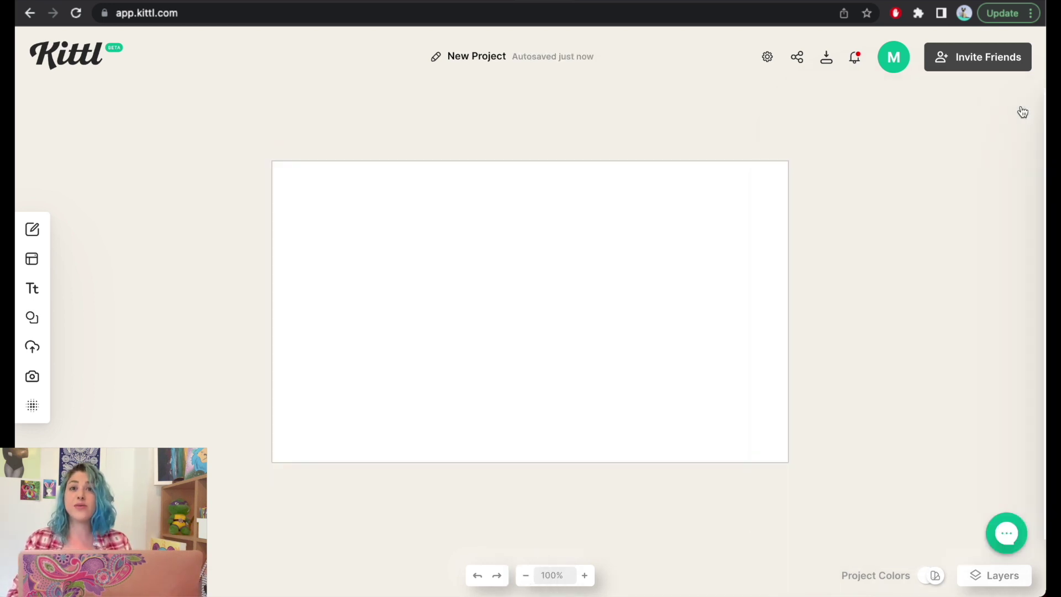
Try a muted red background colour, ca5f5f, on the artboard and return it to white, ffffff
left_click(685, 299)
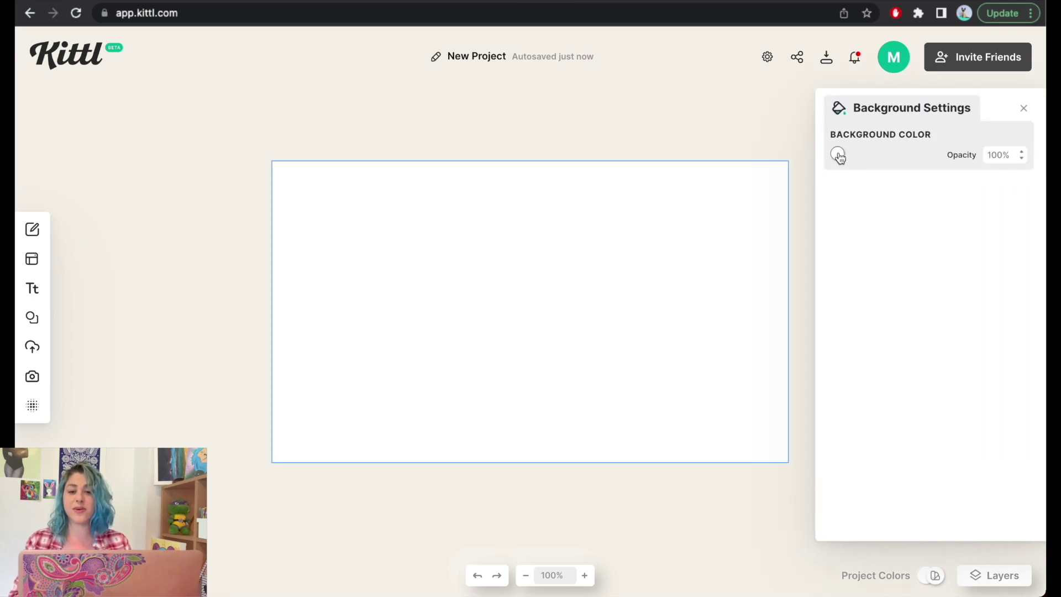
left_click(839, 155)
left_click_drag(746, 238, 725, 200)
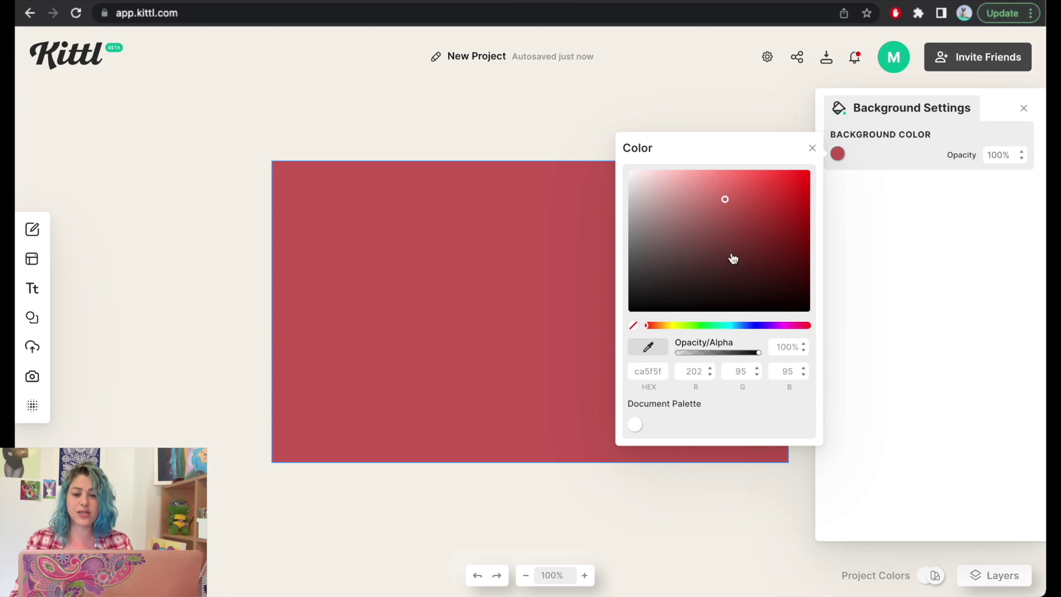
mouse_move(761, 356)
left_mouse_down()
mouse_move(675, 358)
mouse_move(774, 359)
left_mouse_up()
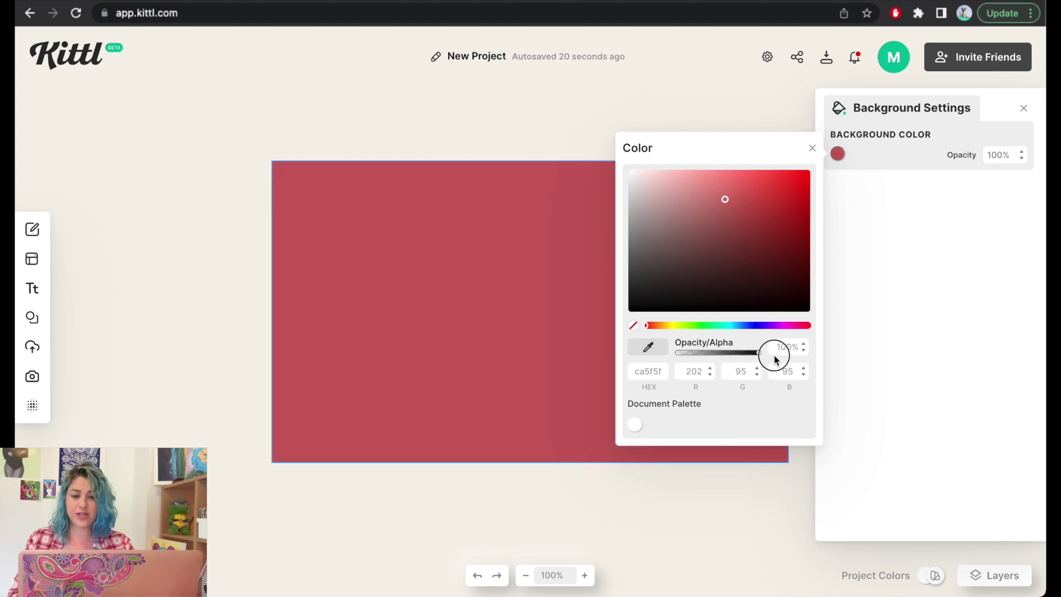
left_click_drag(681, 203, 605, 160)
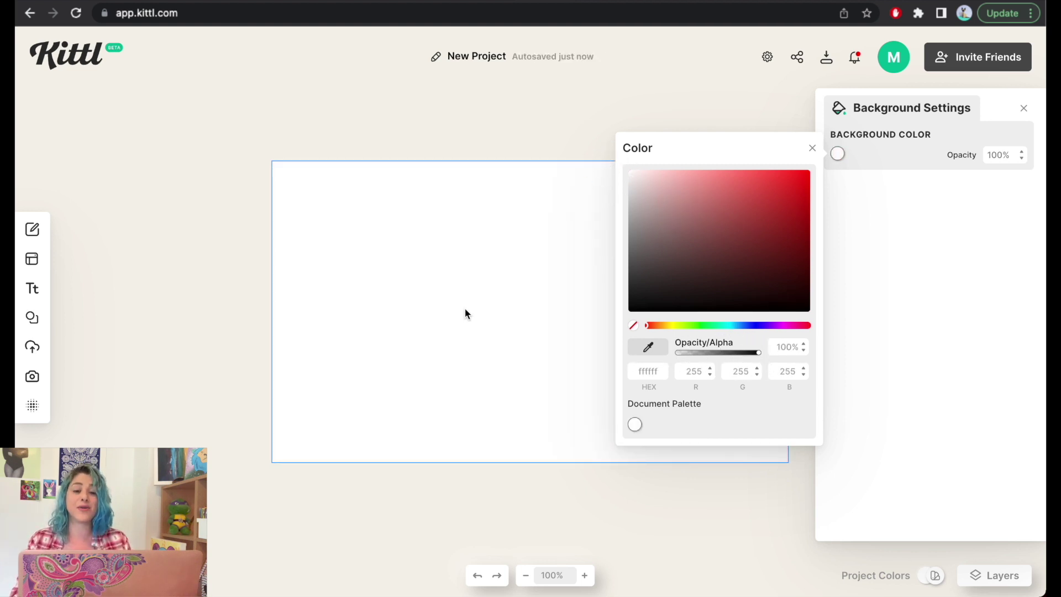
left_click(461, 313)
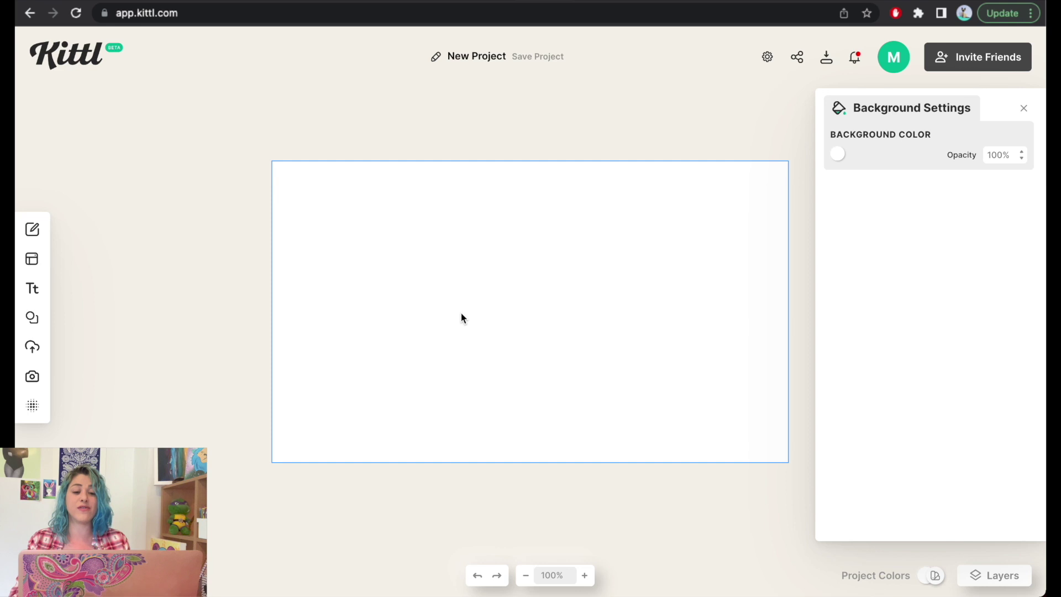
Browse the Decorated text templates and add the Milk & Honey design to the artboard
left_click(33, 290)
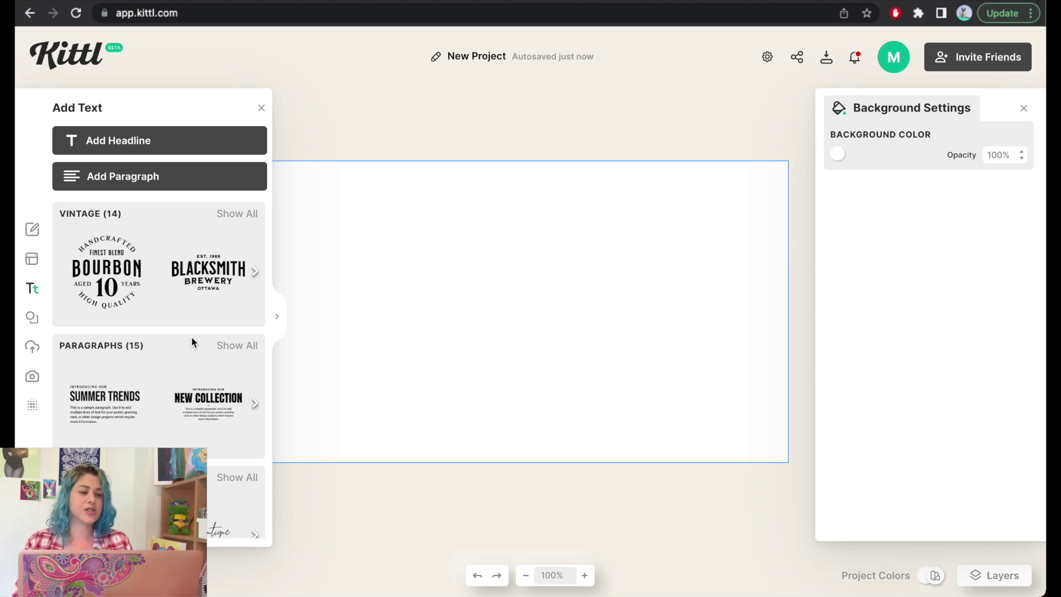
scroll(192, 341, "down", 6)
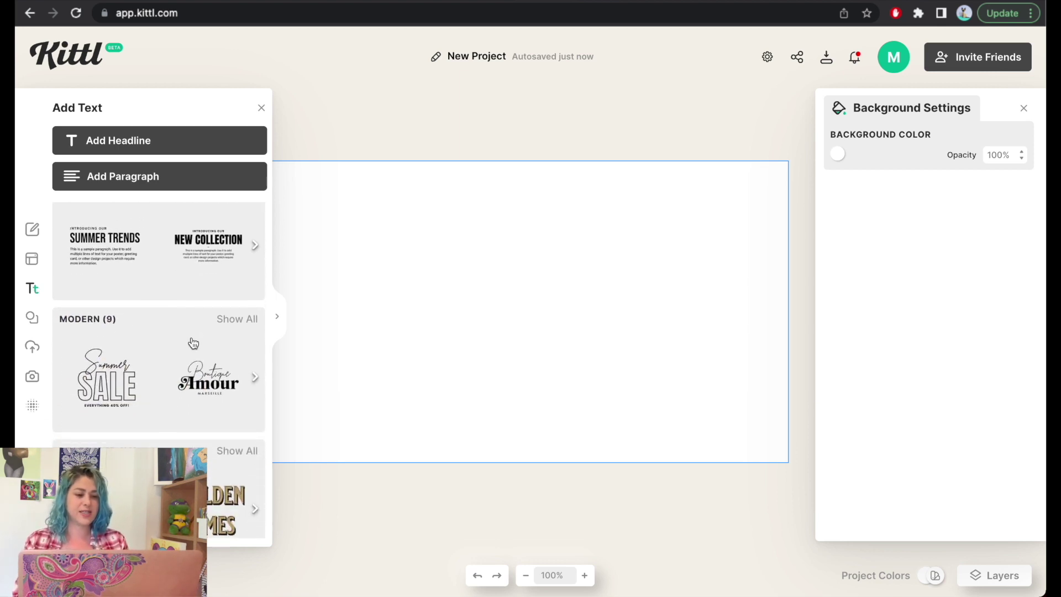
scroll(165, 342, "down", 1)
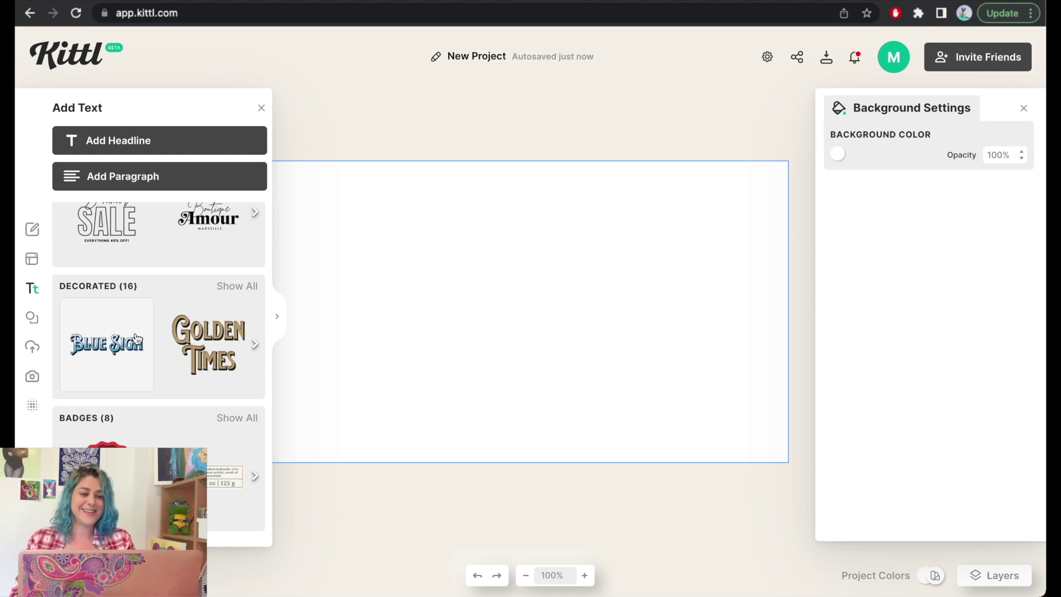
left_click(237, 288)
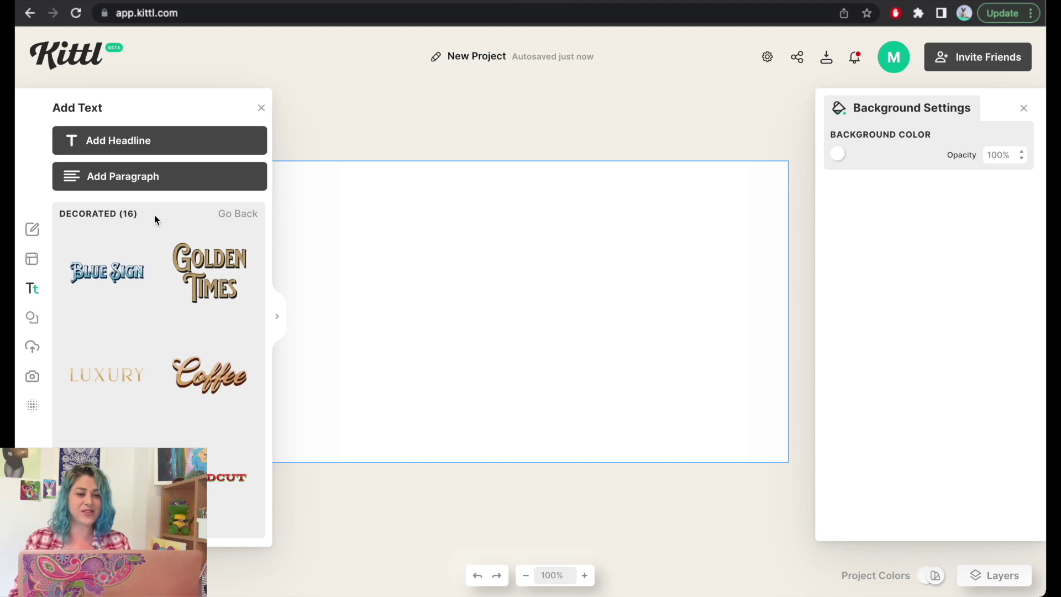
scroll(185, 366, "down", 3)
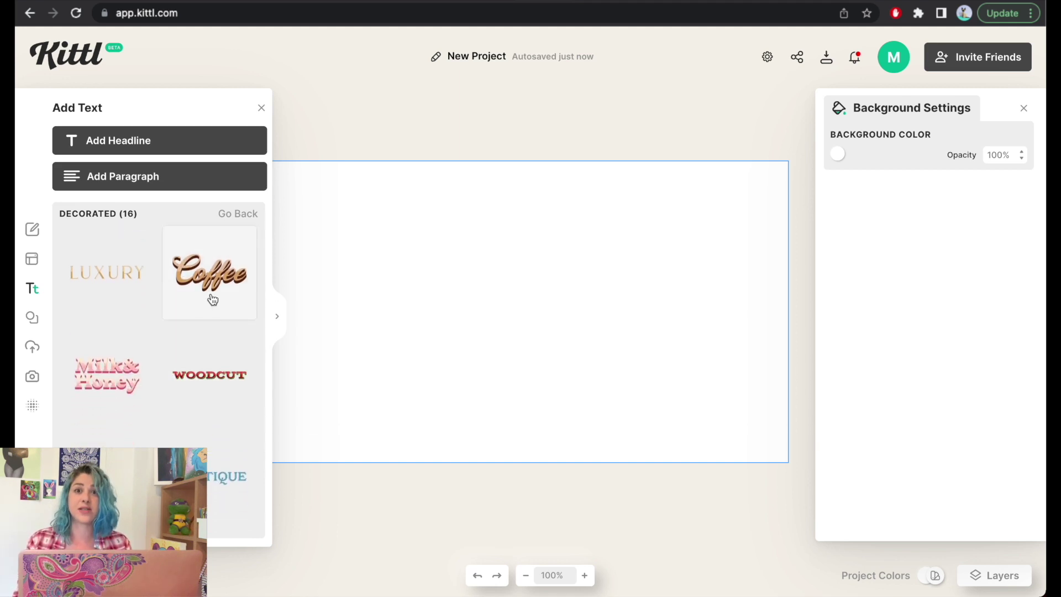
scroll(212, 299, "down", 1)
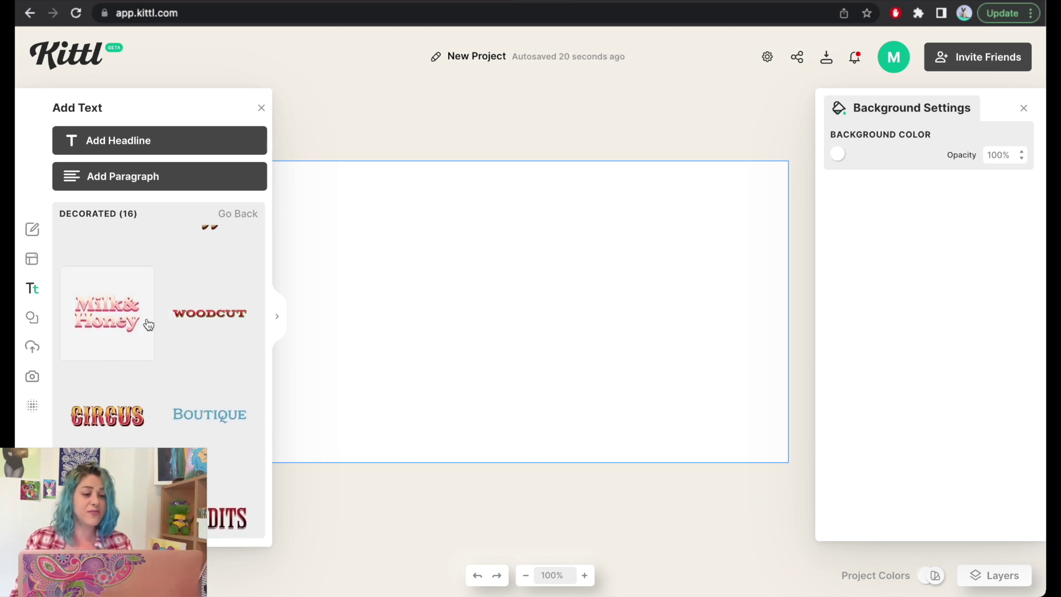
scroll(230, 337, "down", 5)
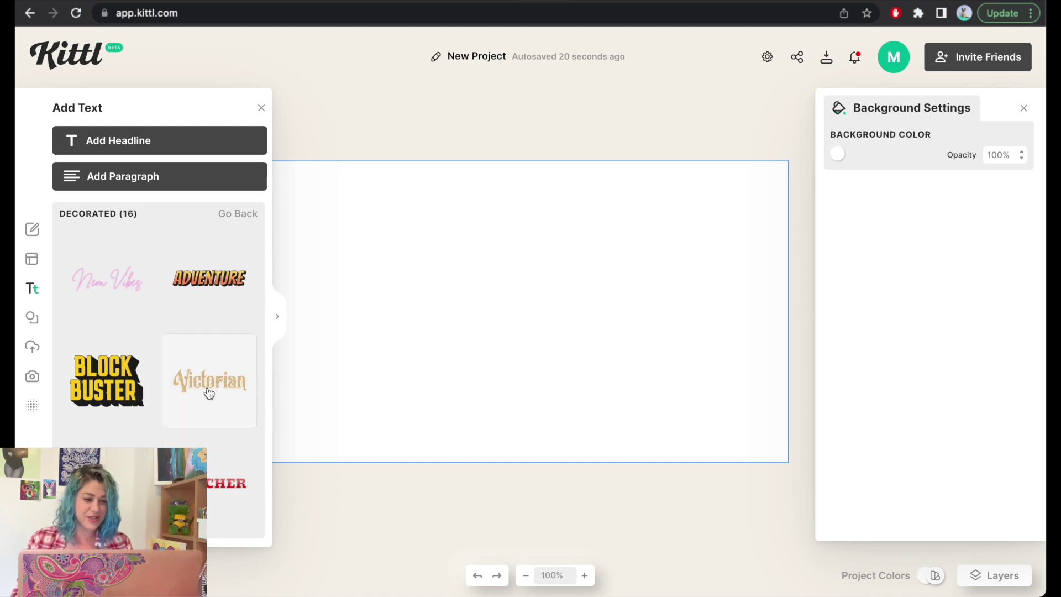
scroll(206, 388, "up", 2)
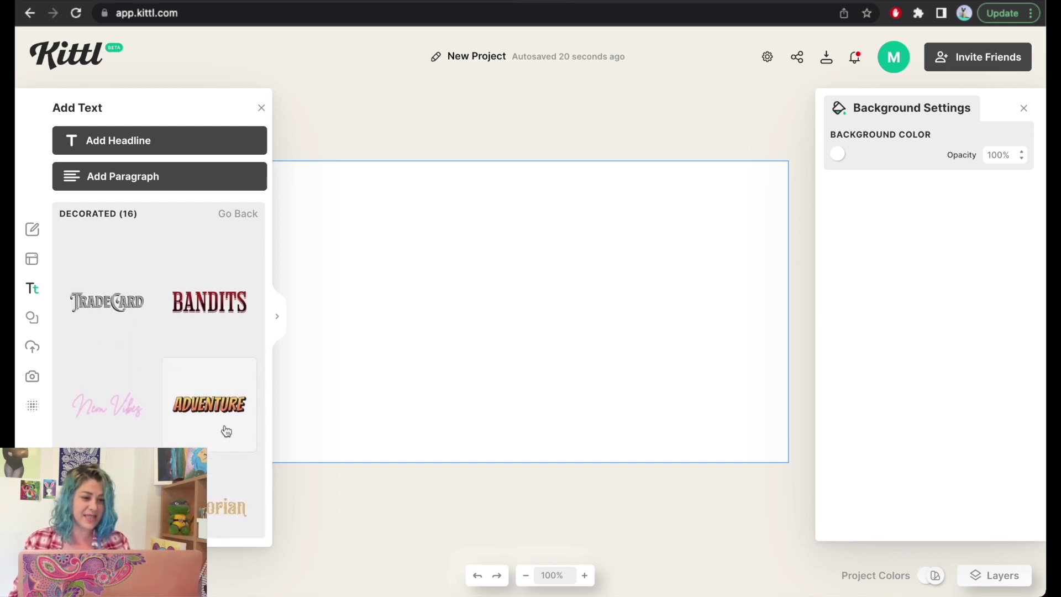
scroll(225, 456, "up", 3)
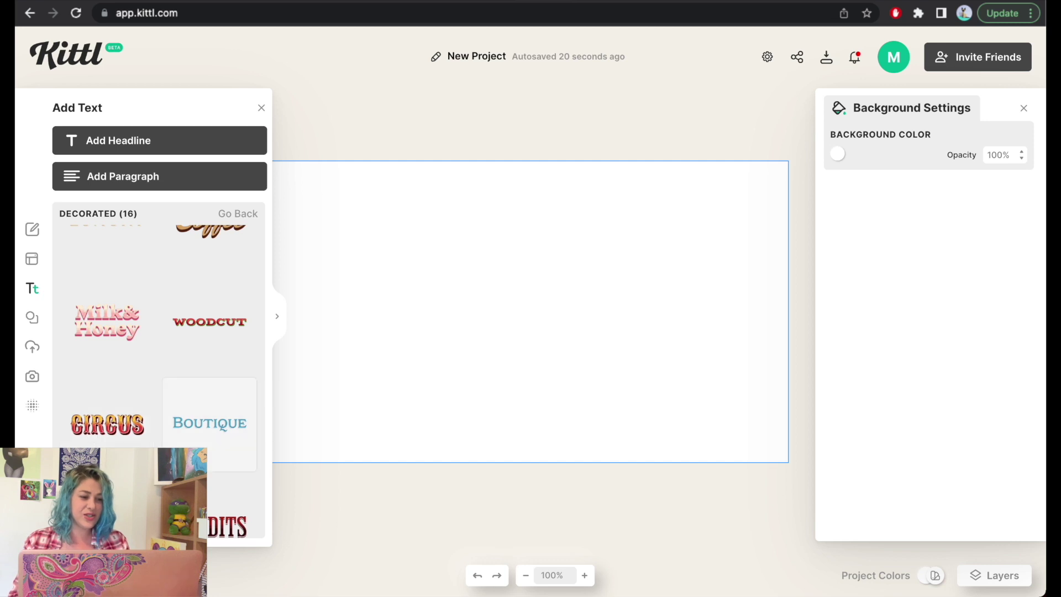
scroll(194, 447, "up", 1)
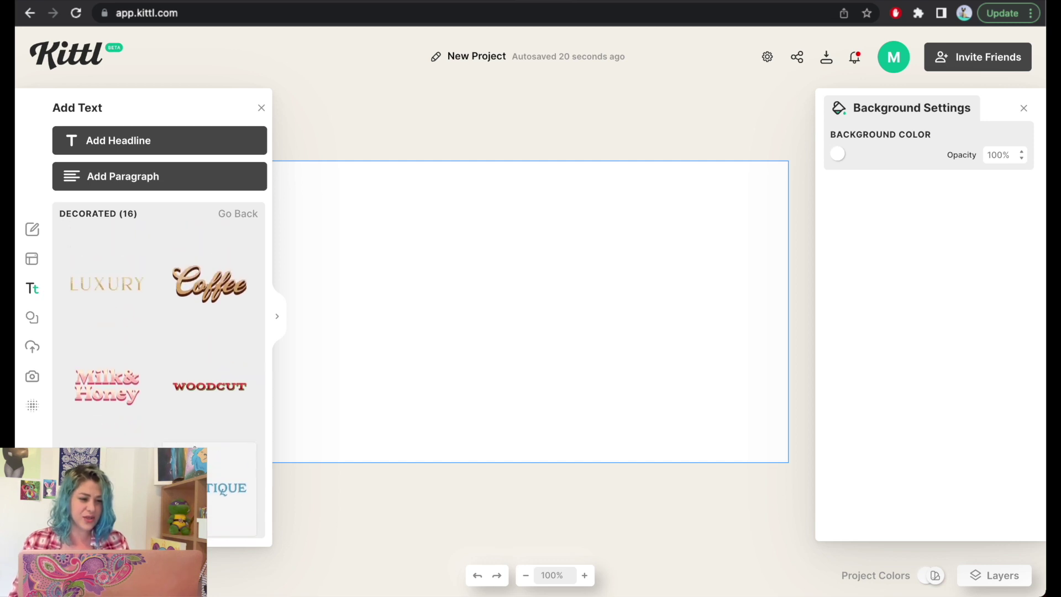
left_click(117, 379)
Enlarge the Milk & Honey text group and place it in the lower middle of the artboard
left_click(652, 272)
left_click(547, 304)
left_click_drag(585, 340, 753, 420)
left_click(480, 287)
left_click(540, 341)
left_click_drag(571, 322, 459, 322)
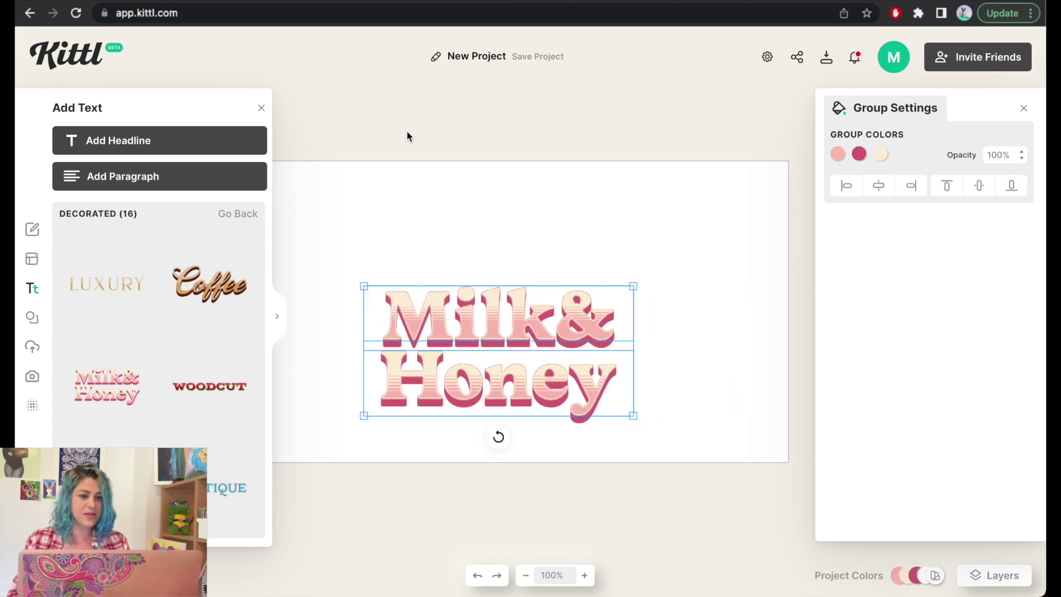
Ungroup the Milk & Honey text and arrange its two words as separate lines with a wide gap between them
right_click(518, 383)
left_click(564, 458)
left_click_drag(545, 320, 543, 227)
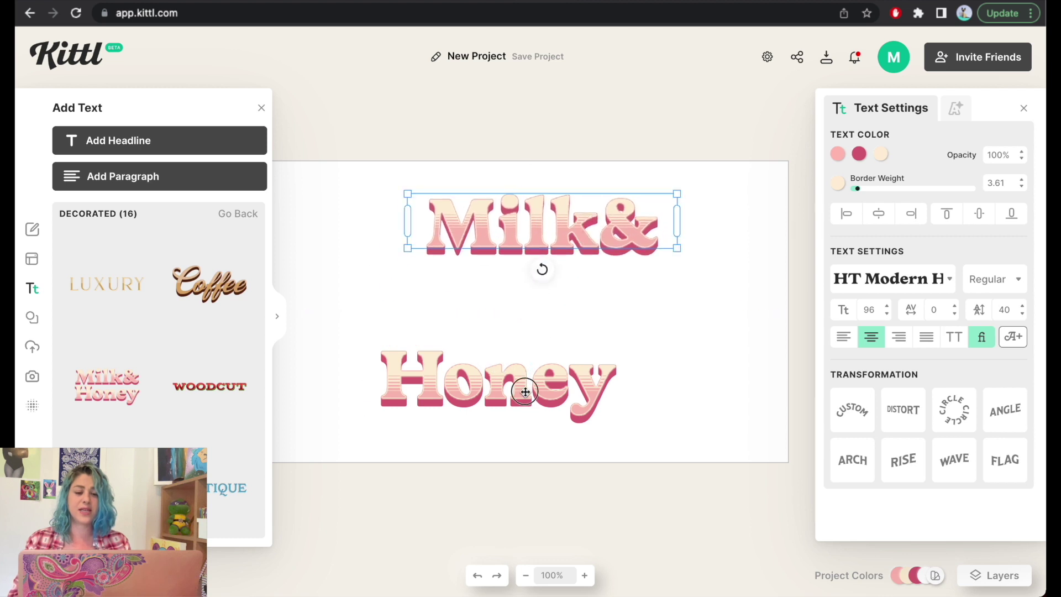
left_click_drag(525, 391, 591, 389)
left_click(261, 108)
left_click_drag(518, 239, 430, 246)
left_click_drag(580, 392, 521, 379)
Replace the upper text with "But, First" and widen its text box so the words fit on one line
left_click(486, 237)
double_click(488, 238)
type("But,")
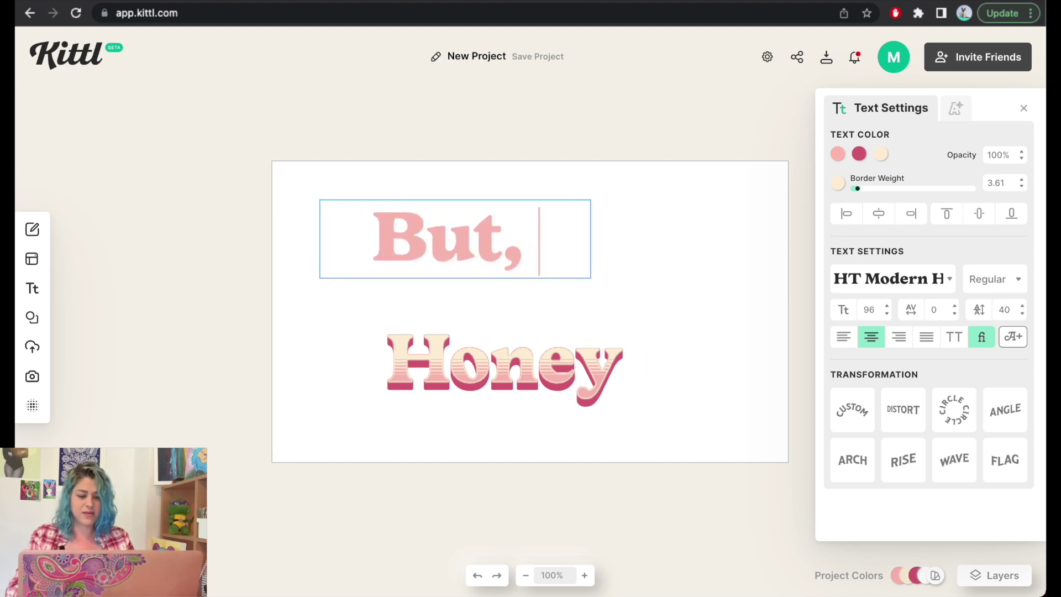
key("Return")
type("First")
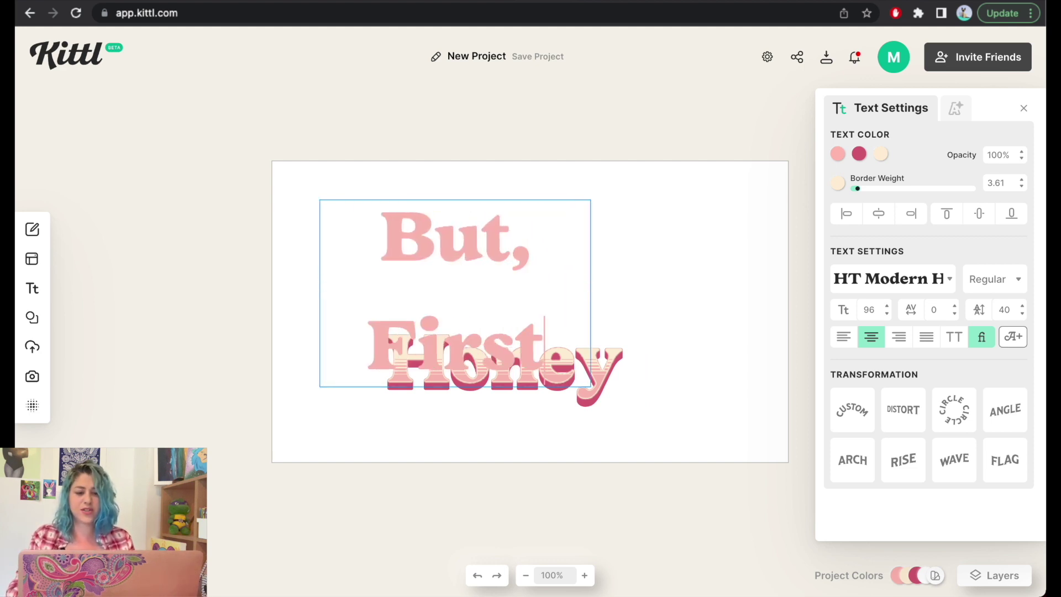
key("Escape")
left_click_drag(591, 274, 727, 273)
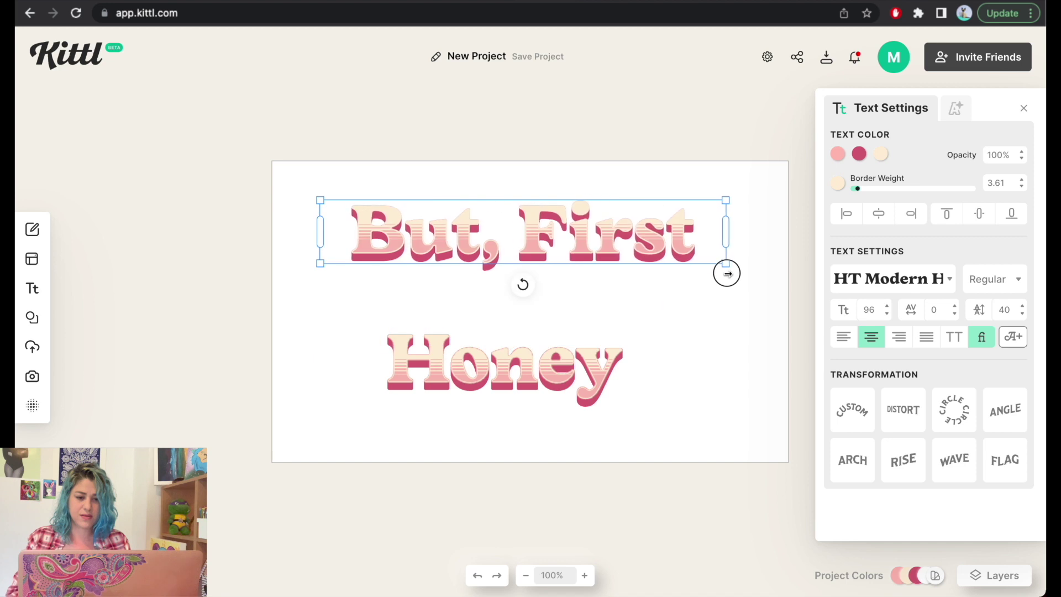
Replace the word Honey with "Coffee"
double_click(608, 361)
type("Coffee")
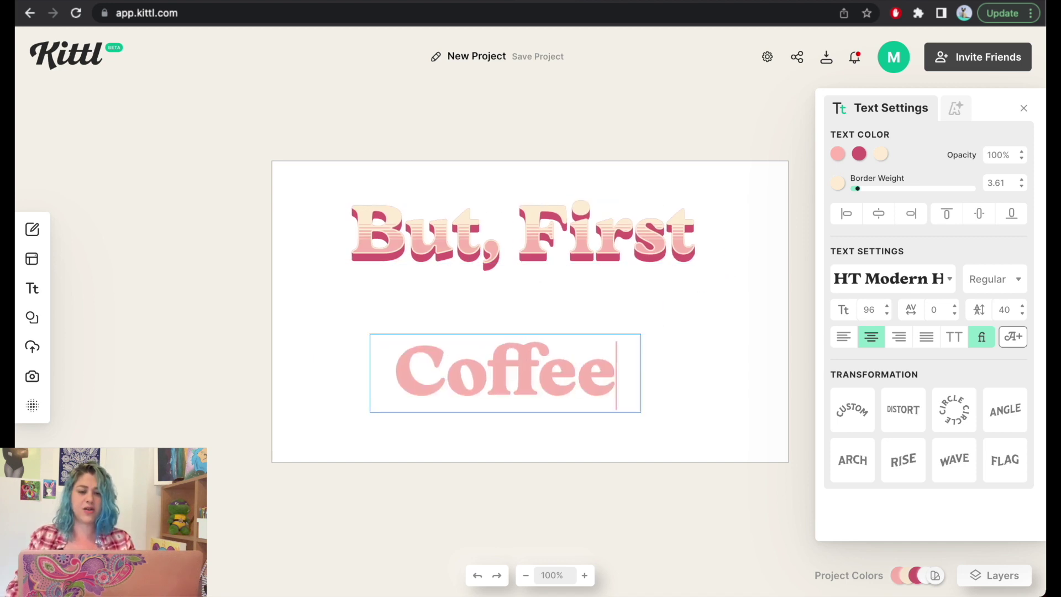
key("Escape")
Enlarge the Coffee text to nearly the width of "But, First" and move the two lines close together
left_click(530, 245)
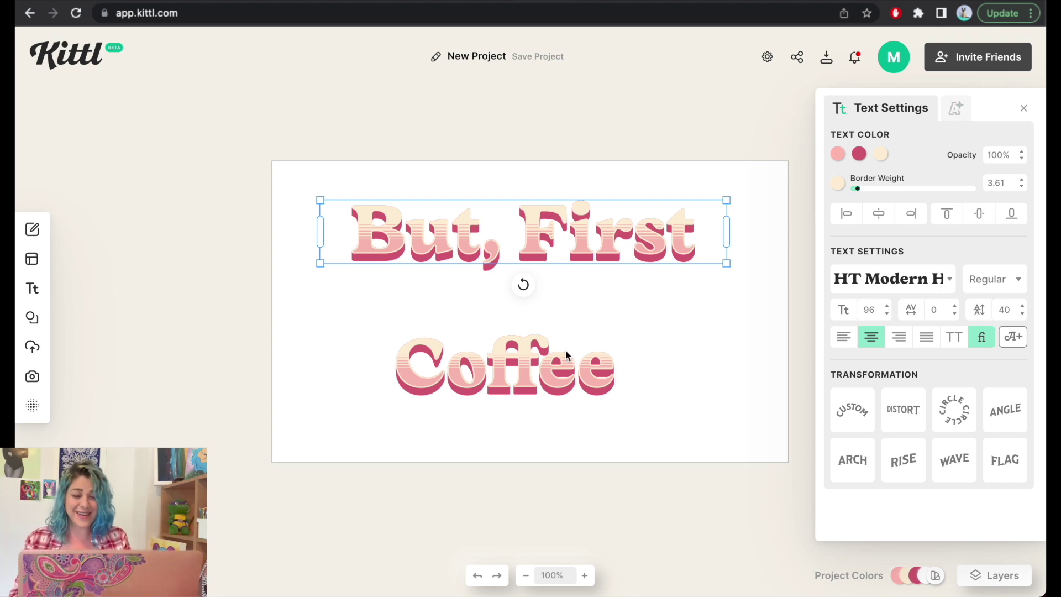
left_click(554, 368)
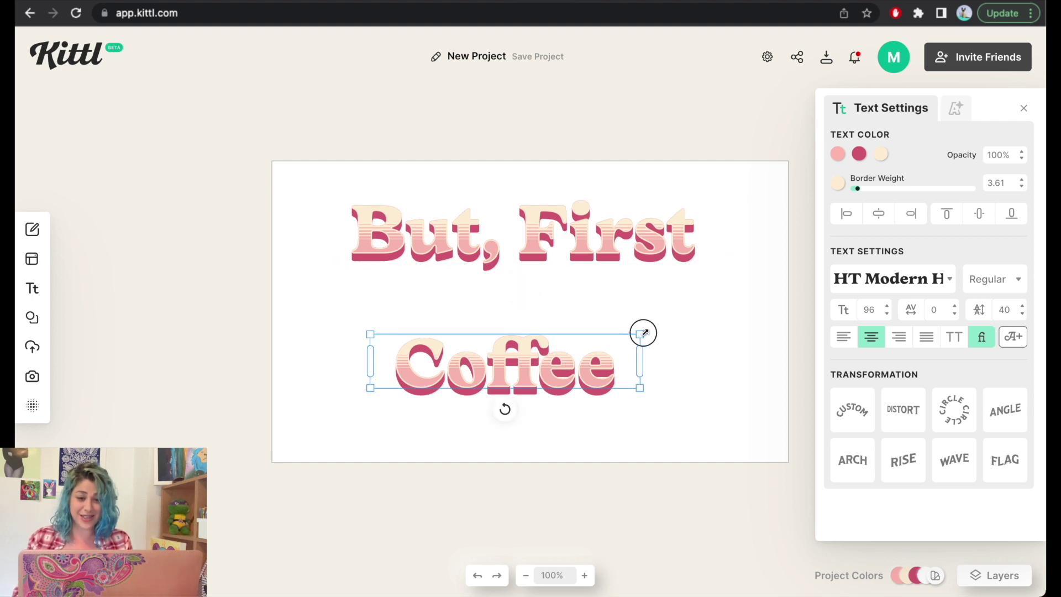
left_click_drag(639, 334, 786, 274)
left_click_drag(682, 363, 627, 374)
left_click_drag(612, 241, 636, 274)
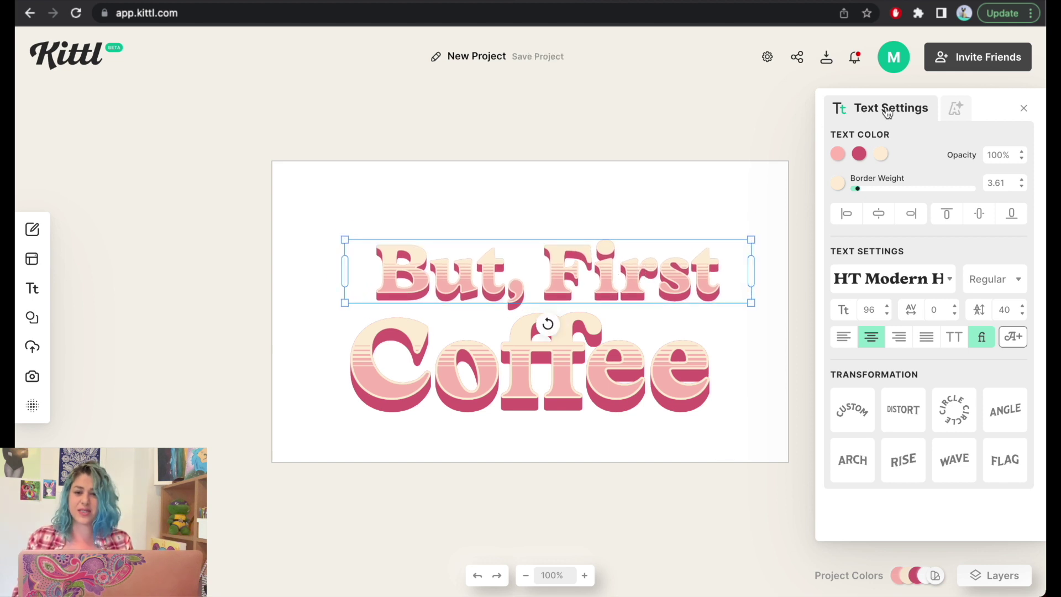
Remove the block shadow and the fading color cut decoration from the "But, First" text
left_click(958, 110)
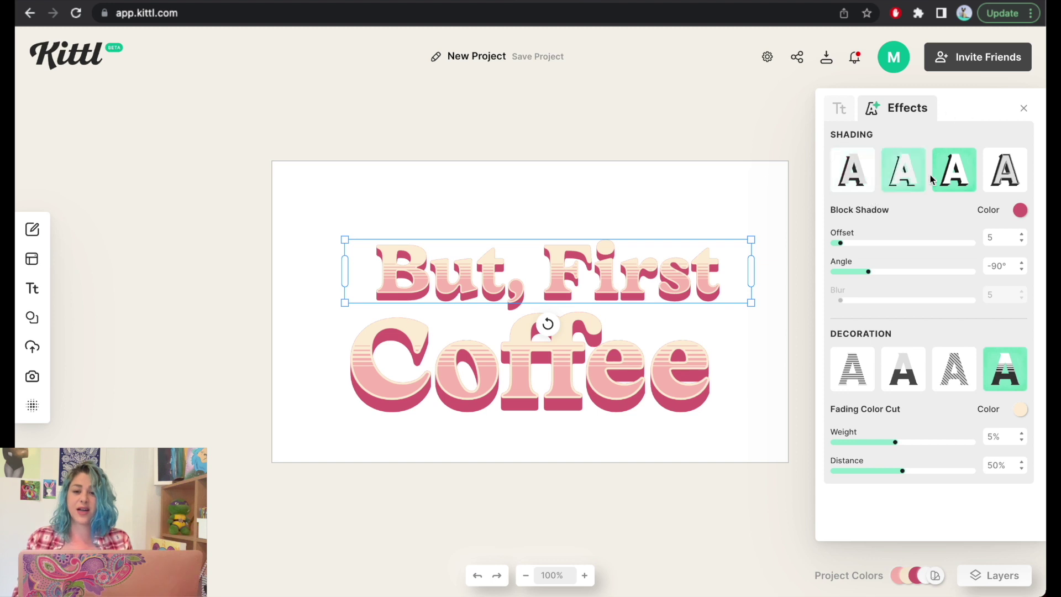
left_click(952, 188)
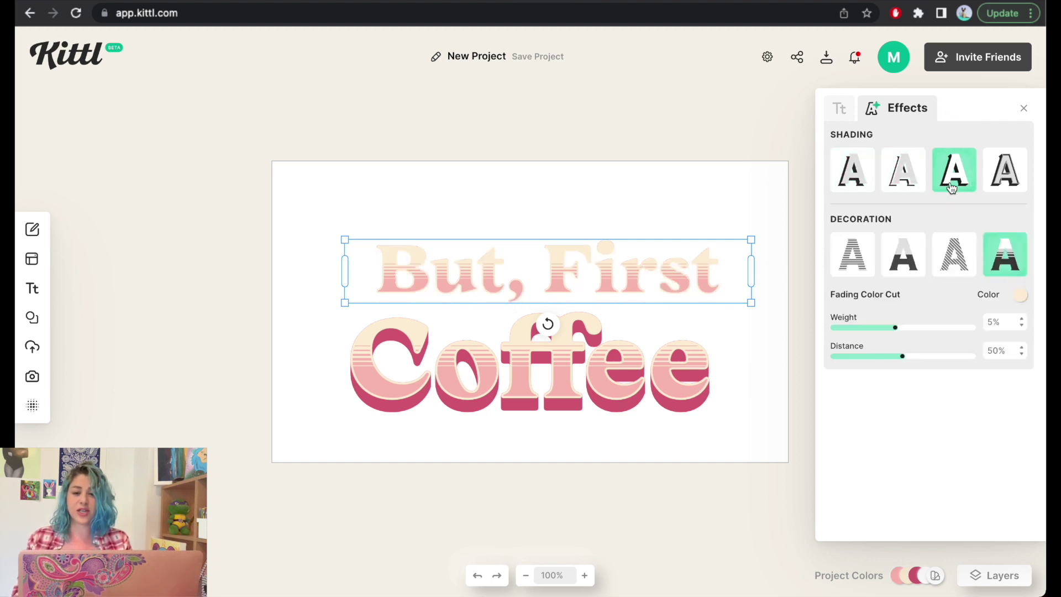
left_click(1002, 273)
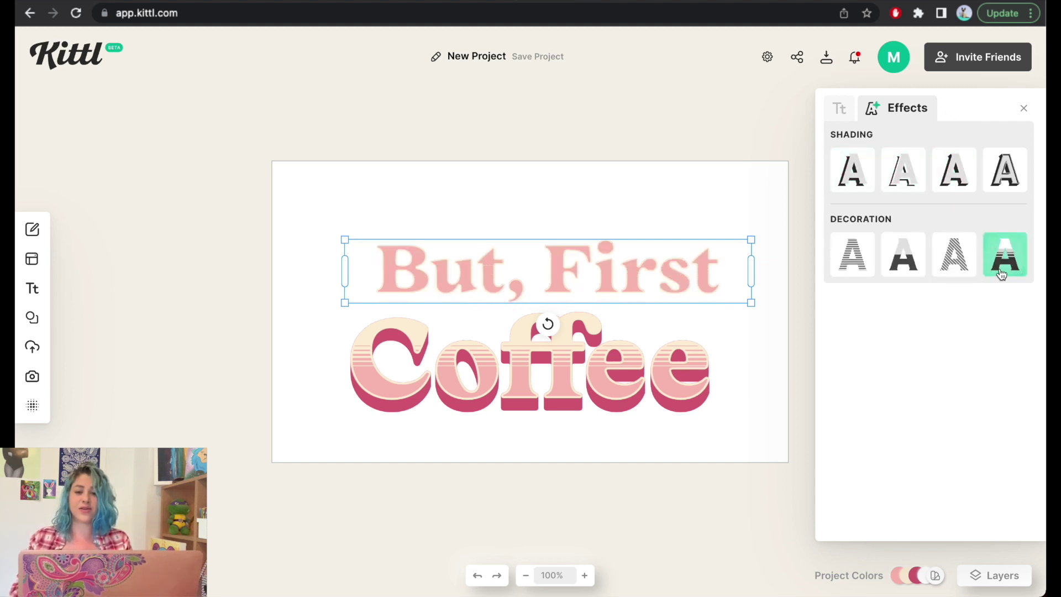
Set the border weight of the "But, First" text to 0 and its fill color to black
left_click(839, 108)
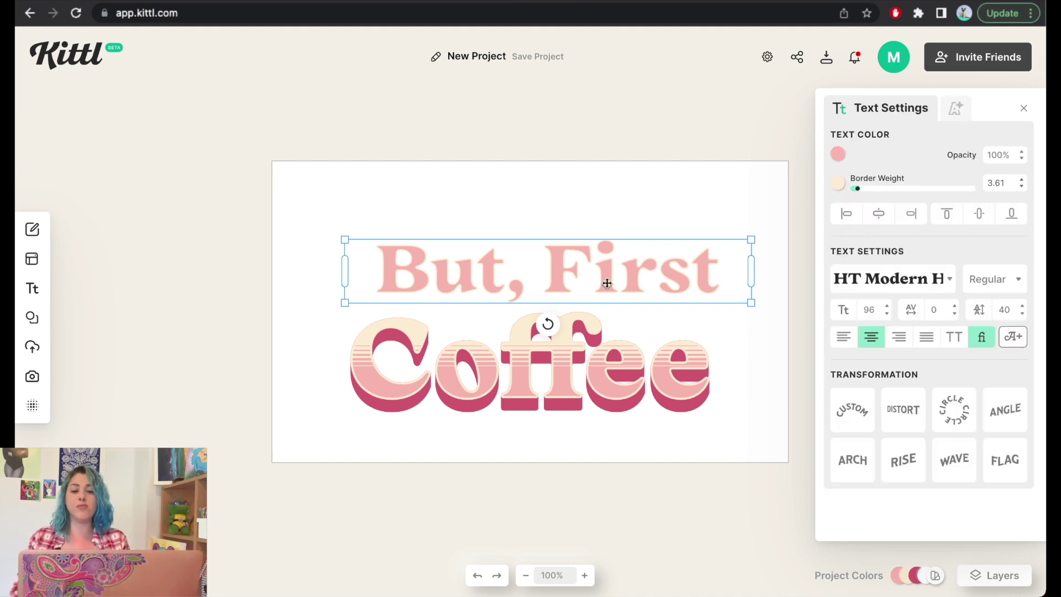
left_click_drag(857, 189, 823, 190)
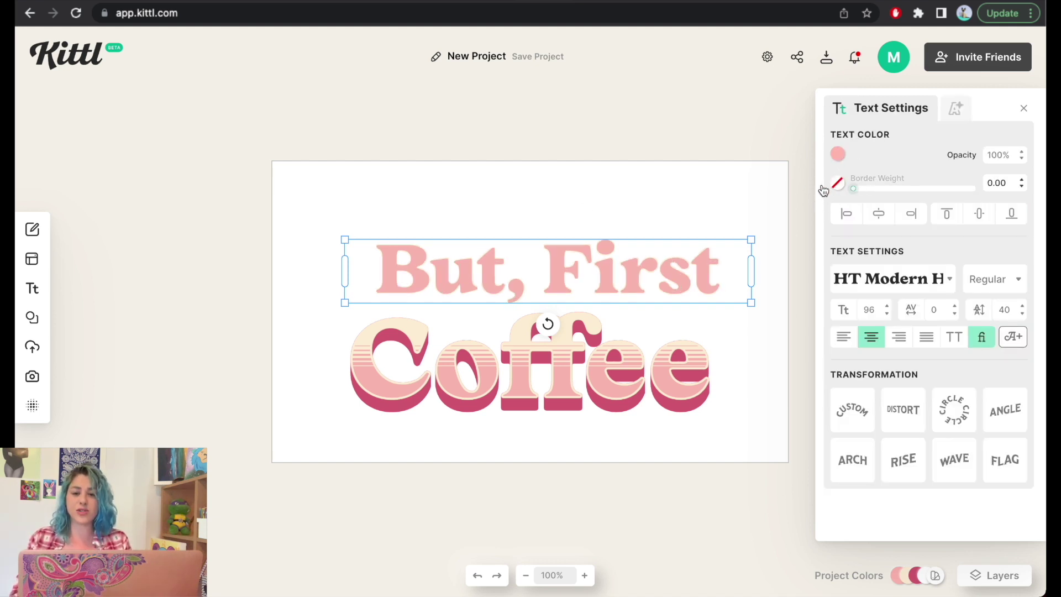
left_click(839, 153)
left_click_drag(646, 265, 549, 327)
left_click(542, 206)
Shrink the "But, First" text to size 69 and center it horizontally, with Coffee moved up close beneath it
left_click(655, 273)
left_click_drag(752, 306, 639, 287)
left_click_drag(533, 268, 617, 261)
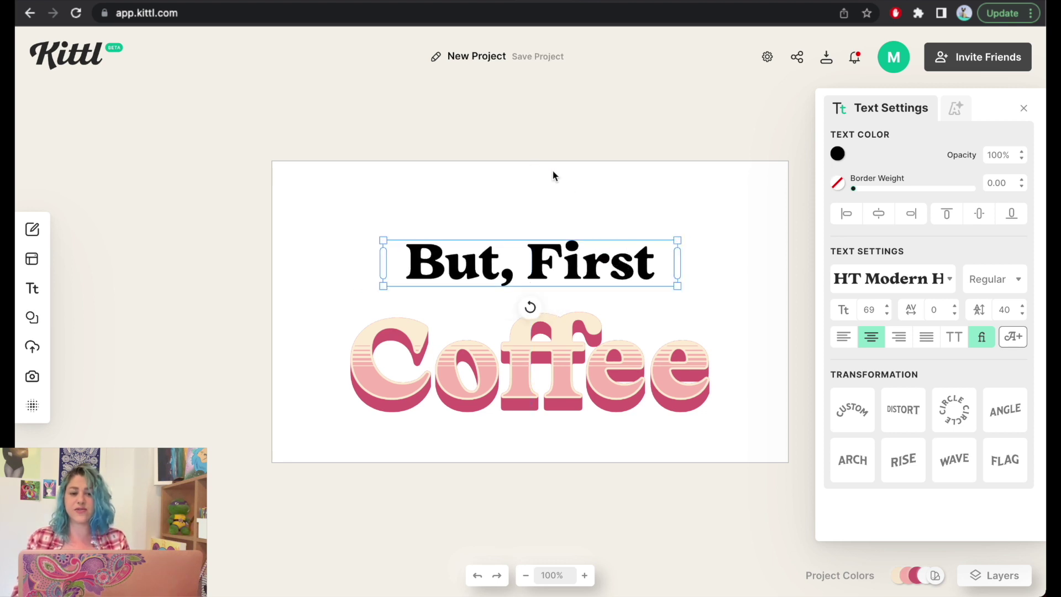
left_click(877, 219)
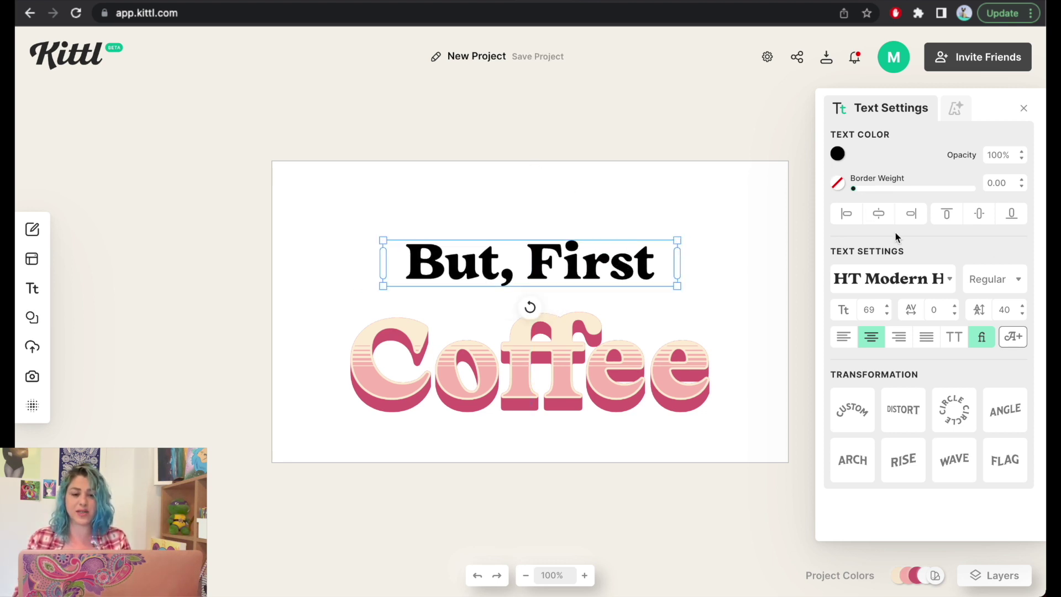
left_click(608, 366)
left_click_drag(608, 395, 606, 370)
Search the elements library for "coffee" and add the solid dark red coffee bean to the artboard
left_click(35, 319)
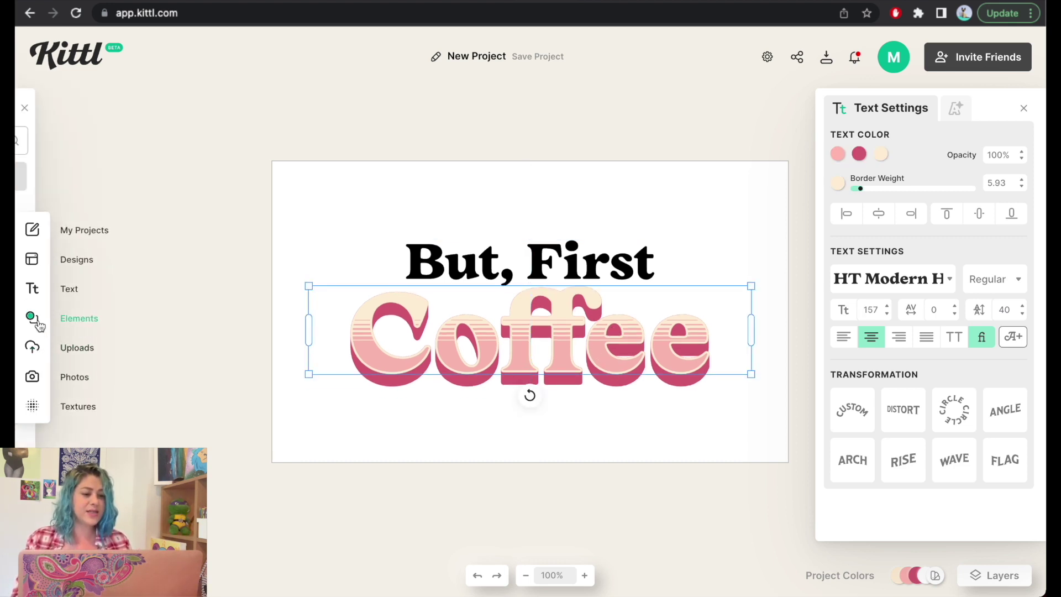
type("coffee")
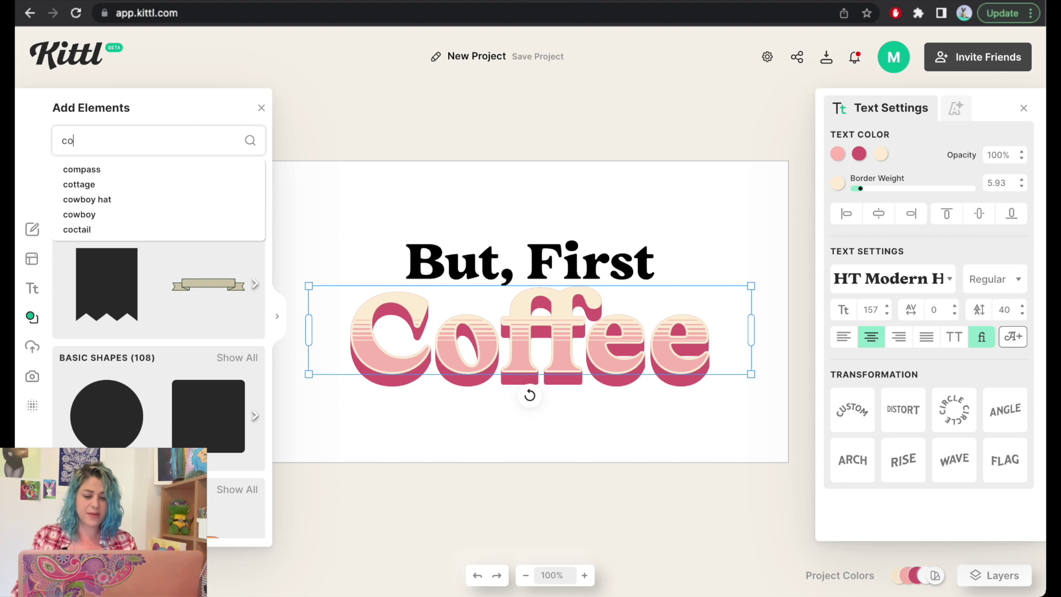
key("Return")
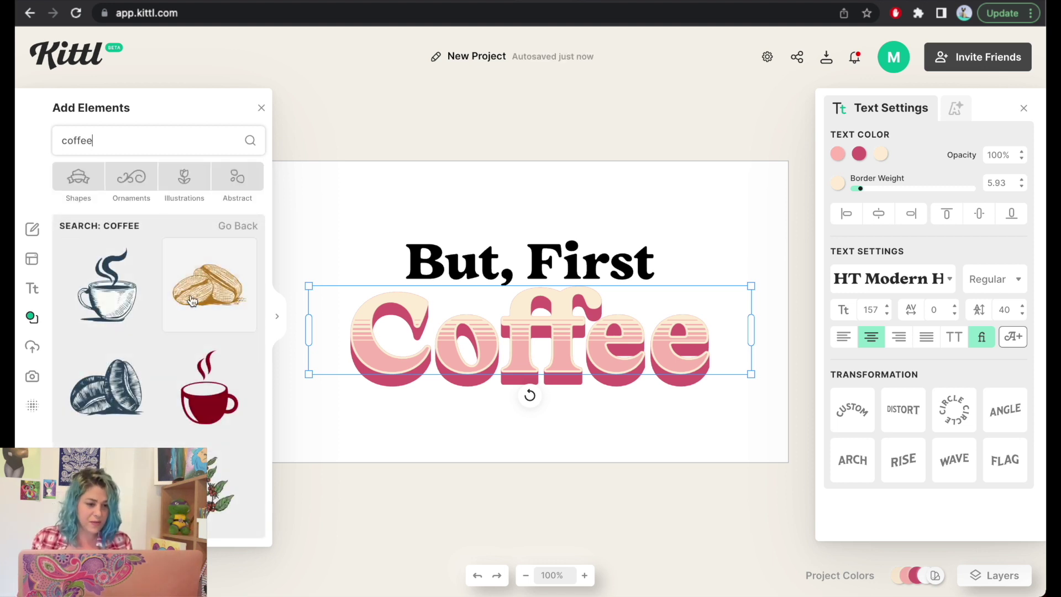
scroll(192, 300, "down", 4)
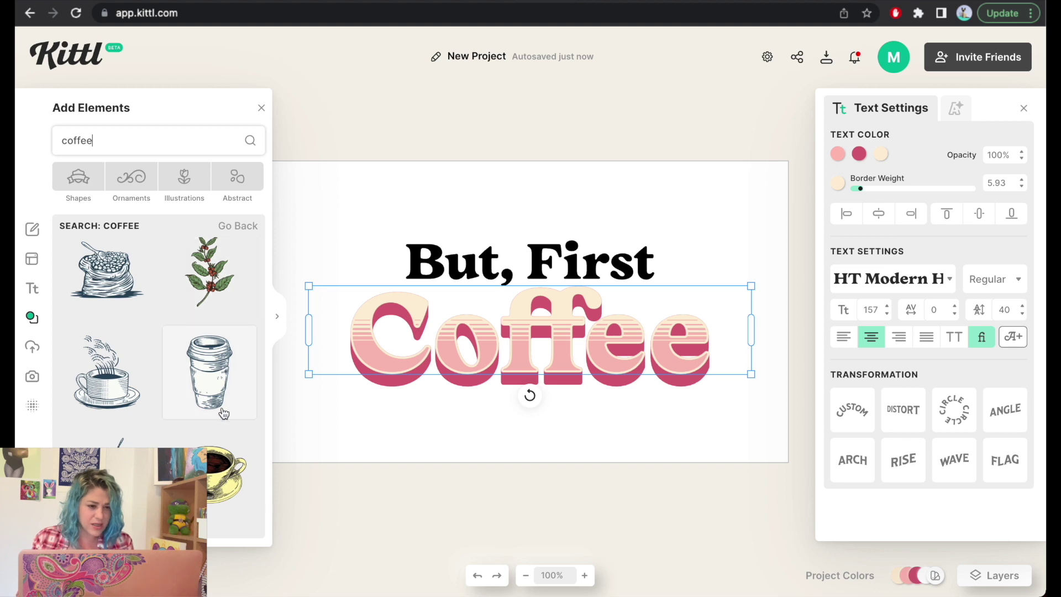
scroll(212, 371, "down", 5)
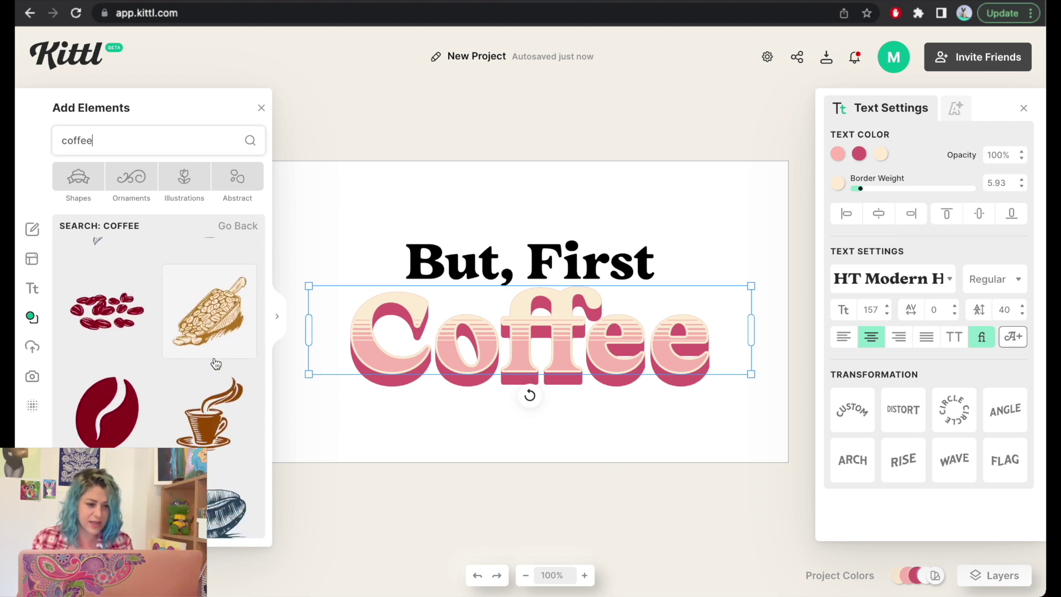
scroll(215, 360, "down", 2)
scroll(214, 360, "up", 1)
scroll(227, 359, "down", 3)
scroll(234, 360, "down", 3)
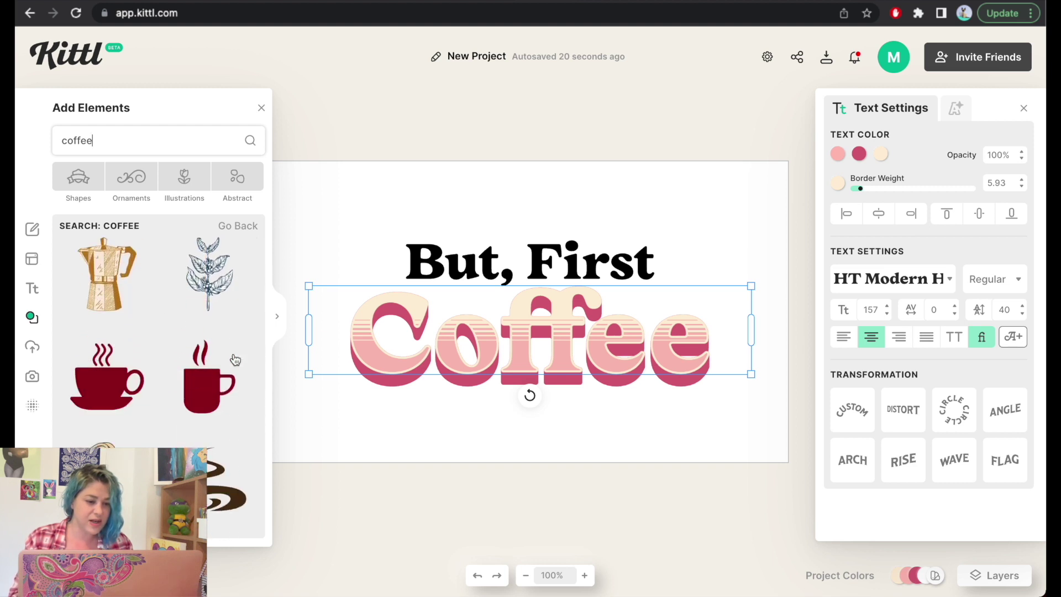
scroll(192, 411, "up", 3)
left_click_drag(210, 332, 361, 360)
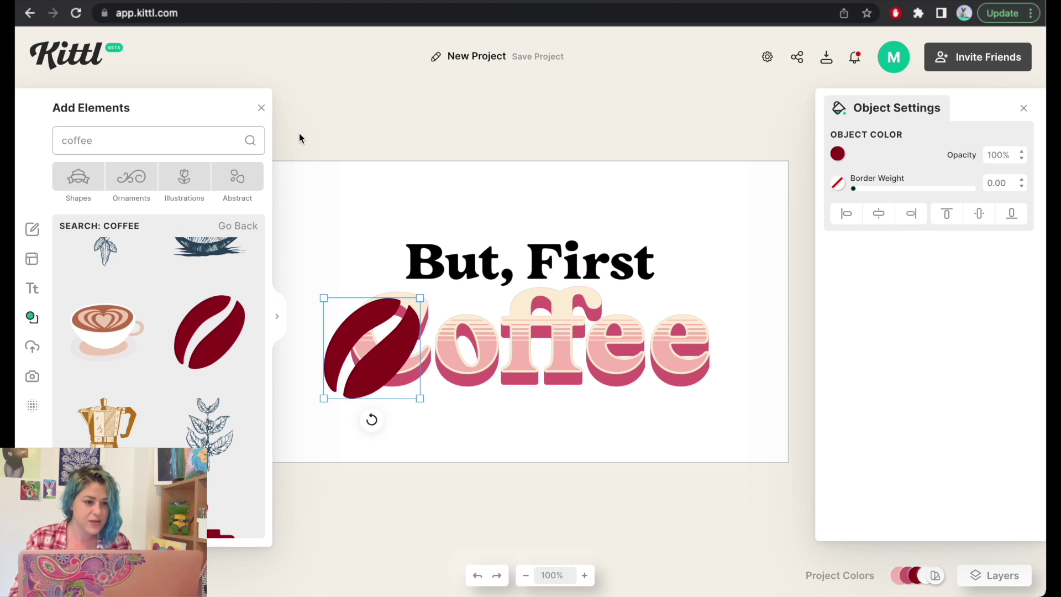
left_click(261, 107)
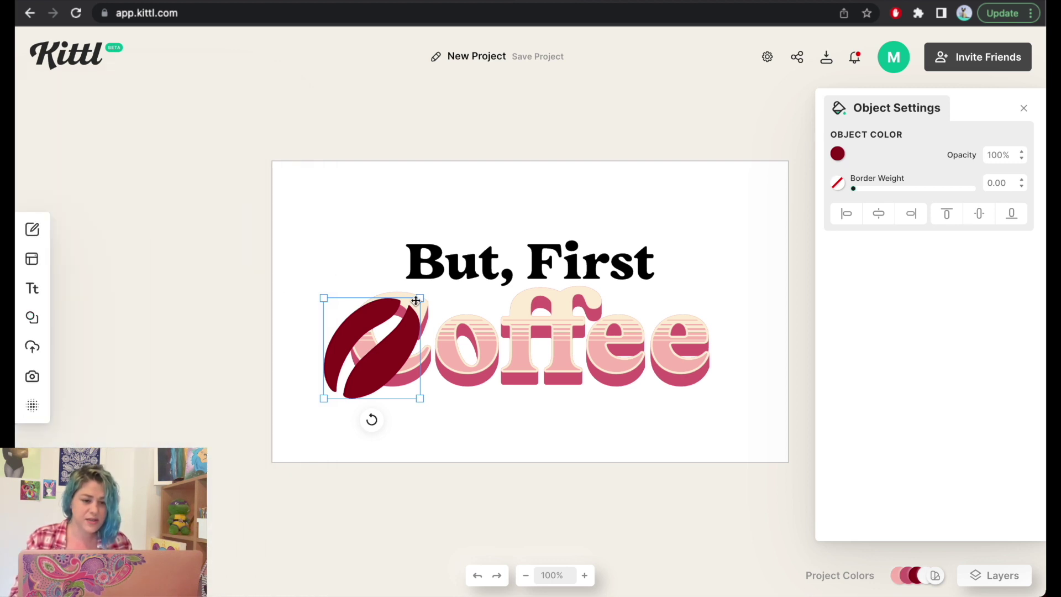
Shrink the coffee bean and spread copies around the text, keeping the one left of Coffee the smallest
left_click_drag(420, 298, 382, 335)
left_click_drag(342, 377, 315, 329)
left_click_drag(343, 285, 319, 310)
left_click(369, 212)
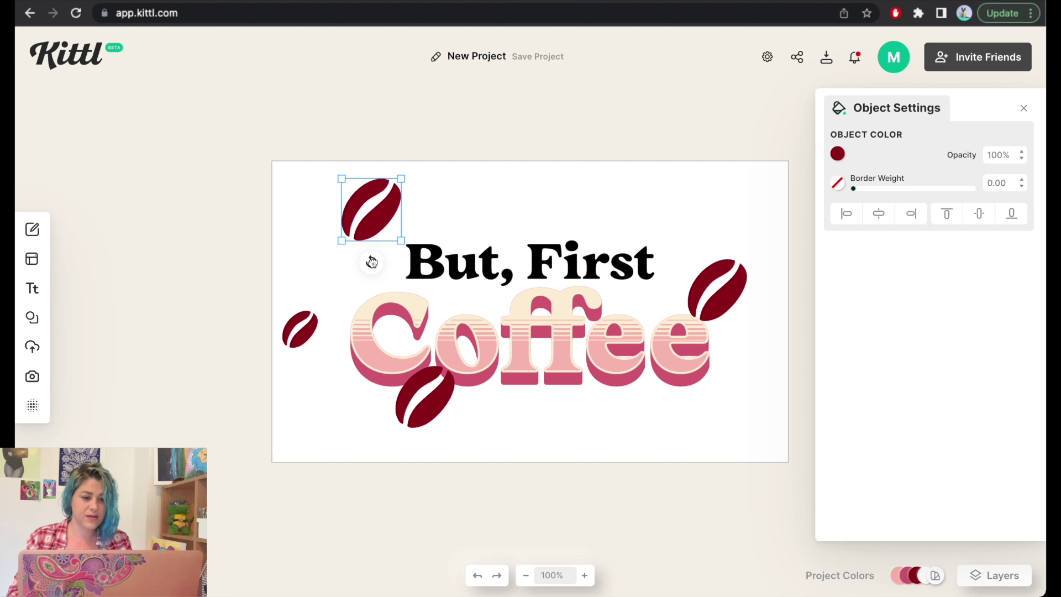
Flip the upper-left bean horizontally and adjust the positions of the small left bean and the lower-left bean
right_click(360, 205)
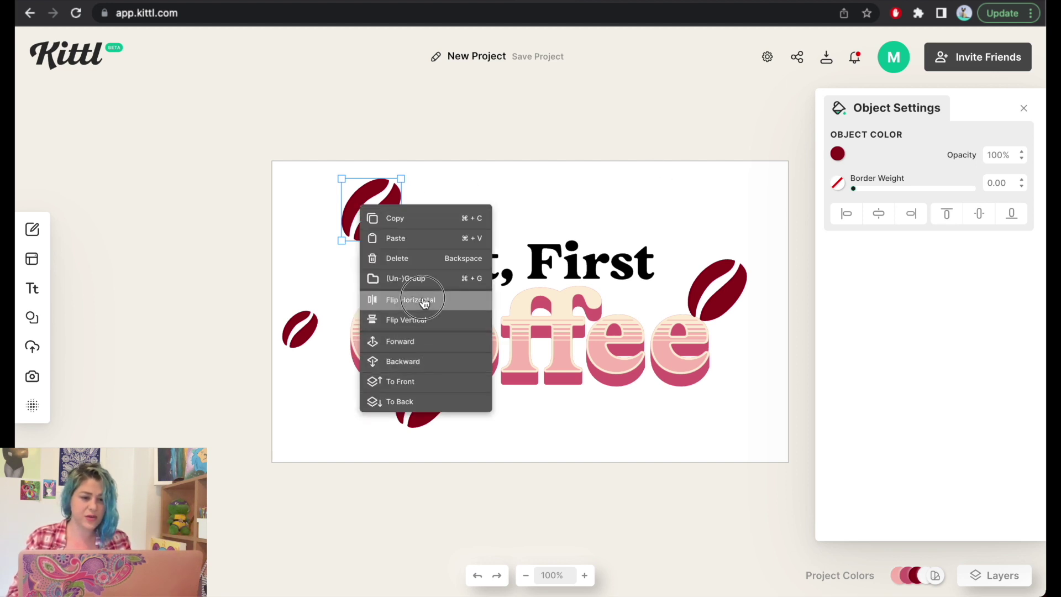
left_click(423, 301)
left_click(300, 330)
left_click_drag(300, 330, 315, 305)
left_click(406, 404)
left_click_drag(406, 404, 380, 405)
Move the right bean up beside "First" and place a smaller, mirrored copy below the last letter of Coffee
left_click(727, 288)
left_click_drag(727, 288, 707, 377)
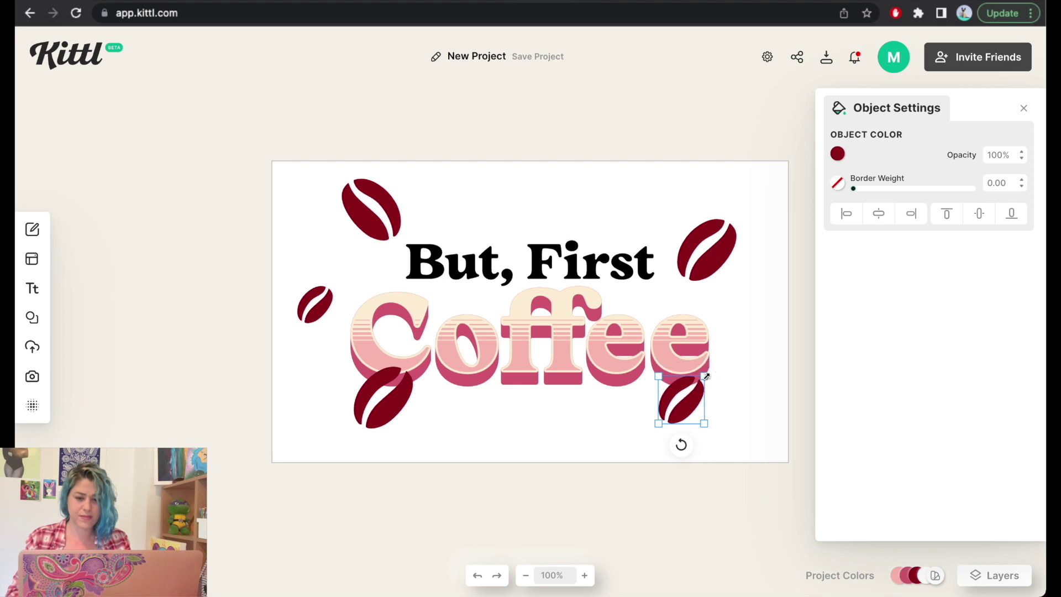
right_click(677, 404)
left_click(680, 478)
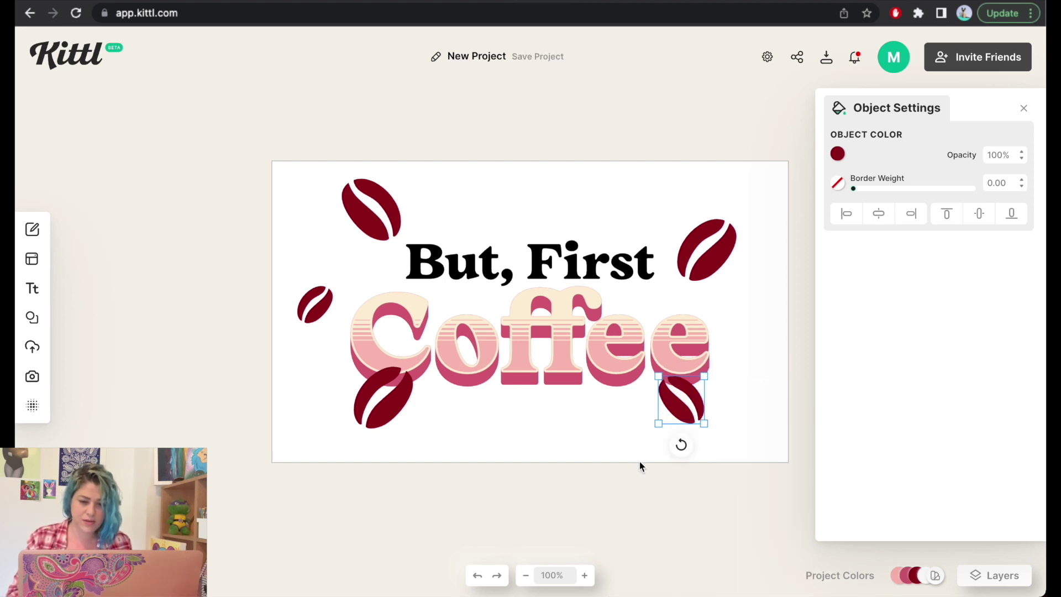
left_click(534, 425)
Recolor the lower-left bean brown (94581d) and apply the same brown to the upper-left bean
left_click(370, 410)
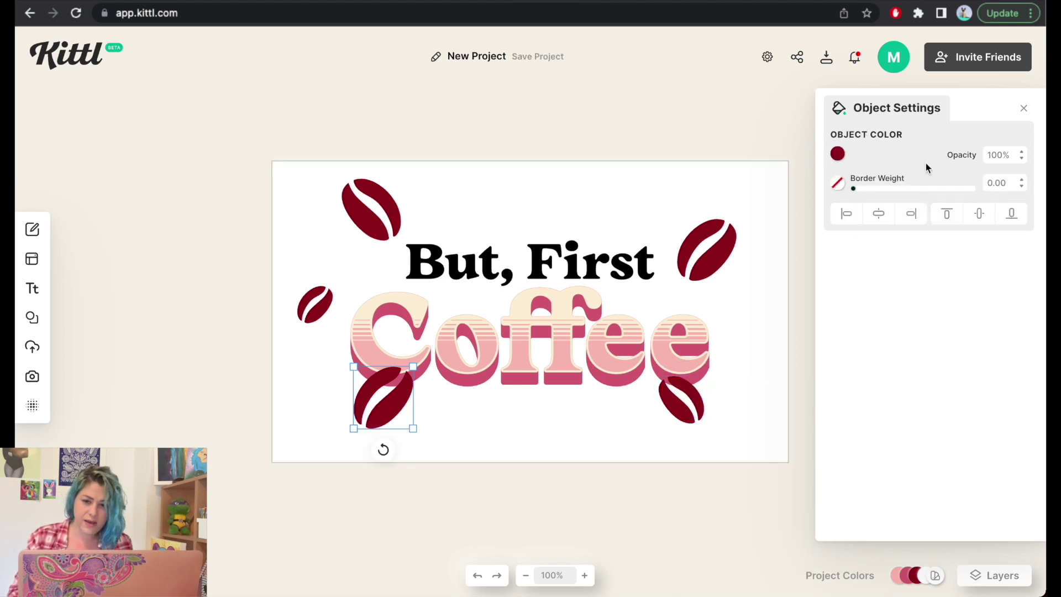
left_click(840, 154)
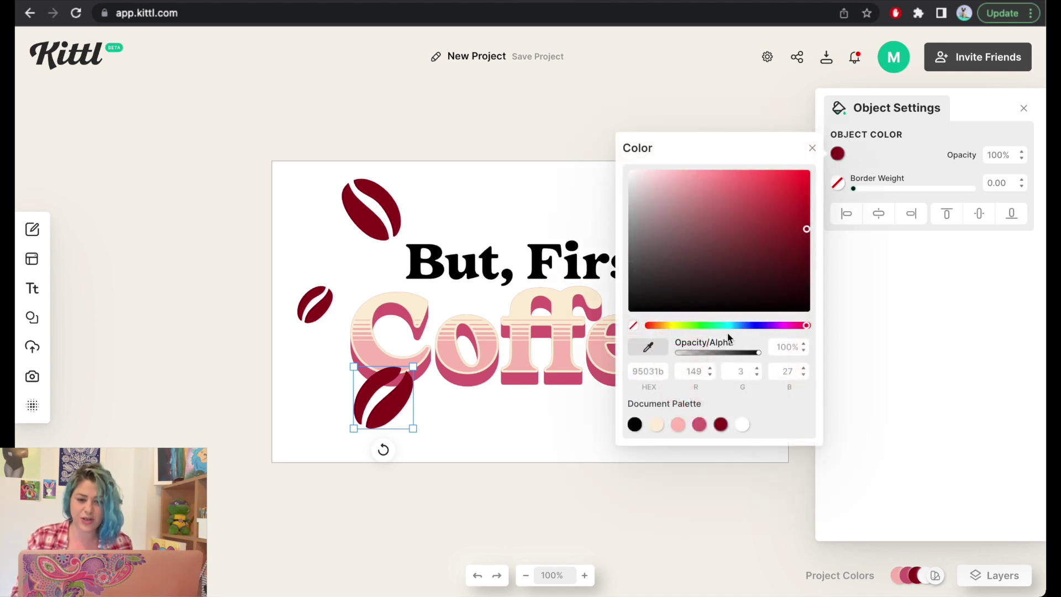
left_click_drag(667, 330, 660, 330)
left_click_drag(806, 231, 774, 229)
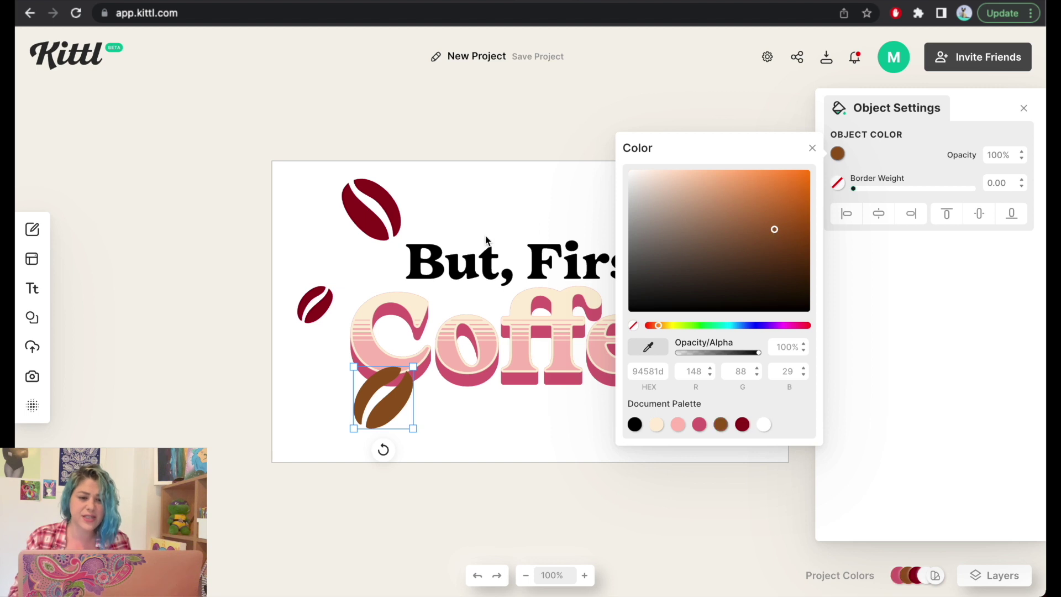
left_click(375, 209)
left_click(838, 153)
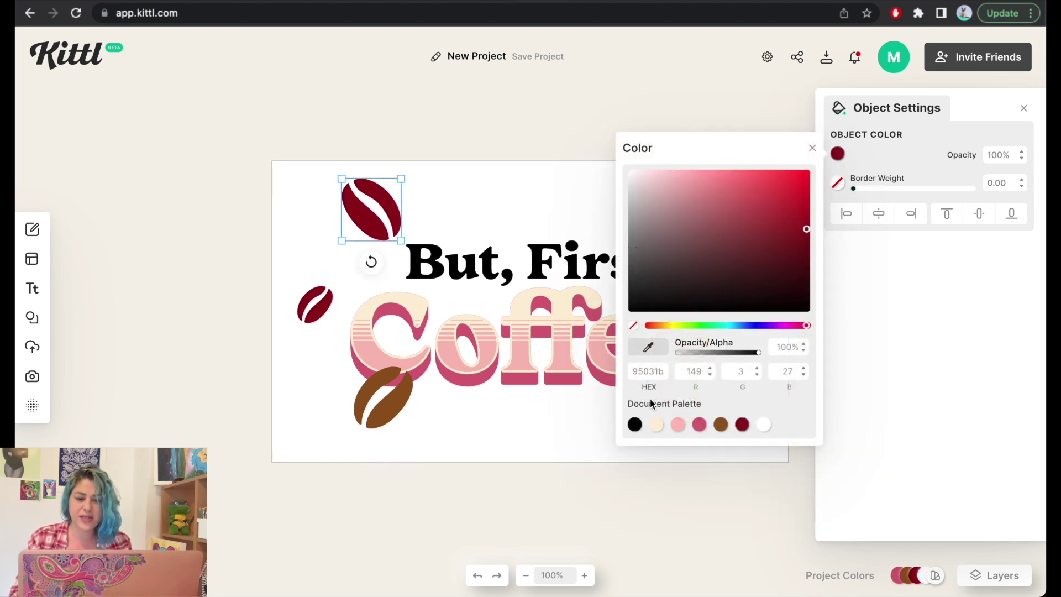
left_click(721, 424)
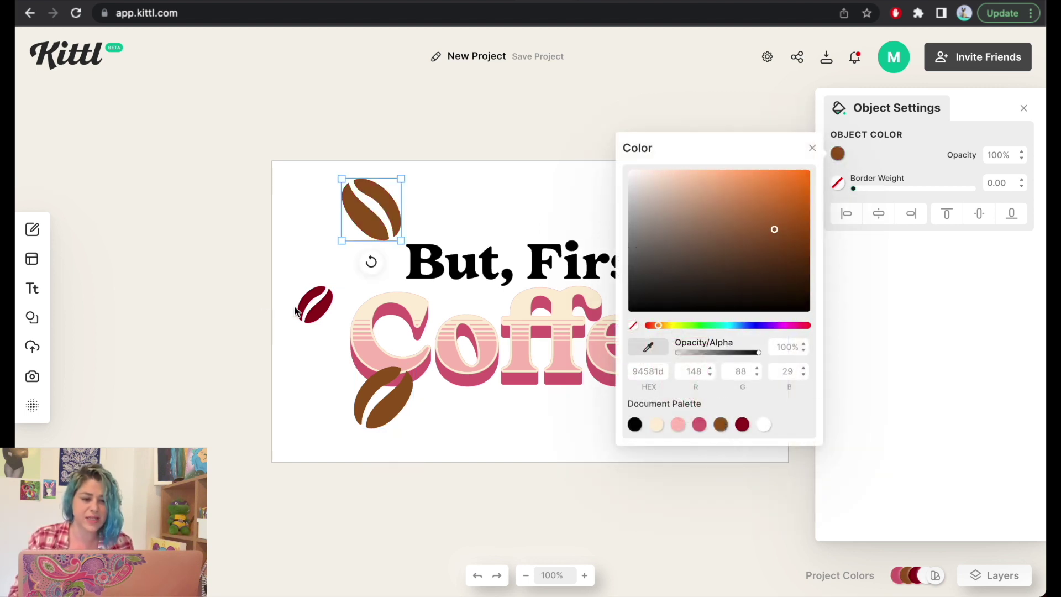
Recolor the small left bean and the upper-right bean the same lighter brown (b67536)
left_click(311, 309)
left_click(838, 154)
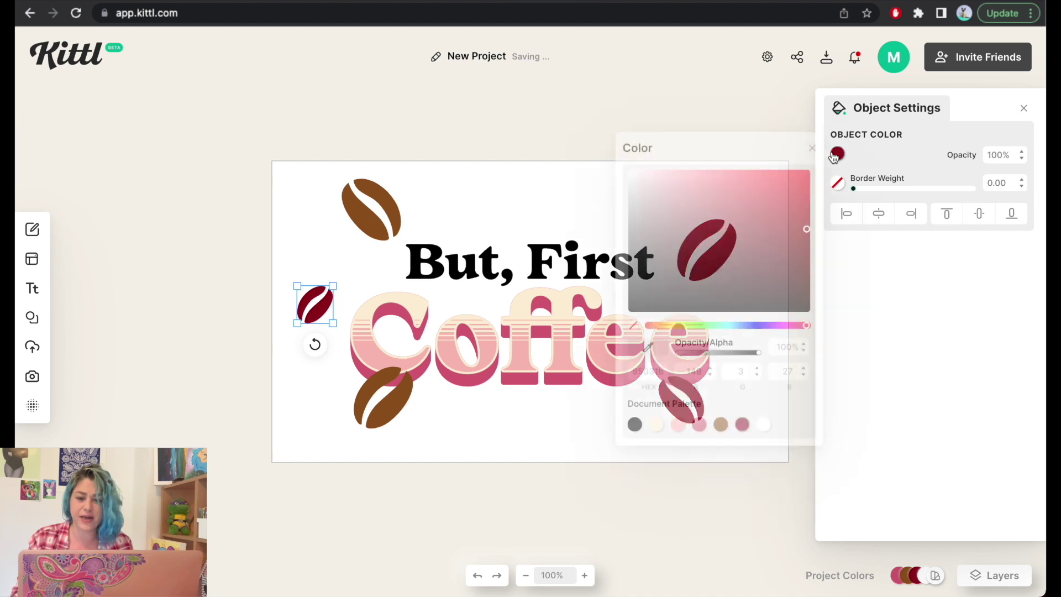
left_click(720, 424)
left_click(553, 247)
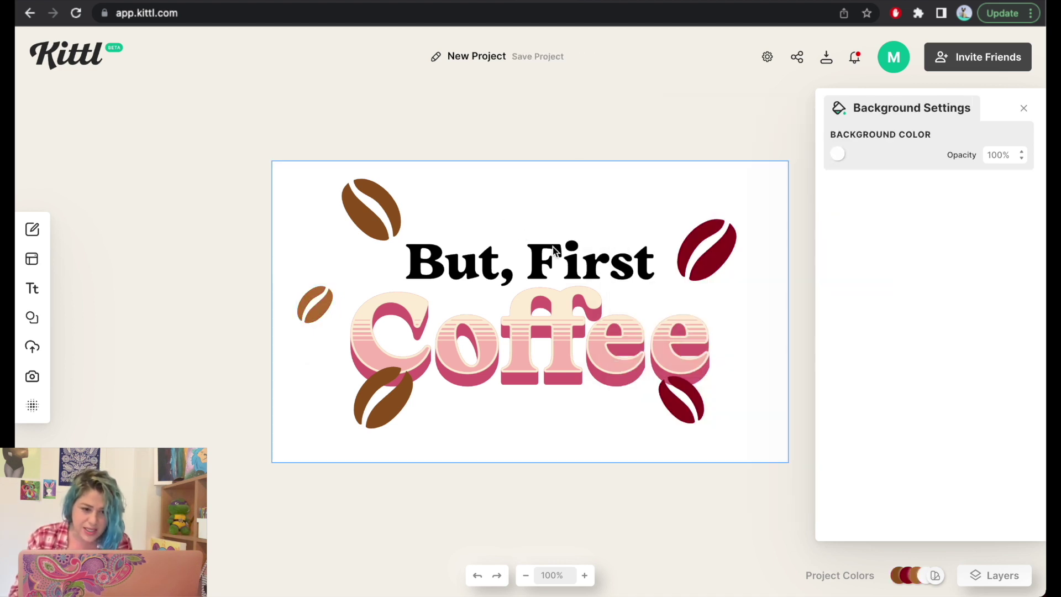
left_click(714, 255)
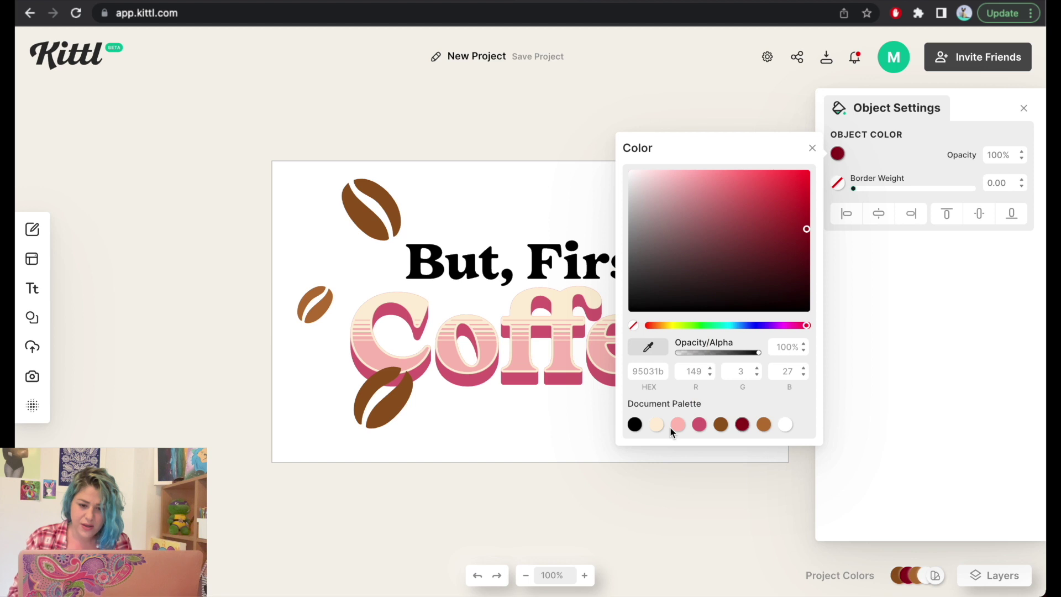
left_click(761, 424)
left_click(544, 198)
Apply the darker brown (94581d) from the document palette to the lower-right bean
left_click(688, 394)
left_click(839, 155)
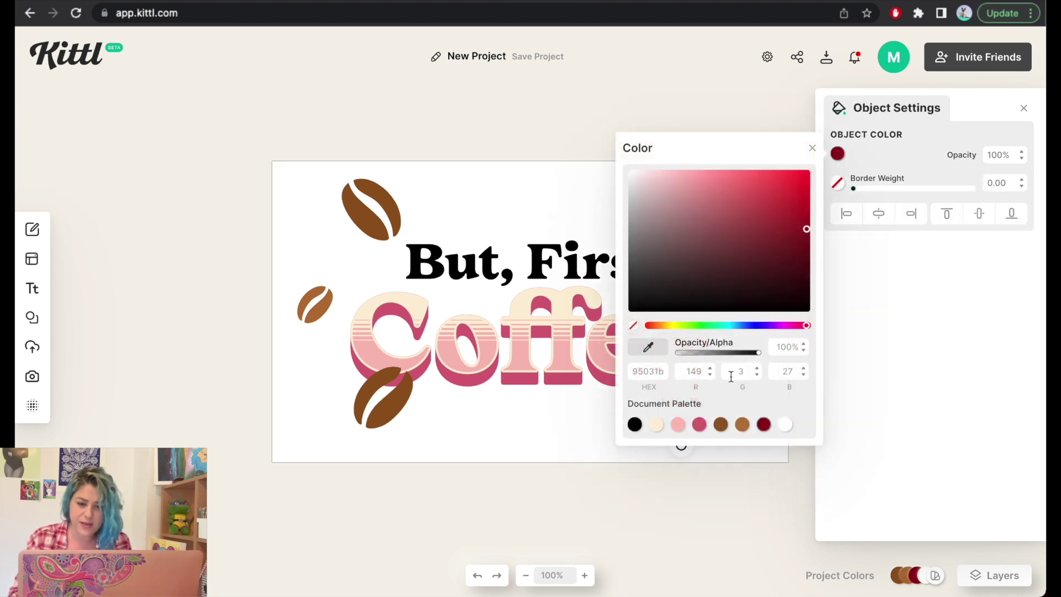
left_click(722, 427)
left_click(526, 396)
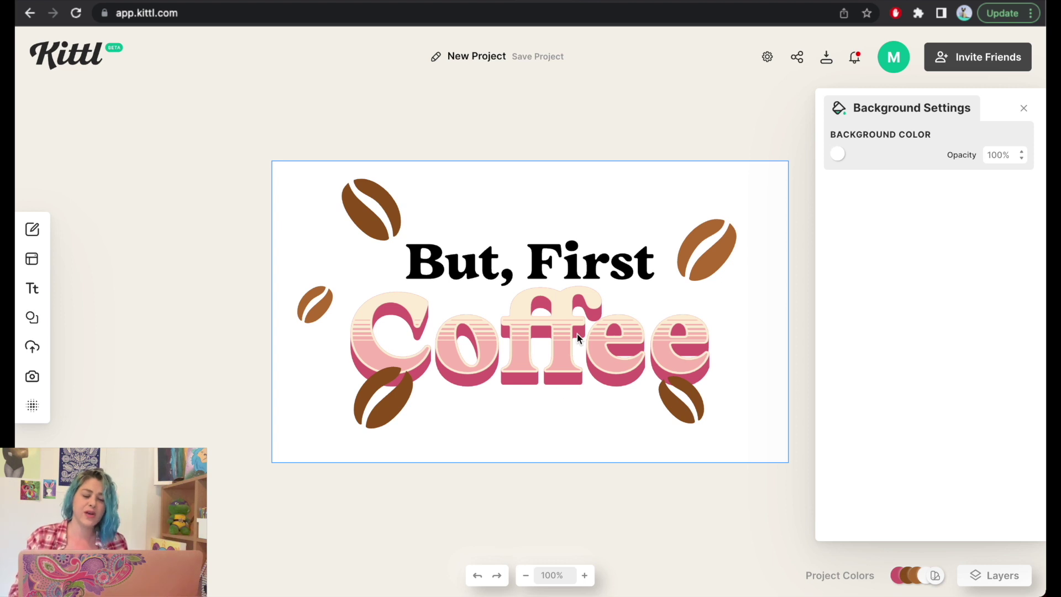
Recolor the "But, First" text from black to a muted light brown
left_click(539, 257)
left_click(838, 154)
left_click(721, 425)
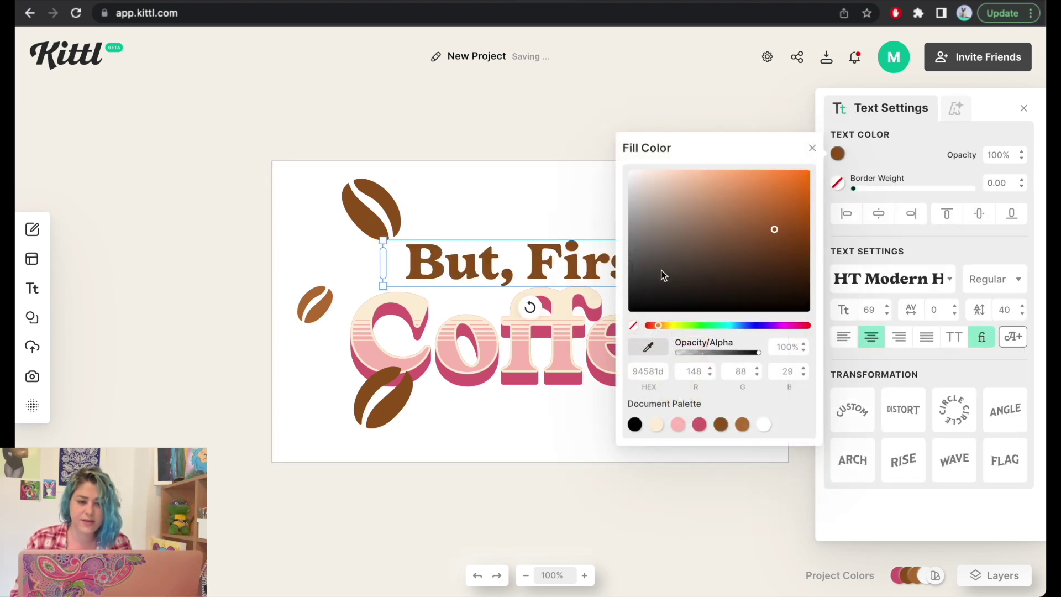
mouse_move(713, 226)
left_mouse_down()
mouse_move(729, 218)
mouse_move(717, 215)
left_mouse_up()
Change the shadow color of the Coffee text to black (000000)
left_click(588, 343)
left_click(858, 153)
left_click_drag(671, 261, 618, 330)
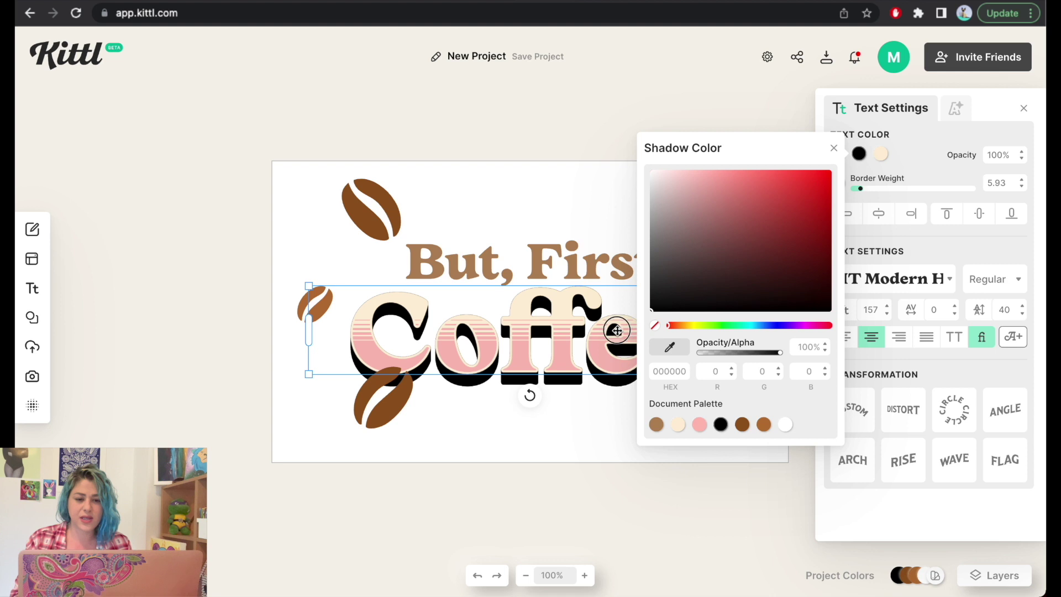
left_click(934, 193)
Set the Coffee text's fill to the lighter brown b67536 and its color cut to golden yellow
left_click(838, 153)
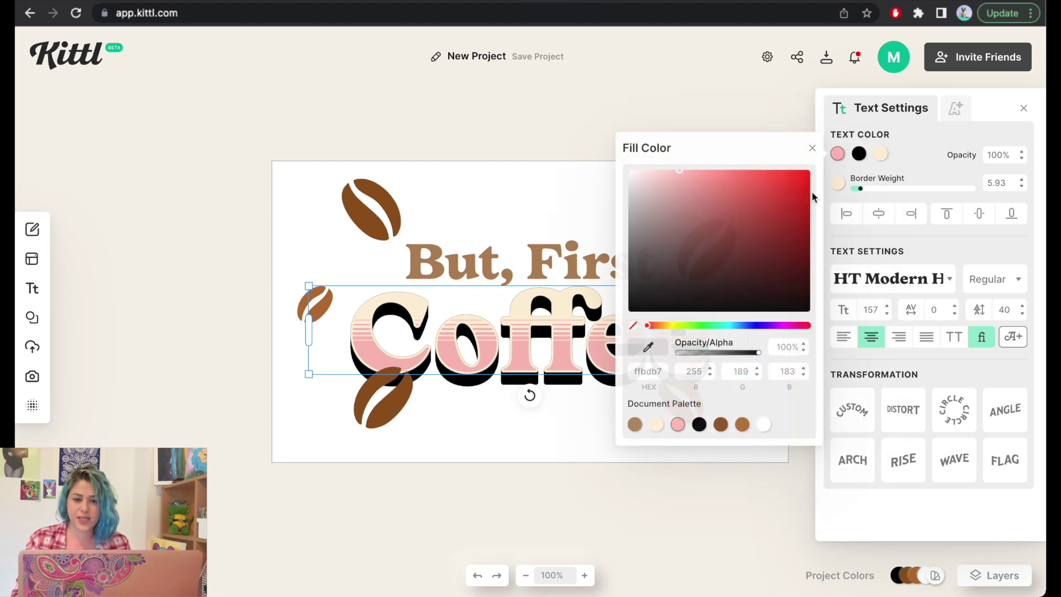
left_click(742, 426)
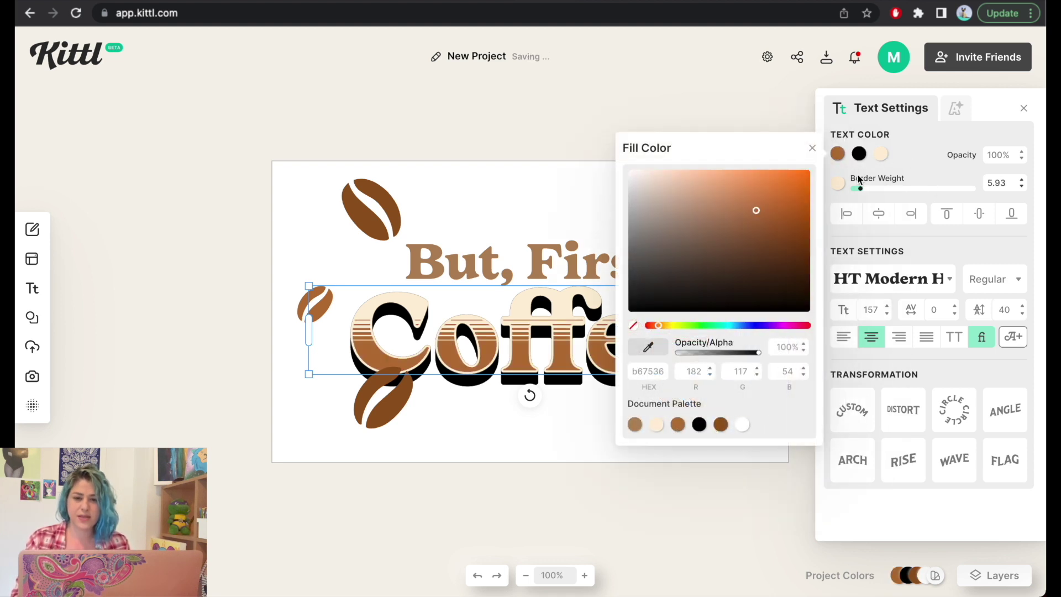
left_click(880, 155)
left_click_drag(737, 209, 769, 160)
left_click(516, 188)
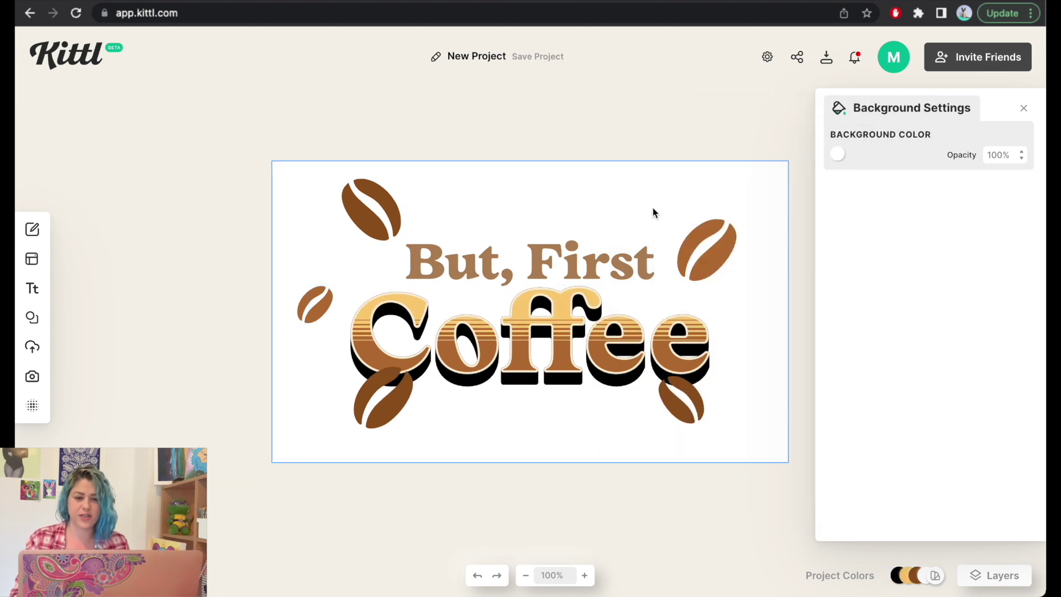
Darken the fill color of the "But, First" text to near-black
left_click(577, 263)
left_click(837, 158)
left_click(635, 303)
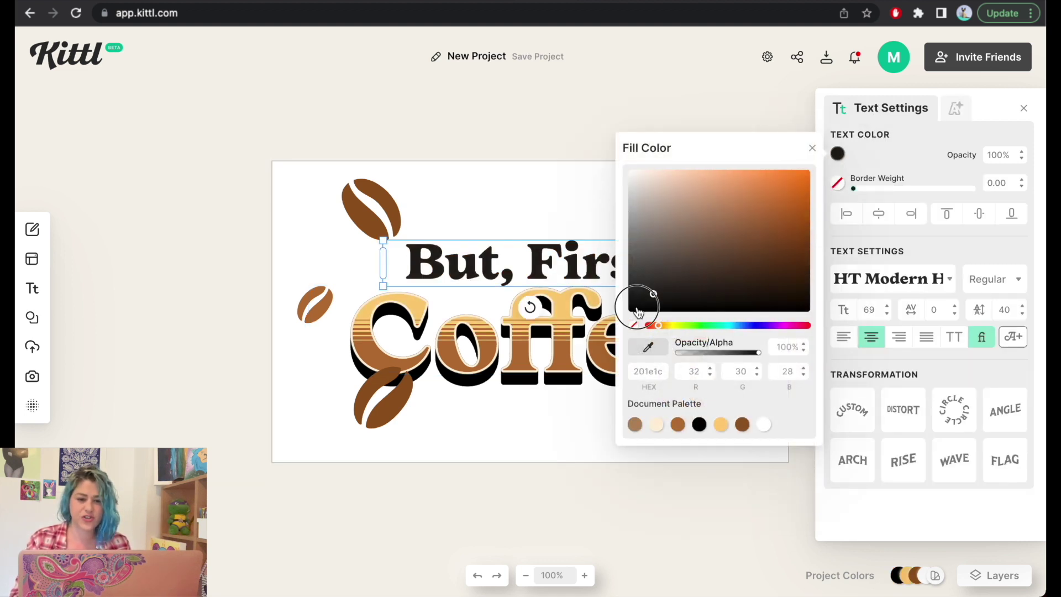
Look through the typefaces for the "But, First" text and try the angular Liberation display font and Lobster
left_click(912, 279)
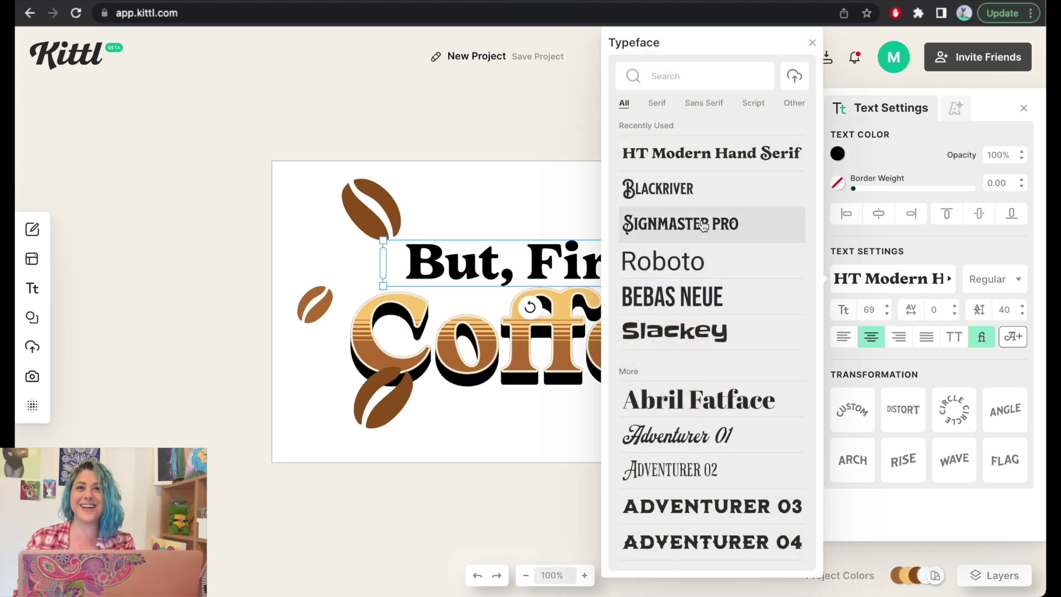
scroll(703, 226, "down", 10)
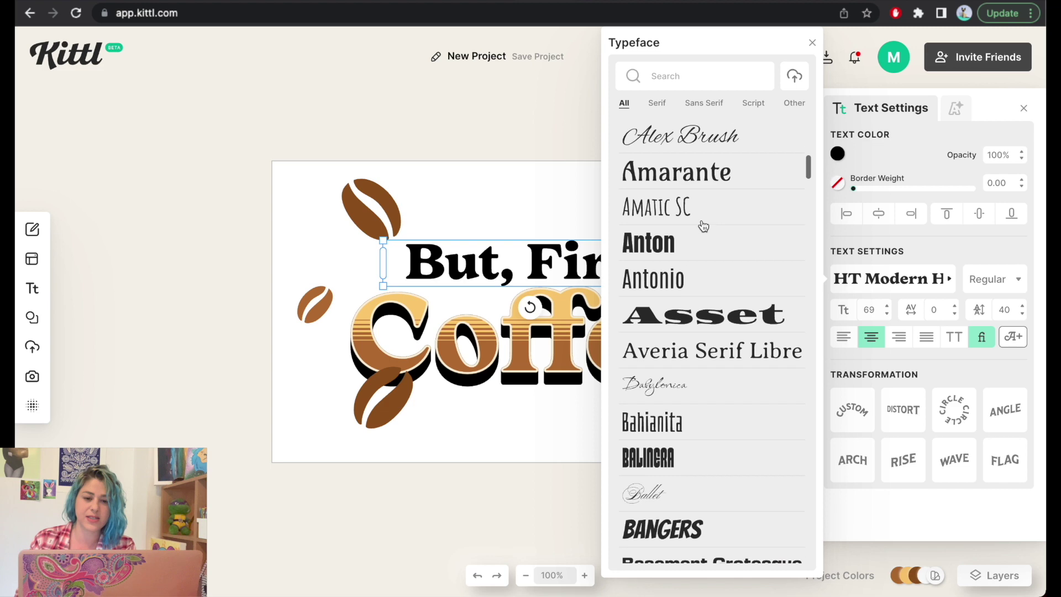
scroll(703, 226, "down", 1)
scroll(703, 226, "down", 15)
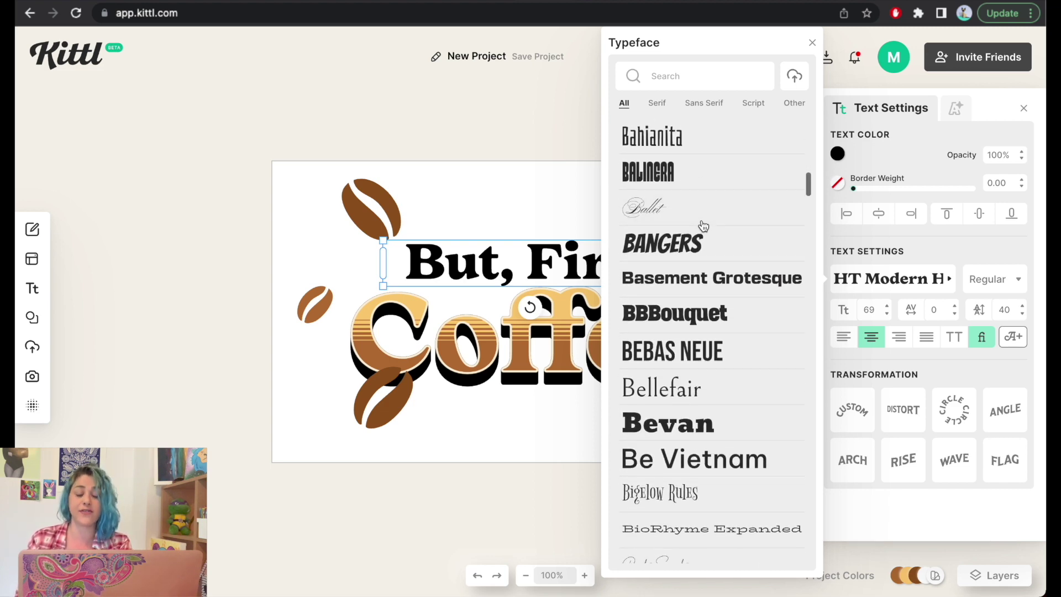
scroll(702, 226, "down", 3)
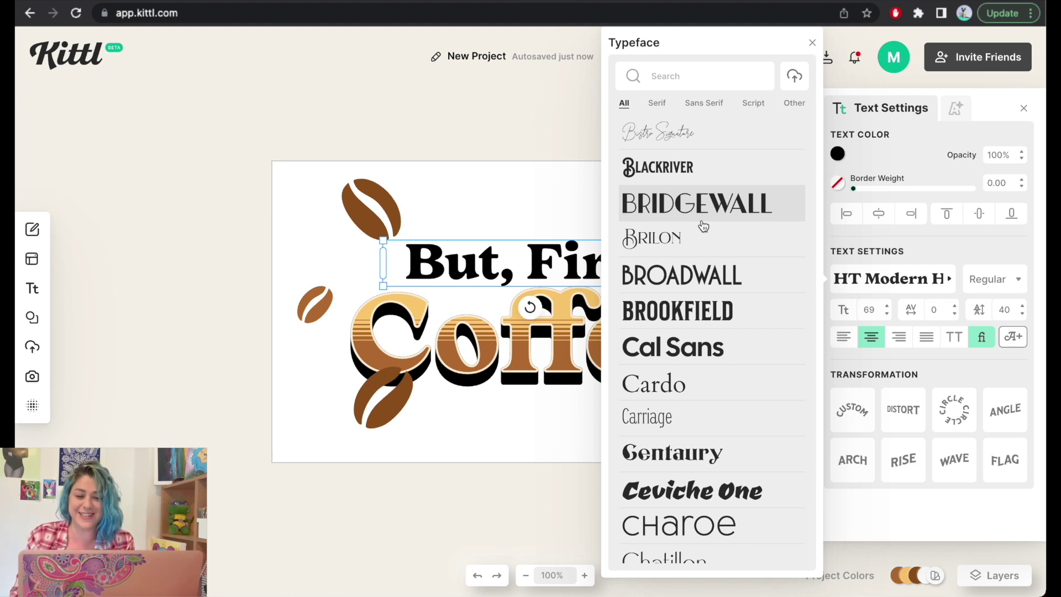
scroll(703, 226, "down", 20)
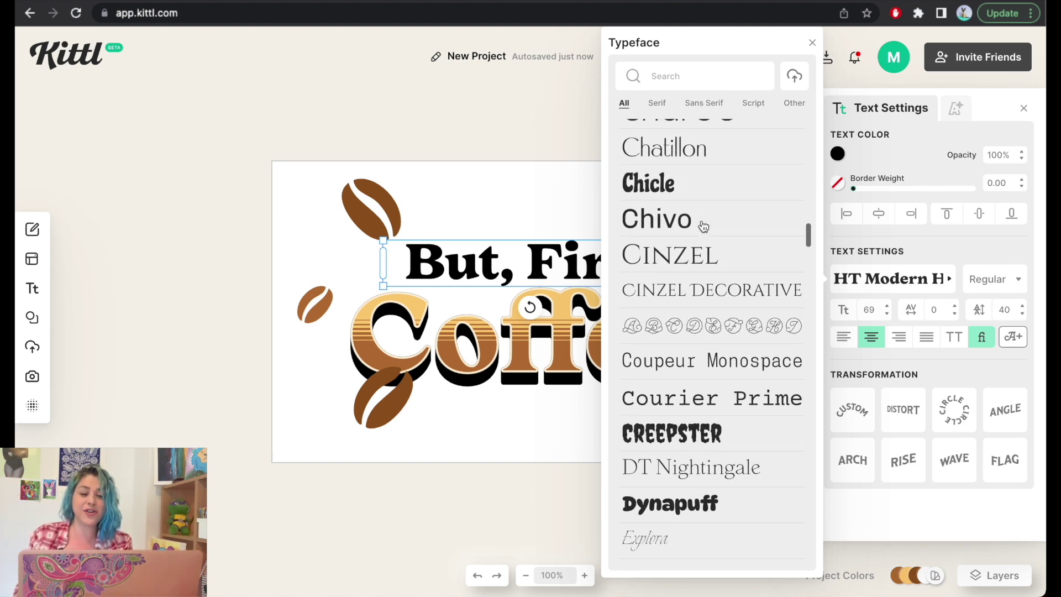
scroll(703, 226, "down", 20)
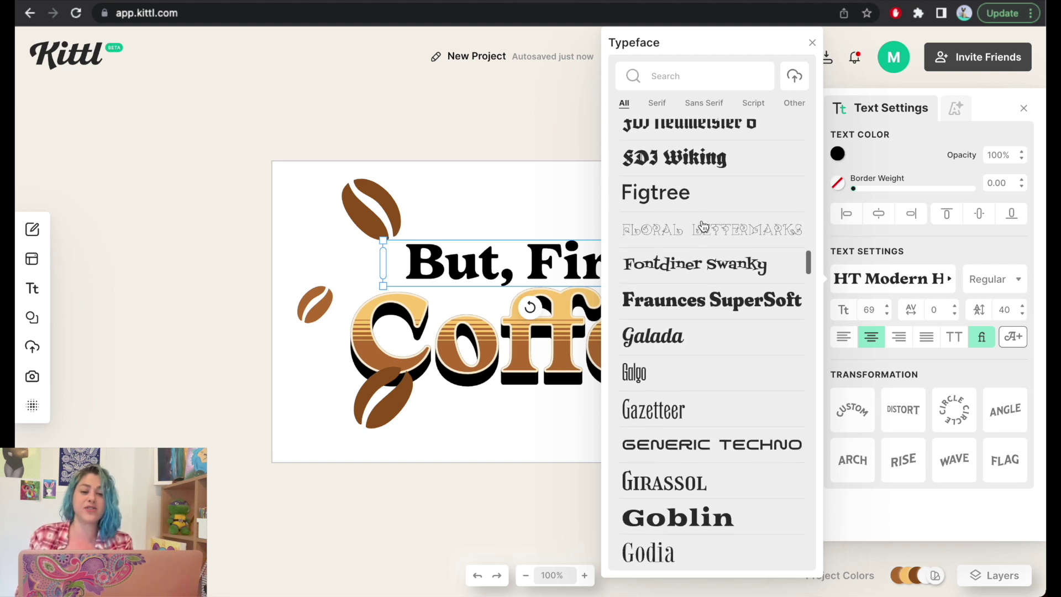
scroll(703, 226, "down", 15)
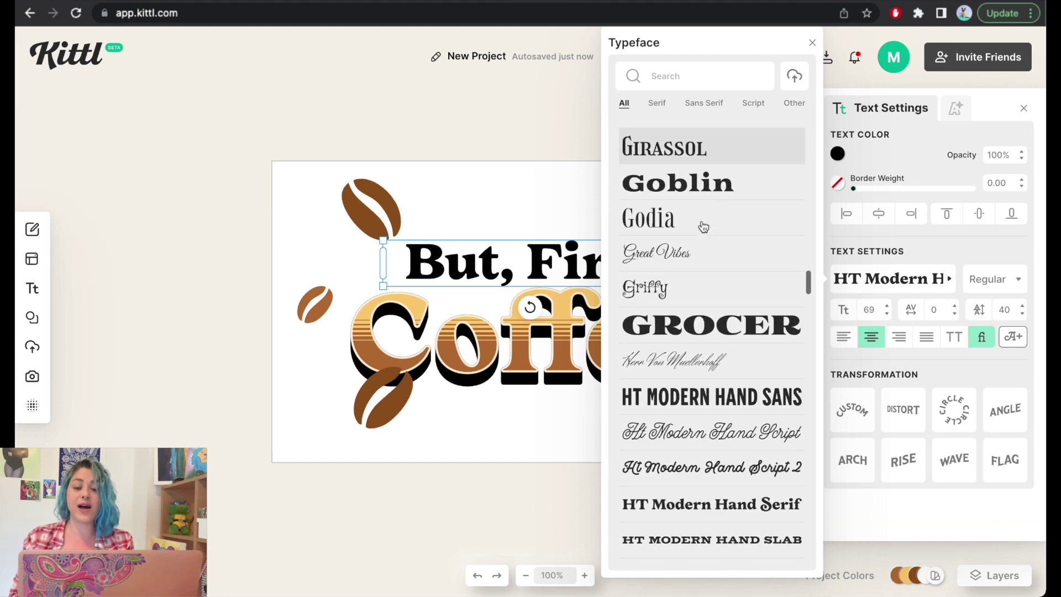
scroll(703, 226, "down", 9)
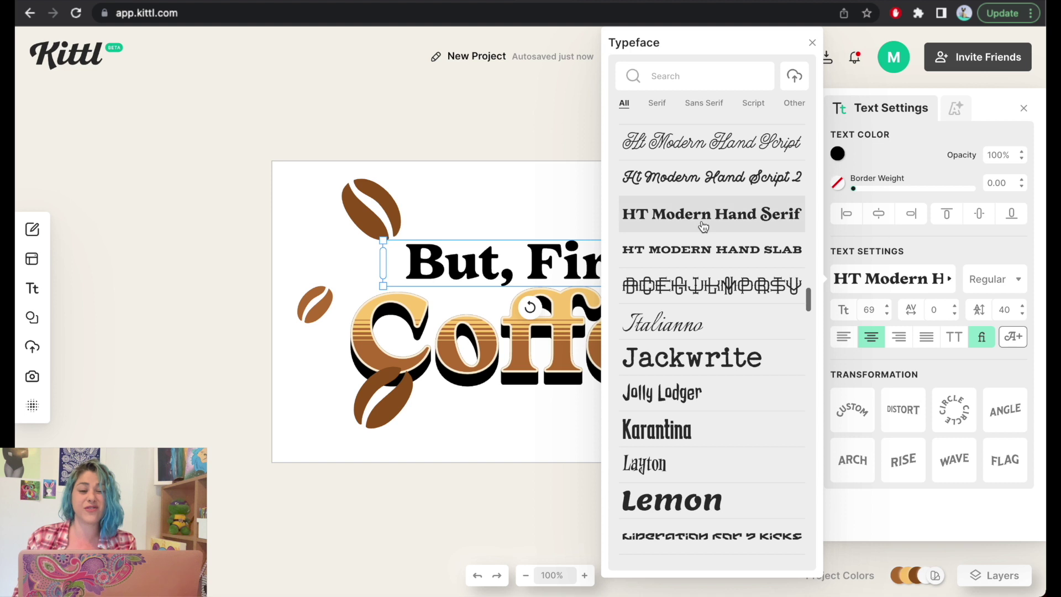
scroll(702, 225, "down", 12)
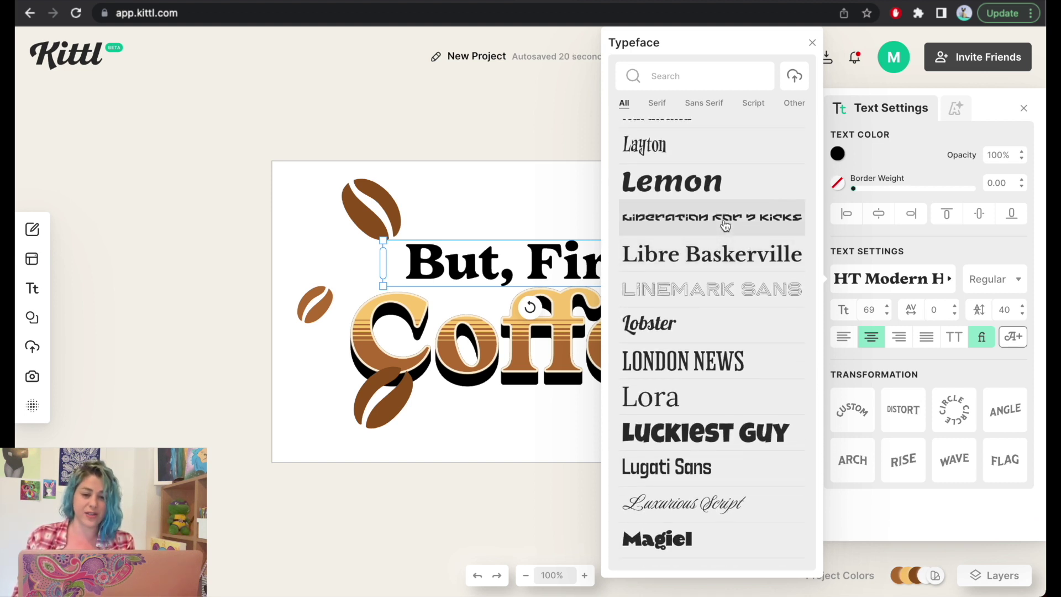
left_click(725, 226)
scroll(744, 310, "down", 6)
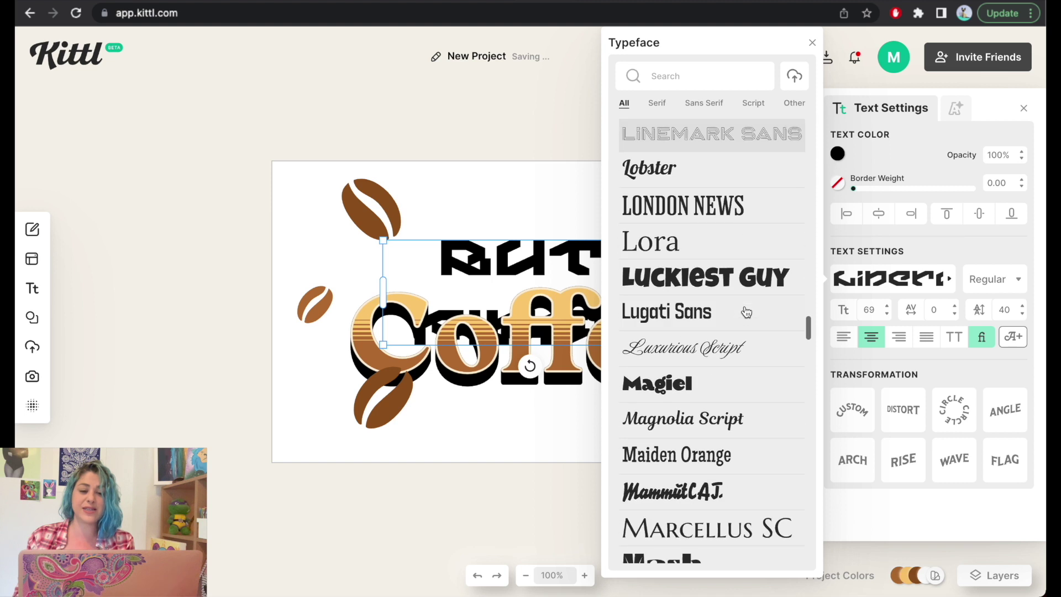
left_click(693, 167)
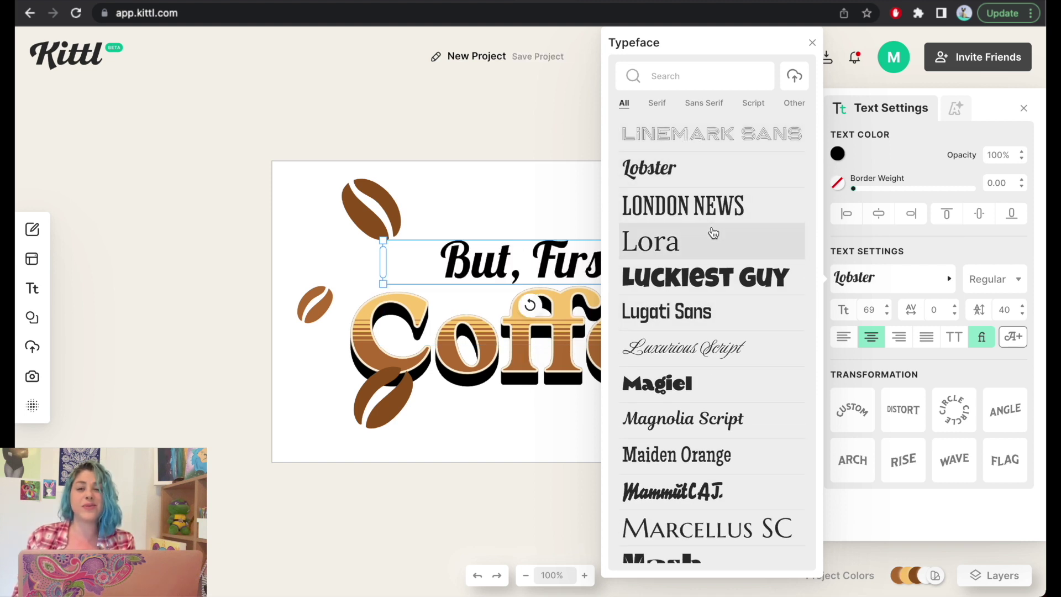
Try the Luxurious Script, Magnolia Script, Milkman and Monsieur La Doulaise typefaces on the "But, First" text
scroll(712, 231, "down", 5)
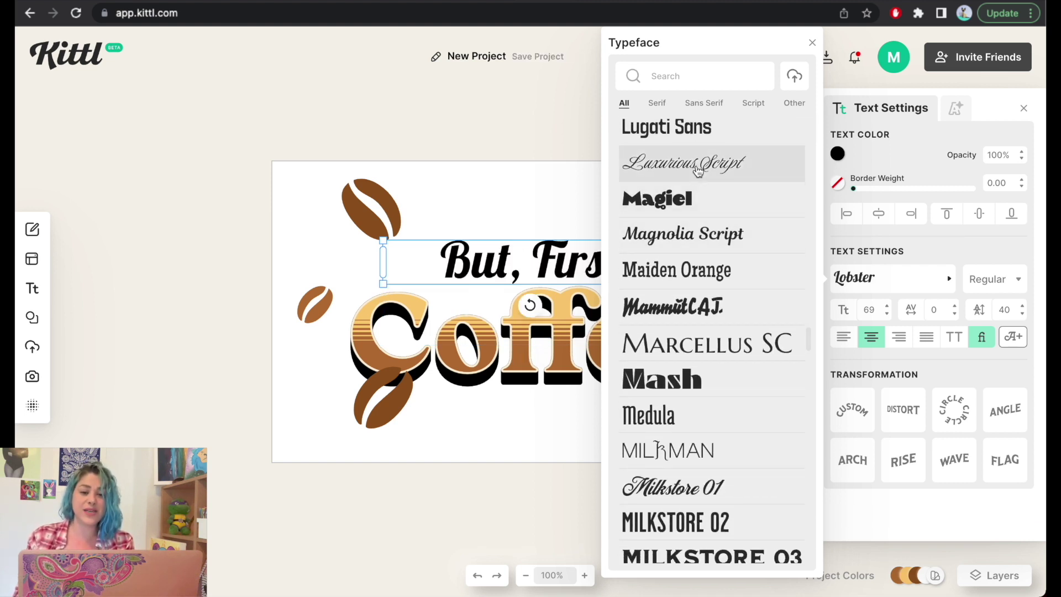
left_click(698, 169)
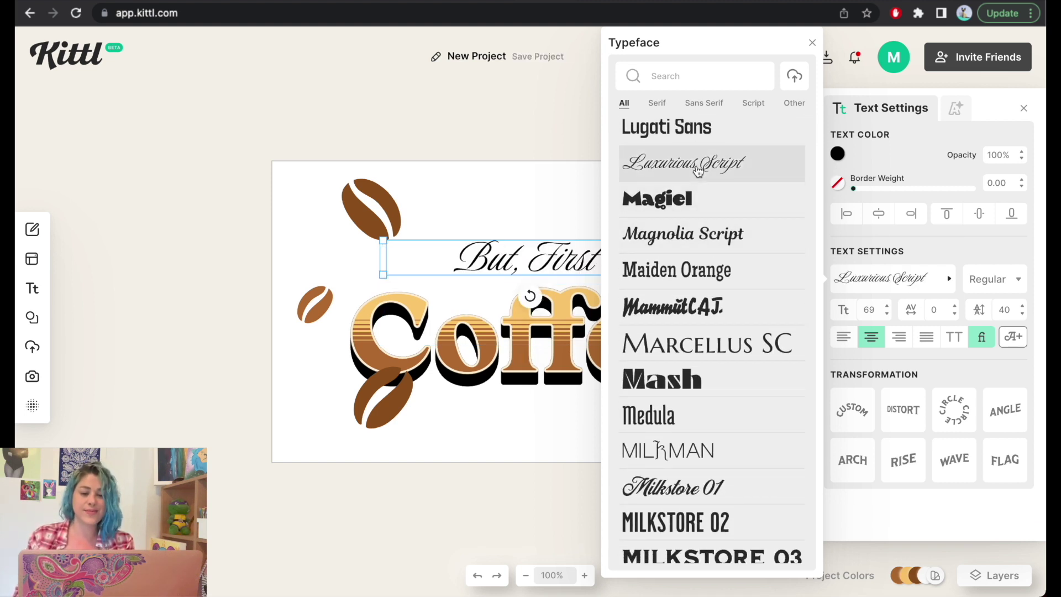
left_click(711, 239)
scroll(706, 308, "down", 3)
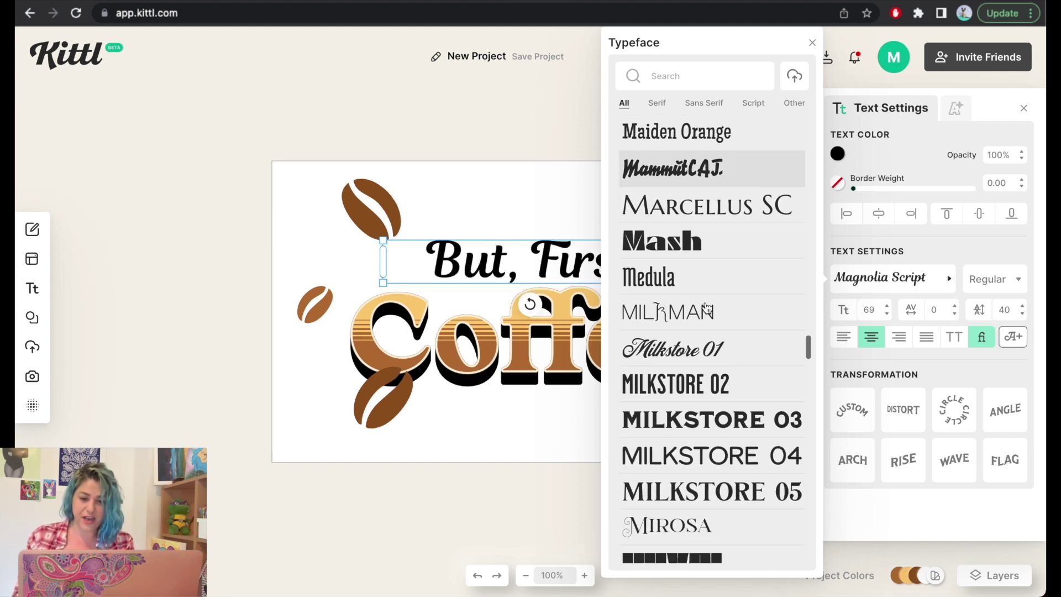
scroll(706, 307, "down", 1)
left_click(695, 256)
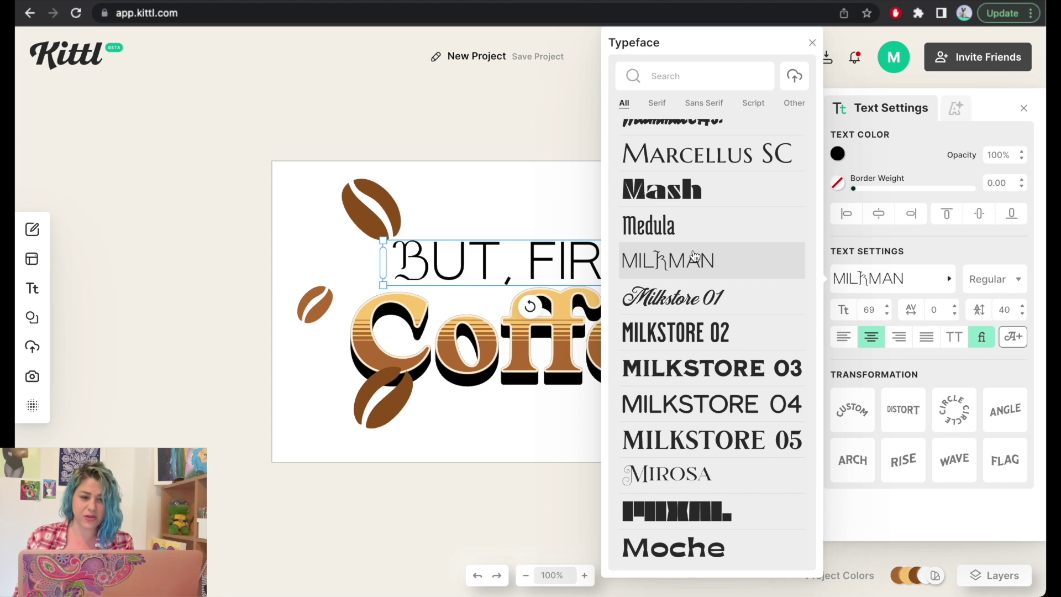
scroll(737, 306, "down", 7)
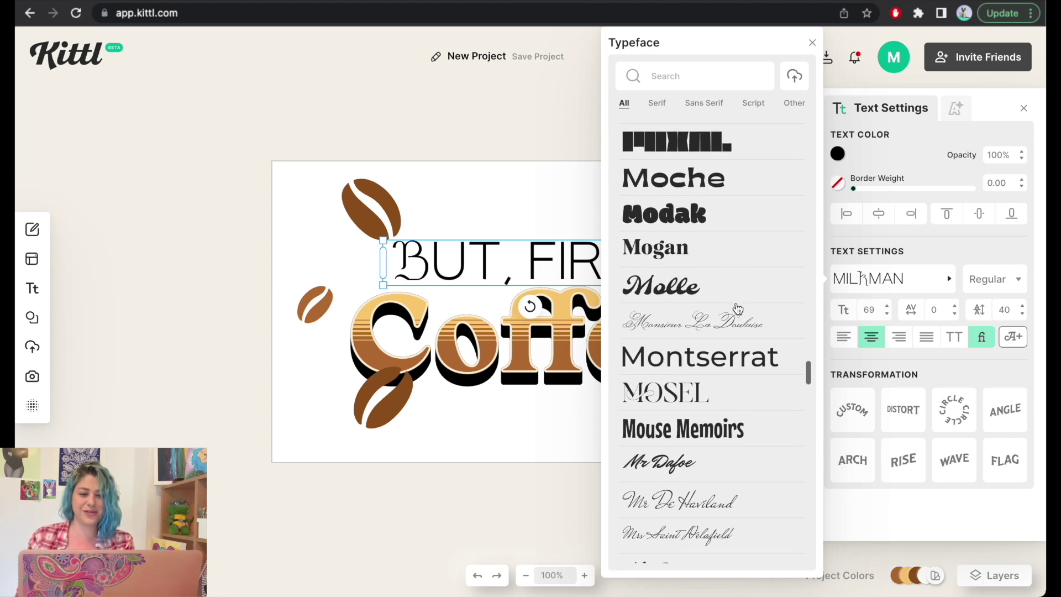
left_click(738, 311)
scroll(722, 260, "down", 7)
scroll(723, 257, "down", 10)
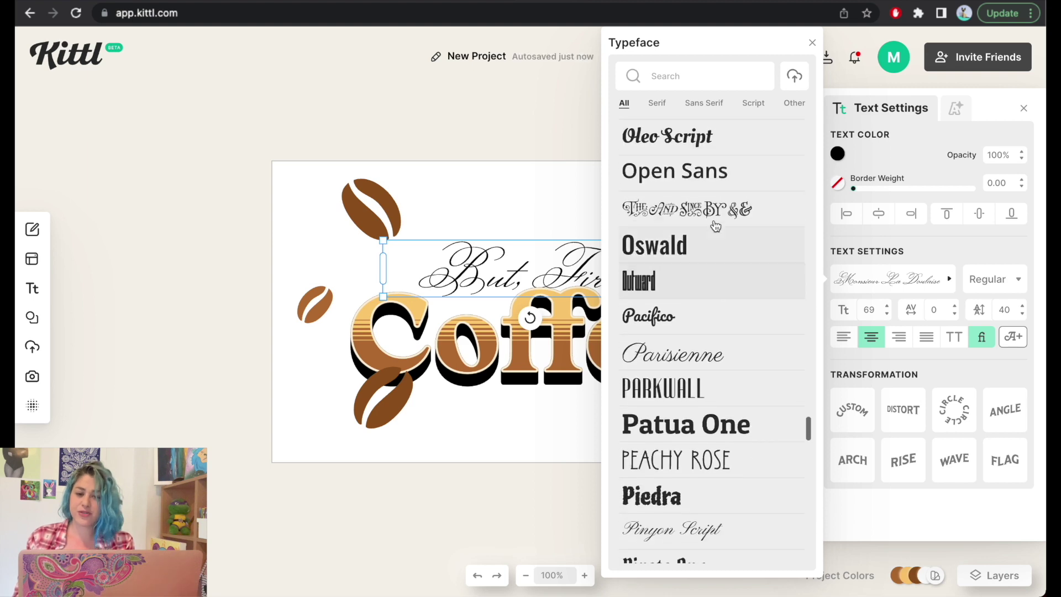
Try the ornamental catchword typeface on the "But, First" text and move the text up on the artboard
left_click(715, 218)
left_click(493, 184)
left_click(493, 184)
left_click(528, 268)
left_click_drag(528, 268, 527, 240)
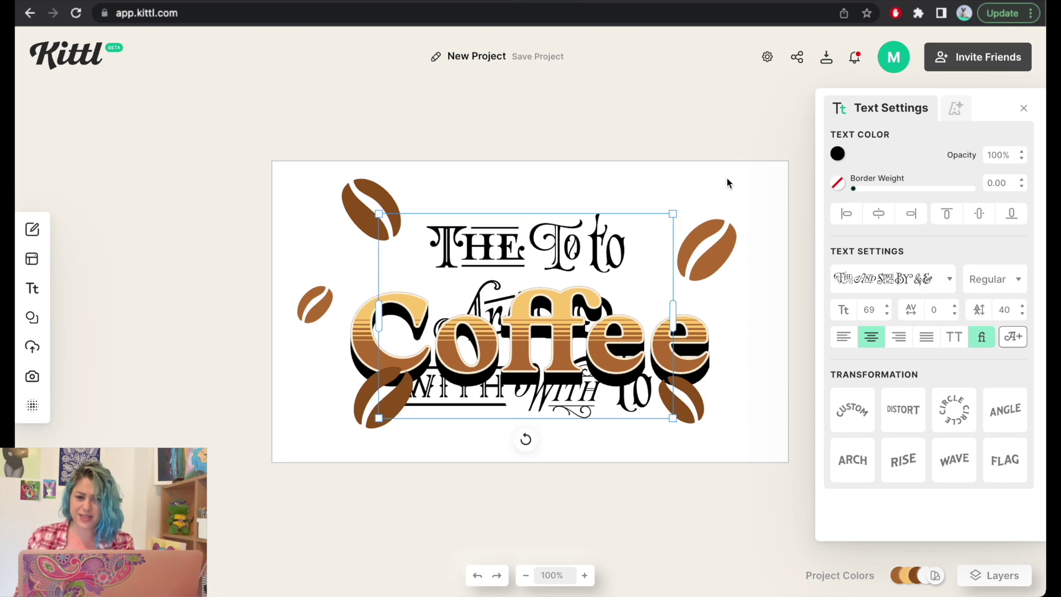
Compare Amatic SC, Anton and Balinera on the text above Coffee and settle on Bahianita as its typeface
left_click(875, 287)
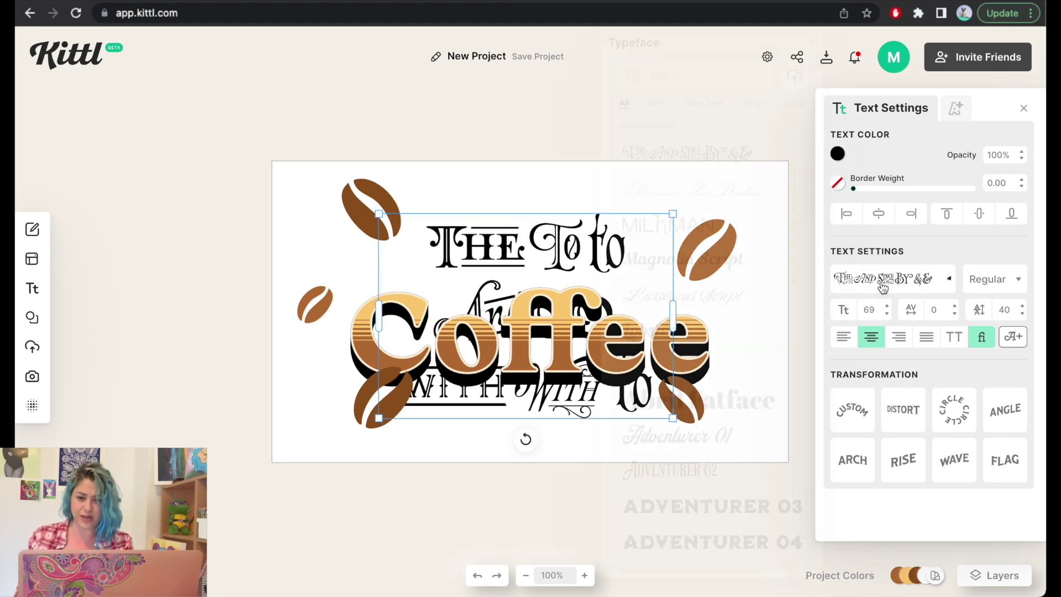
scroll(695, 349, "down", 5)
scroll(697, 350, "down", 6)
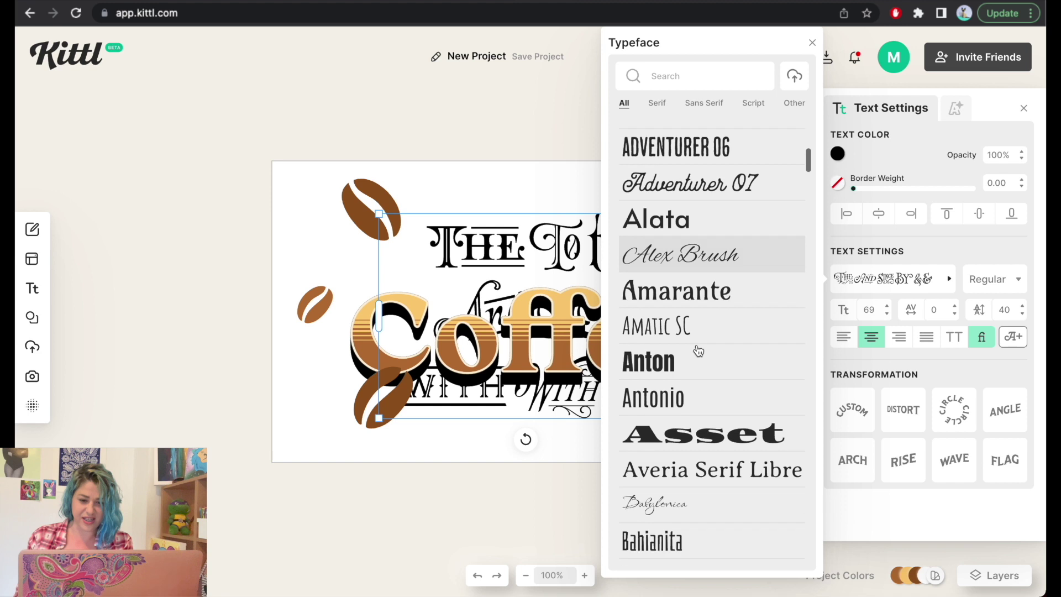
left_click(683, 191)
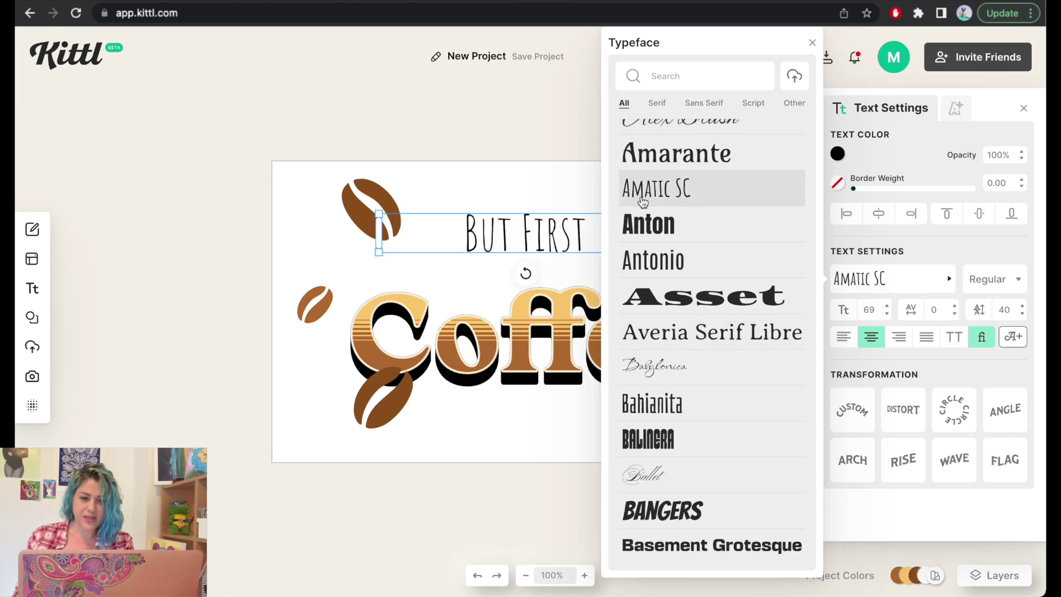
left_click(678, 228)
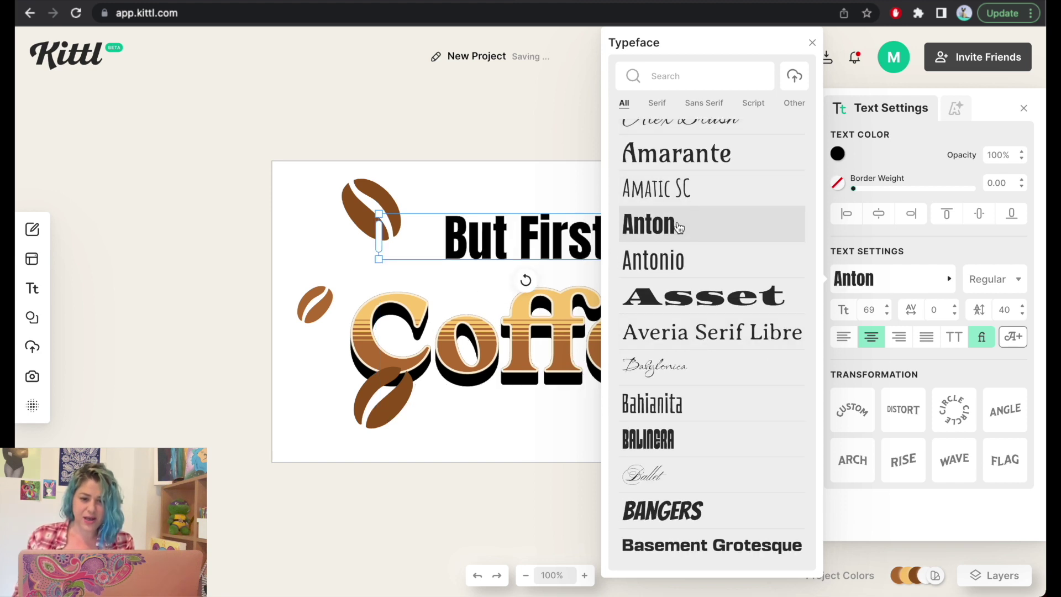
left_click(678, 196)
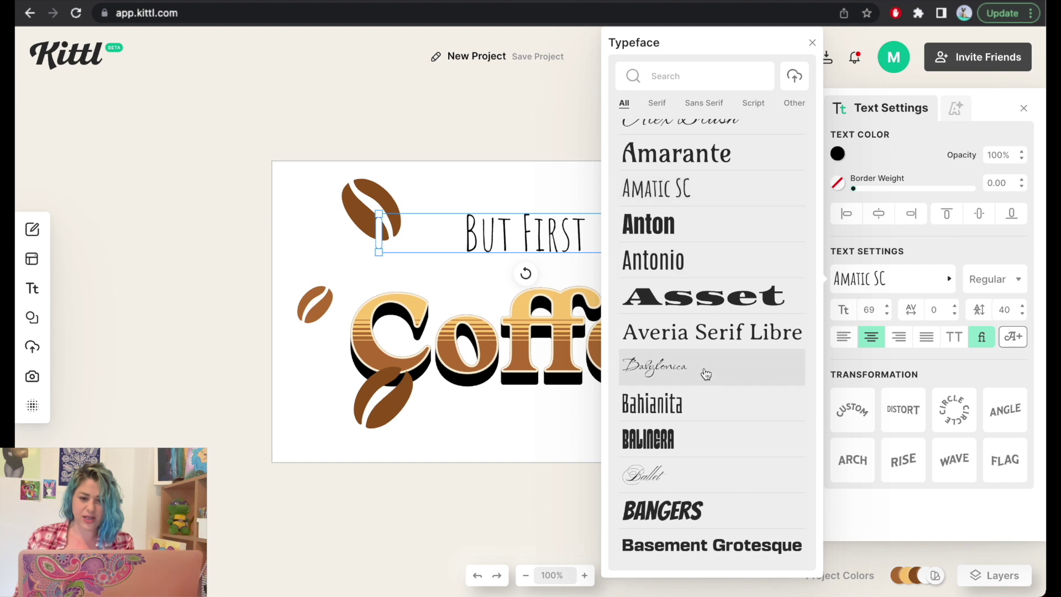
scroll(706, 374, "down", 3)
left_click(675, 332)
left_click(676, 298)
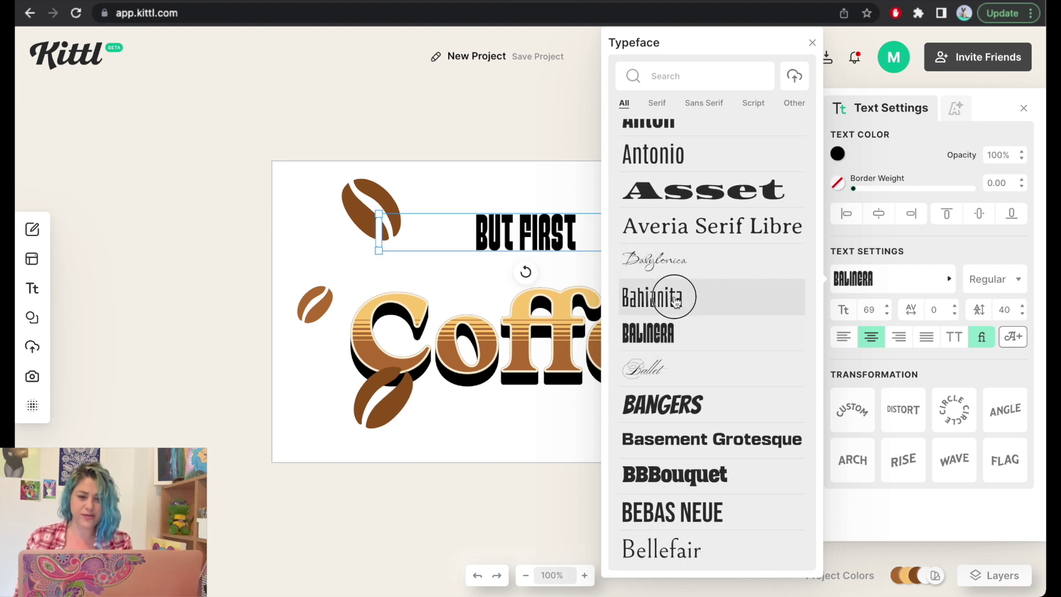
left_click(533, 181)
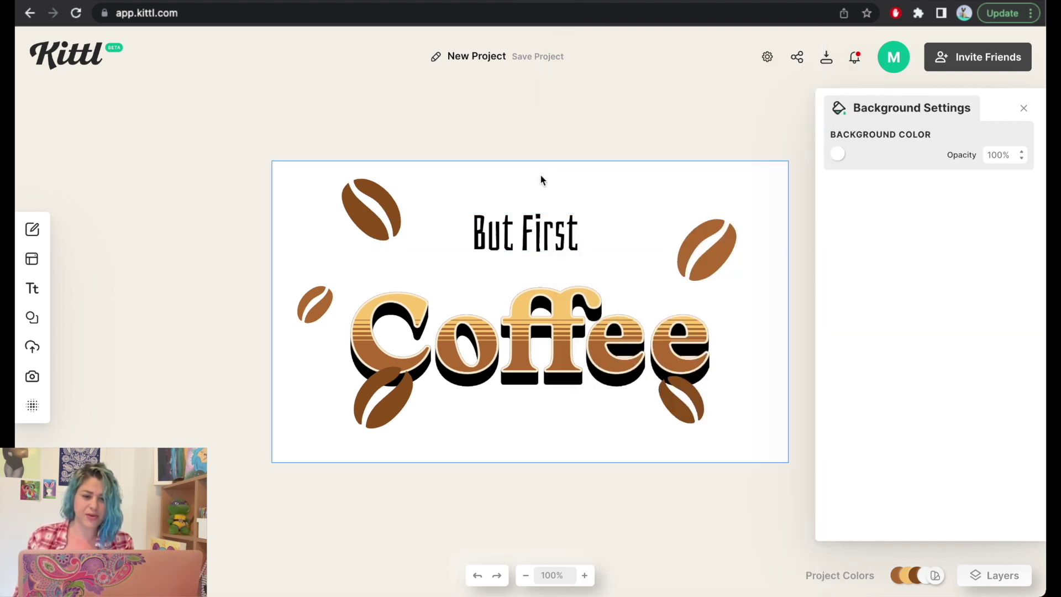
Move the "But First" text down so it sits centered just above the Coffee text
left_click(521, 228)
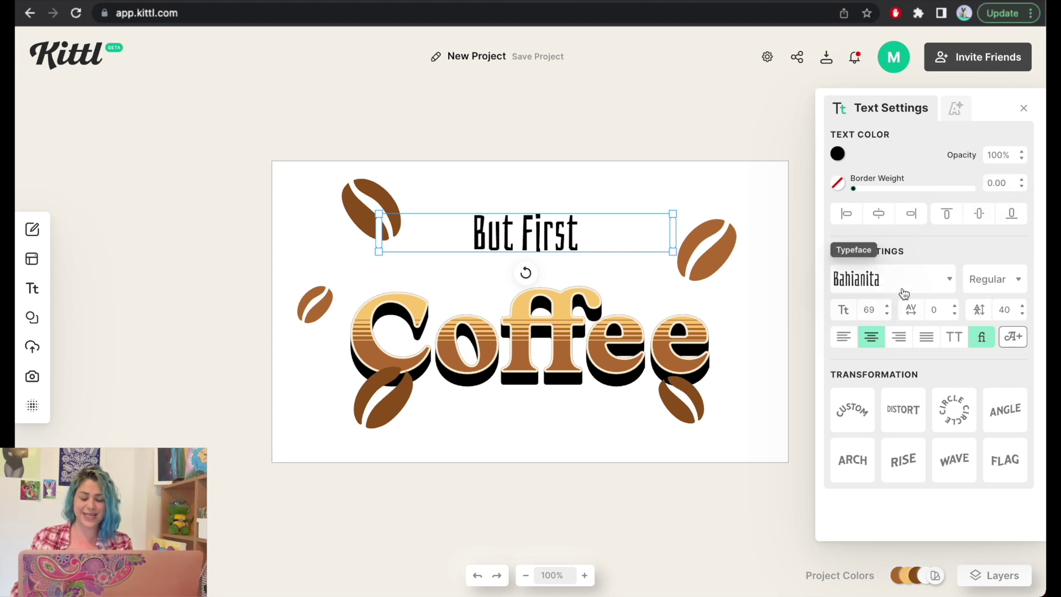
left_click_drag(544, 228, 547, 258)
left_click(541, 364)
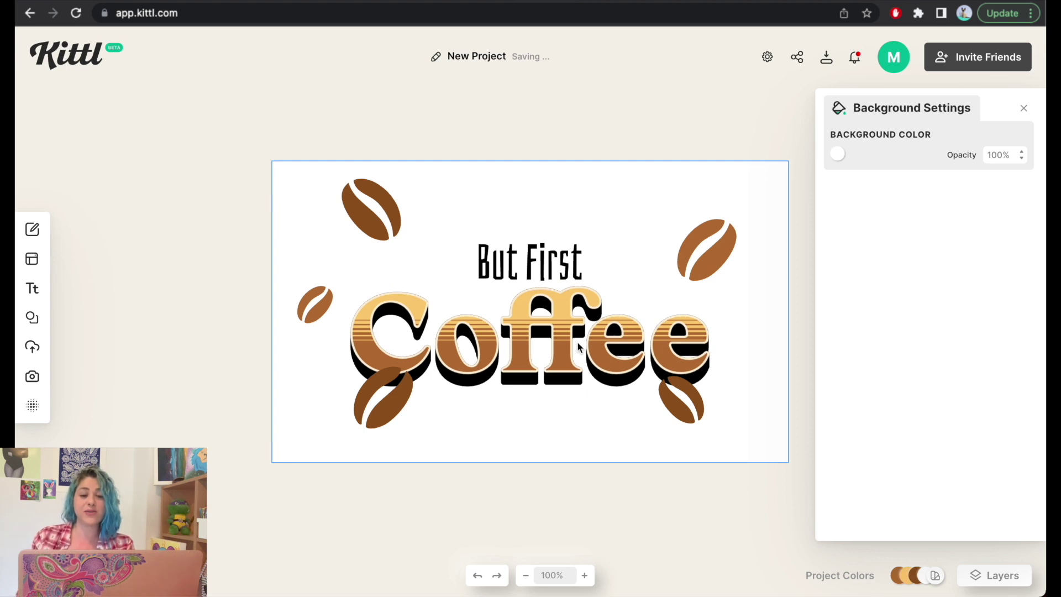
Try a custom curve transformation on the Coffee text, raising both ends of its baseline, and take it off again
left_click(563, 340)
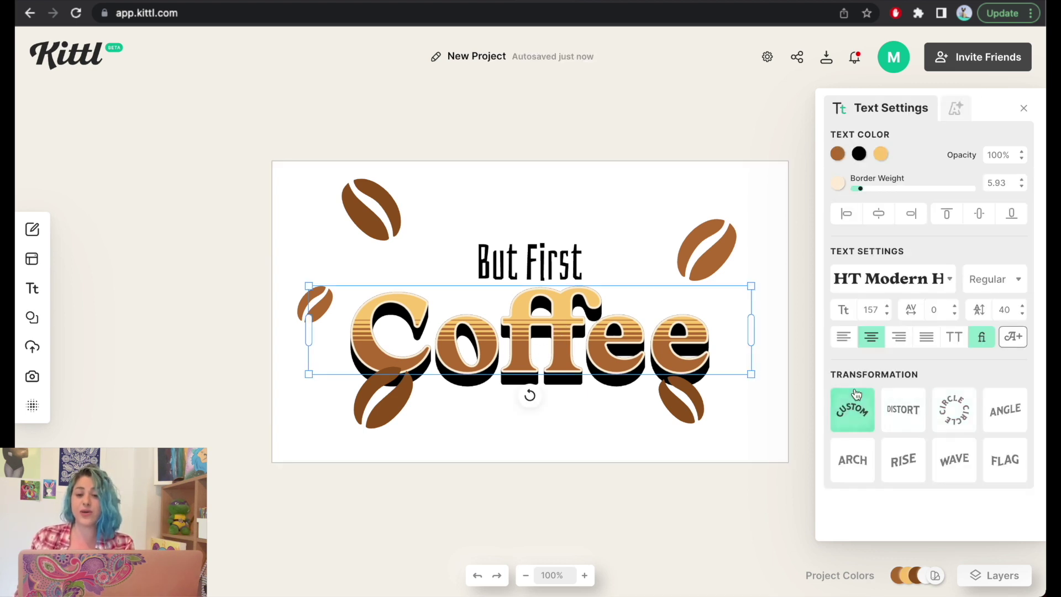
left_click(850, 414)
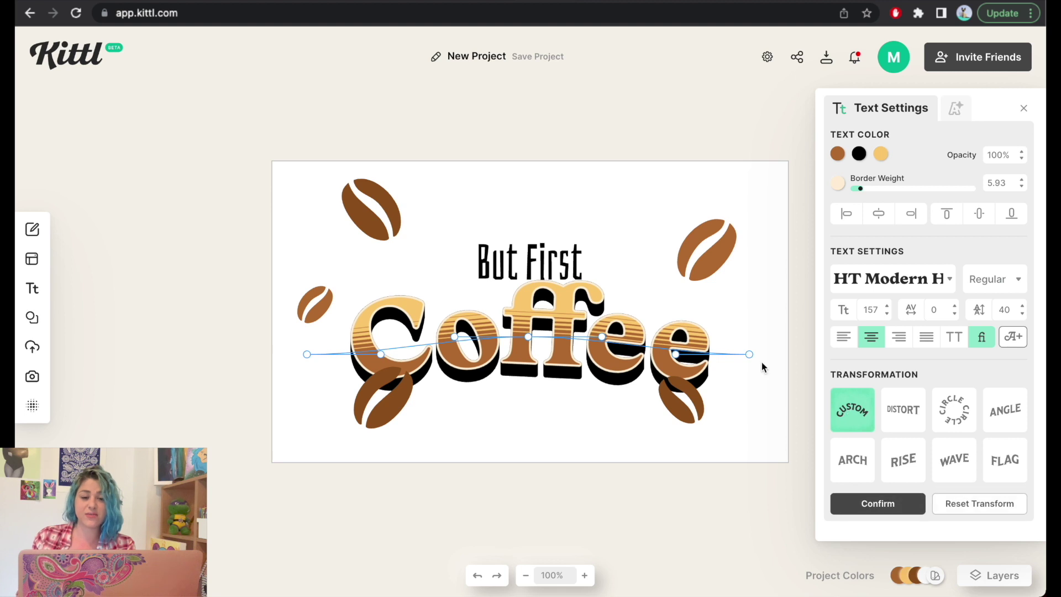
mouse_move(601, 339)
left_mouse_down()
mouse_move(602, 289)
mouse_move(568, 260)
mouse_move(526, 257)
mouse_move(459, 299)
mouse_move(409, 354)
mouse_move(409, 403)
mouse_move(502, 469)
mouse_move(593, 393)
mouse_move(603, 342)
left_mouse_up()
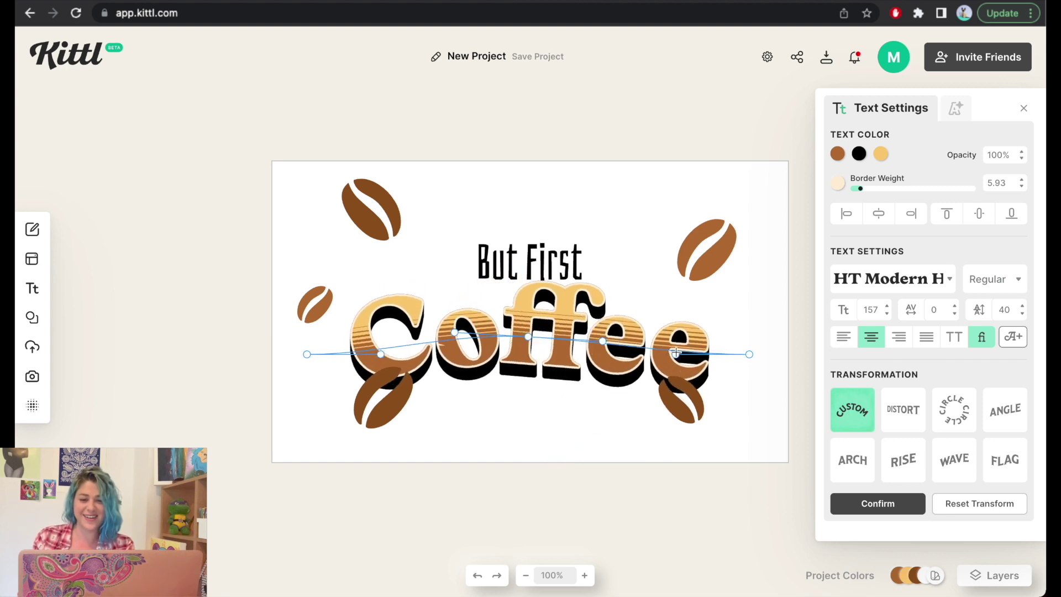
left_click_drag(675, 354, 713, 277)
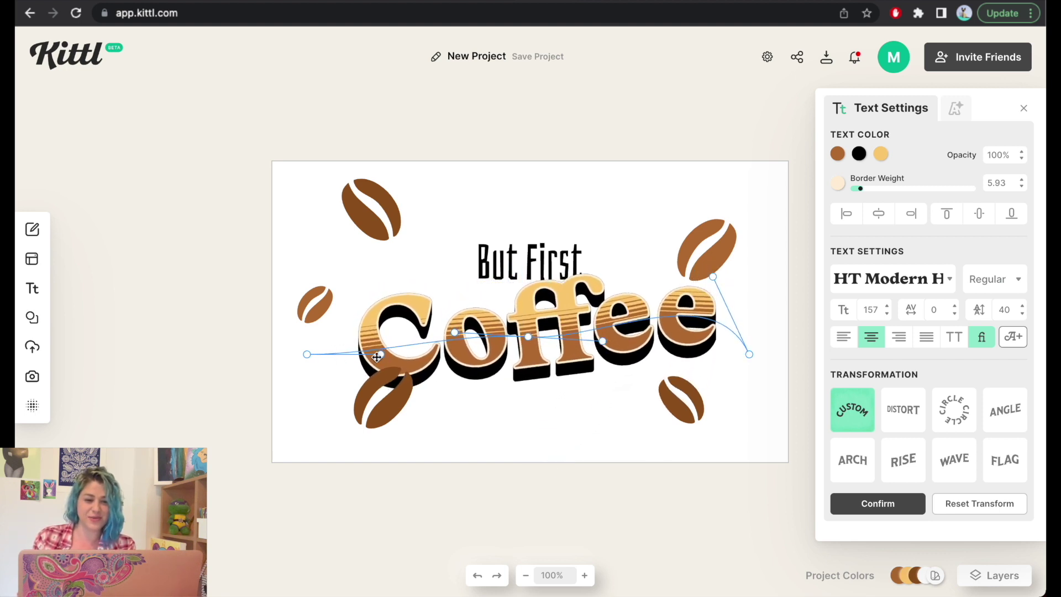
left_click_drag(381, 356, 308, 300)
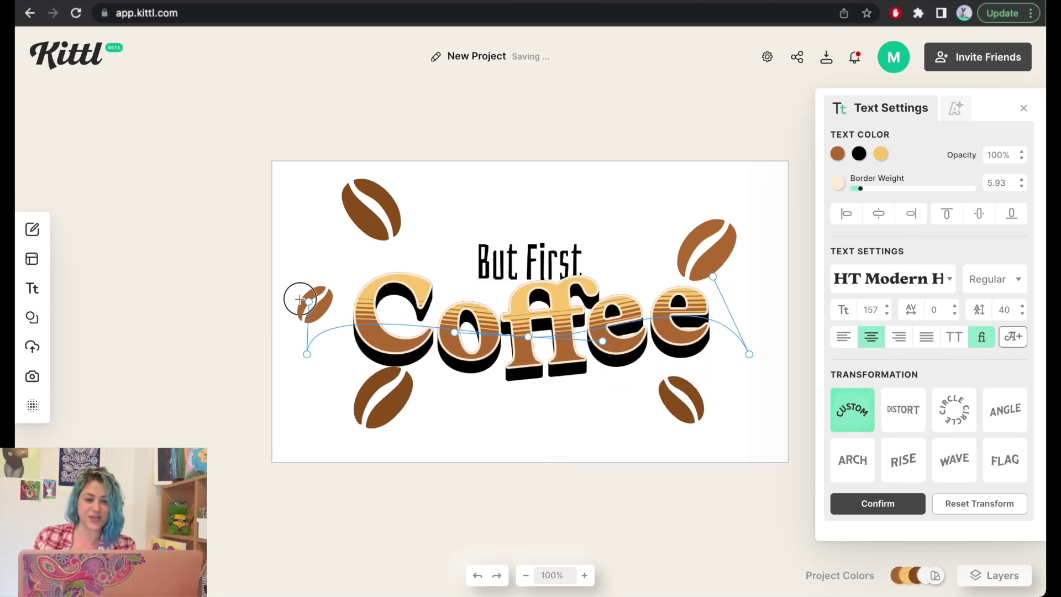
left_click(849, 414)
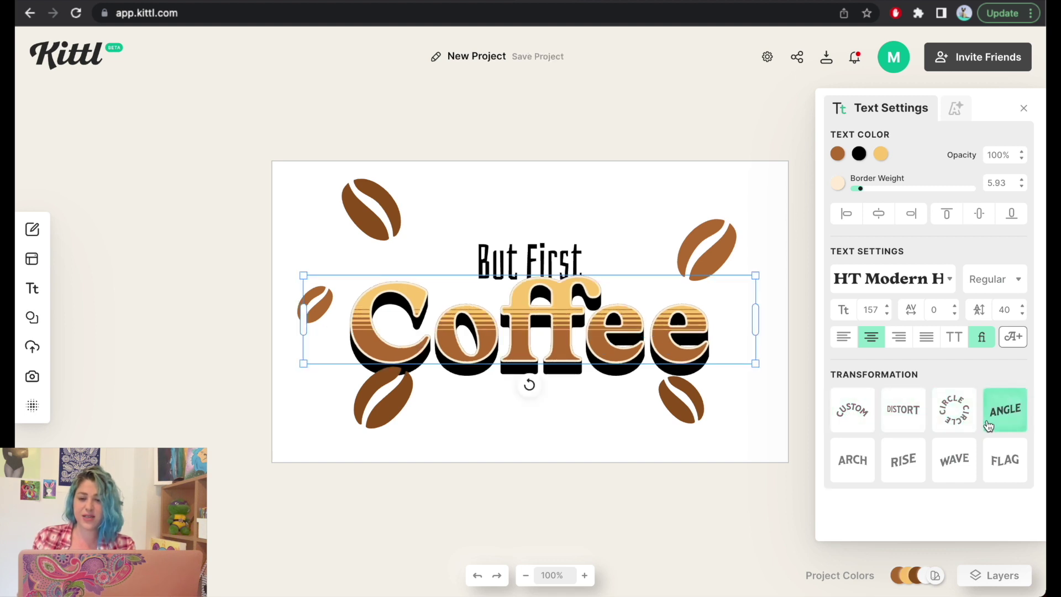
Try a Circle transformation with inverted direction on the Coffee text and move it back onto the artboard
left_click(962, 420)
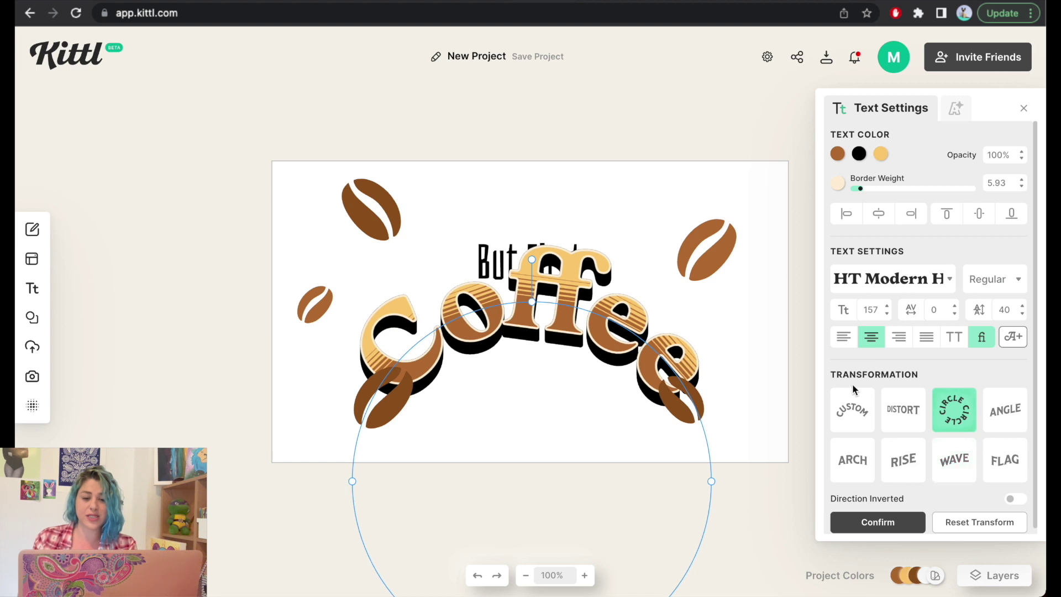
left_click(1015, 498)
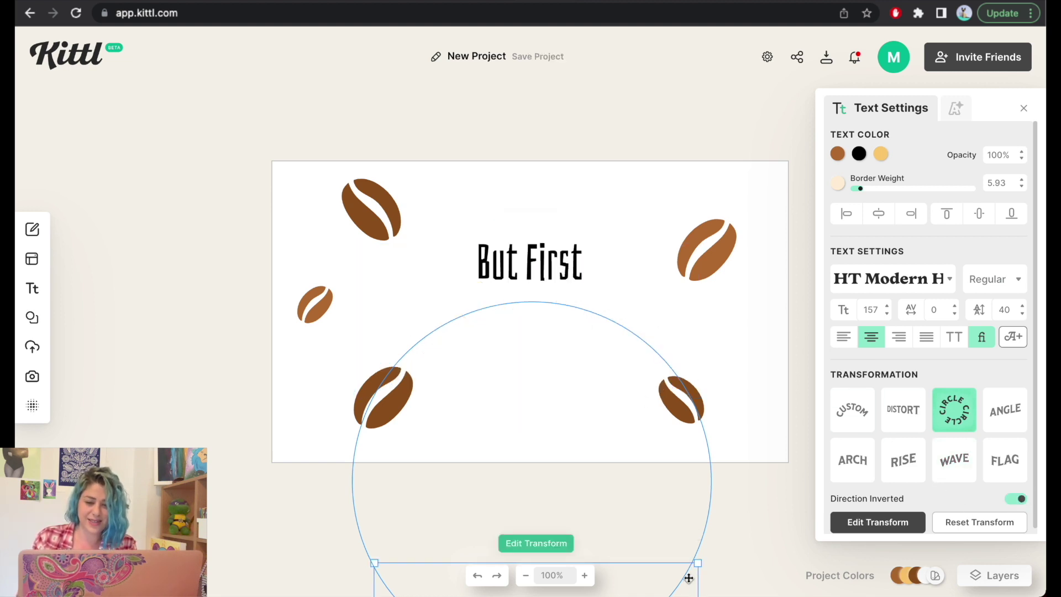
left_click_drag(685, 577, 690, 291)
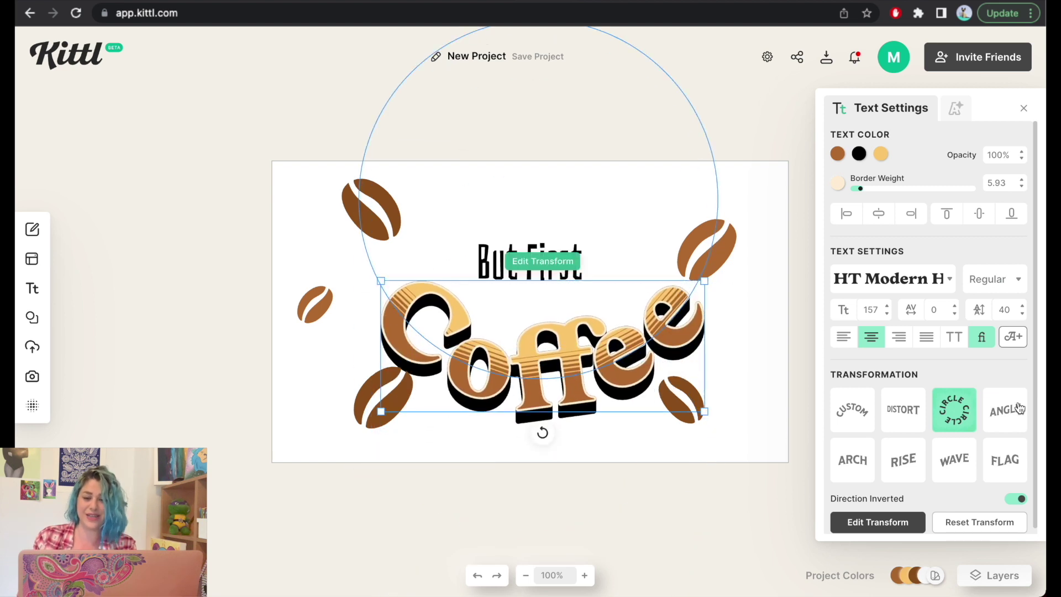
Compare the Angle, Arch, Rise, Wave and Flag transformations on the Coffee text
left_click(1015, 429)
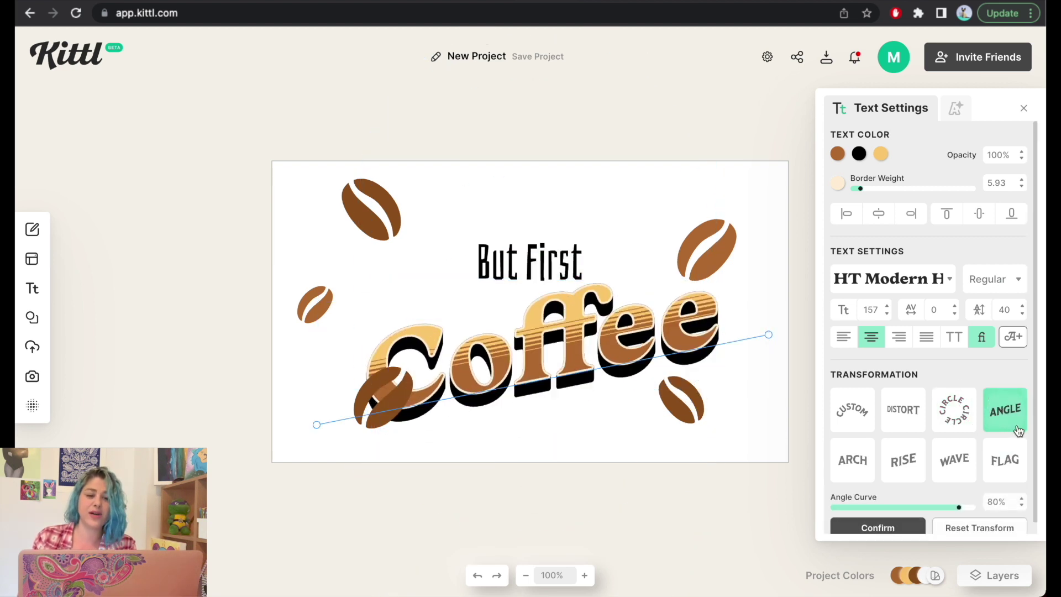
left_click_drag(768, 335, 705, 396)
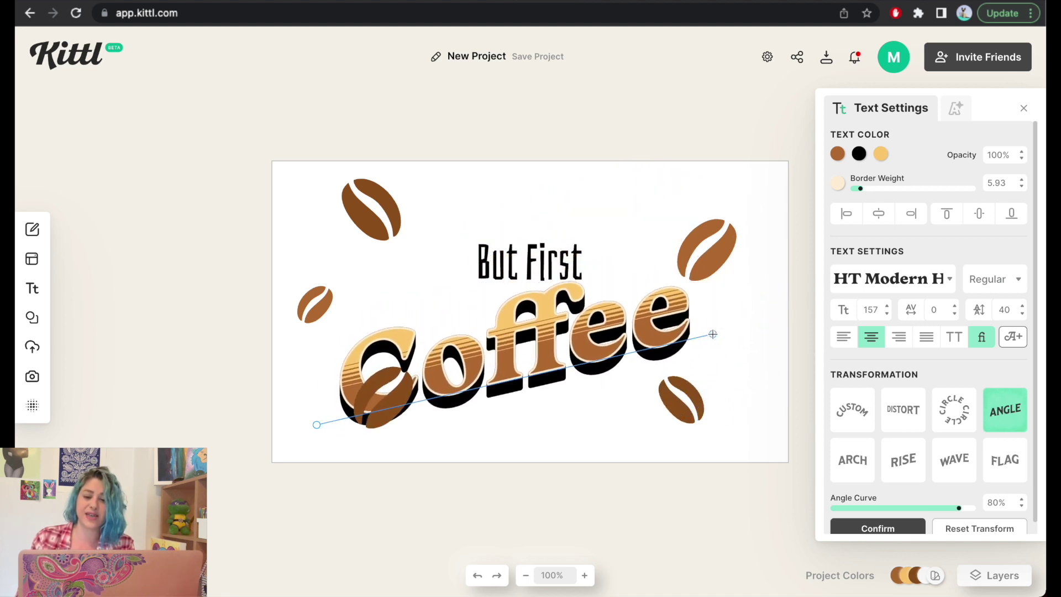
left_click(860, 459)
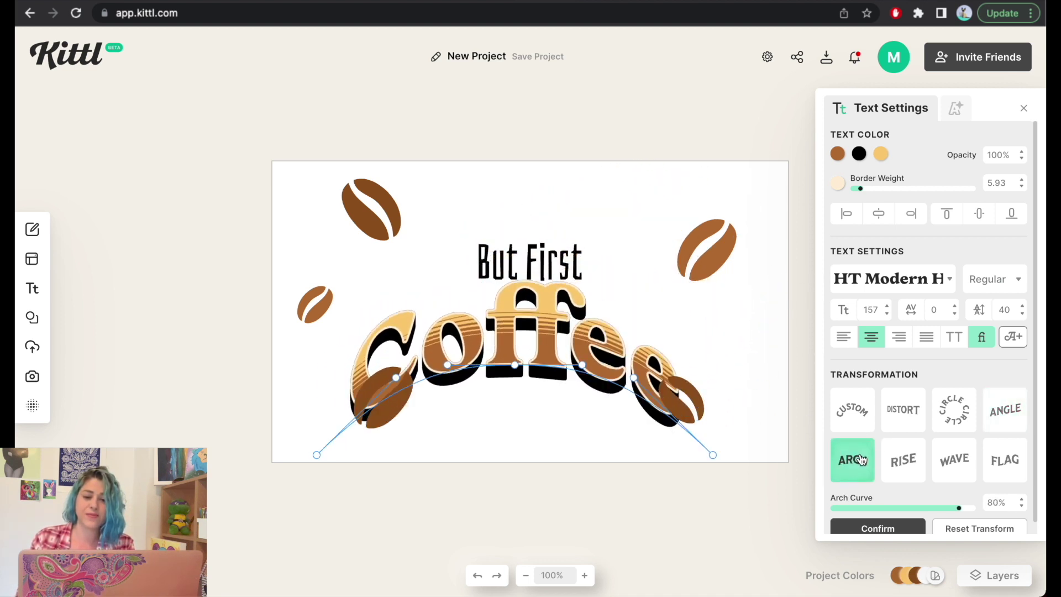
left_click(908, 468)
left_click_drag(712, 346, 755, 339)
left_click(962, 464)
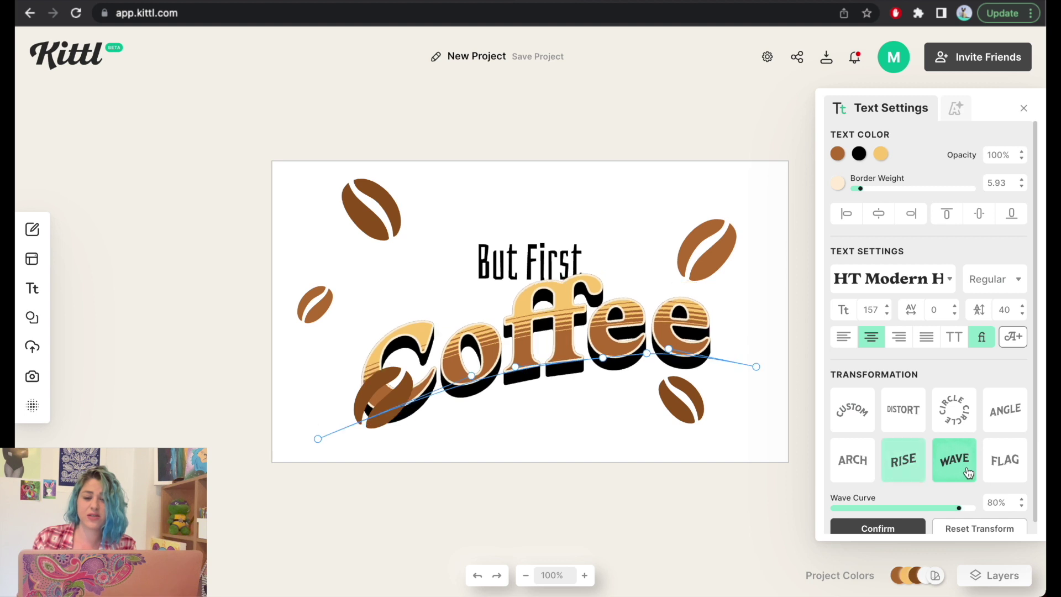
left_click(1009, 482)
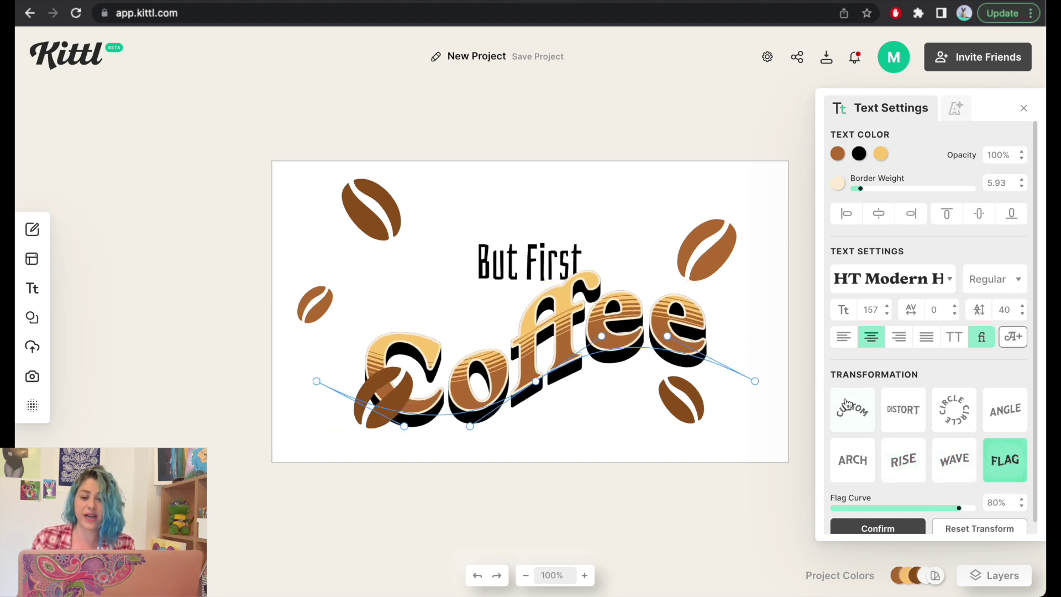
Apply the Distort transformation to the Coffee text and rewrite the word in capitals as COFFEE
left_click(891, 412)
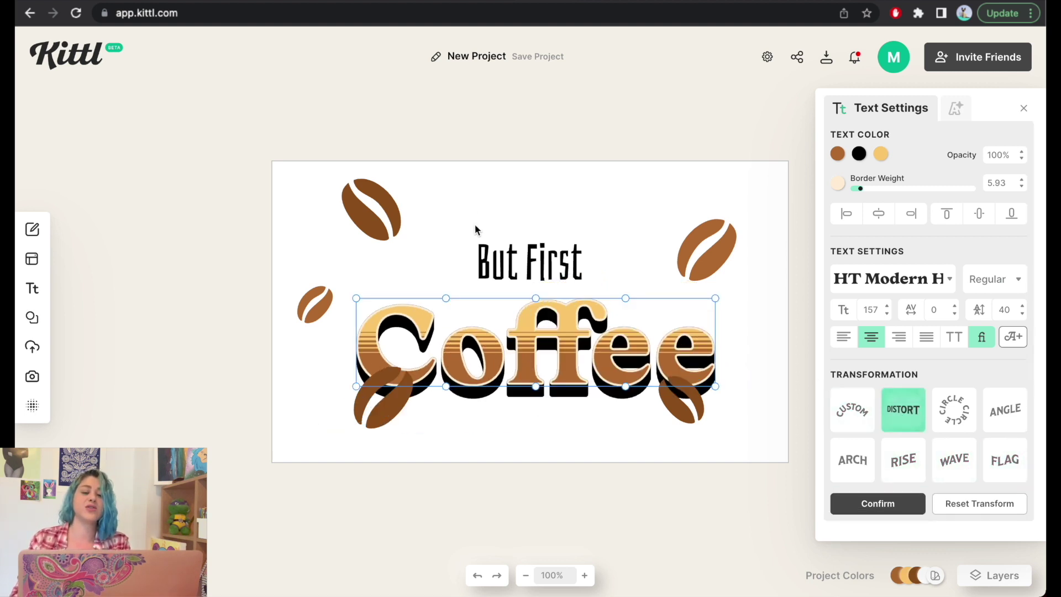
left_click(780, 364)
left_click(543, 341)
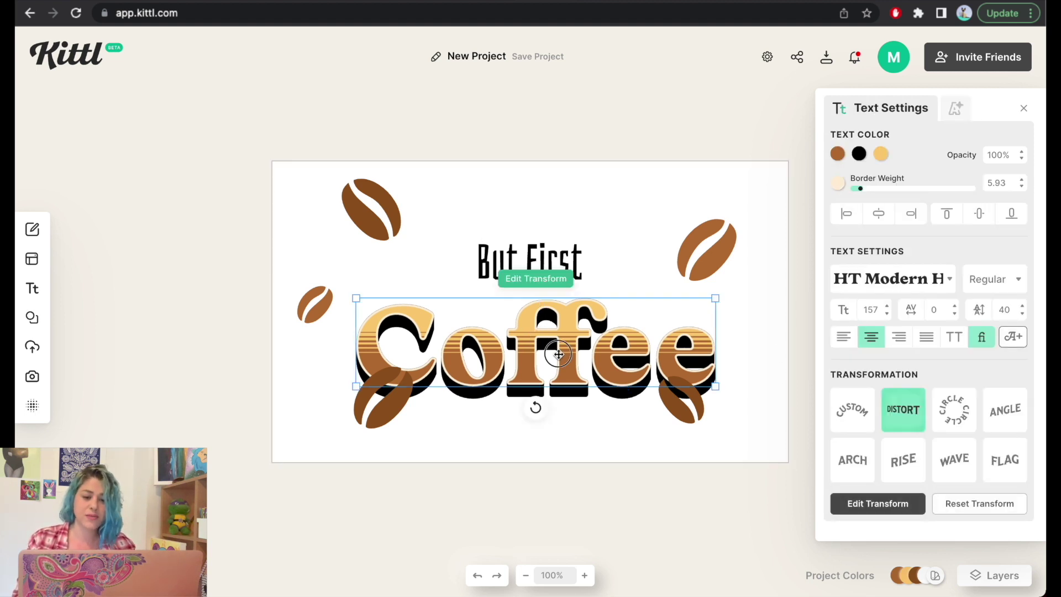
double_click(559, 354)
double_click(559, 354)
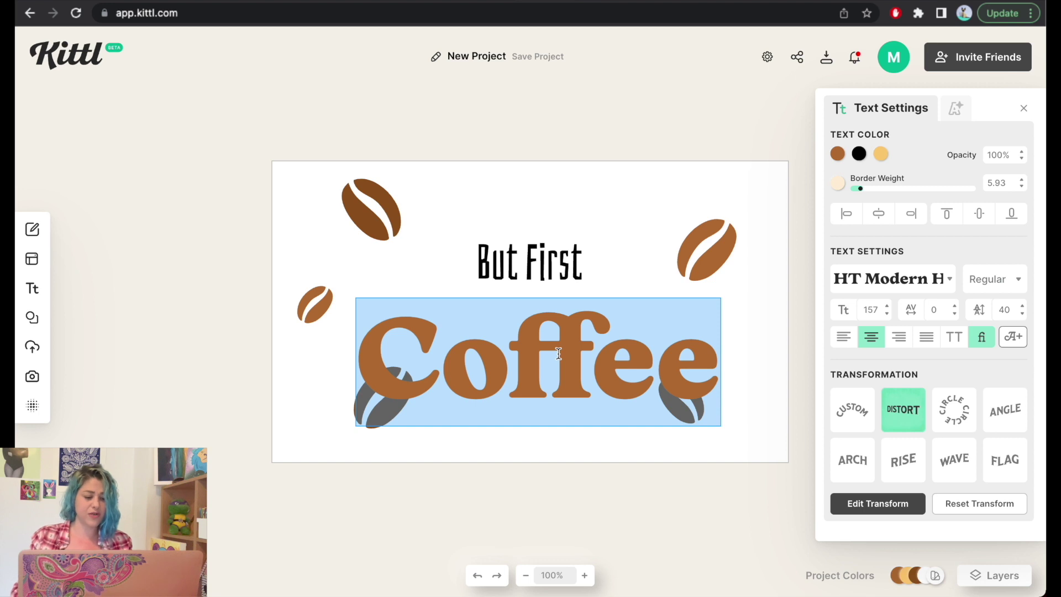
type("COFFEE")
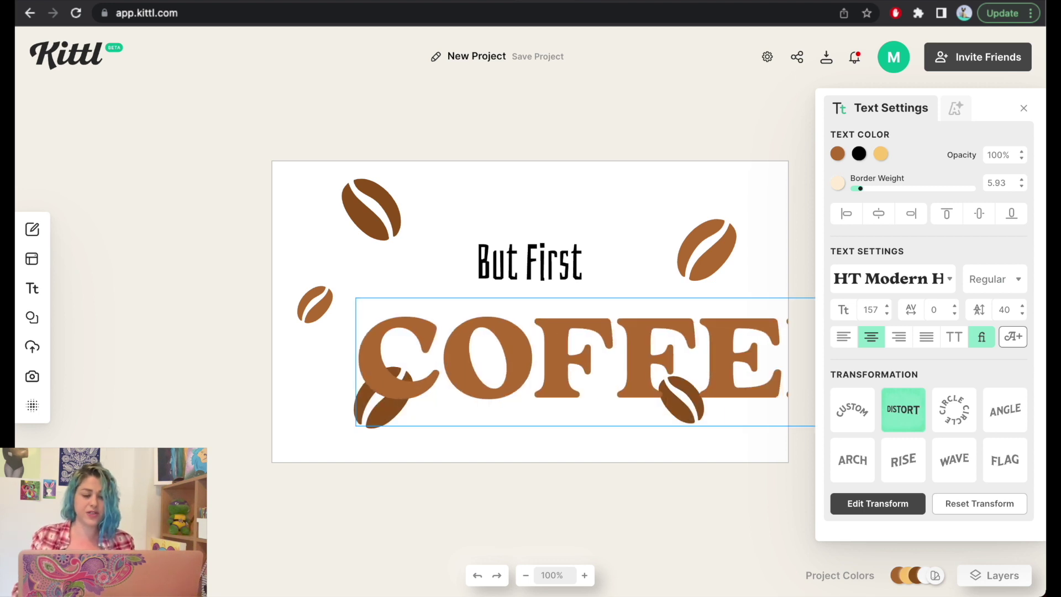
key("Escape")
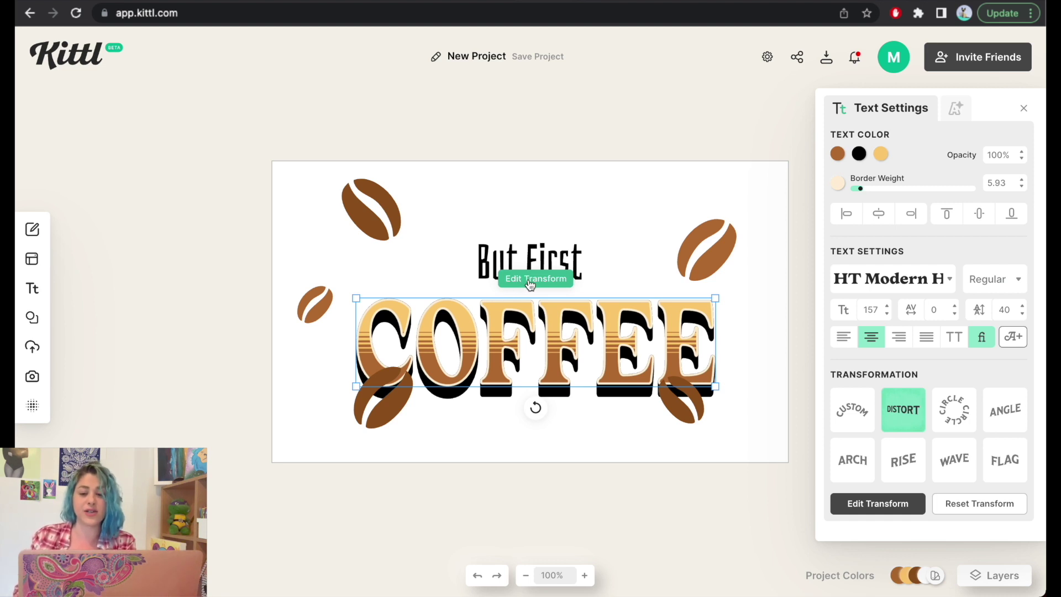
Distort COFFEE by pulling its upper corners up and inward, pulling its lower corners down and inward, and waving its baseline
left_click(907, 422)
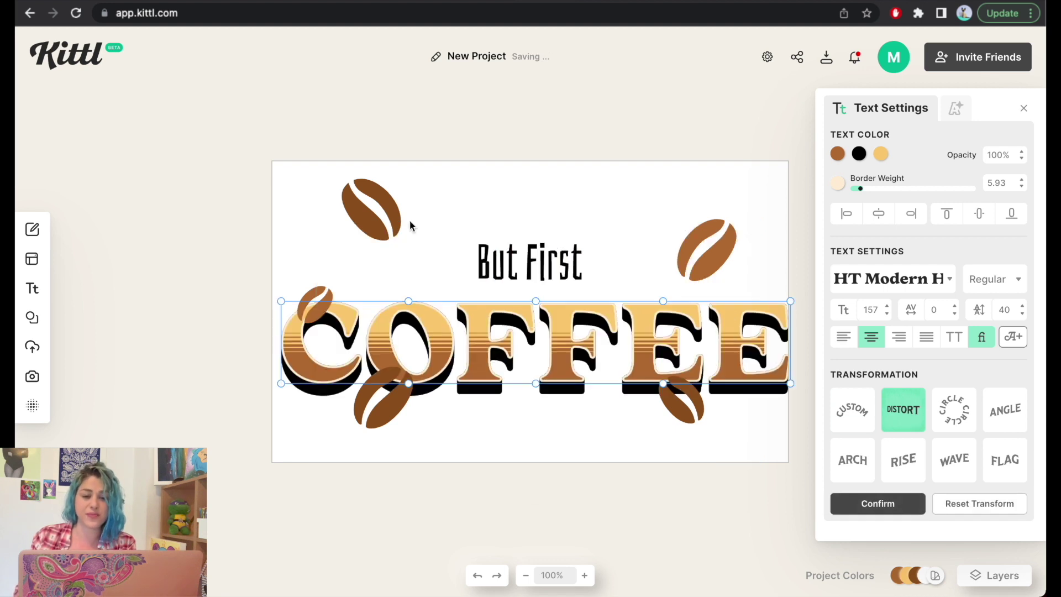
left_click_drag(281, 300, 351, 239)
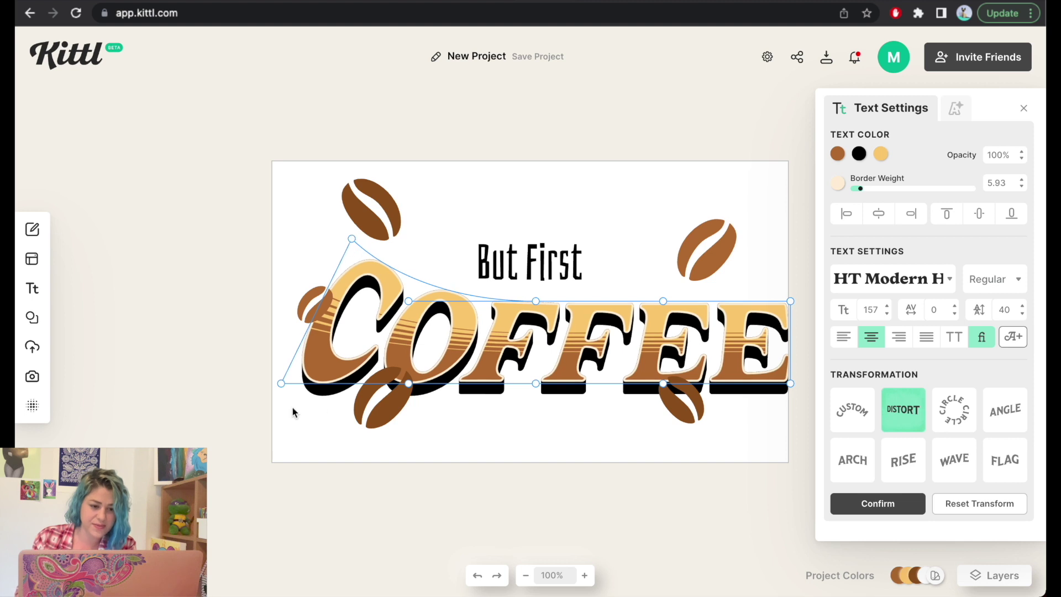
left_click_drag(279, 383, 306, 440)
left_click_drag(791, 301, 682, 227)
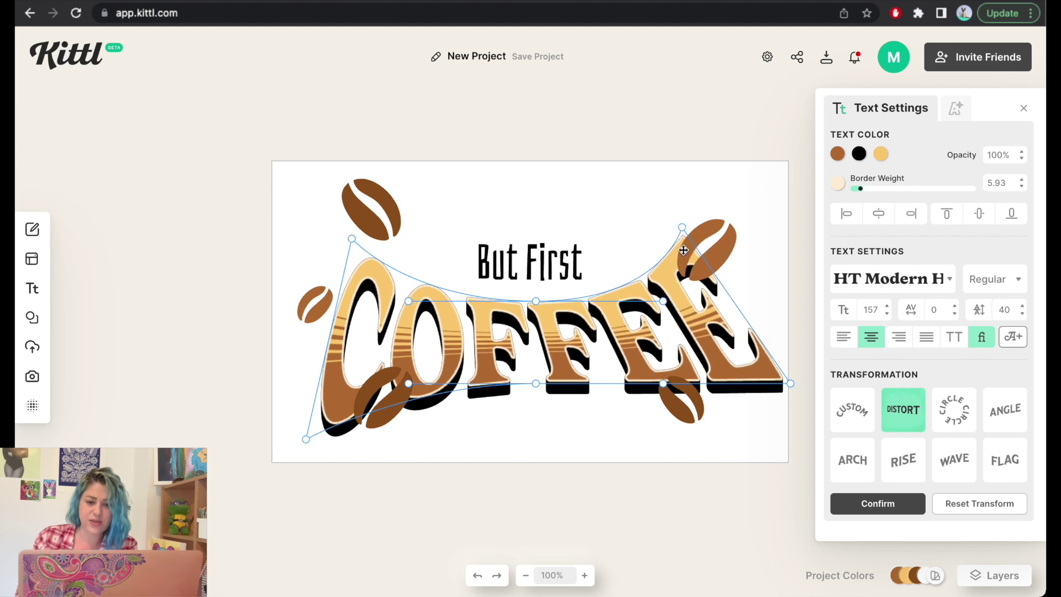
left_click_drag(664, 384, 659, 332)
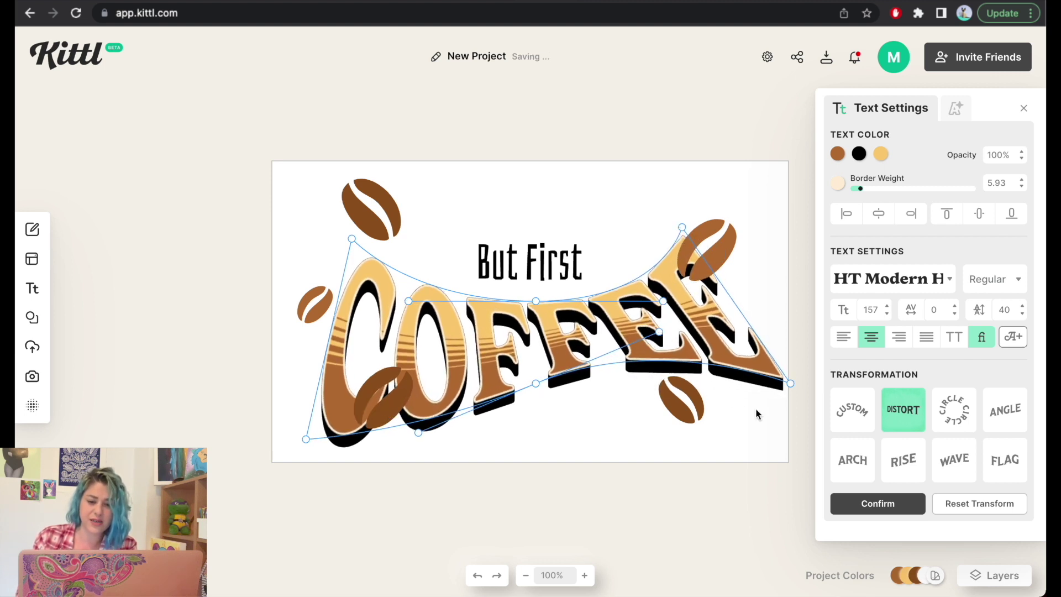
left_click_drag(791, 384, 742, 436)
left_click_drag(682, 227, 717, 204)
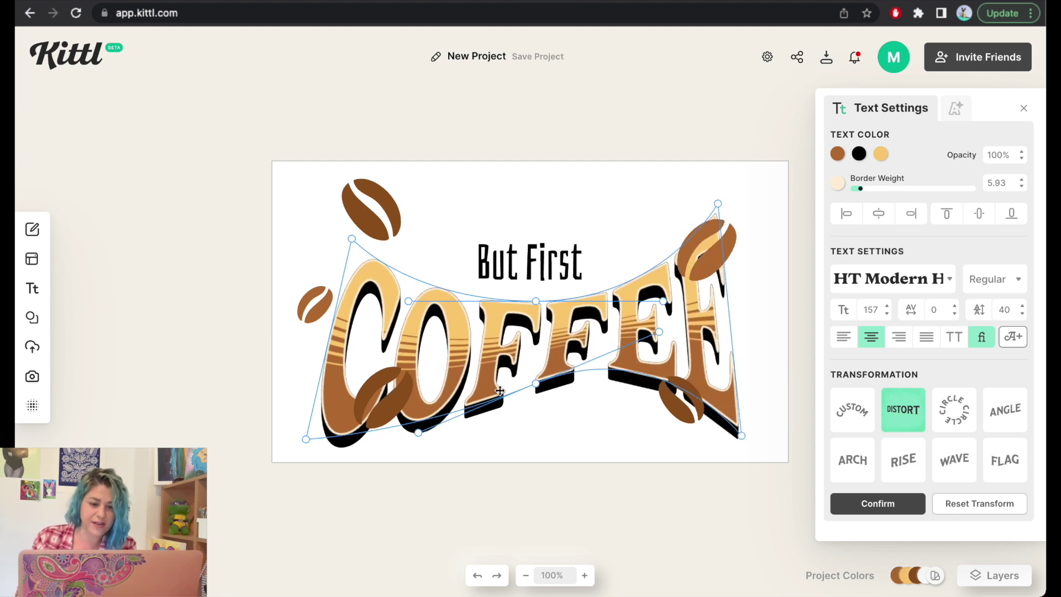
Raise the lower corner of the C in COFFEE's distortion and slant the top edge upward toward the last E
left_click_drag(305, 438, 326, 381)
left_click_drag(535, 301, 512, 300)
left_click_drag(641, 301, 645, 261)
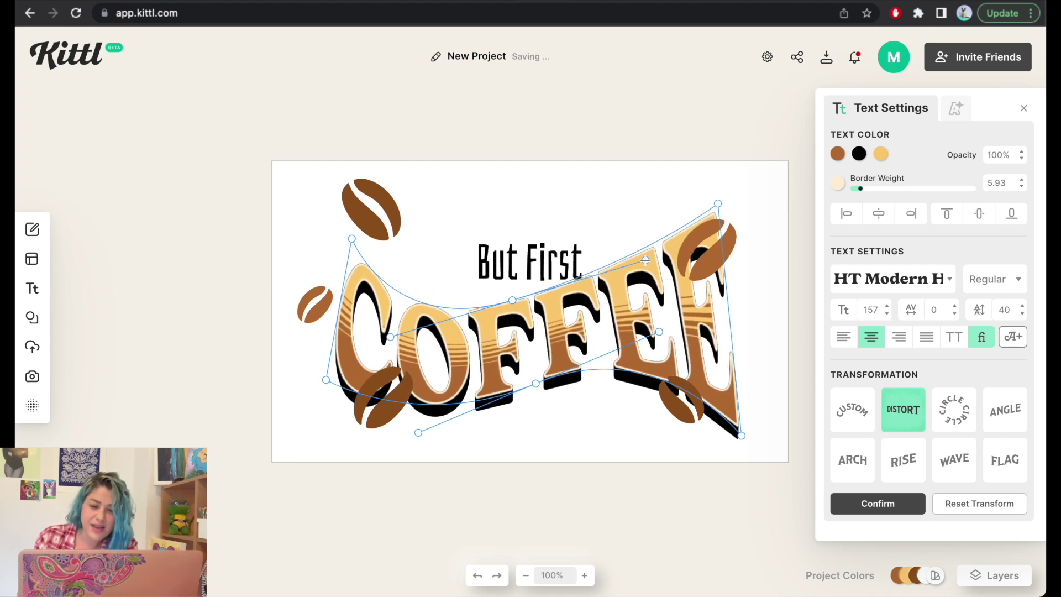
left_click(589, 413)
Move the light brown bean beside the last E and place "But First" above the first letters of COFFEE
left_click_drag(715, 243, 759, 305)
left_click_drag(529, 271, 456, 307)
Distort the "But First" text so its top and bottom edges follow the dip in COFFEE's upper edge
left_click(913, 420)
left_click_drag(405, 297, 386, 285)
left_click_drag(507, 297, 514, 290)
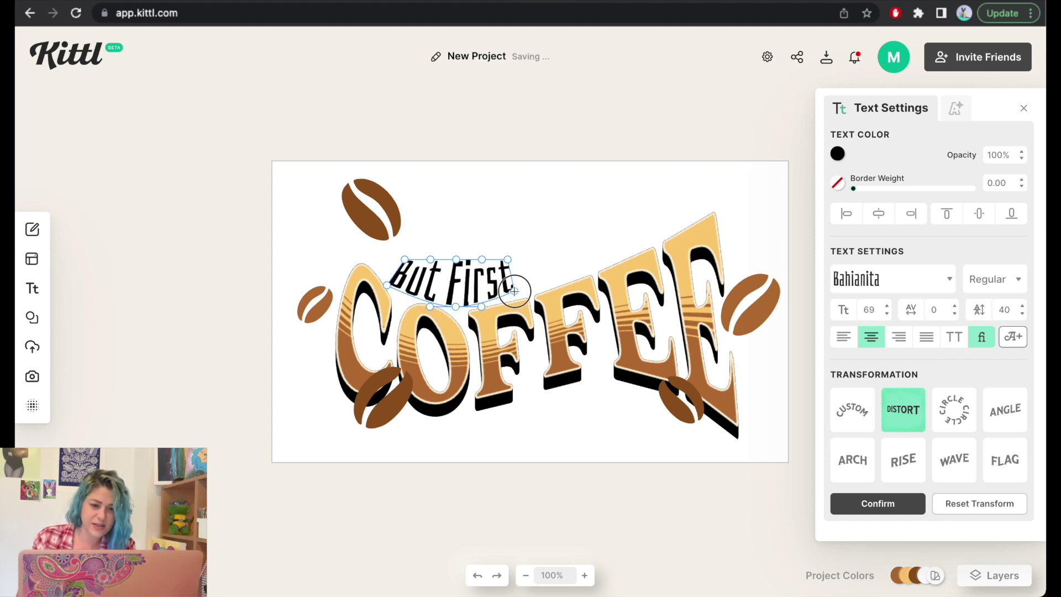
left_click_drag(405, 259, 388, 249)
left_click_drag(456, 260, 453, 271)
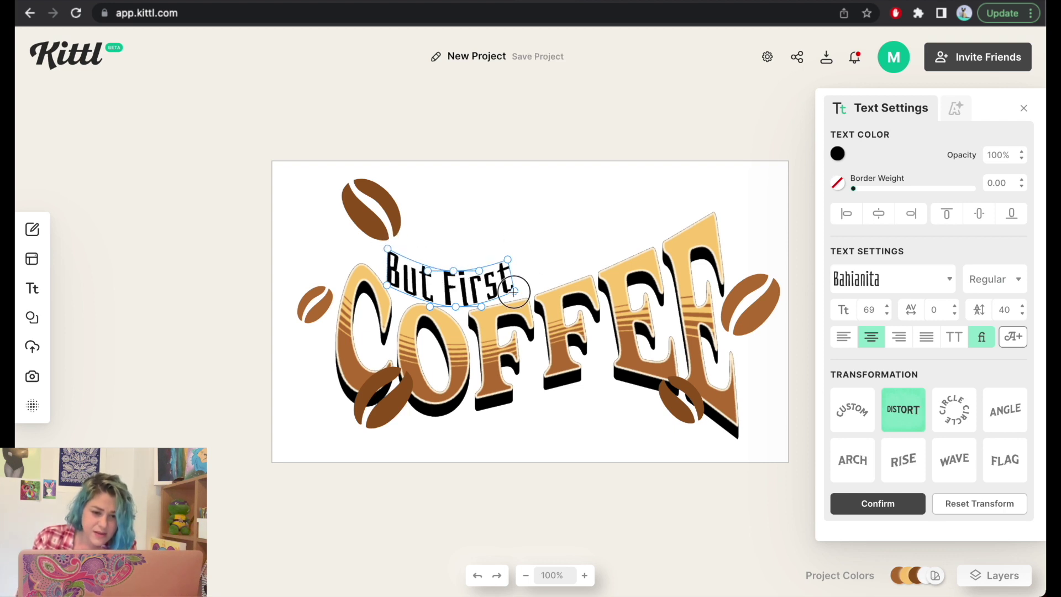
left_click_drag(456, 306, 451, 303)
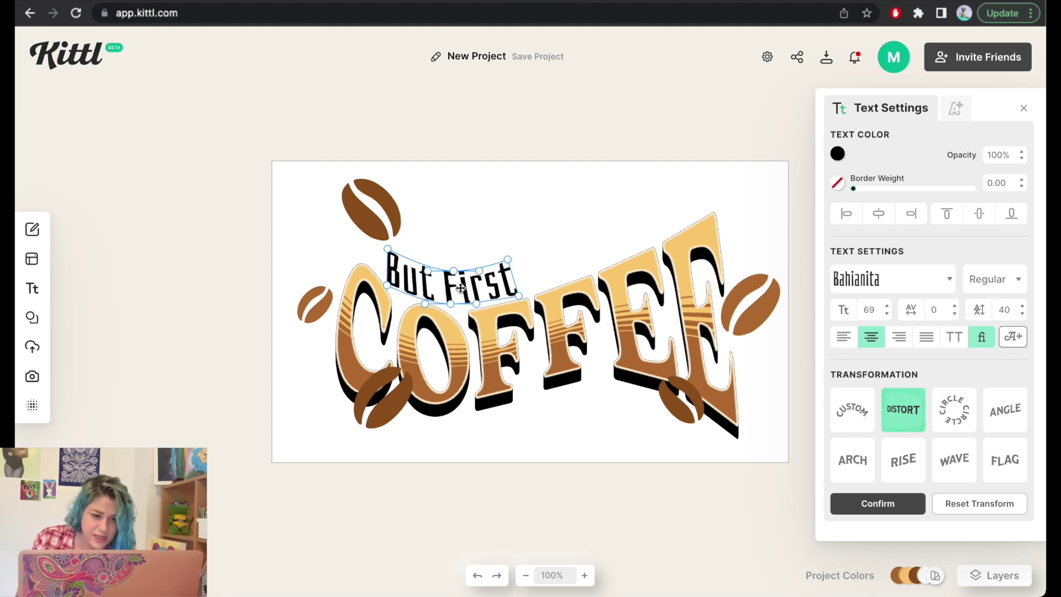
left_click(472, 242)
Rearrange the beans: two close to the C, a dark one after "But First" and a light one beneath COFFEE
left_click_drag(369, 212, 351, 226)
left_click_drag(315, 304, 328, 273)
left_click_drag(385, 409, 556, 267)
left_click_drag(757, 311, 596, 406)
Rework COFFEE's distortion by raising its baseline at the last E
left_click(677, 317)
left_click(649, 308)
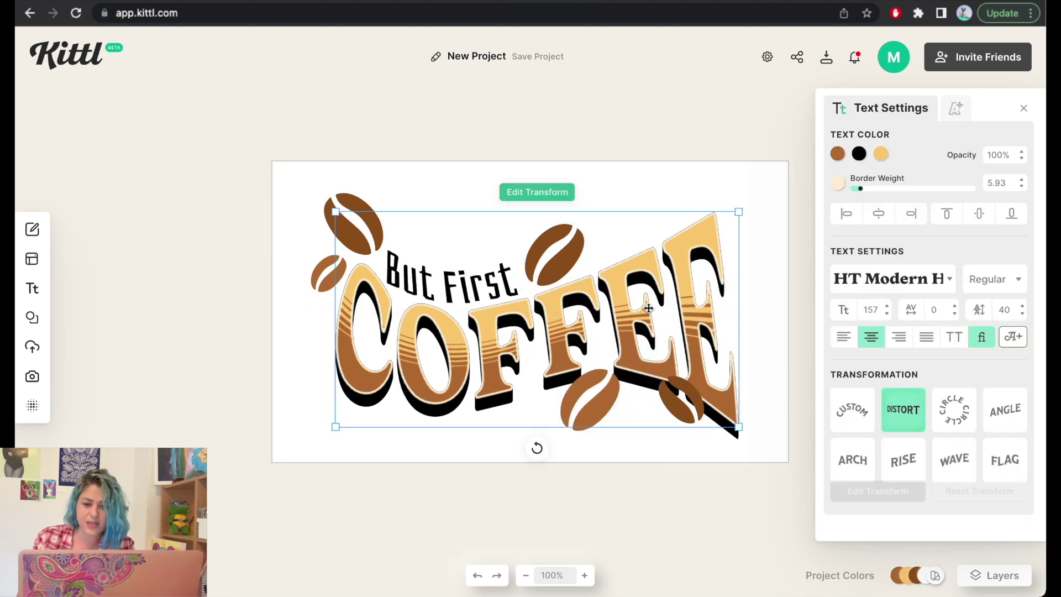
left_click(546, 195)
left_click_drag(740, 435, 662, 378)
left_click(774, 308)
Fit the reduced light brown bean beside the dark brown bean beneath the last letters of COFFEE
left_click_drag(596, 409, 607, 398)
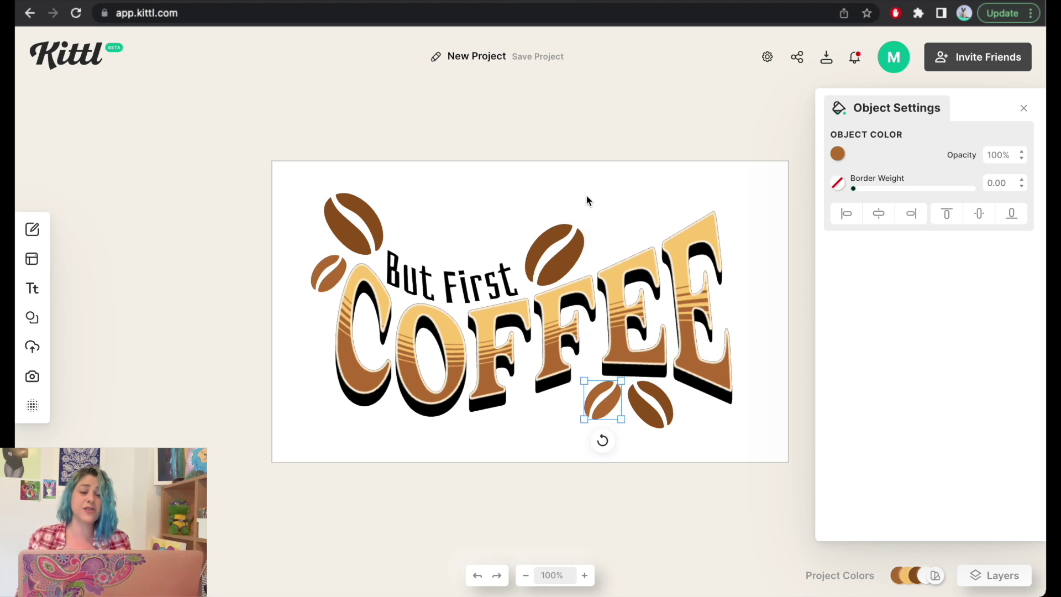
left_click(705, 175)
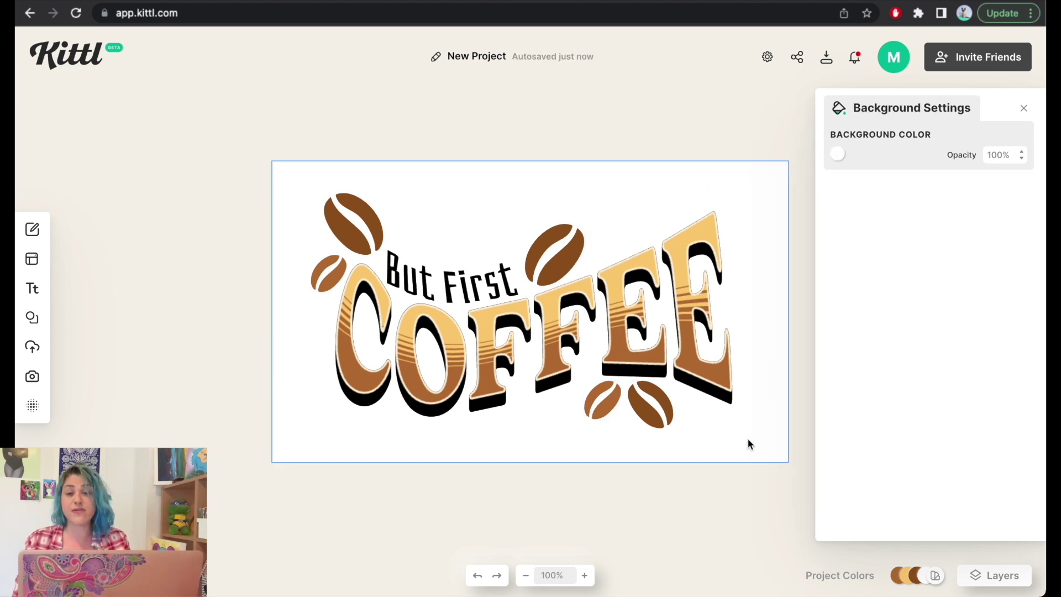
Try aligning all the text and beans to their horizontal center, and undo the alignment
key("super+a")
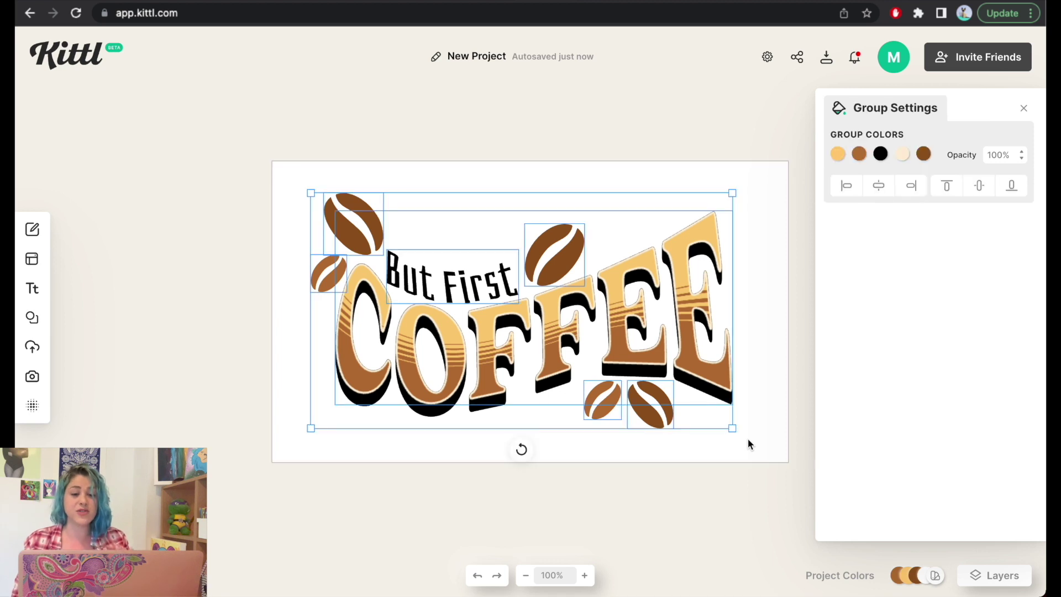
left_click(879, 186)
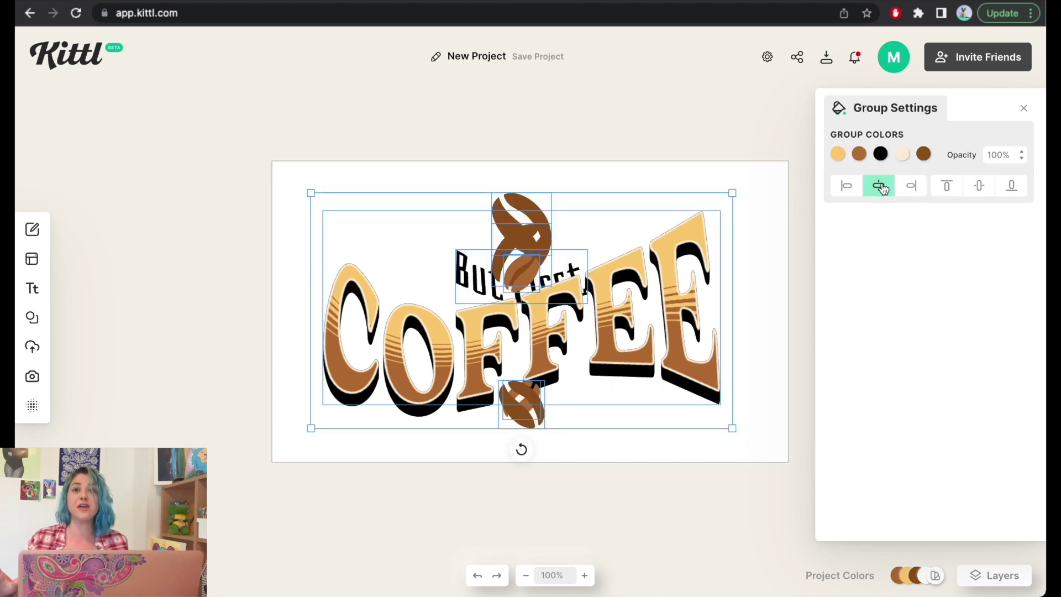
key("super+z")
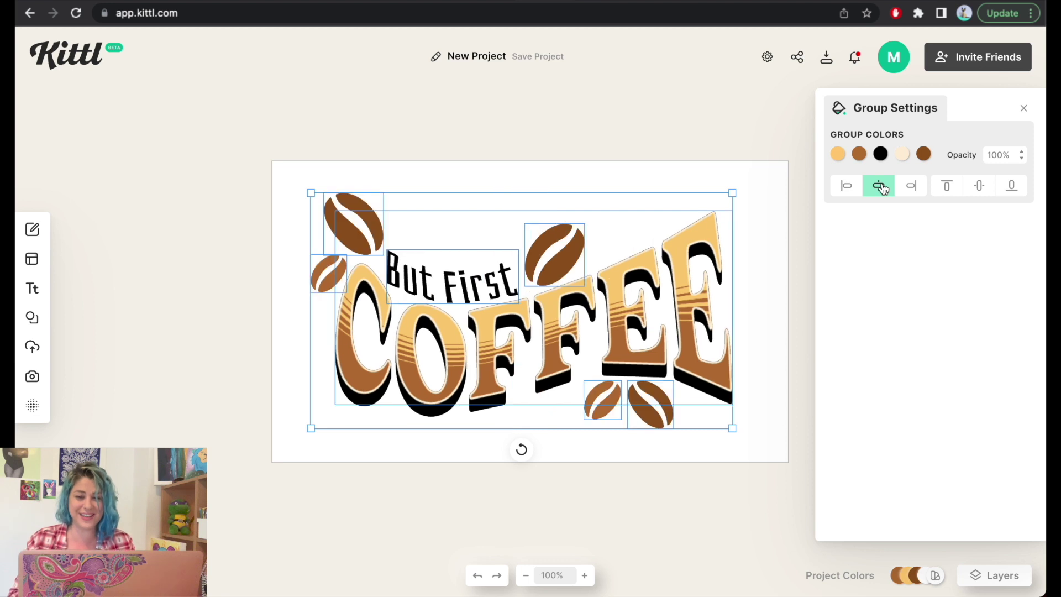
Move the whole selected design so it sits centered on the artboard
left_click_drag(571, 302, 580, 305)
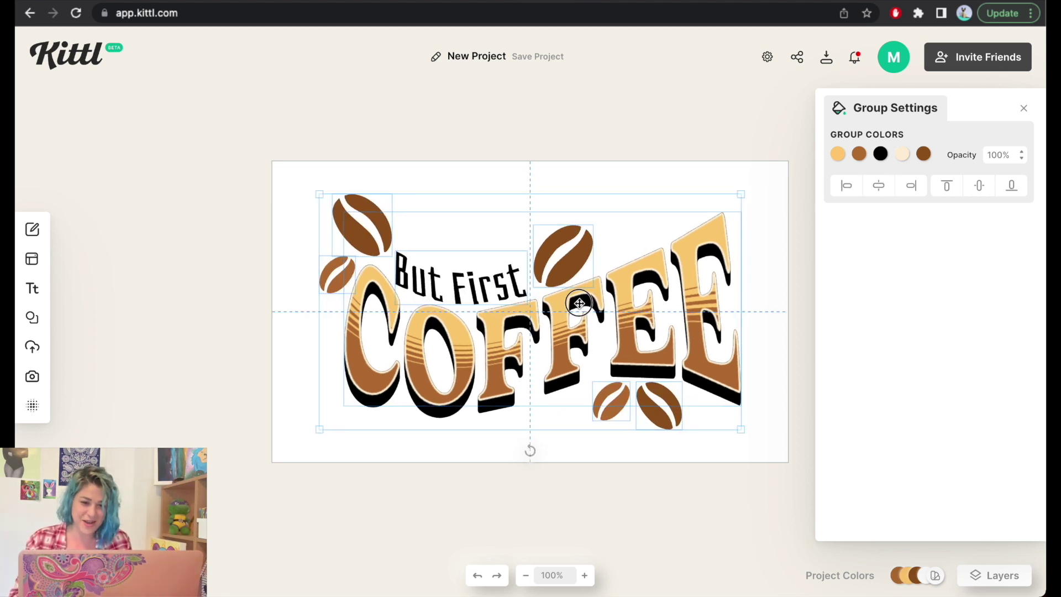
left_click(603, 172)
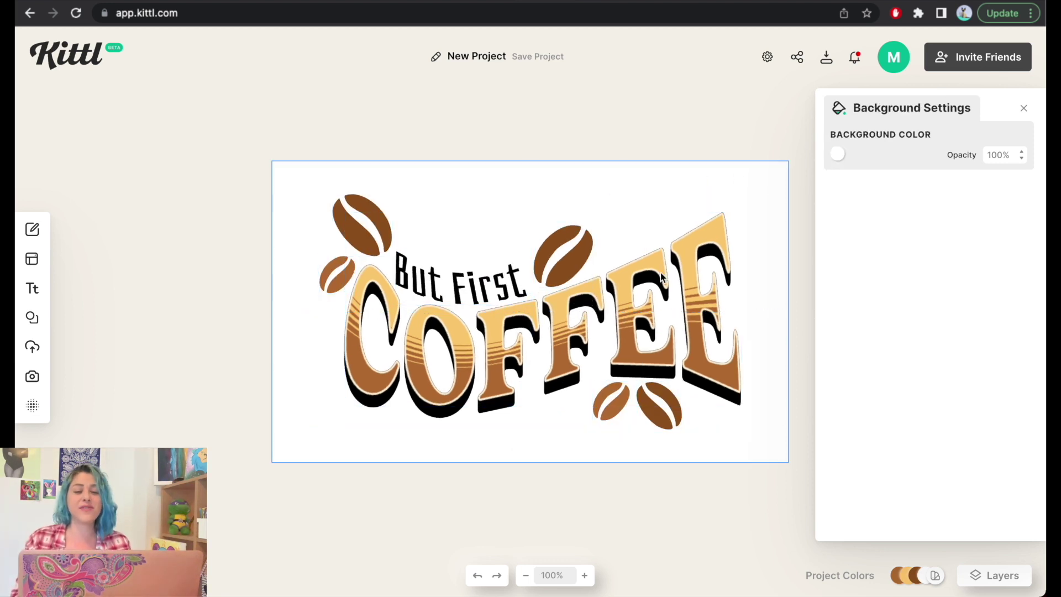
left_click_drag(759, 438, 325, 225)
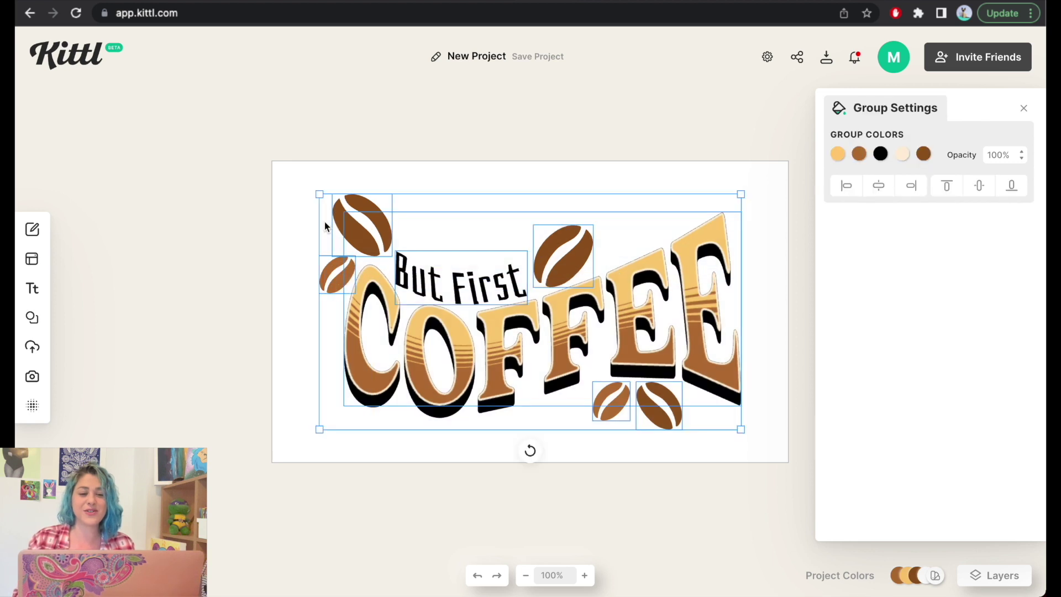
right_click(376, 230)
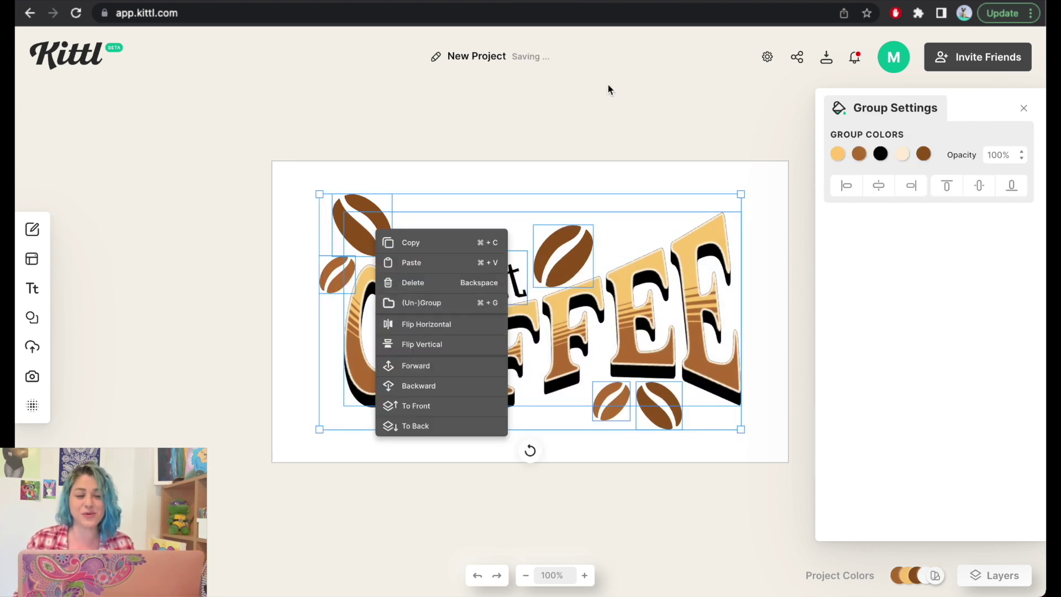
left_click(579, 165)
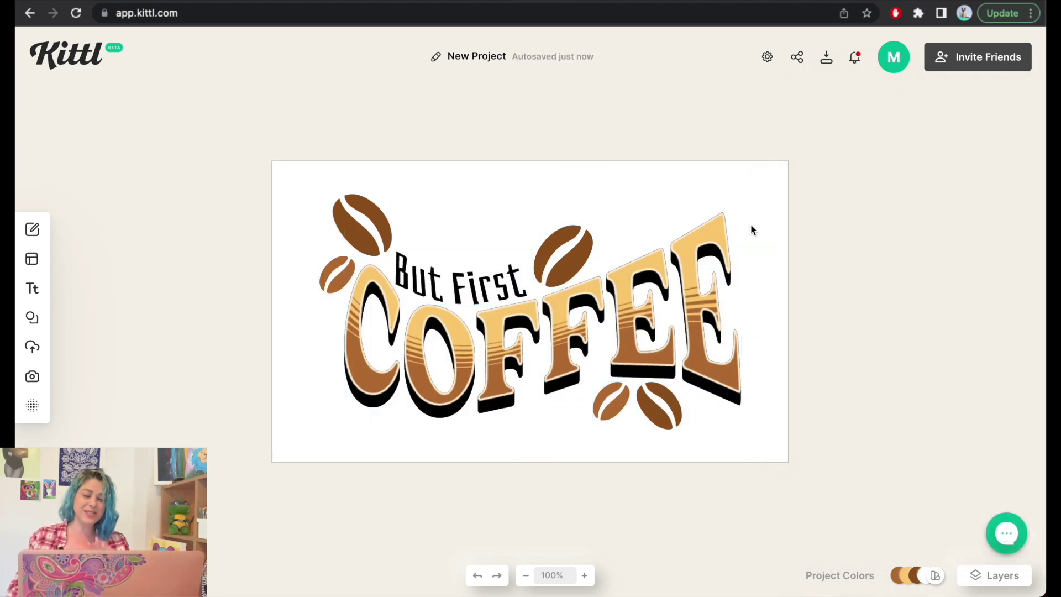
Set the resolution to 300 DPI in the download options for the 12 by 7 inch design
left_click(827, 58)
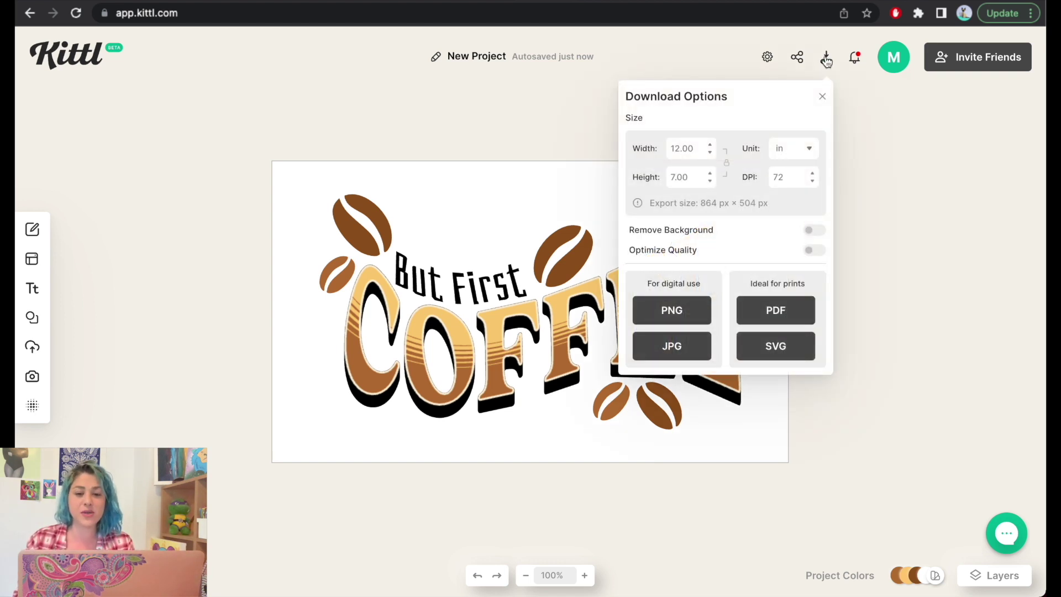
left_click(777, 177)
double_click(775, 176)
type("300")
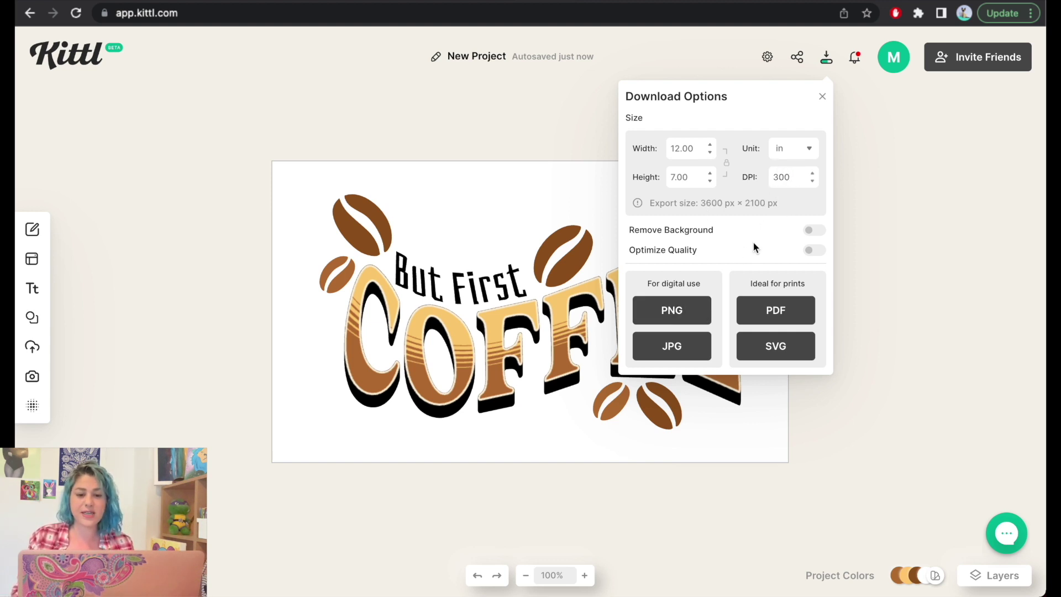
Export the coffee design as a PNG with its background removed, and add that file to the Large Latte Mug on Zazzle
left_click(814, 230)
left_click(655, 317)
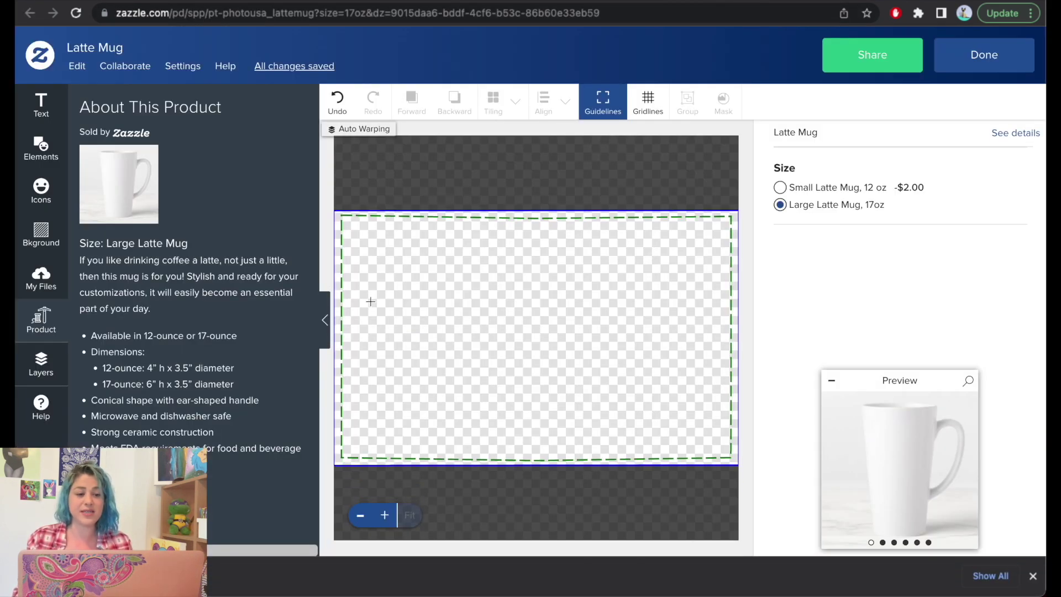
left_click(41, 279)
left_click_drag(105, 576, 205, 369)
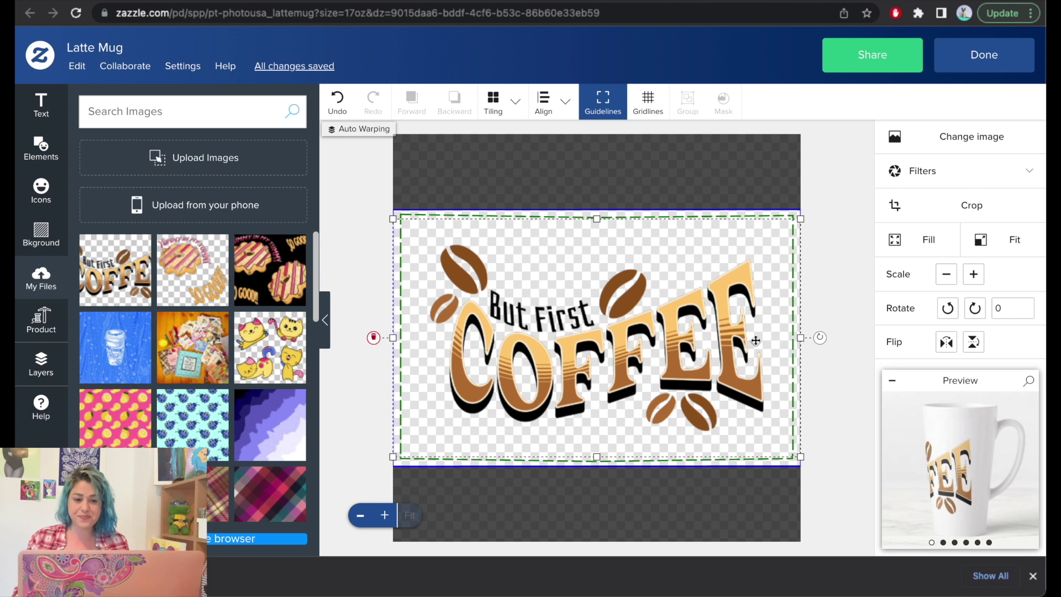
Enlarge the mug preview and inspect the printed design from the front, left angle and other views
left_click(960, 469)
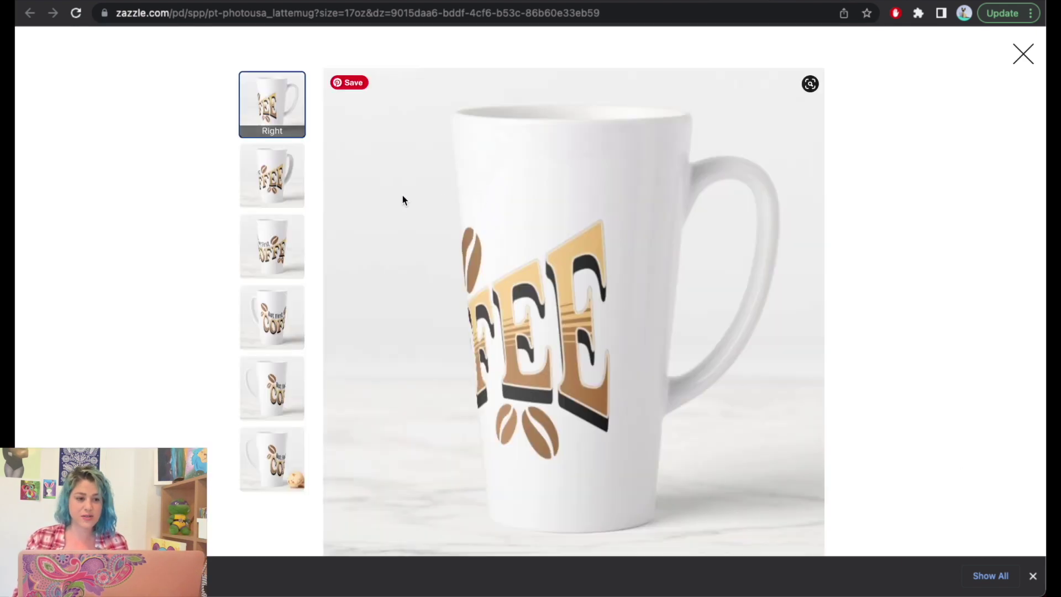
left_click(272, 176)
left_click(275, 251)
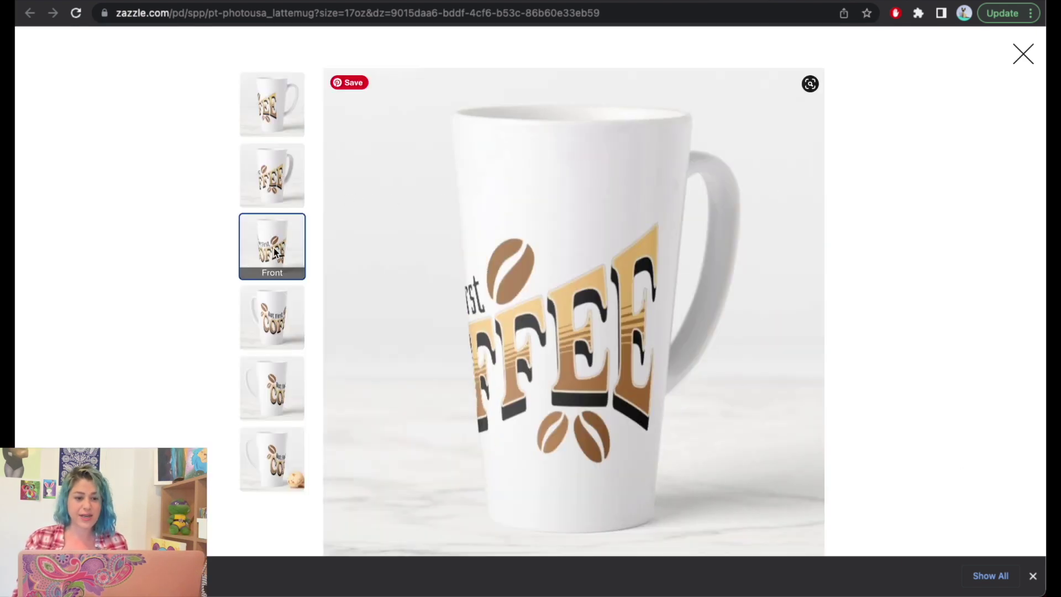
left_click(274, 317)
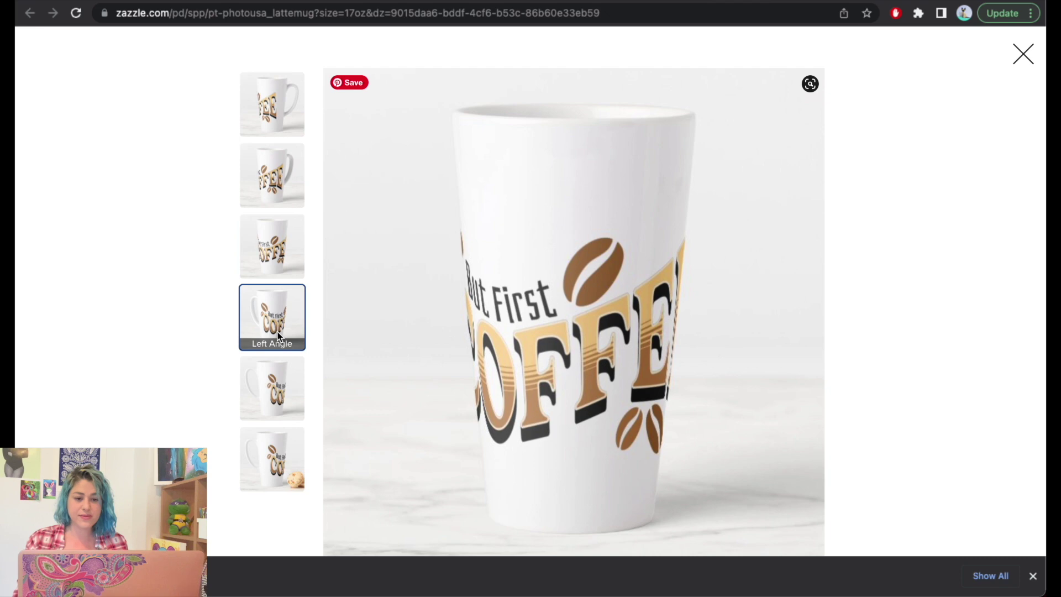
left_click(280, 394)
left_click(1023, 54)
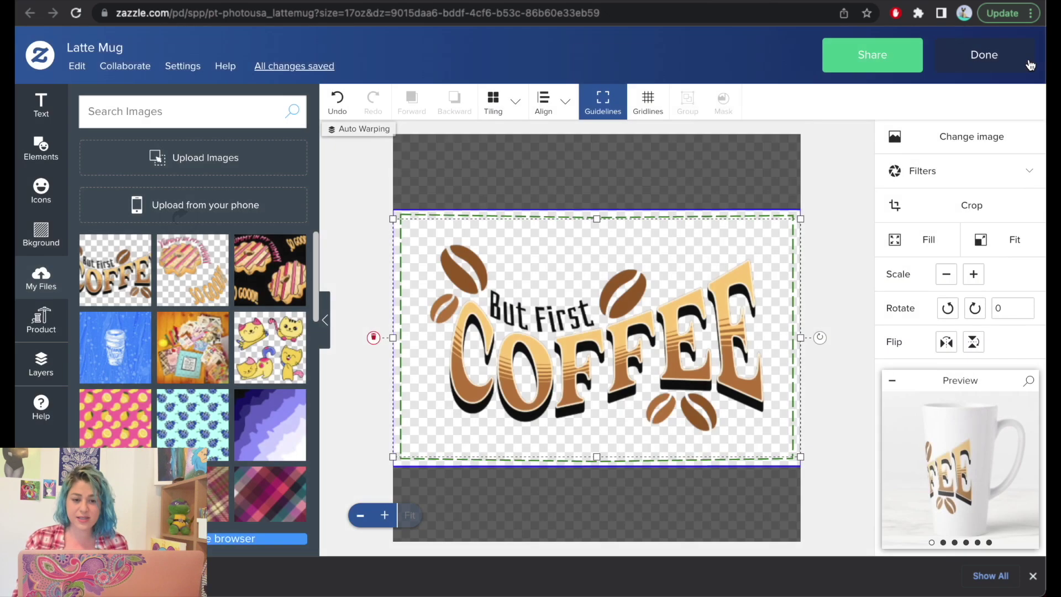
Finish the latte mug design and review its product page, including the mug photos and suggested products for transferring the design
left_click(967, 58)
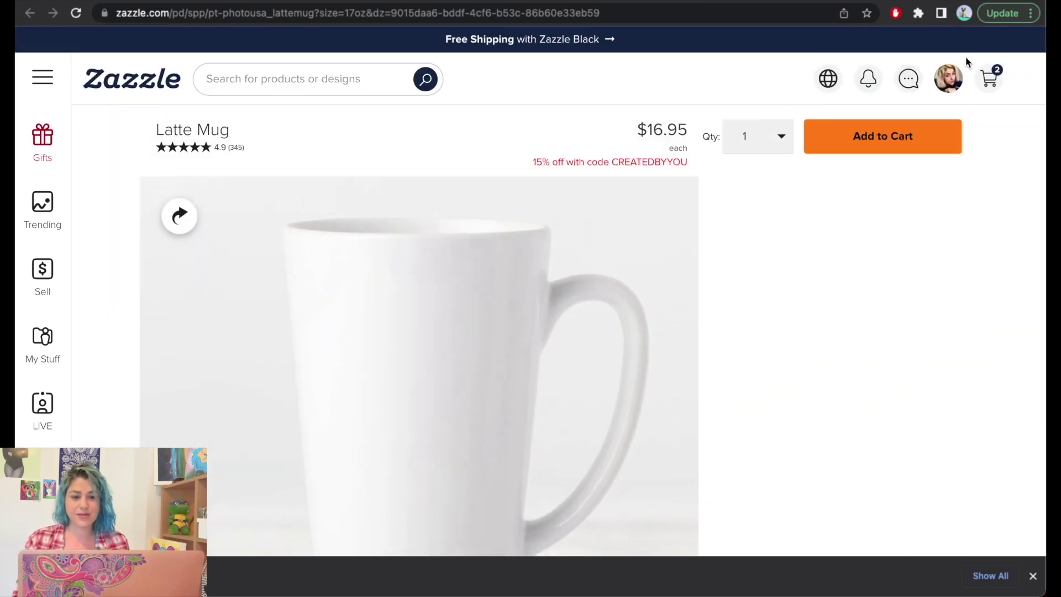
scroll(705, 210, "down", 8)
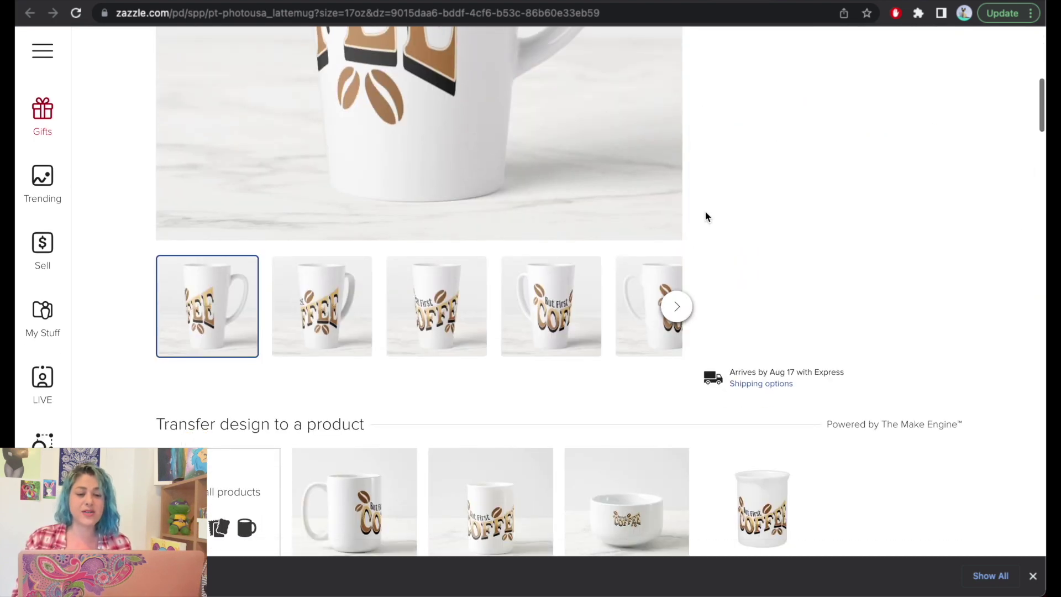
scroll(705, 216, "down", 5)
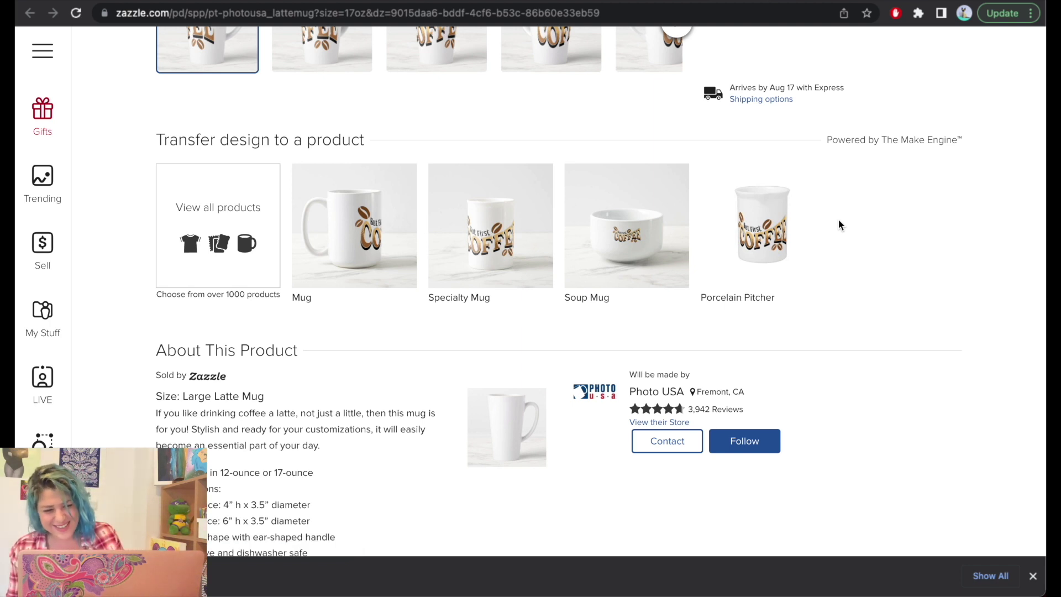
scroll(839, 224, "down", 15)
scroll(839, 224, "down", 20)
scroll(838, 220, "up", 20)
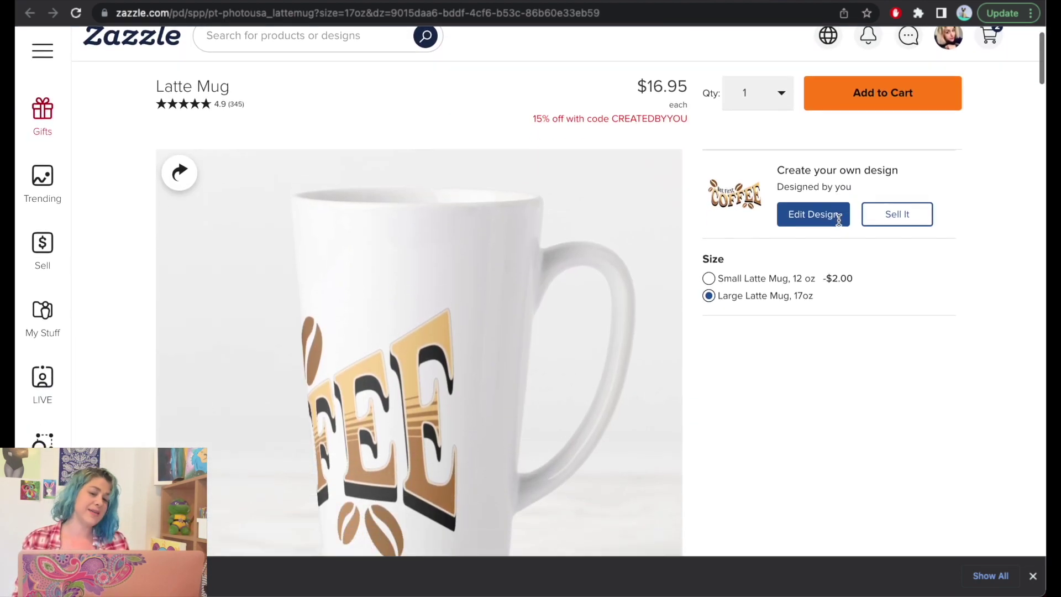
scroll(838, 219, "down", 4)
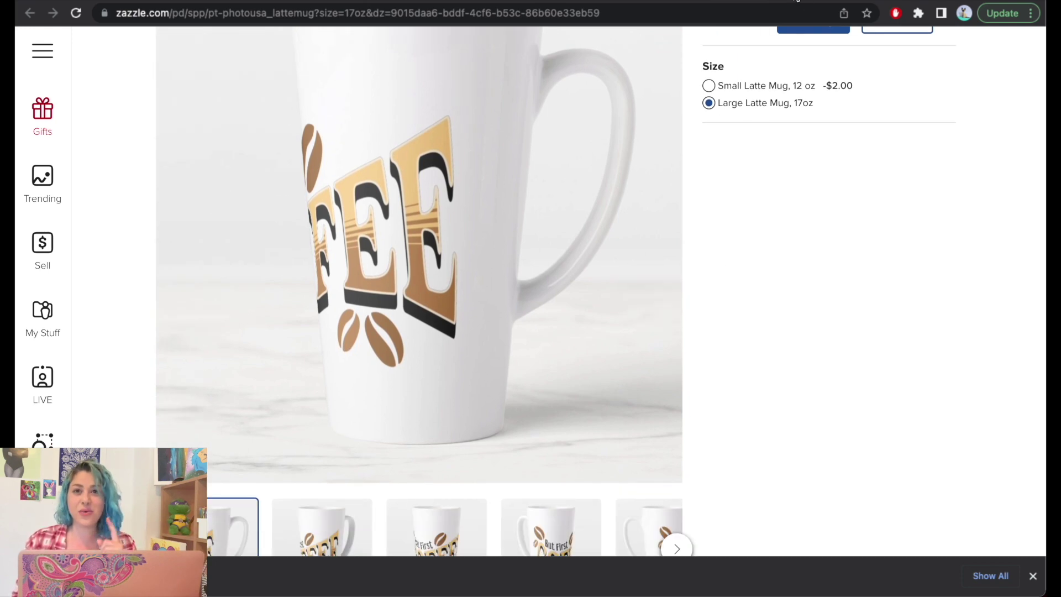
Browse Zazzle's custom sticker products and open the Medium 6" x 6" Custom-Cut Vinyl Stickers
left_click(797, 1)
scroll(956, 221, "down", 3)
scroll(946, 214, "down", 10)
scroll(946, 214, "up", 12)
scroll(970, 271, "down", 15)
scroll(972, 270, "down", 15)
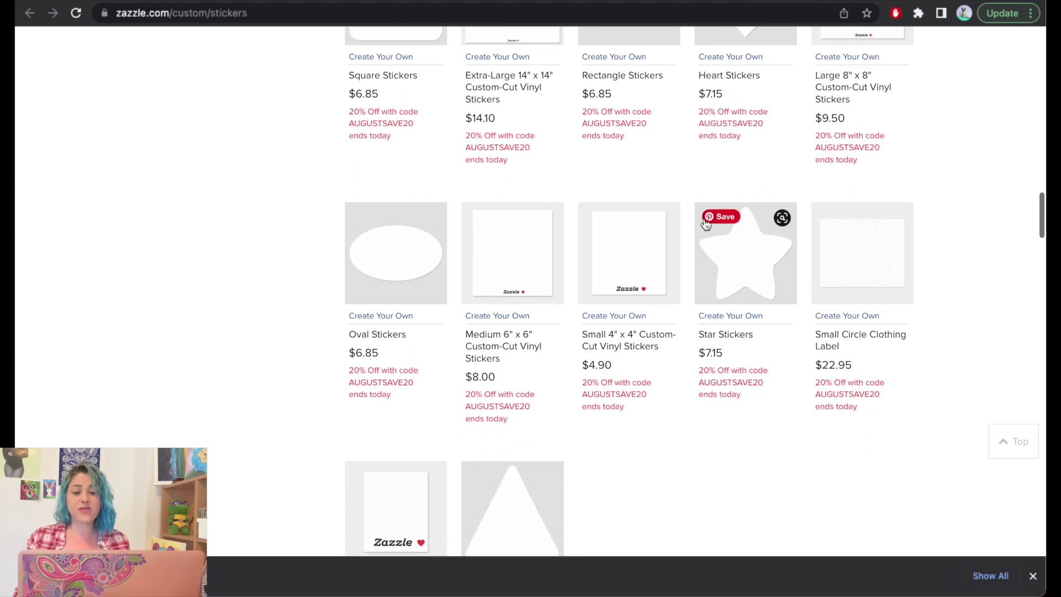
left_click(513, 258)
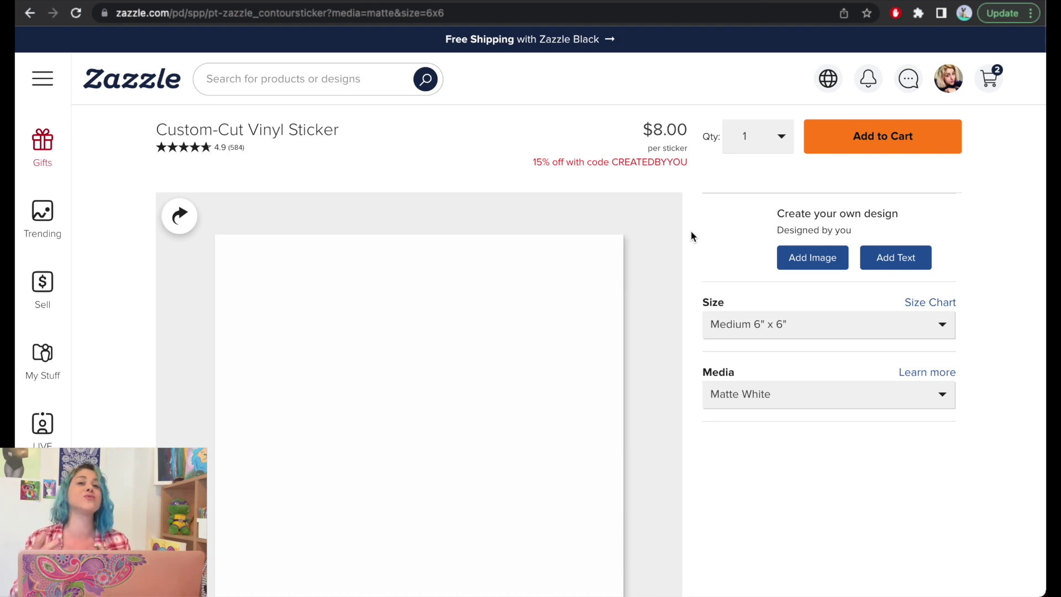
Set the custom-cut vinyl sticker's size to Extra-Large 14" x 14"
scroll(691, 236, "down", 3)
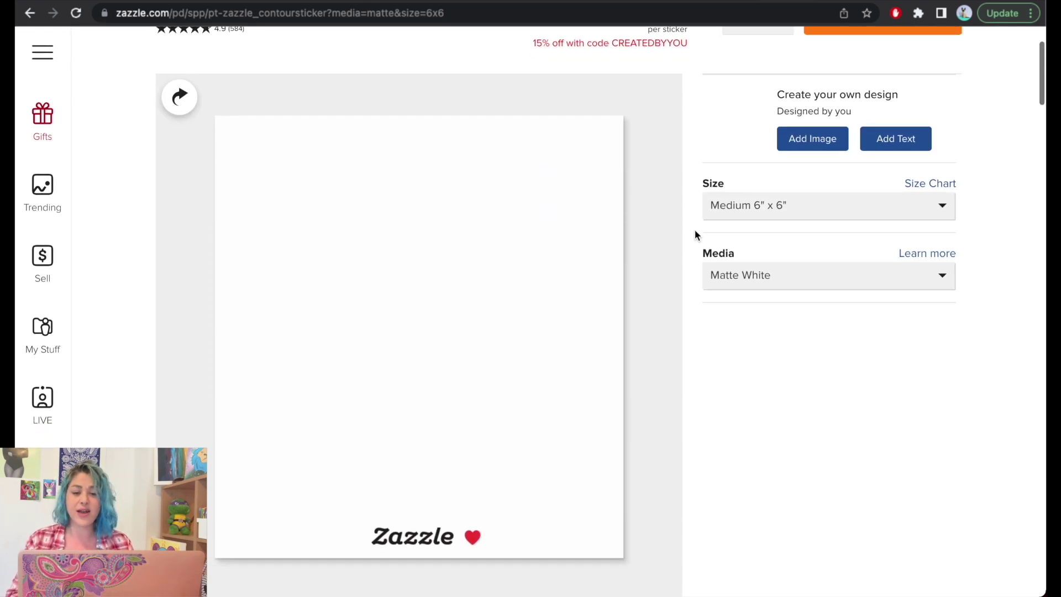
left_click(802, 215)
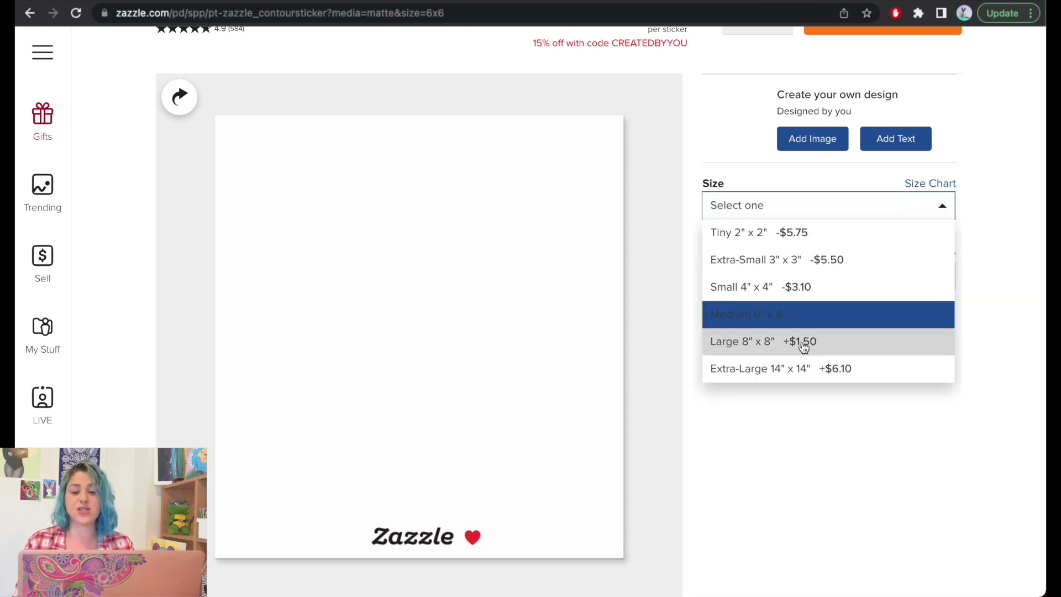
left_click(808, 370)
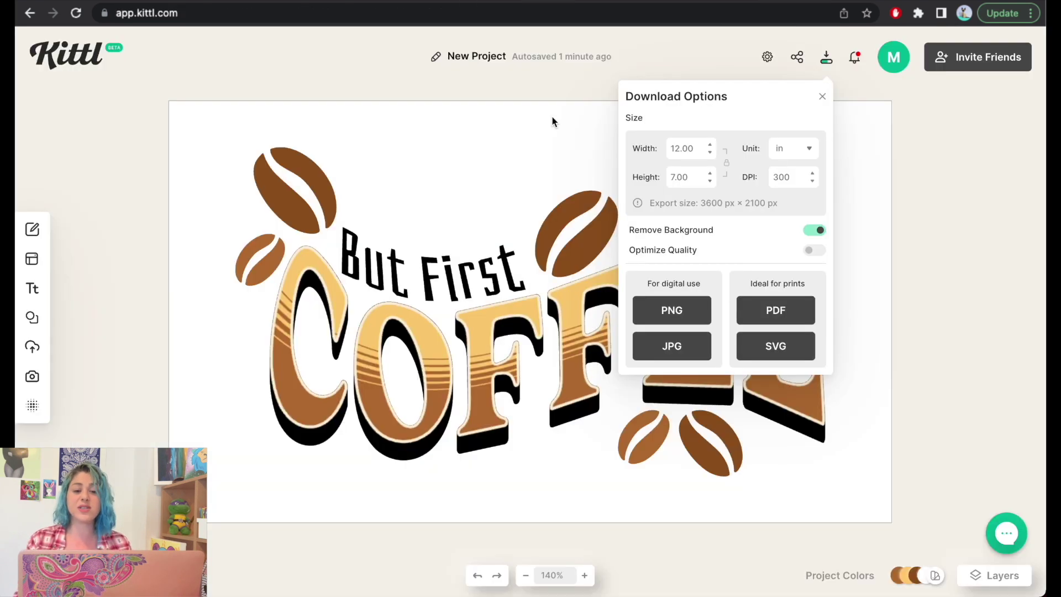
Switch to Kittl, leave the coffee project and create a new blank project
left_click(547, 117)
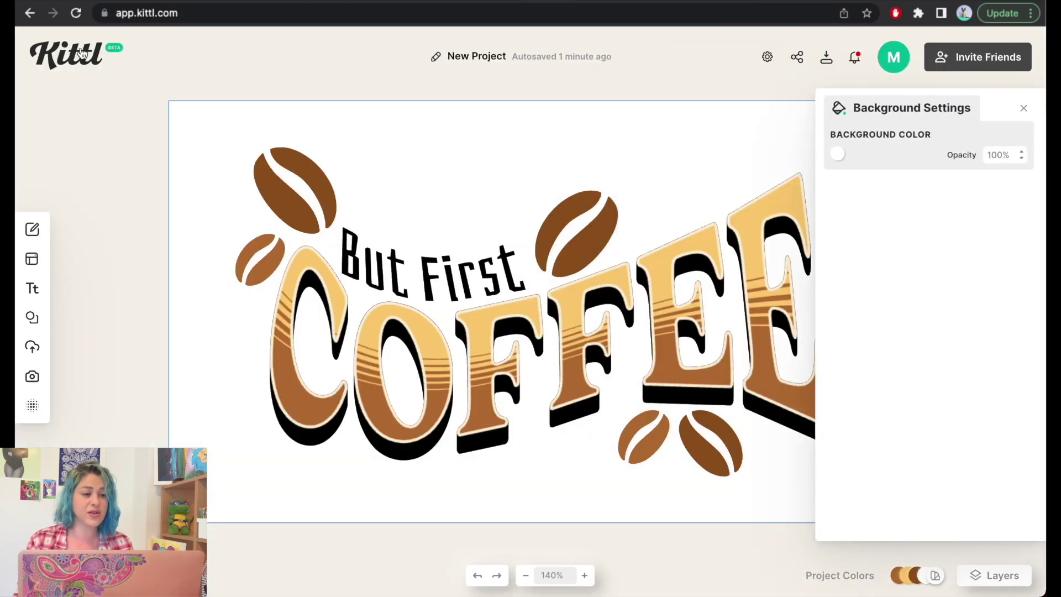
left_click(82, 53)
left_click(582, 352)
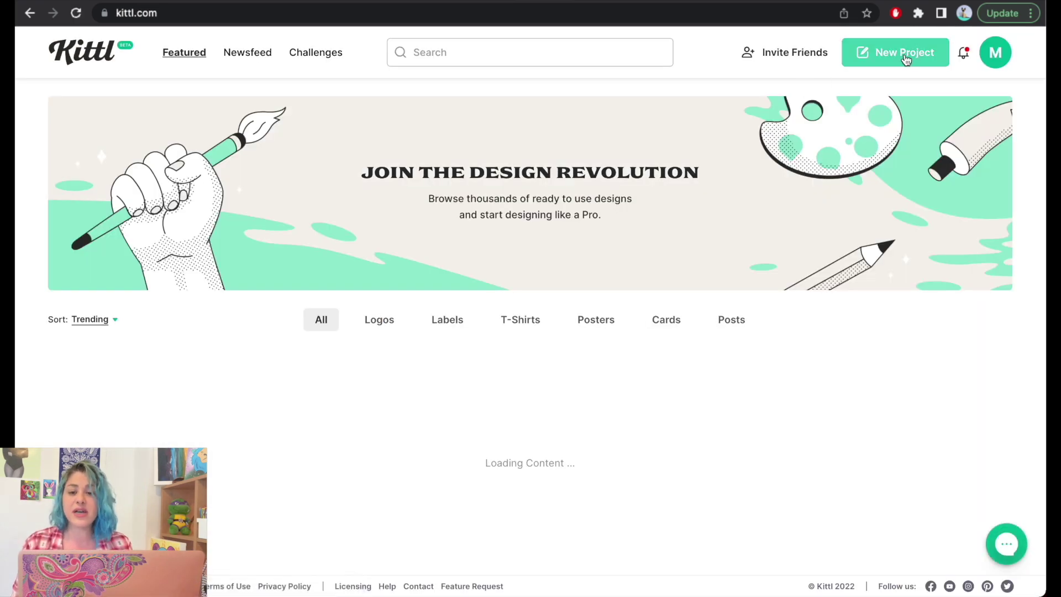
left_click(907, 56)
Resize the new project's artboard to a custom 14 by 14 inches
left_click(767, 57)
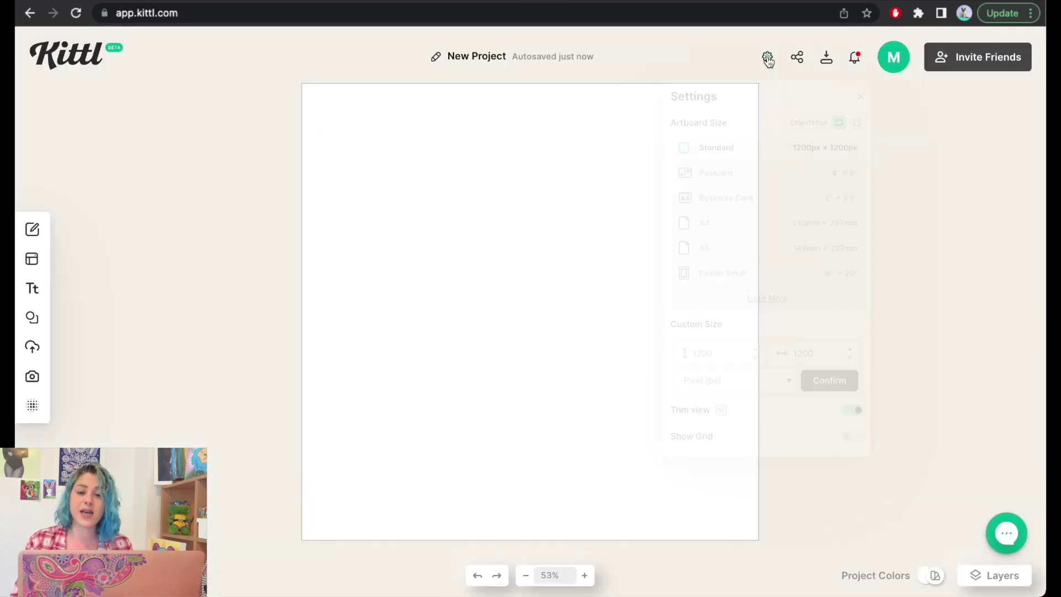
left_click(713, 386)
left_click(700, 402)
double_click(697, 352)
type("1")
left_click(784, 354)
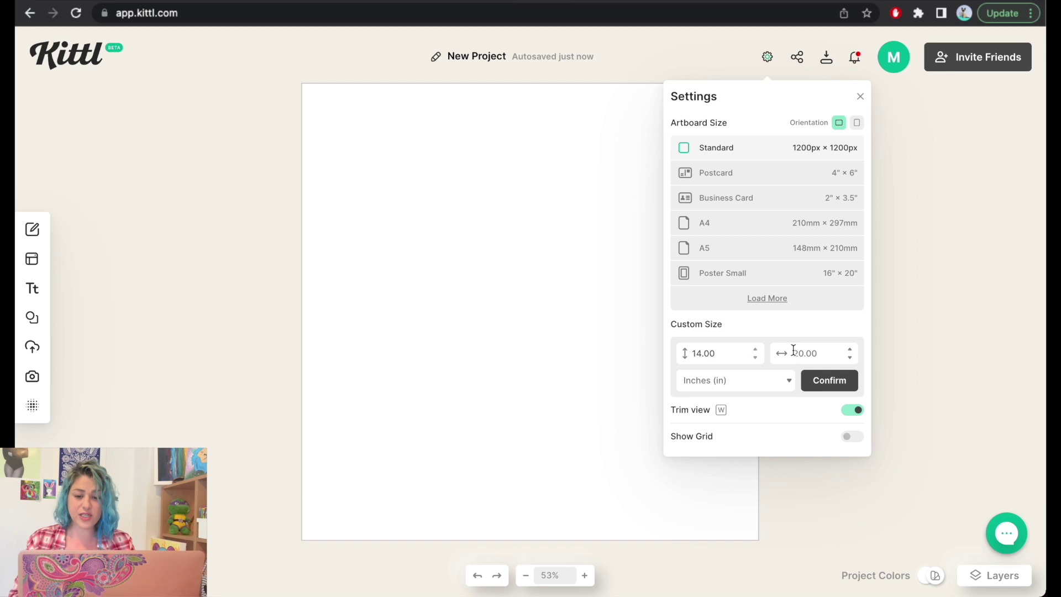
double_click(833, 351)
type("14")
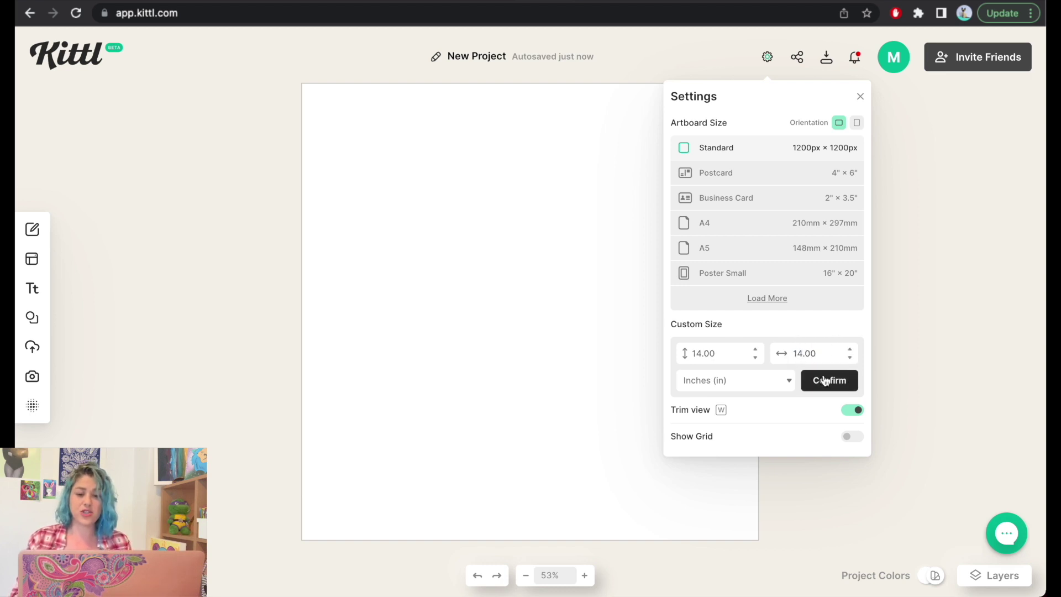
left_click(826, 378)
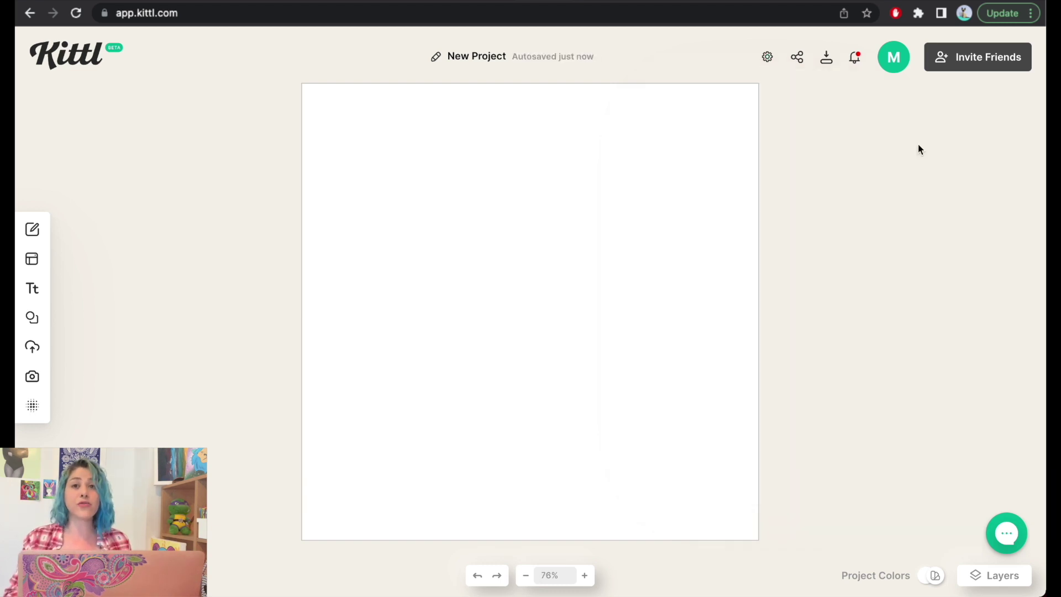
Examine what the Free, Pro, Expert and Business plans include on Kittl's pricing page, and compare yearly with monthly billing
left_click(608, 2)
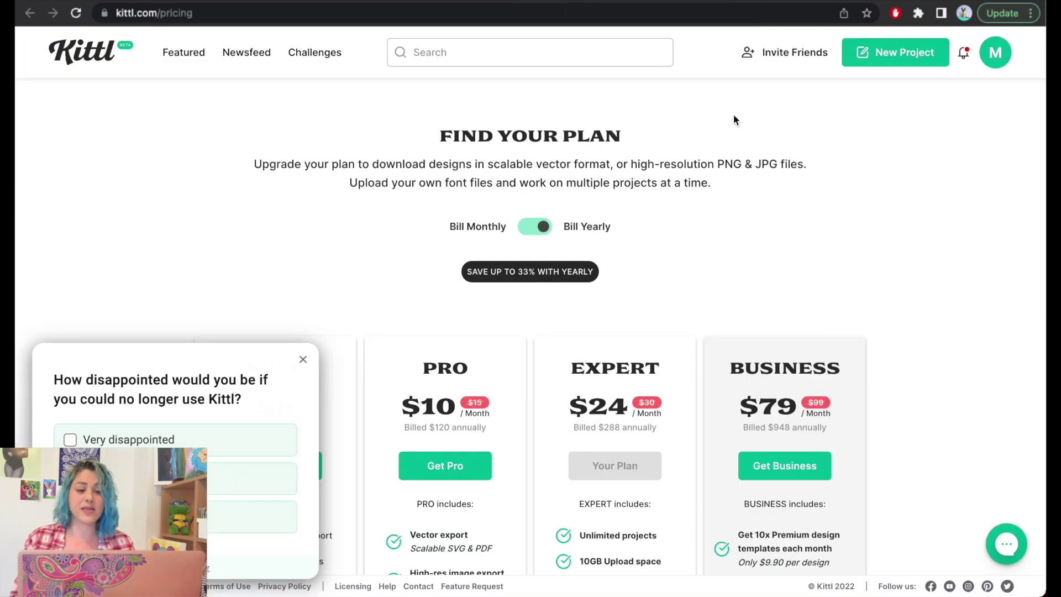
left_click(303, 360)
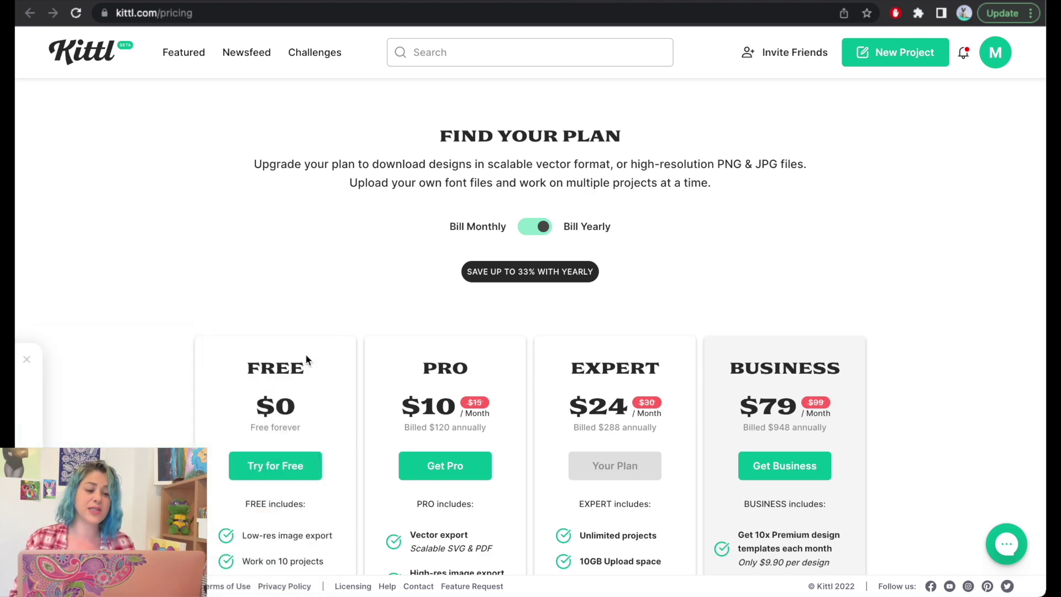
scroll(385, 243, "down", 2)
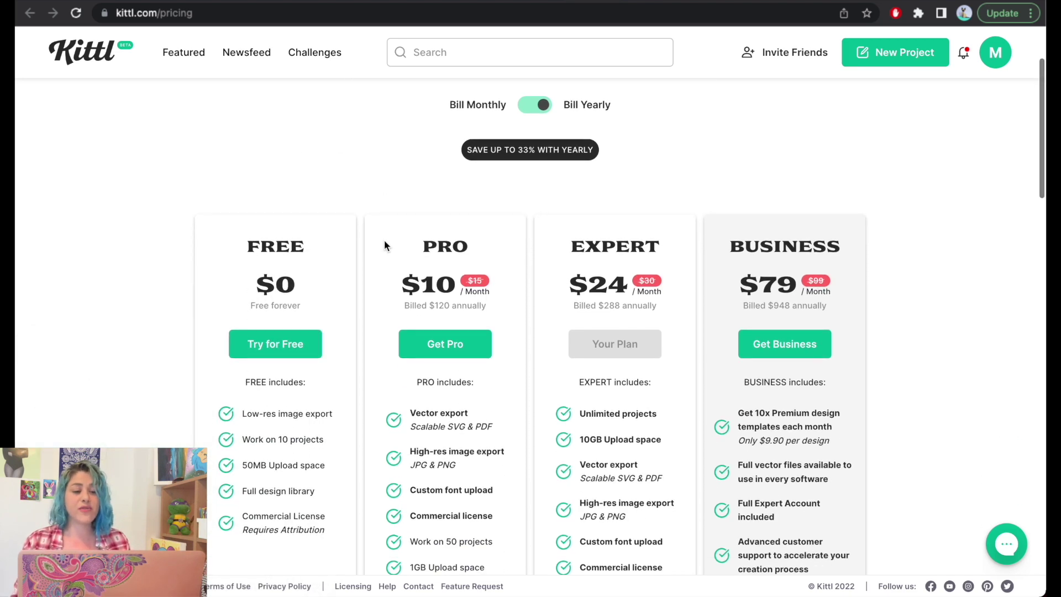
scroll(385, 244, "down", 2)
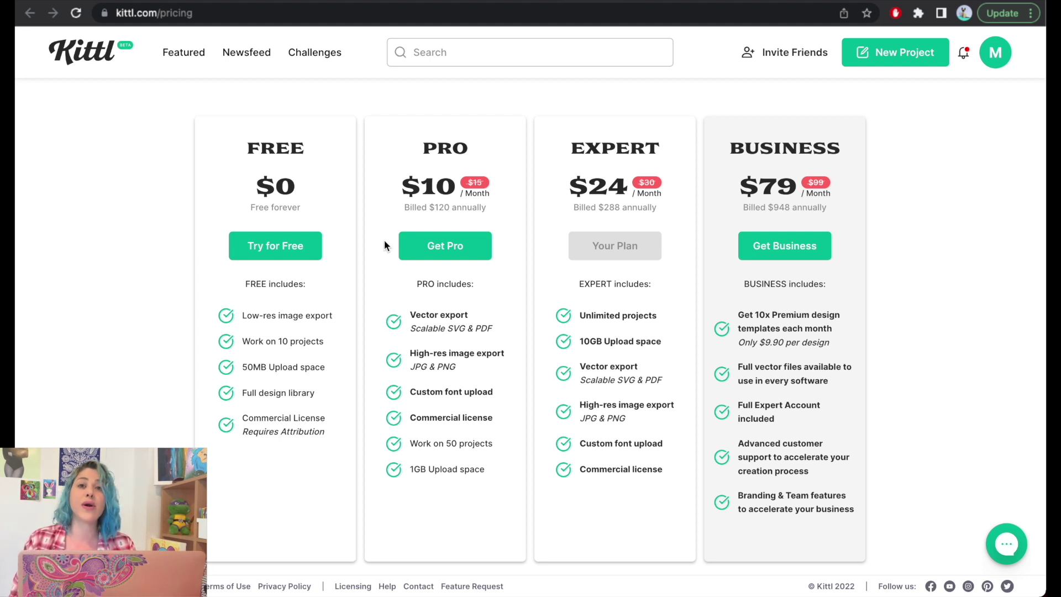
scroll(384, 239, "up", 1)
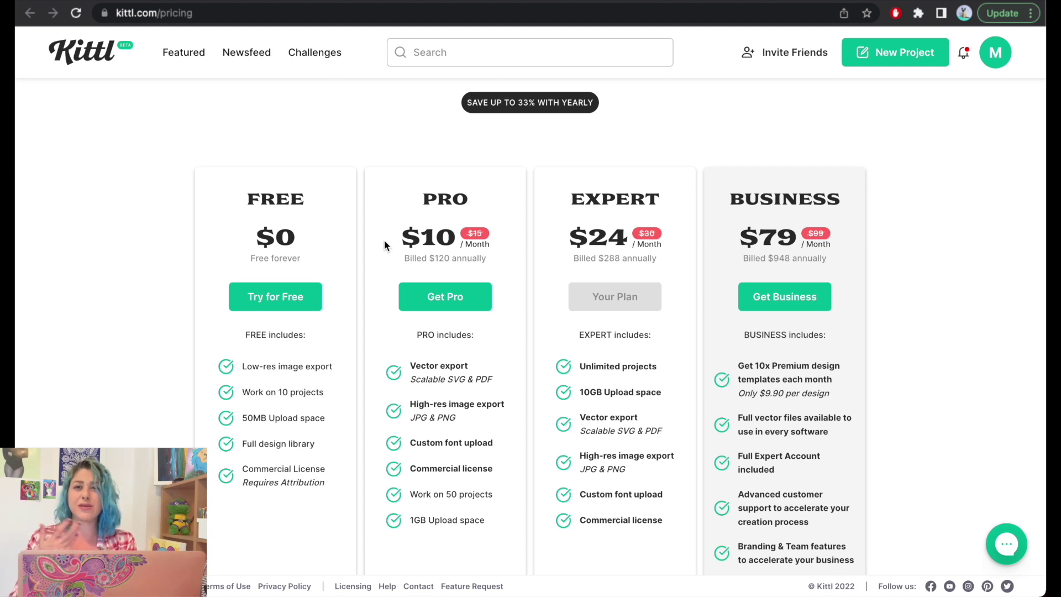
scroll(384, 240, "down", 1)
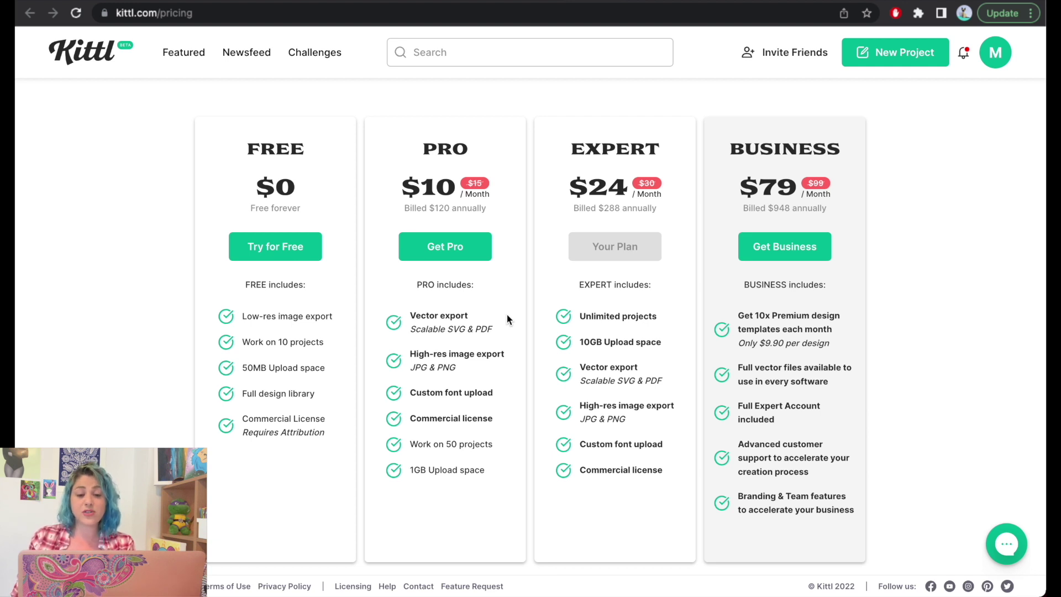
scroll(508, 319, "down", 1)
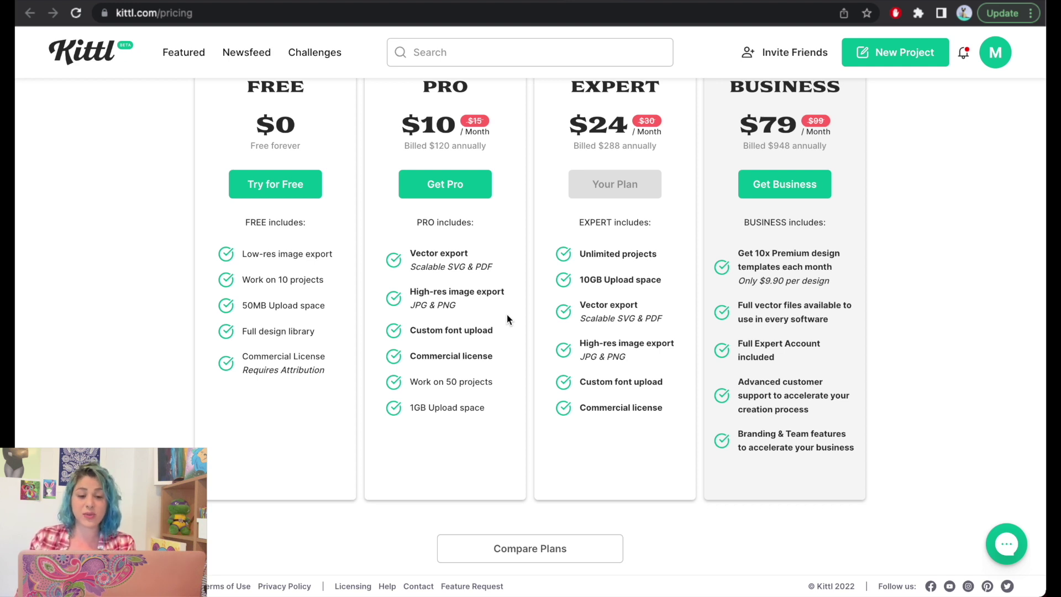
scroll(684, 295, "up", 2)
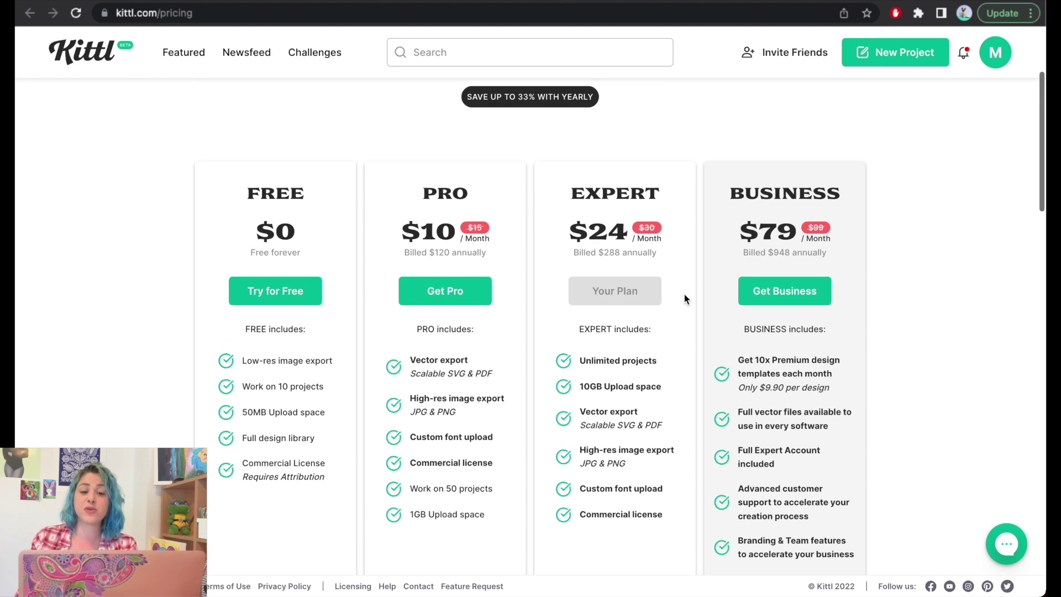
scroll(684, 295, "up", 2)
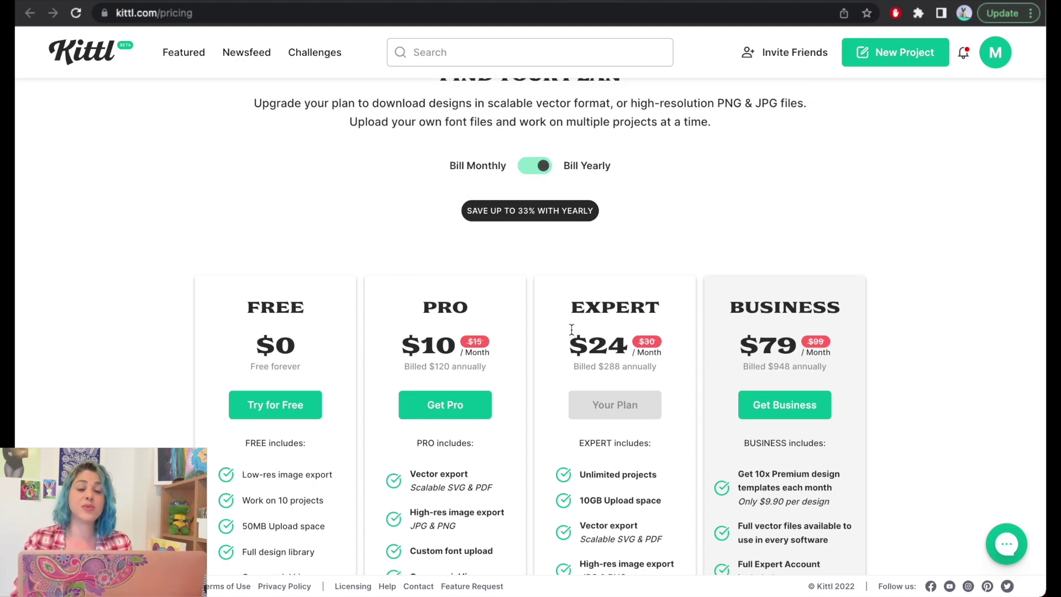
left_click(526, 169)
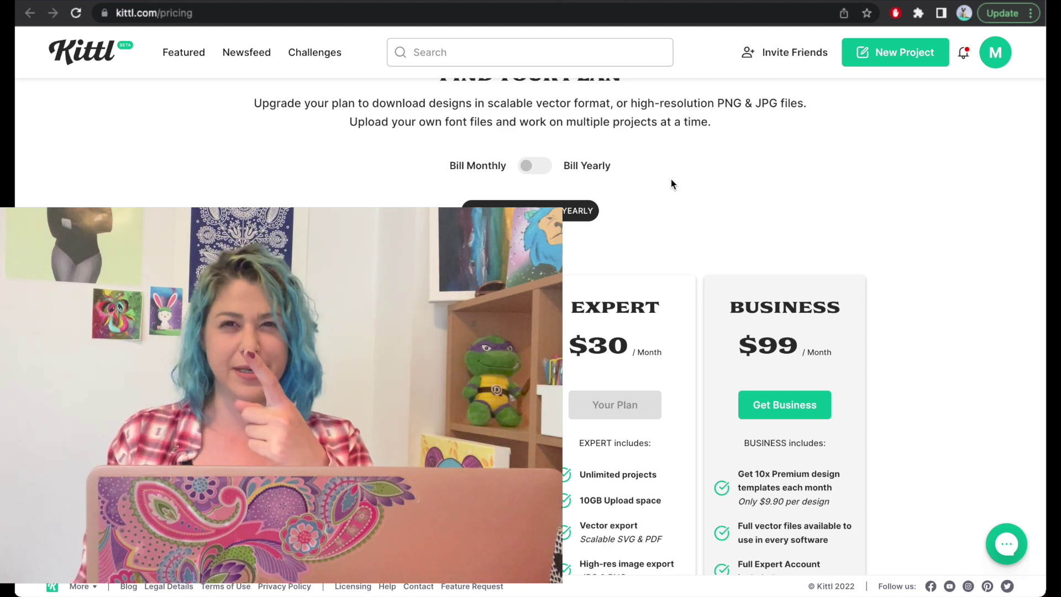
scroll(671, 179, "up", 1)
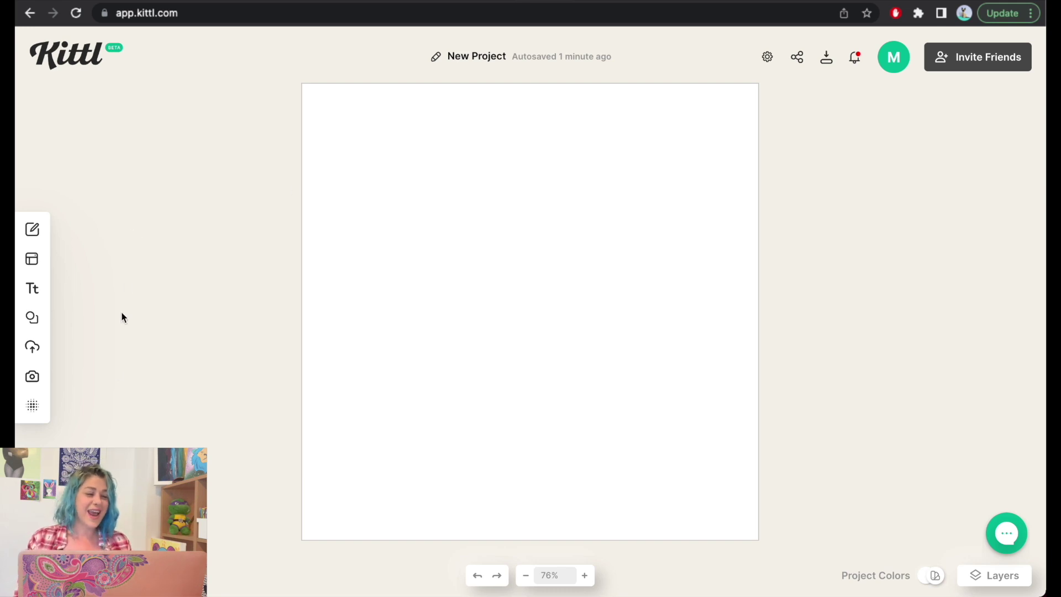
Look through the Badges collection of ready-made text designs
mouse_move(90, 302)
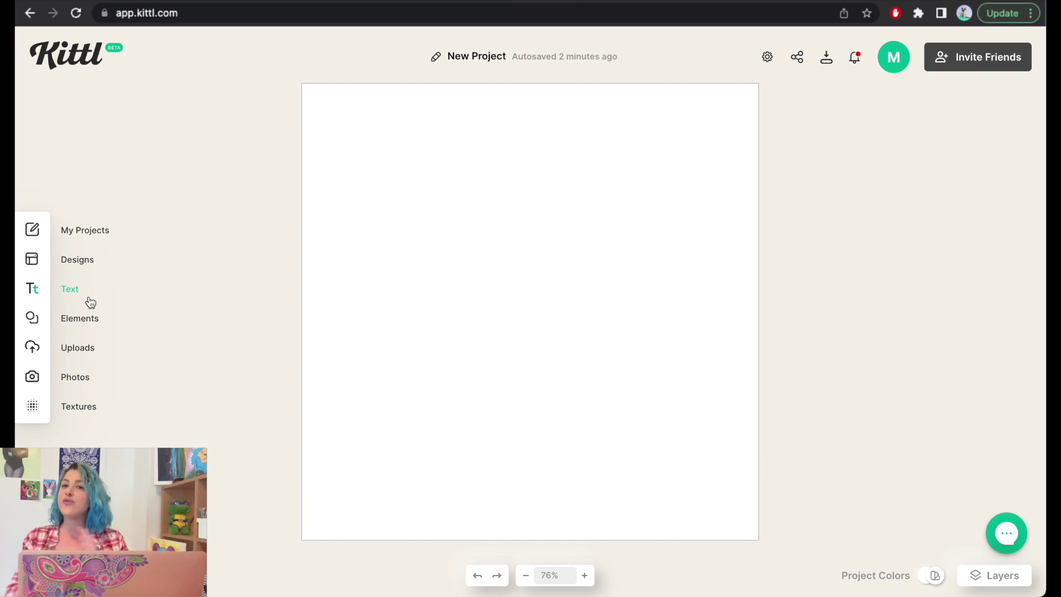
left_click(71, 291)
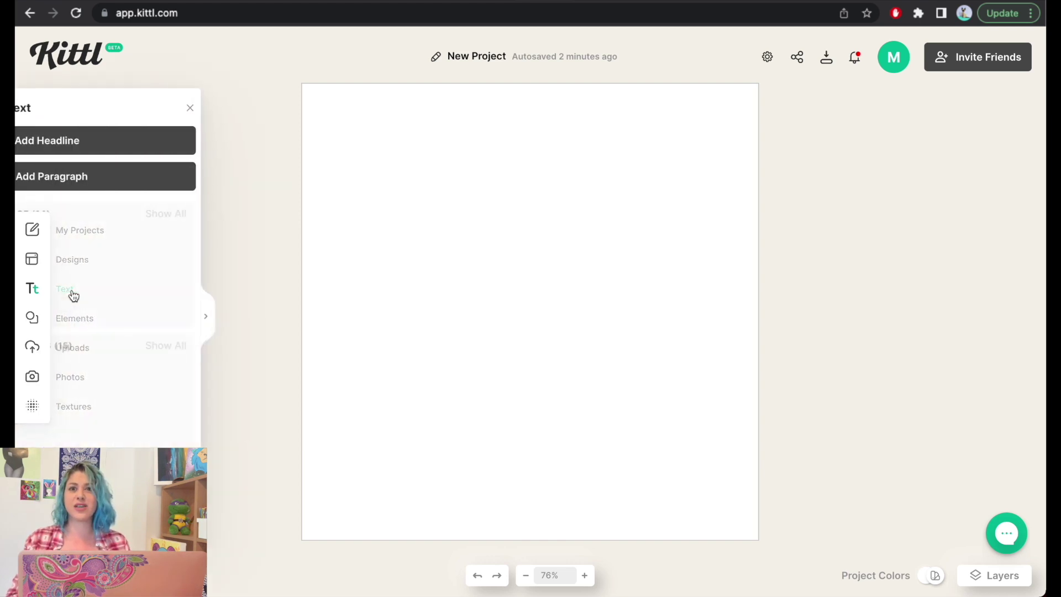
scroll(207, 293, "down", 5)
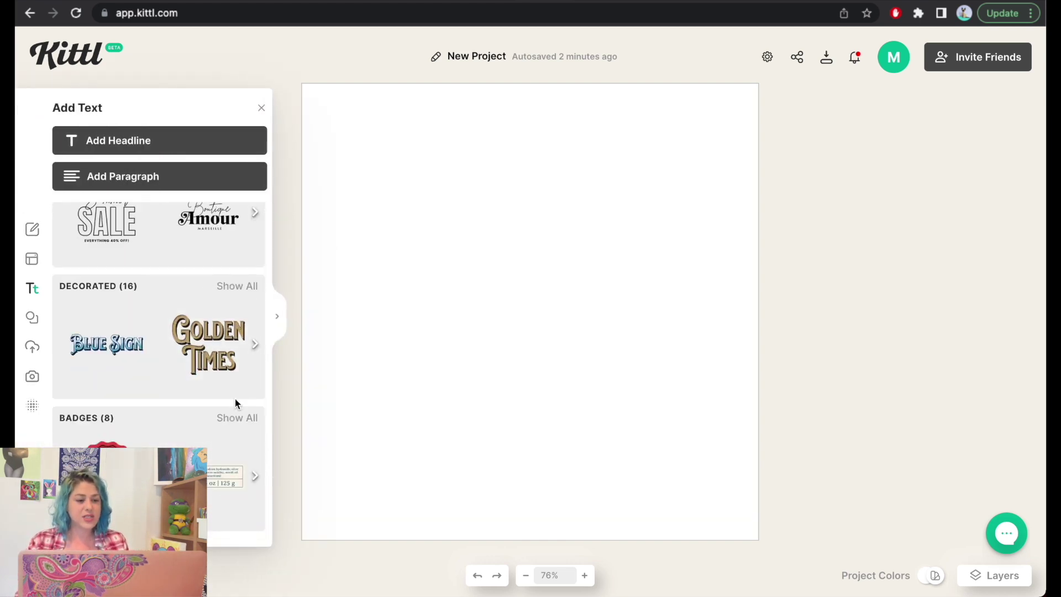
left_click(238, 420)
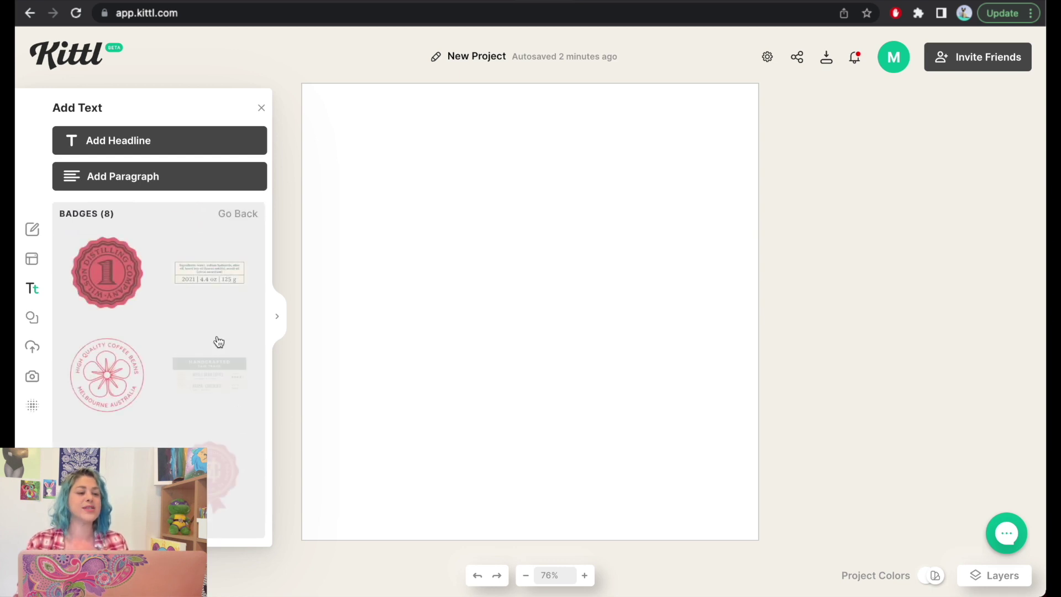
scroll(219, 341, "down", 2)
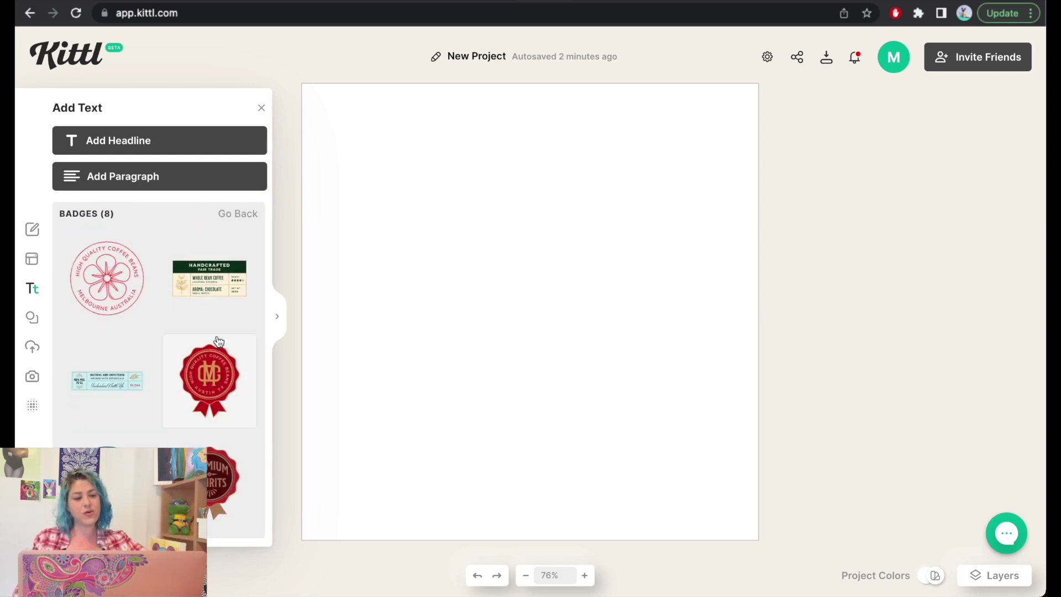
scroll(184, 326, "up", 1)
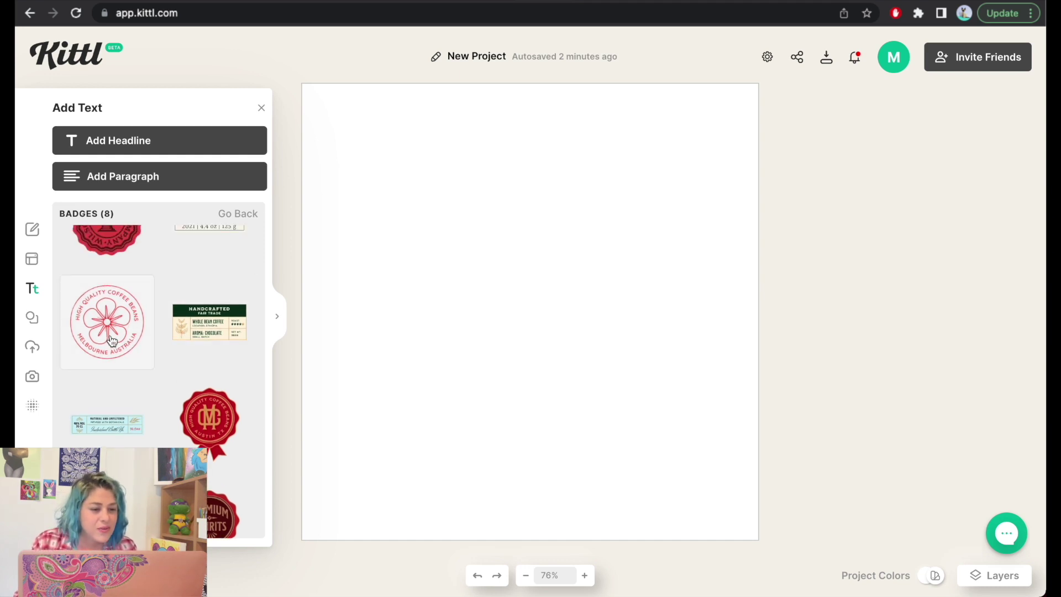
scroll(111, 340, "up", 1)
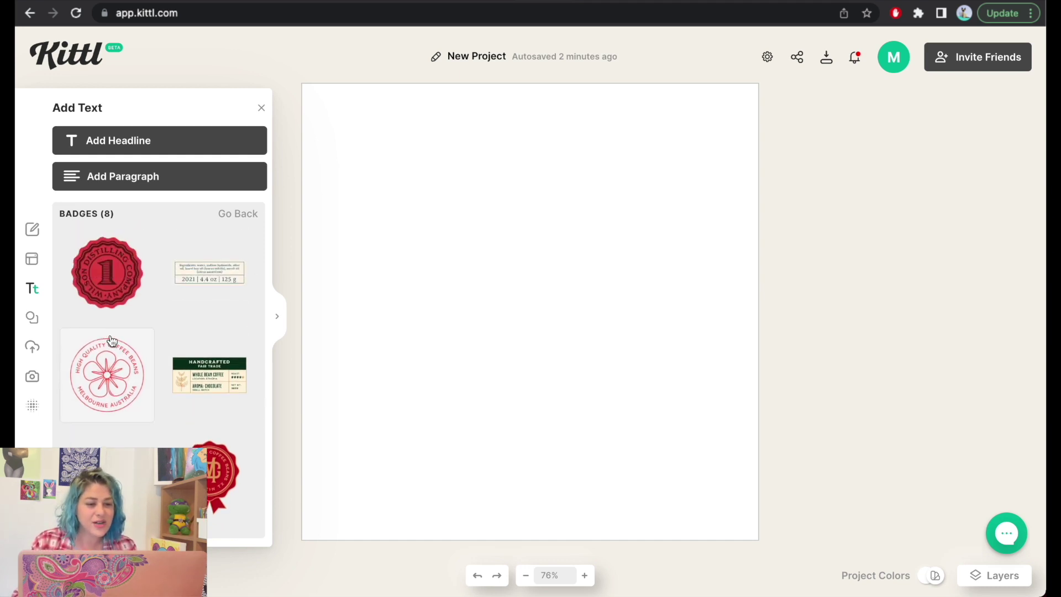
left_click(234, 223)
Add the Blue Sign design from the Decorated text collection and change its wording to "More"
left_click(239, 286)
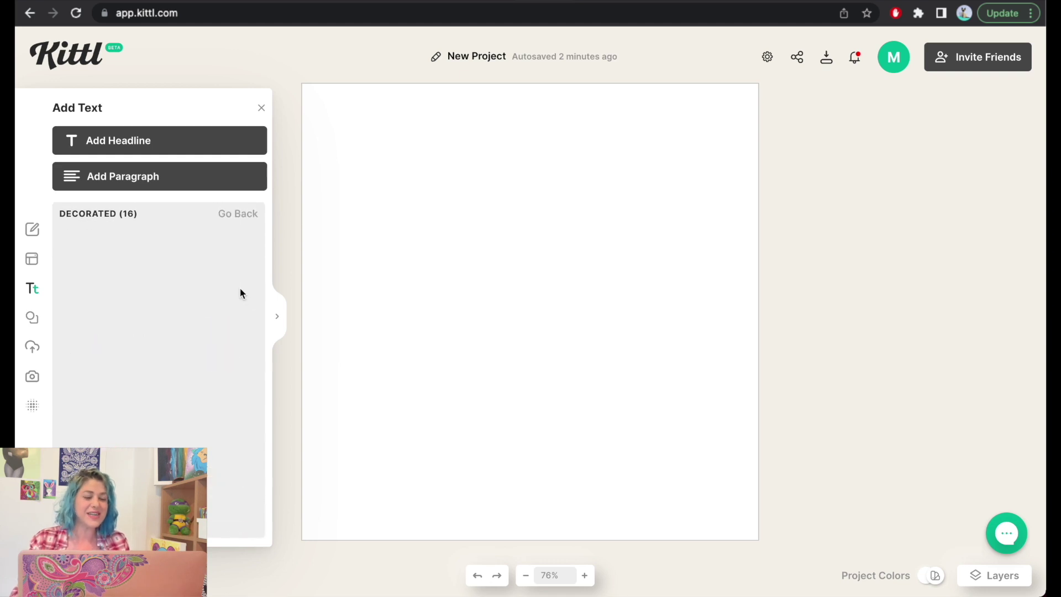
scroll(241, 293, "down", 5)
scroll(241, 293, "down", 4)
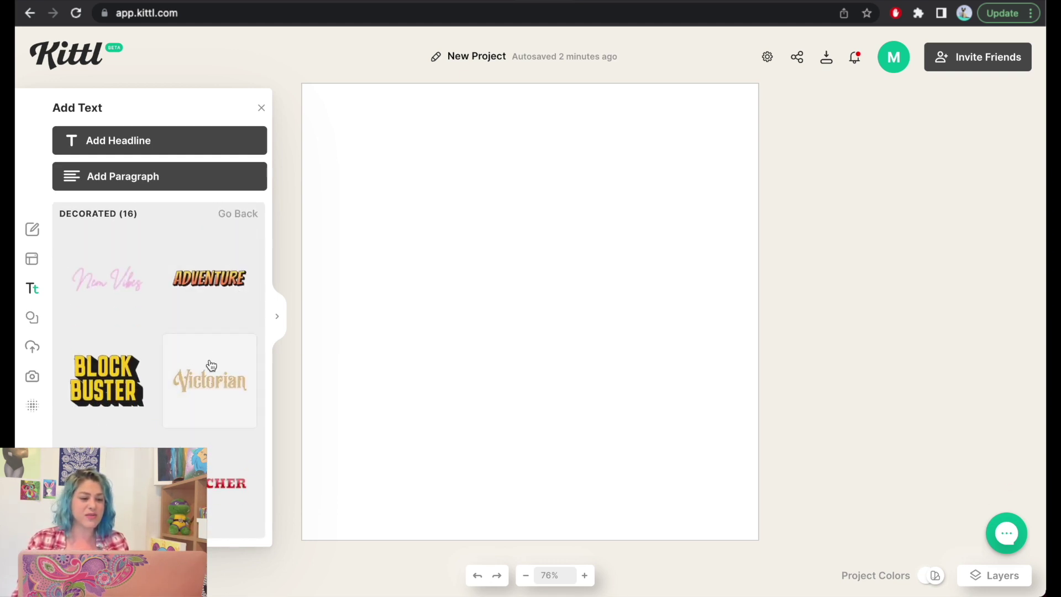
scroll(183, 334, "up", 1)
scroll(184, 334, "down", 6)
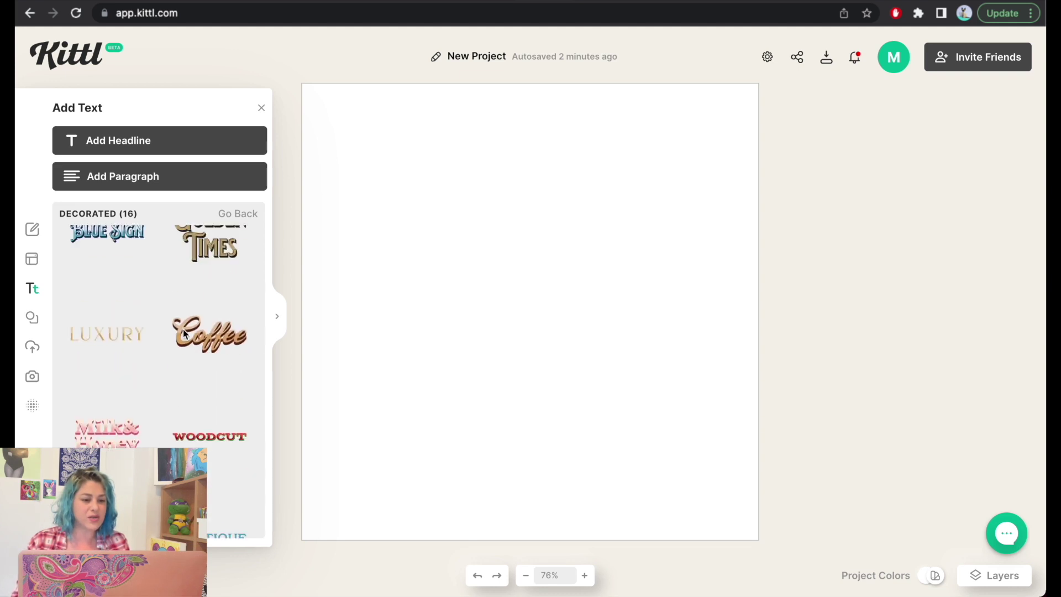
left_click(108, 281)
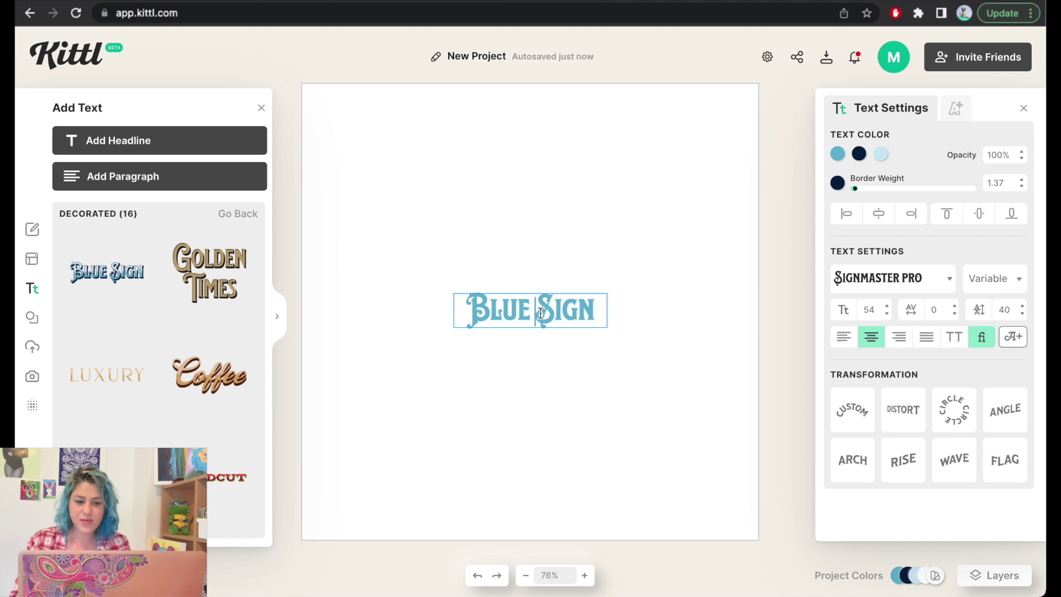
triple_click(541, 313)
type("More")
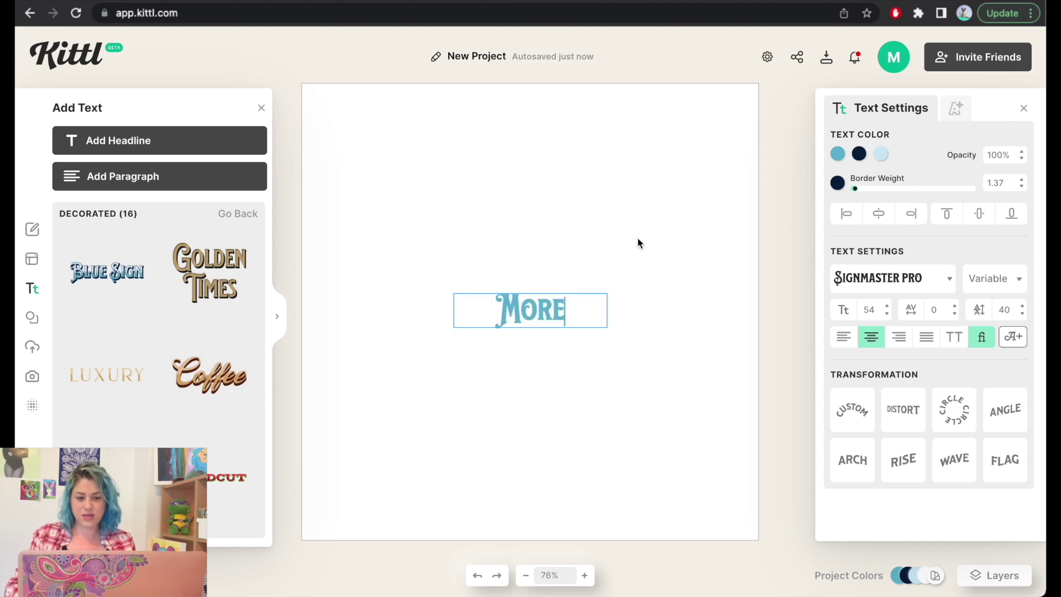
key("Escape")
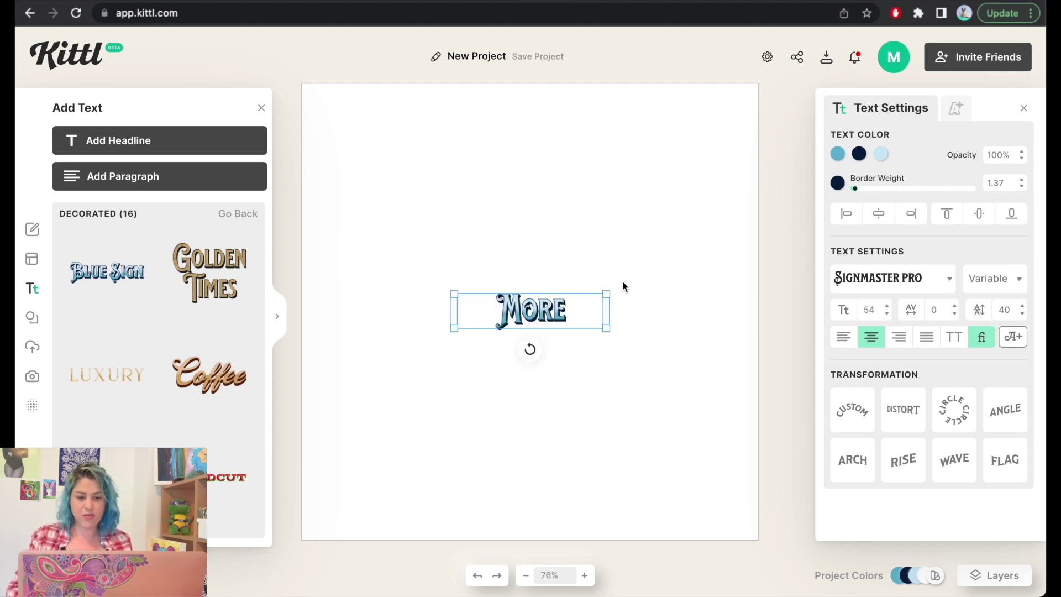
Move "More" to the upper part of the artboard and reword a copy below it as "Self"
left_click_drag(535, 313, 463, 234)
double_click(464, 236)
key("ctrl+a")
type("Self")
key("Escape")
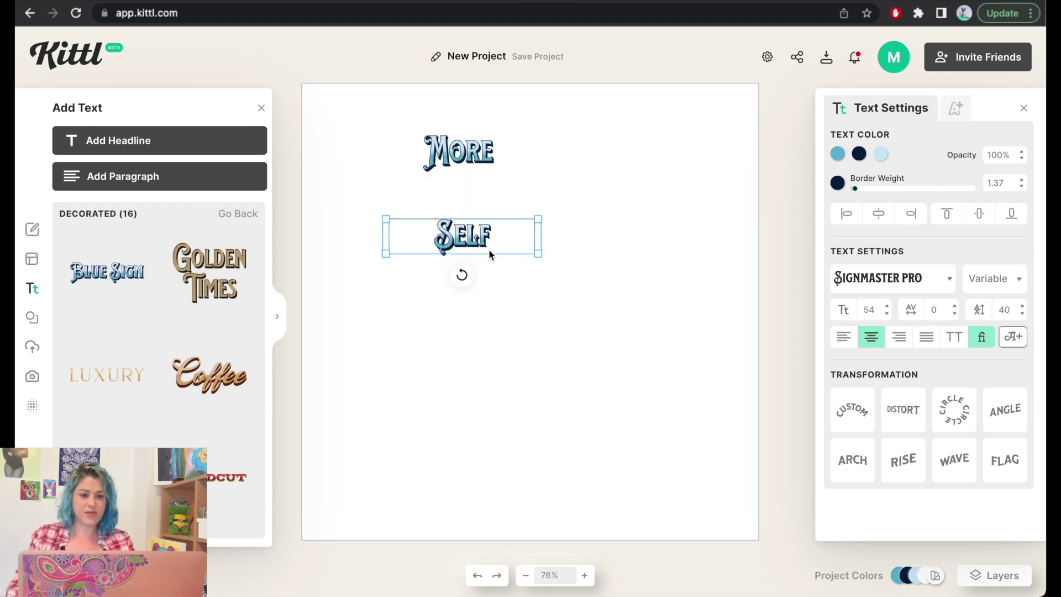
Place a copy of the "Self" text directly below it and reword the copy as "Love"
mouse_move(459, 237)
left_mouse_down()
mouse_move(461, 200)
mouse_move(461, 250)
left_mouse_up()
double_click(461, 250)
key("ctrl+a")
type("Love")
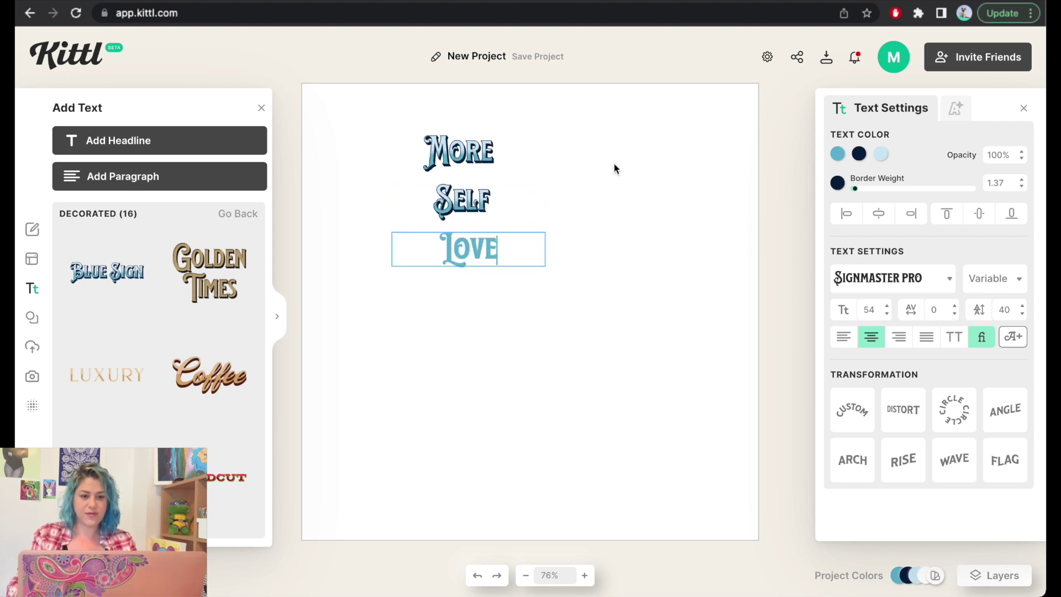
key("Escape")
Narrow the text boxes of "More" and "Self" to fit their words more closely
left_click(490, 149)
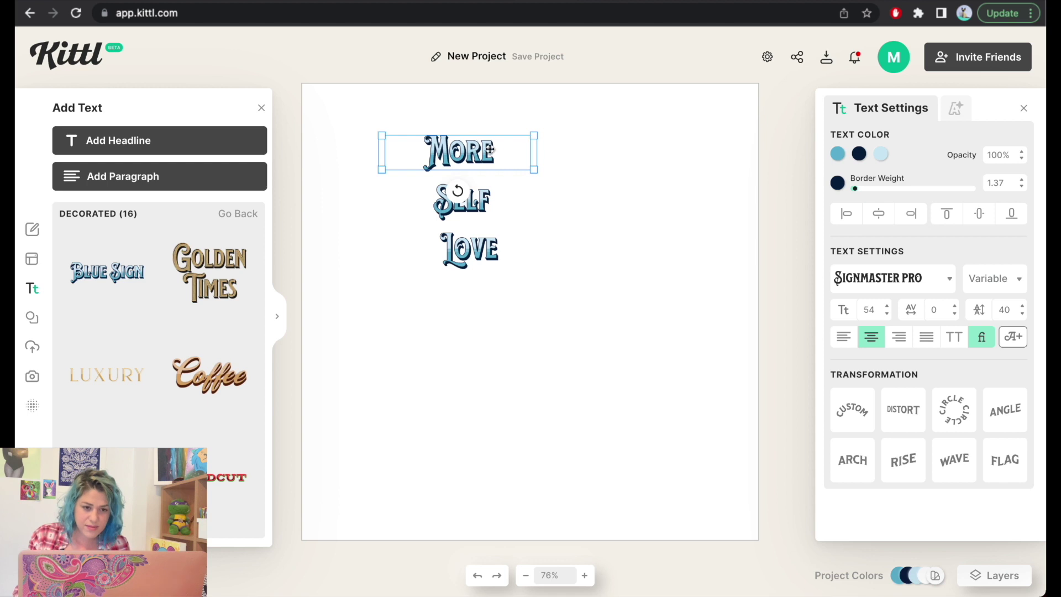
left_click_drag(535, 153, 472, 150)
left_click(428, 193)
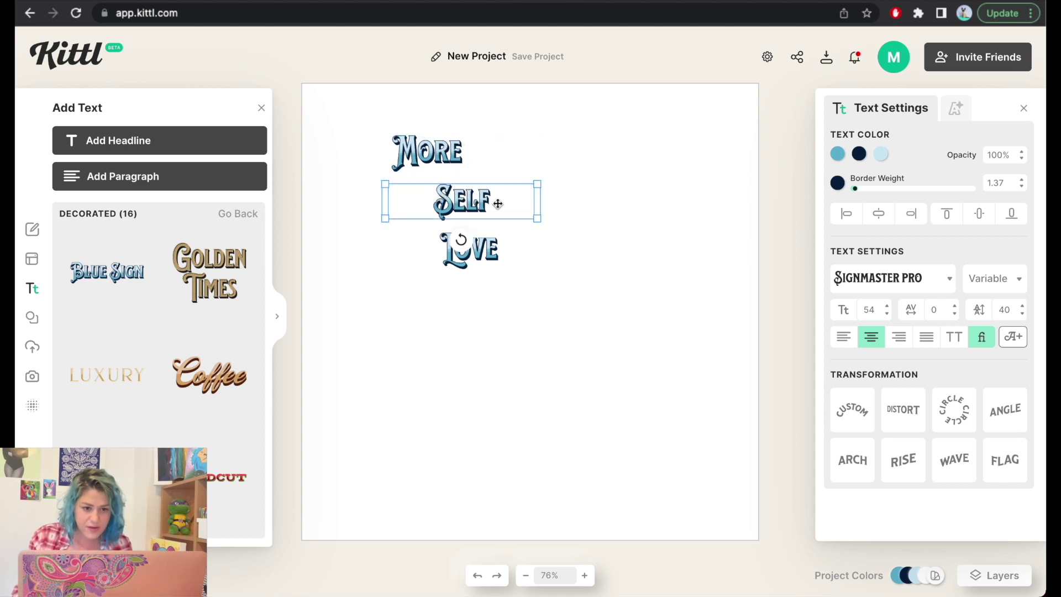
left_click_drag(539, 199, 464, 199)
Fit an enlarged "Love" beside "Self" and nestle "More" just above and to the left of "Self"
left_click(478, 252)
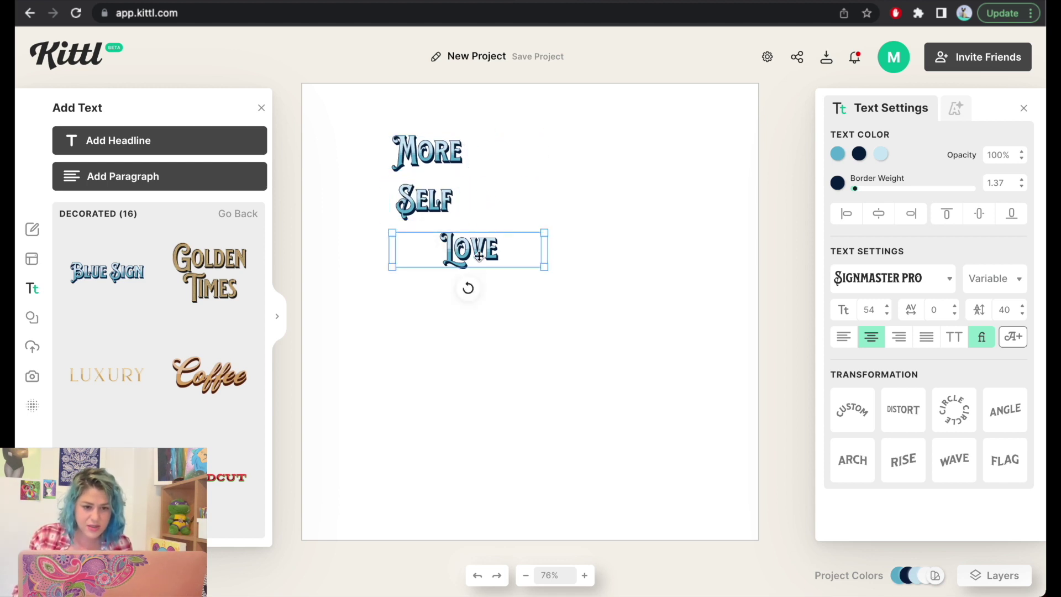
left_click_drag(542, 250, 520, 217)
left_click(542, 177)
left_click_drag(420, 149, 397, 163)
Enlarge "More Self Love" as one selection and move it to the artboard's upper-left corner
left_click_drag(604, 243, 376, 148)
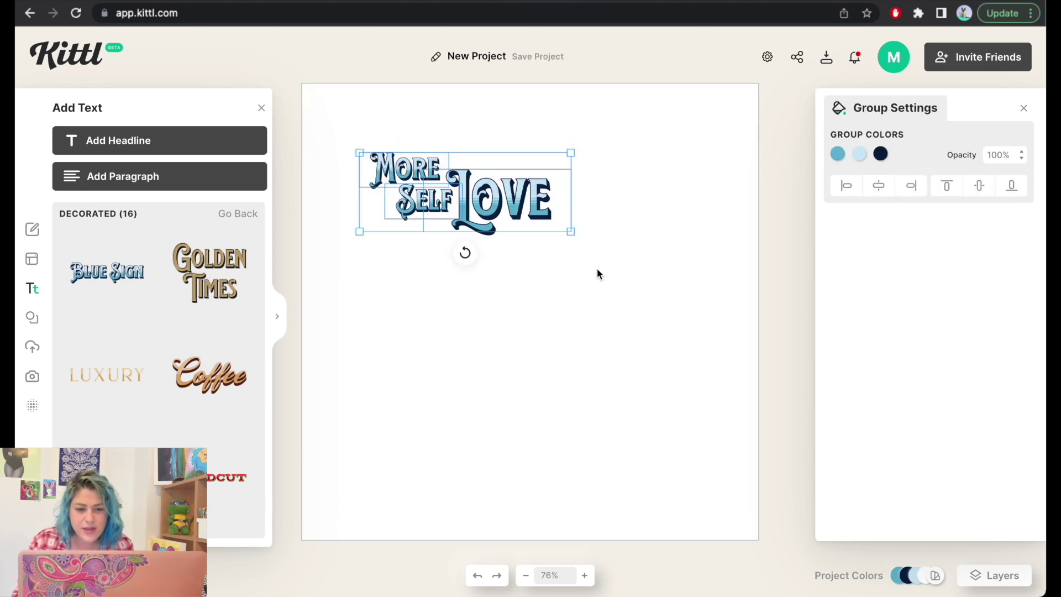
left_click_drag(573, 233, 628, 266)
left_click_drag(550, 223, 490, 170)
left_click(527, 301)
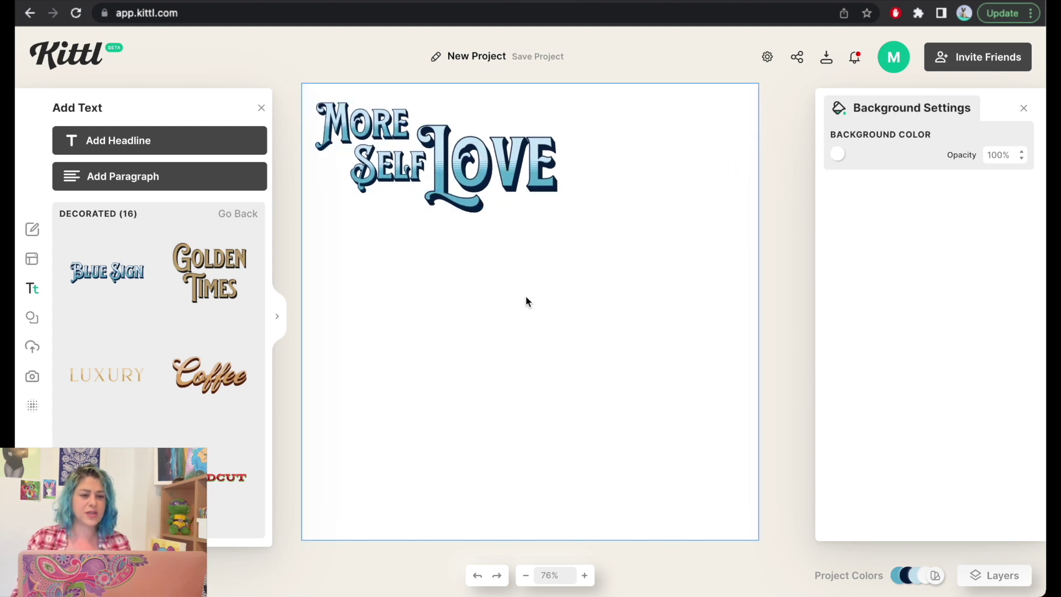
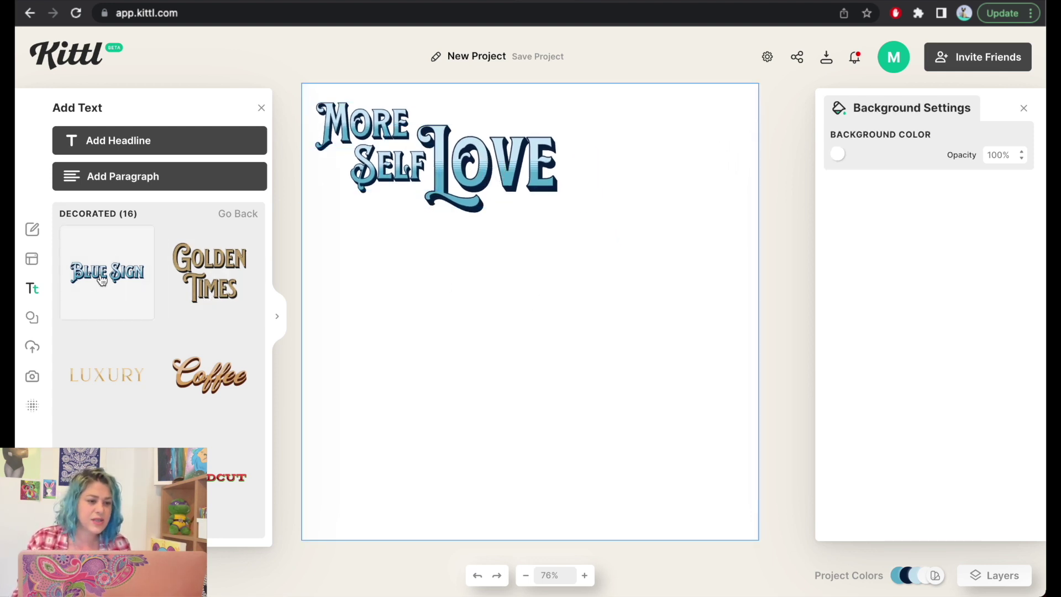
Add another Blue Sign decorated text and reword it as "I BELIEVE IN"
left_click(103, 280)
double_click(537, 316)
key("ctrl+a")
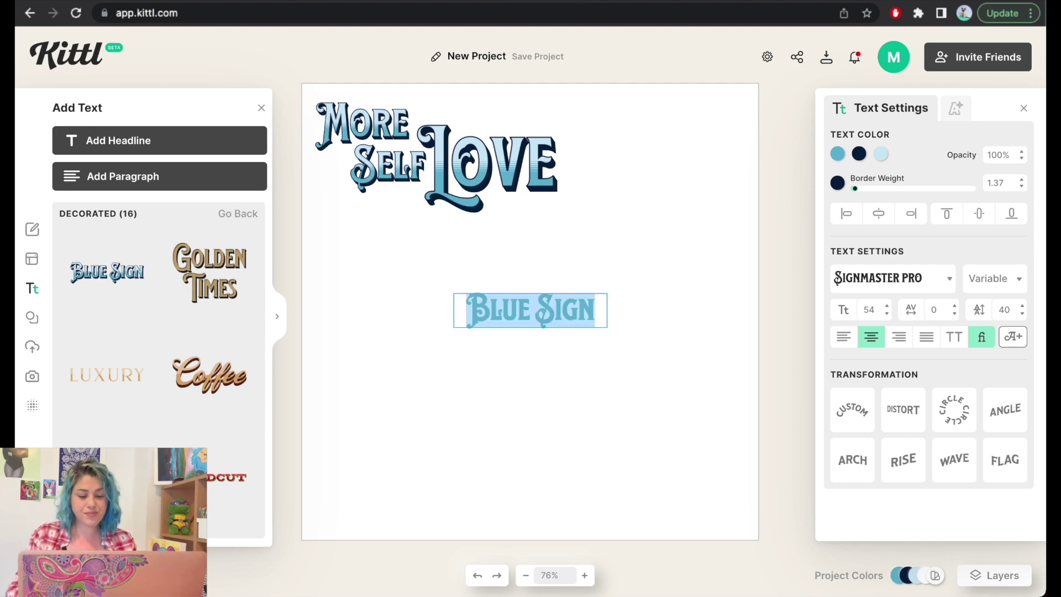
type("I BELIEVE IN")
key("Escape")
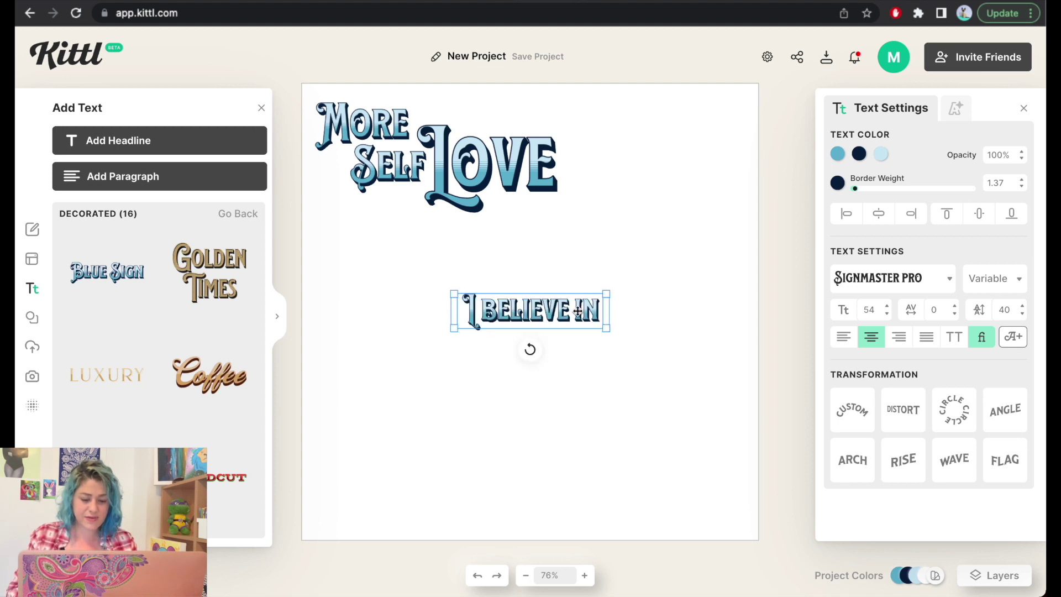
Duplicate "I BELIEVE IN" directly below itself and reword the copy as "ME"
left_click_drag(577, 311, 578, 361, "alt")
double_click(579, 361)
type("A IN")
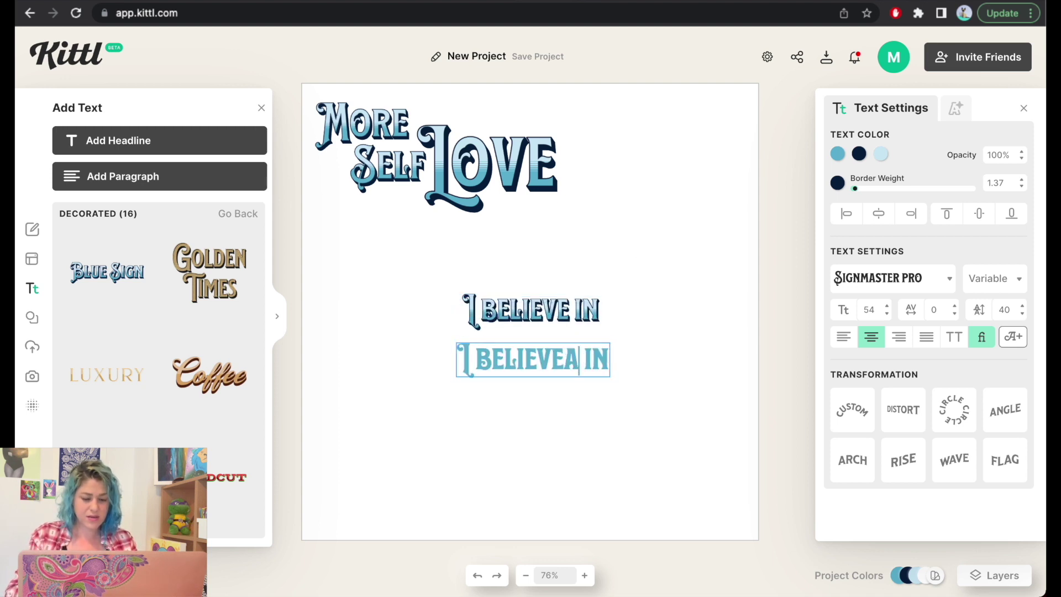
key("super+a")
type("MEW")
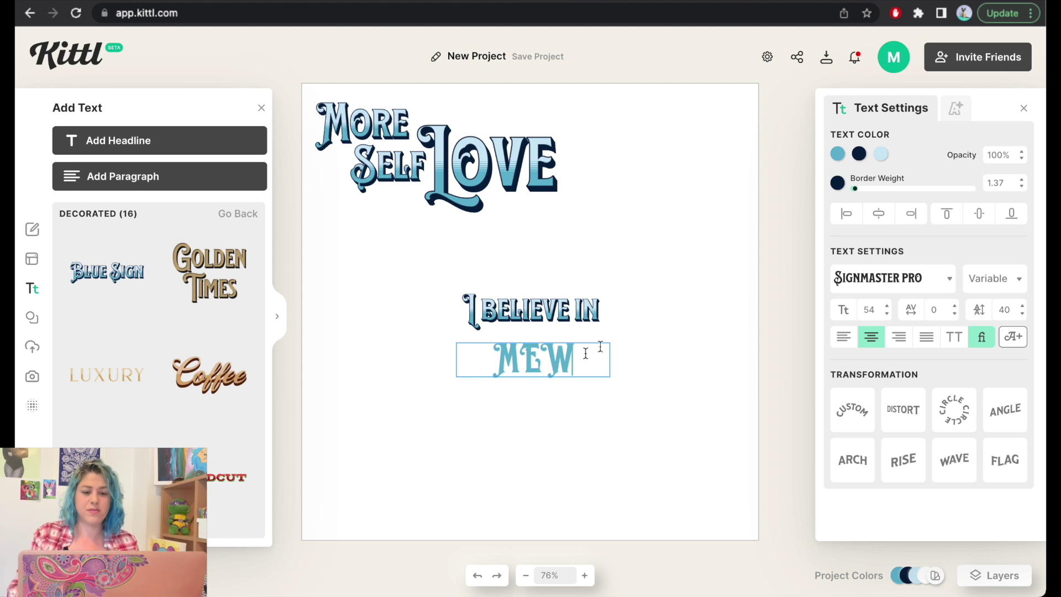
key("BackSpace")
key("Escape")
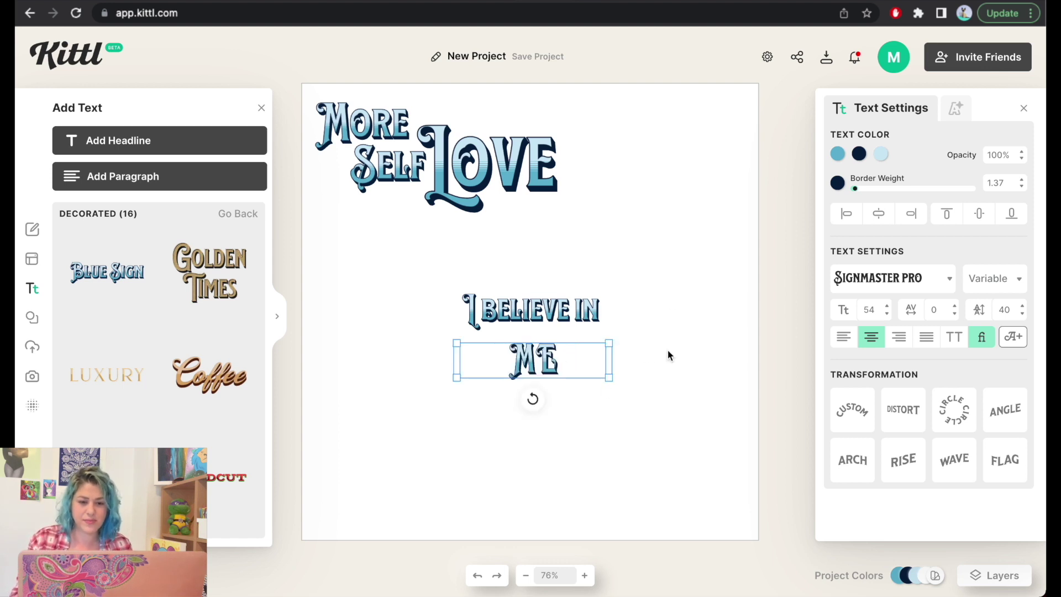
Enlarge "ME" to a font size of about 159 and move it up snugly beneath "I BELIEVE IN"
left_click_drag(609, 361, 644, 433)
left_click(656, 387)
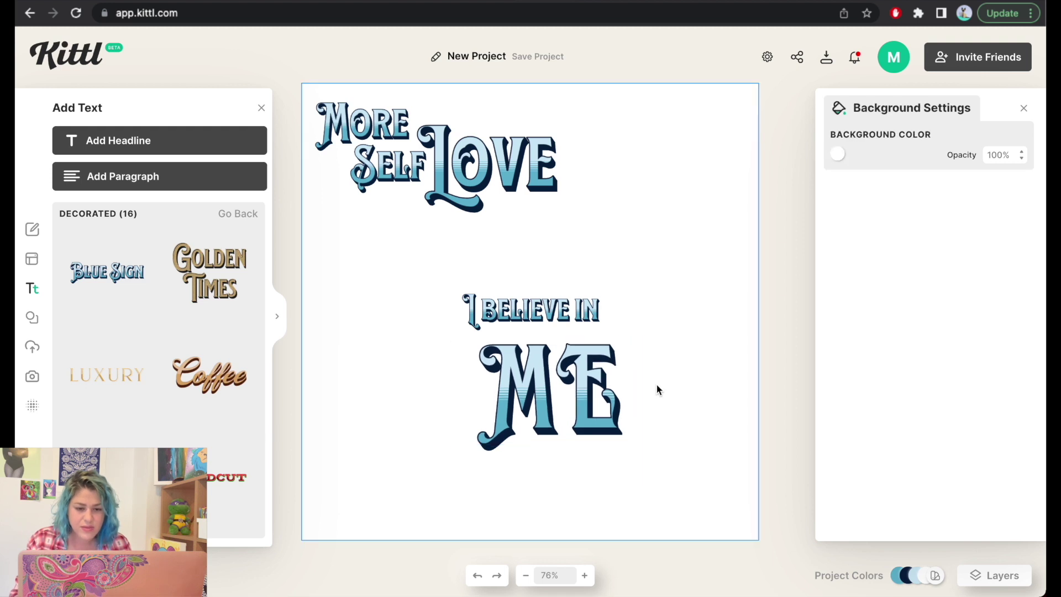
left_click(566, 382)
left_click_drag(566, 383, 579, 371)
left_click(637, 335)
left_click_drag(663, 281, 624, 232)
left_click(601, 358)
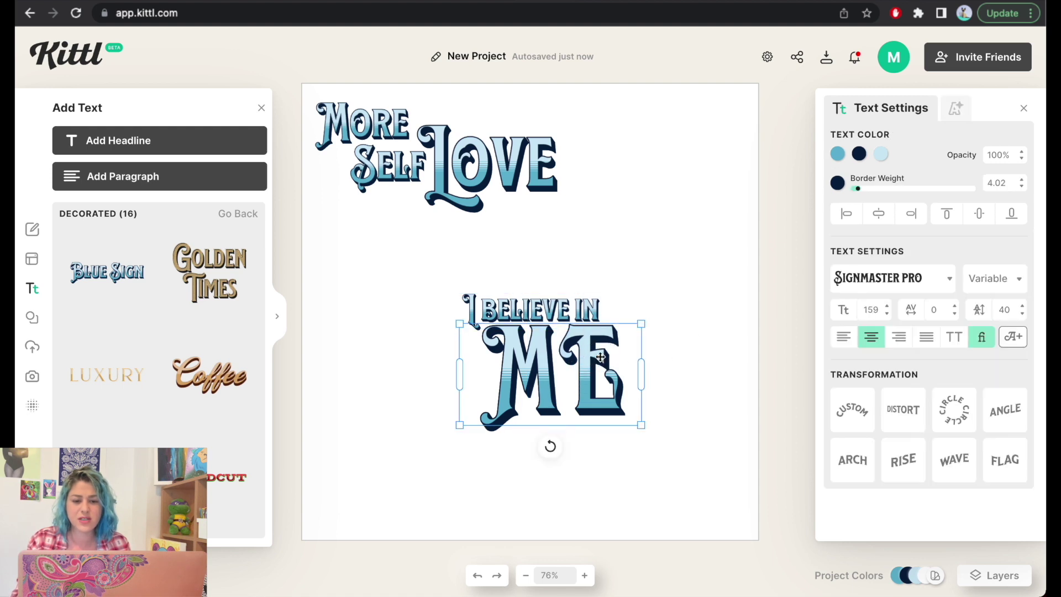
Move "I BELIEVE IN" and "ME" together to the artboard's upper-right corner, beside "More Self Love"
left_click_drag(721, 507, 509, 305)
left_click_drag(536, 351, 651, 154)
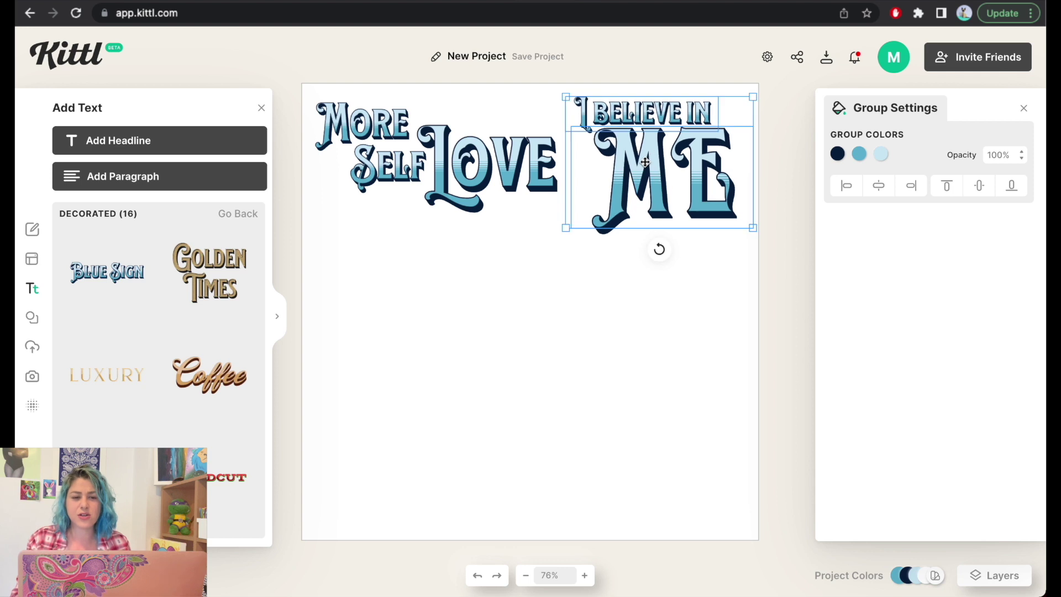
left_click(588, 341)
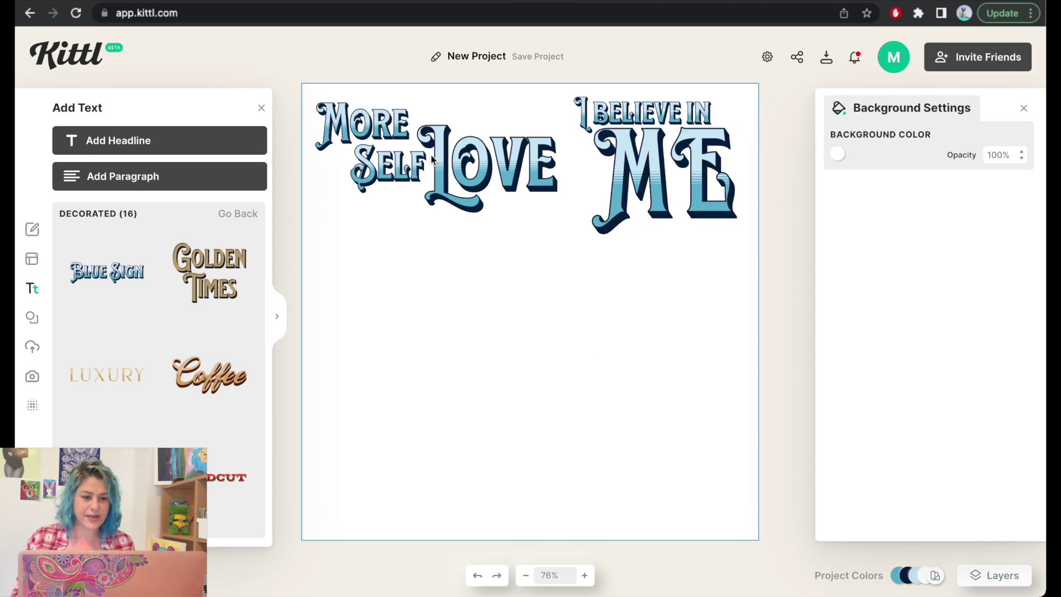
Reword a copy of "ME" below "More Self Love" as "TODAY" and shrink it to a font size of about 53
left_click(661, 162)
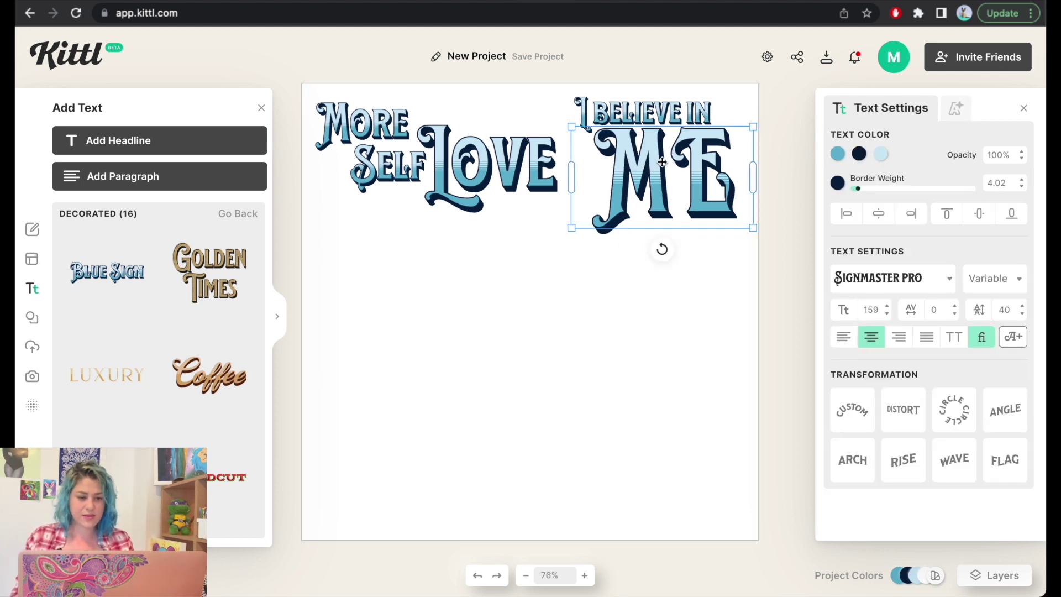
type("tTODAY")
left_click(510, 329)
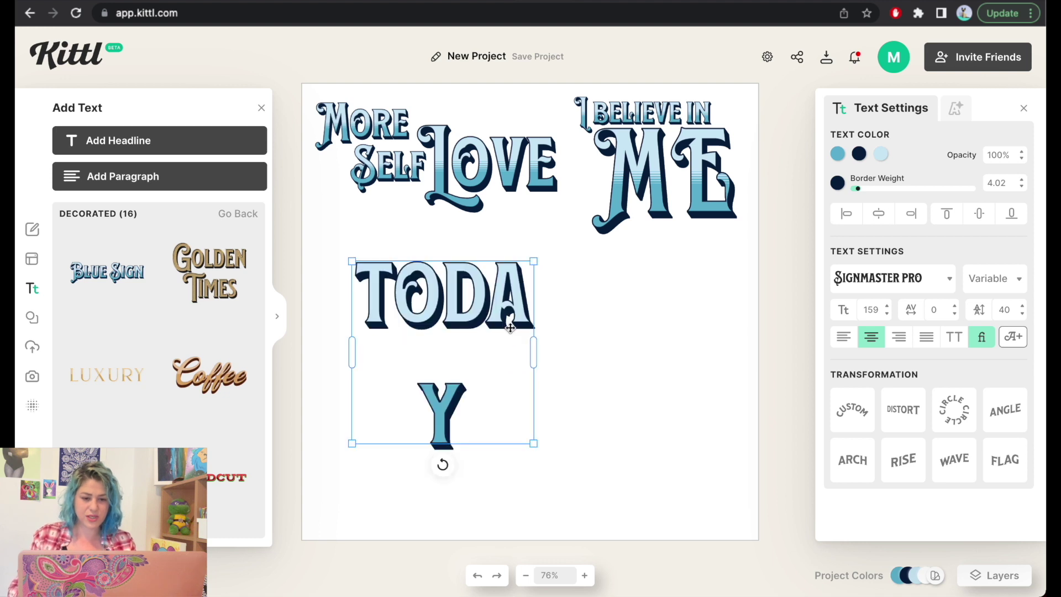
left_click_drag(534, 444, 386, 339)
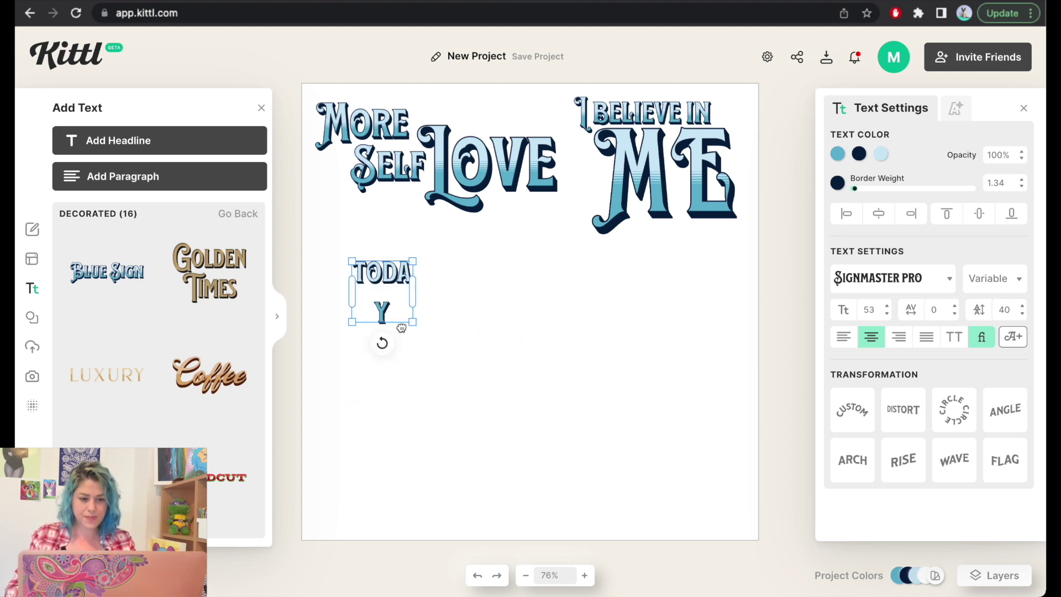
Widen the "TODAY" text box and extend its wording to "TODAY IS A GREAT DAY"
left_click_drag(417, 291, 551, 298)
left_click(518, 285)
left_click(486, 272)
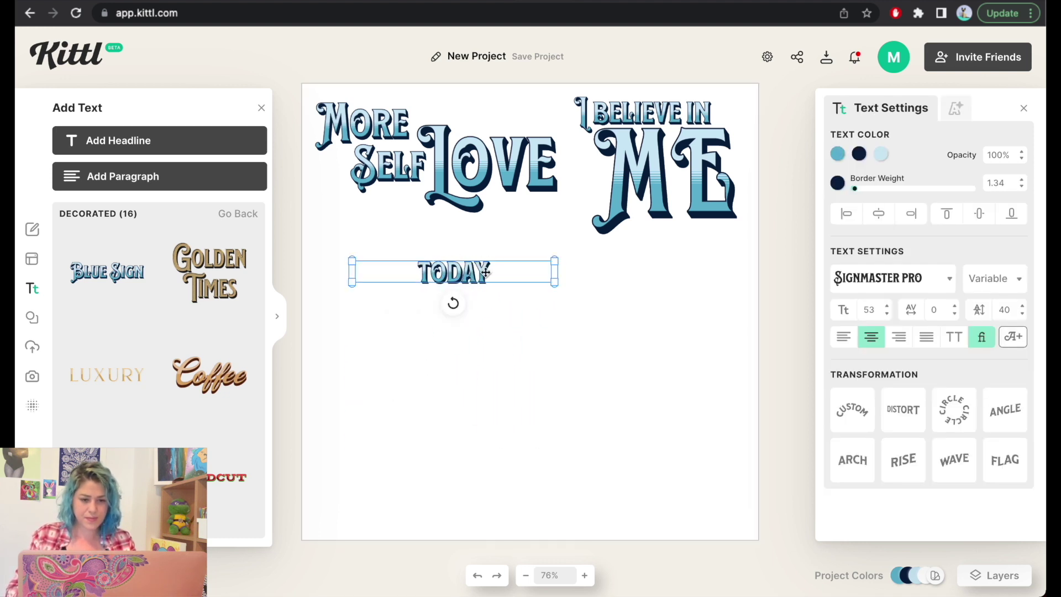
double_click(490, 275)
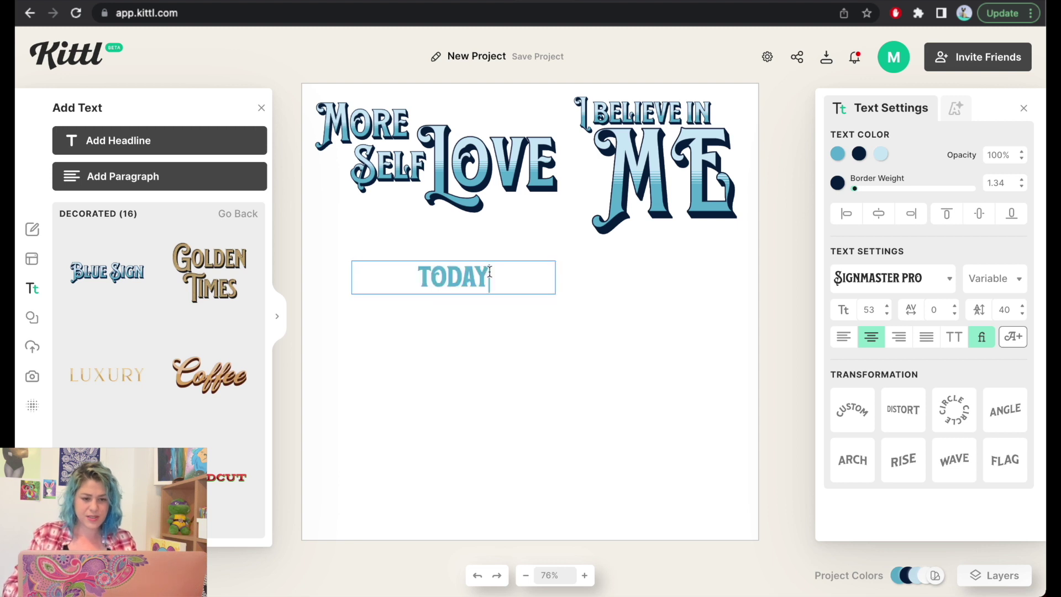
type("IS A GR")
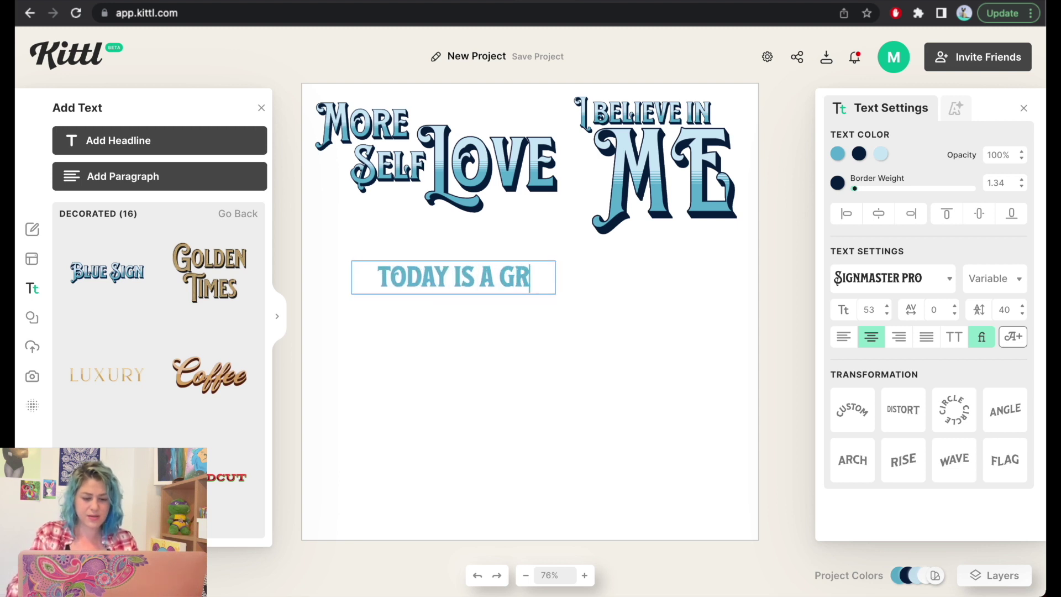
type("EAT DAY")
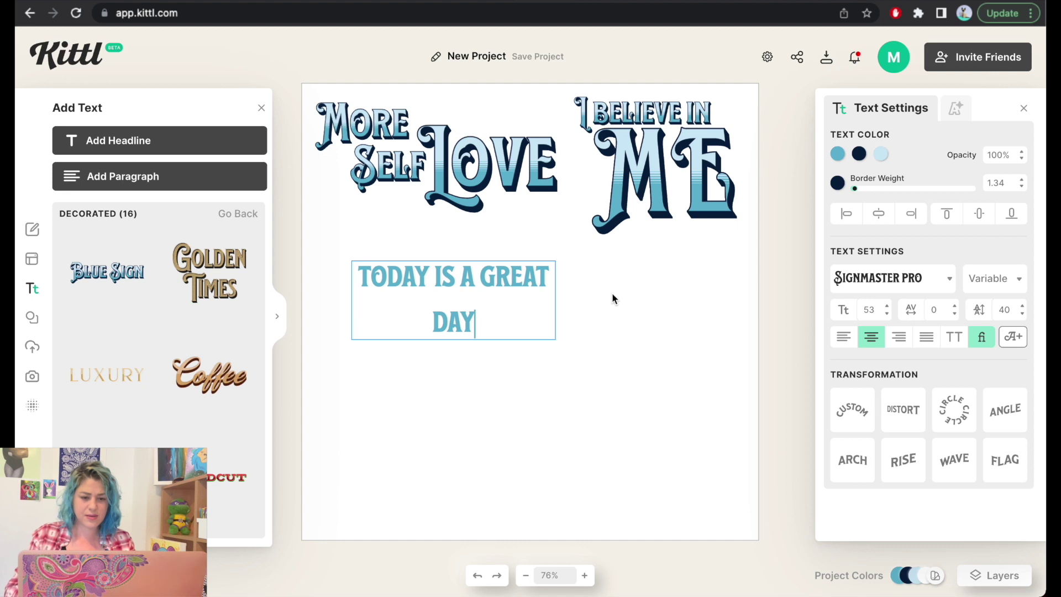
left_click(556, 305)
left_click(492, 301)
left_click(520, 276)
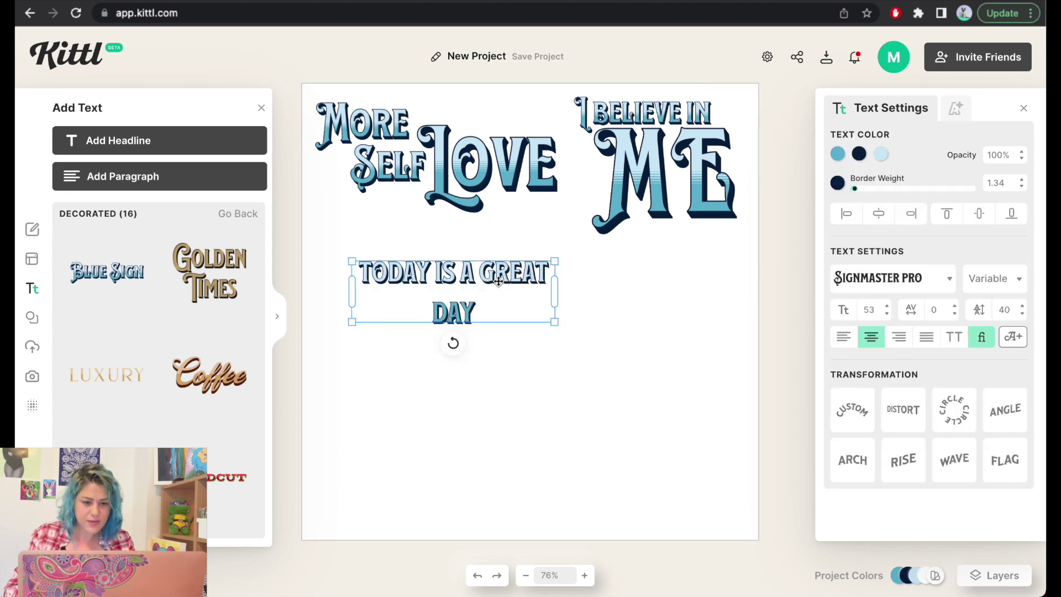
Remove the final word "DAY" so the line reads "TODAY IS A GREAT"
double_click(473, 314)
key("BackSpace")
key("BackSpace")
key("BackSpace")
key("BackSpace")
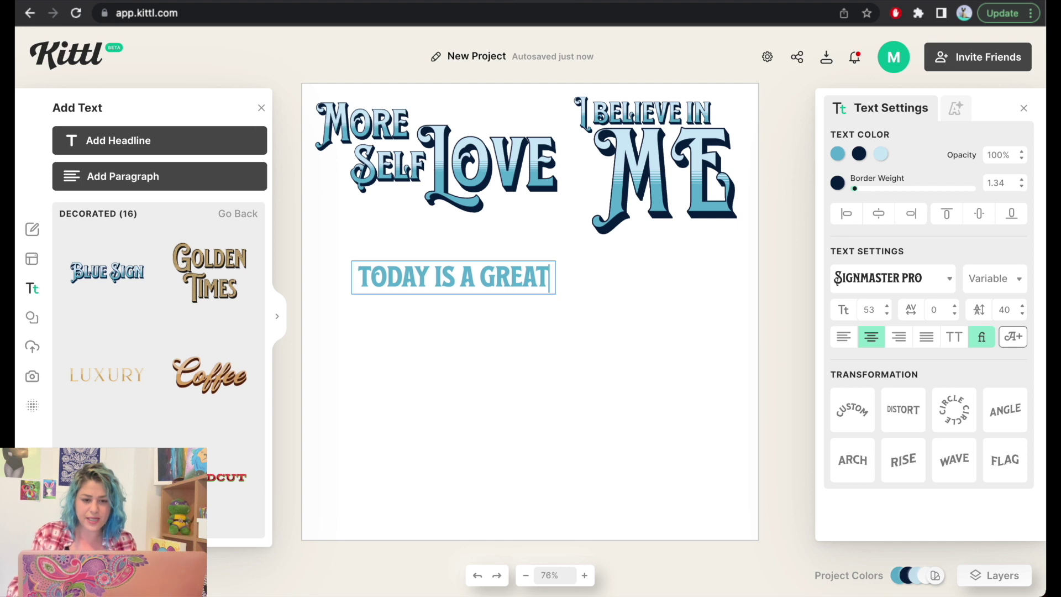
left_click(605, 321)
Place a copy of the large "ME" beneath "TODAY IS A GREAT", reword it as "DAY" and center it under the line
left_click(663, 177)
left_click_drag(663, 177, 425, 332)
double_click(390, 331)
key("ctrl+a")
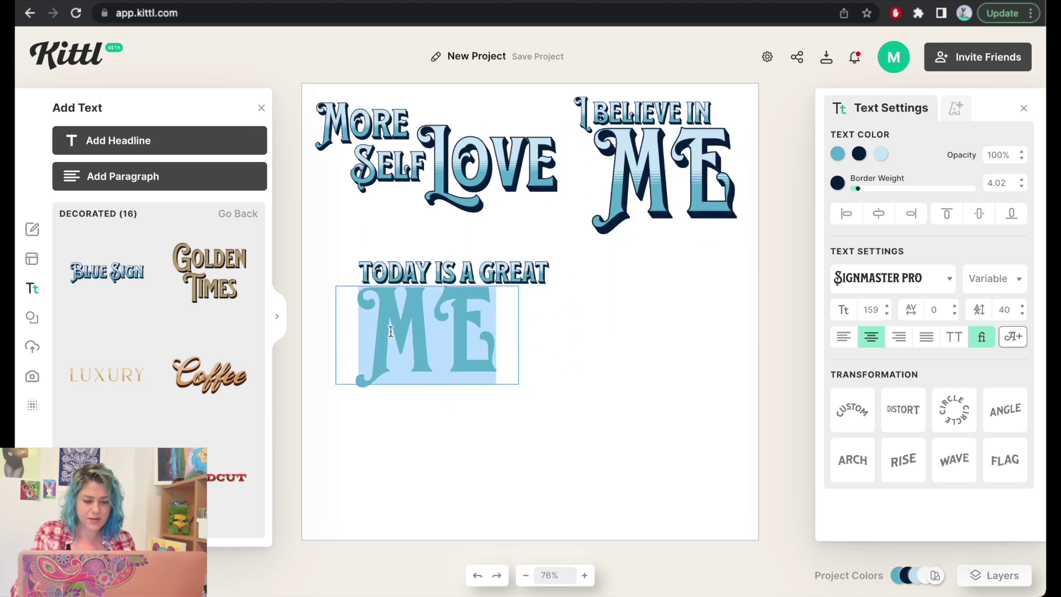
type("DAT")
left_click(546, 315)
double_click(480, 320)
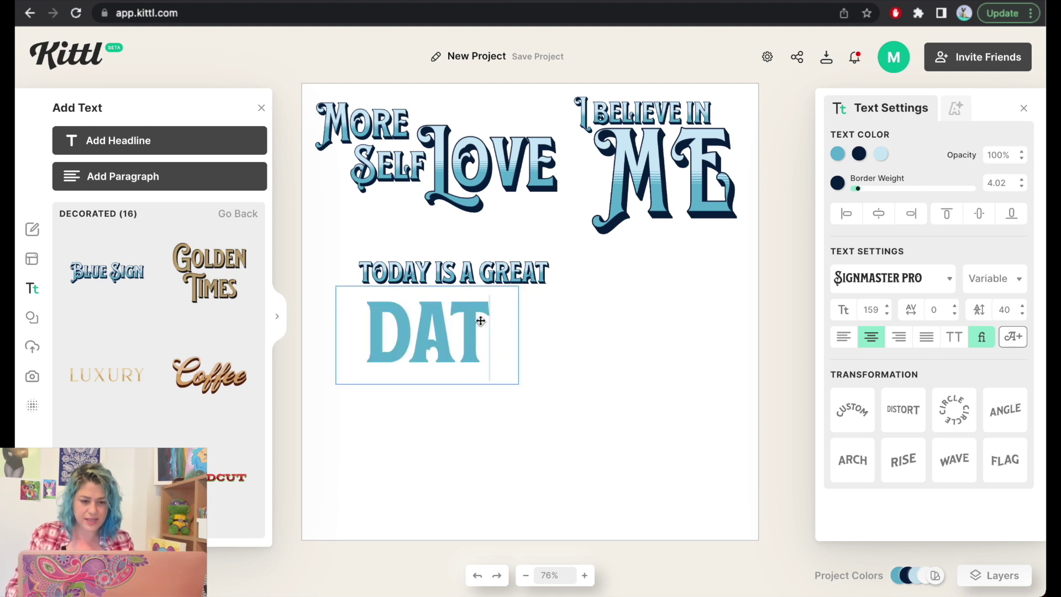
key("BackSpace")
type("Y")
left_click(618, 330)
left_click_drag(431, 332, 453, 332)
Duplicate "TODAY IS A GREAT" below "DAY" and reword the copy as "TO GET THINGS"
left_click(457, 266)
left_click_drag(457, 266, 454, 386)
double_click(455, 381)
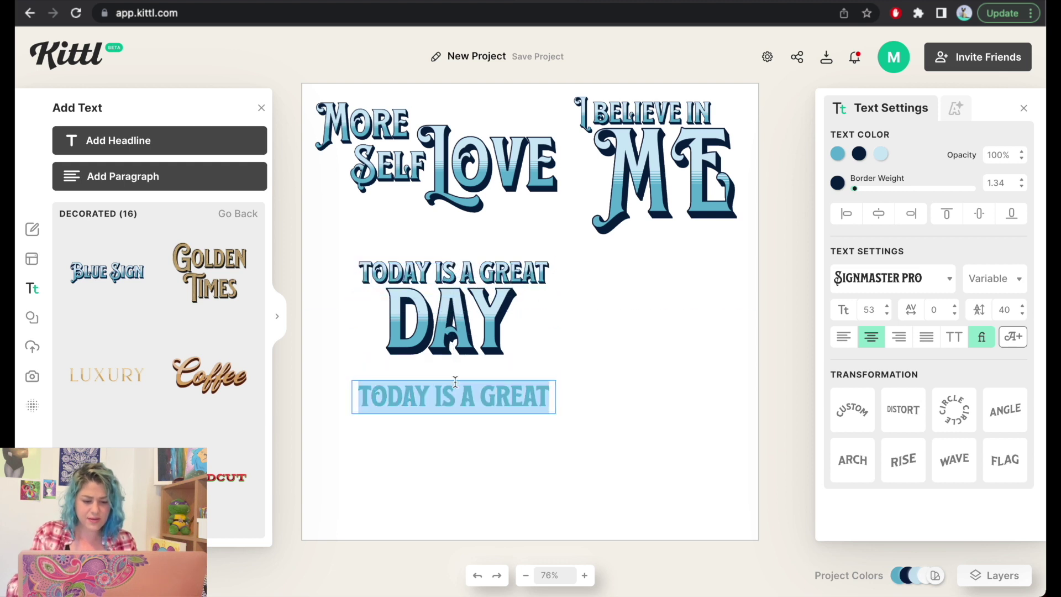
type("TO GET THINGS")
left_click(479, 329)
Duplicate "DAY" below "TO GET THINGS", reword the copy as "DONE" and widen its box to fit on one line
left_click(468, 329)
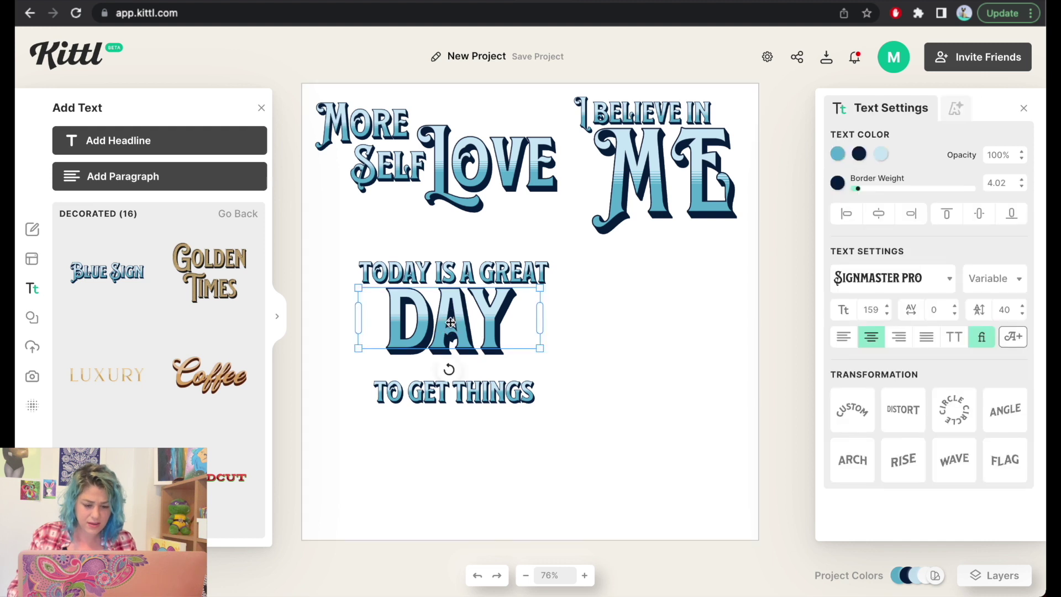
key("ctrl+d")
double_click(469, 455)
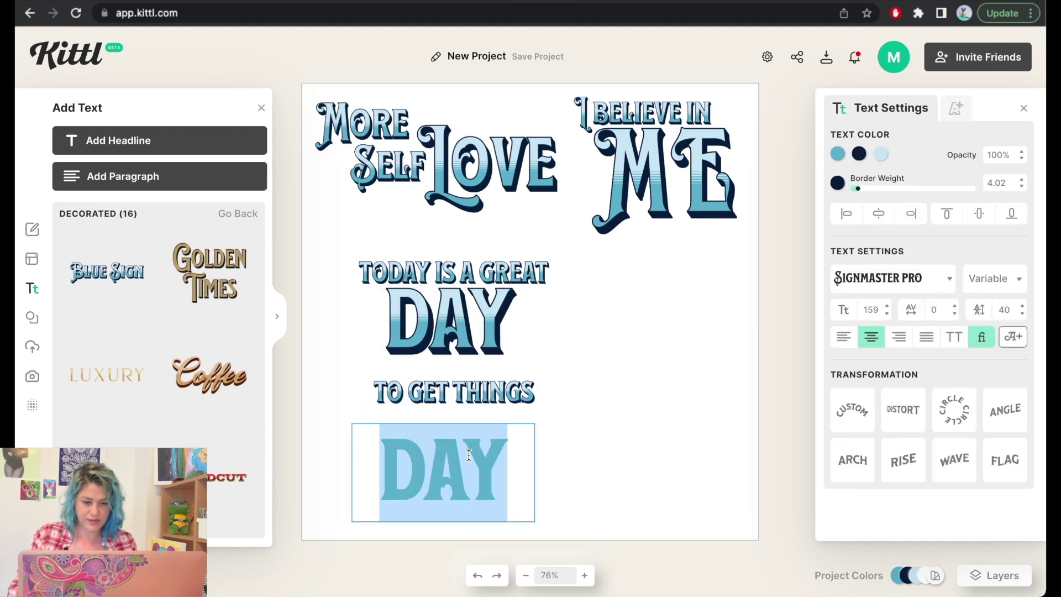
type("DONE")
key("Escape")
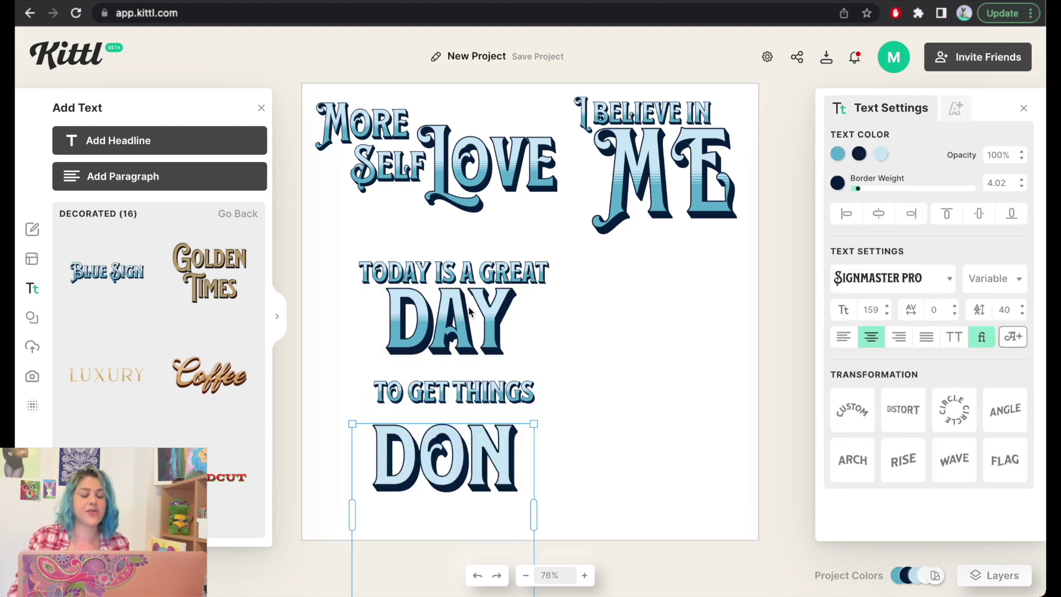
left_click_drag(536, 513, 582, 511)
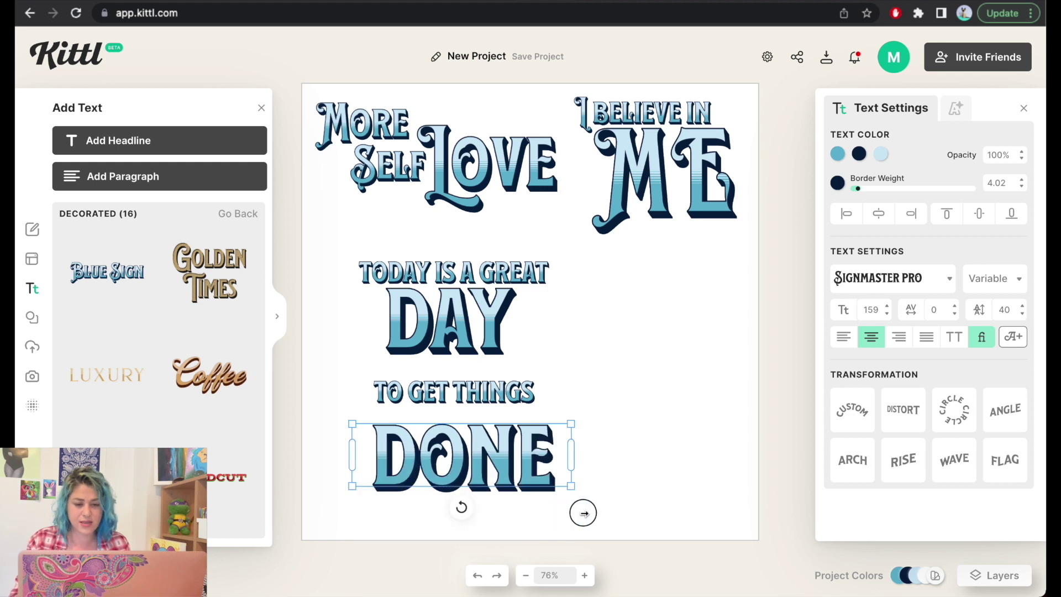
left_click(587, 376)
Stack the four lines of "TODAY IS A GREAT DAY TO GET THINGS DONE" tightly together near the artboard's left edge
left_click_drag(452, 273, 413, 292)
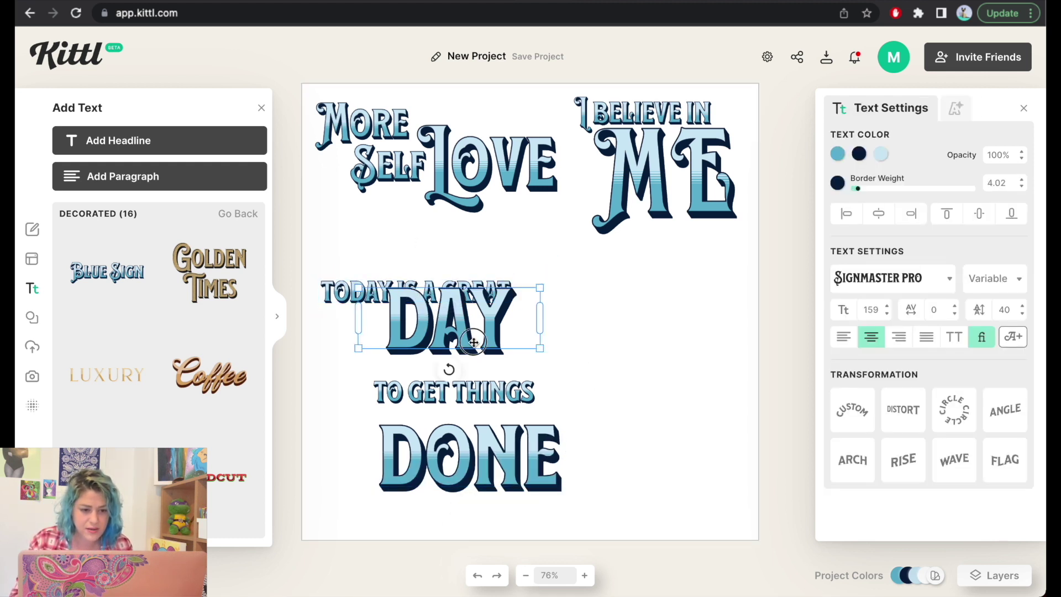
left_click_drag(473, 342, 429, 362)
left_click_drag(459, 397, 417, 397)
left_click_drag(487, 462, 434, 448)
left_click(566, 370)
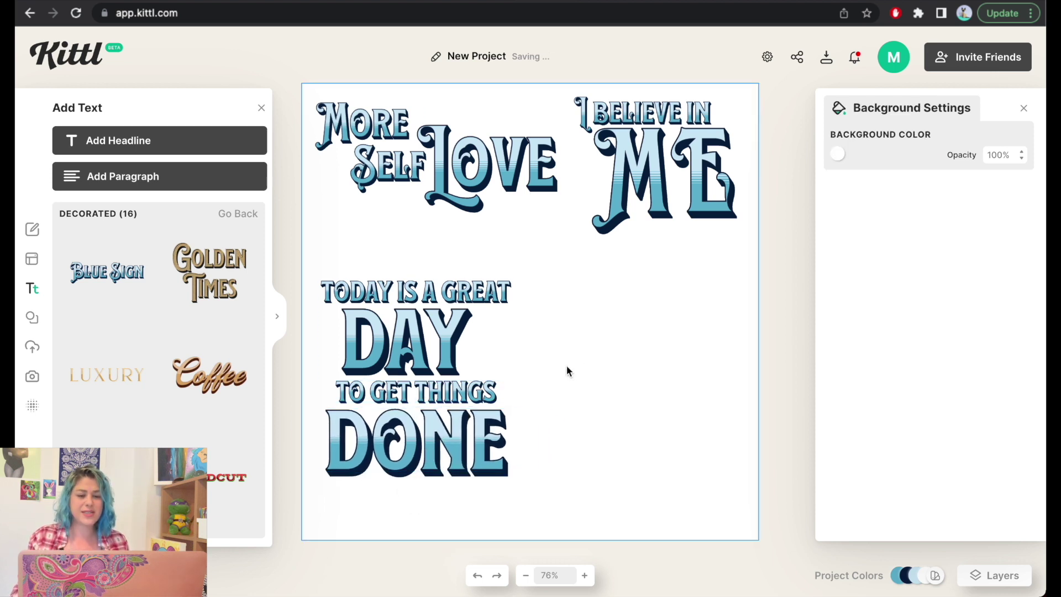
Search the elements for "heart" and add the tattoo-style heart with a blue banner and green flowers
left_click(32, 318)
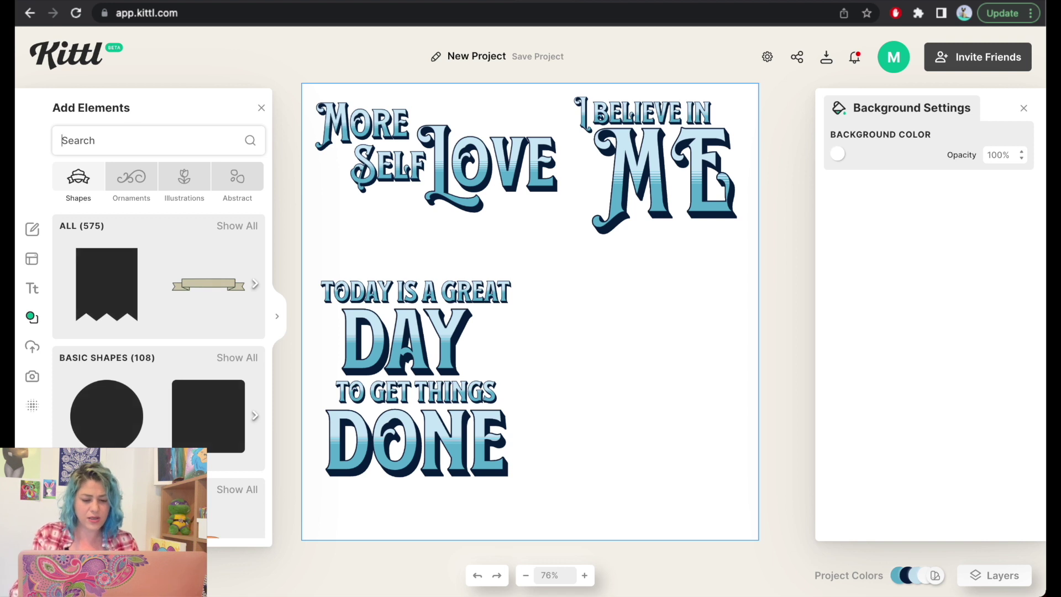
type("heart")
key("Return")
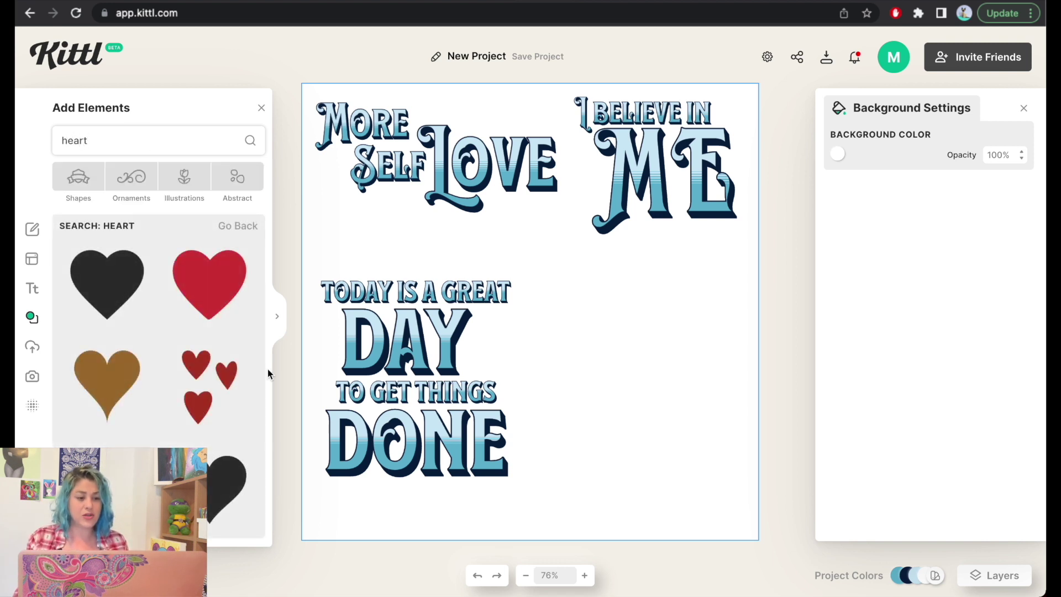
scroll(208, 272, "down", 3)
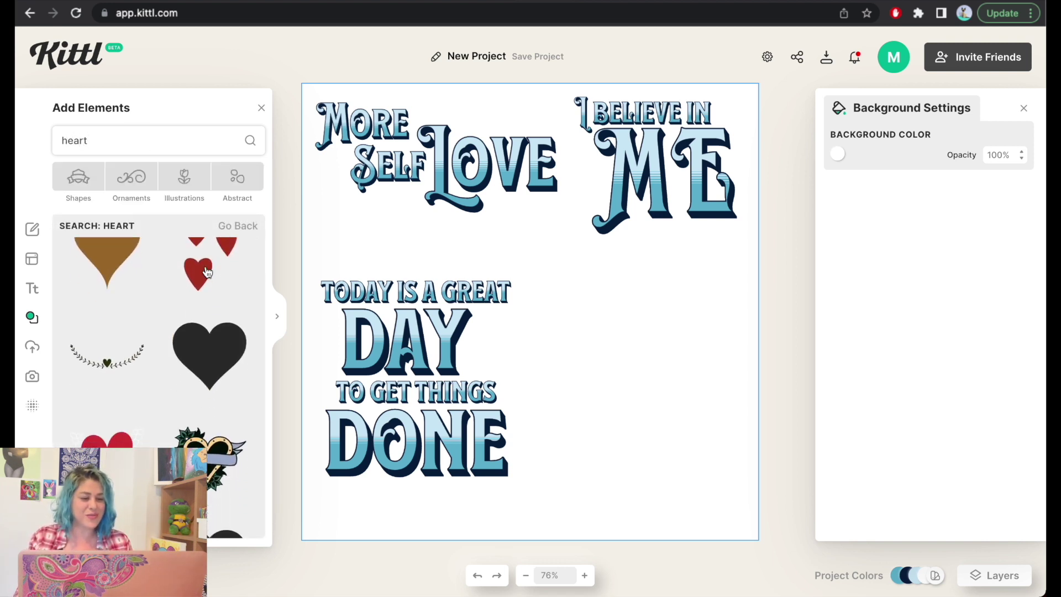
left_click(223, 441)
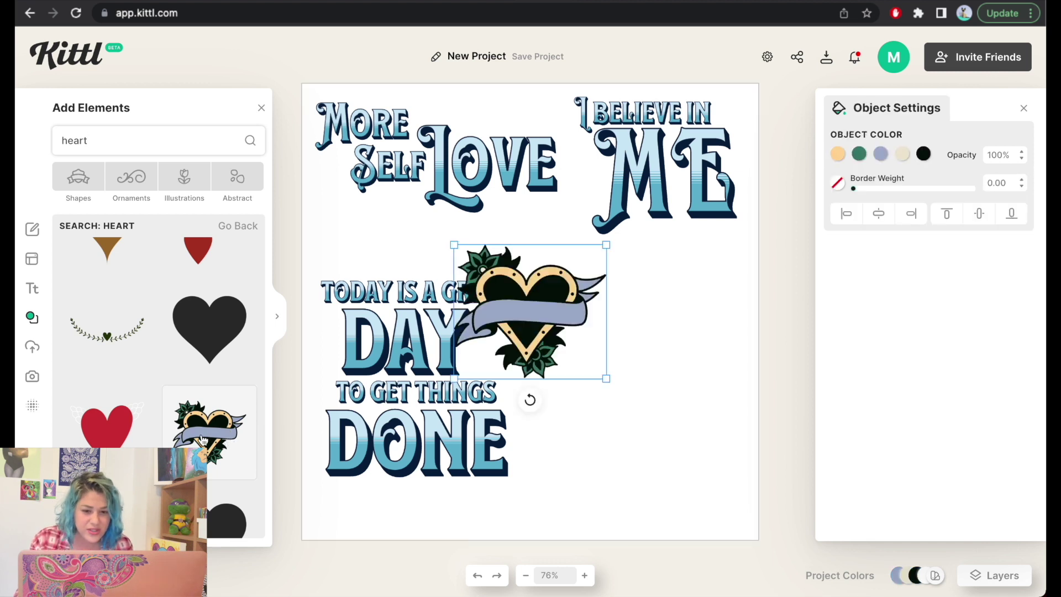
Move the banner heart to the artboard's lower-right corner and enlarge it to fill the space beside "DONE"
left_click_drag(552, 352, 690, 496)
left_click_drag(591, 388, 540, 329)
mouse_move(632, 406)
left_mouse_down()
mouse_move(647, 413)
mouse_move(637, 413)
left_mouse_up()
left_click(627, 292)
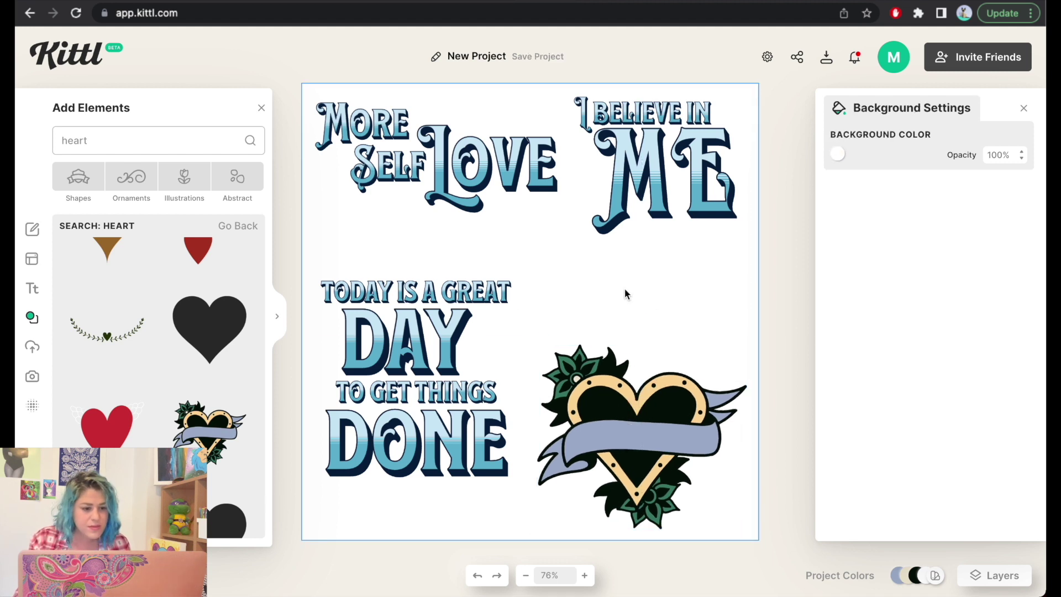
Look through the remaining heart elements for further illustrations that suit the sticker phrases
scroll(161, 388, "down", 5)
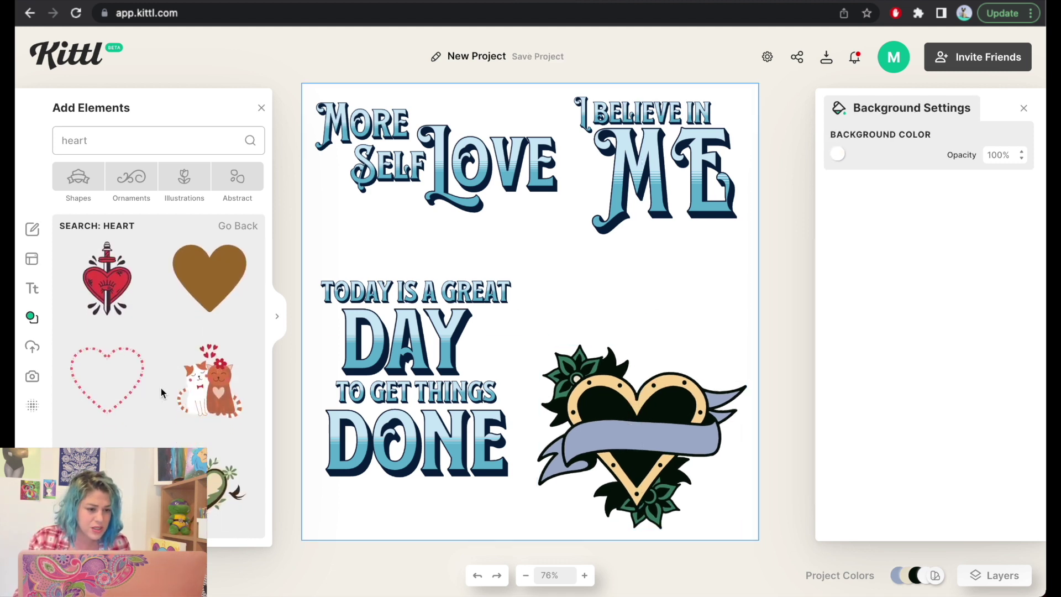
scroll(161, 388, "down", 10)
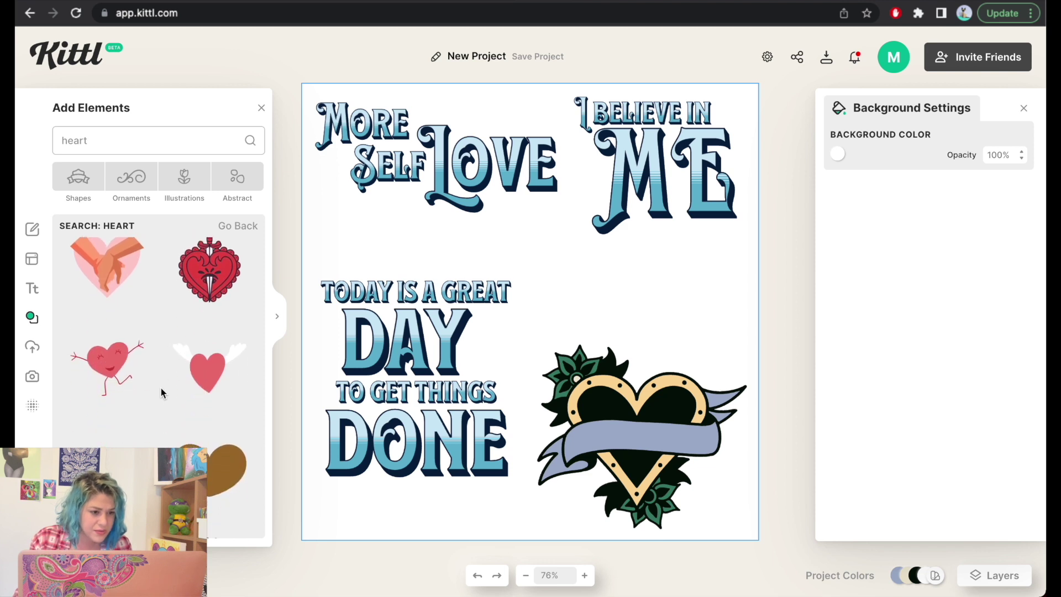
scroll(161, 388, "down", 2)
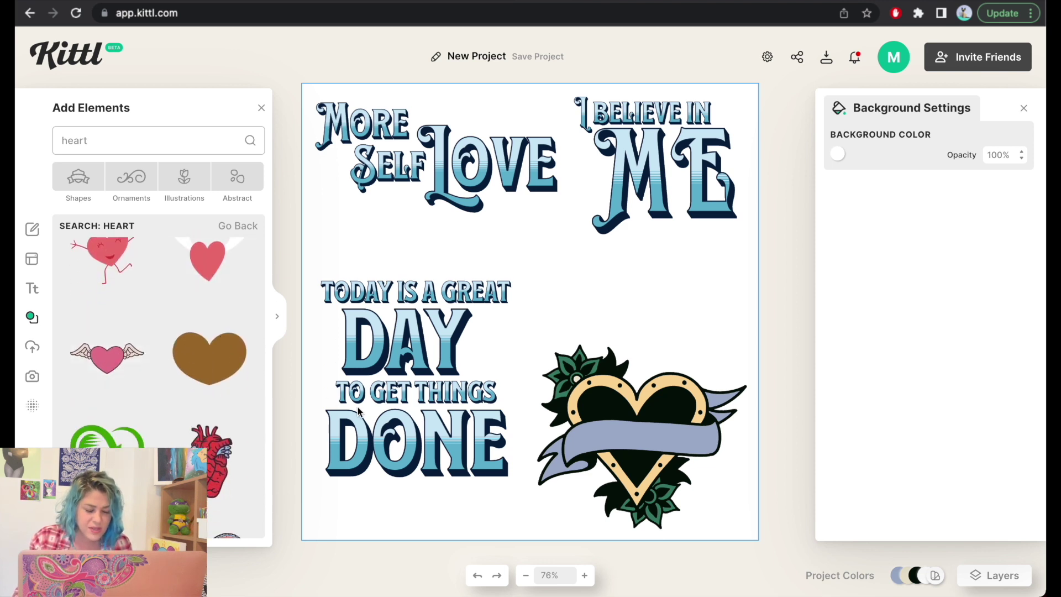
scroll(209, 402, "down", 4)
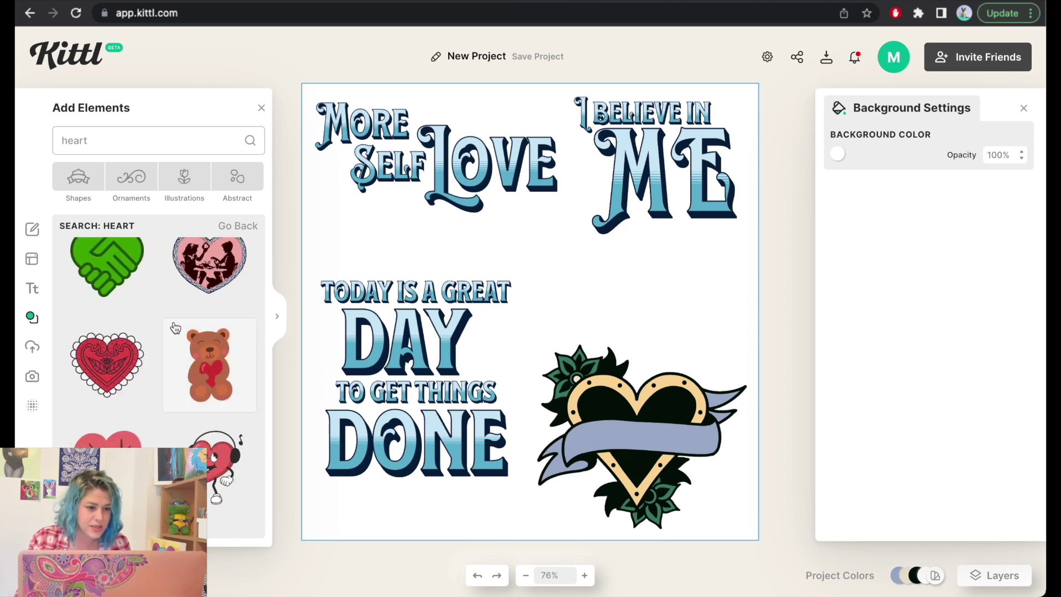
scroll(175, 328, "down", 10)
scroll(176, 327, "down", 10)
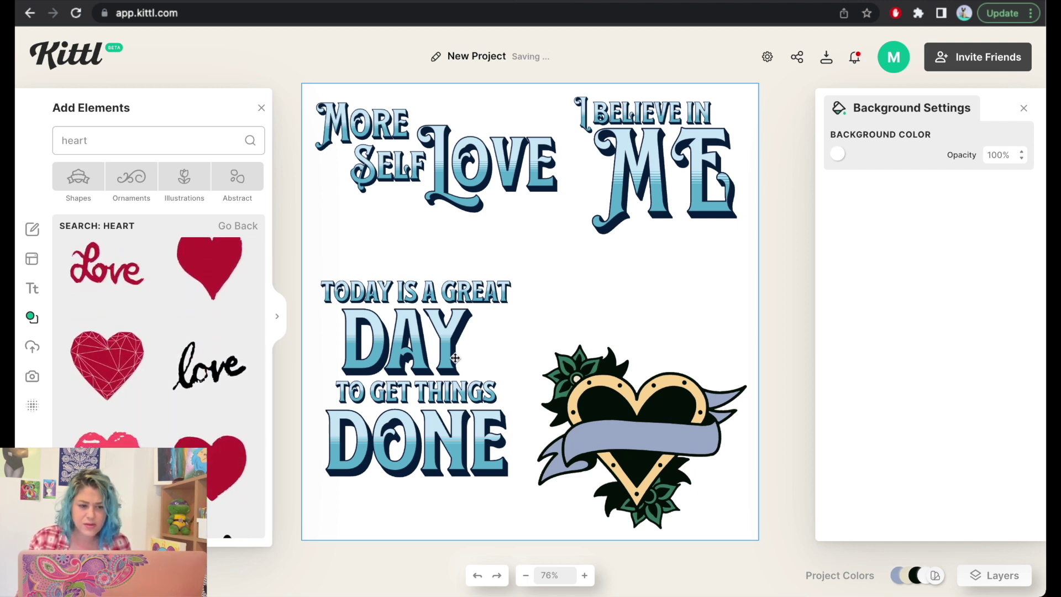
Duplicate the banner heart toward the artboard's upper middle and flip the copy horizontally
left_click(618, 443)
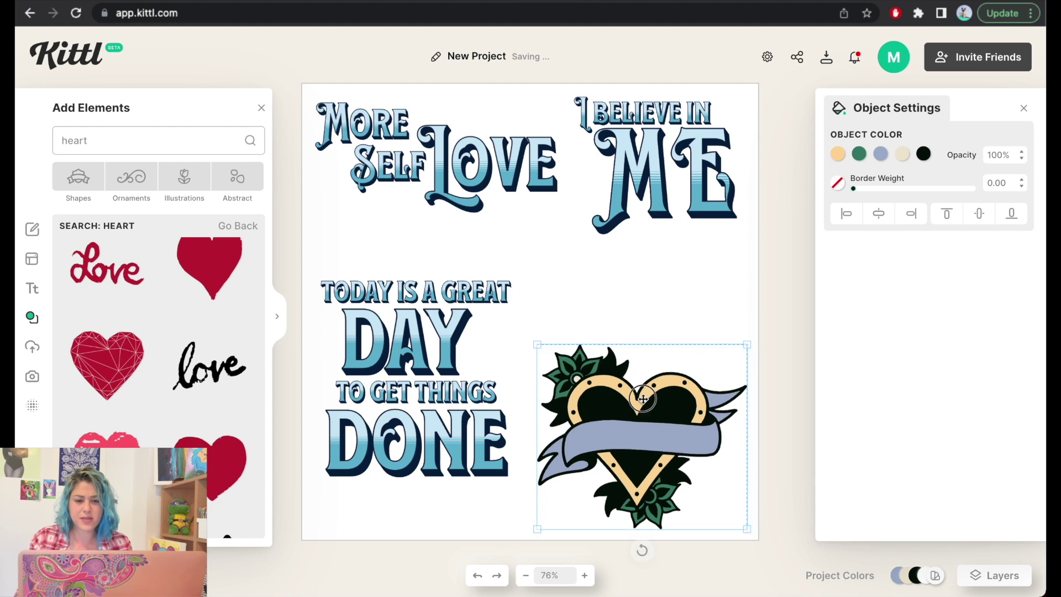
left_click_drag(617, 444, 519, 243, "alt")
right_click(552, 244)
left_click(602, 341)
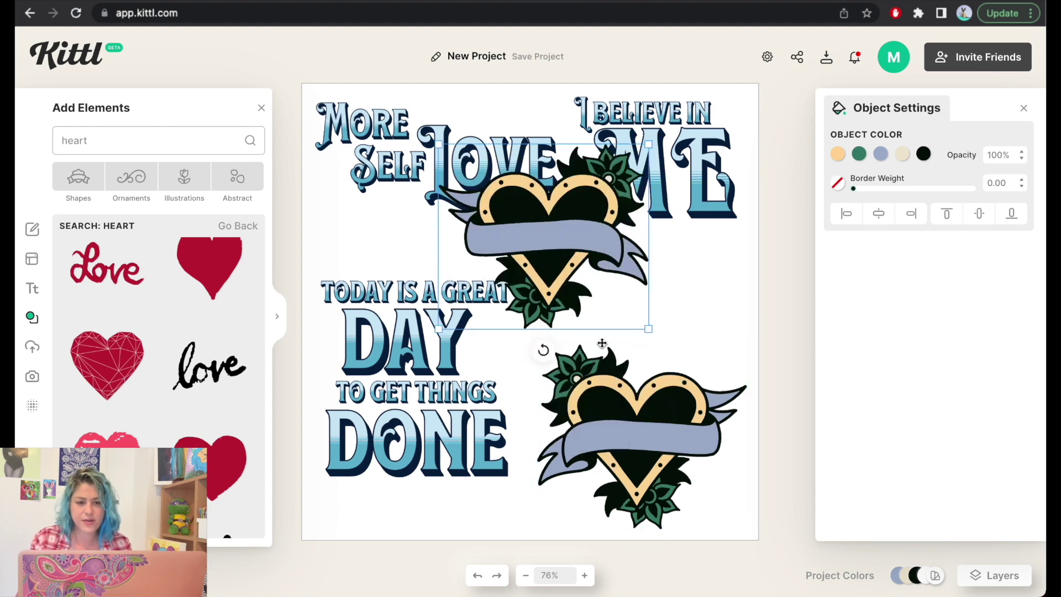
Move the original banner heart onto "More Self Love" and reorder its layer beneath the "More", "Self" and "Love" text
left_click(696, 277)
left_click_drag(675, 466, 449, 218)
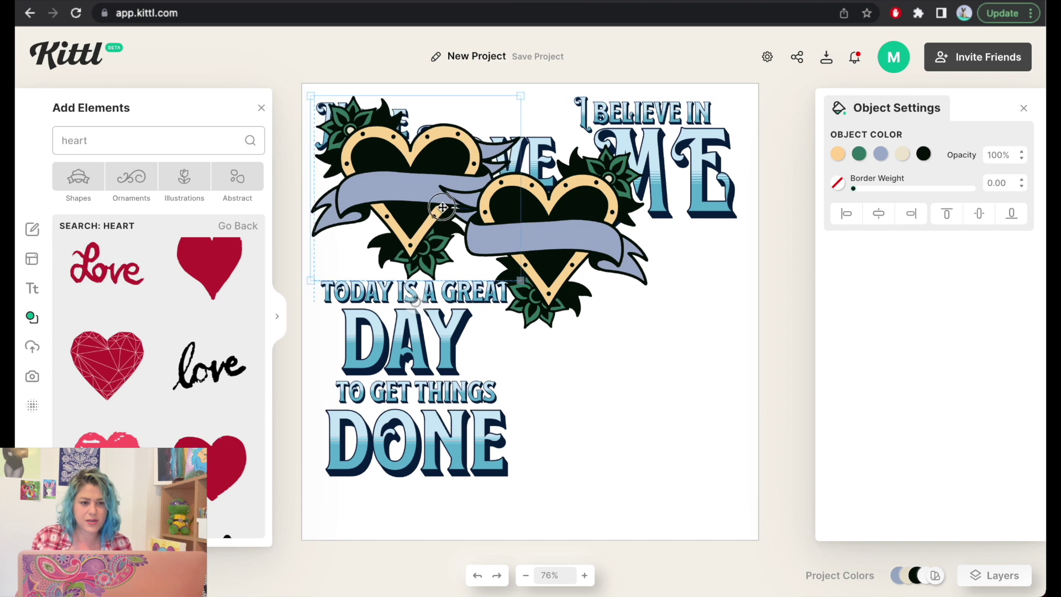
left_click(997, 579)
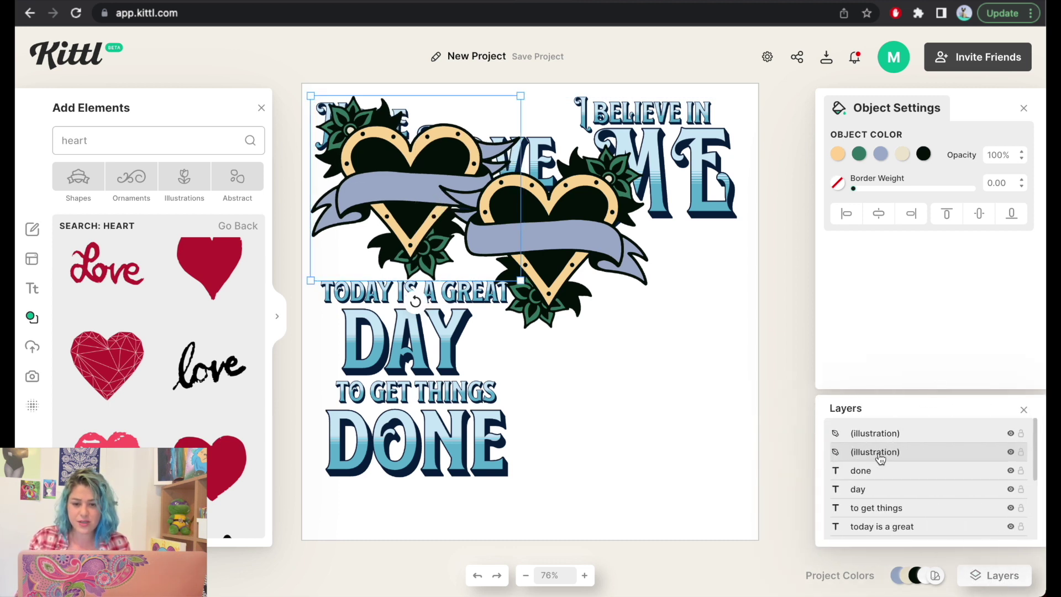
left_click_drag(883, 456, 882, 539)
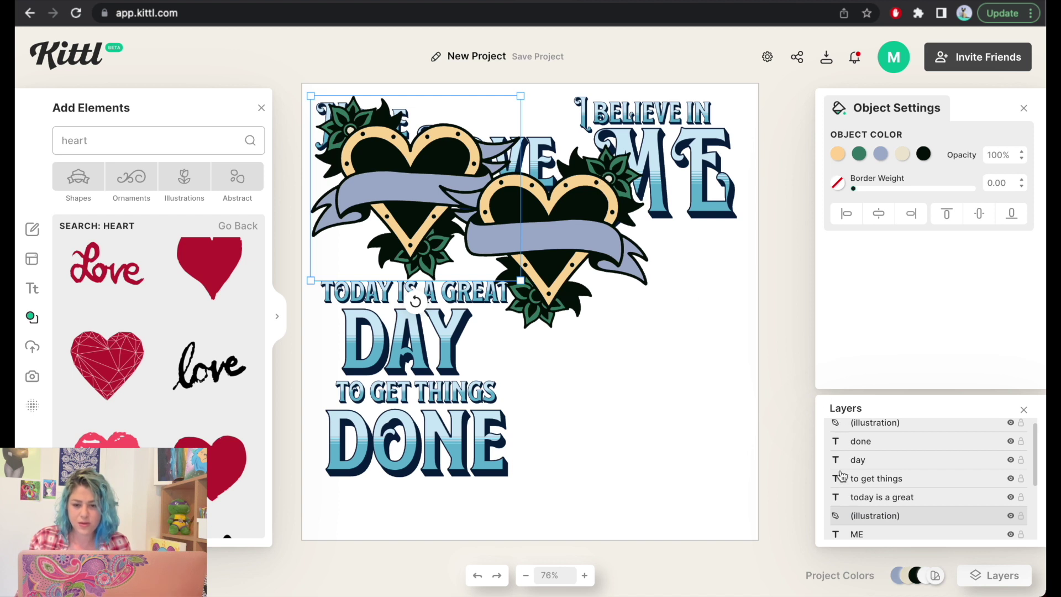
scroll(881, 504, "down", 3)
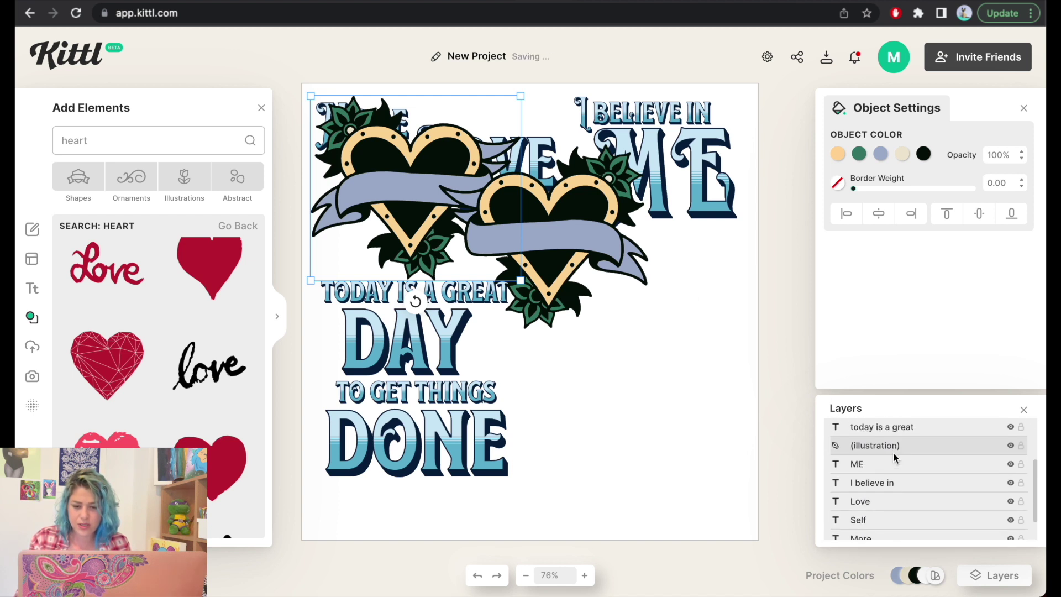
left_click_drag(873, 432, 878, 532)
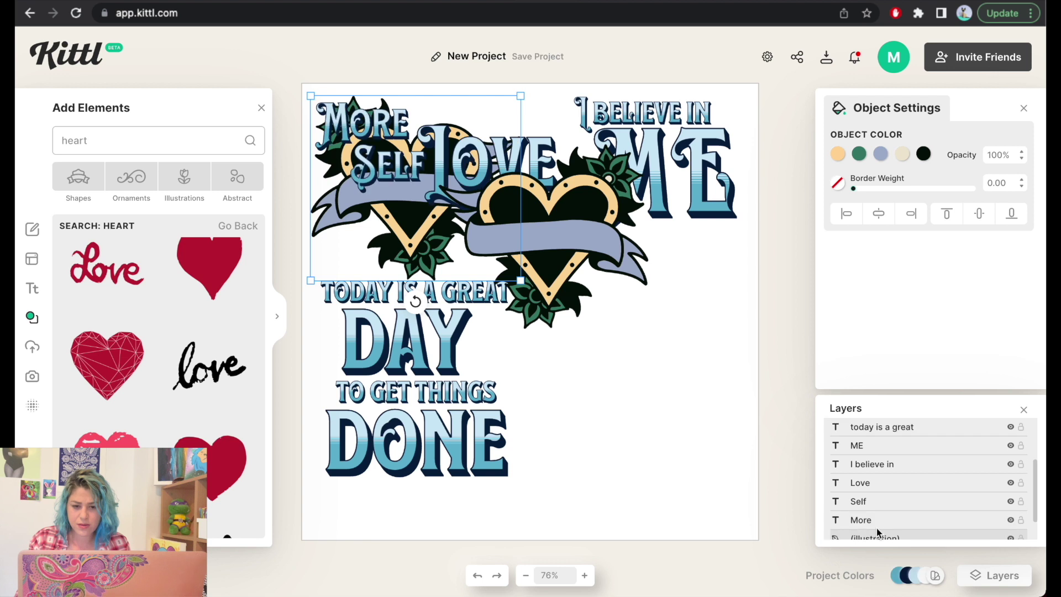
Move the flipped banner heart to the artboard's lower-right corner, beside "DONE"
left_click_drag(543, 229, 644, 423)
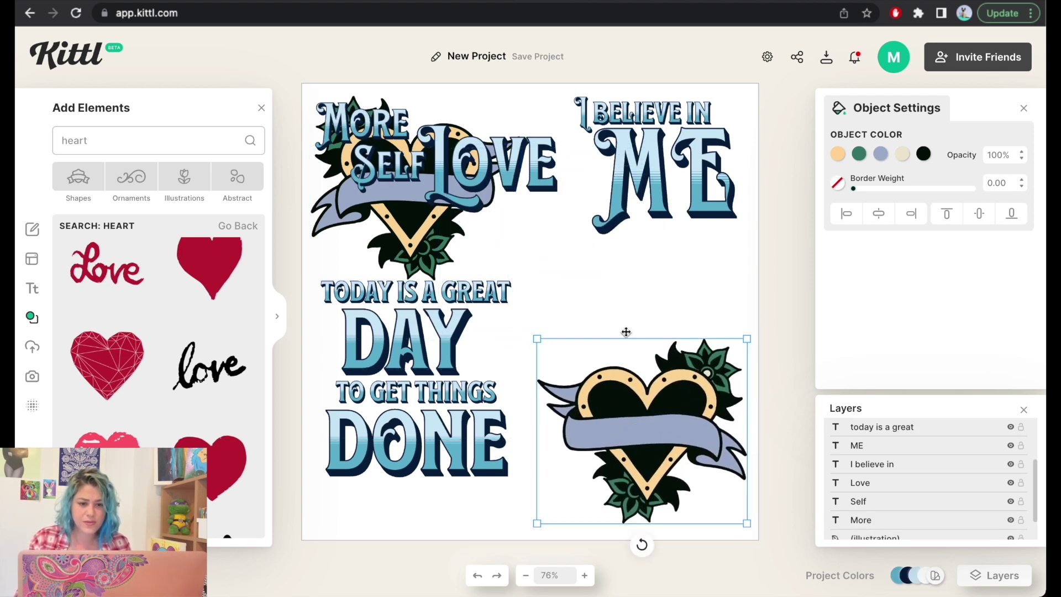
left_click(593, 254)
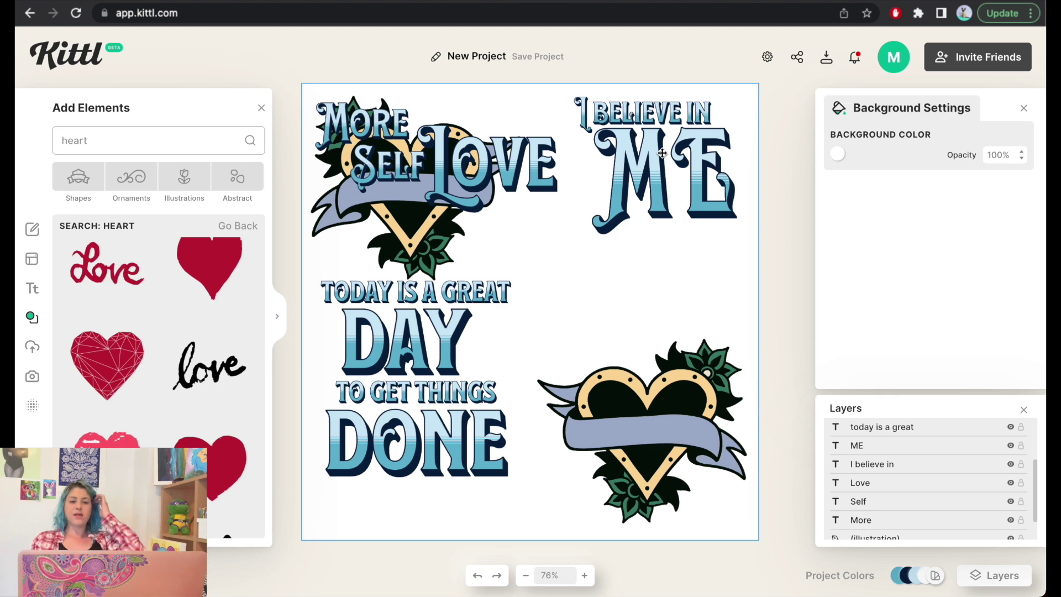
left_click(32, 288)
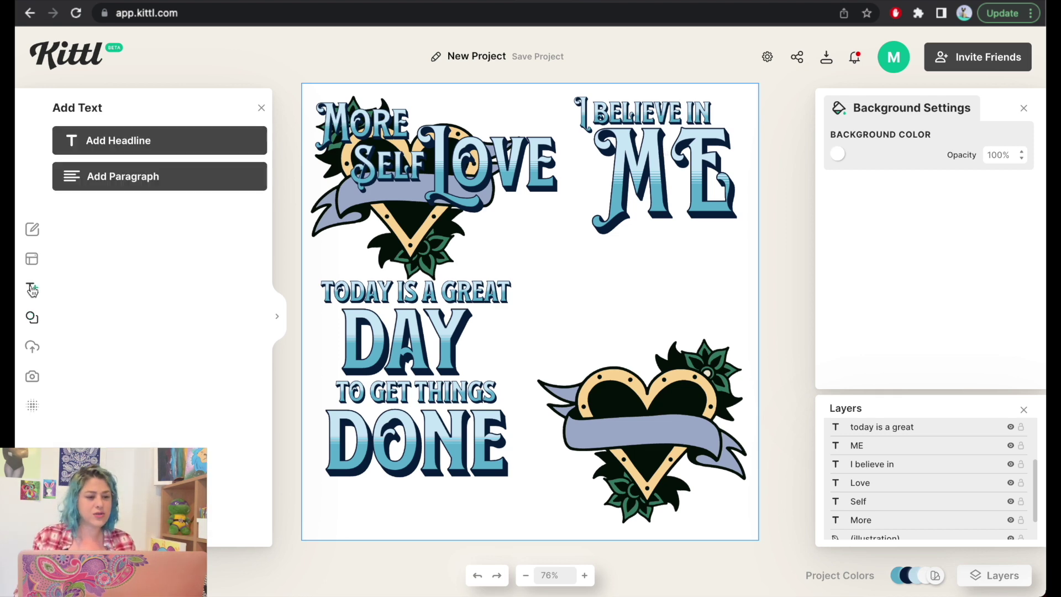
left_click(121, 185)
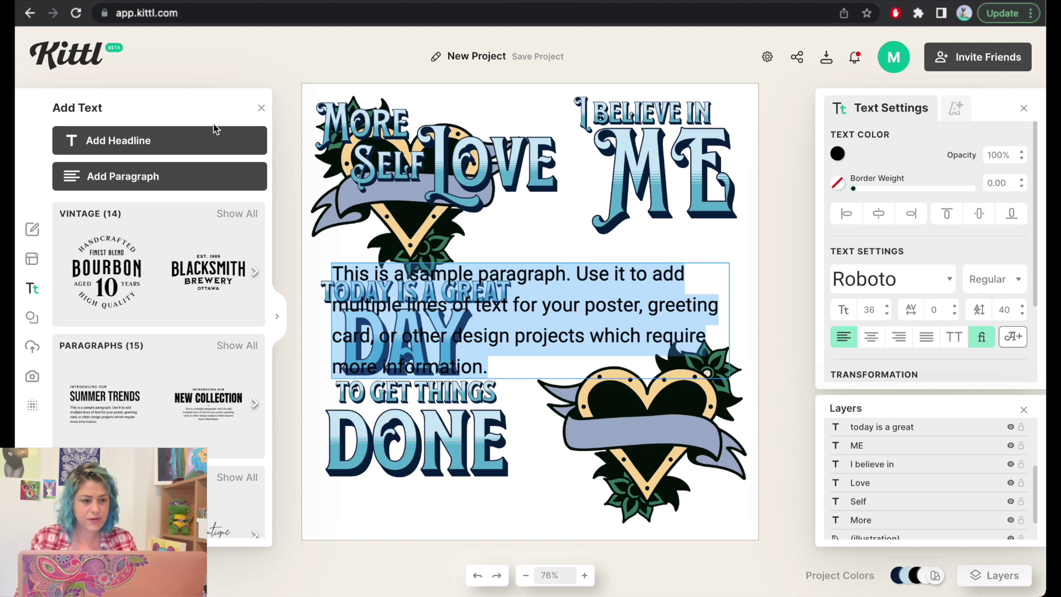
key("Escape")
key("Delete")
Add a headline text reading "I believe in me" to the artboard
left_click(159, 142)
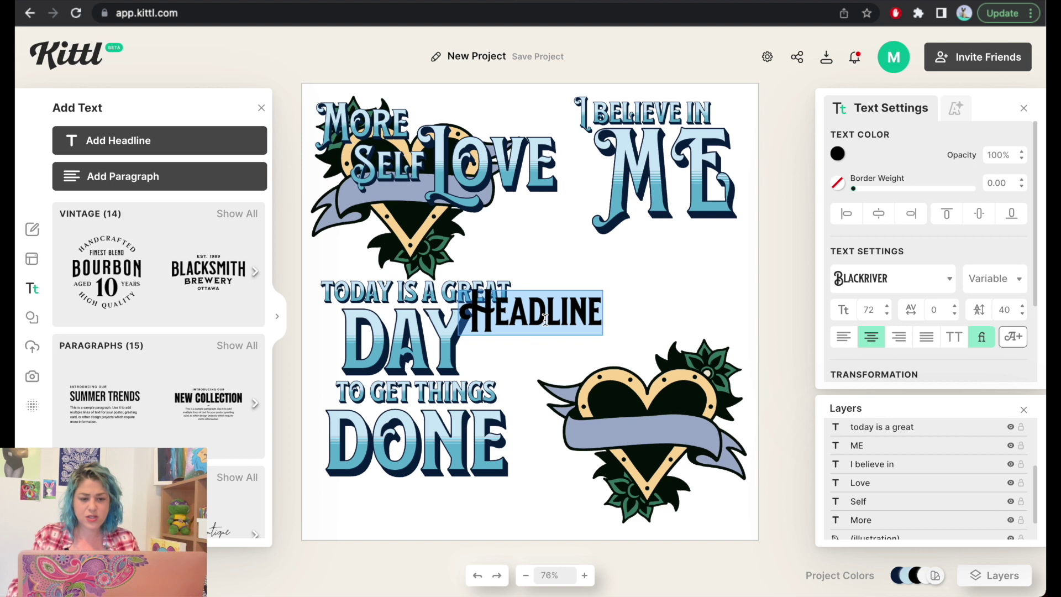
type("I believe in")
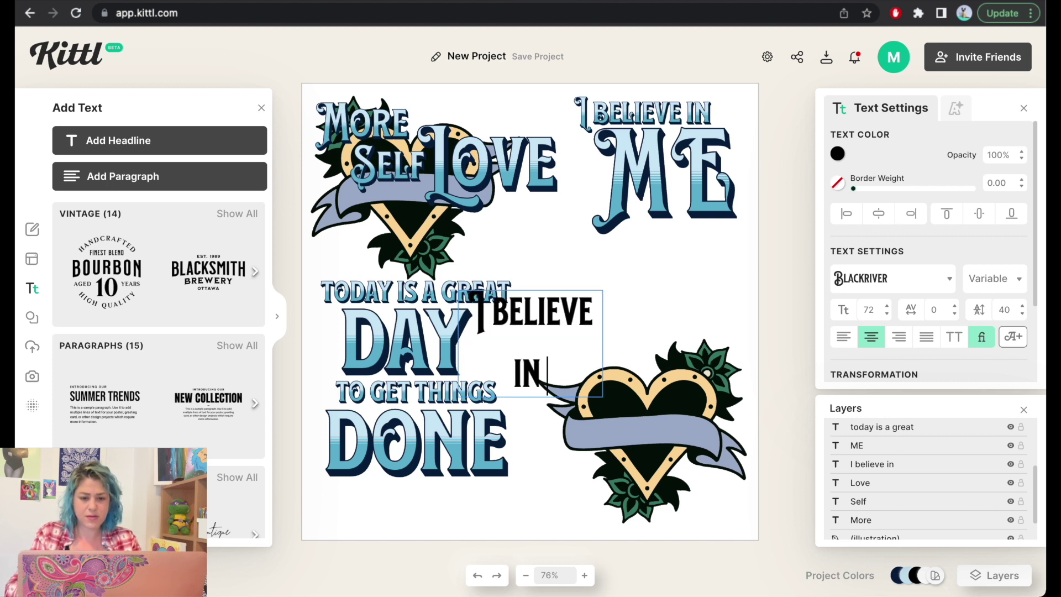
type(" me")
left_click(530, 347)
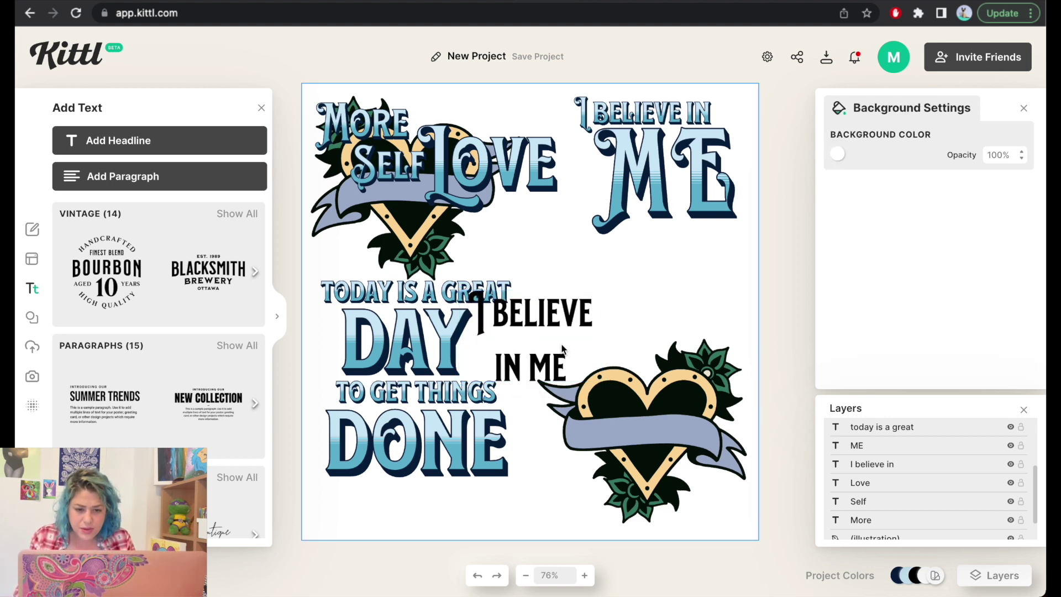
Widen the new headline to a single line, place it on the lower-right heart's banner and scale it down to size 44
left_click(562, 308)
left_click_drag(604, 329, 685, 329)
left_click_drag(608, 328, 691, 420)
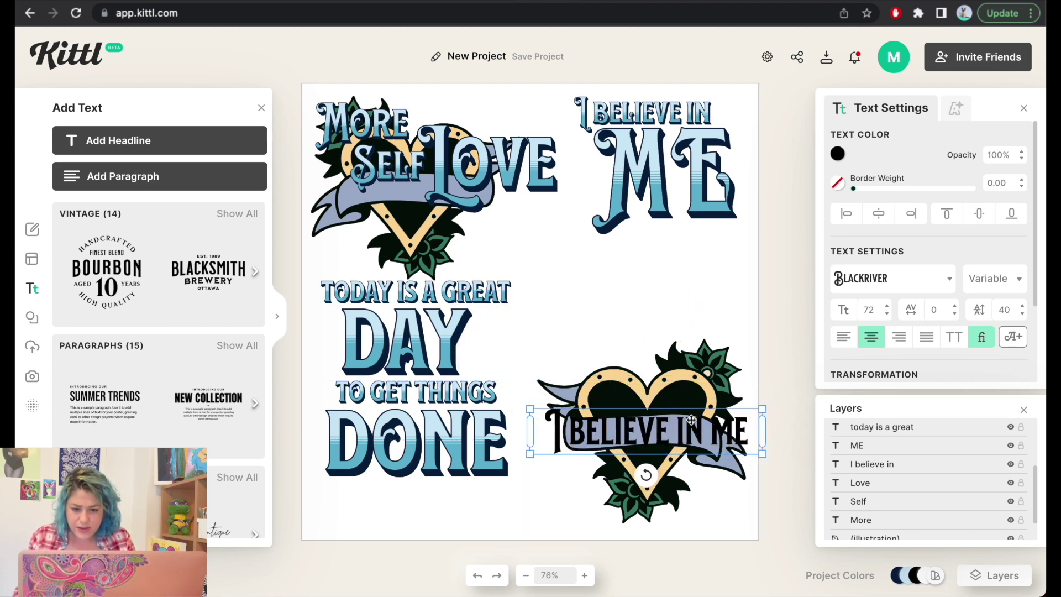
left_click_drag(763, 409, 678, 432)
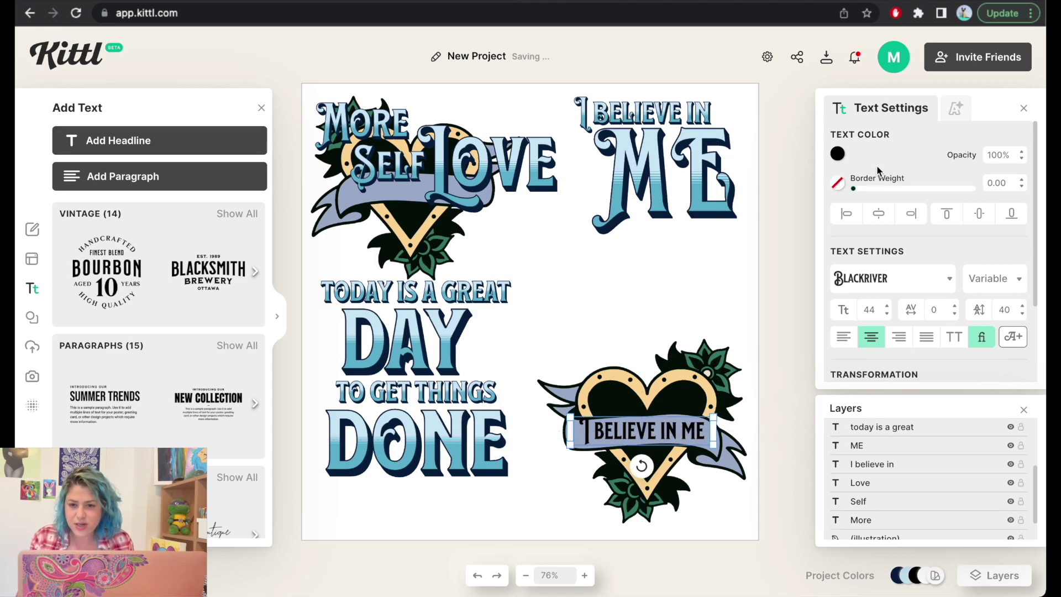
Try the Ultra typeface on the banner text "I believe in me"
left_click(905, 276)
scroll(688, 330, "down", 20)
scroll(688, 330, "down", 15)
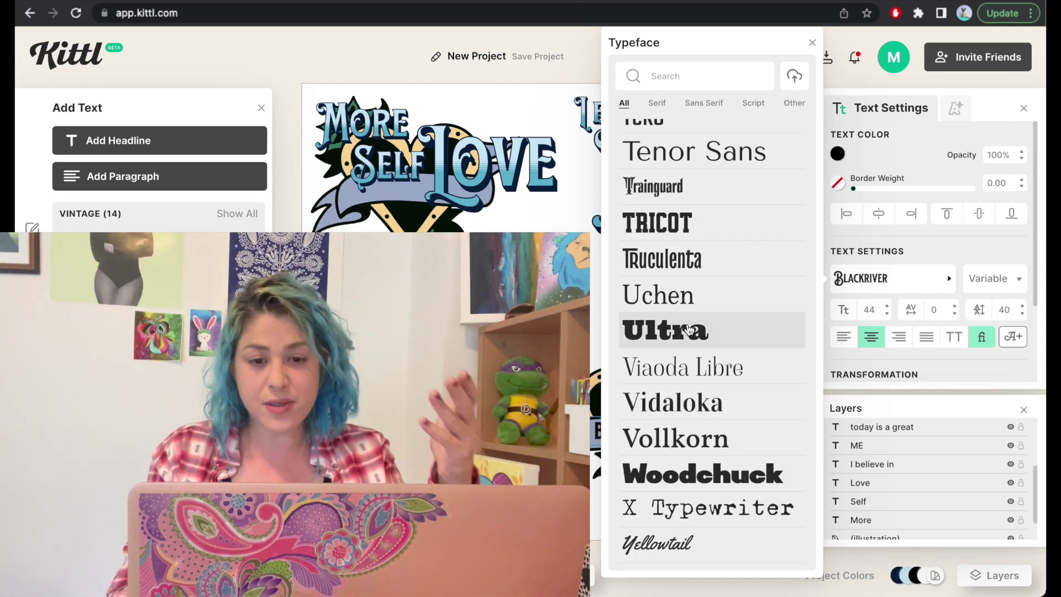
left_click(688, 330)
key("Escape")
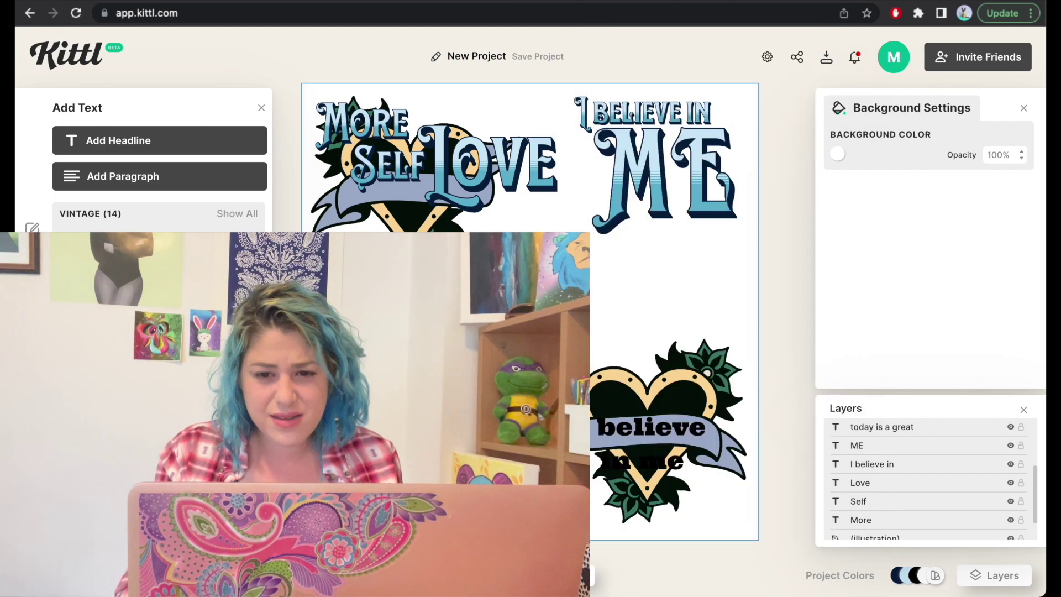
Change the typeface of the banner text to HT Modern Hand Script 2
left_click(652, 428)
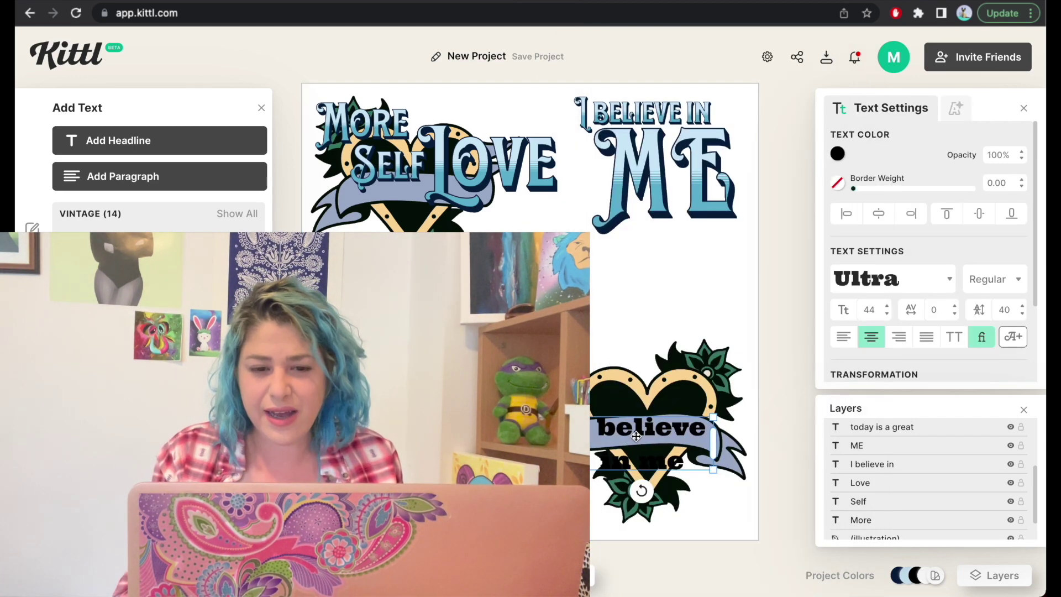
left_click(883, 280)
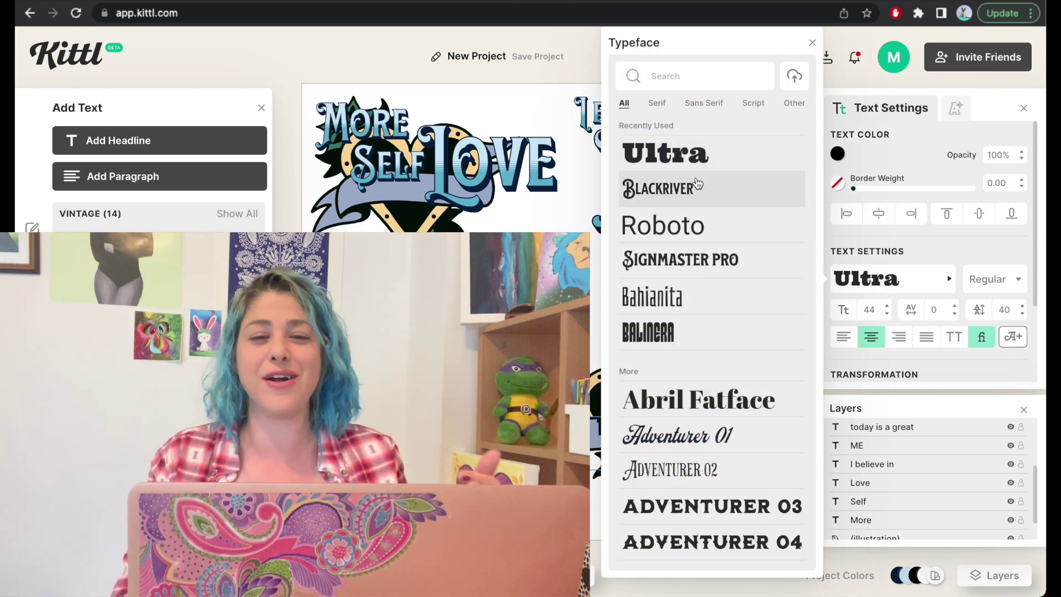
scroll(699, 186, "down", 20)
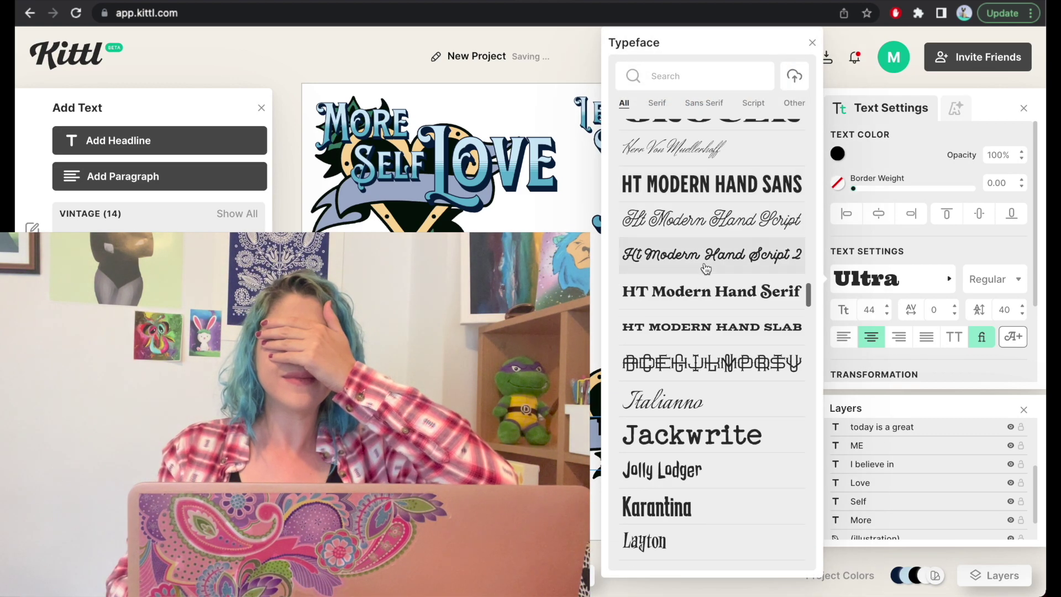
left_click(706, 268)
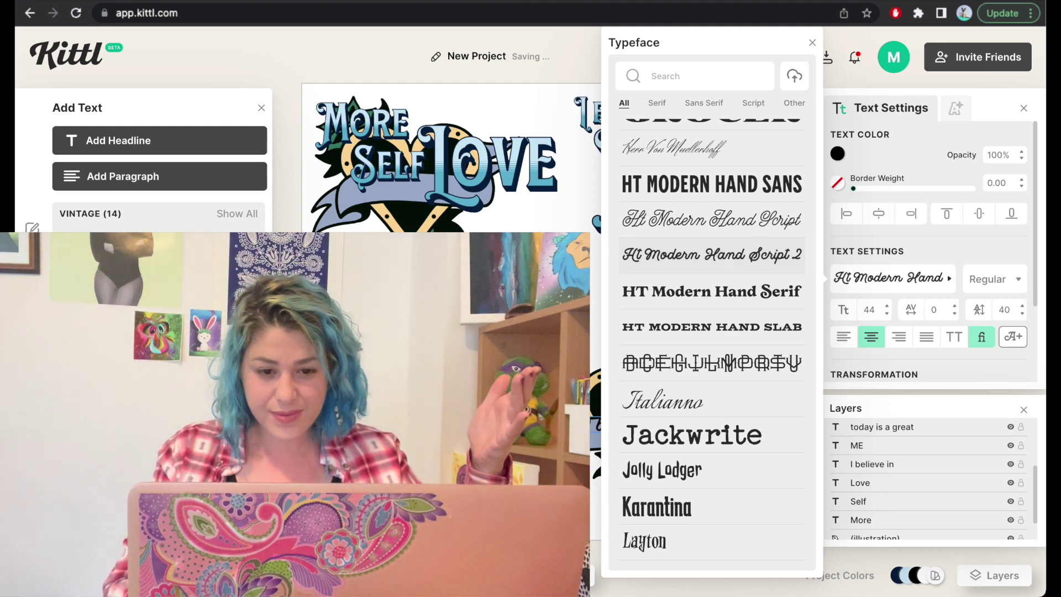
key("Escape")
Enlarge the script text "I believe in me" to size 53 and centre it on the heart's banner
left_click(650, 437)
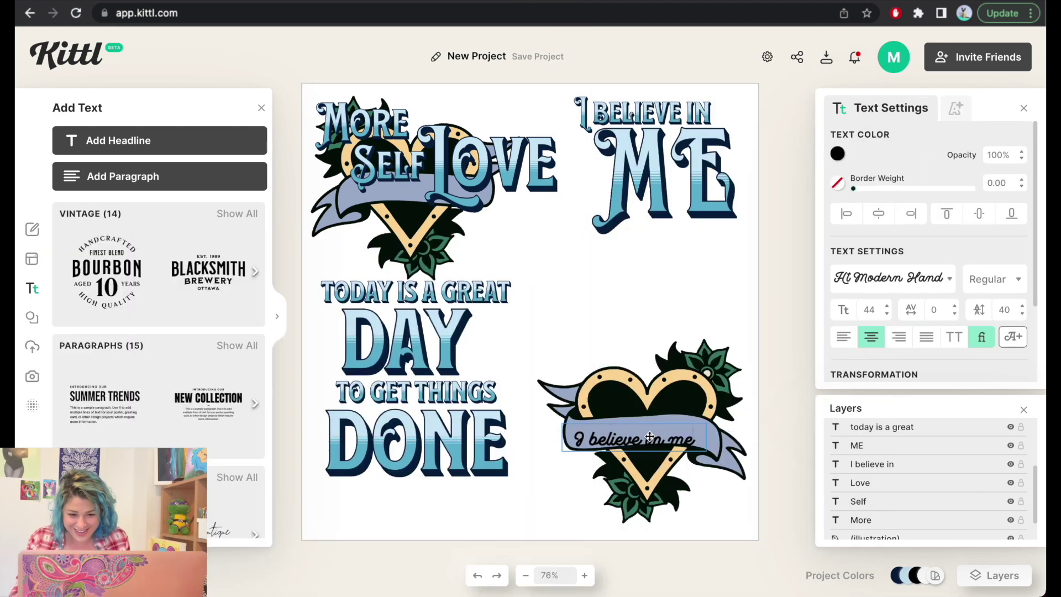
left_click_drag(655, 447, 730, 441)
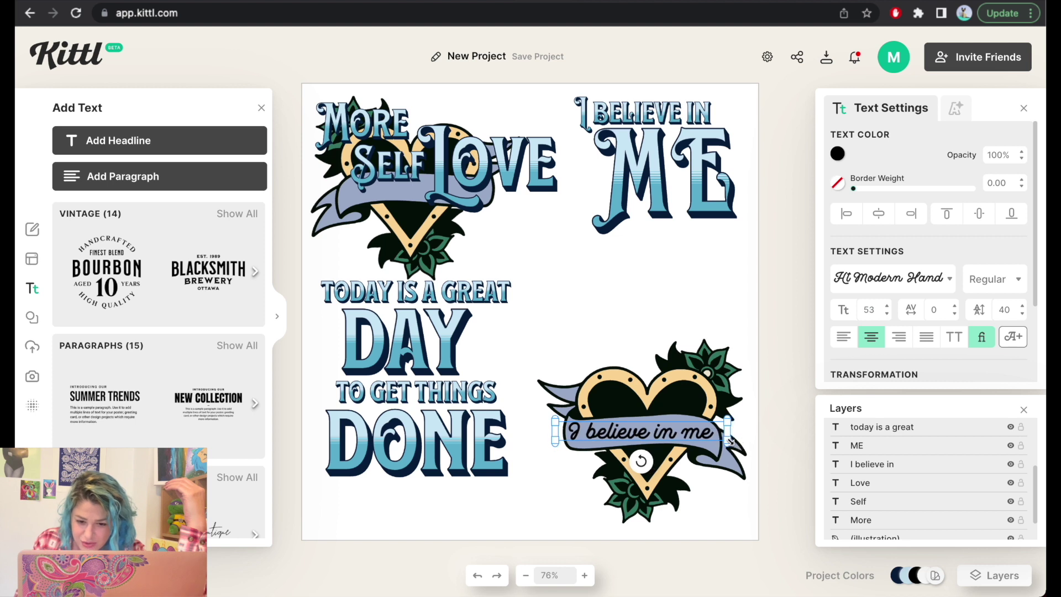
left_click(640, 341)
left_click_drag(646, 434, 648, 433)
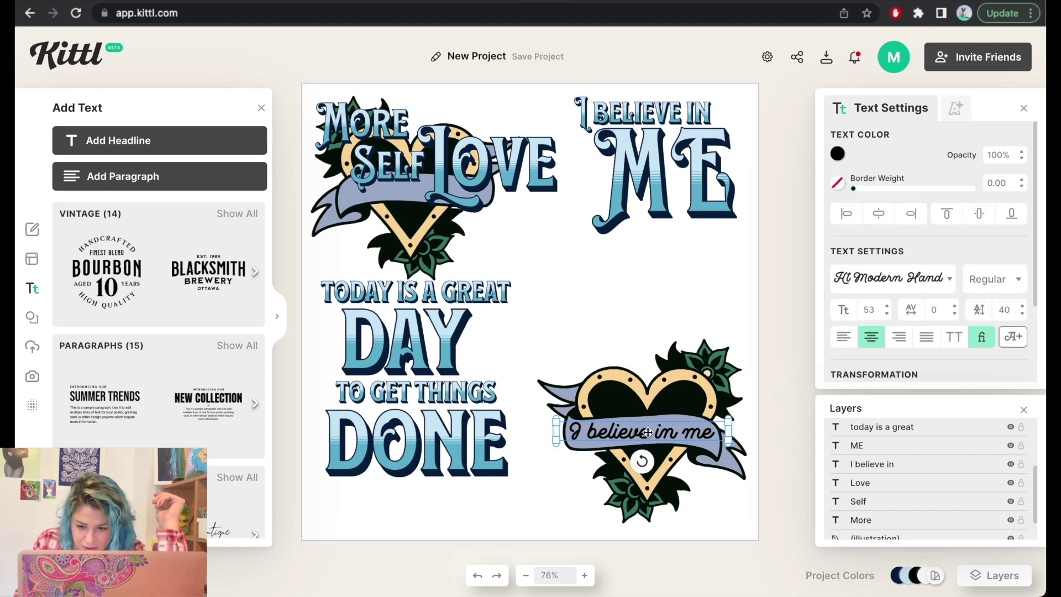
Apply the Distort transformation to "I believe in me" and reshape the text's two ends to fit the banner
left_click_drag(1007, 413, 1025, 415)
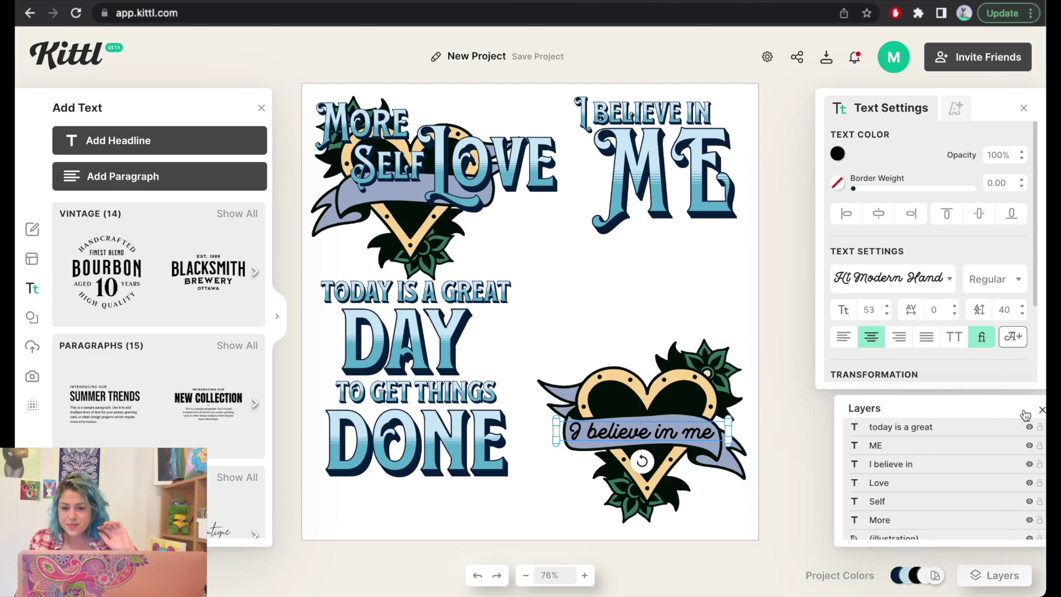
left_click(1042, 409)
left_click(903, 410)
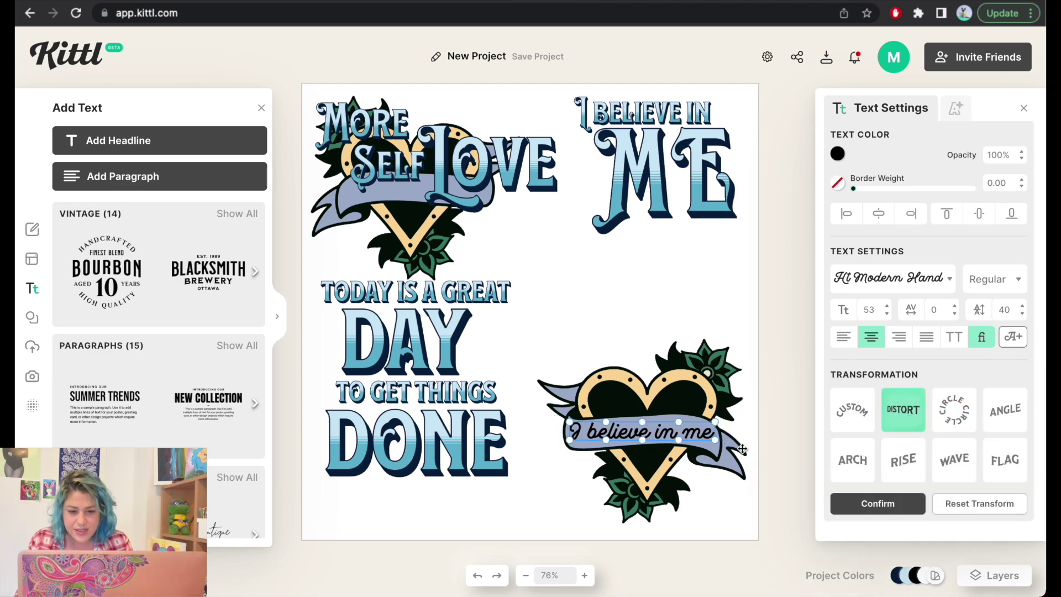
left_click(584, 575)
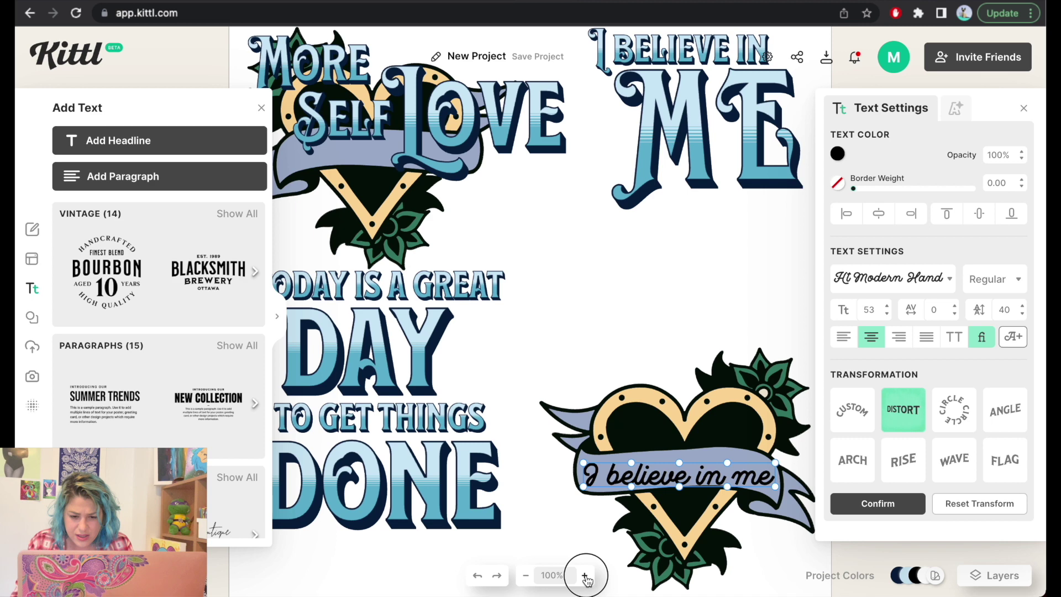
scroll(705, 284, "down", 5)
scroll(705, 284, "up", 3)
scroll(705, 284, "right", 2)
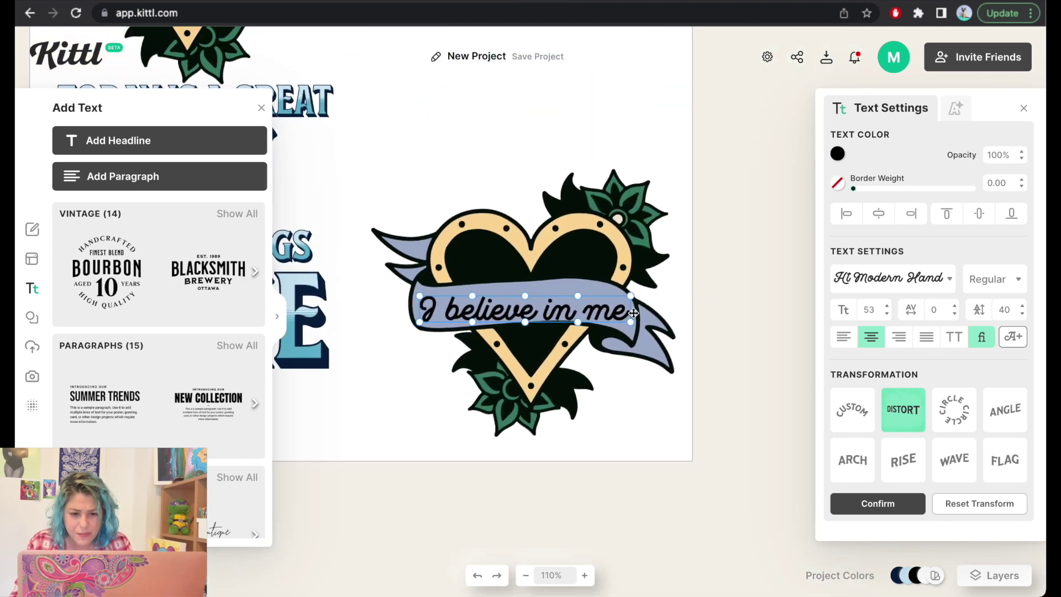
mouse_move(630, 321)
left_mouse_down()
mouse_move(628, 331)
mouse_move(631, 303)
left_mouse_up()
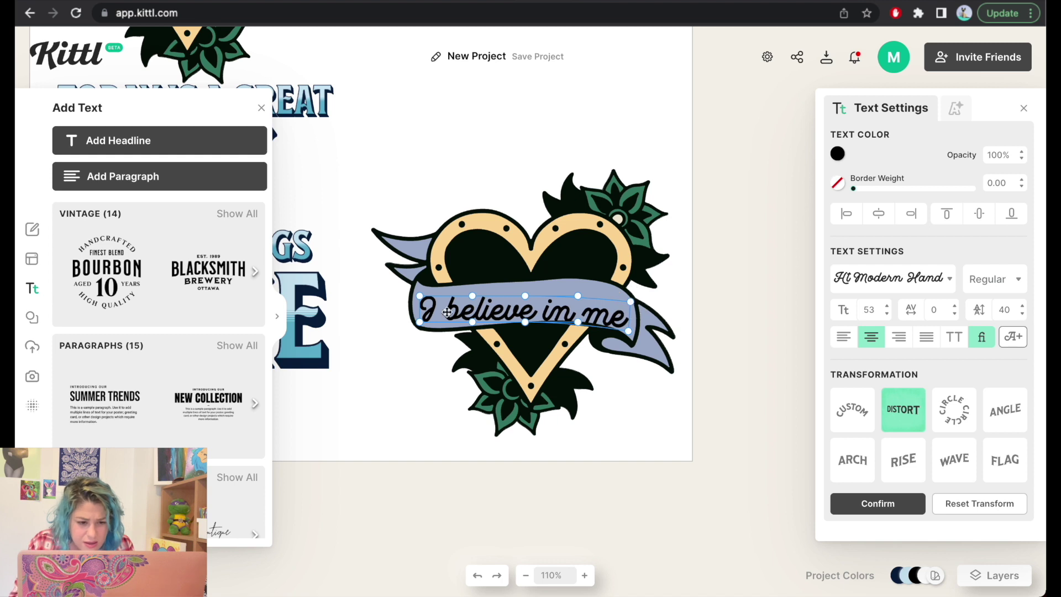
left_click_drag(418, 296, 417, 291)
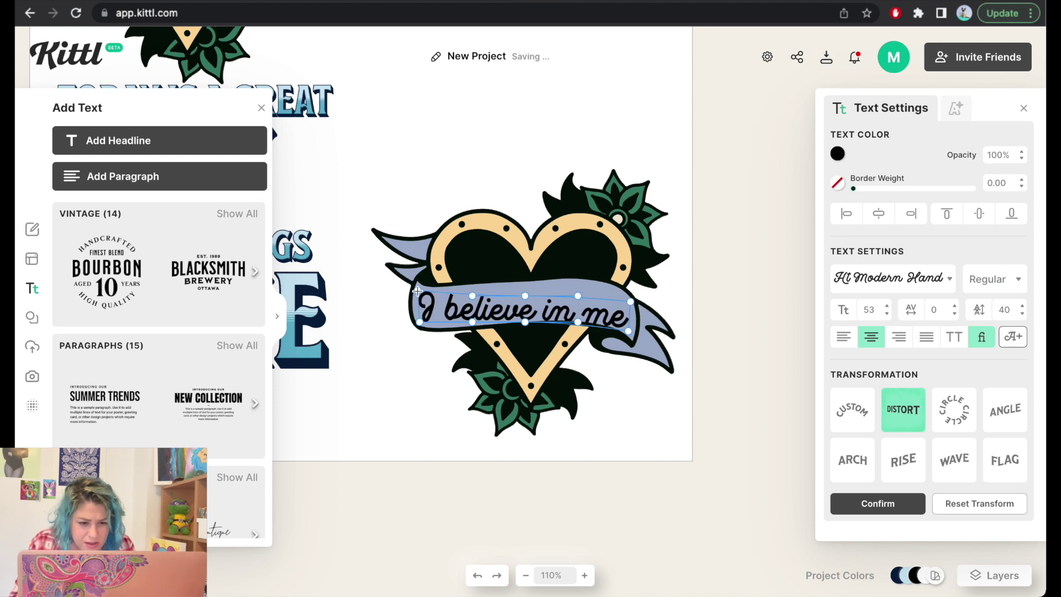
Adjust the distort points along the upper and lower edges so "I believe in me" curves with the banner
left_click_drag(525, 297, 534, 283)
left_click_drag(522, 321, 482, 324)
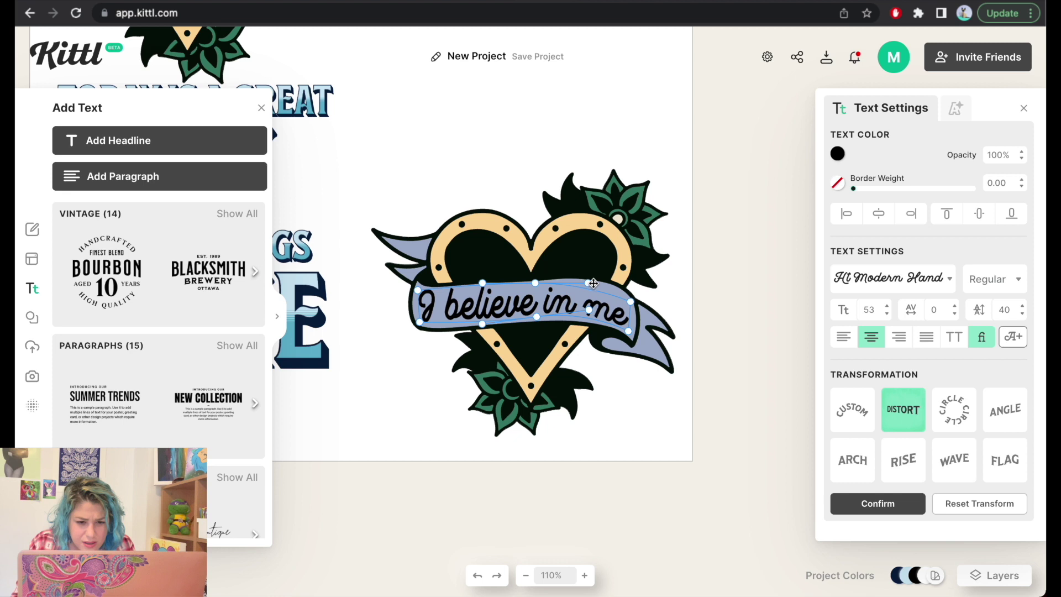
left_click_drag(588, 283, 590, 274)
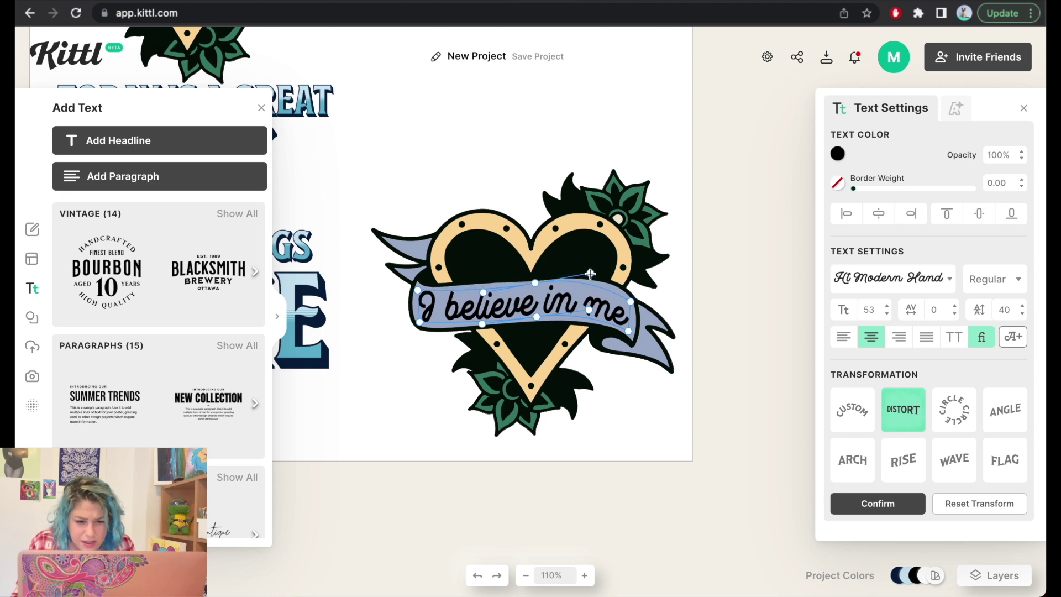
left_click_drag(632, 303, 636, 296)
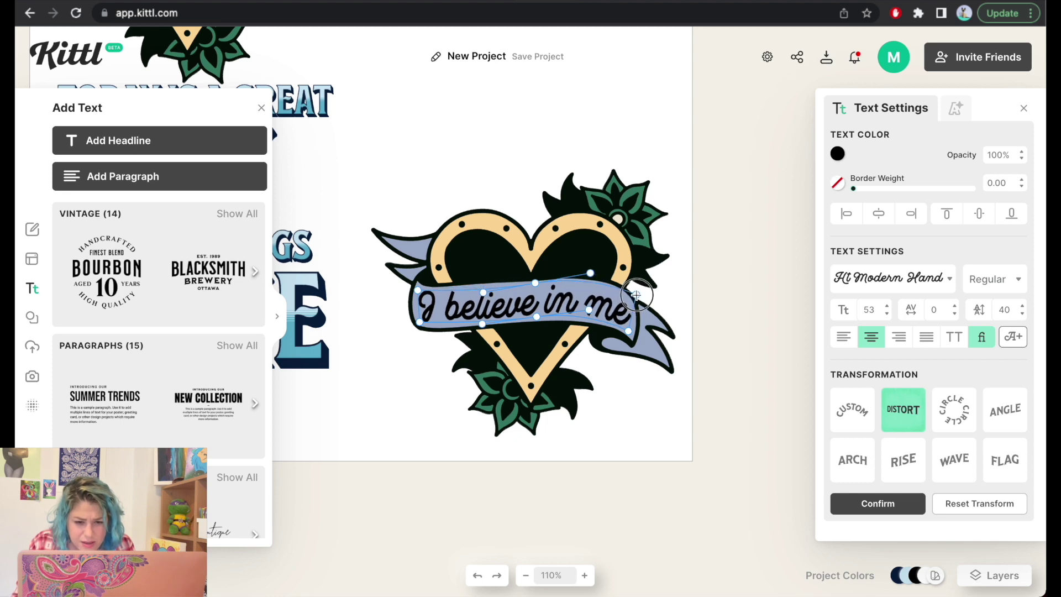
left_click_drag(533, 281, 531, 286)
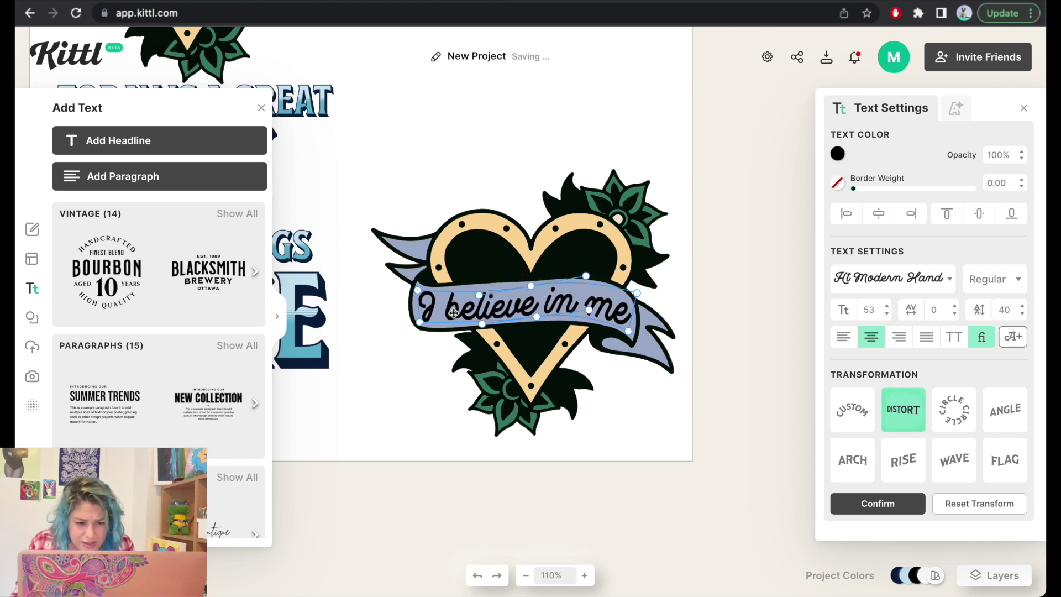
left_click_drag(480, 325, 483, 328)
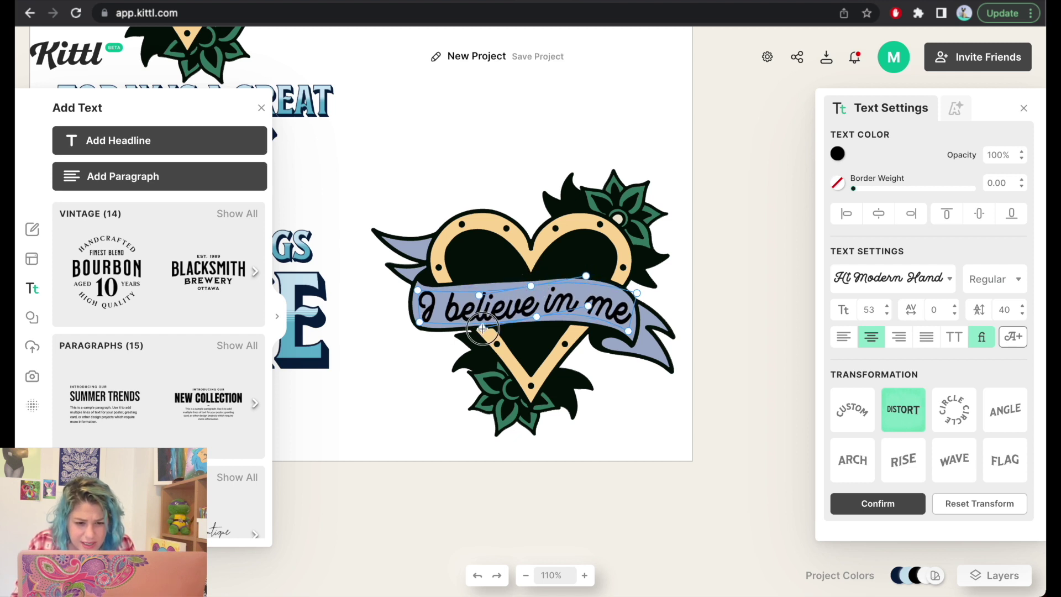
left_click(525, 576)
left_click(595, 390)
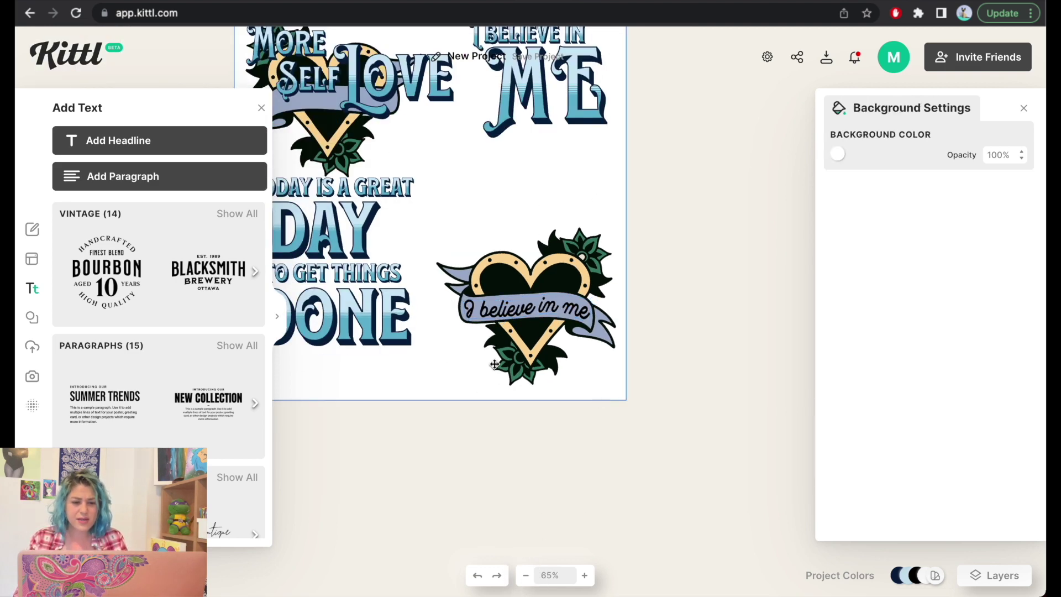
Delete the "I believe in" and "ME" texts from the artboard's upper-right corner
scroll(438, 345, "down", 3)
scroll(439, 345, "right", 3)
scroll(439, 345, "up", 6)
scroll(439, 345, "left", 5)
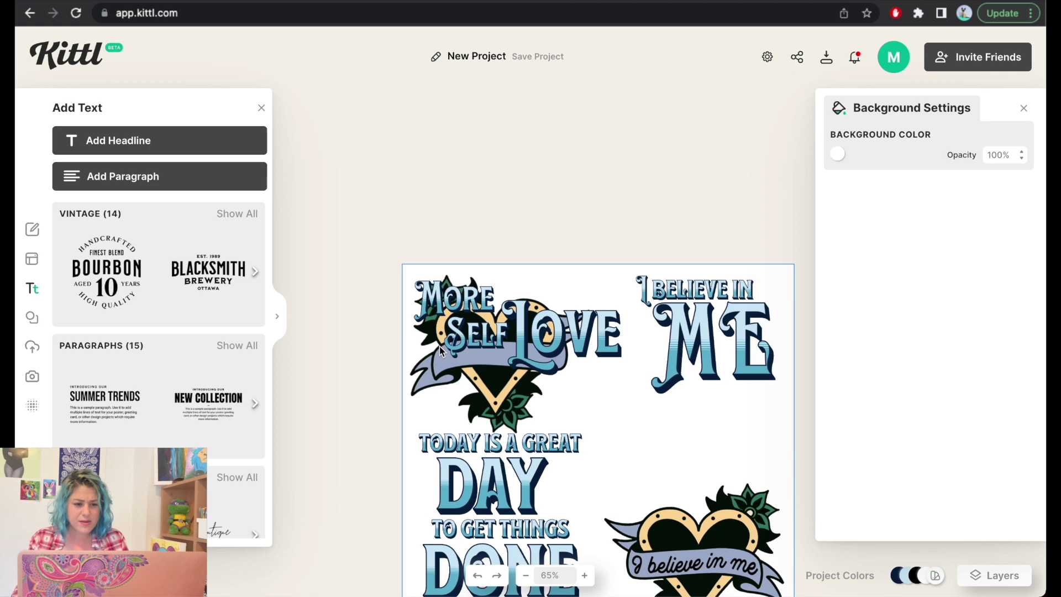
scroll(439, 345, "down", 2)
scroll(438, 345, "right", 3)
scroll(439, 345, "down", 2)
scroll(439, 345, "up", 1)
scroll(439, 345, "left", 2)
scroll(441, 348, "up", 1)
scroll(440, 348, "left", 1)
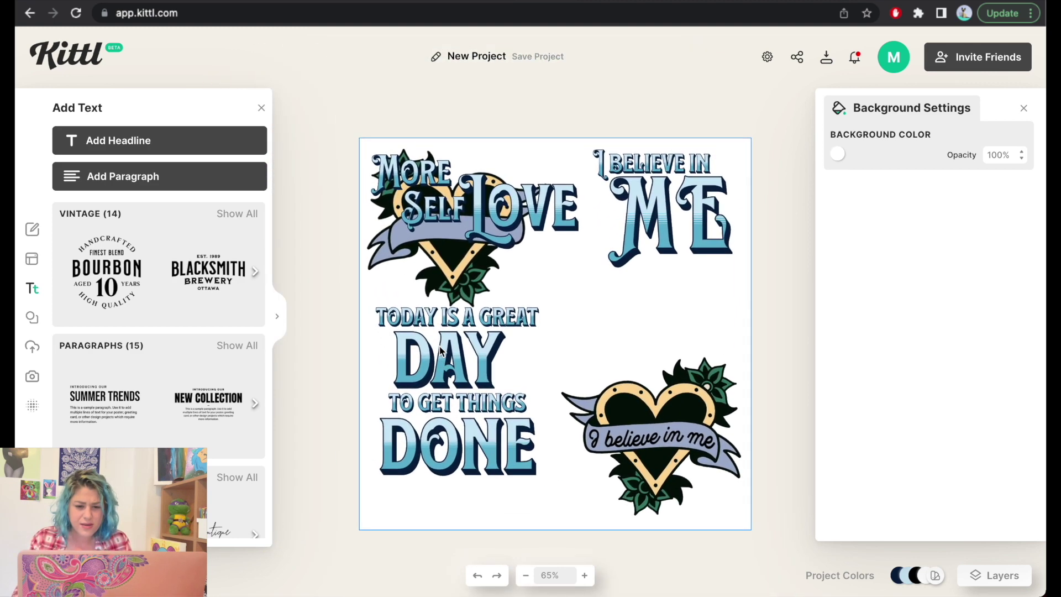
left_click(661, 163)
key("BackSpace")
left_click(663, 221)
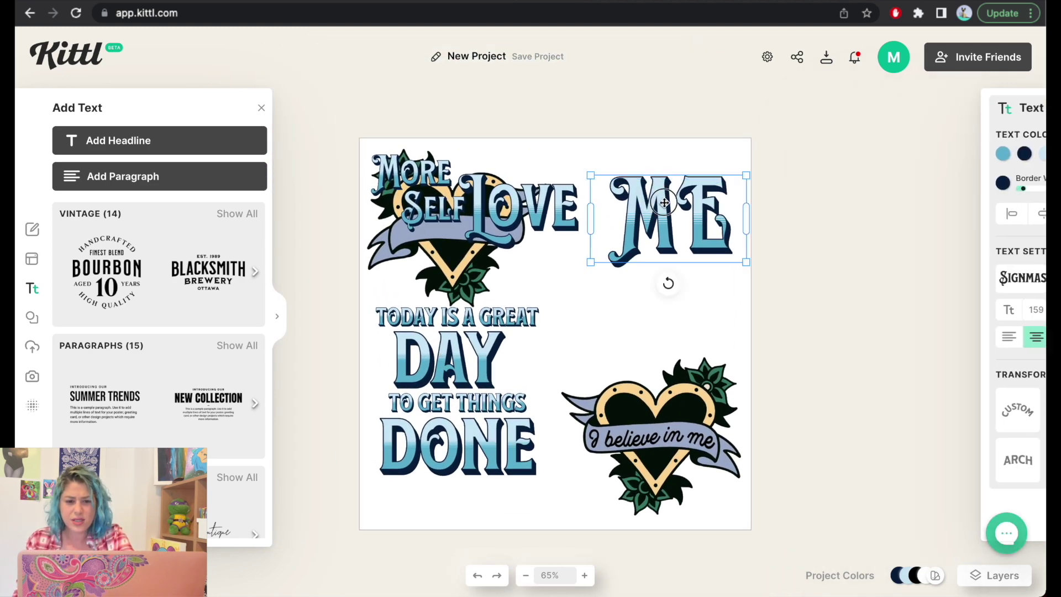
key("BackSpace")
Move "Love", "Self" and "More" off the upper-left heart to the artboard's upper right, with "More" above "Self Love"
left_click(435, 191)
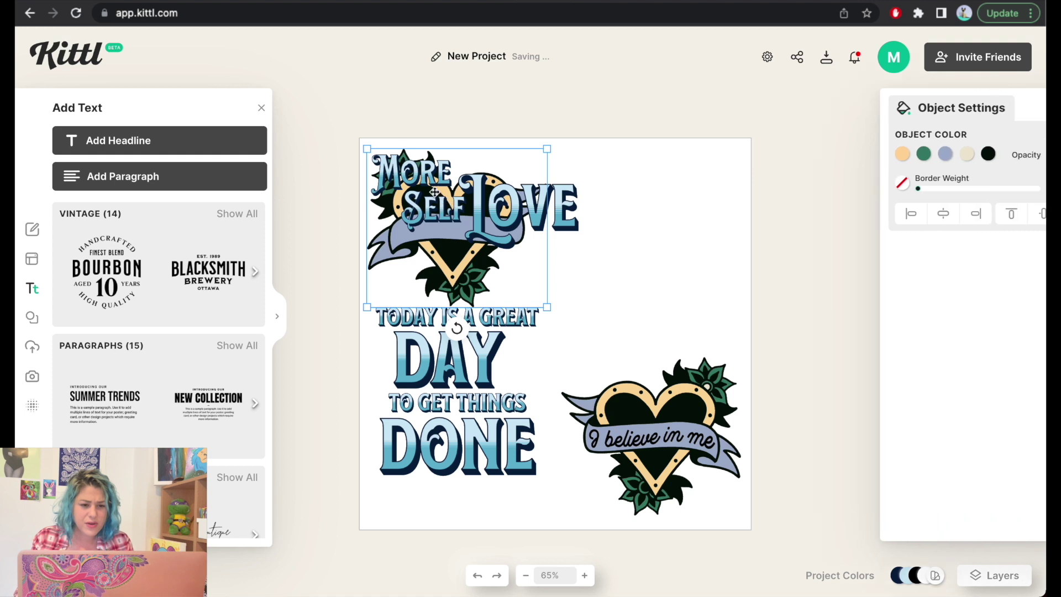
left_click(679, 227)
left_click_drag(564, 211, 705, 218)
left_click_drag(449, 216, 676, 260)
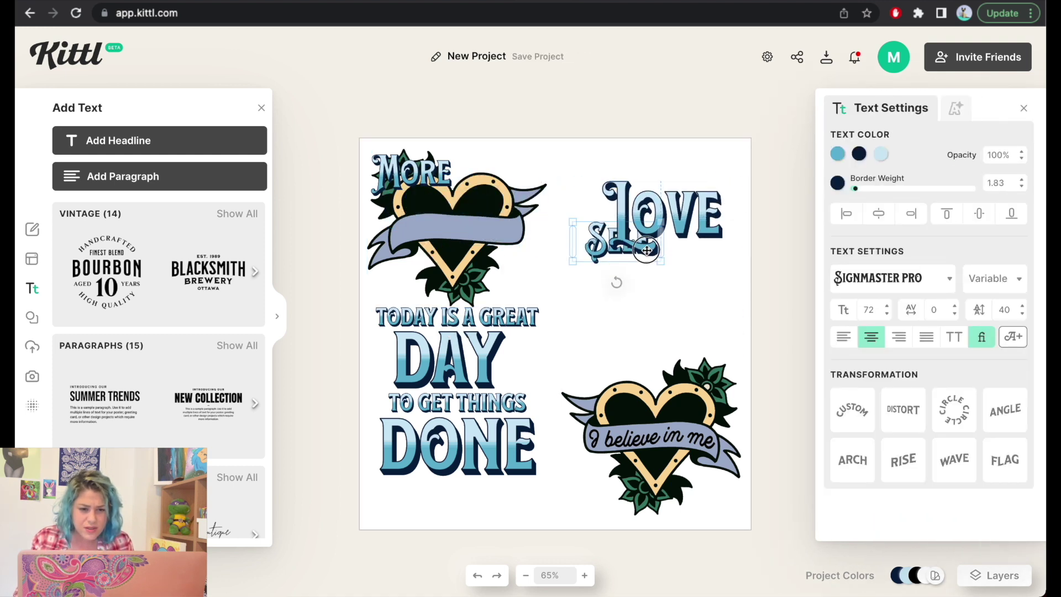
left_click_drag(409, 171, 612, 170)
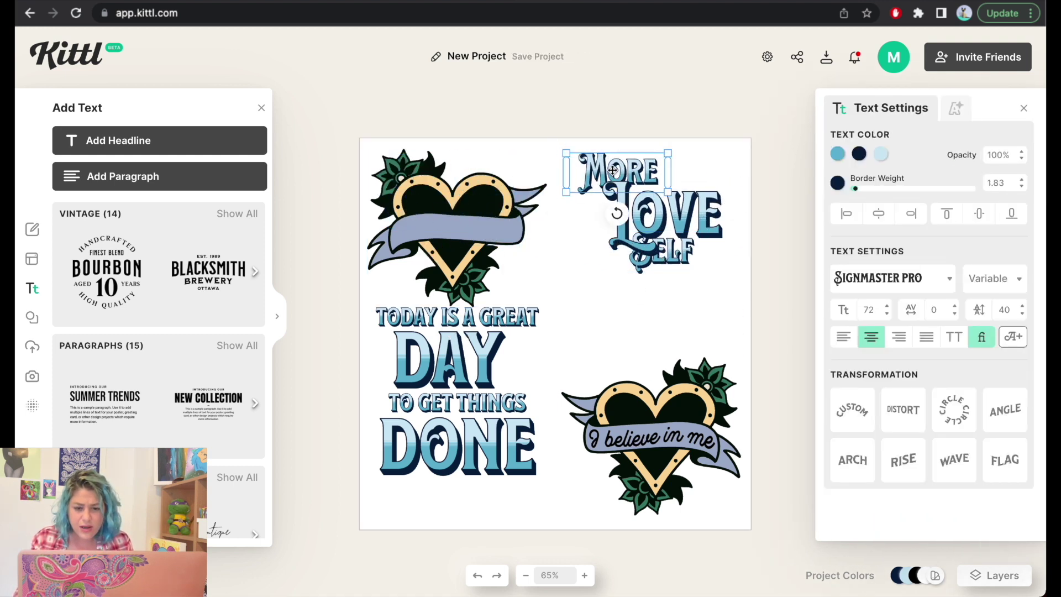
mouse_move(702, 220)
left_mouse_down()
mouse_move(725, 240)
mouse_move(614, 229)
mouse_move(697, 219)
left_mouse_up()
left_click_drag(567, 229, 569, 233)
left_click(680, 316)
left_click(699, 388)
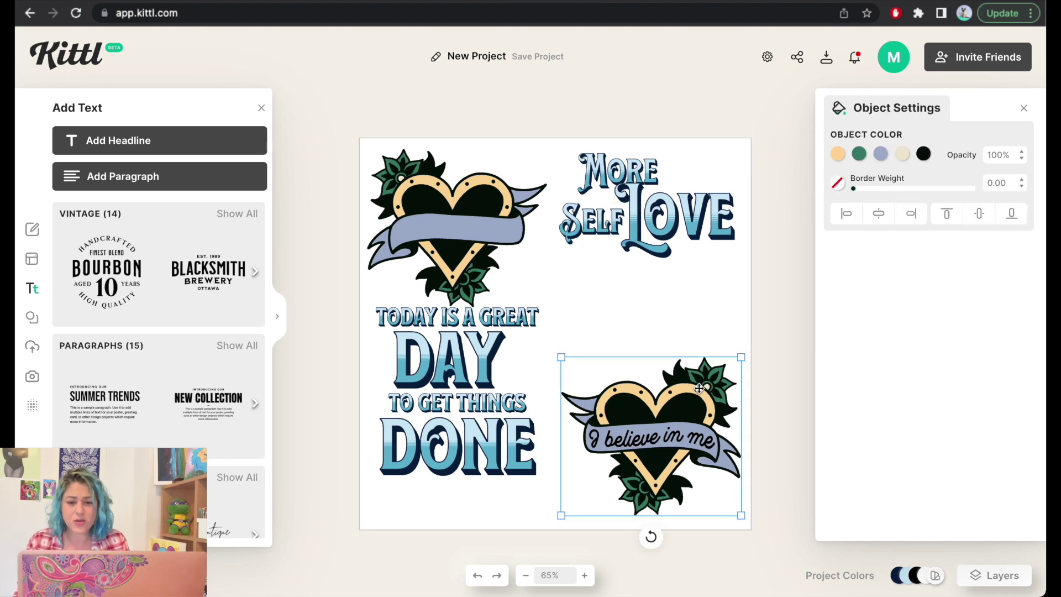
Recolor the green flowers of the "I believe in me" heart to turquoise, about #61f5fa
left_click(860, 156)
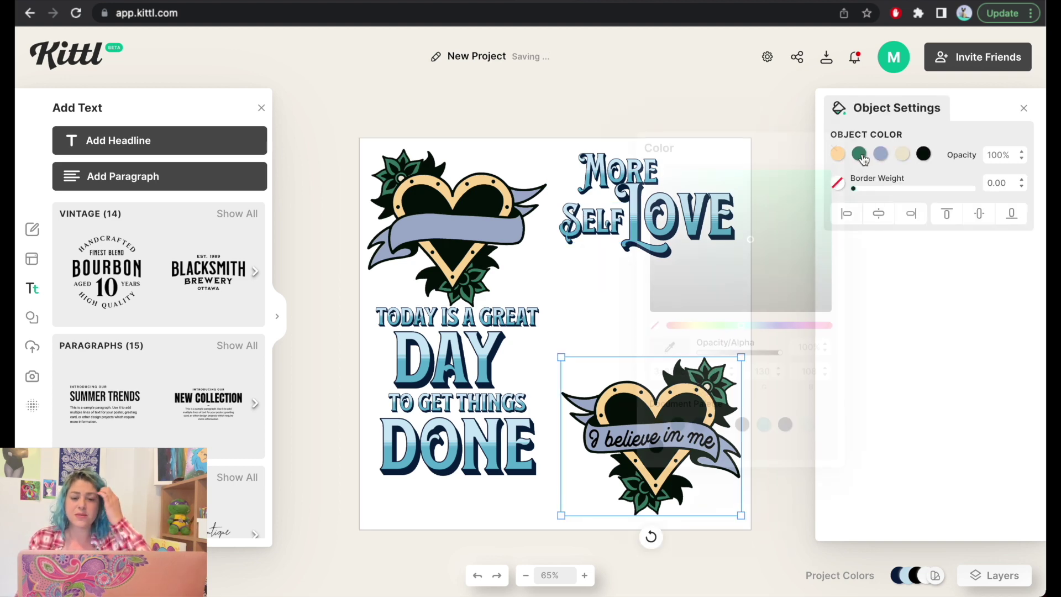
scroll(556, 328, "down", 5)
scroll(556, 327, "right", 5)
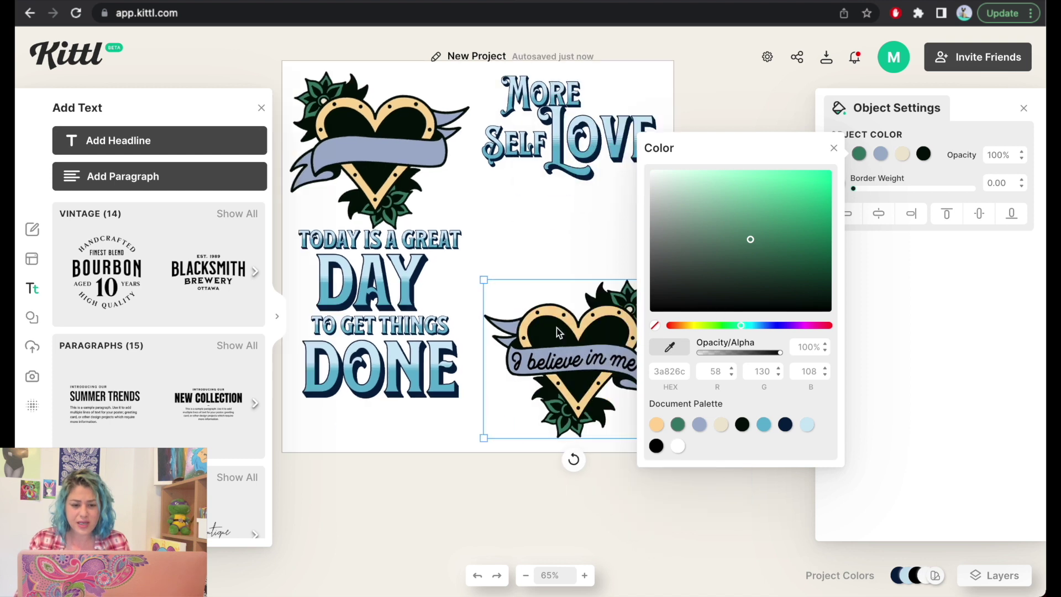
left_click_drag(719, 230, 716, 171)
left_click(751, 326)
left_click_drag(746, 204, 763, 177)
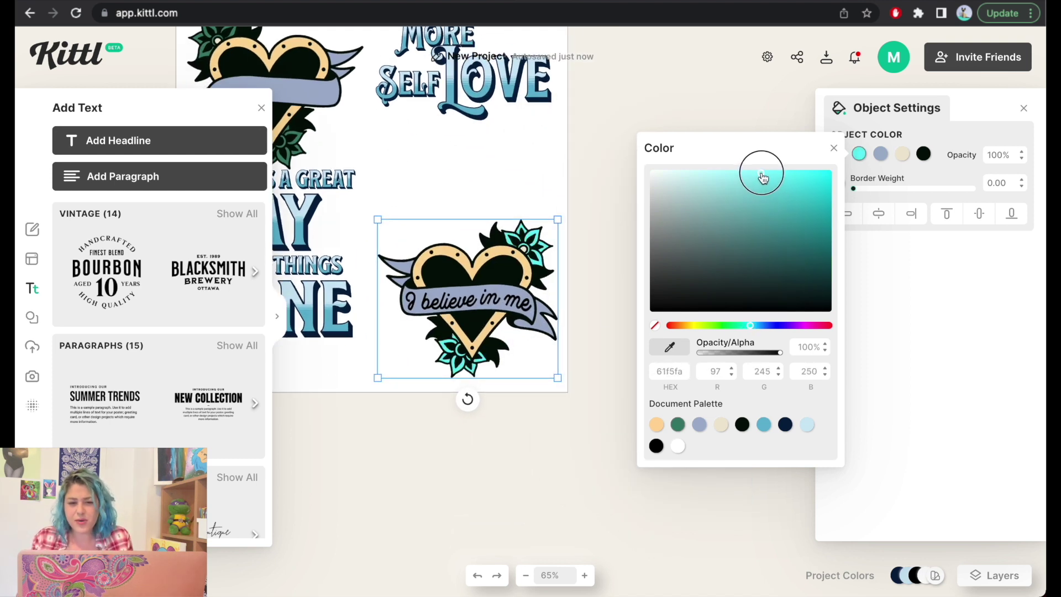
Recolor the beige flower centers of the "I believe in me" heart to bright green #74f692
left_click(902, 154)
left_click(800, 250)
left_click_drag(799, 250, 807, 223)
left_click(772, 326)
left_click_drag(805, 222, 790, 181)
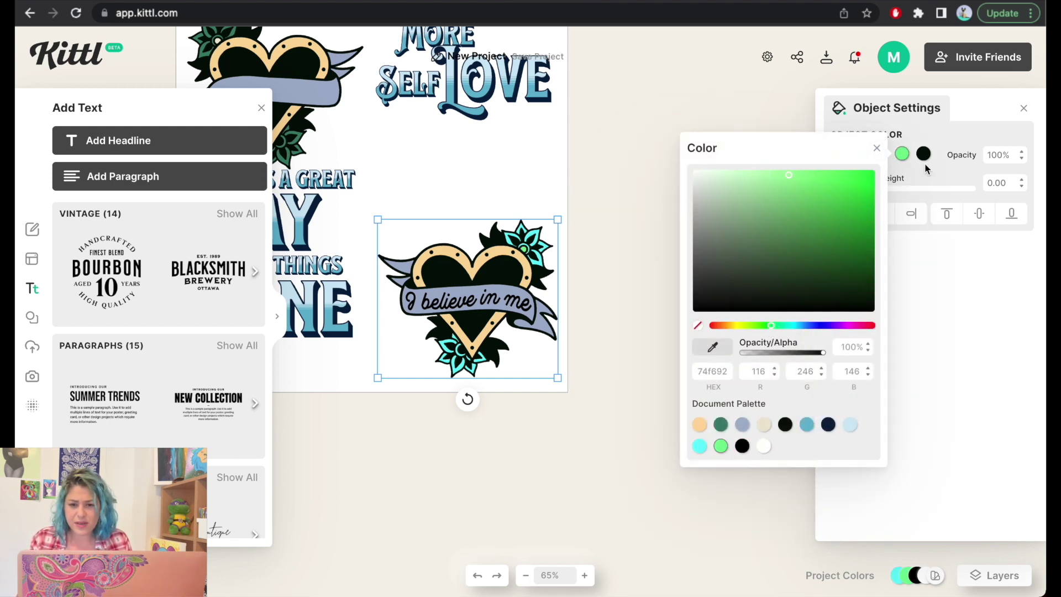
left_click(927, 178)
Recolor the peach frame of the "I believe in me" heart to hot pink
left_click(838, 154)
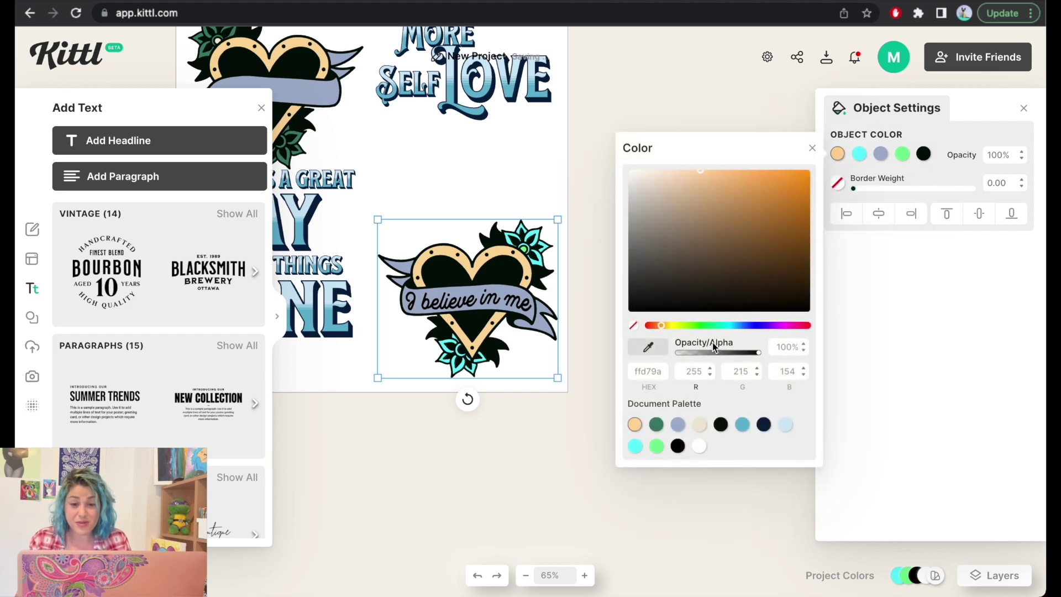
left_click(711, 326)
left_click_drag(730, 230, 700, 176)
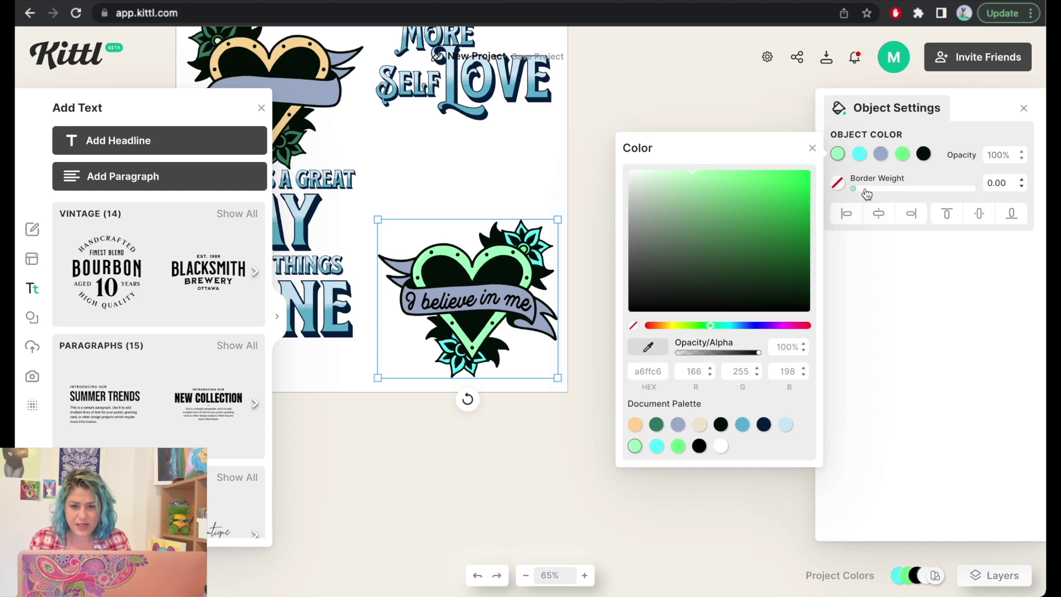
left_click_drag(711, 325, 781, 325)
left_click_drag(796, 327, 799, 326)
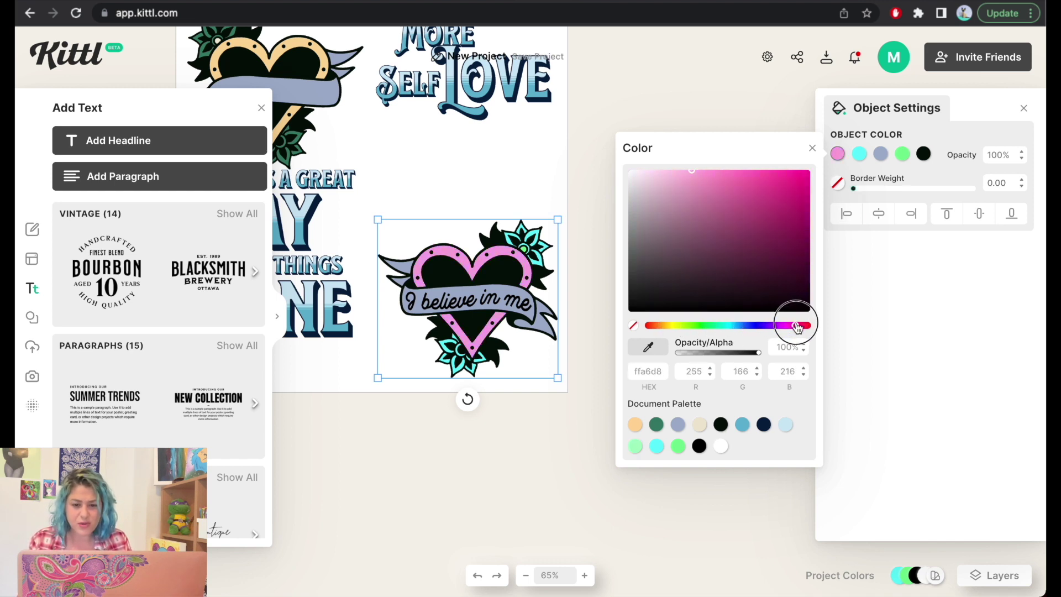
left_click(710, 174)
left_click_drag(711, 176, 742, 165)
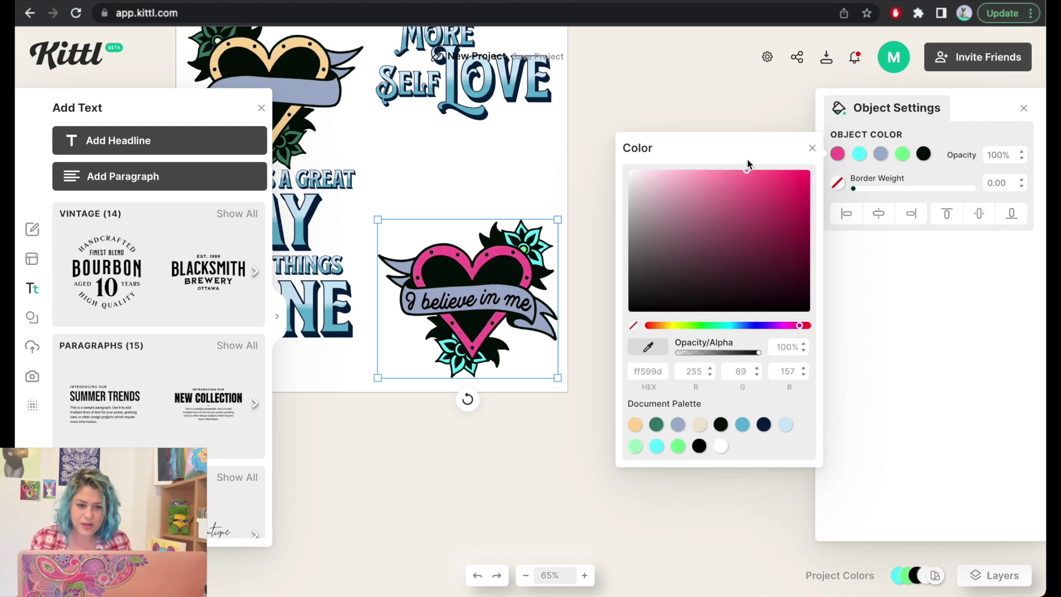
Change the flower centers of the "I believe in me" heart to a light pink based on the frame's pink
left_click(901, 154)
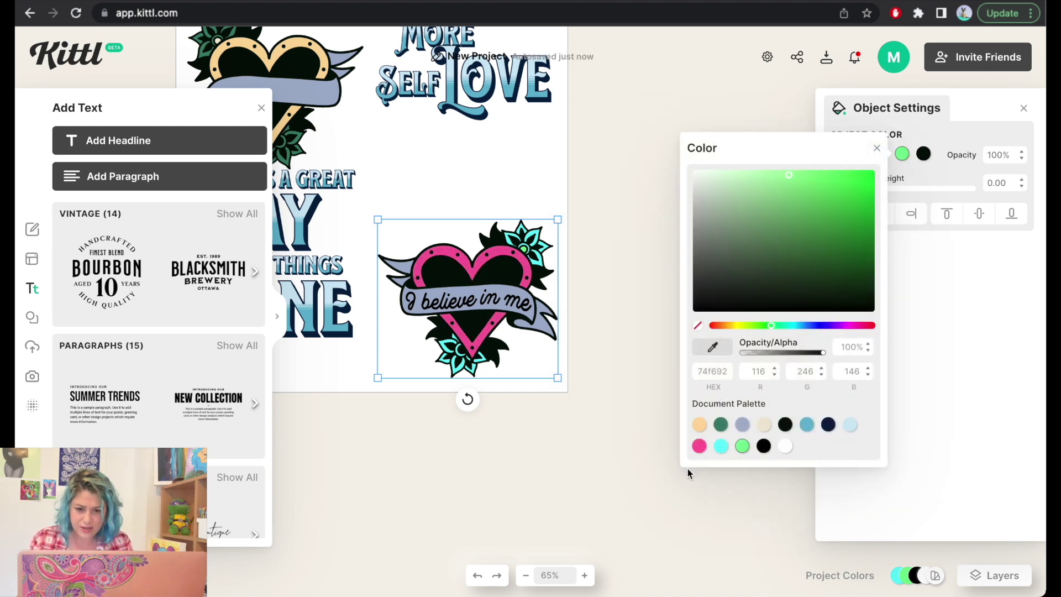
left_click(700, 447)
mouse_move(758, 194)
left_mouse_down()
mouse_move(753, 157)
mouse_move(741, 159)
left_mouse_up()
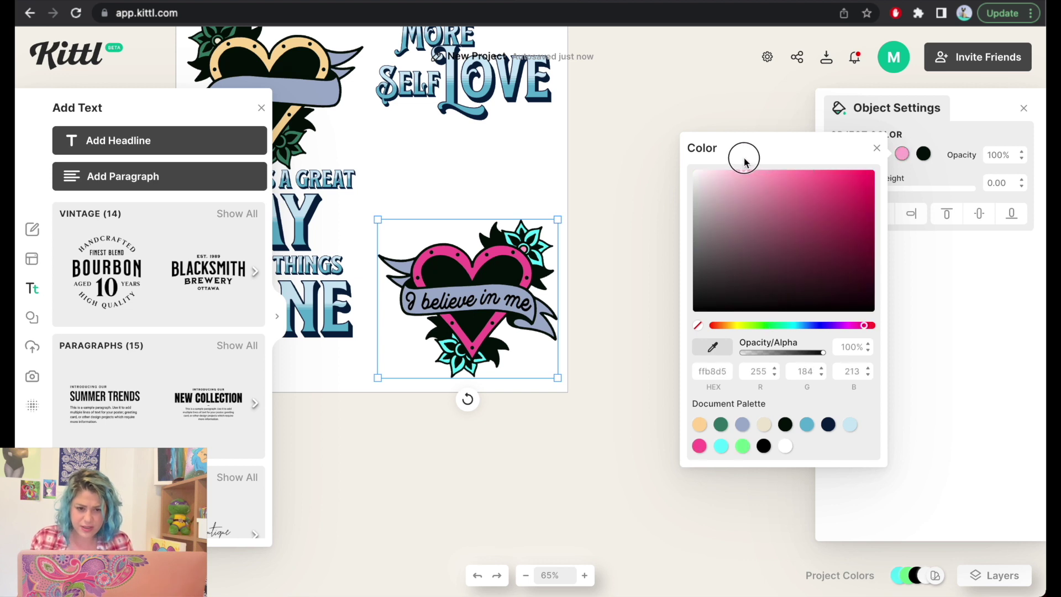
left_click(922, 172)
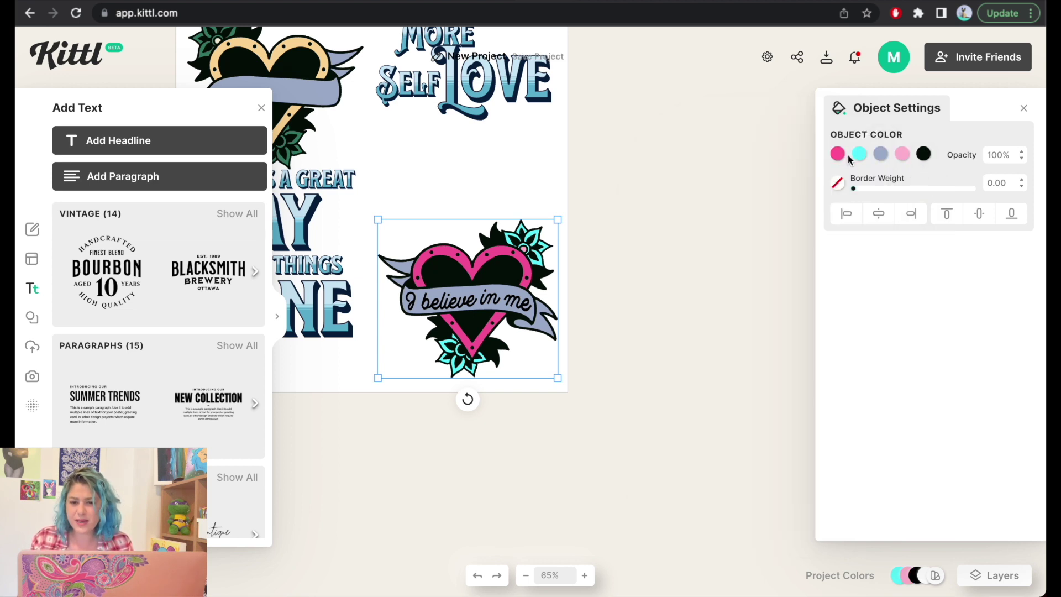
Recolor the flowers of the "I believe in me" heart to dark crimson #c50051
left_click(860, 154)
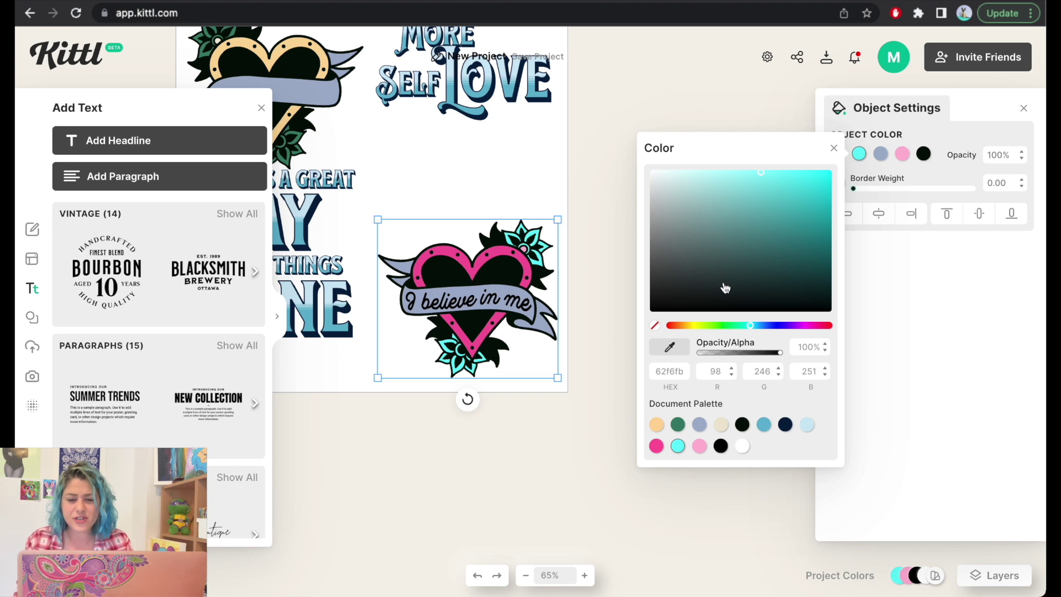
left_click_drag(818, 325, 830, 327)
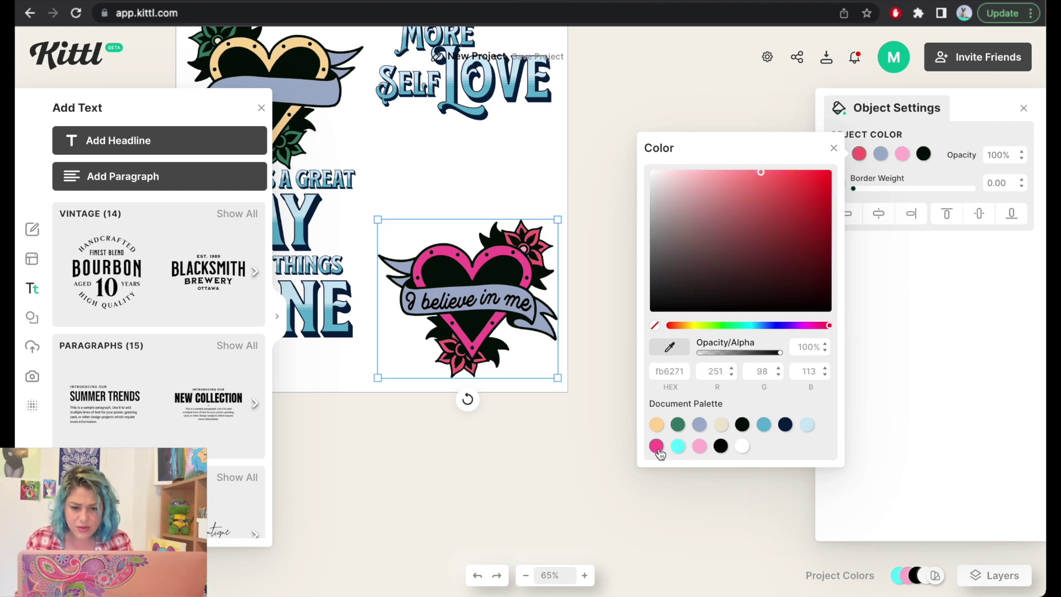
left_click_drag(820, 225, 841, 203)
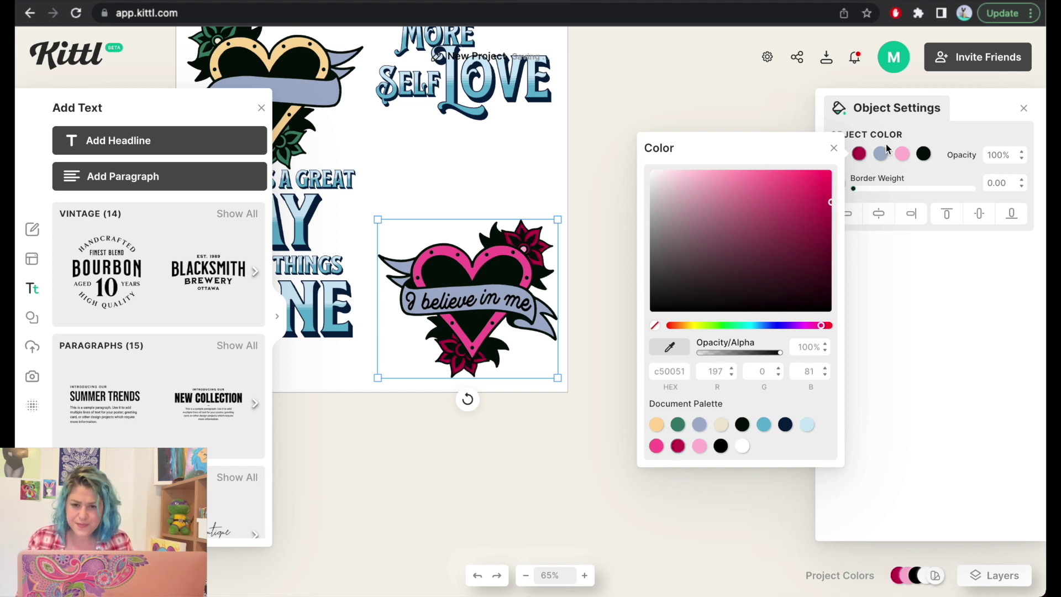
left_click(895, 177)
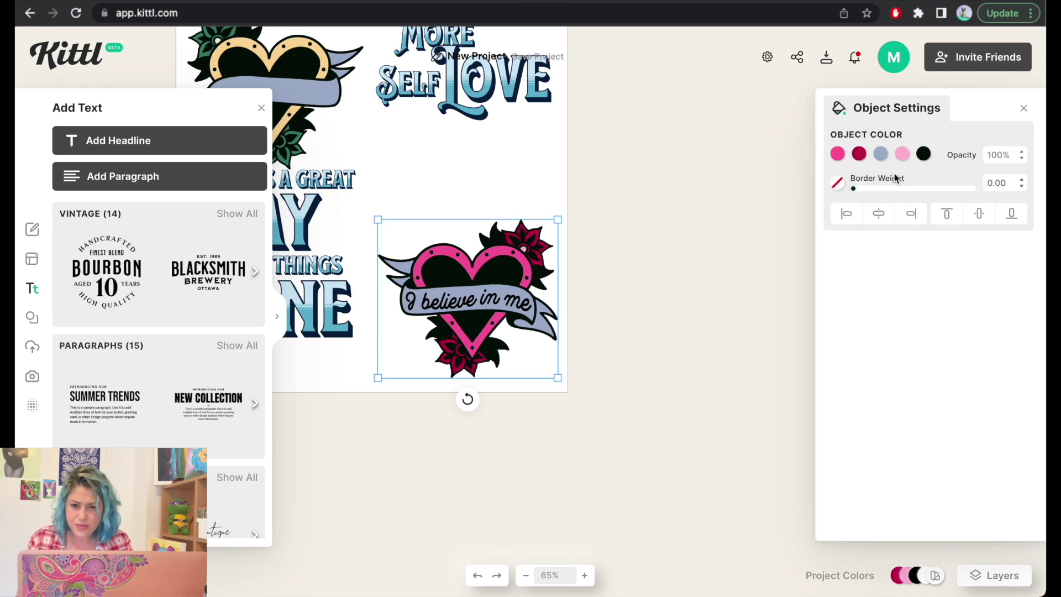
Set the "I believe in me" banner text color to white
left_click(452, 301)
left_click(839, 154)
left_click_drag(658, 235, 621, 142)
left_click(678, 446)
left_click_drag(663, 178, 636, 175)
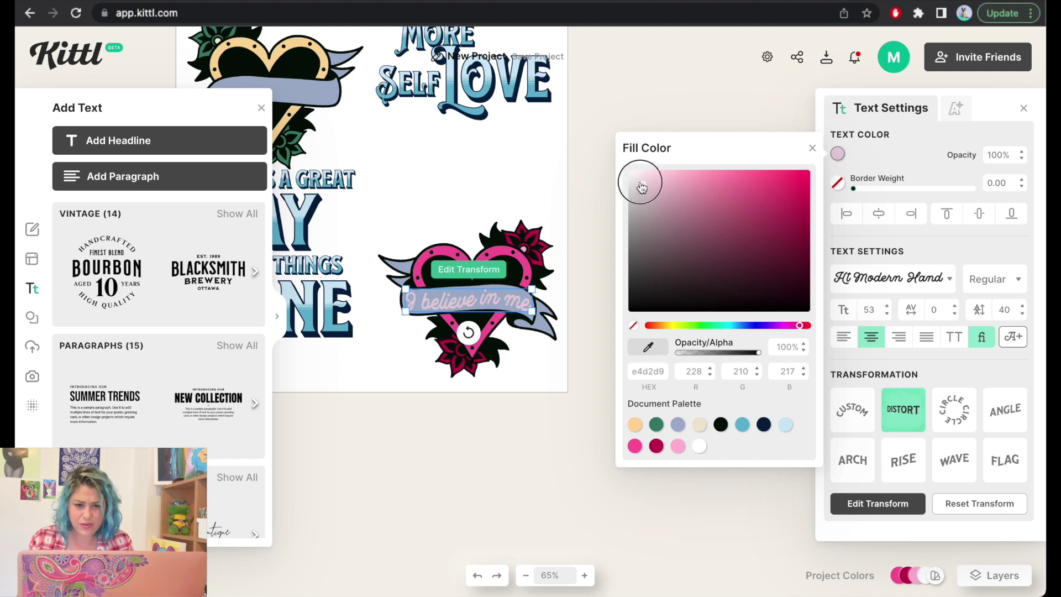
left_click(479, 161)
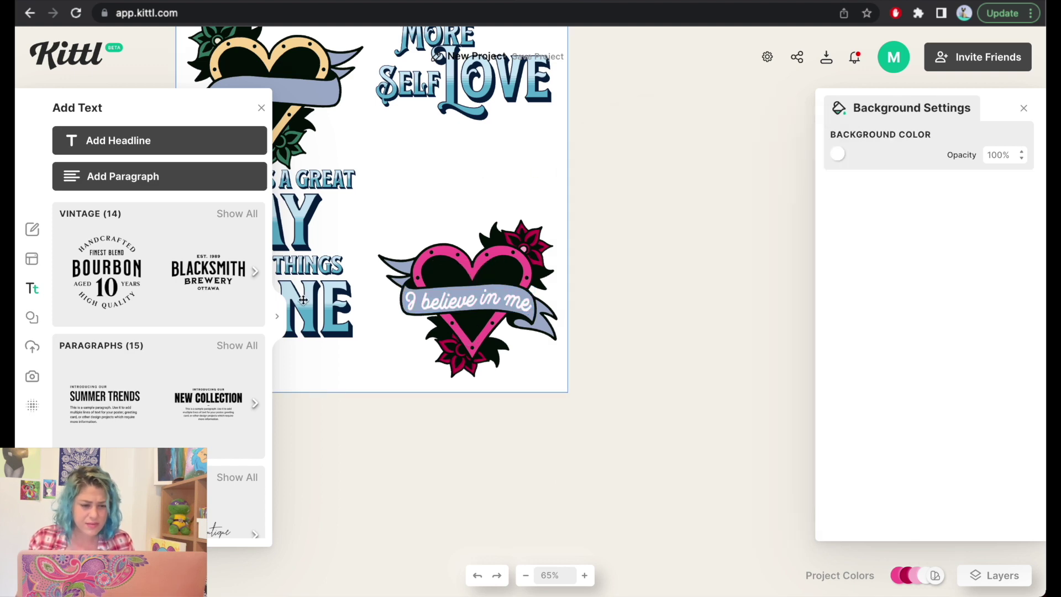
Recolor the banner and the flower centers of the "I believe in me" heart to light blue #96bbff
left_click(262, 111)
left_click(558, 387)
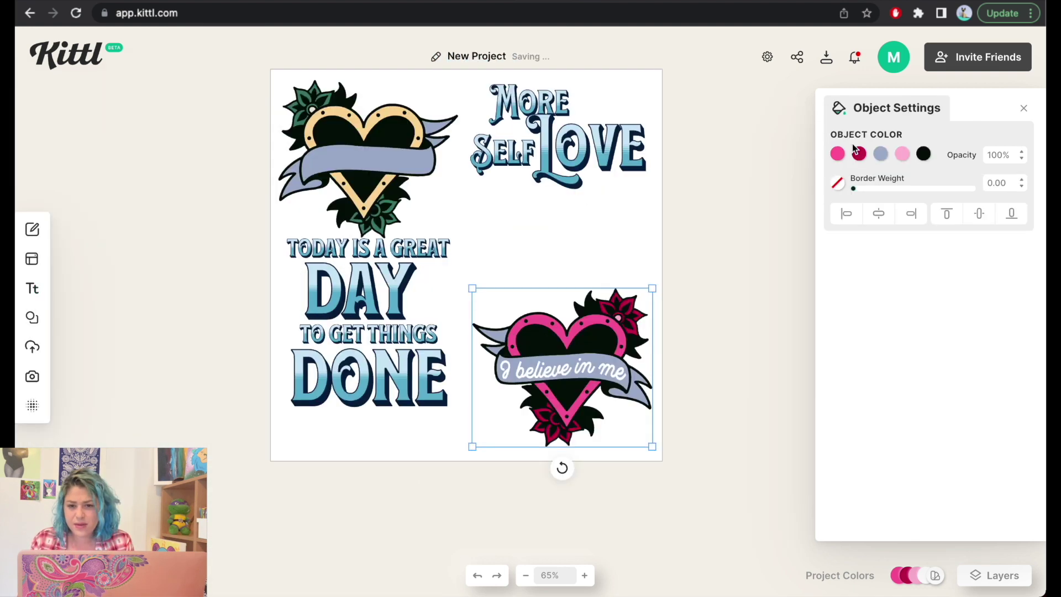
left_click(880, 155)
left_click_drag(761, 179, 748, 172)
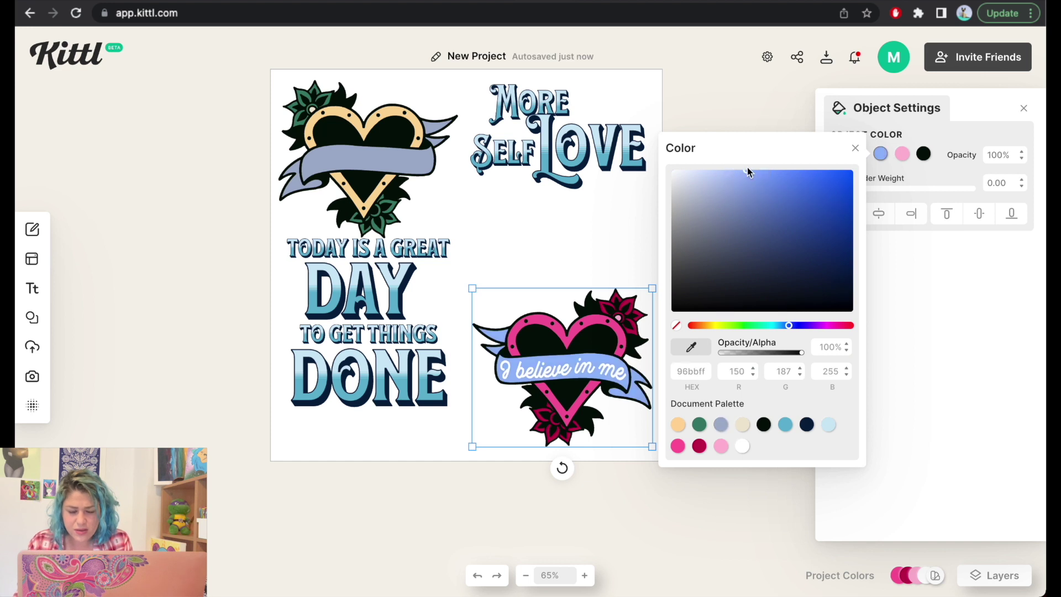
left_click(902, 155)
left_click(743, 446)
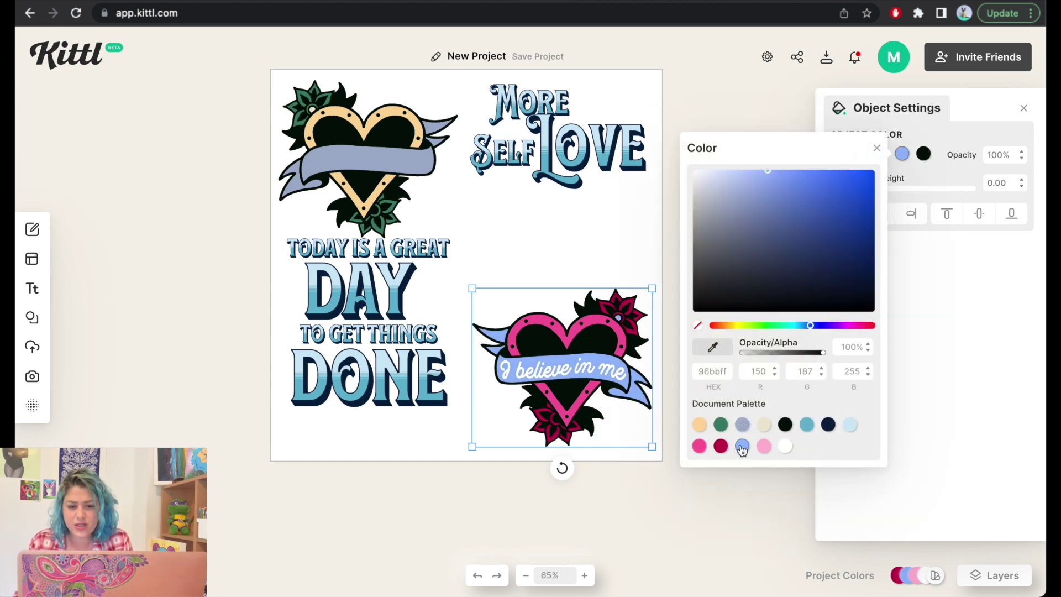
left_click(920, 171)
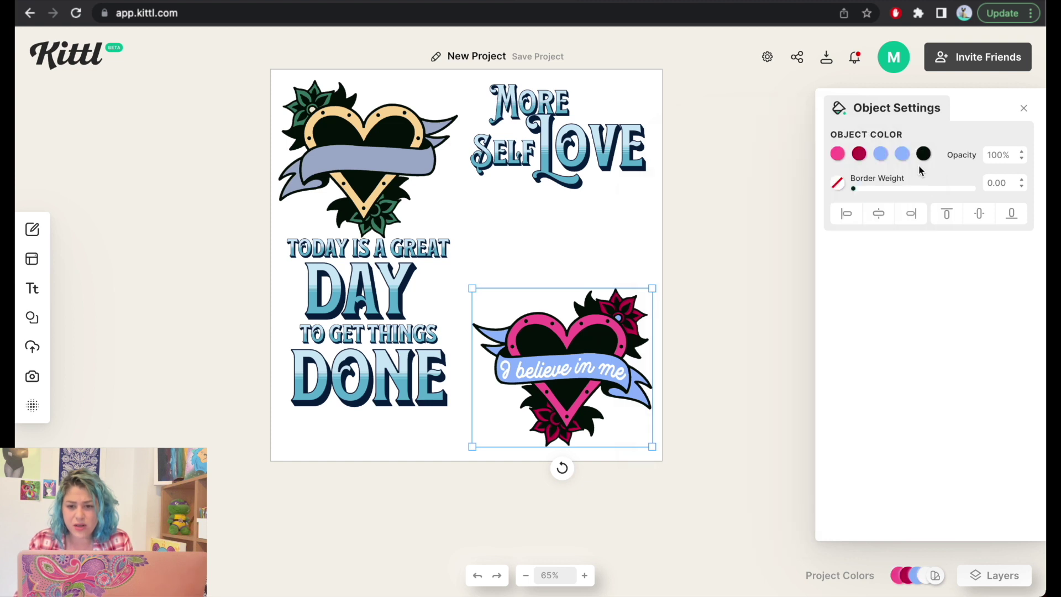
Recolor the flower petals of the "I believe in me" heart to a blue slightly stronger than the banner's
left_click(859, 156)
left_click(699, 445)
left_click_drag(760, 232, 754, 169)
left_click(912, 175)
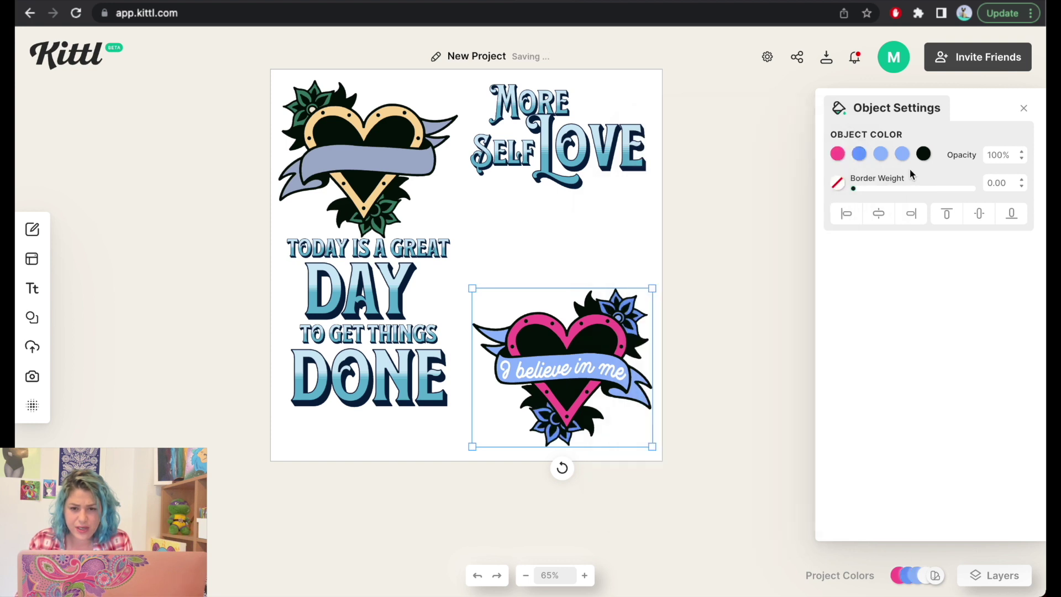
Recolor the frame of the "I believe in me" heart to a vivid blue, deeper than its flowers
left_click(837, 154)
left_click_drag(747, 177, 723, 167)
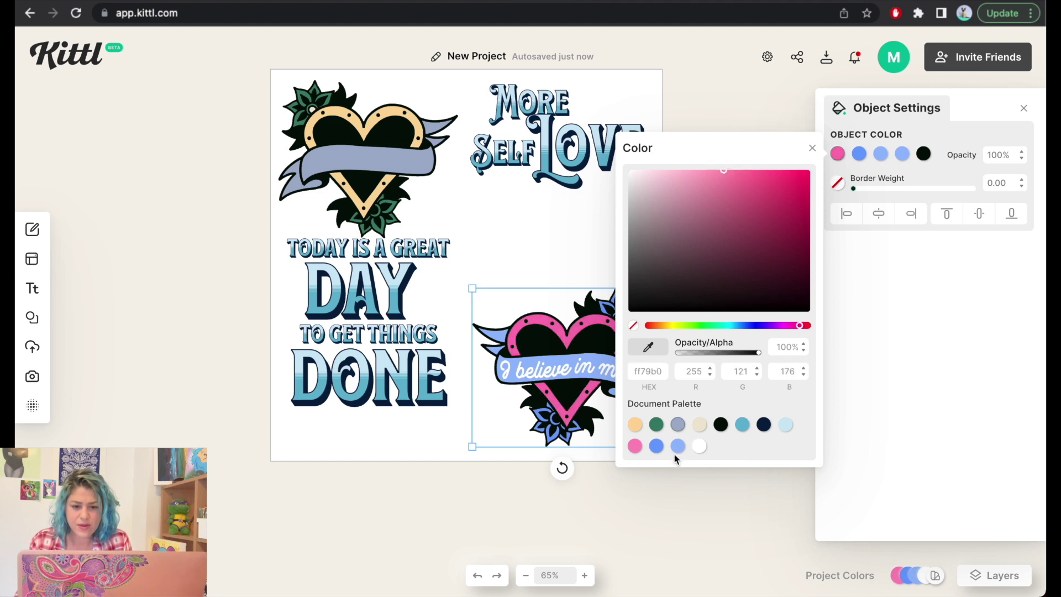
left_click(656, 446)
left_click_drag(740, 209, 775, 177)
left_click(691, 89)
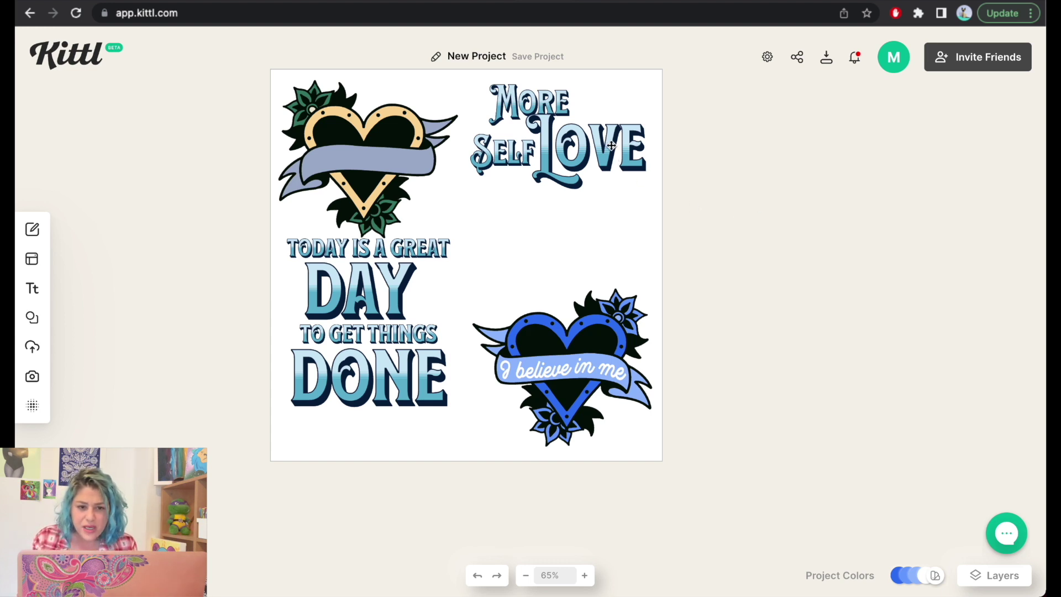
Move "Love" down to just above the blue heart and place "Self" on top of it with a plain initial S
left_click_drag(593, 154, 578, 247)
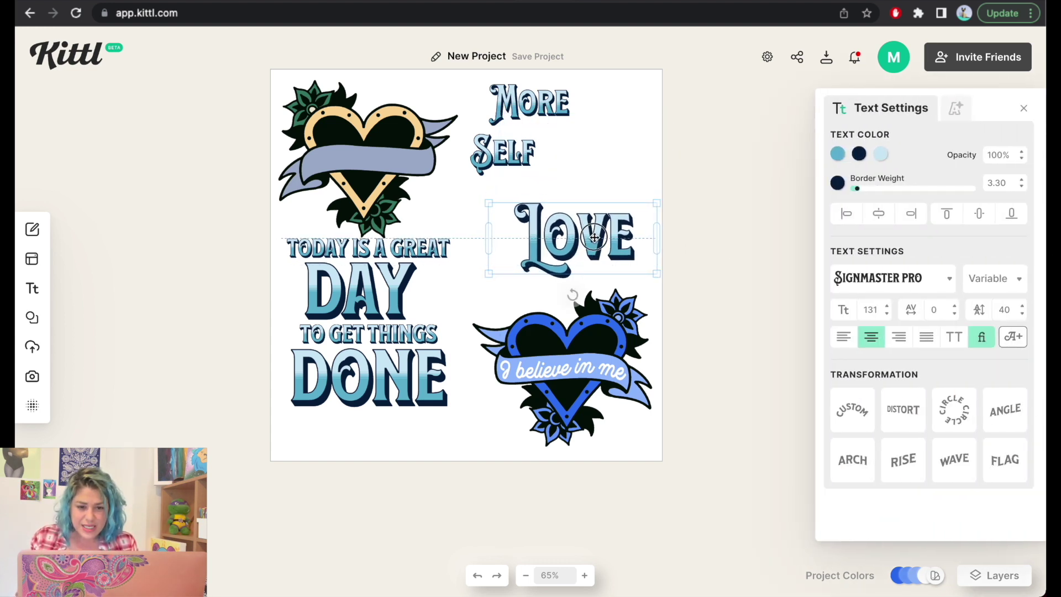
left_click_drag(511, 155, 608, 197)
double_click(592, 194)
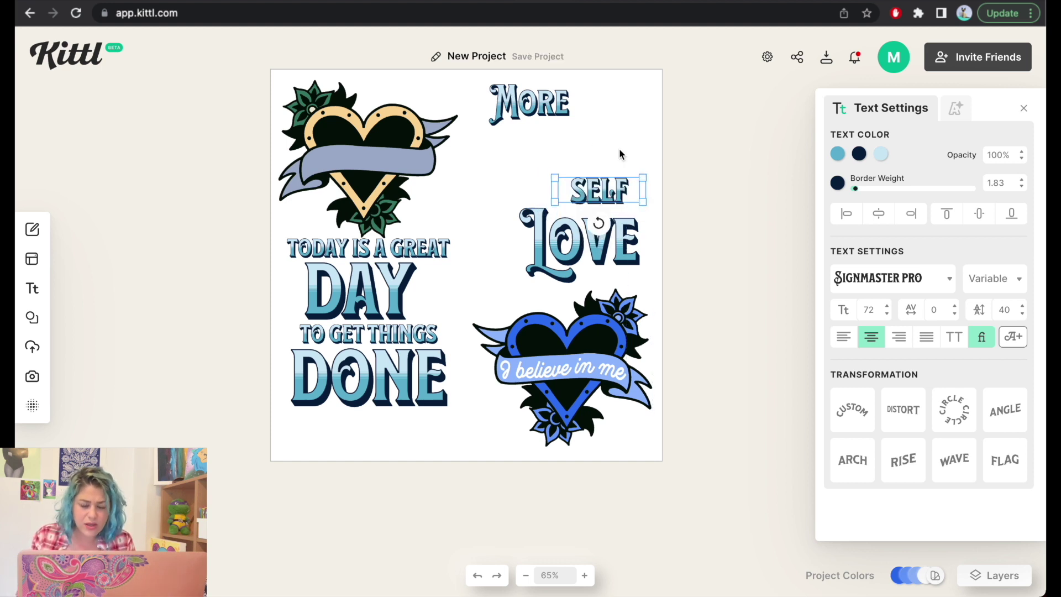
left_click(606, 200)
Enlarge "More" to size 114 above "Self" and apply Distort, arching its top edge and pulling its lower corners downward and outward
left_click_drag(538, 100, 676, 133)
left_click_drag(628, 174, 607, 173)
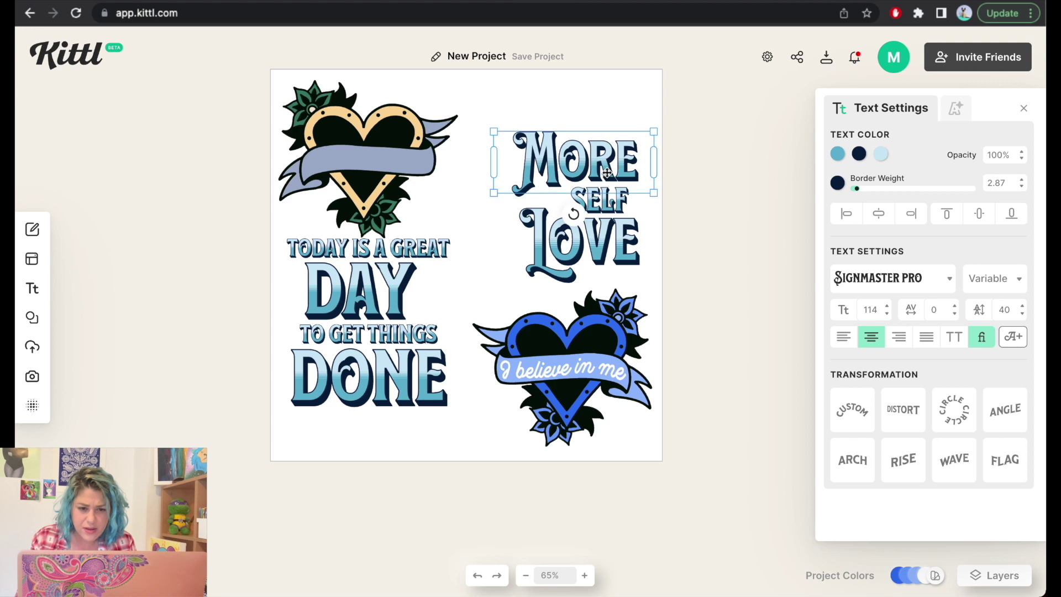
left_click(903, 410)
left_click_drag(511, 193, 535, 201)
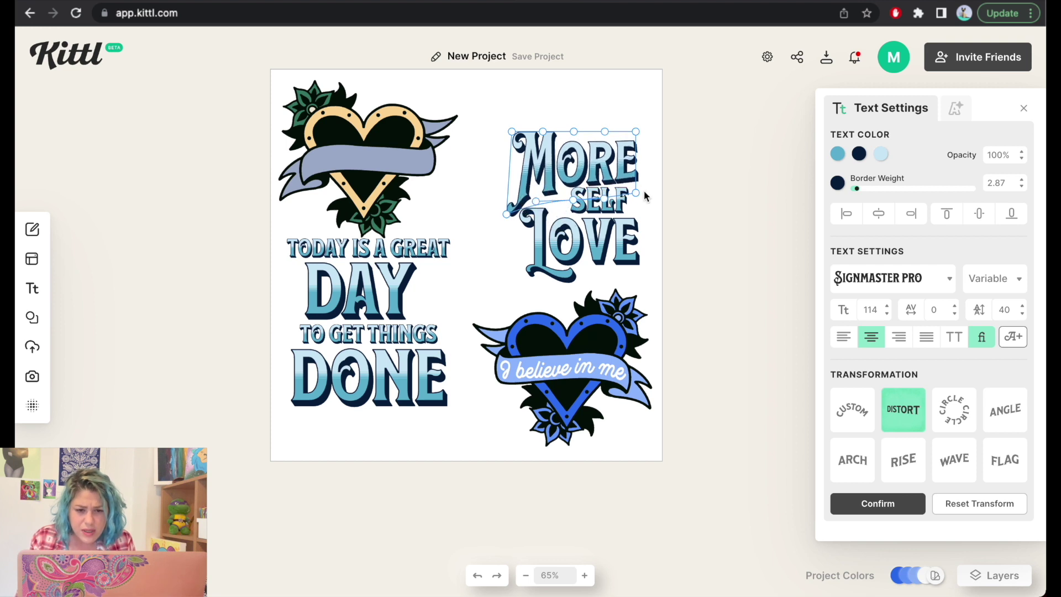
left_click_drag(636, 192, 644, 203)
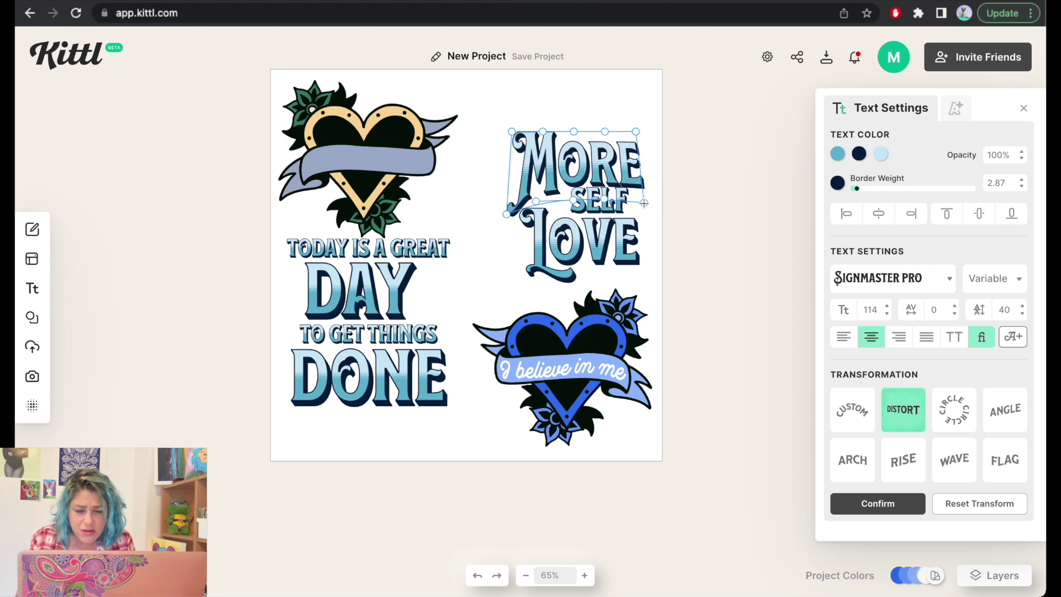
left_click_drag(575, 131, 572, 116)
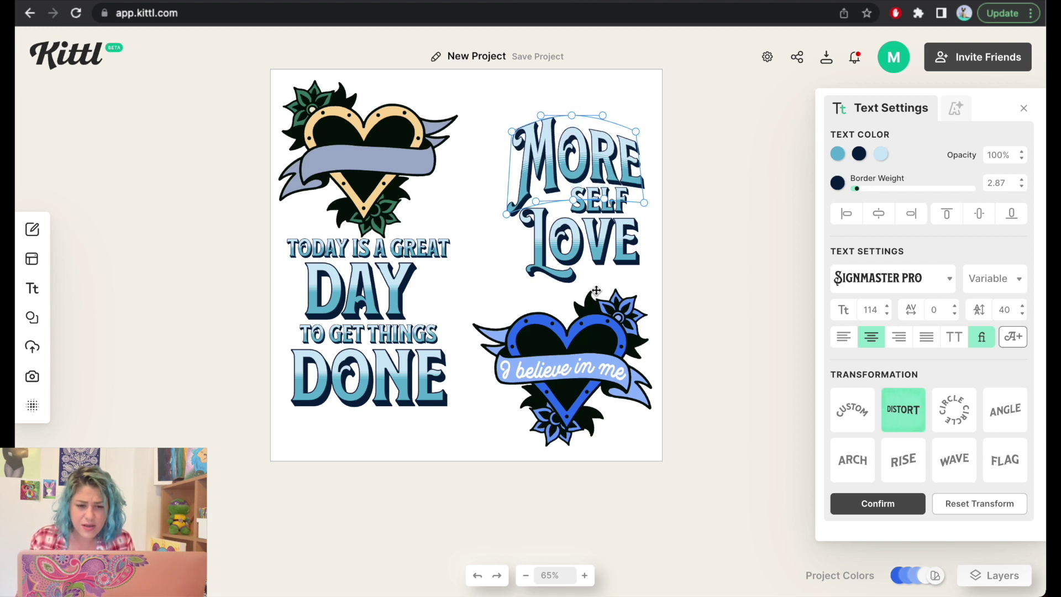
Apply Distort to "Love", widening its right side, bowing its lower edge and reshaping its upper edge to fit under "More Self"
left_click(589, 253)
left_click(903, 409)
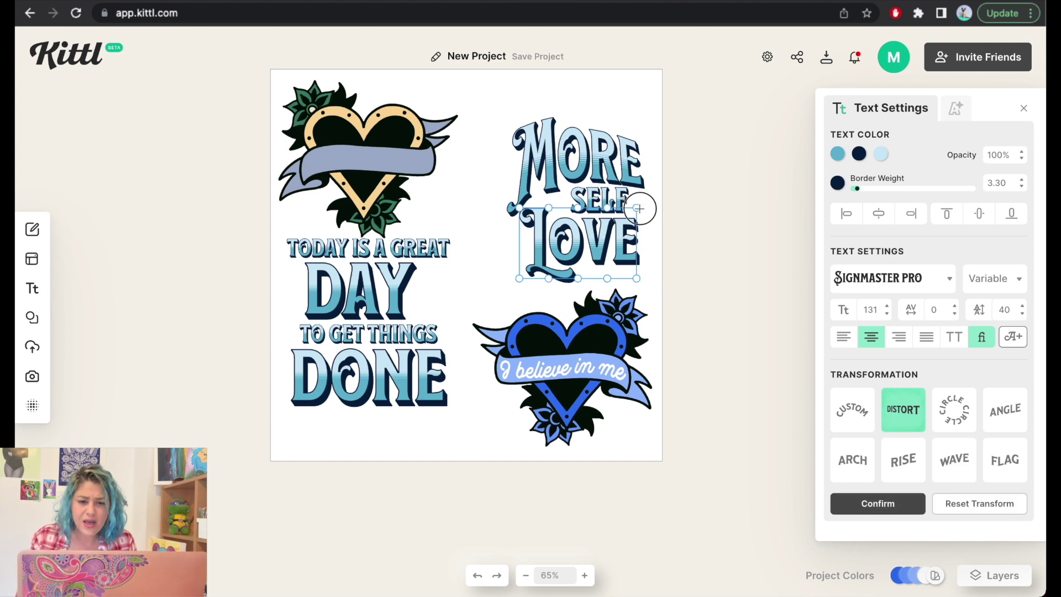
left_click_drag(637, 209, 653, 204)
left_click_drag(636, 281, 642, 279)
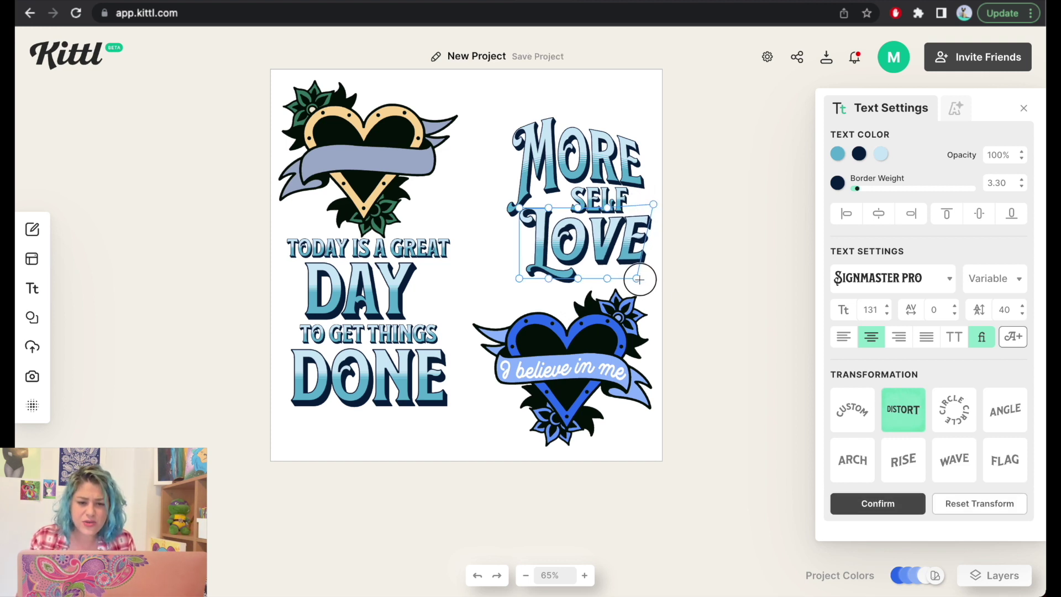
left_click_drag(577, 278, 512, 277)
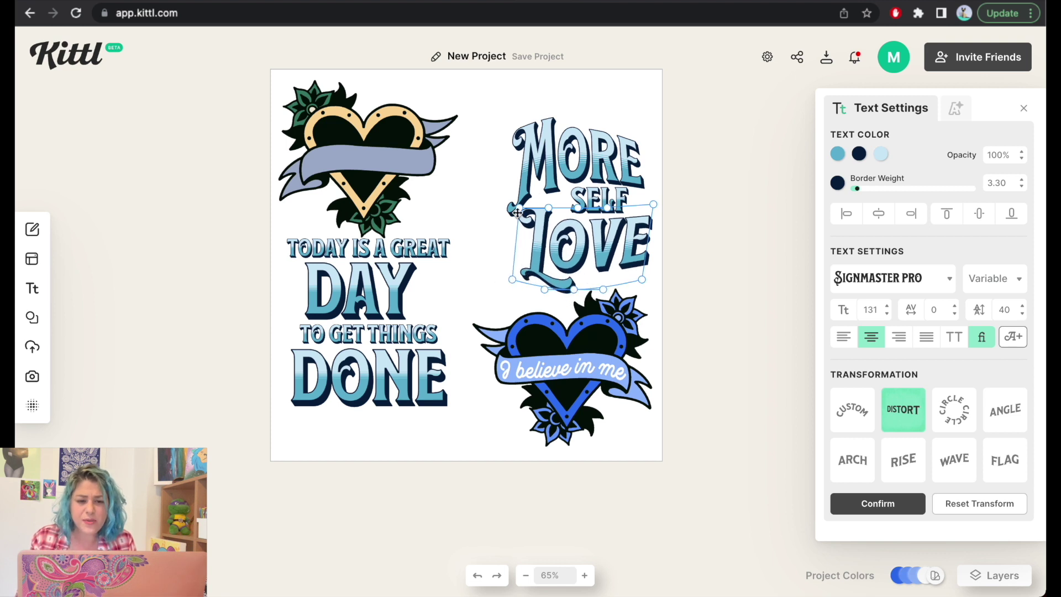
left_click_drag(517, 208, 584, 215)
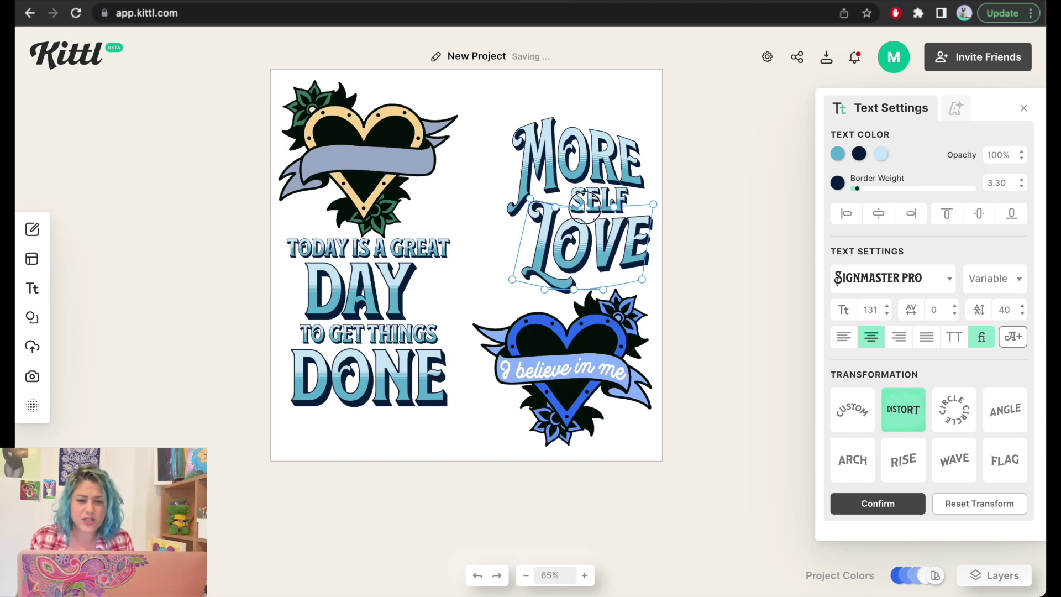
Apply a Distort transformation to the word SELF and reshape its upper edge to fit between MORE and LOVE
left_click(731, 162)
left_click(600, 199)
left_click(903, 409)
left_click_drag(570, 212, 561, 185)
left_click_drag(625, 214, 629, 193)
left_click(610, 190)
left_click(712, 173)
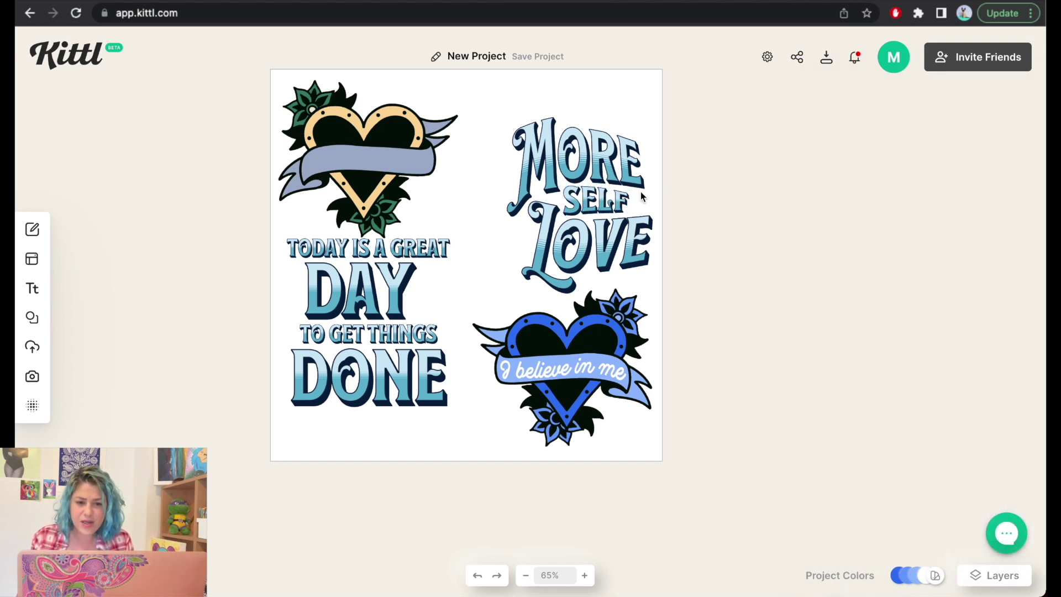
Recolor the word MORE with a medium blue fill and the stronger blue 3175f1 as its decoration color
left_click(578, 138)
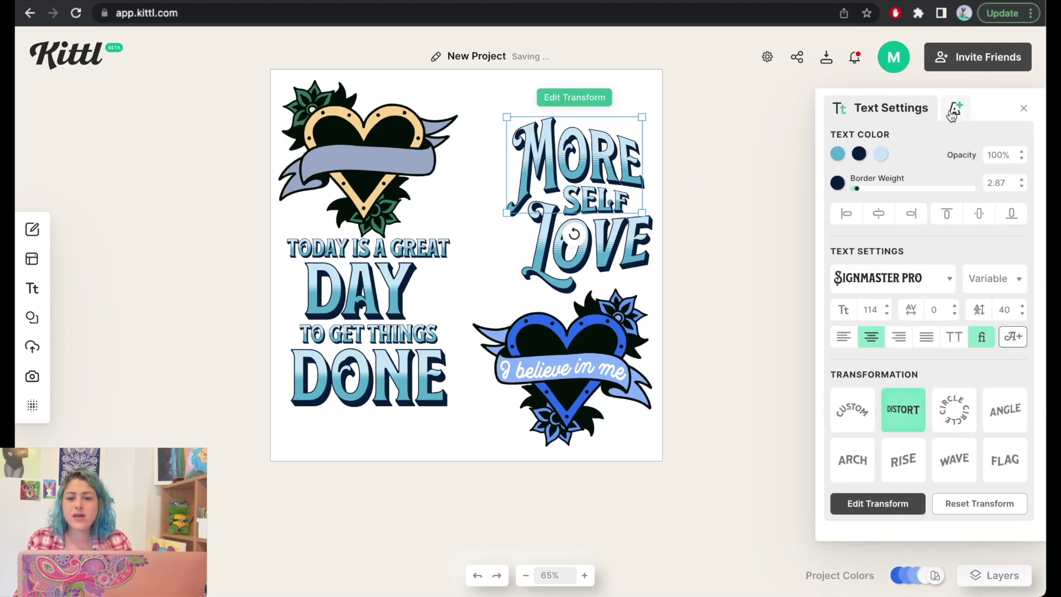
left_click(839, 154)
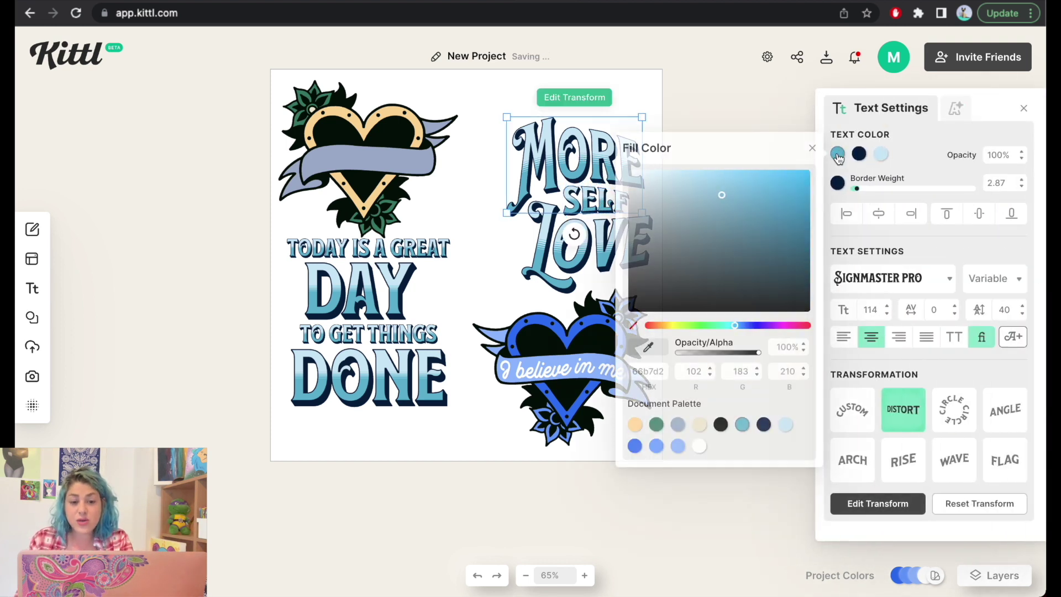
left_click(657, 445)
left_click(880, 155)
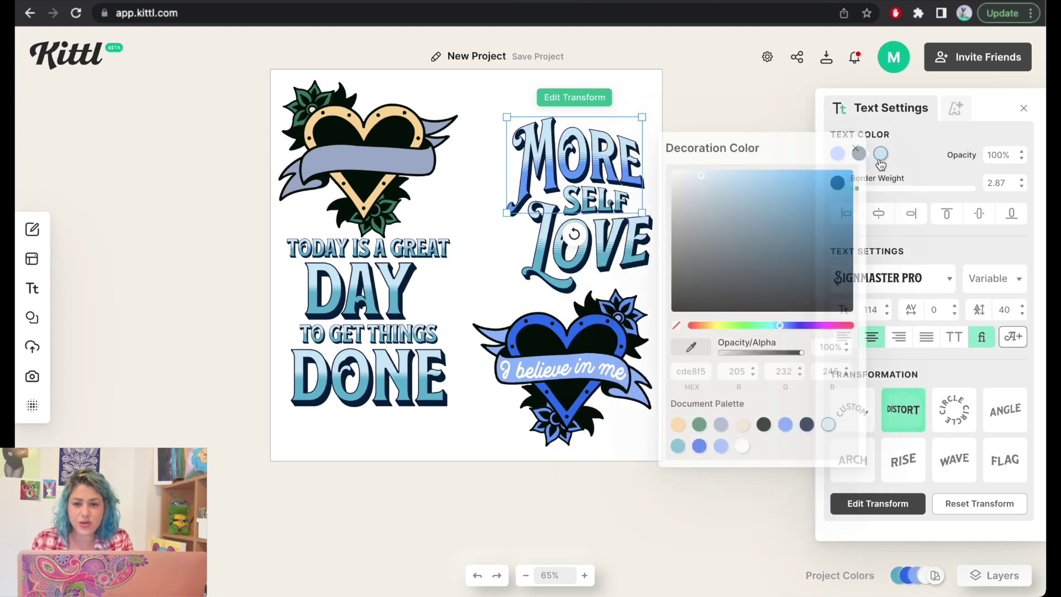
left_click(698, 446)
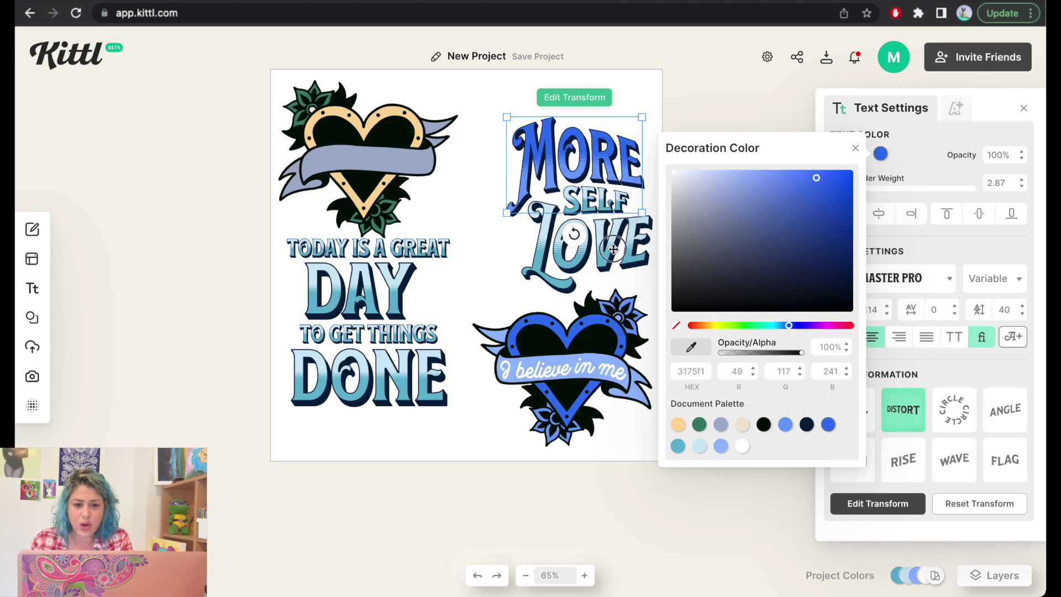
Set the word LOVE's fill color to blue 3175f1 and its decoration color to light blue 96bbff
left_click(613, 249)
left_click(838, 155)
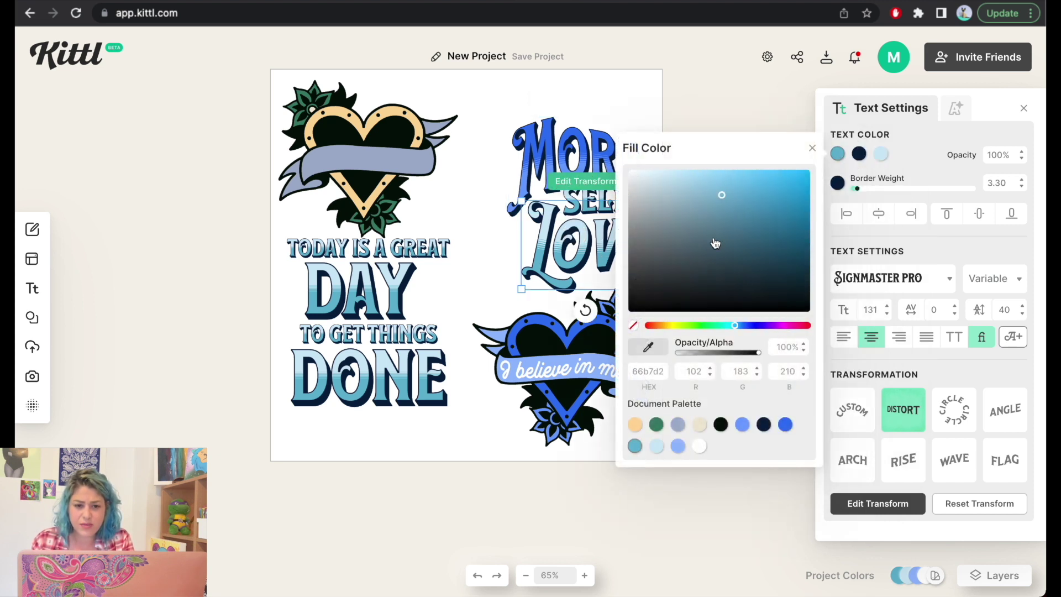
left_click(786, 424)
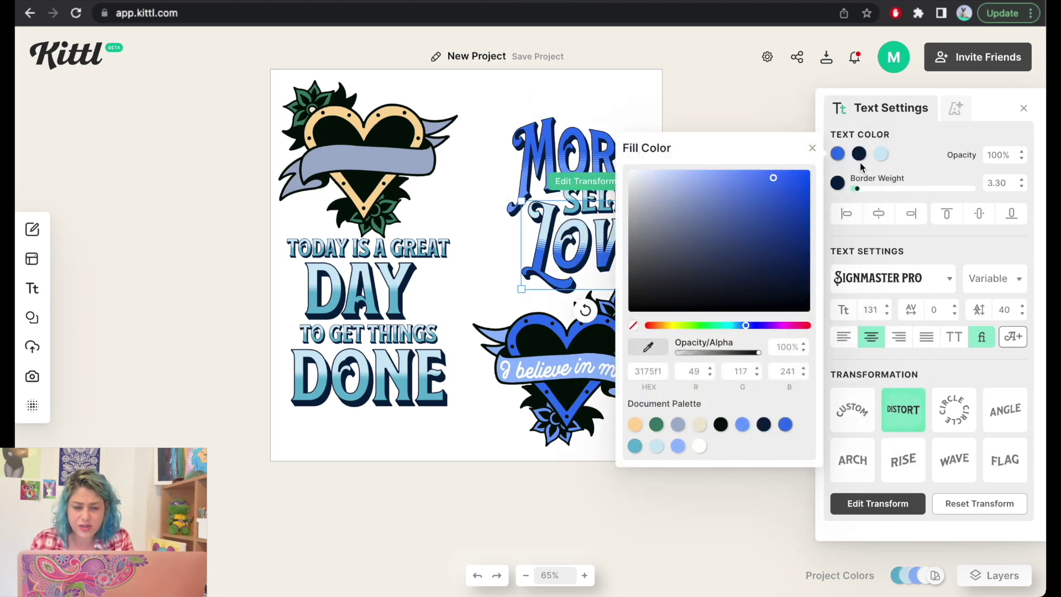
left_click(880, 156)
left_click(721, 445)
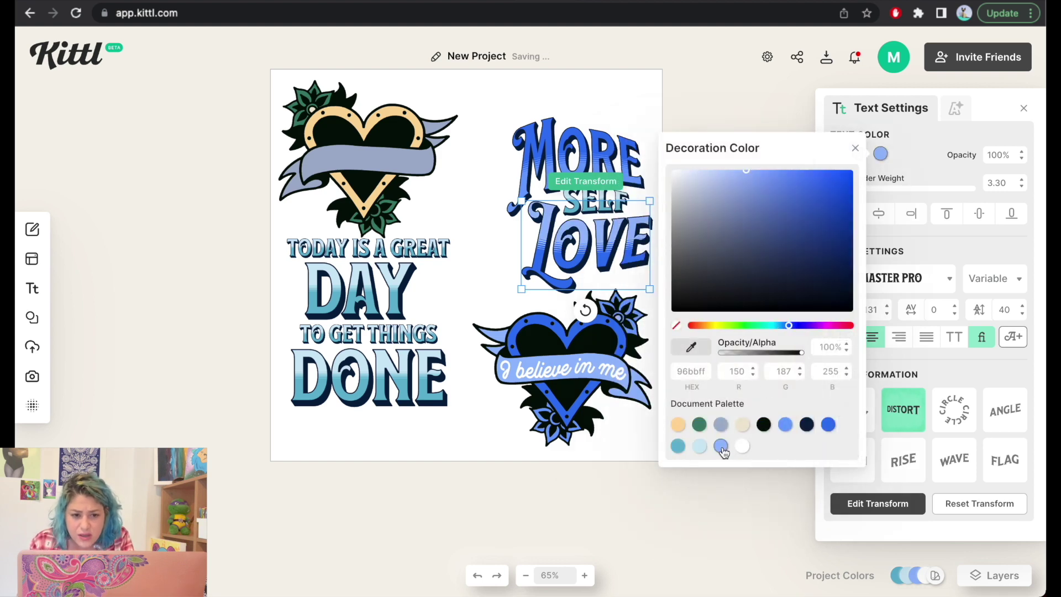
Recolor the word SELF with a pale blue fill and a medium blue decoration color from the document palette
left_click(596, 203)
left_click(838, 154)
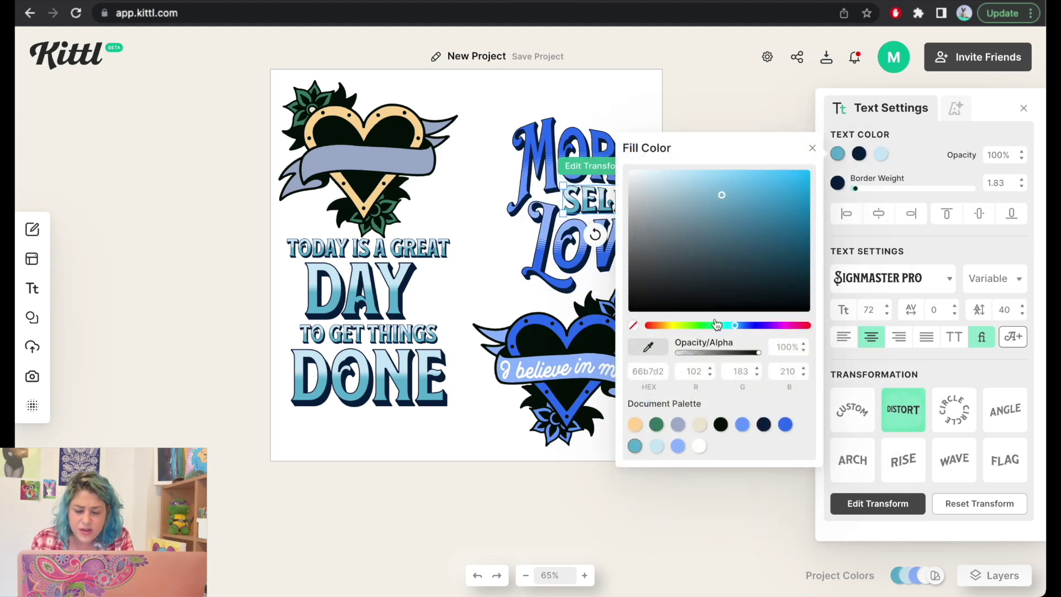
left_click(656, 446)
left_click(880, 155)
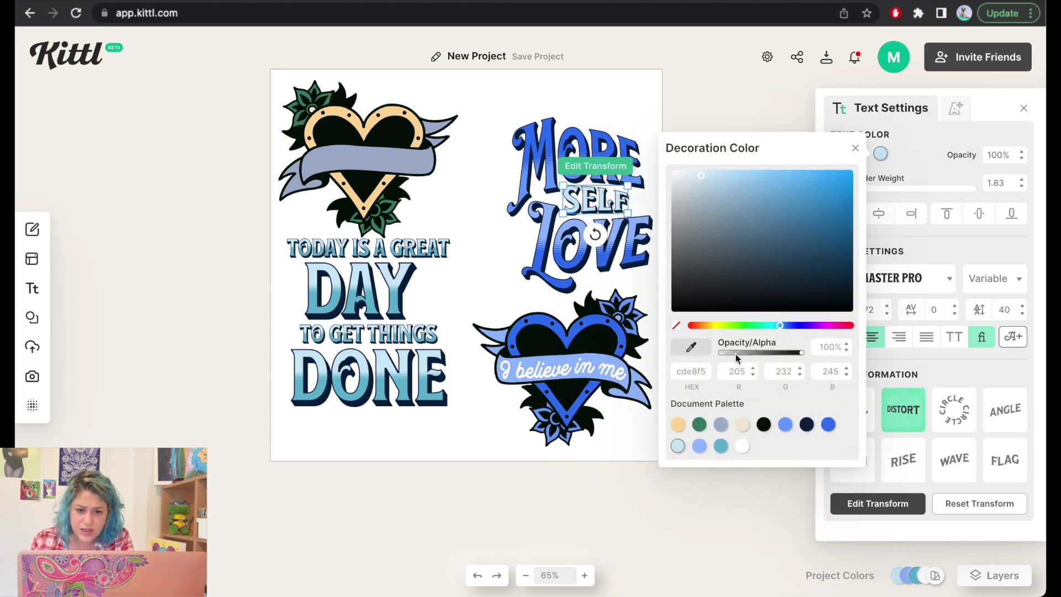
left_click(721, 447)
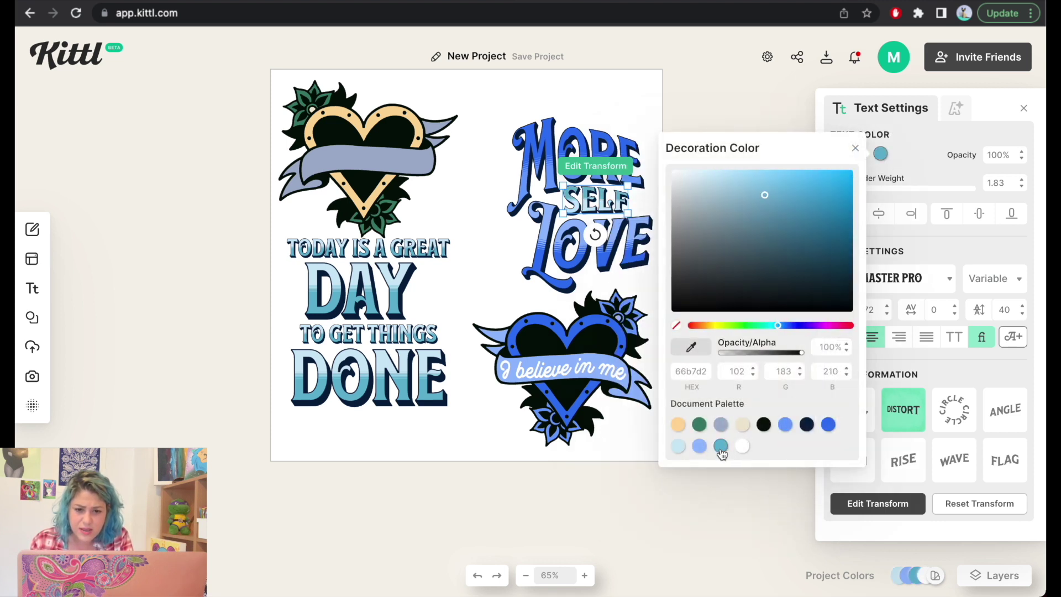
left_click(785, 425)
left_click(797, 203)
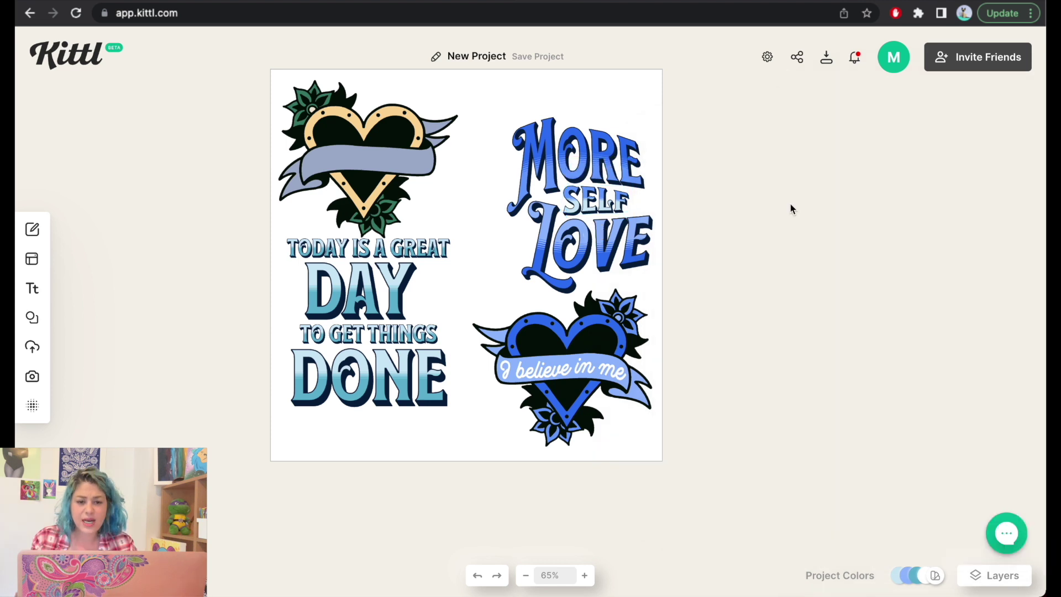
Group the words MORE, SELF and LOVE and move the group up near the top edge of the artboard
left_click_drag(719, 264, 560, 121)
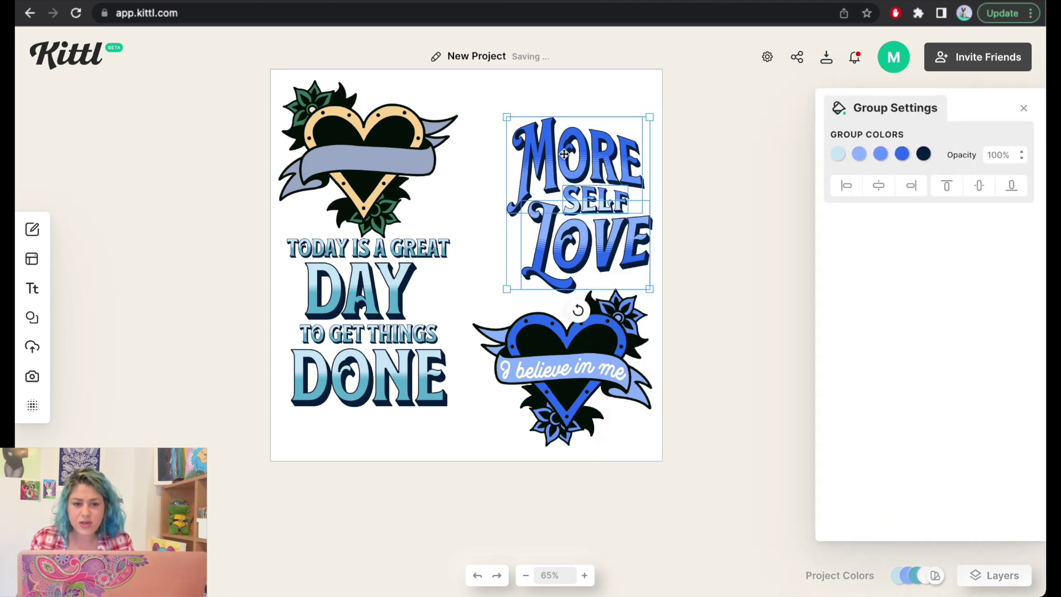
right_click(566, 156)
left_click(674, 342)
left_click(712, 185)
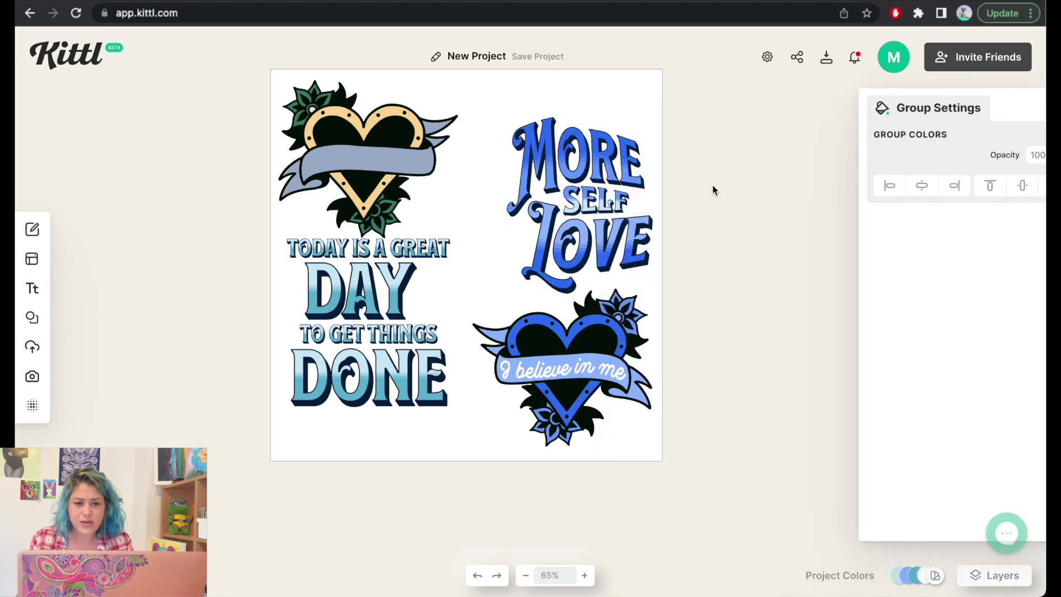
left_click(593, 239)
left_click(607, 241)
left_click(604, 222)
left_click_drag(604, 223, 598, 175)
left_click(748, 249)
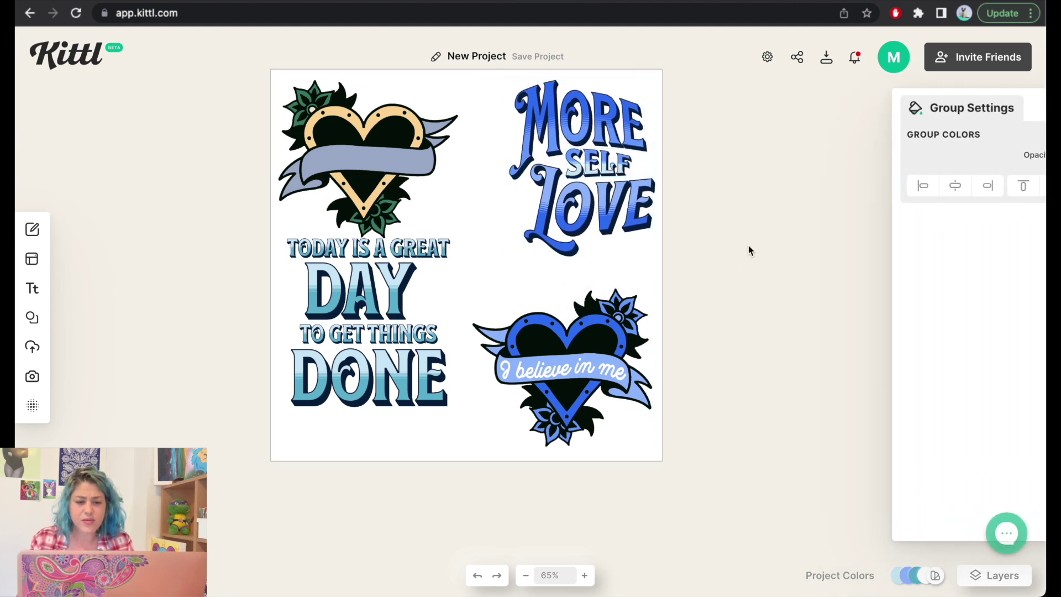
Group the blue heart illustration with its "I believe in me" banner text
left_click(606, 383)
left_click_drag(701, 352, 525, 354)
right_click(566, 321)
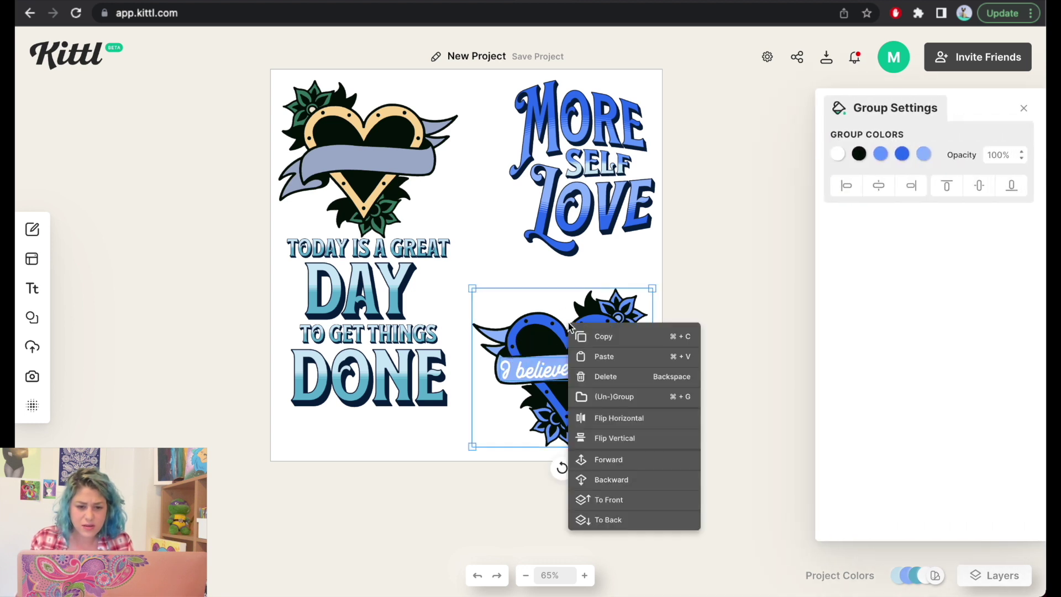
left_click(616, 396)
left_click(730, 241)
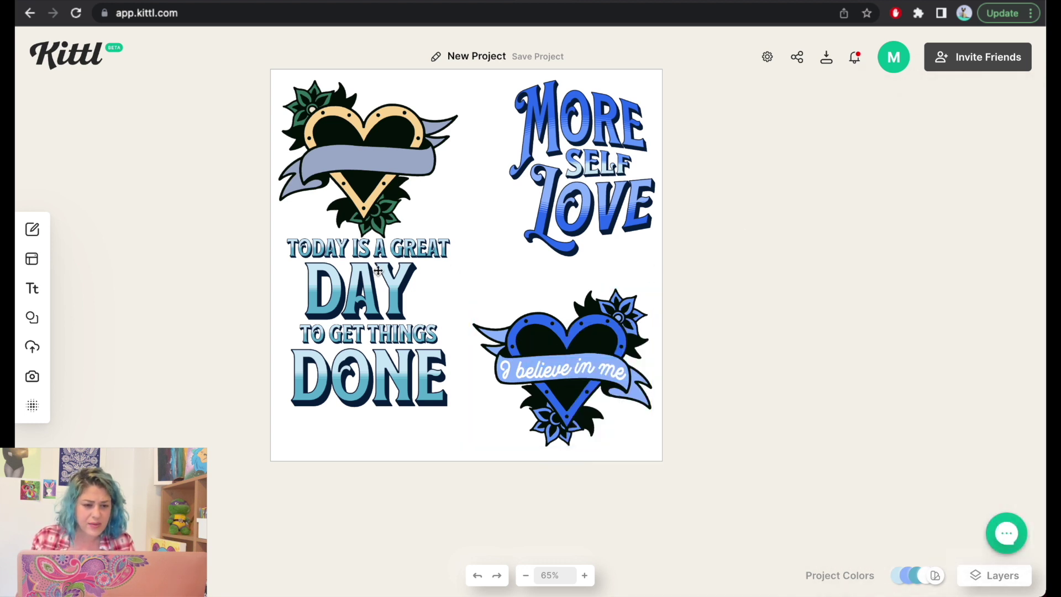
Move DONE, TO GET THINGS and DAY down, leaving a gap below TODAY IS A GREAT
left_click_drag(398, 354, 394, 385)
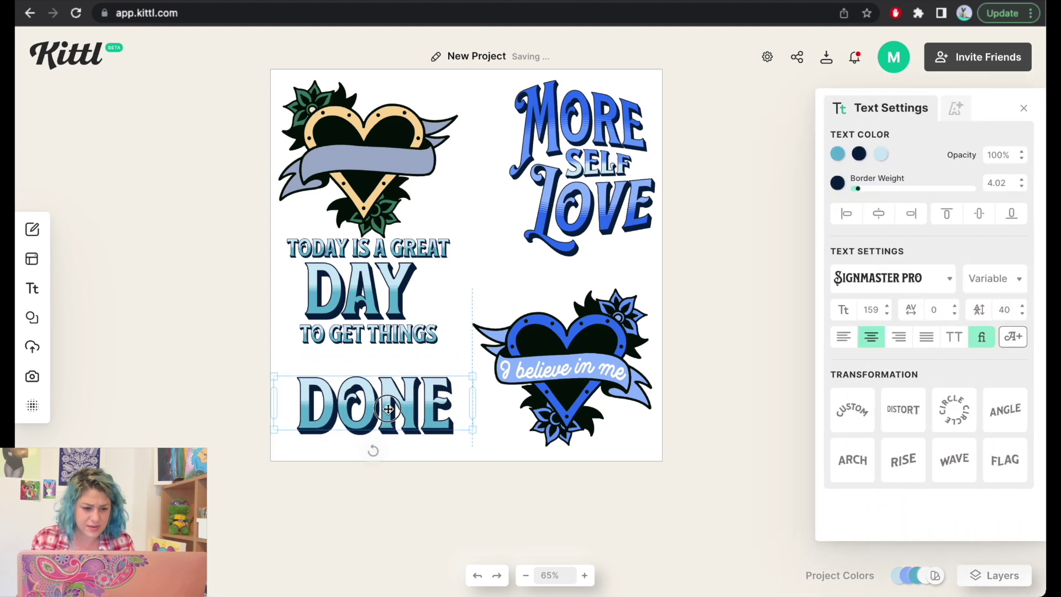
left_click_drag(378, 338, 378, 373)
left_click(361, 290)
left_click_drag(362, 290, 361, 321)
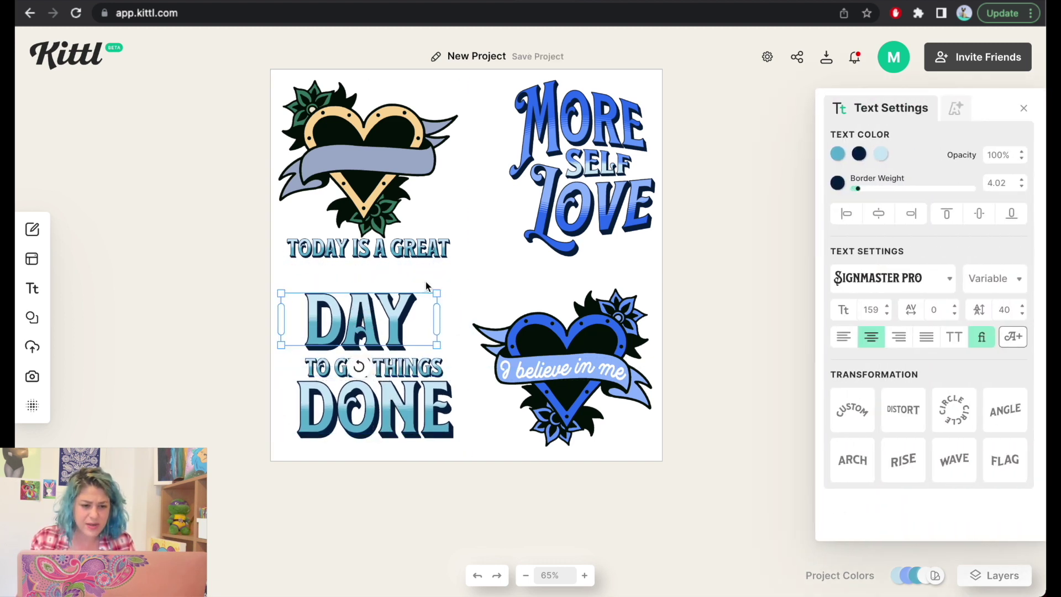
Try Sunship and Sunny Spells on the word DAY, settle on the Sundaze typeface, and move the word up slightly
left_click(893, 278)
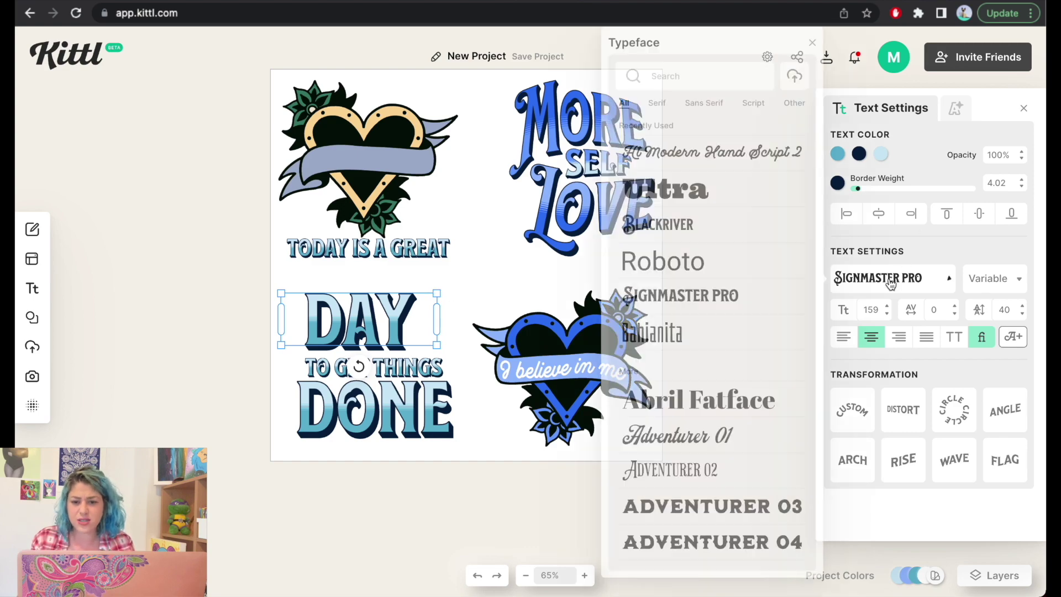
scroll(730, 232, "down", 5)
scroll(729, 233, "down", 20)
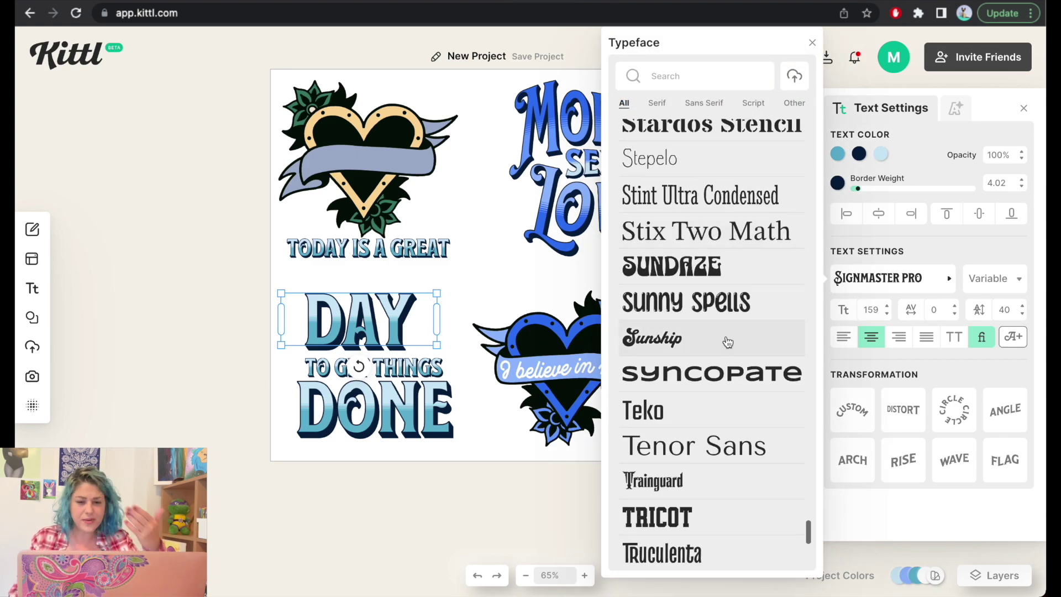
left_click(716, 384)
left_click(693, 336)
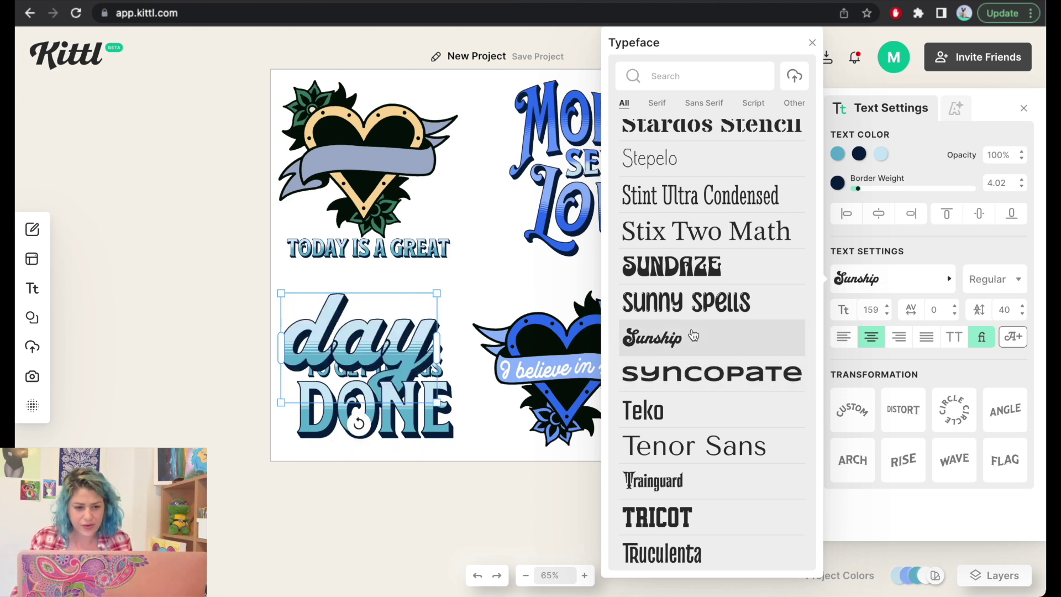
left_click(694, 309)
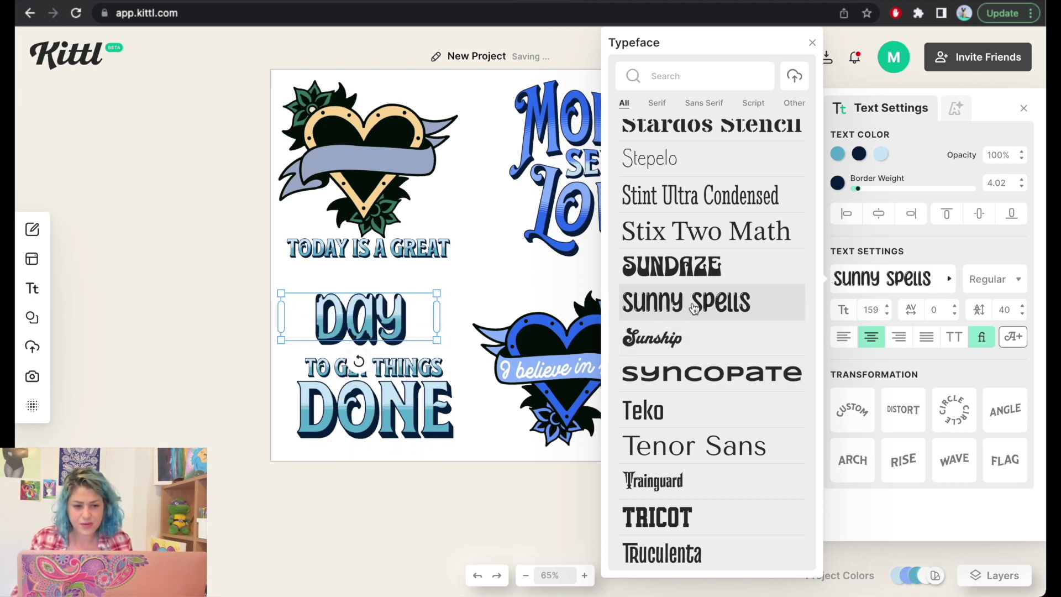
left_click(689, 256)
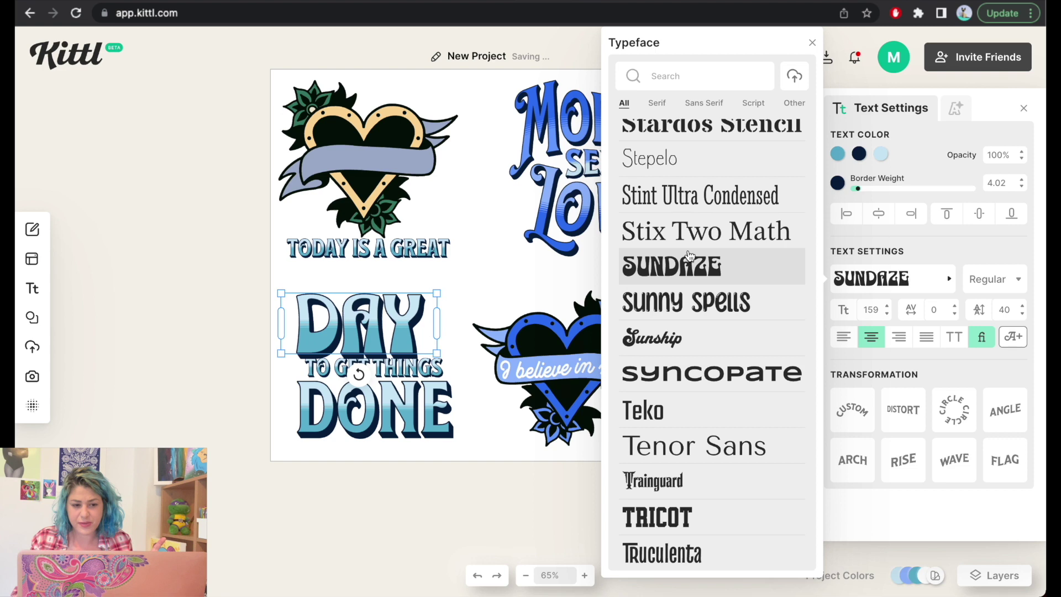
left_click(459, 287)
left_click_drag(371, 318, 381, 302)
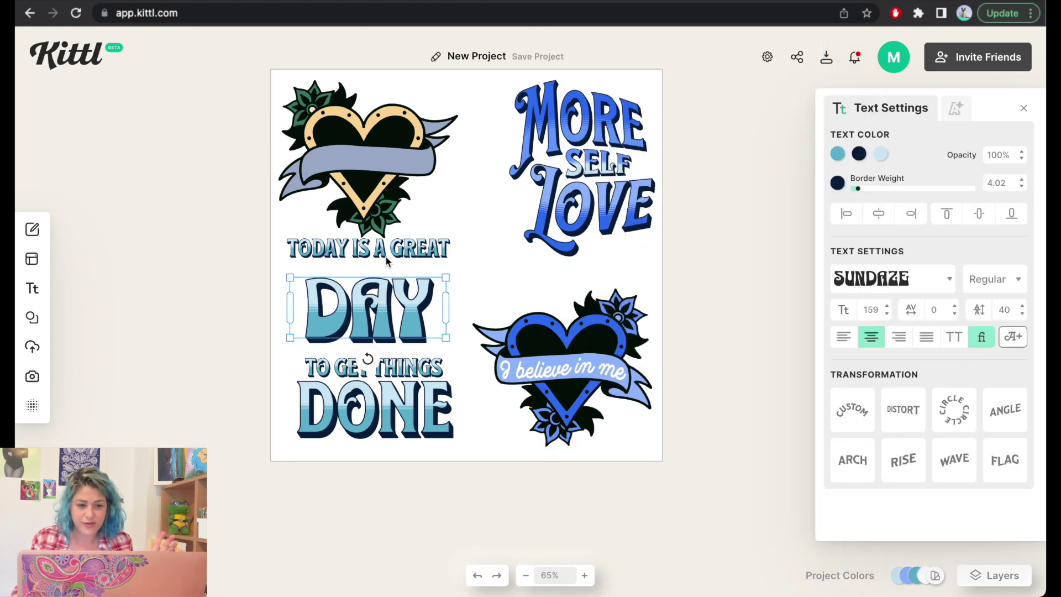
Apply Sundaze to the remaining quote lines and widen the TODAY IS A GREAT text box so it fits one line above DAY
left_click(387, 252)
left_click(891, 278)
left_click(652, 115)
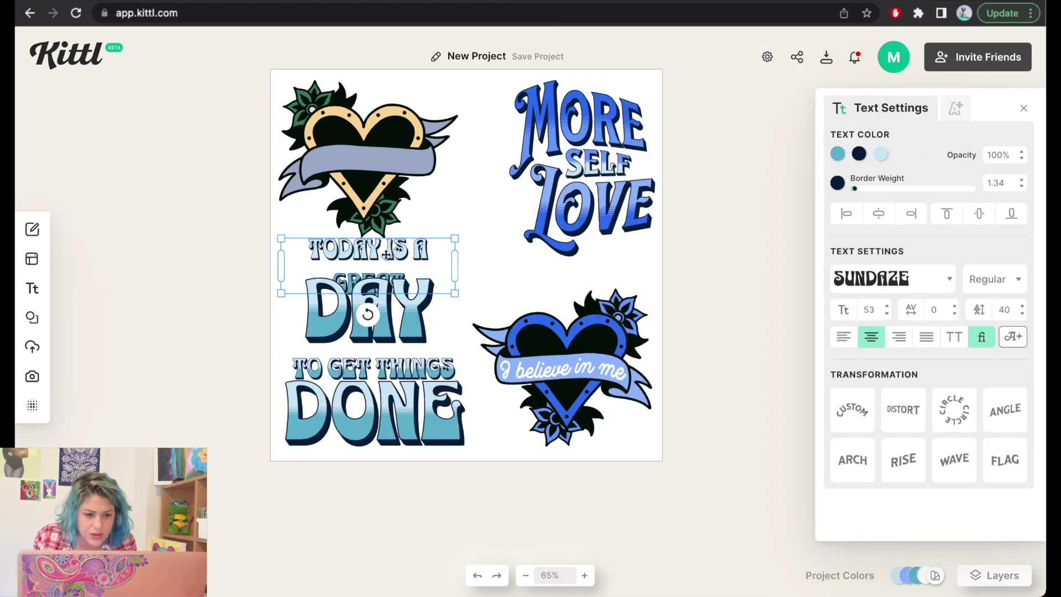
left_click_drag(455, 271, 481, 268)
left_click(482, 284)
left_click_drag(410, 243, 411, 260)
Reposition the four quote lines into a centered stack, placing DAY closely above TO GET THINGS and DONE
left_click(383, 322)
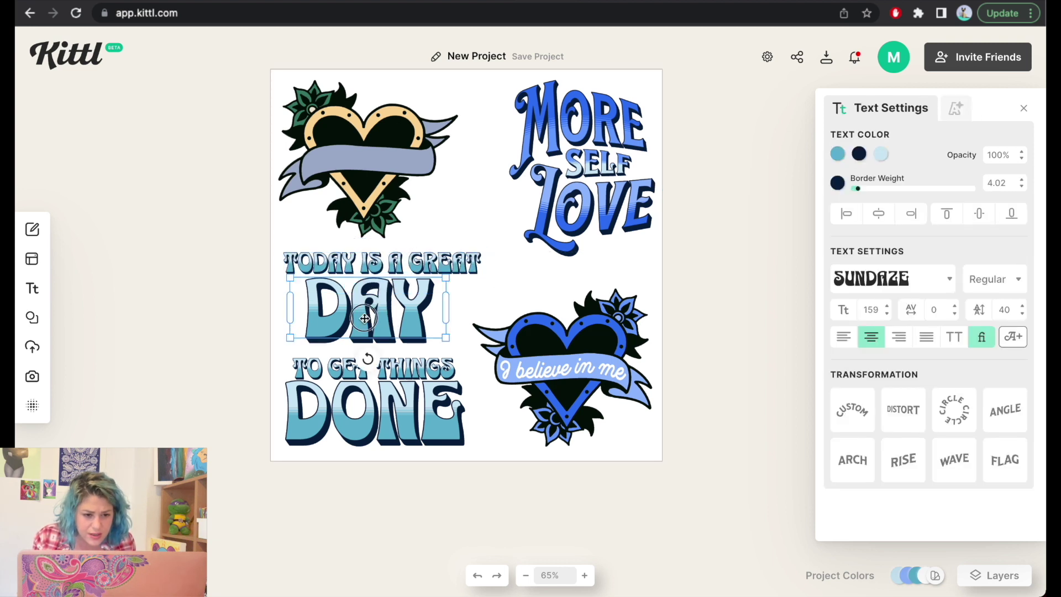
left_click_drag(366, 318, 370, 319)
left_click_drag(381, 378, 409, 362)
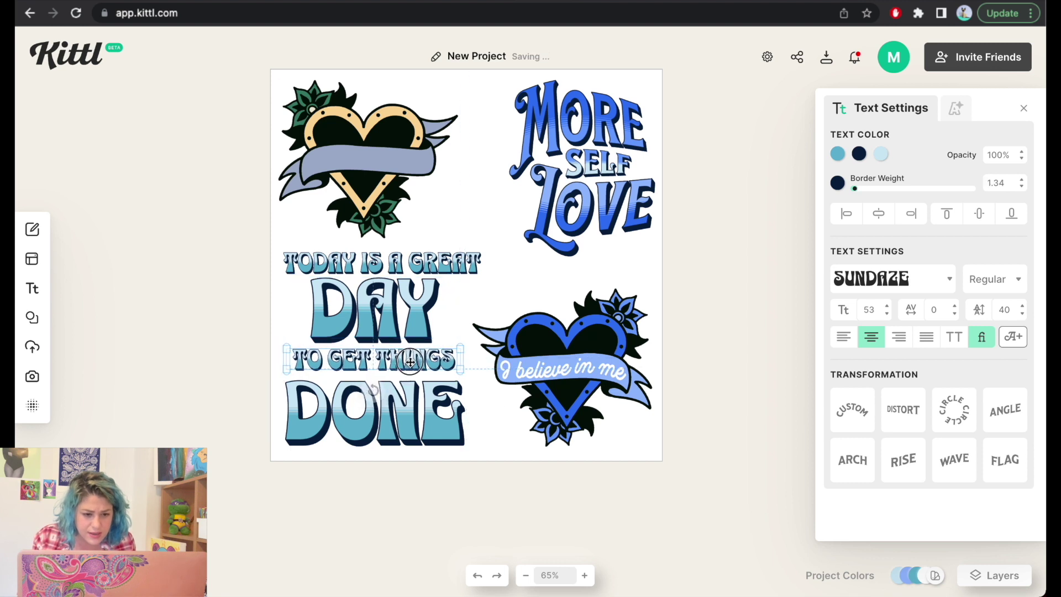
left_click_drag(410, 431, 405, 430)
left_click_drag(436, 258, 430, 259)
left_click_drag(400, 415, 404, 419)
left_click_drag(395, 364, 400, 370)
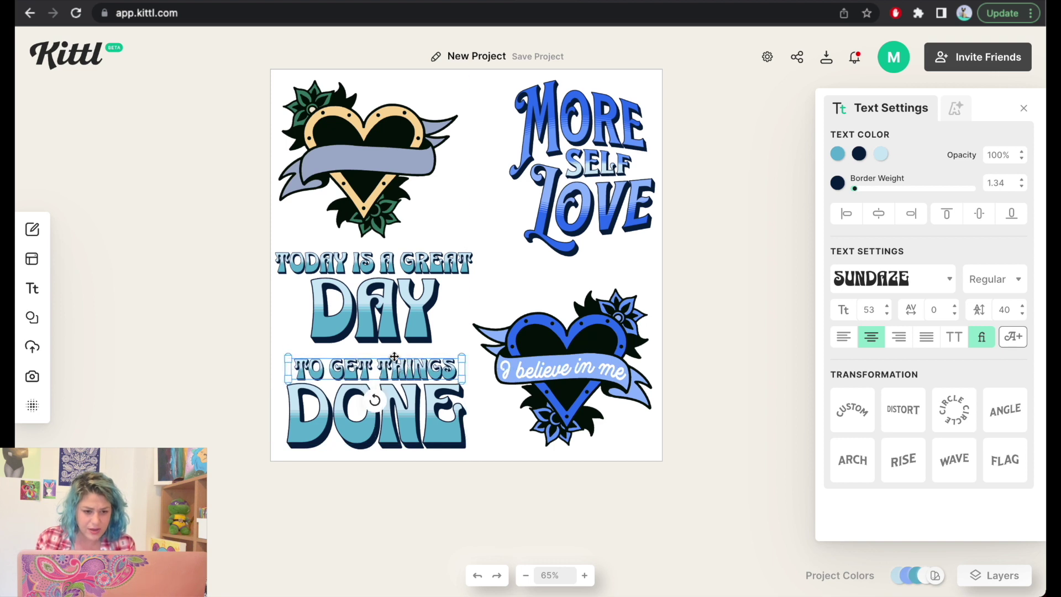
left_click_drag(383, 320, 384, 329)
Align TODAY IS A GREAT over DAY and nudge it upward to leave space between the two lines
left_click_drag(396, 268, 395, 275)
key("Up")
key("Up")
key("Up")
key("Up")
key("Up")
key("Up")
key("Up")
key("Up")
key("Up")
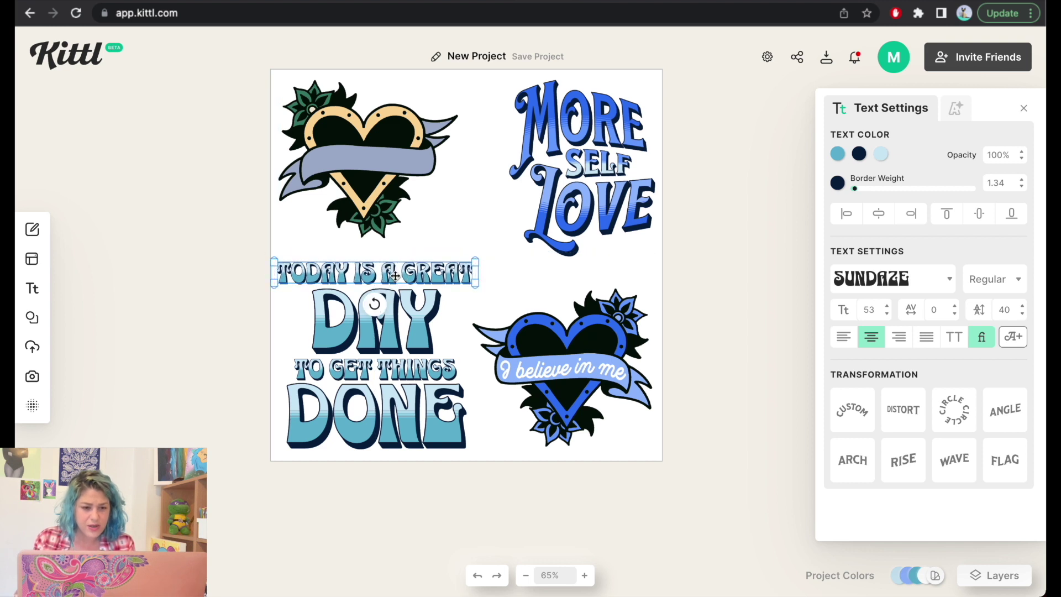
key("Up")
key("Up")
key("Up")
key("Up")
key("Up")
key("Up")
key("Up")
key("Up")
key("Up")
key("Up")
key("Up")
key("Up")
key("Up")
key("Up")
key("Up")
key("Up")
key("Up")
key("Up")
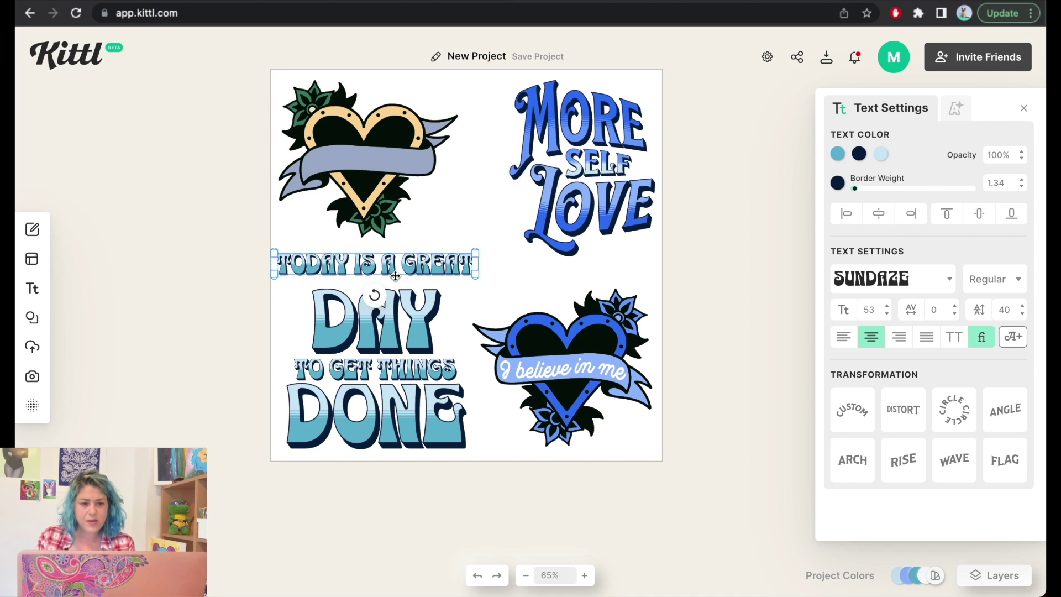
Enlarge DAY to font size 186, center it between its neighboring lines, and remove its Block Shadow effect
left_click(415, 334)
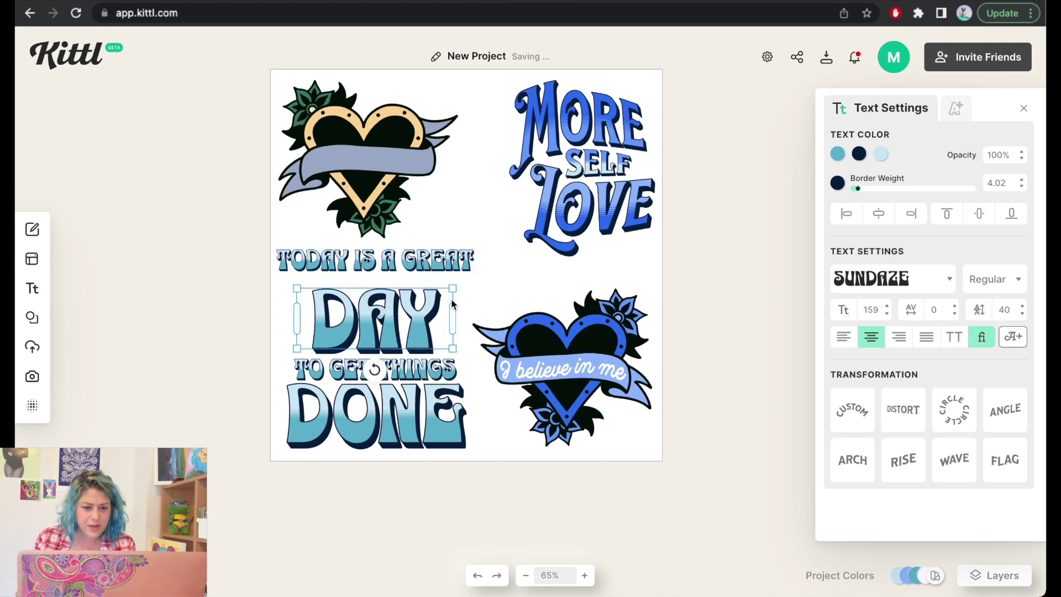
left_click_drag(452, 288, 478, 278)
left_click_drag(417, 317, 401, 317)
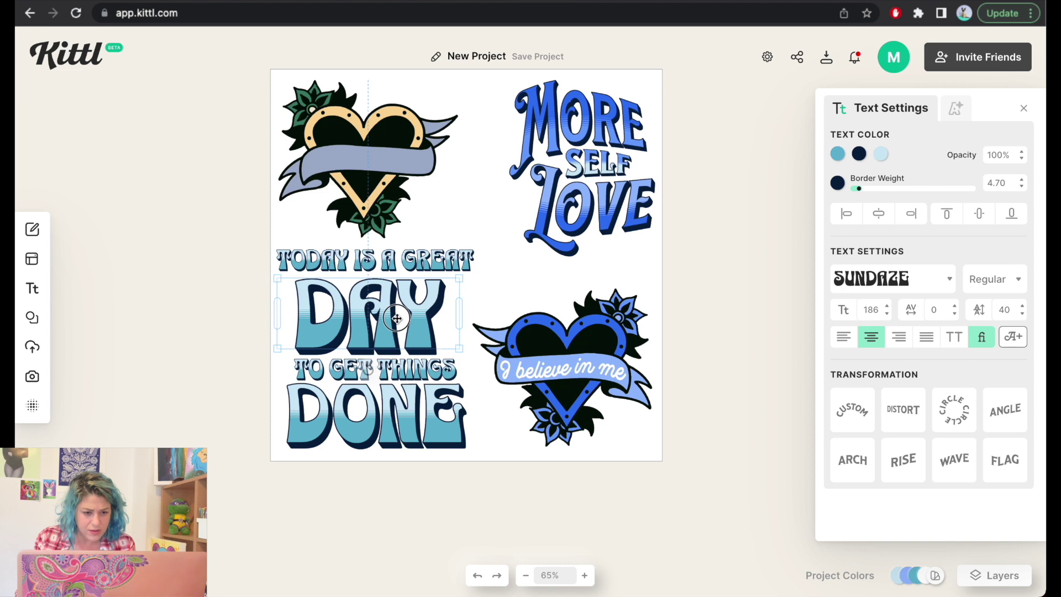
left_click(955, 109)
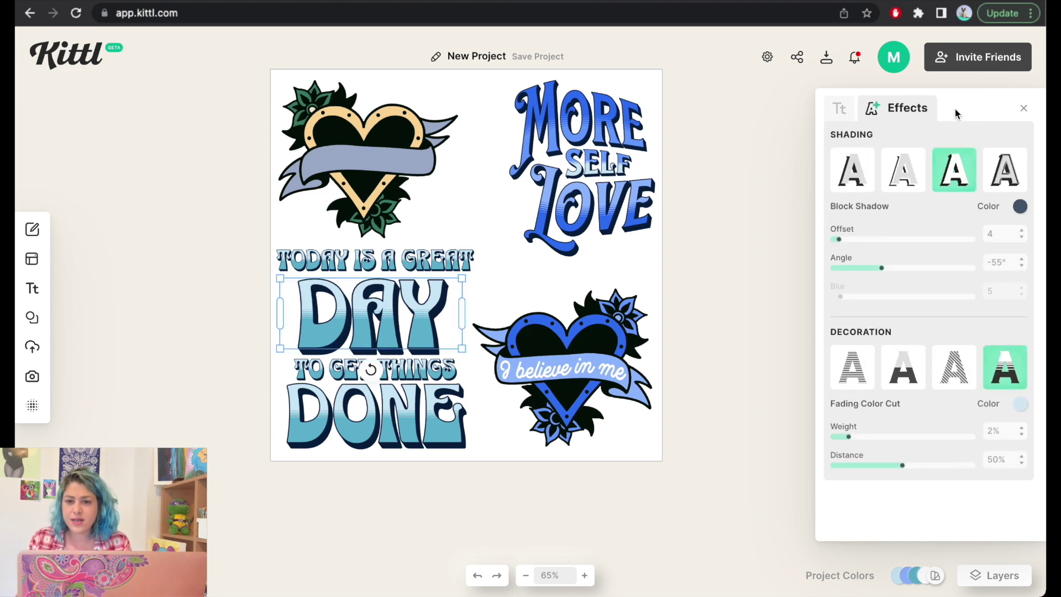
left_click(958, 177)
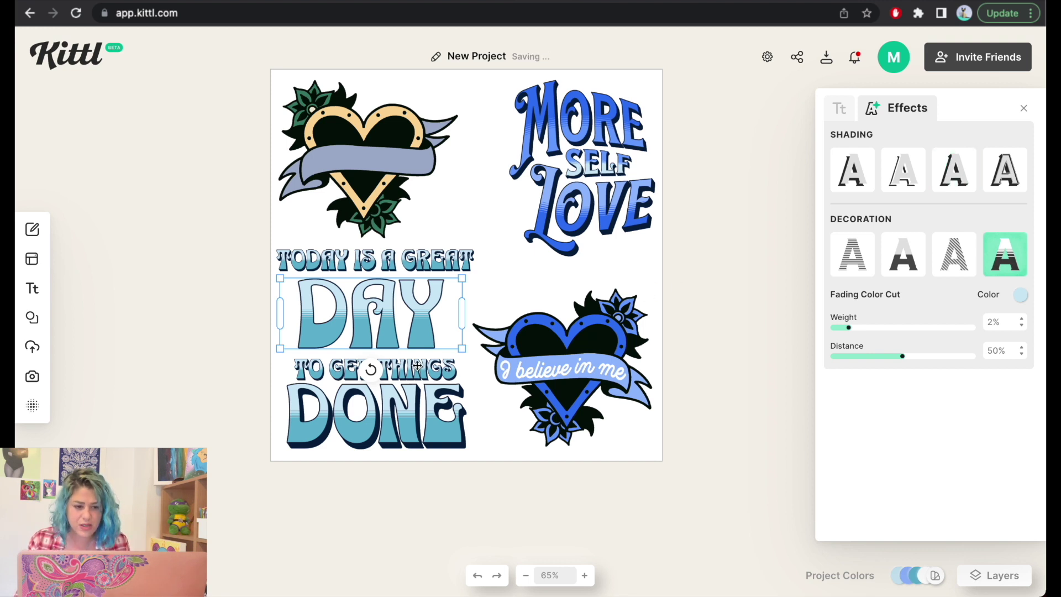
Remove the Block Shadow effect from TO GET THINGS, DONE and TODAY IS A GREAT
left_click(417, 365)
left_click(955, 108)
left_click(958, 177)
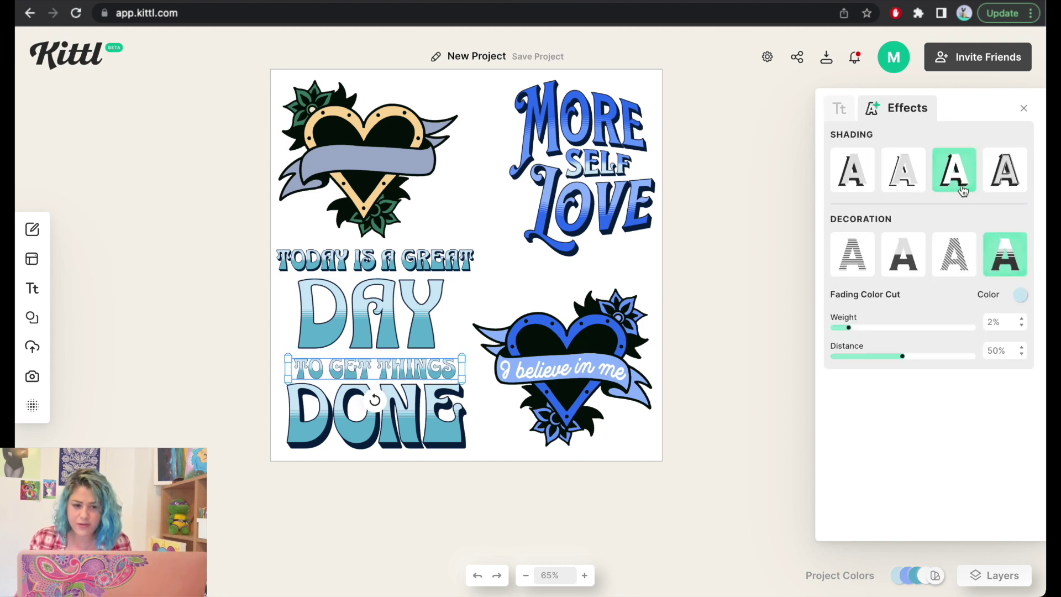
left_click(354, 436)
left_click(955, 108)
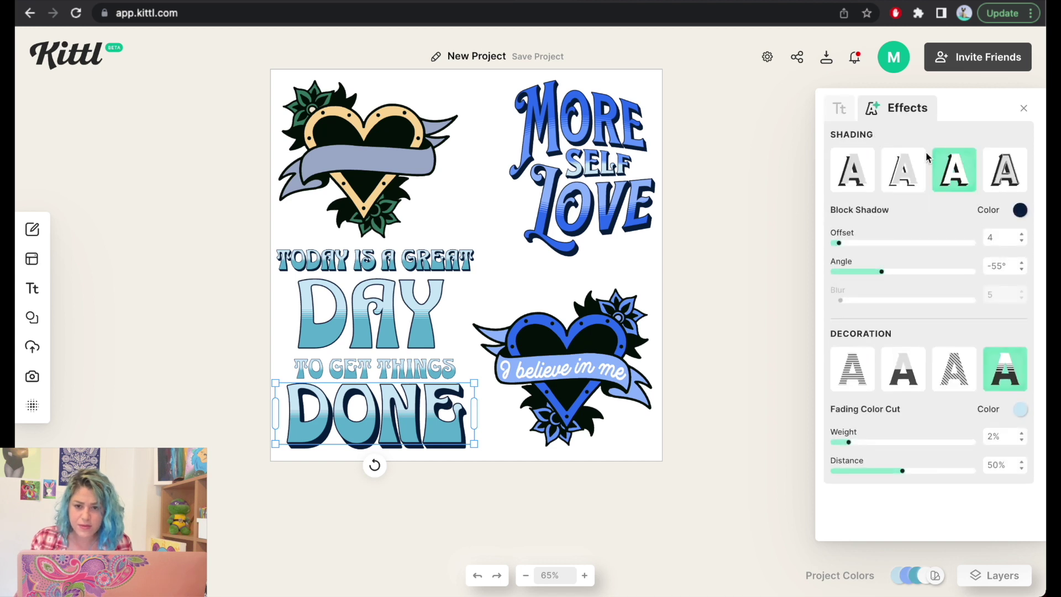
left_click(962, 171)
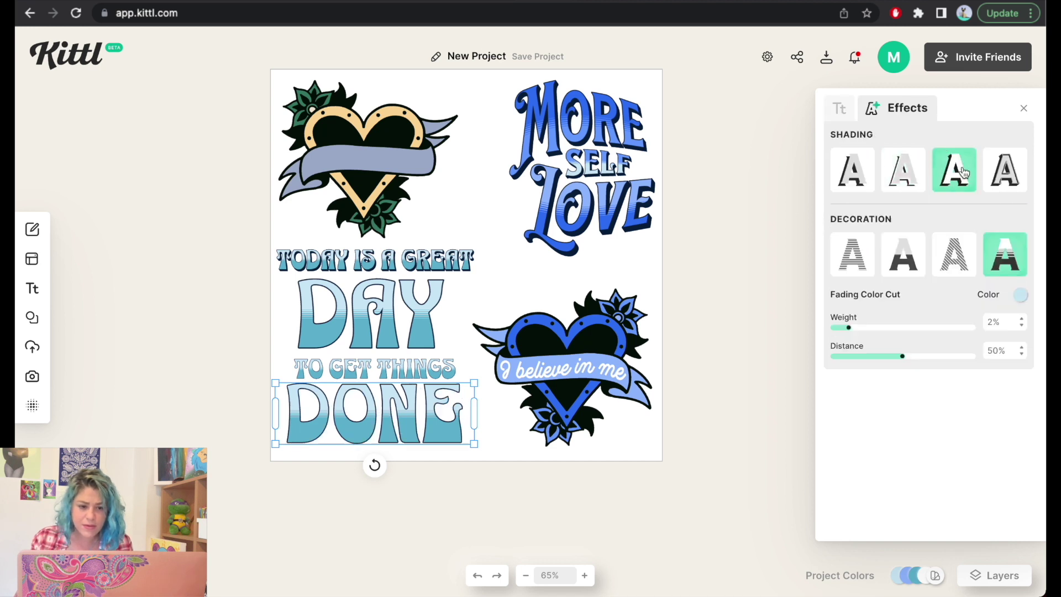
left_click(426, 255)
left_click(955, 109)
left_click(955, 170)
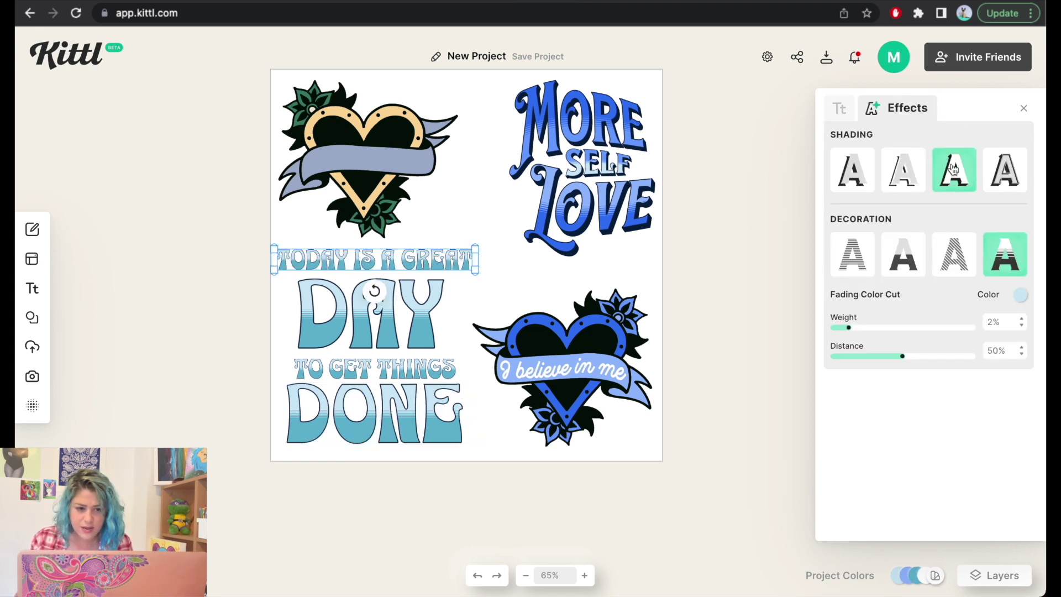
Try the Oblique Lines decoration on TODAY IS A GREAT in place of its Fading Color Cut
left_click(1005, 260)
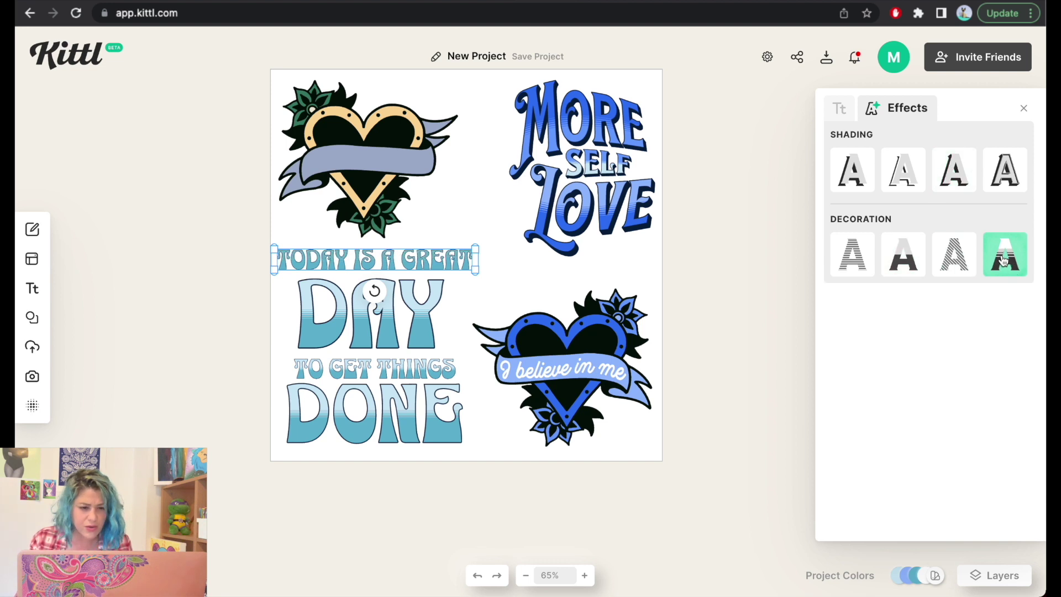
left_click(1005, 261)
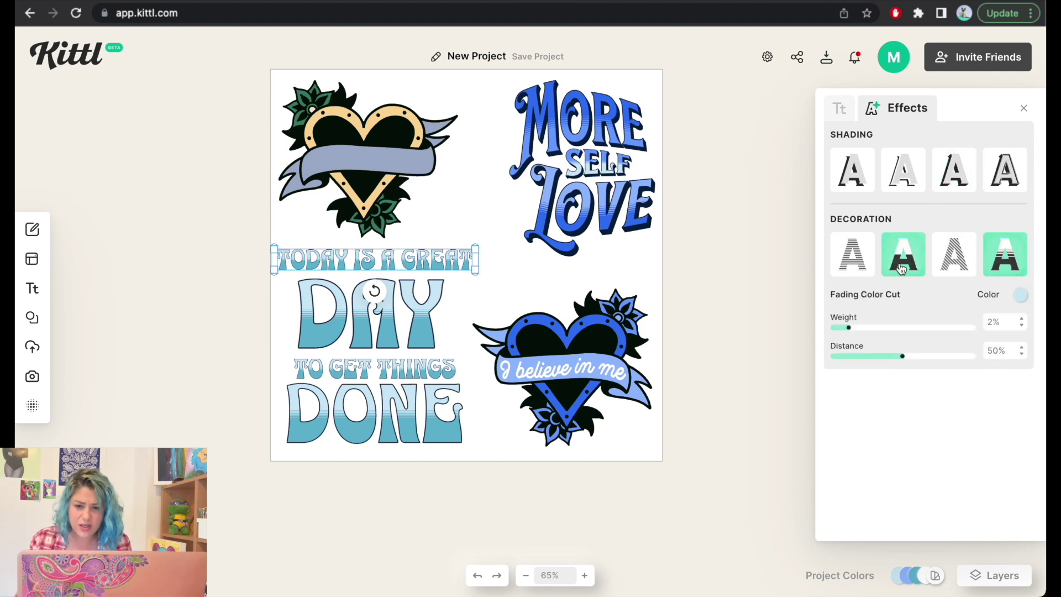
left_click(953, 259)
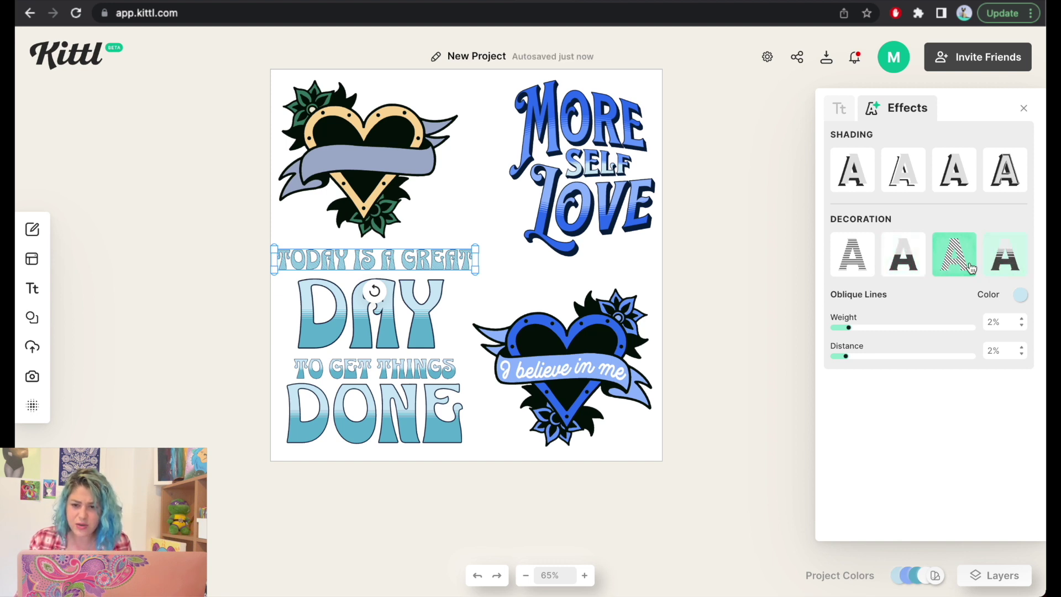
left_click(950, 259)
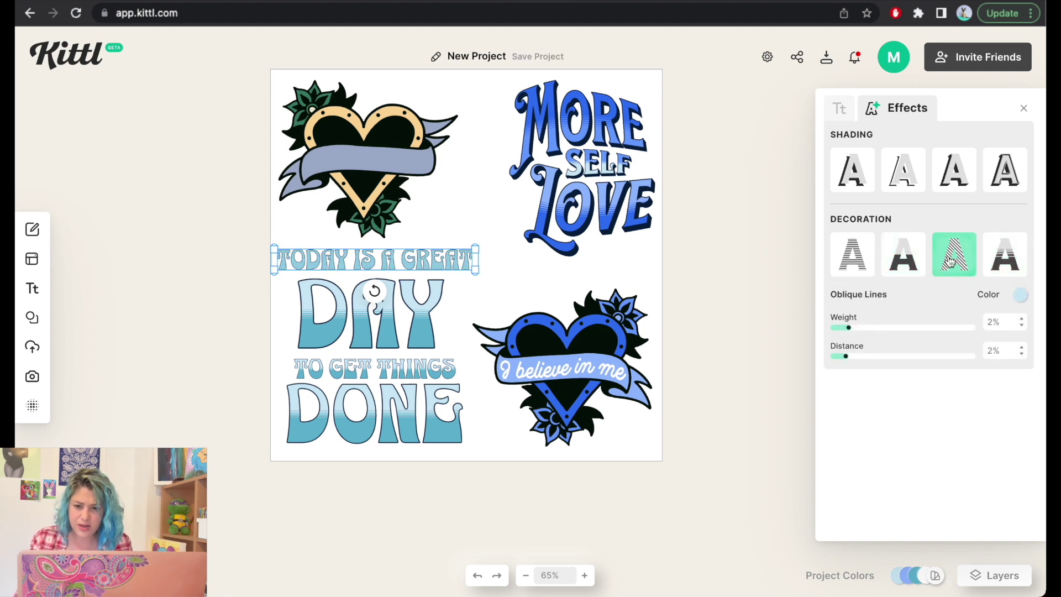
Change the decoration of DAY and DONE from Fading Color Cut to Oblique Lines
left_click(351, 320)
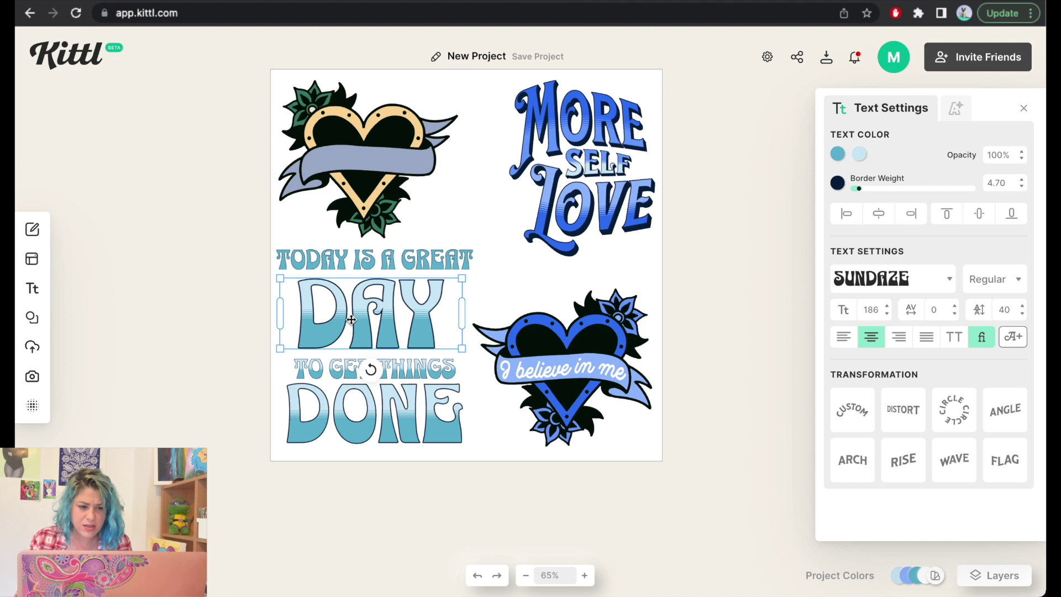
left_click(955, 112)
left_click(954, 253)
left_click(380, 426)
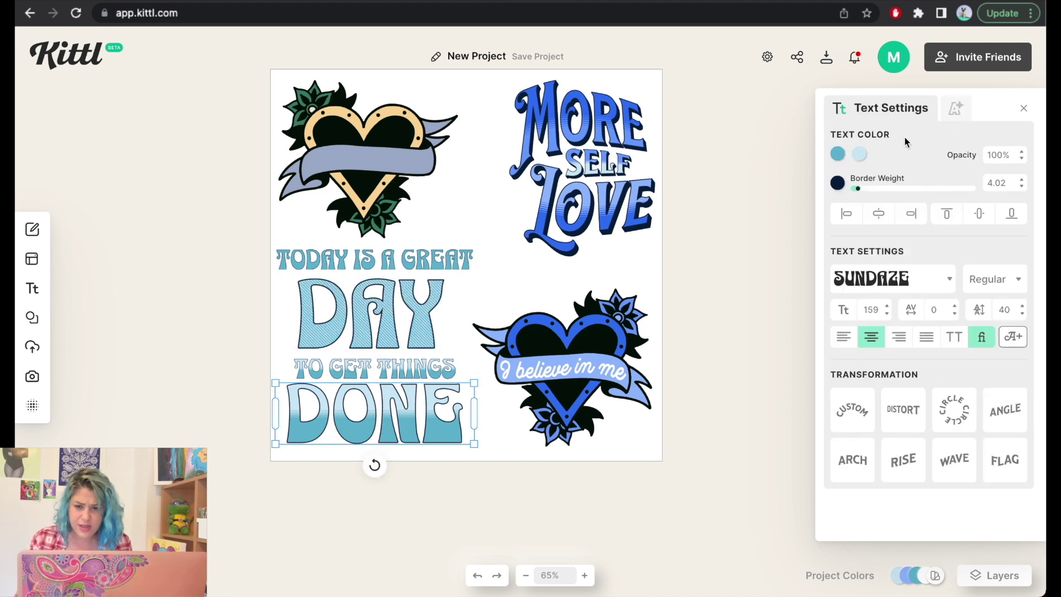
left_click(954, 107)
left_click(957, 265)
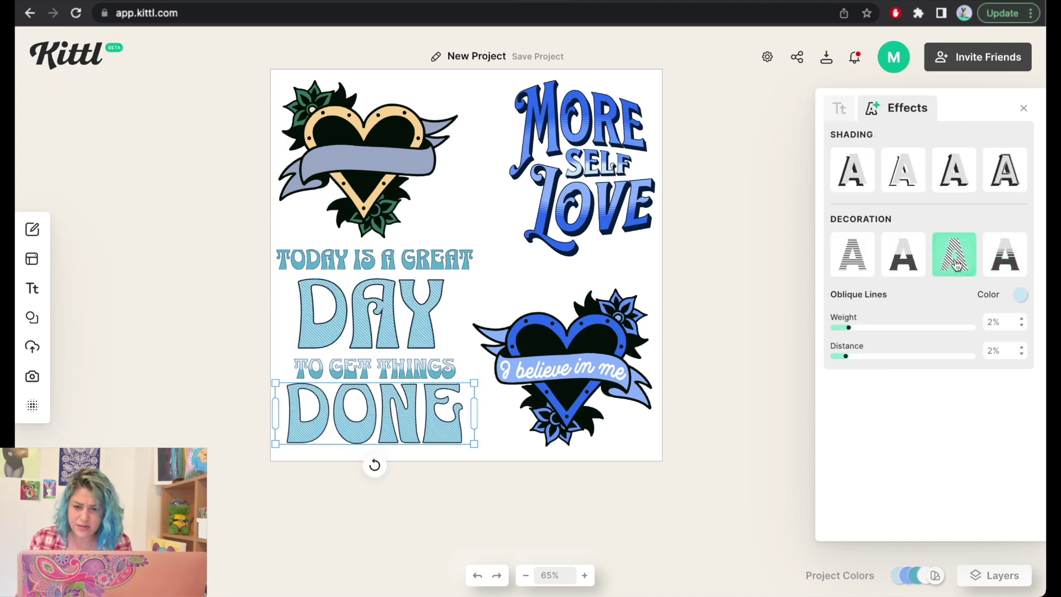
Apply the plain horizontal two-tone cut decoration, without fading, to TO GET THINGS and TODAY IS A GREAT
left_click(358, 368)
left_click(955, 111)
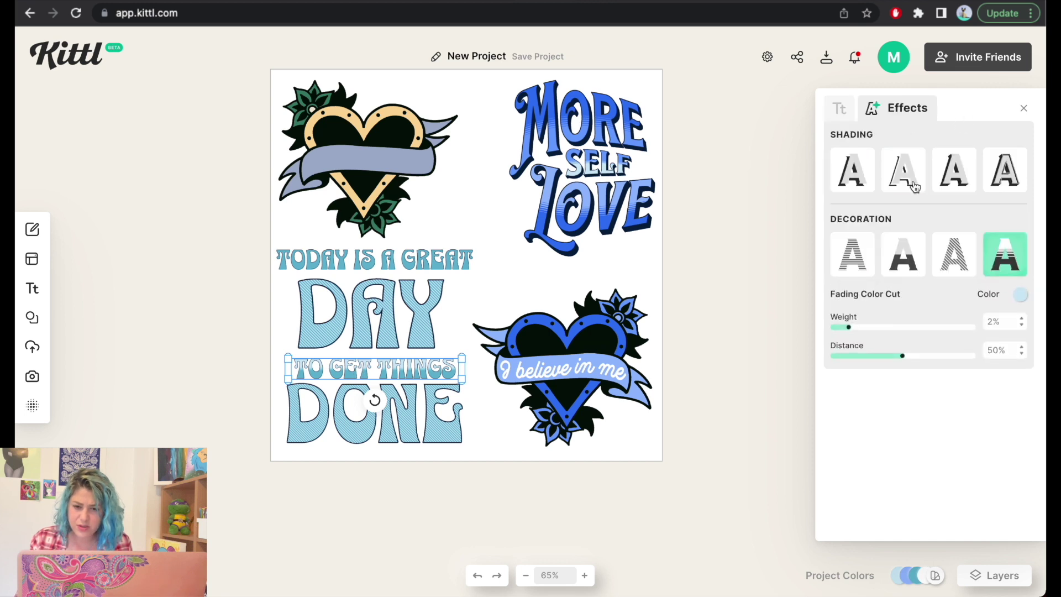
left_click(901, 270)
left_click(344, 263)
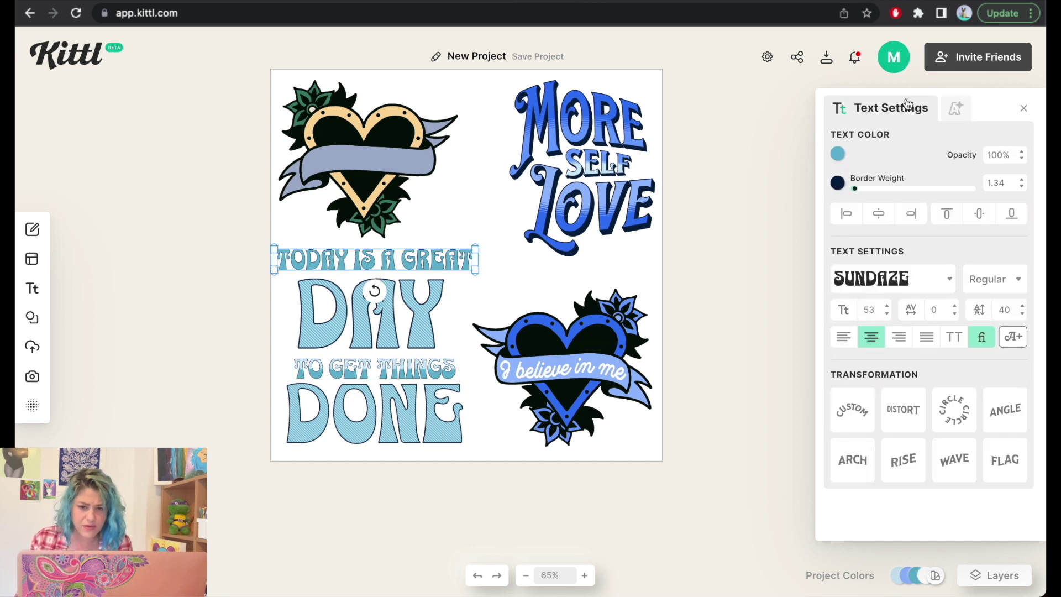
left_click(953, 108)
left_click(903, 258)
left_click(468, 209)
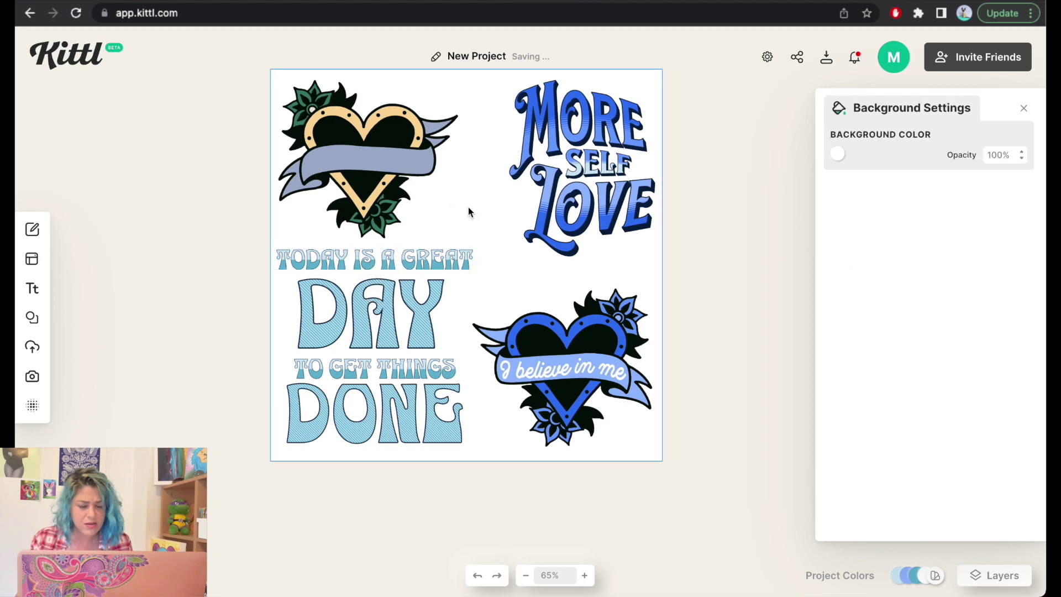
Recolor TODAY IS A GREAT with black fill 000000 and blue decoration 3175f1, and remove its border
left_click(442, 260)
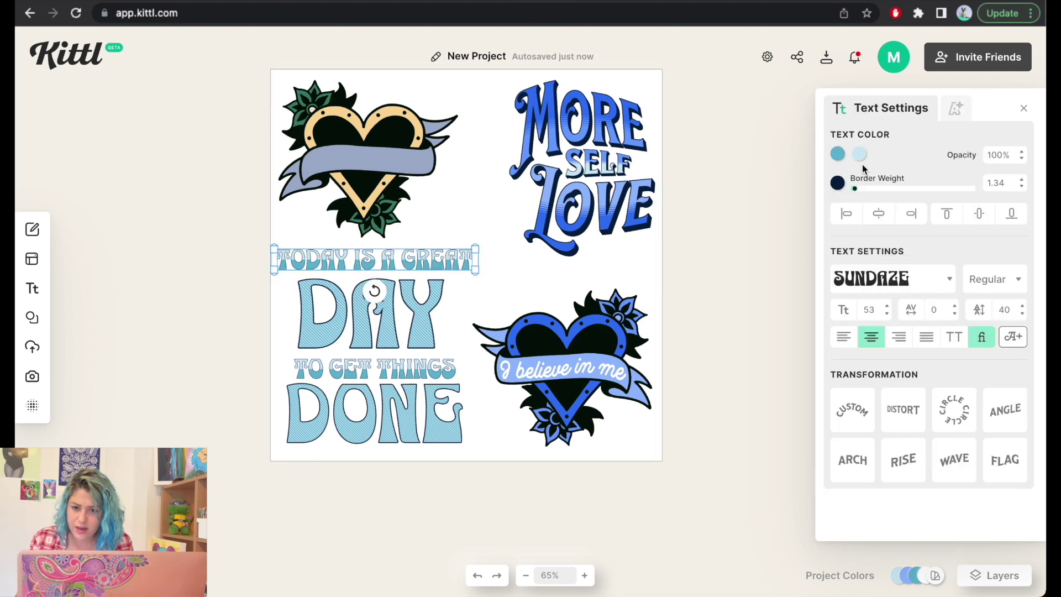
left_click(838, 154)
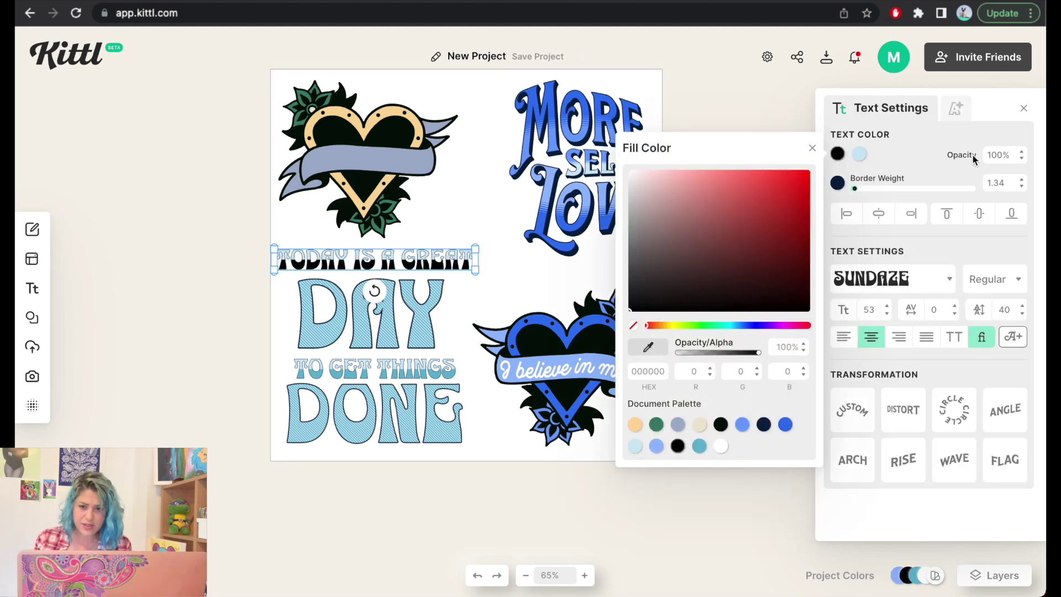
left_click(859, 155)
left_click(764, 424)
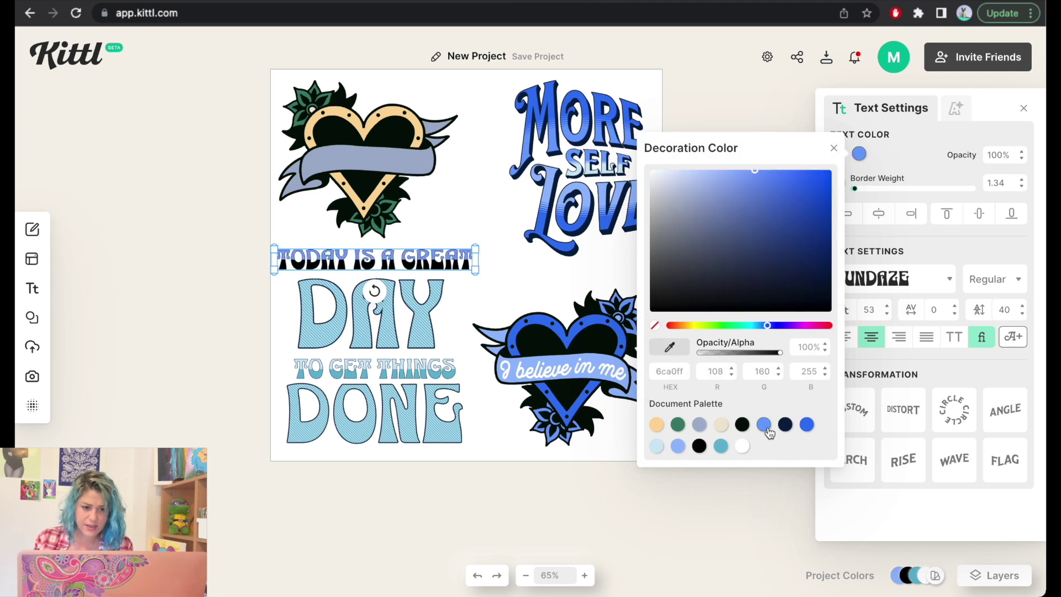
left_click(808, 425)
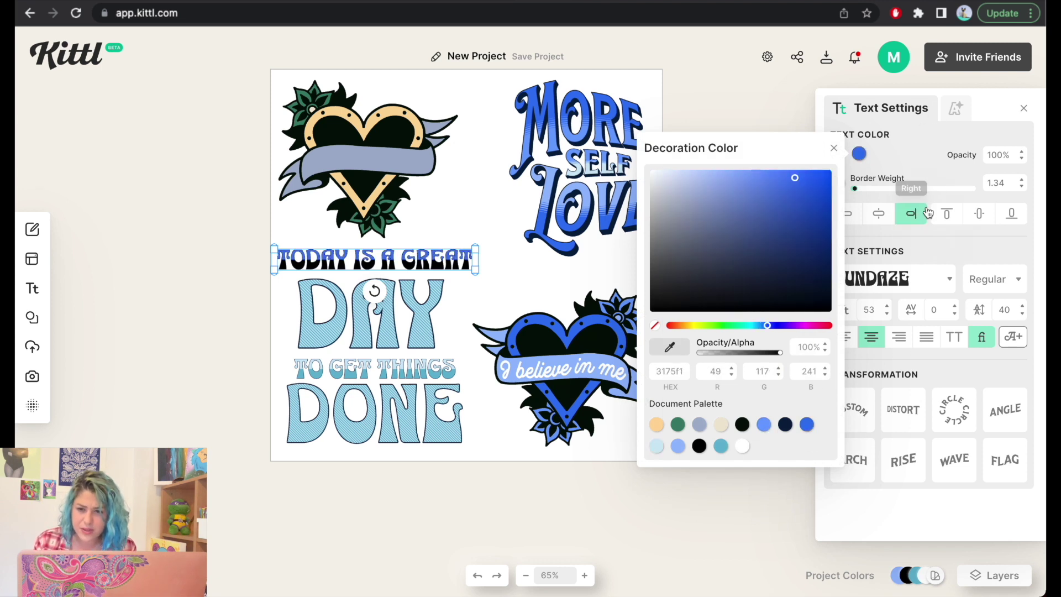
left_click(914, 167)
left_click(831, 194)
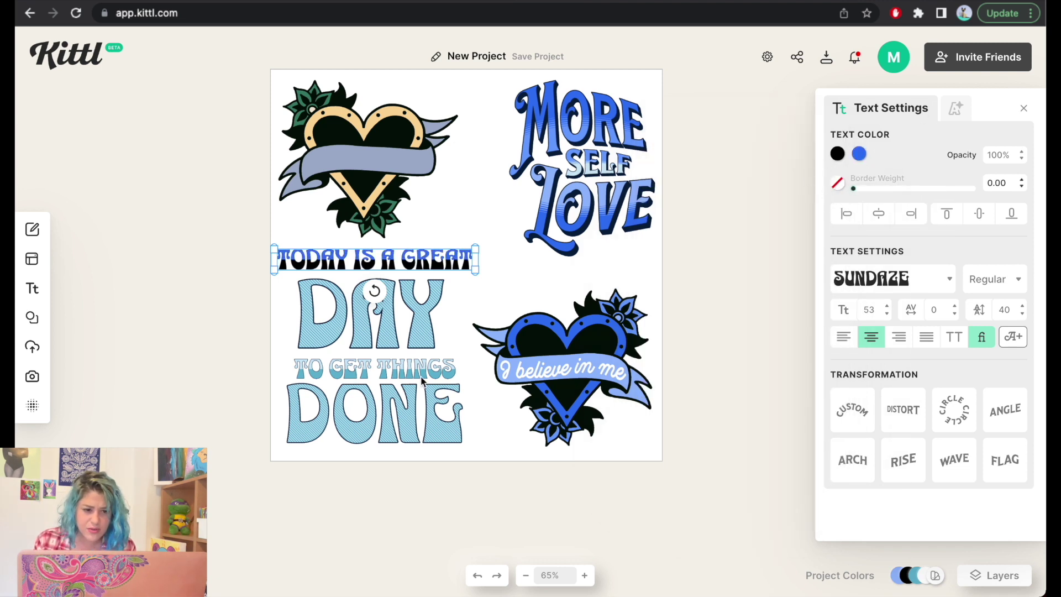
Remove the border from TO GET THINGS and set its fill to blue 3175f1 and its decoration to black 000000
left_click(407, 367)
left_click(837, 183)
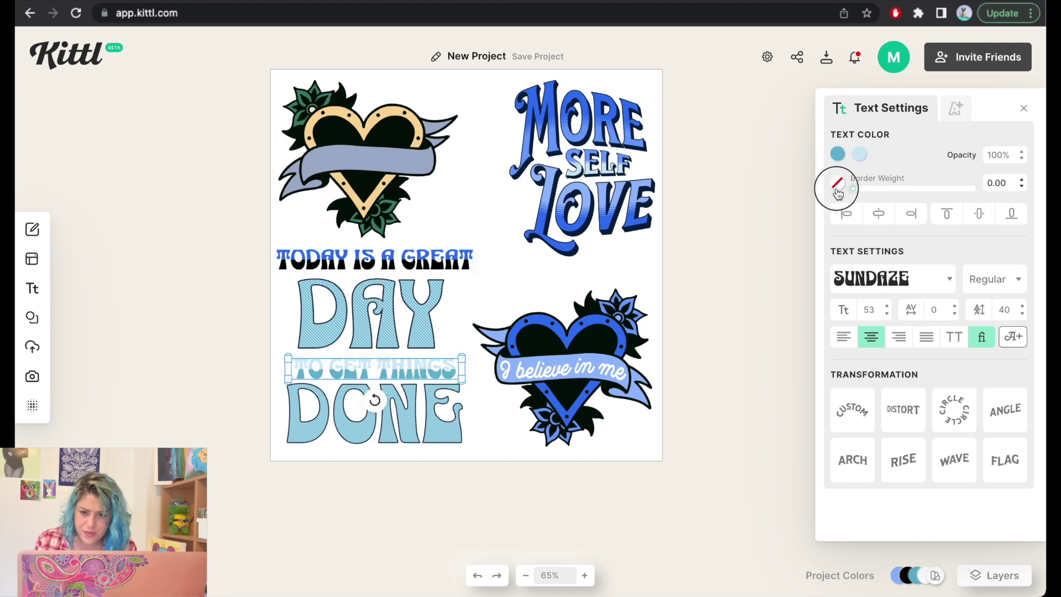
left_click(837, 154)
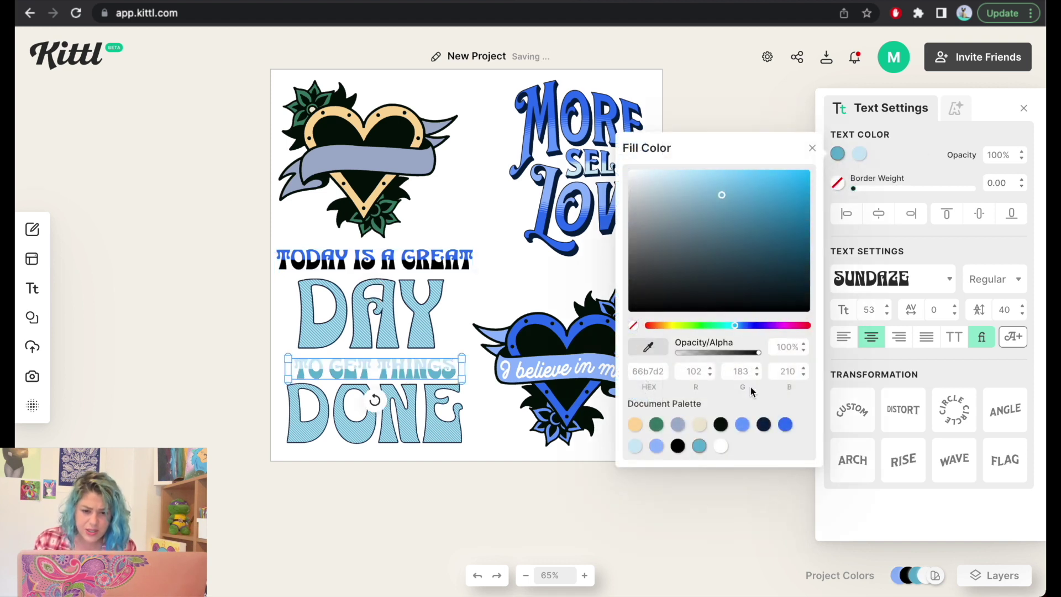
left_click(786, 425)
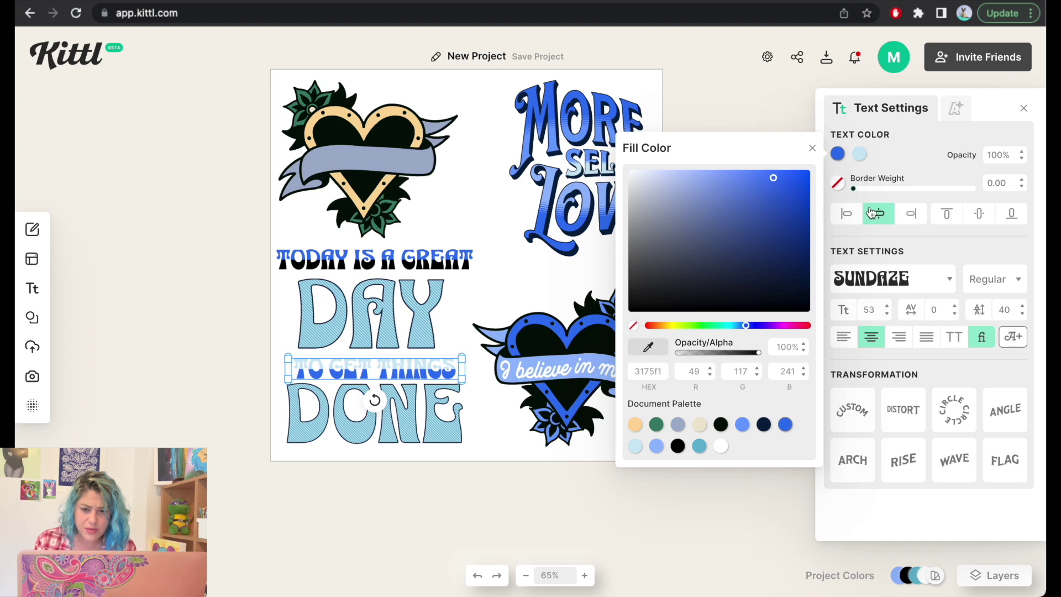
left_click(859, 154)
left_click_drag(637, 320, 630, 323)
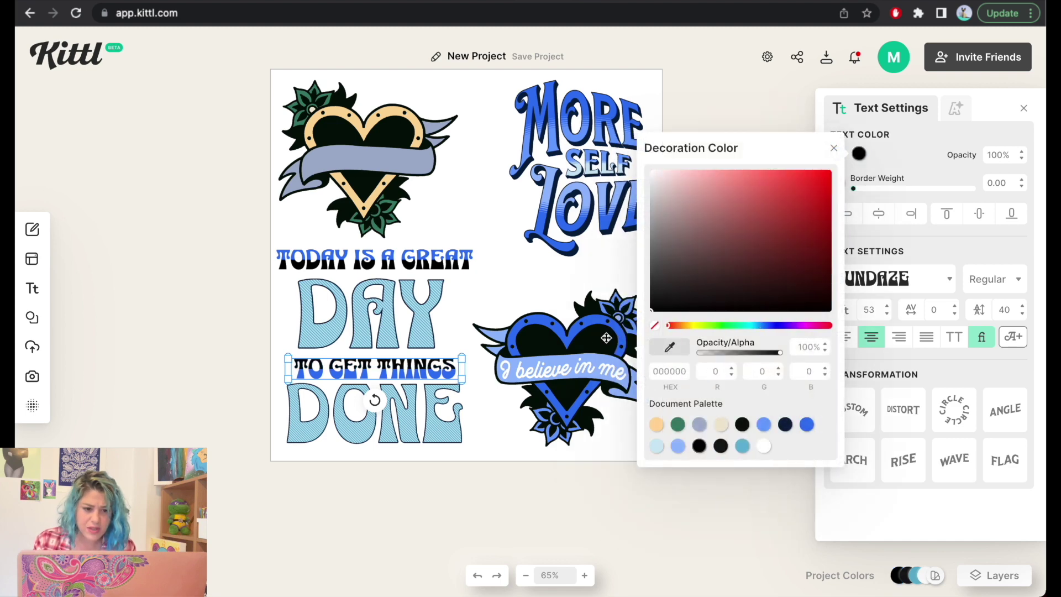
Recolor DAY with a black border, light periwinkle-blue fill and bright blue oblique lines from the document palette
left_click(409, 313)
left_click(838, 182)
mouse_move(670, 334)
left_mouse_down()
mouse_move(639, 331)
mouse_move(607, 349)
left_mouse_up()
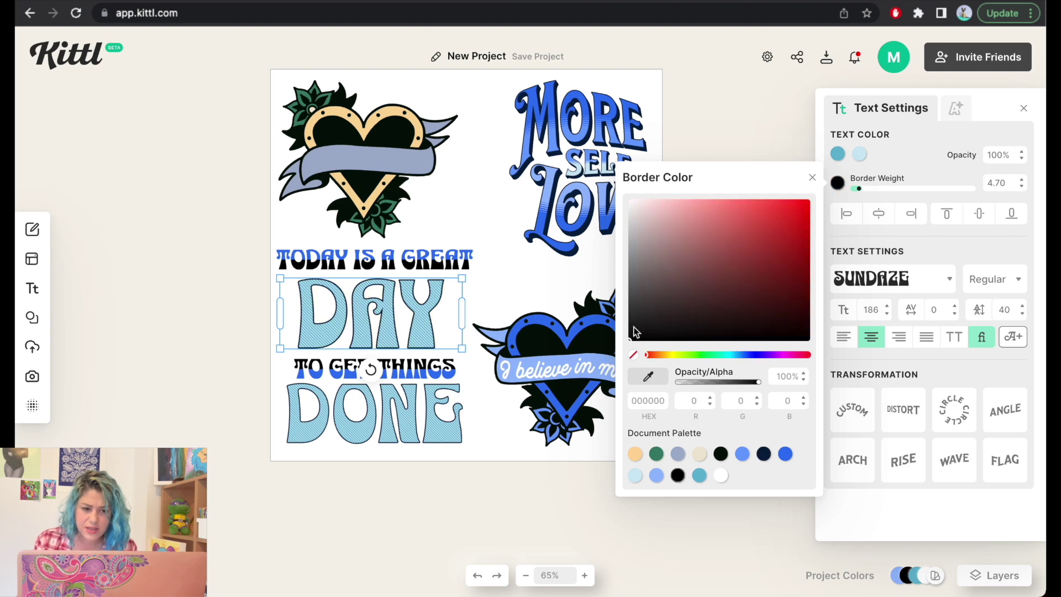
left_click(836, 157)
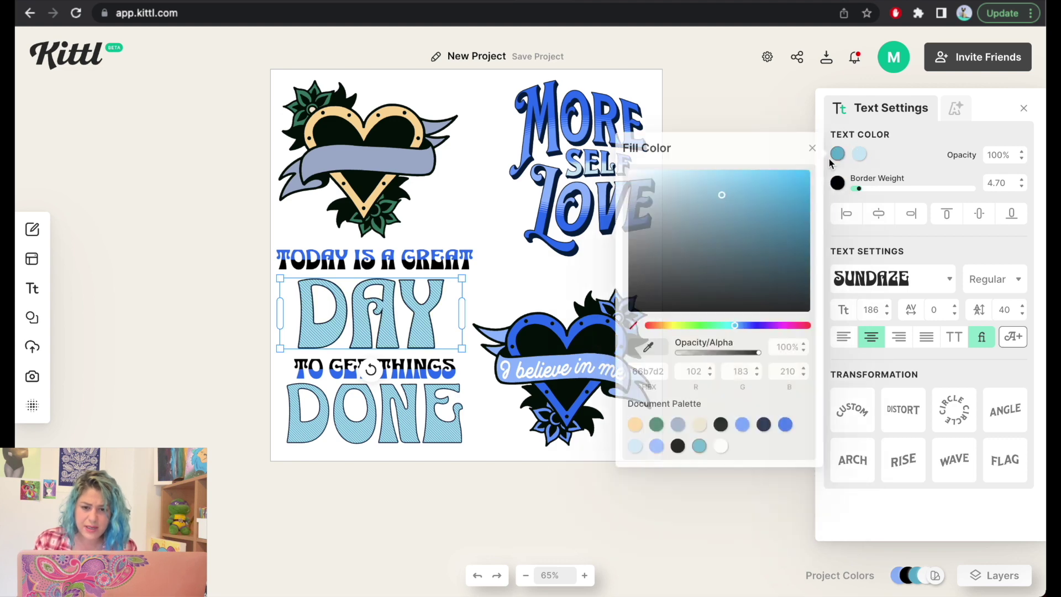
left_click(658, 447)
left_click(860, 155)
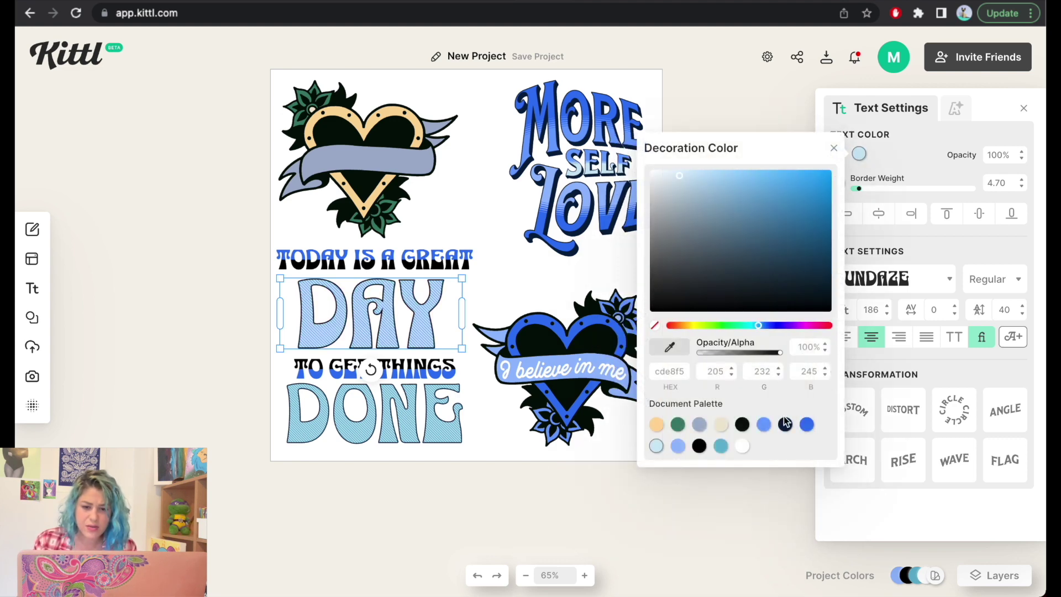
left_click(808, 426)
Recolor DONE with a black border, bright blue fill and light periwinkle-blue oblique lines from the document palette
left_click(399, 420)
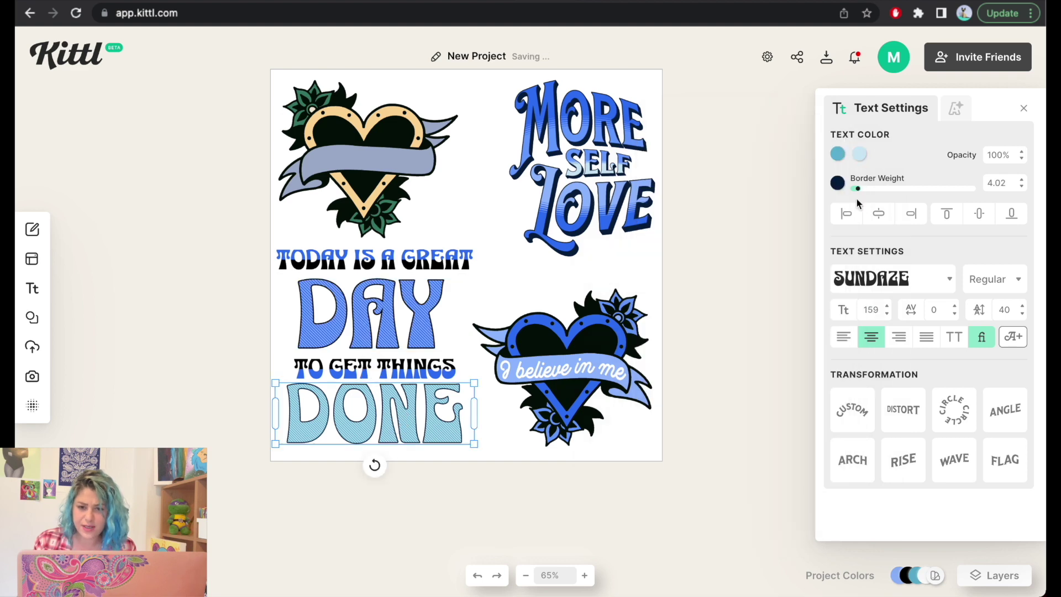
left_click(838, 183)
left_click_drag(789, 300, 613, 345)
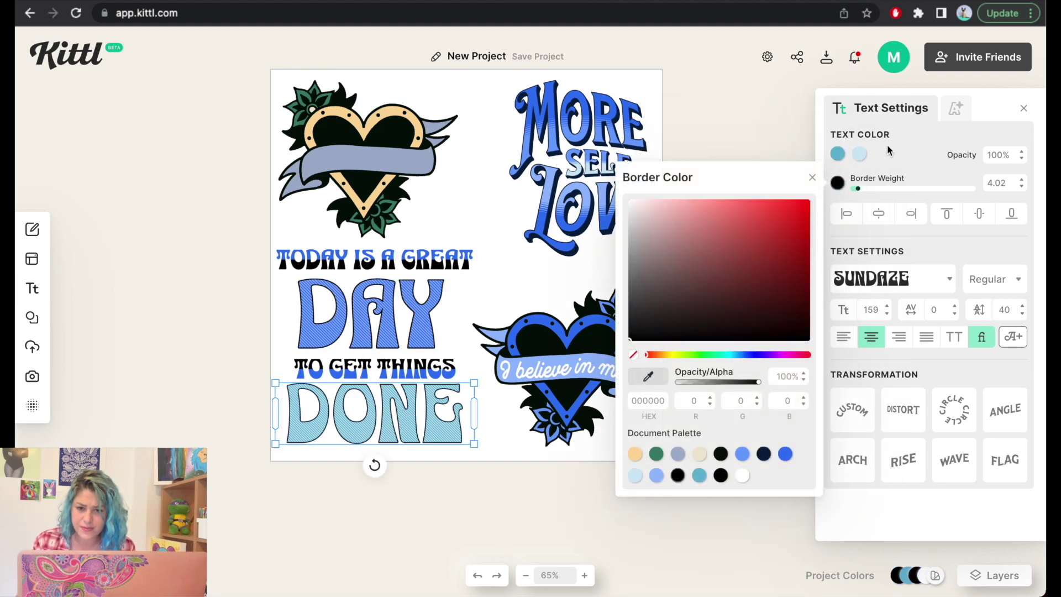
left_click(835, 156)
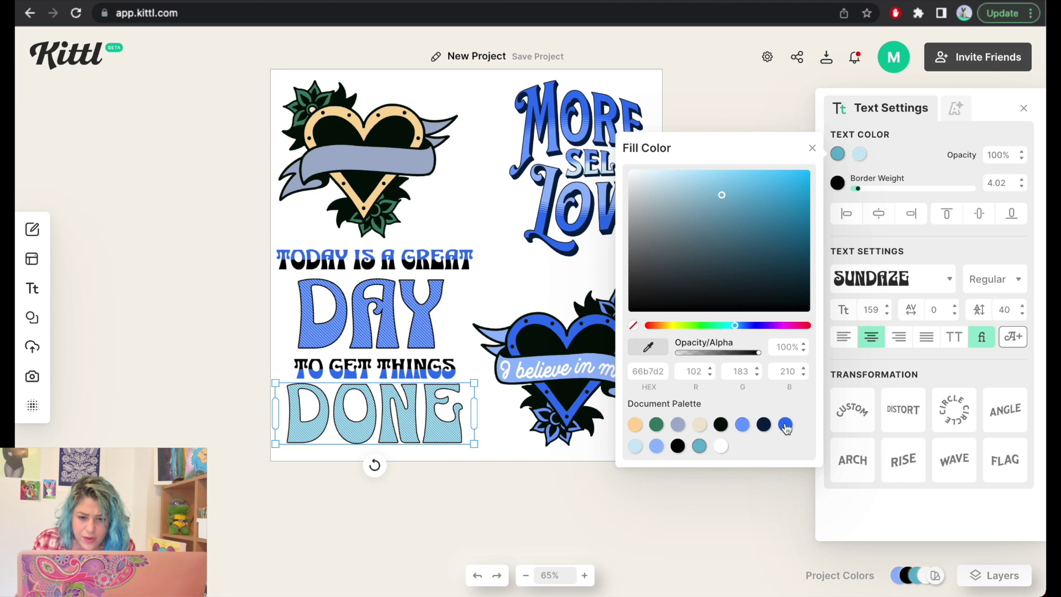
left_click(785, 425)
left_click(860, 155)
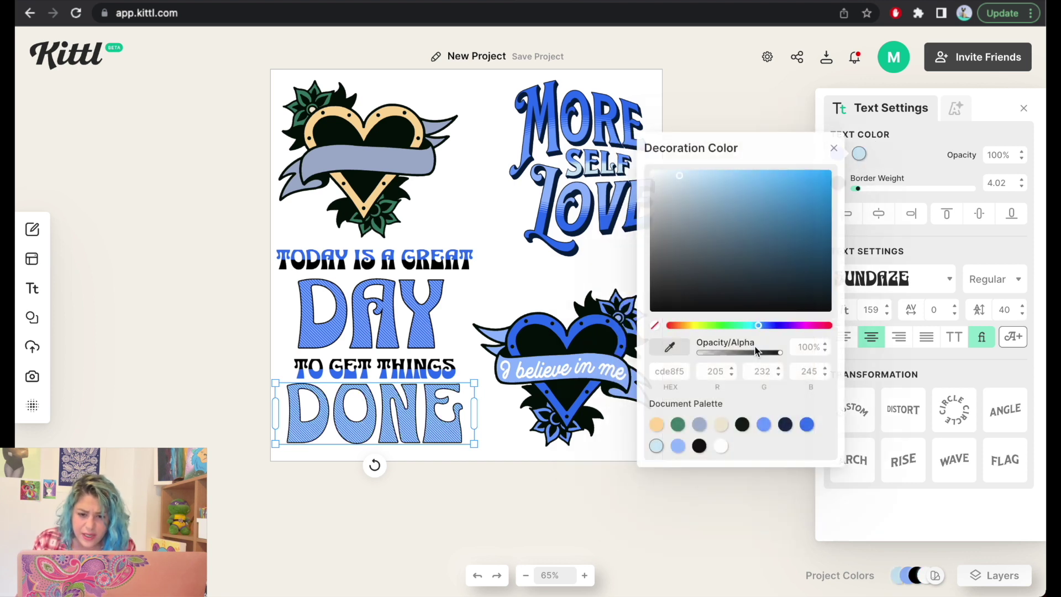
left_click(677, 447)
left_click(641, 427)
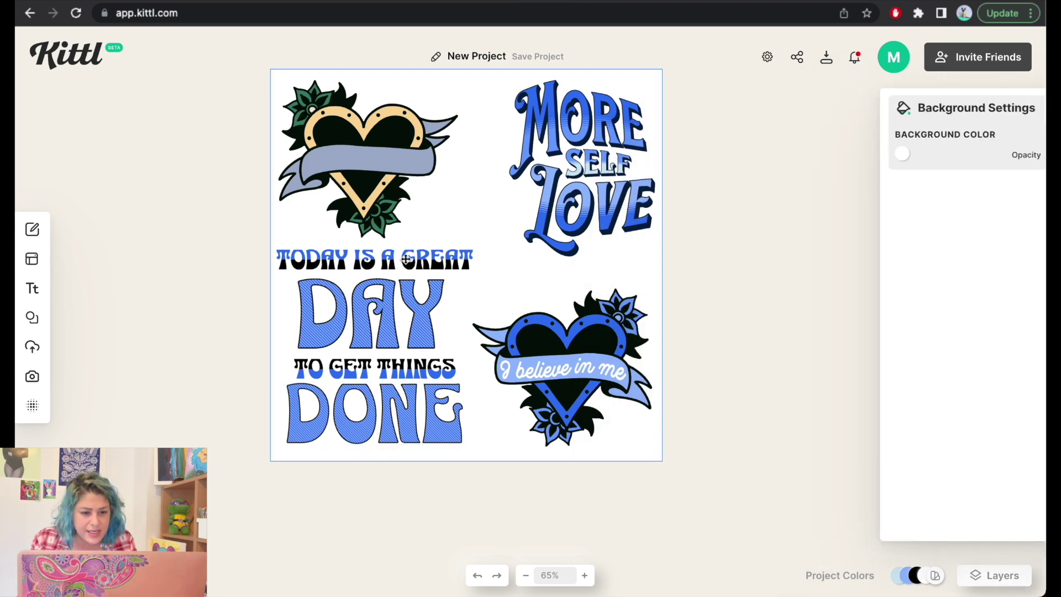
Move TODAY IS A GREAT down closer to DAY and delete the tan heart with green flowers
left_click(409, 264)
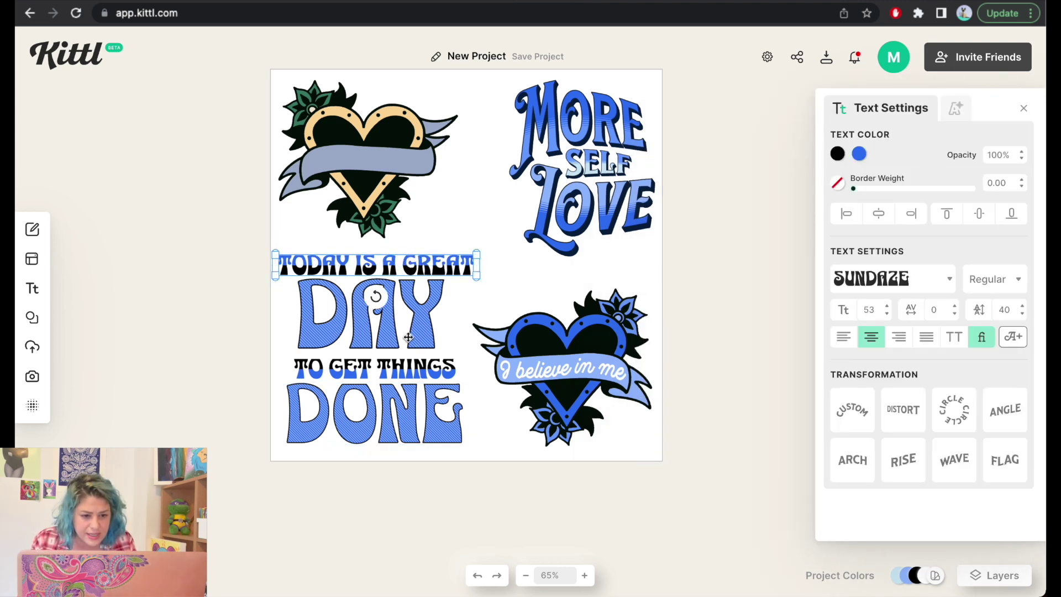
left_click(380, 175)
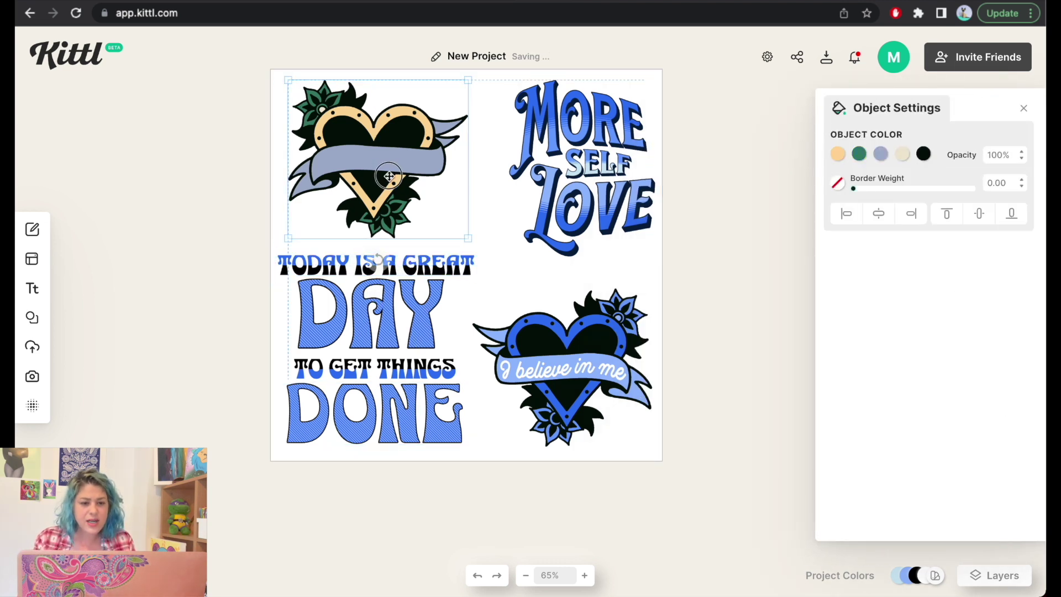
key("Delete")
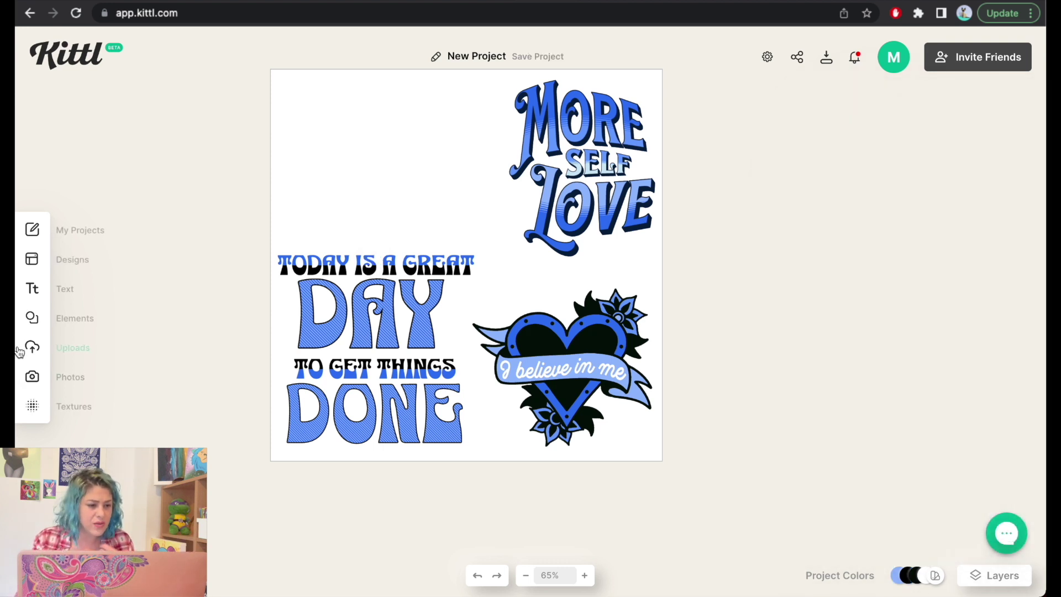
Search the elements for "love" and add the pink rose with green leaves to the empty area above TODAY IS A GREAT
left_click(34, 319)
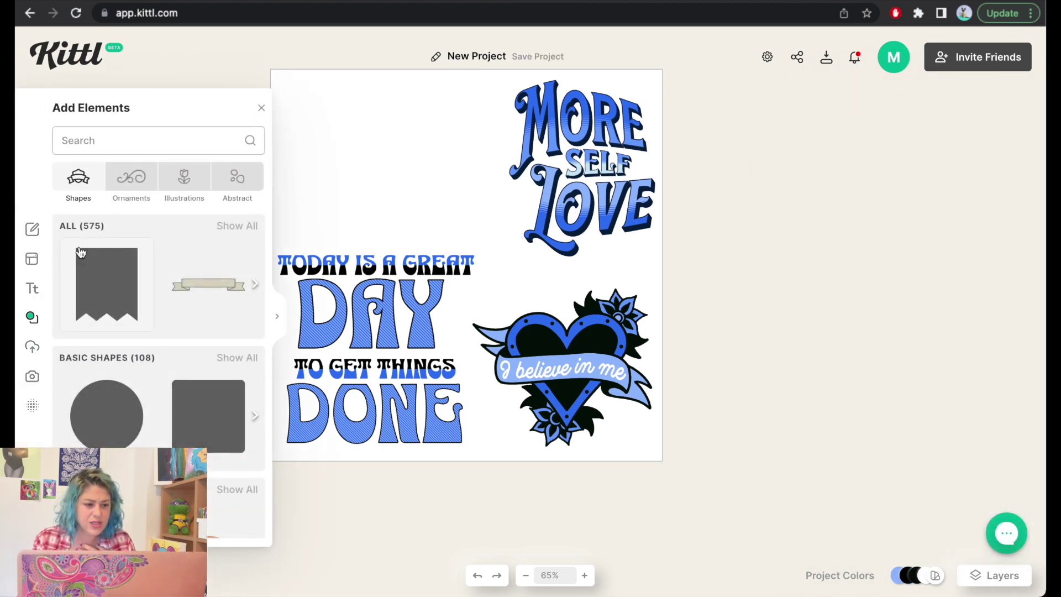
left_click(99, 137)
type("love")
key("Return")
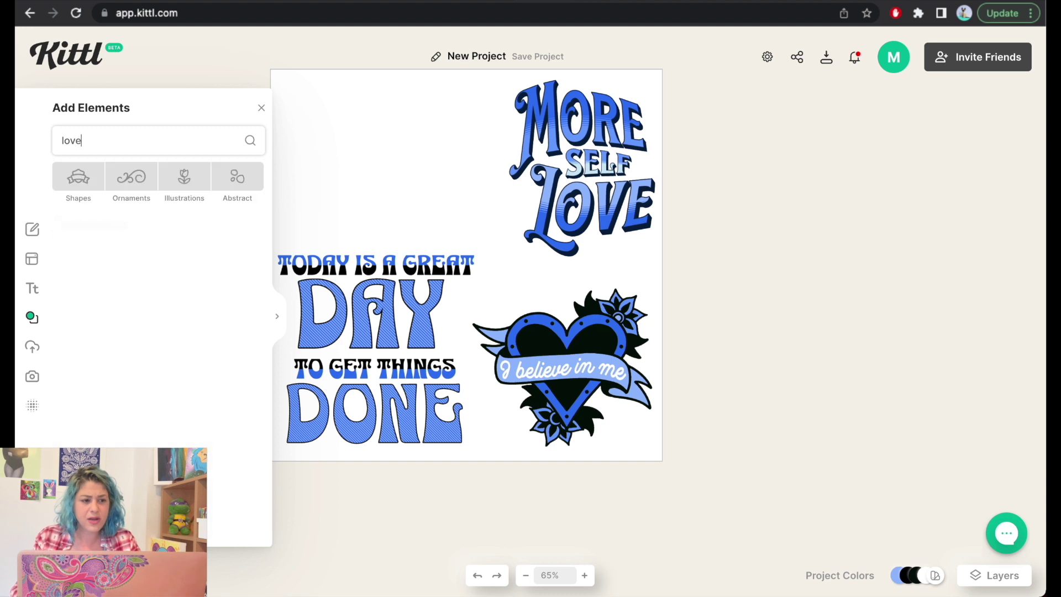
scroll(160, 359, "down", 10)
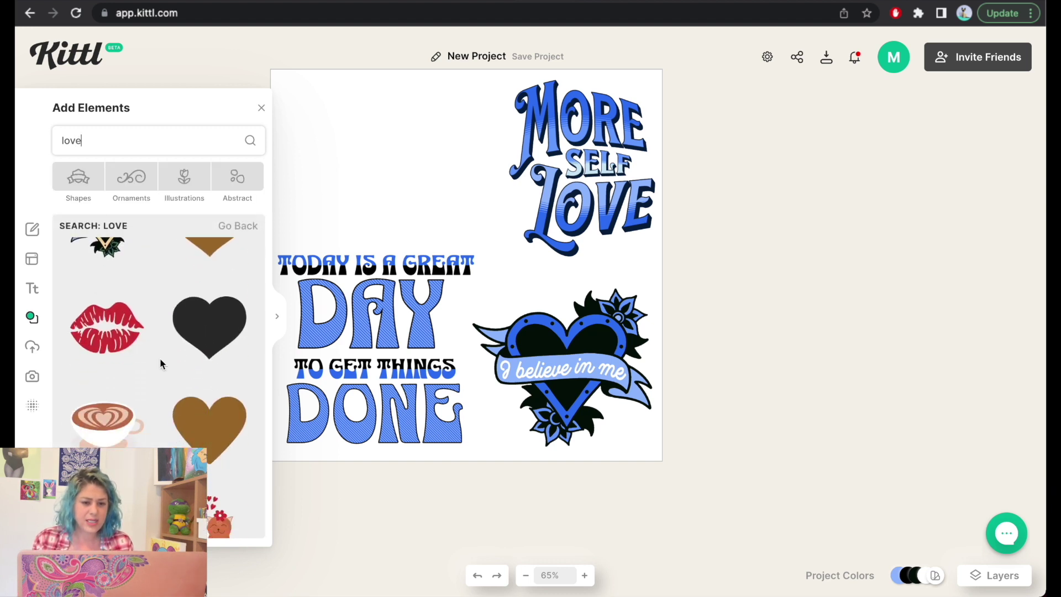
scroll(183, 418, "up", 2)
left_click_drag(207, 345, 349, 131)
Recolor the rose from the document palette with a light periwinkle-blue bloom, blue 6ca0ff leaves and a black stem and outline
left_click(881, 154)
left_click(673, 310)
left_click(952, 172)
left_click(859, 153)
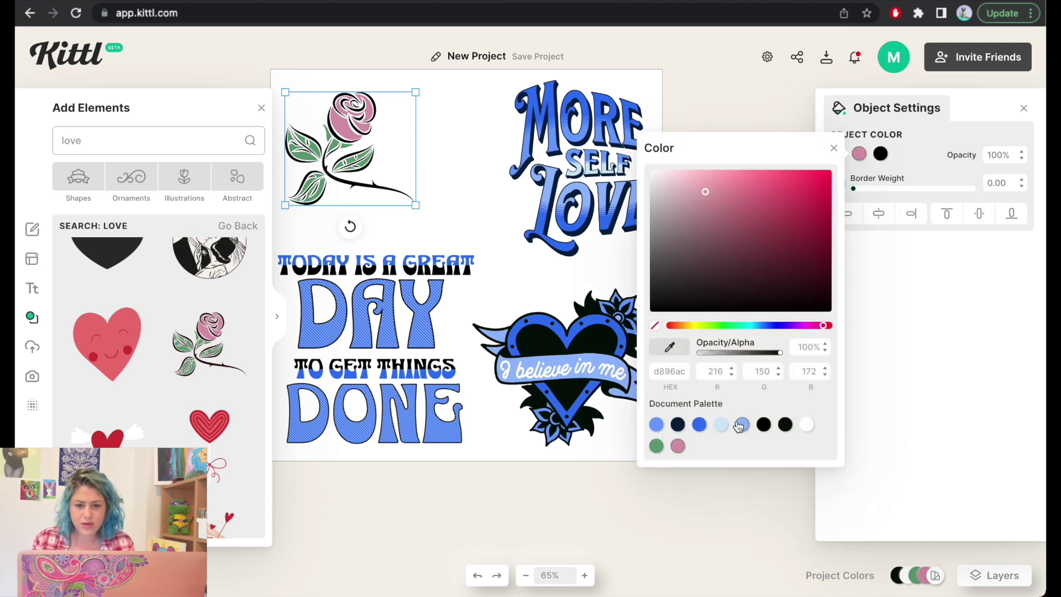
left_click(741, 424)
left_click(836, 155)
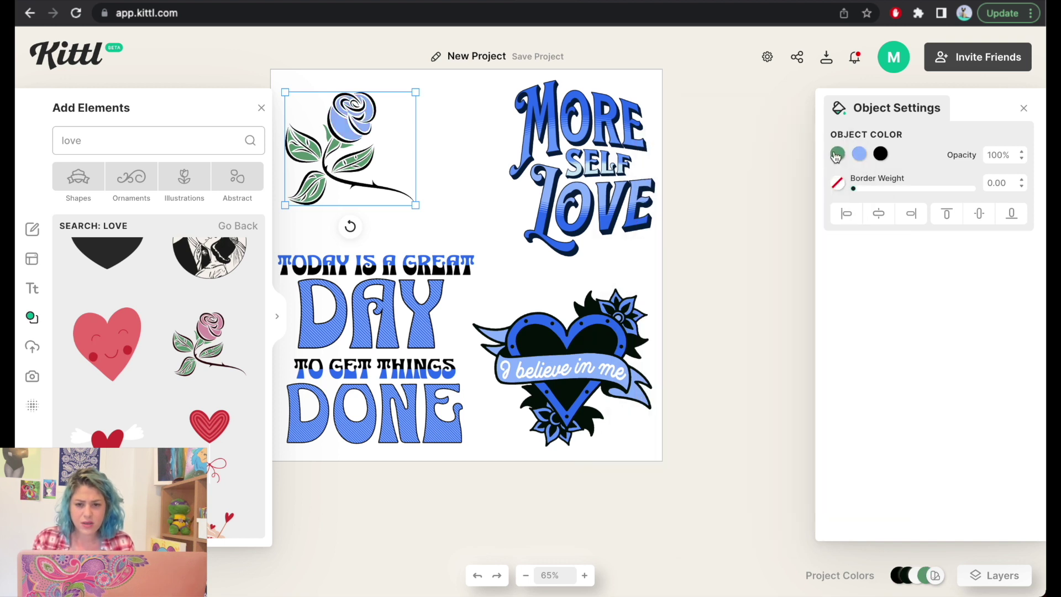
left_click(634, 426)
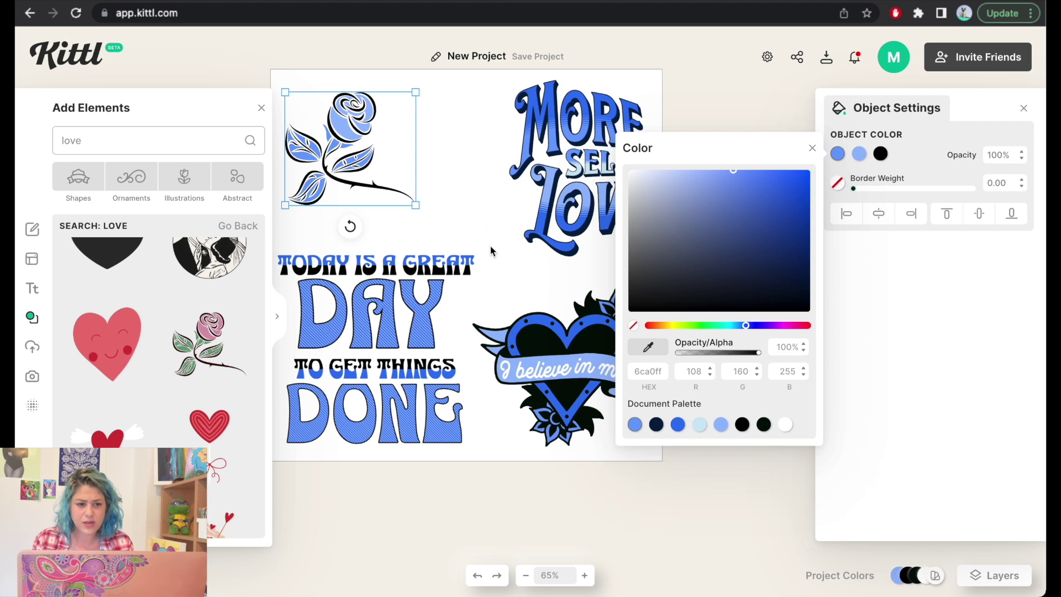
left_click(485, 227)
Add the red cupcake with hearts from the love elements to the design and close the elements library
scroll(210, 387, "down", 4)
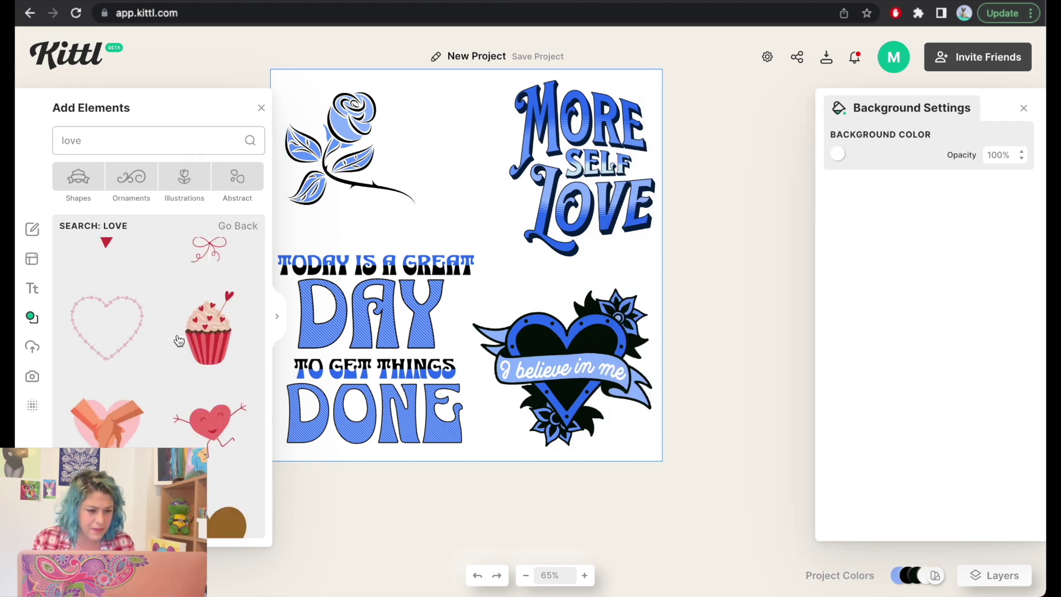
scroll(208, 408, "up", 1)
left_click_drag(208, 381, 530, 312)
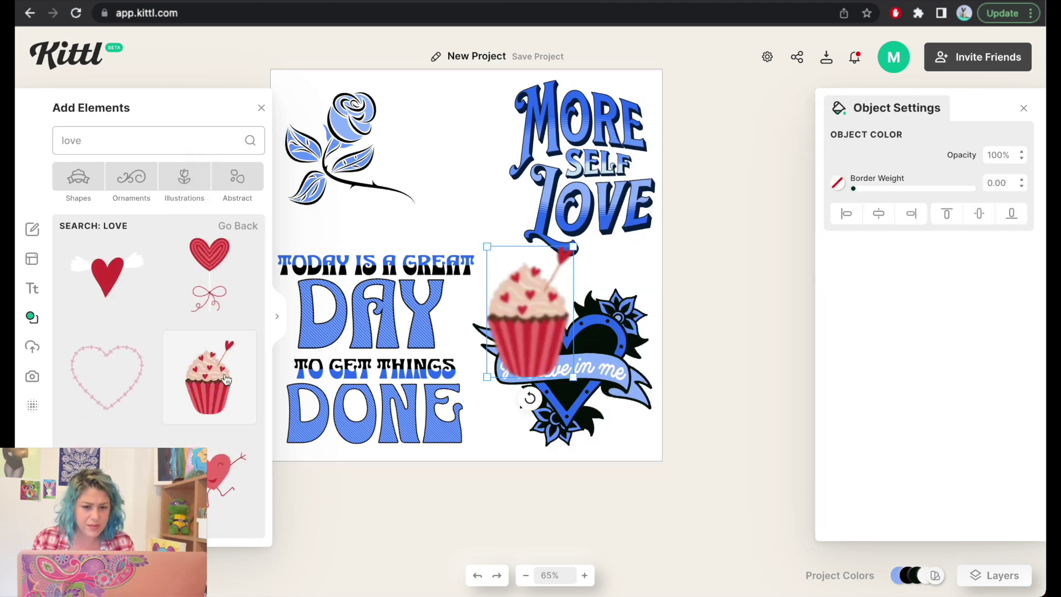
left_click(461, 183)
left_click(264, 110)
Rotate the rose so its bloom sits in the artboard's upper-left corner and move the cupcake between it and MORE SELF LOVE
left_click_drag(347, 157, 338, 145)
left_click_drag(508, 288, 428, 153)
left_click(356, 149)
left_click_drag(341, 214, 339, 145)
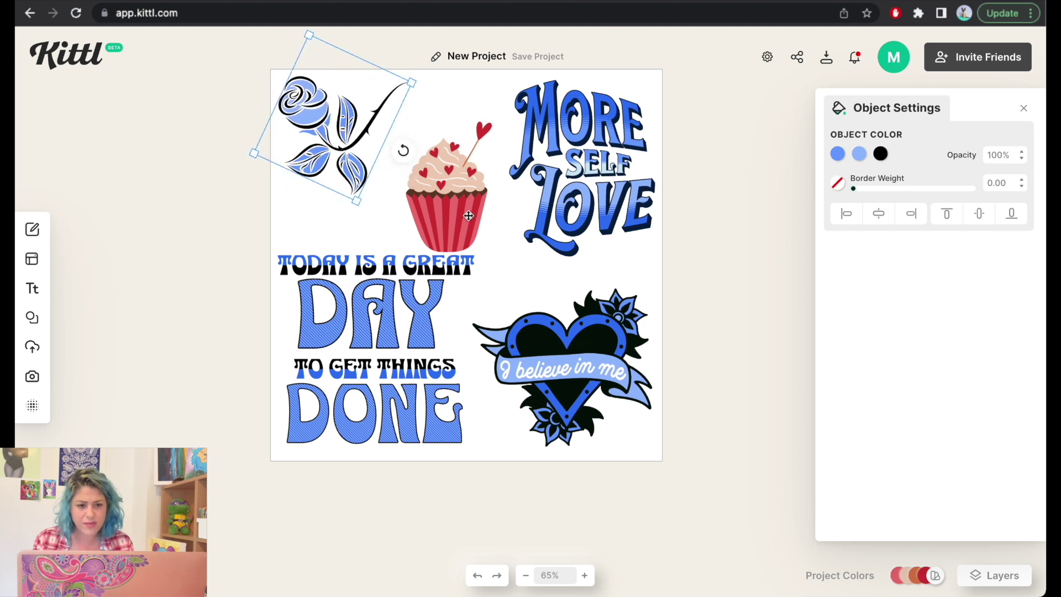
Scale the cupcake down slightly and position it in the gap above TODAY IS A GREAT
left_click_drag(467, 216, 465, 201)
left_click(492, 106)
left_click(484, 119)
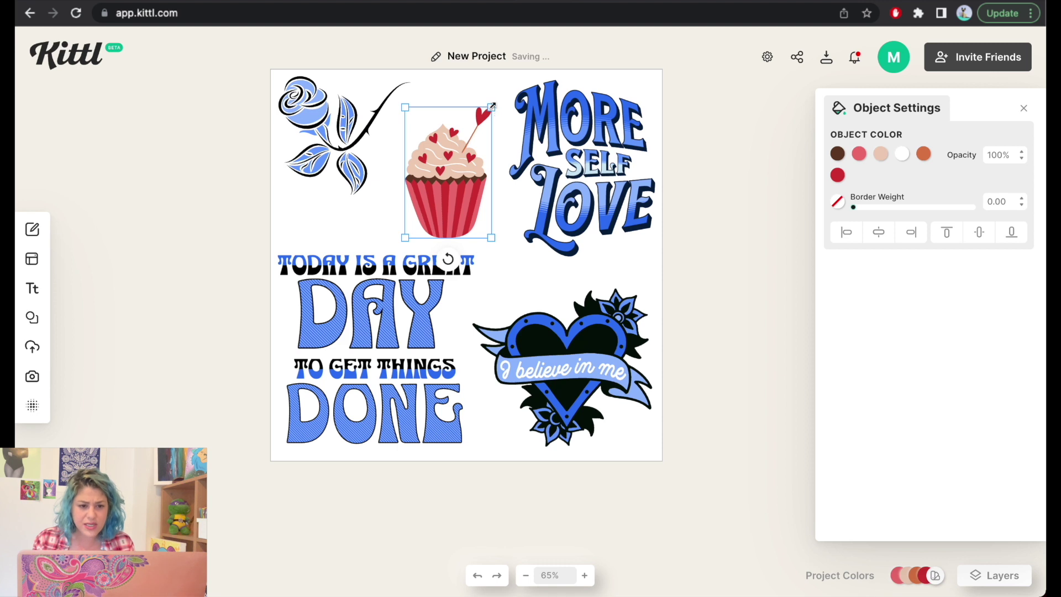
left_click_drag(491, 106, 474, 127)
left_click_drag(449, 195, 448, 190)
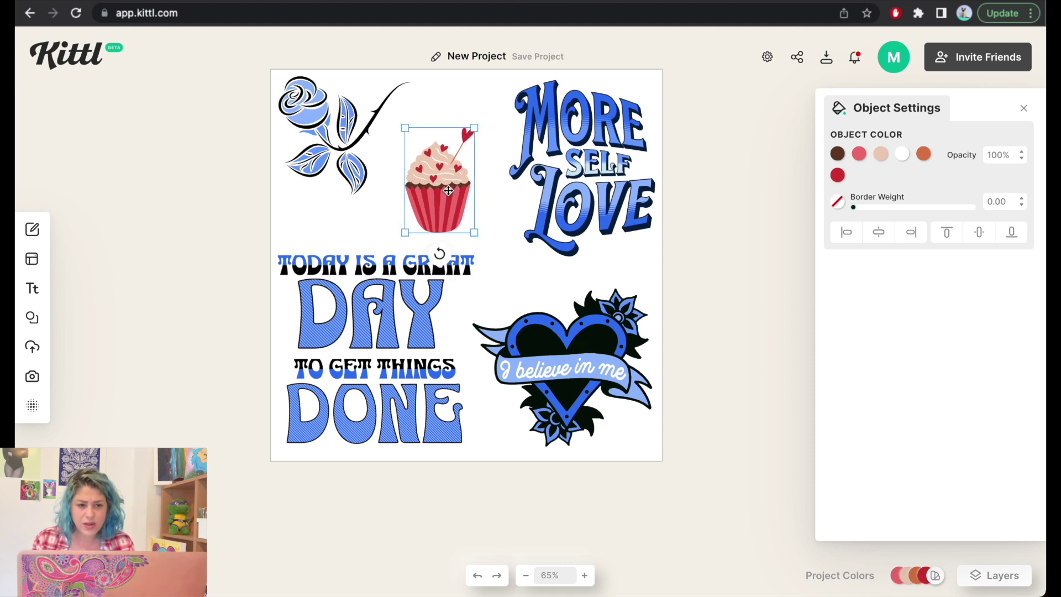
Recolor the cupcake from the document palette with bright blue hearts, light blue 8ab3ff frosting, a blue wrapper and black cake edge, then nudge it into place
left_click(837, 176)
left_click(699, 445)
left_click(721, 445)
left_click(881, 154)
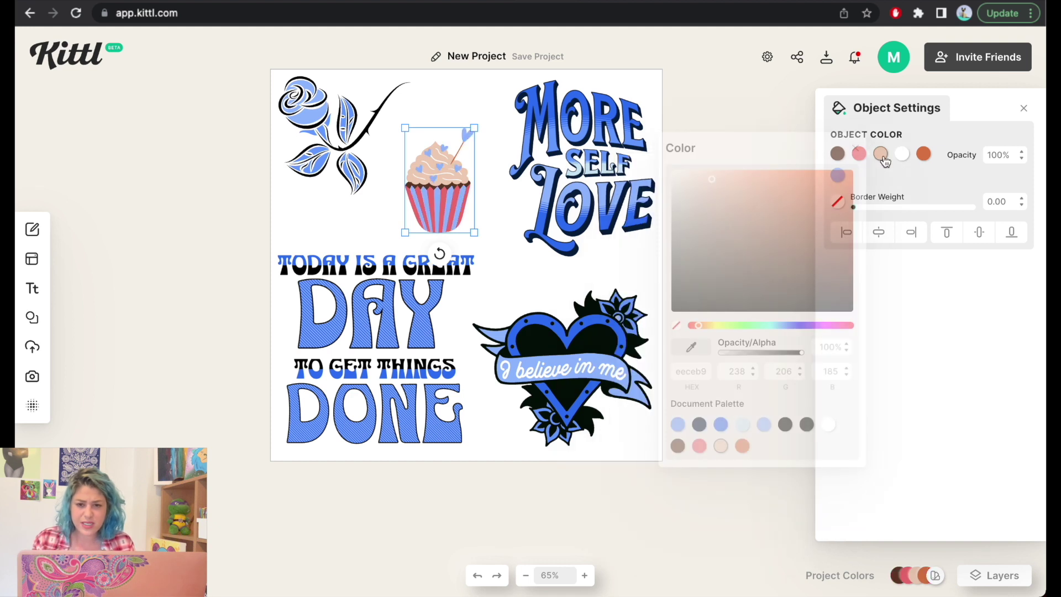
left_click(764, 424)
left_click(678, 425)
left_click(699, 424)
left_click(721, 424)
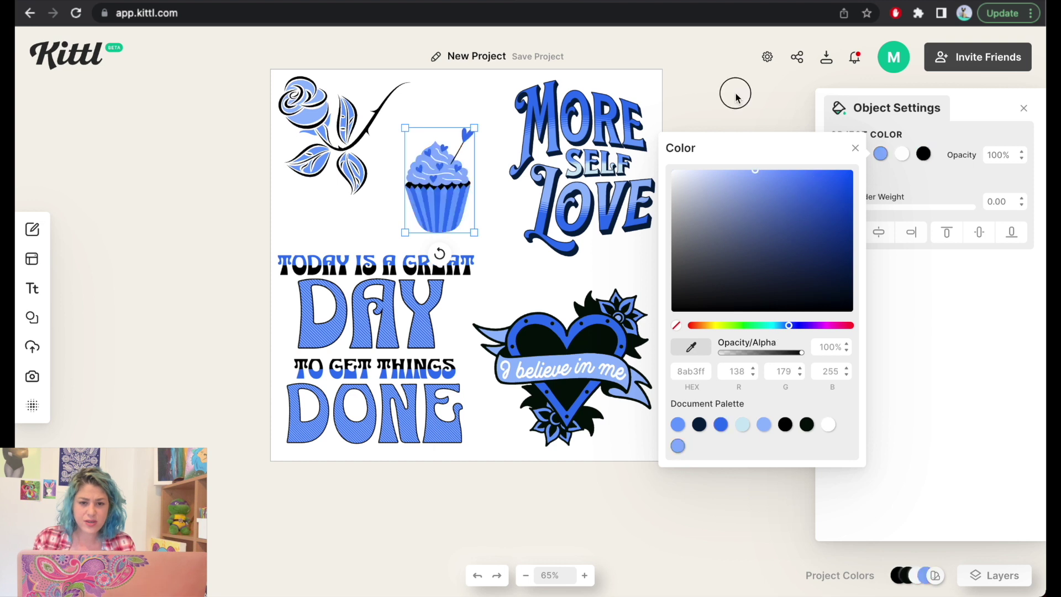
left_click(734, 90)
left_click(447, 198)
left_click(705, 144)
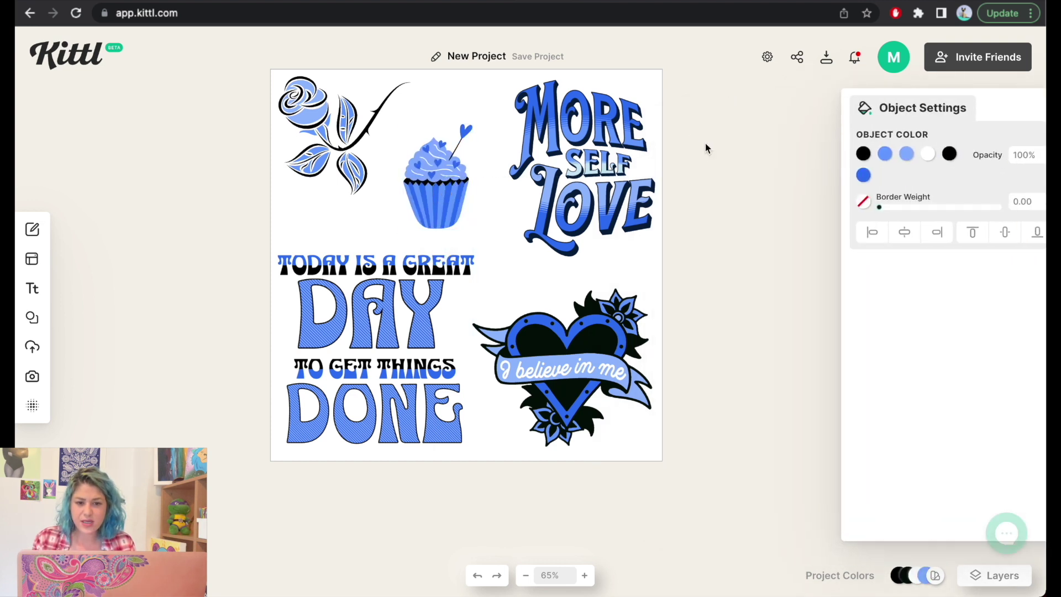
Check the artboard size and download the design as a PNG at 300 DPI with the background removed
left_click(768, 57)
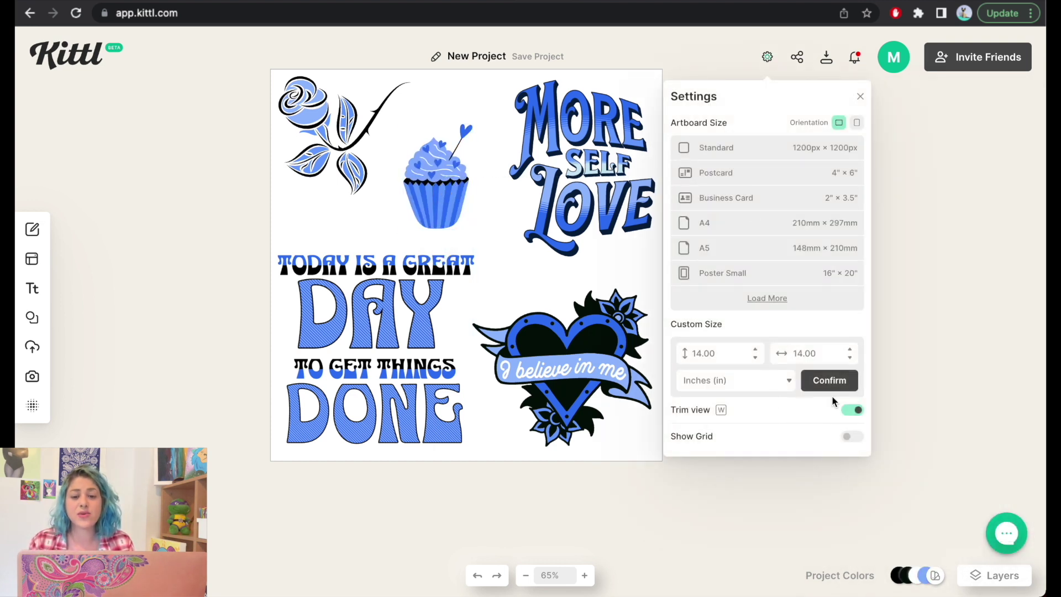
left_click(826, 57)
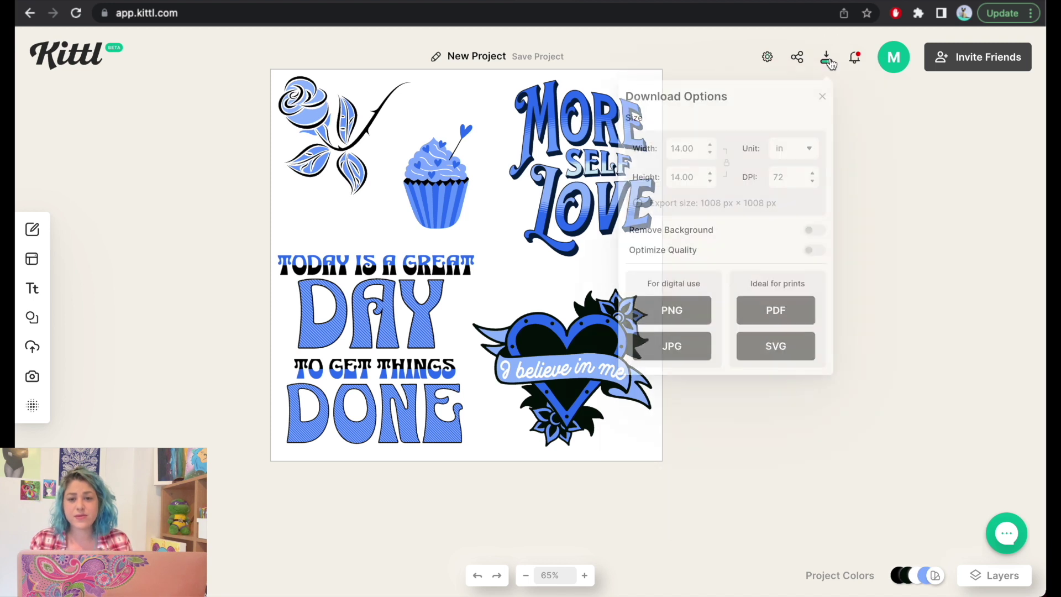
left_click(808, 233)
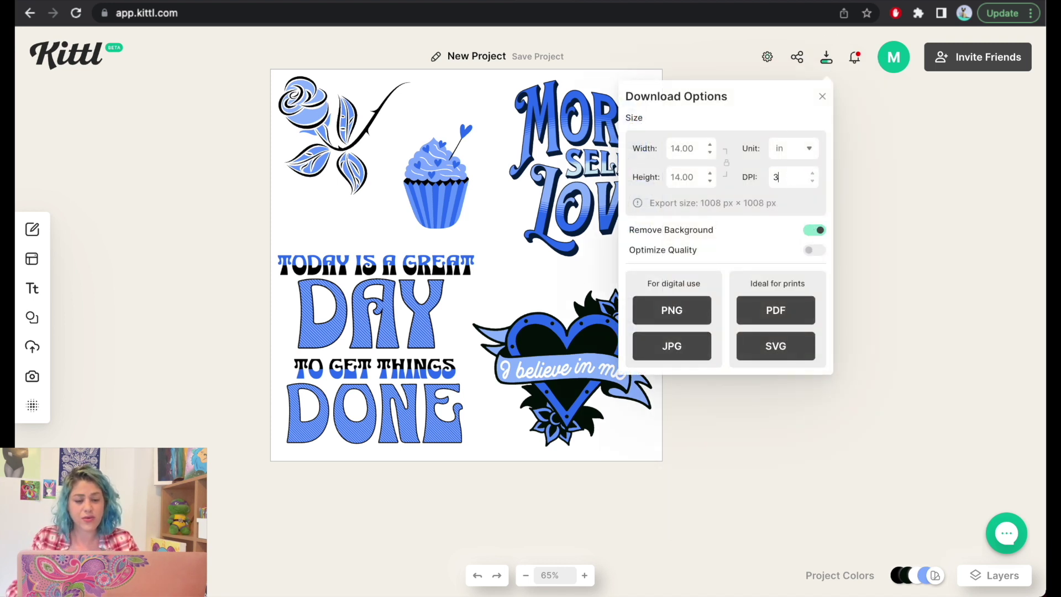
left_click(802, 205)
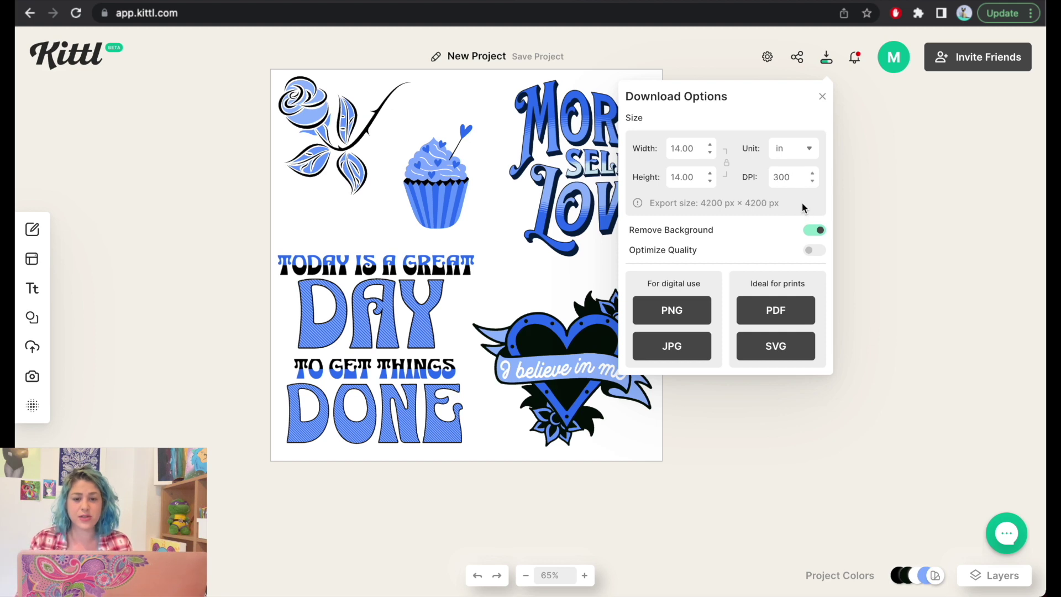
left_click(672, 312)
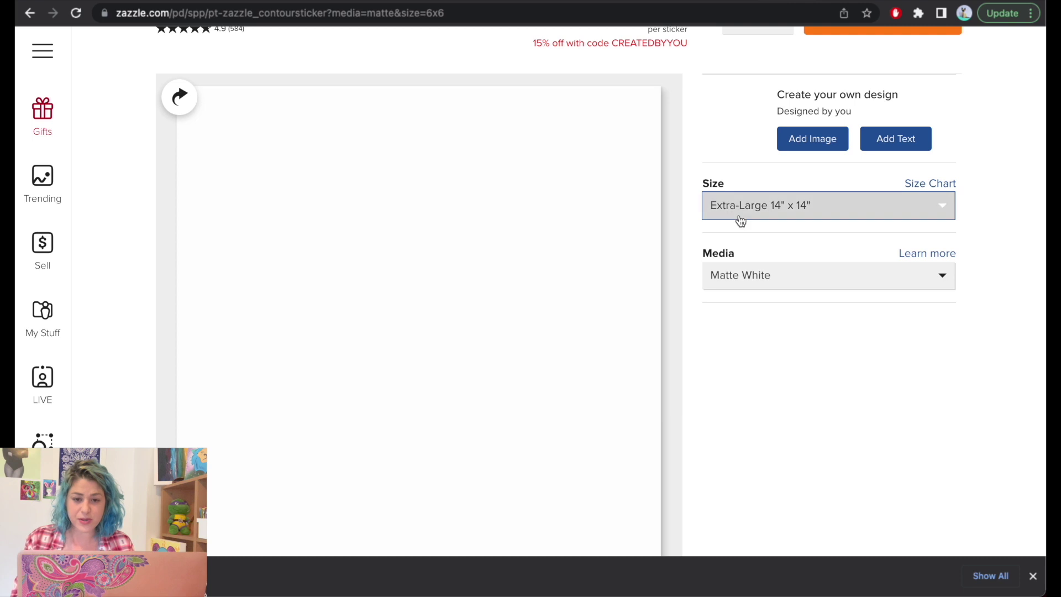
On Zazzle, place the exported design on the Extra-Large 14" x 14" custom-cut vinyl sticker and check it in the suitcase previews
left_click(810, 140)
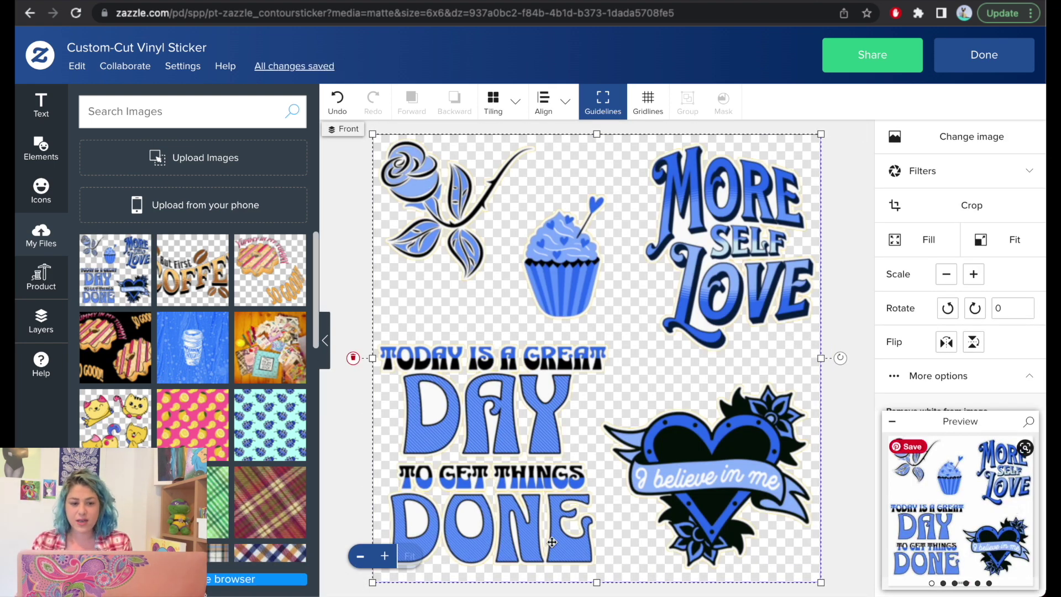
left_click(963, 507)
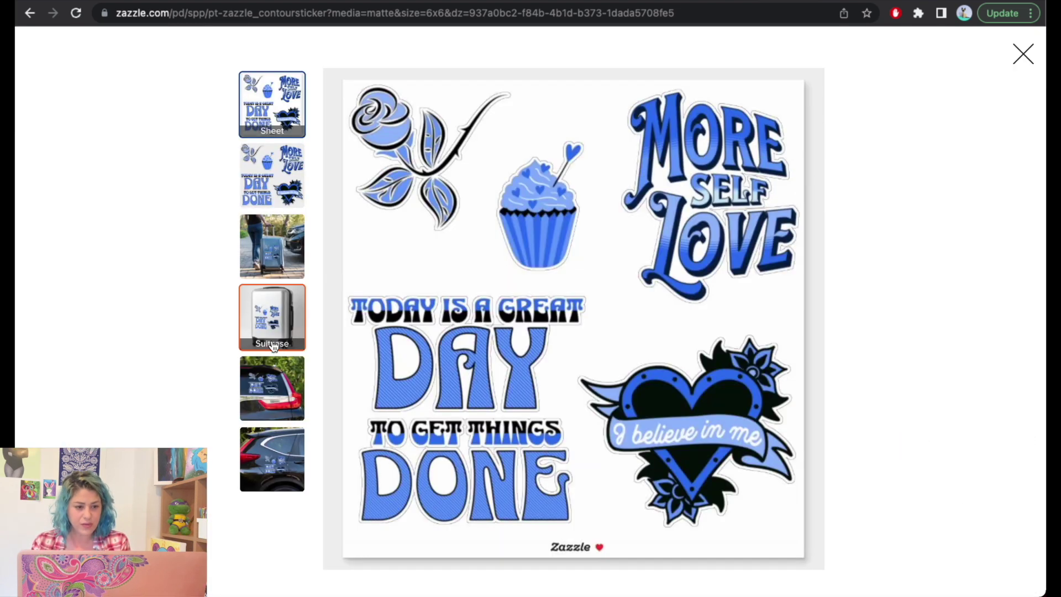
left_click(275, 316)
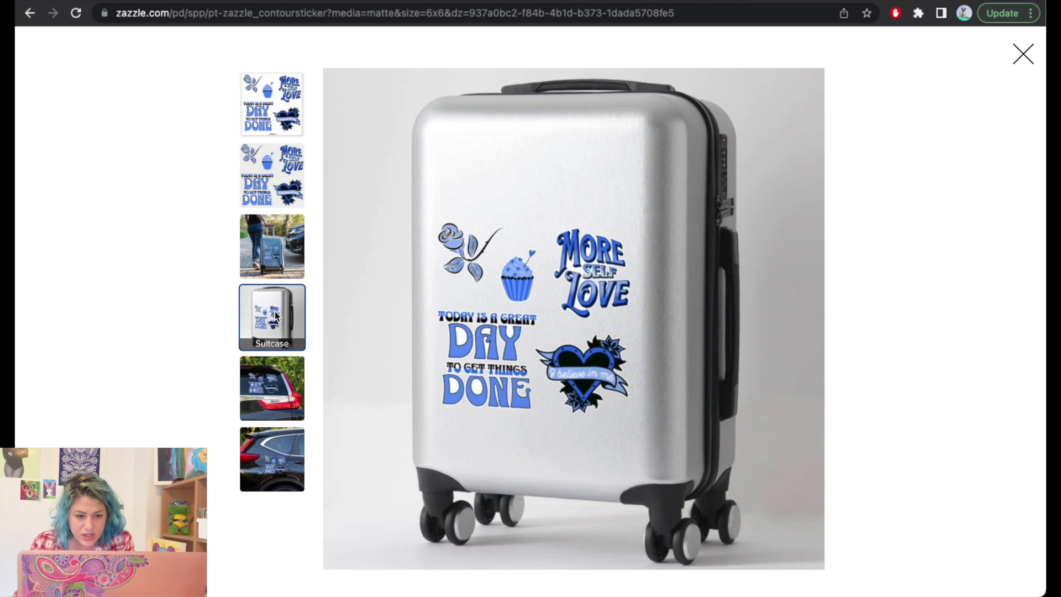
left_click(268, 257)
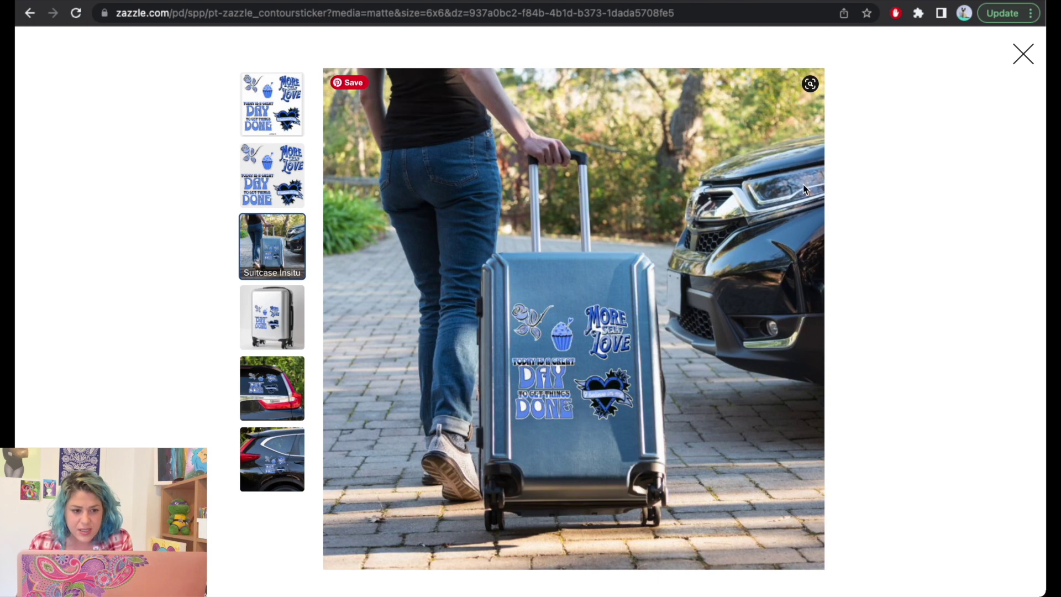
left_click(1024, 53)
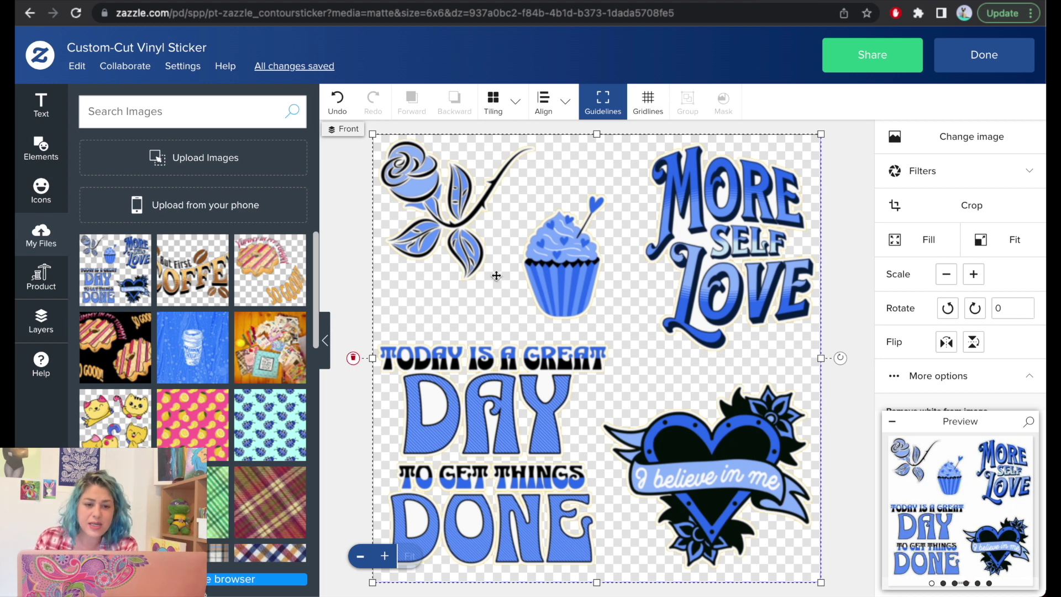
left_click(998, 57)
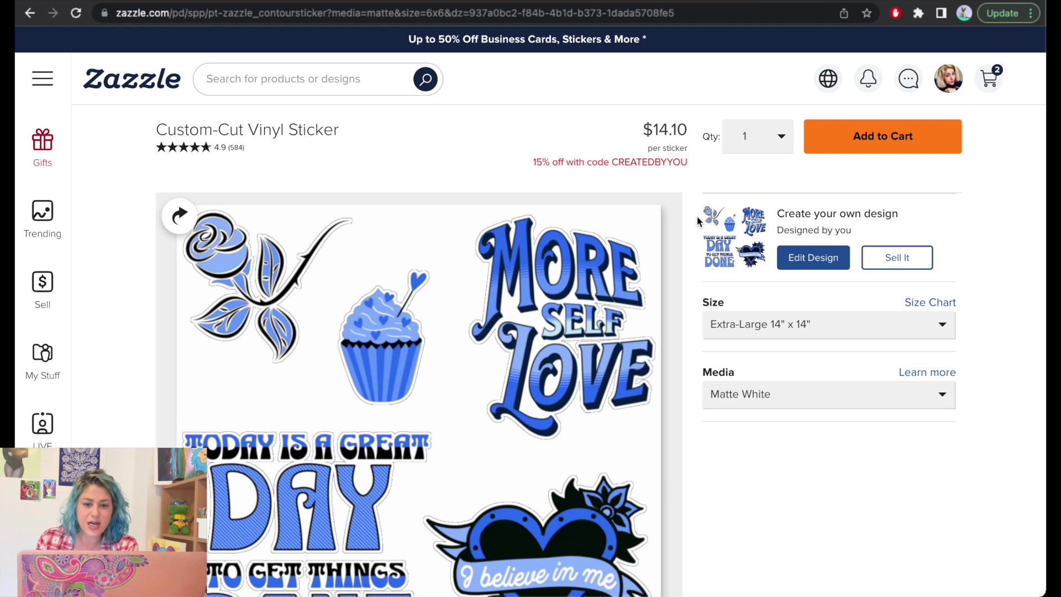
Set the vinyl sticker's size to Medium 6" x 6" and preview the stickers on the notebook mockup
scroll(698, 218, "down", 3)
left_click(757, 150)
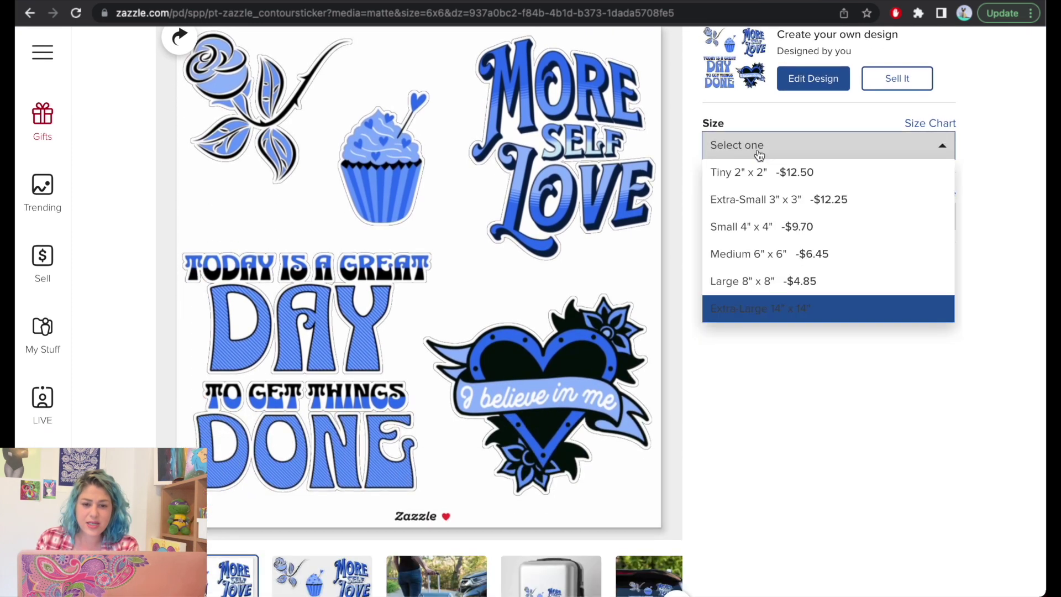
left_click(798, 263)
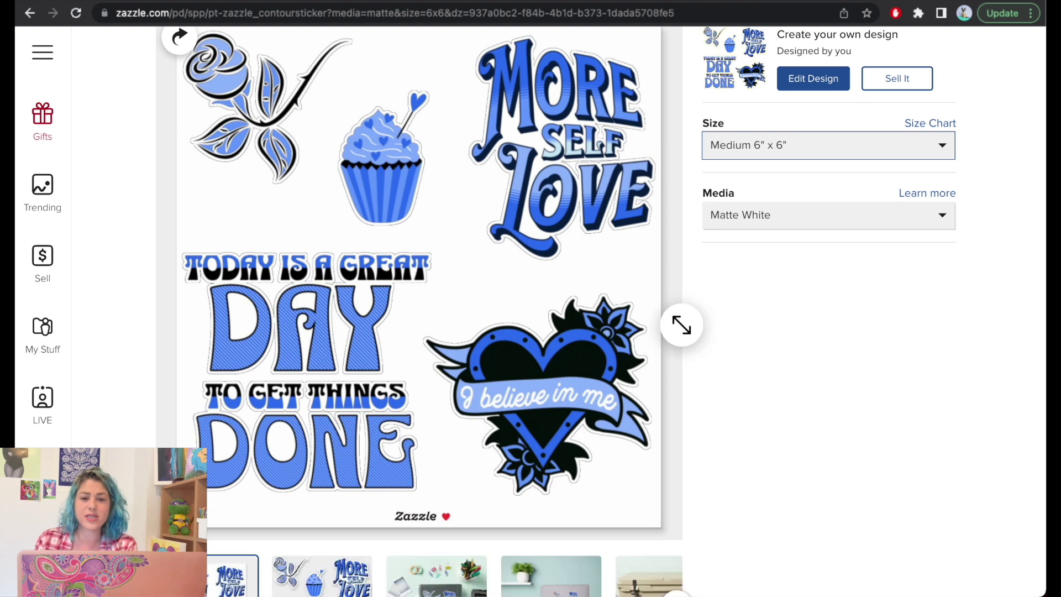
scroll(663, 331, "down", 4)
left_click(423, 407)
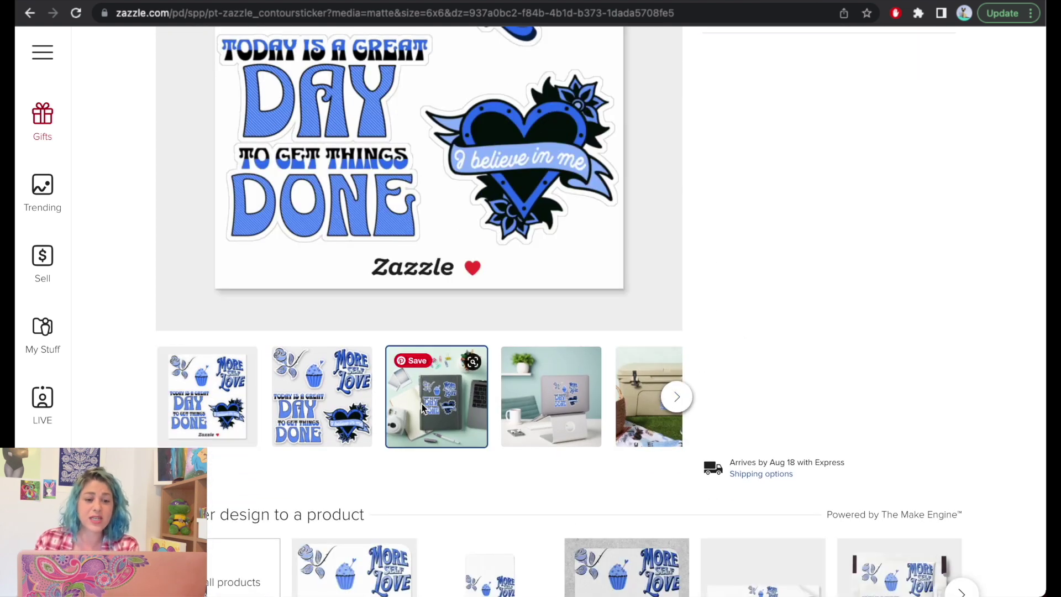
scroll(422, 403, "up", 3)
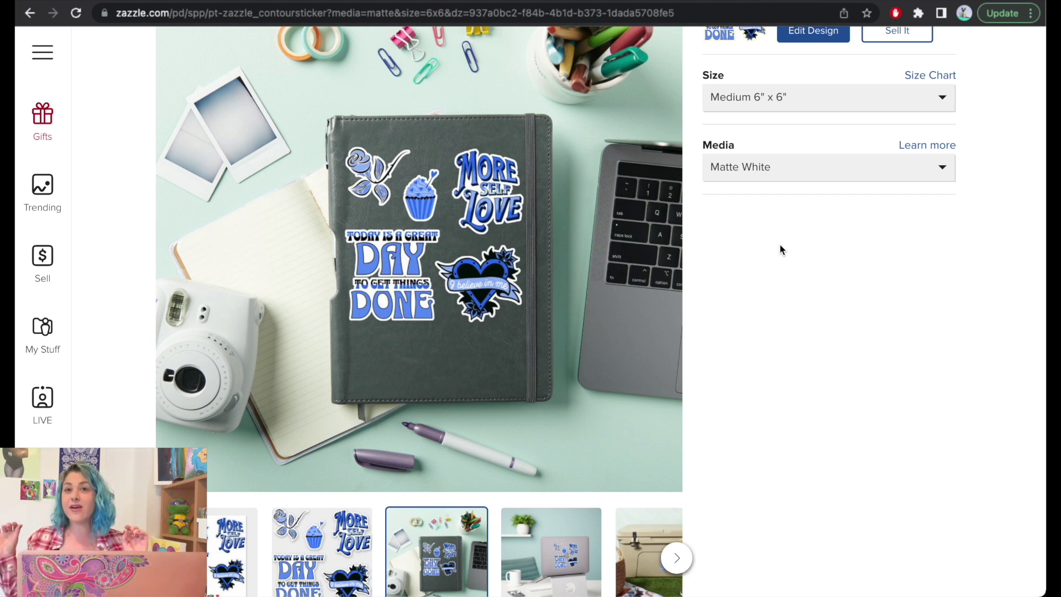
scroll(780, 246, "up", 5)
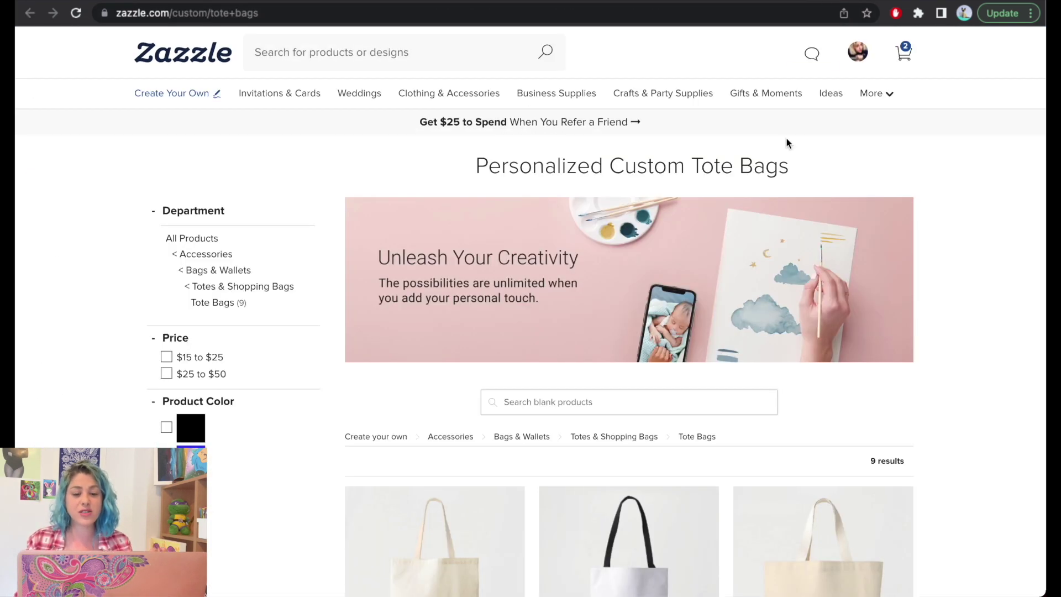
Browse Zazzle's custom tote bags and open the All-Over-Print Cross-Body Bag
scroll(786, 137, "down", 10)
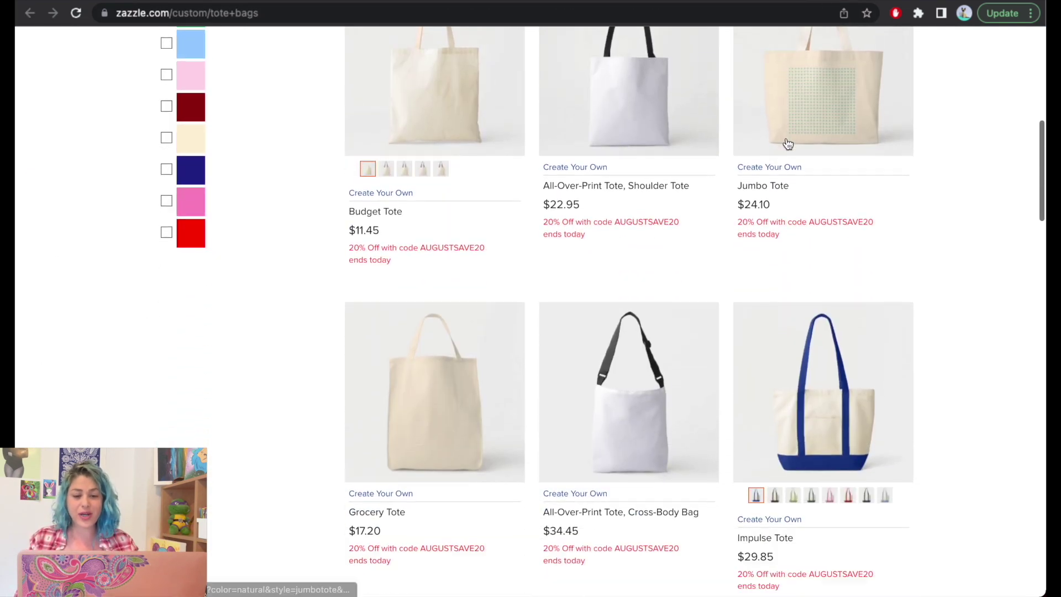
scroll(788, 144, "down", 4)
left_click(658, 235)
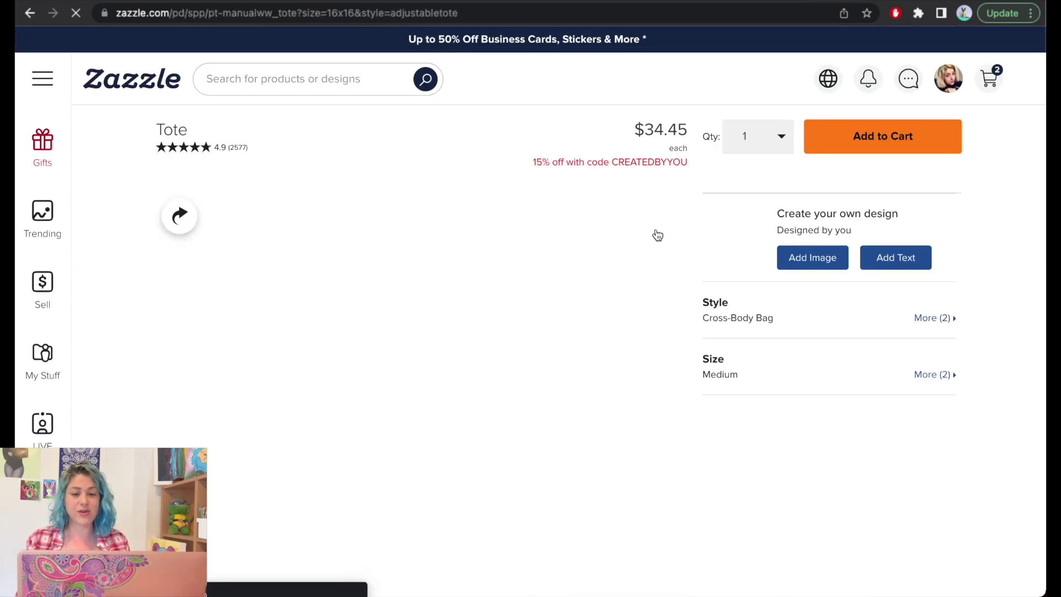
scroll(657, 235, "down", 5)
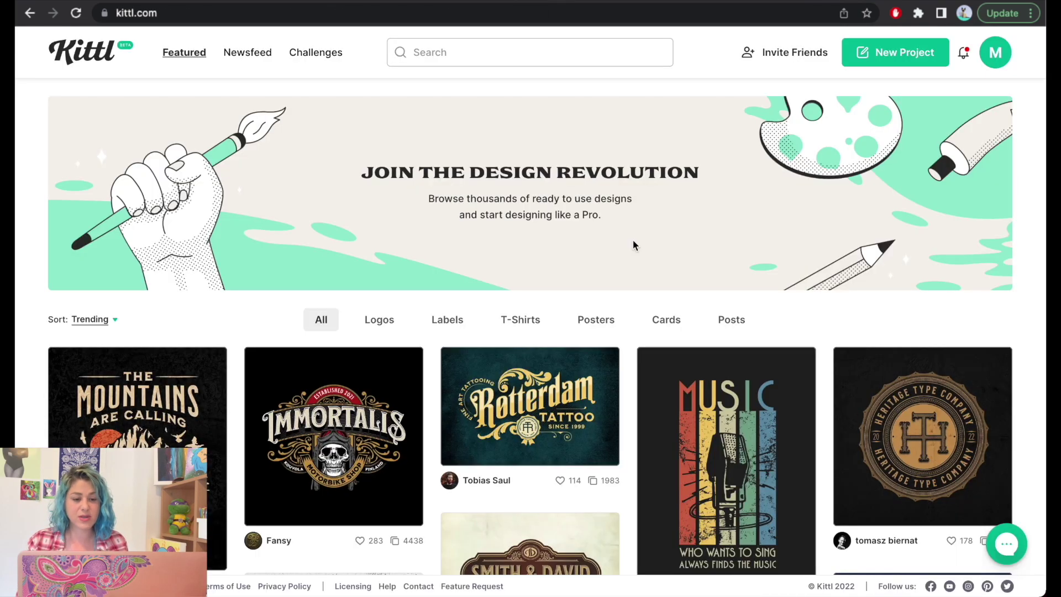
Switch to the Kittl home page and look through the trending featured designs for inspiration
scroll(568, 174, "down", 20)
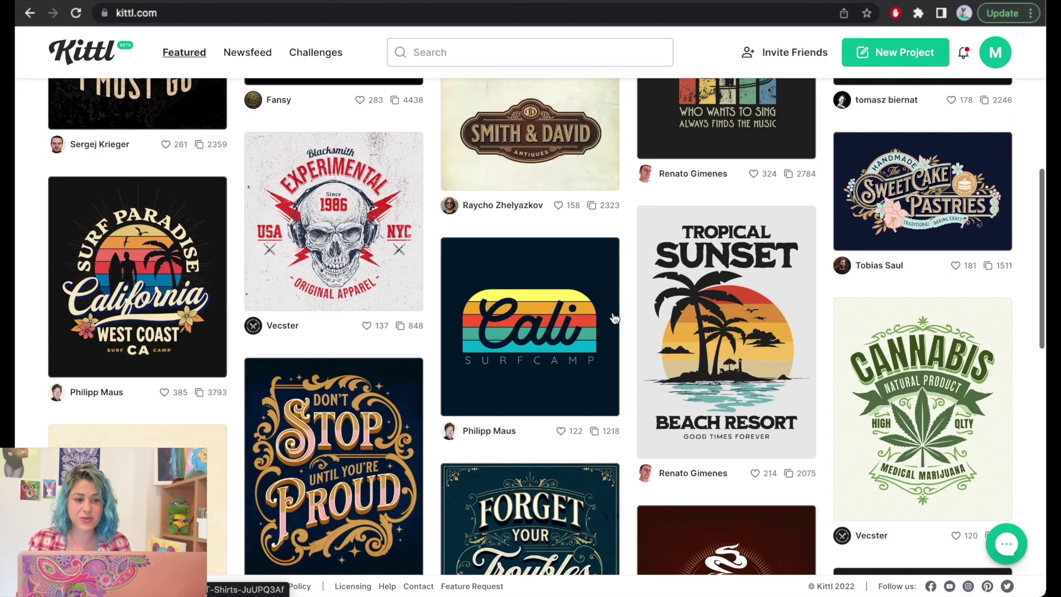
scroll(614, 317, "down", 15)
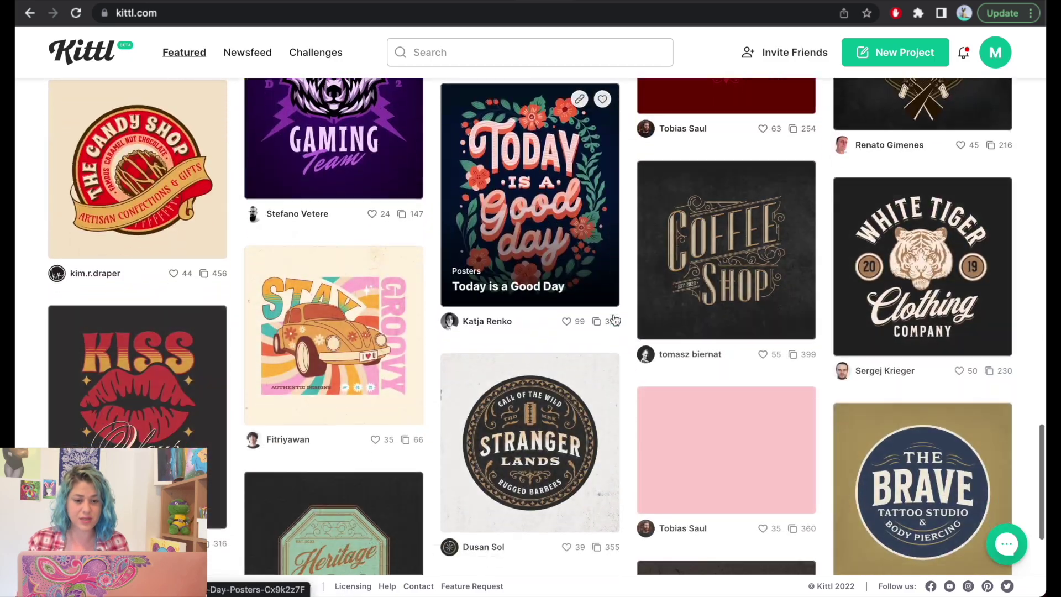
Find the "Don't Stop Until You're Proud" poster among the featured designs, open it as an editable project and bring up its download options
scroll(615, 320, "up", 10)
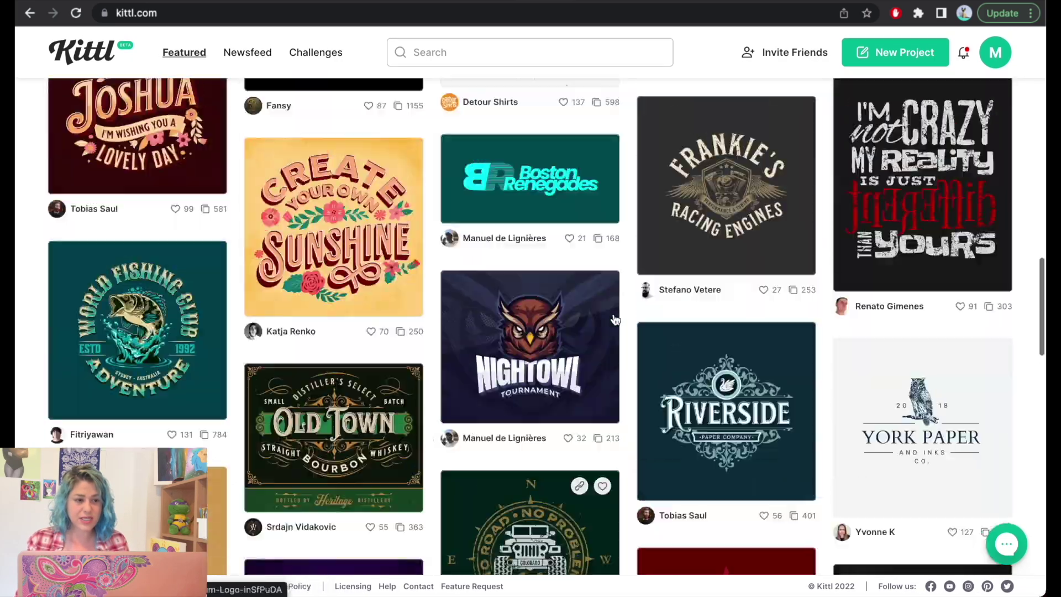
scroll(613, 319, "down", 2)
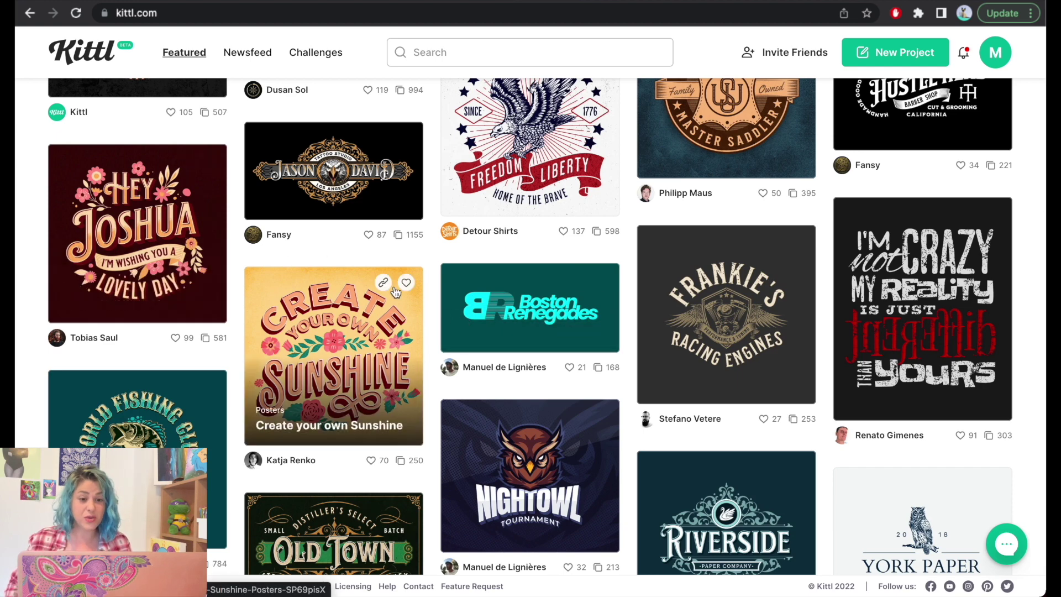
scroll(396, 292, "up", 6)
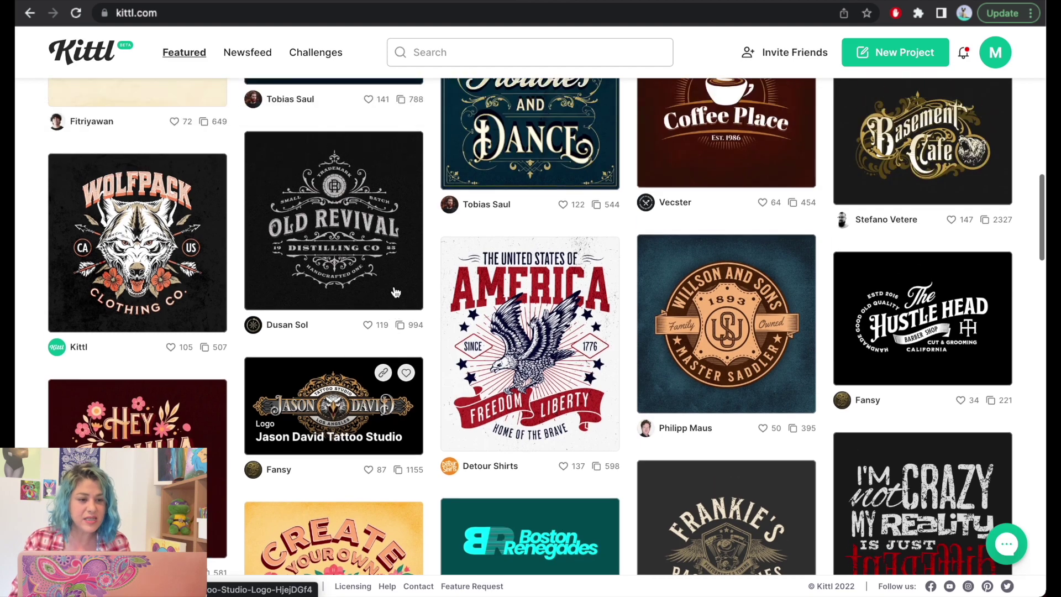
scroll(396, 286, "up", 2)
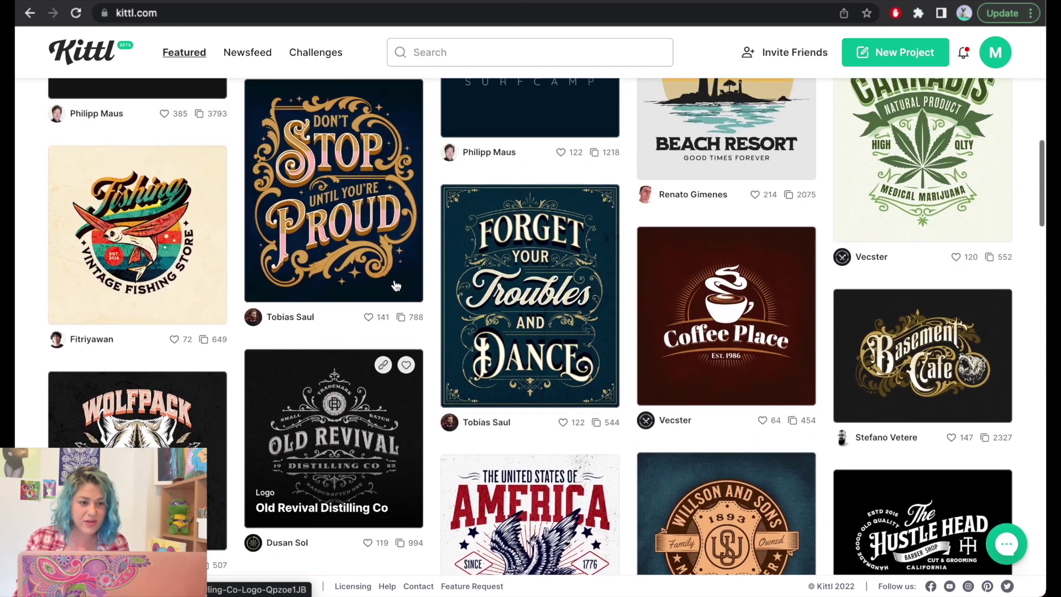
left_click(346, 207)
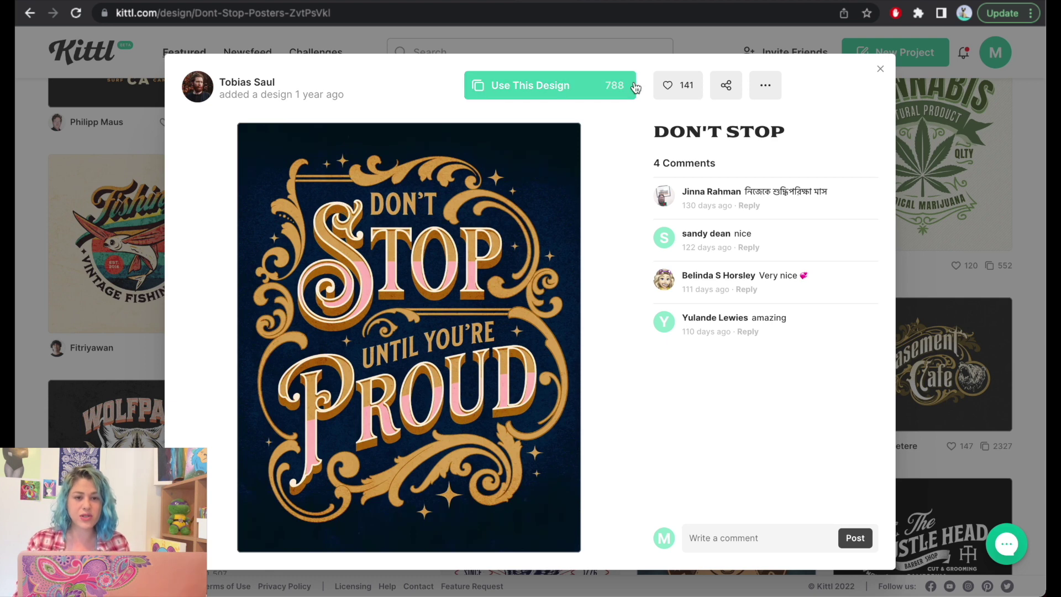
left_click(765, 88)
left_click(828, 85)
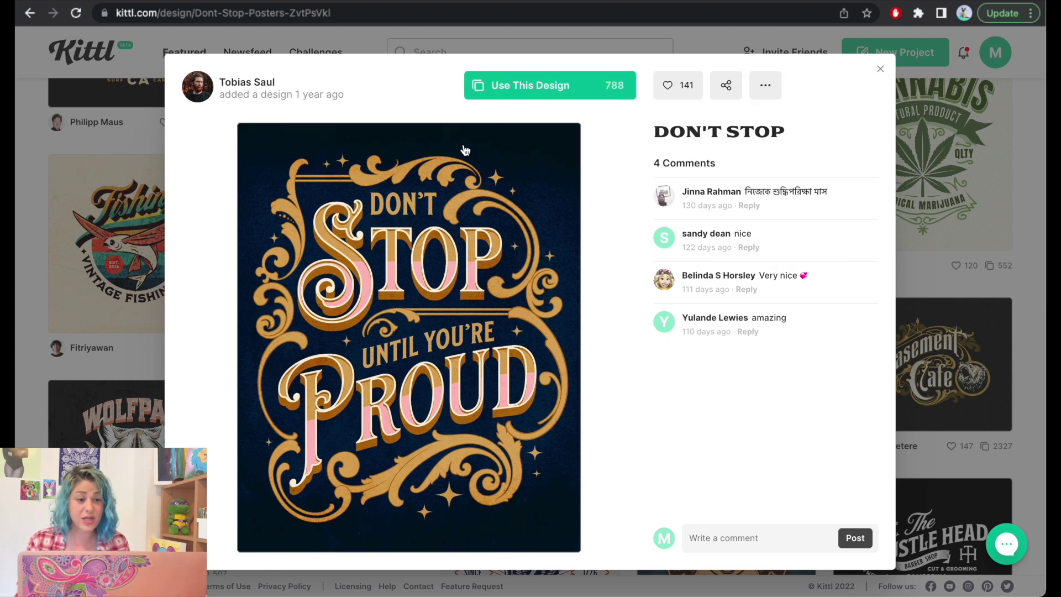
left_click(511, 97)
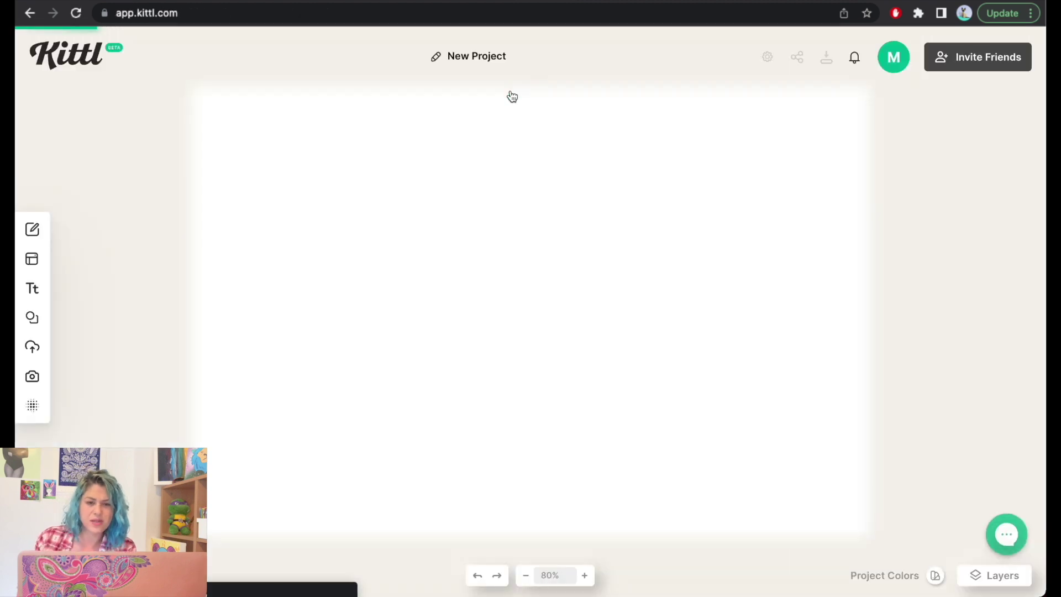
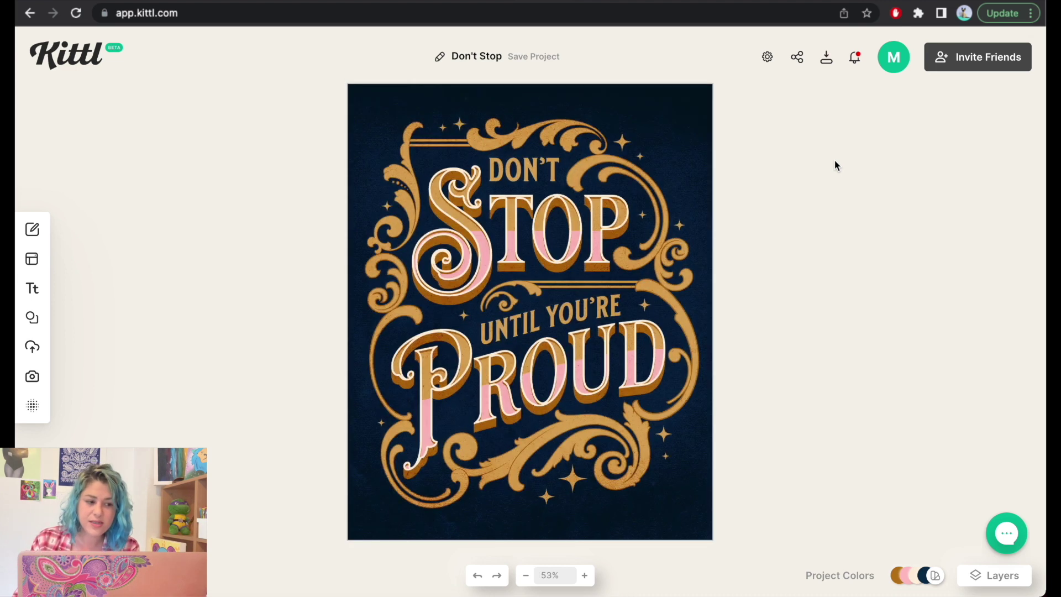
left_click(827, 57)
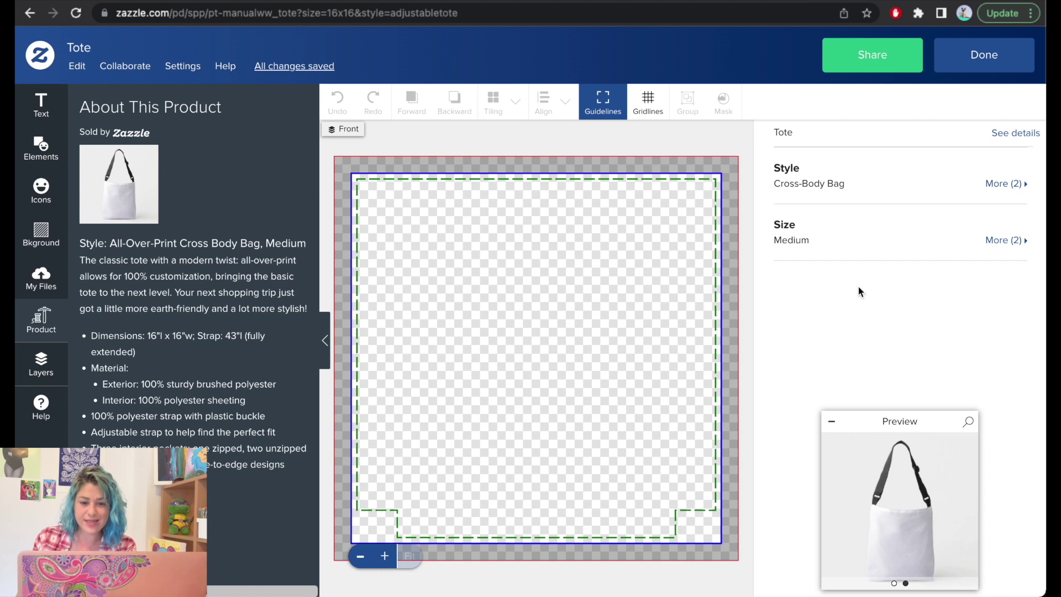
Switch to Zazzle, place the pink lemon pattern from the uploaded files on the cross-body bag and check the enlarged product preview
mouse_move(912, 499)
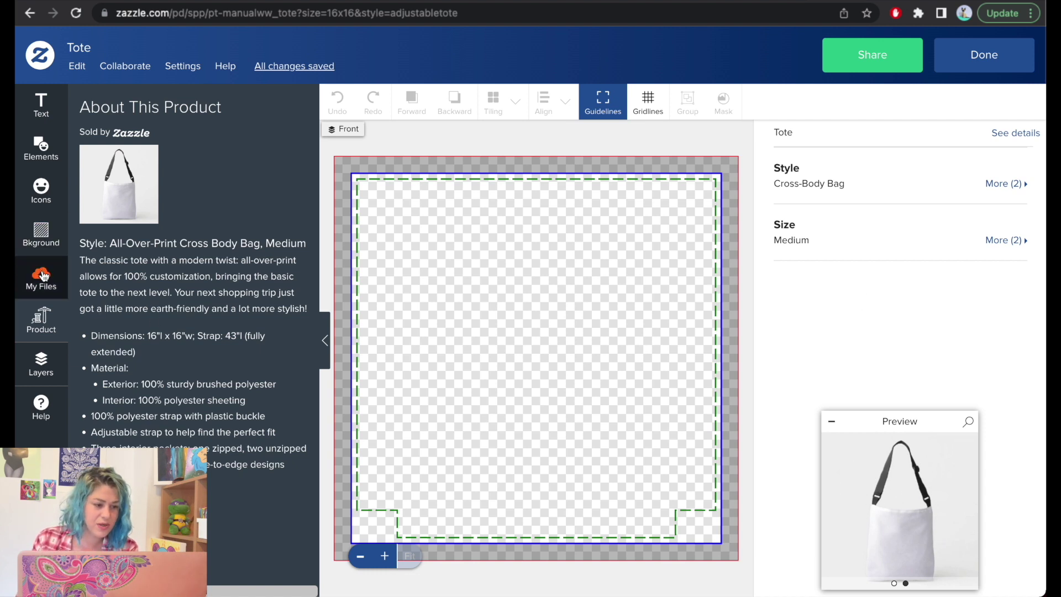
left_click(40, 287)
left_click_drag(206, 428, 598, 313)
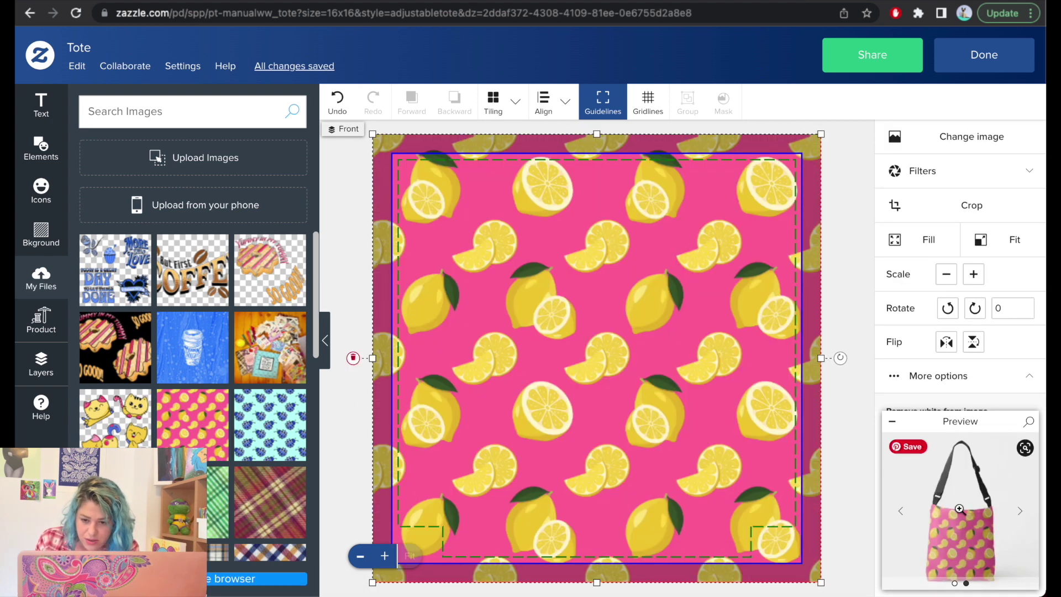
left_click(962, 511)
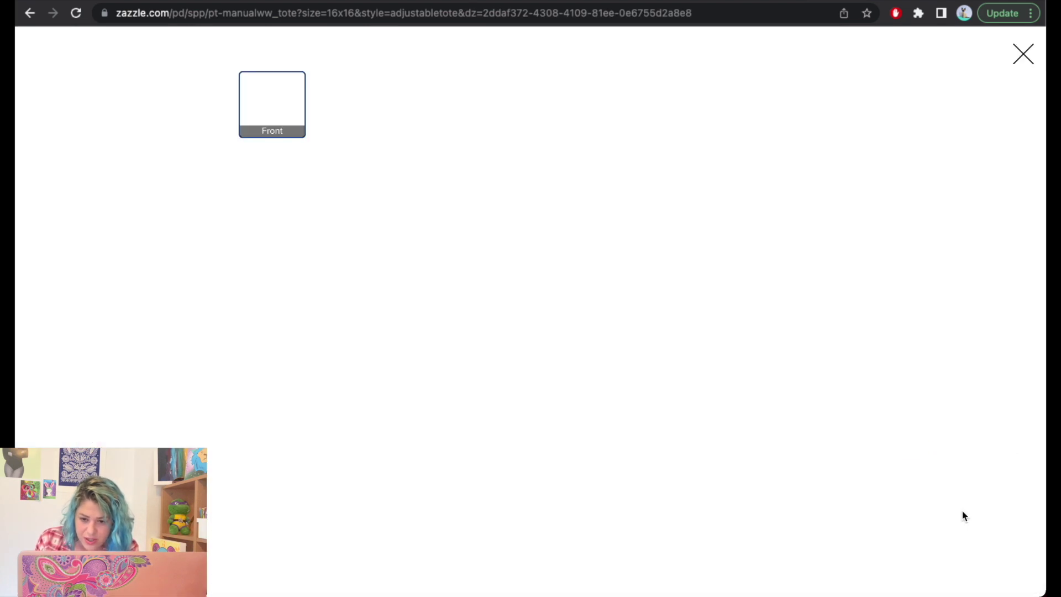
left_click(270, 166)
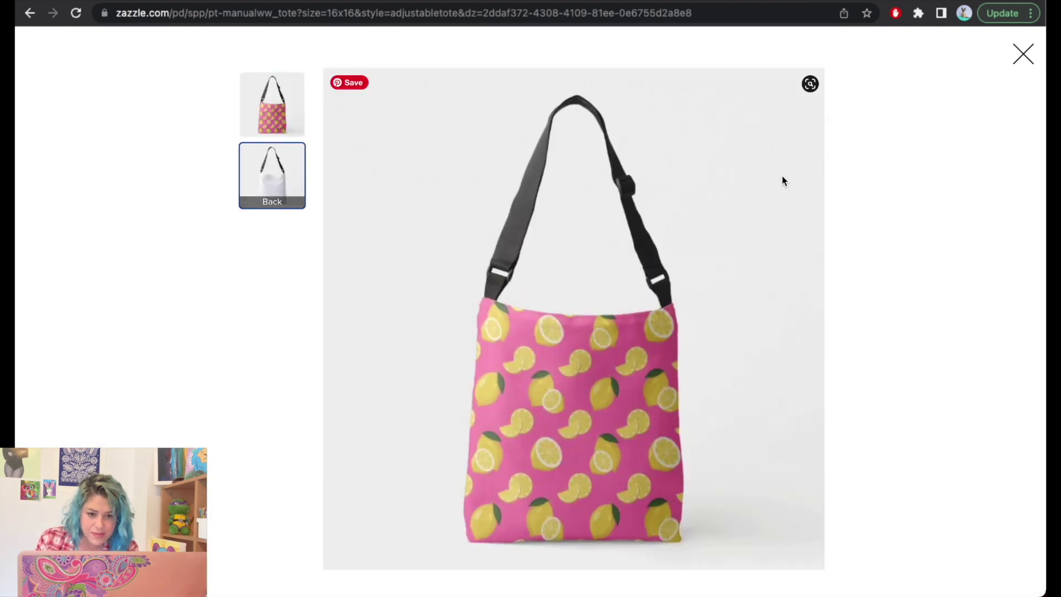
left_click(1023, 54)
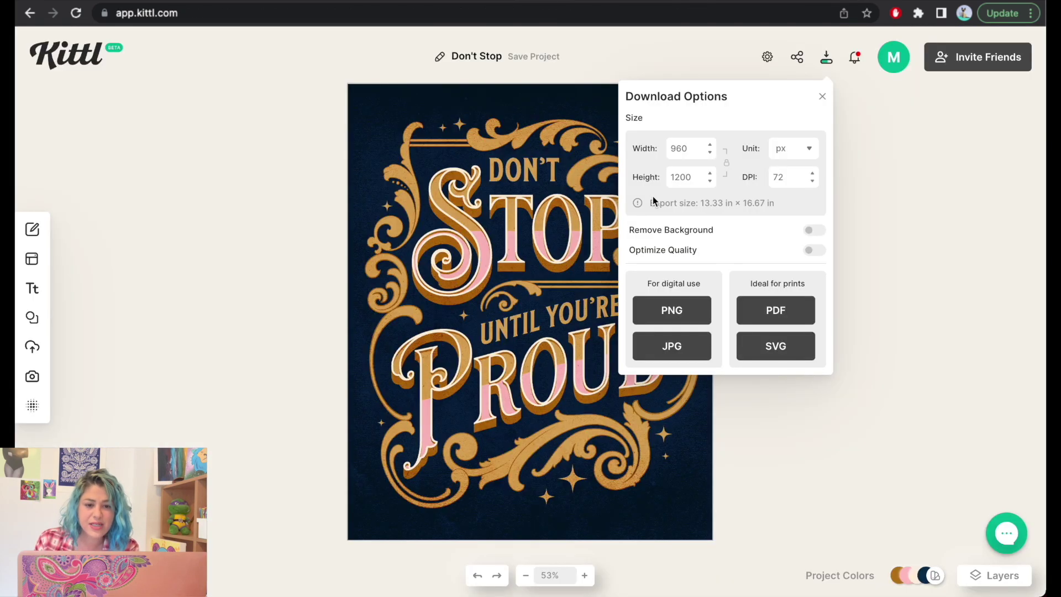
Switch back to the Kittl "Don't Stop" project and set the artboard to a custom size of 20 × 20 inches
left_click(910, 192)
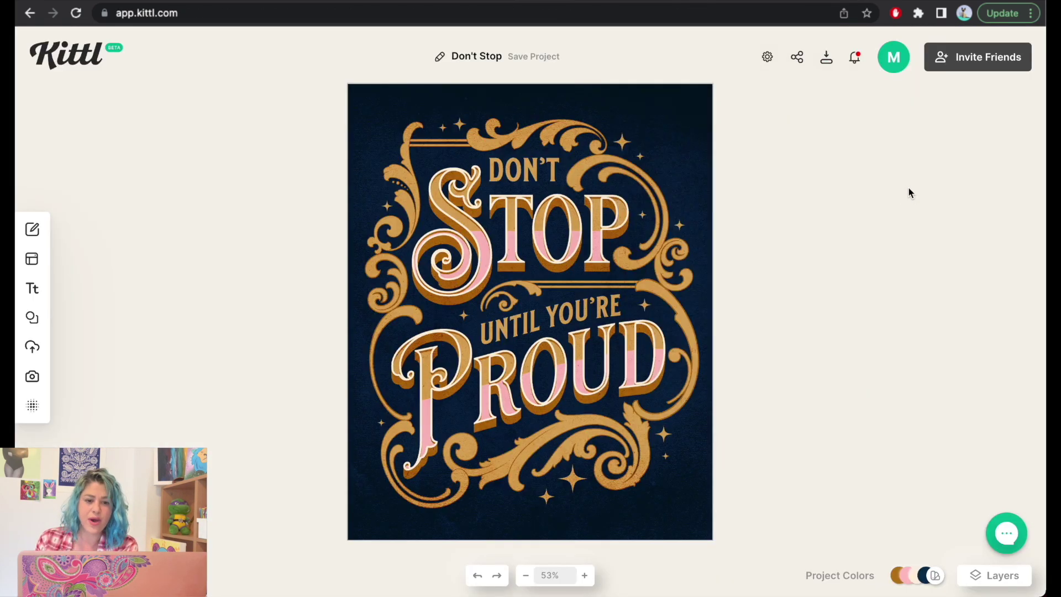
left_click(768, 56)
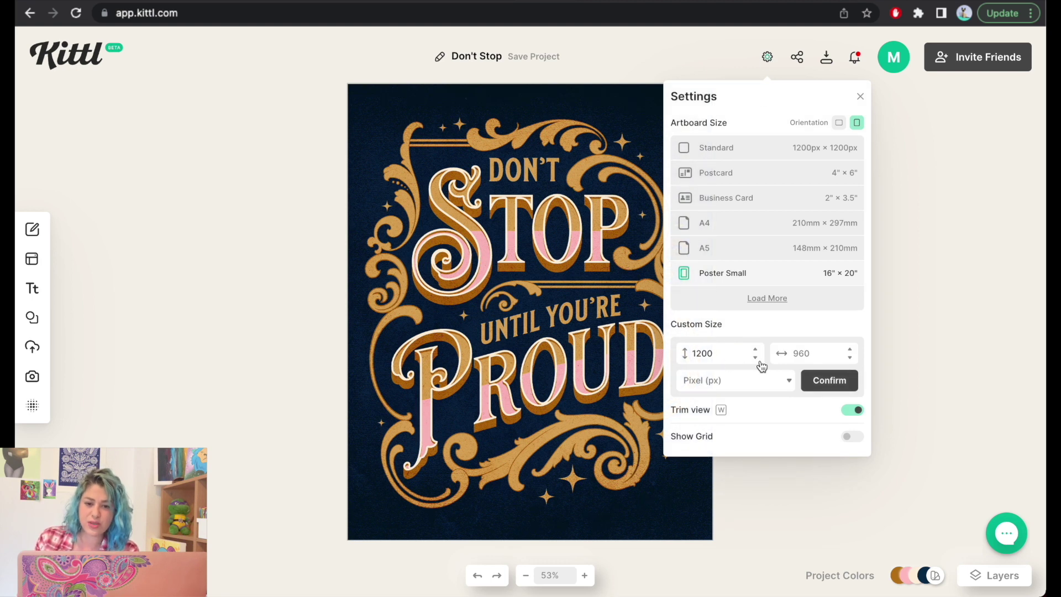
left_click(765, 298)
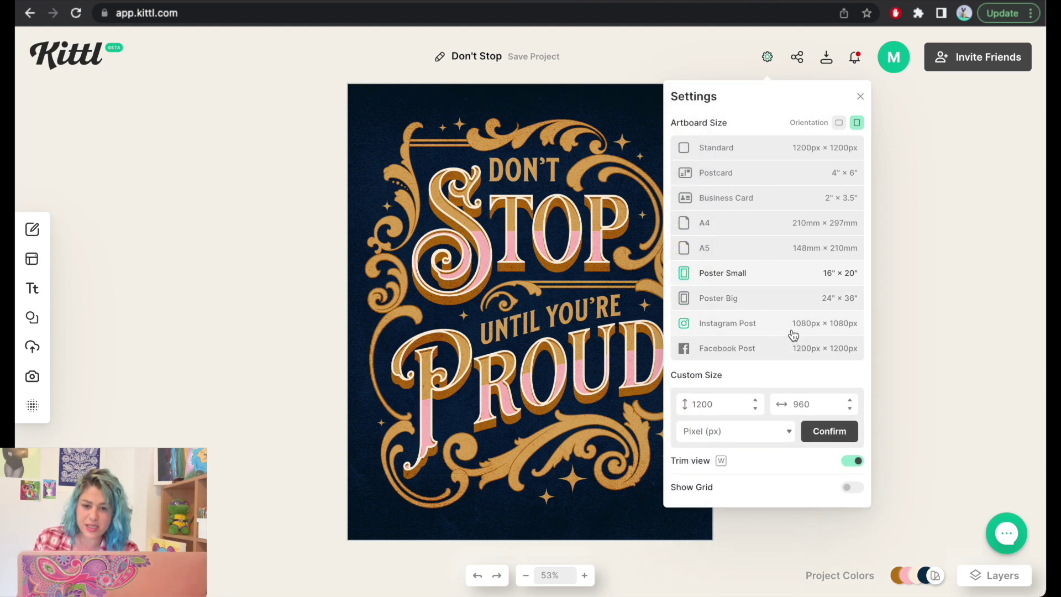
left_click(724, 405)
left_click(726, 441)
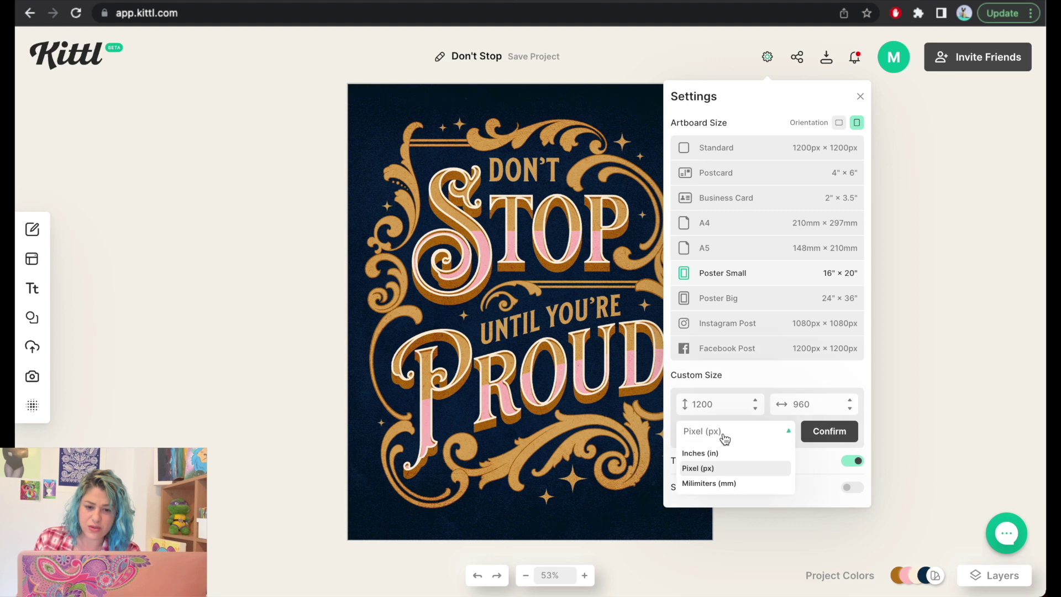
left_click(720, 456)
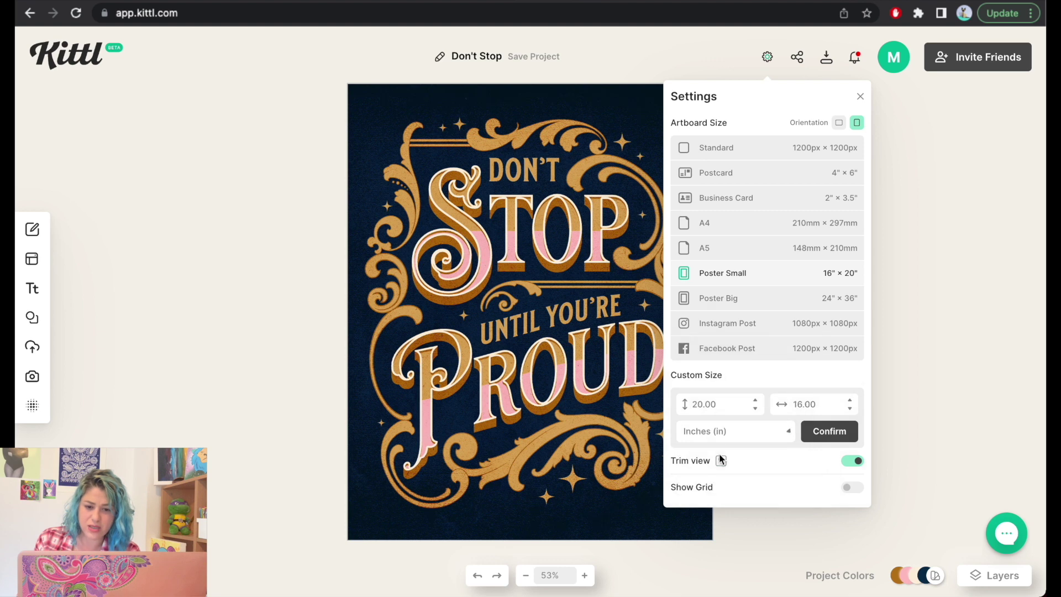
left_click(804, 404)
type("20")
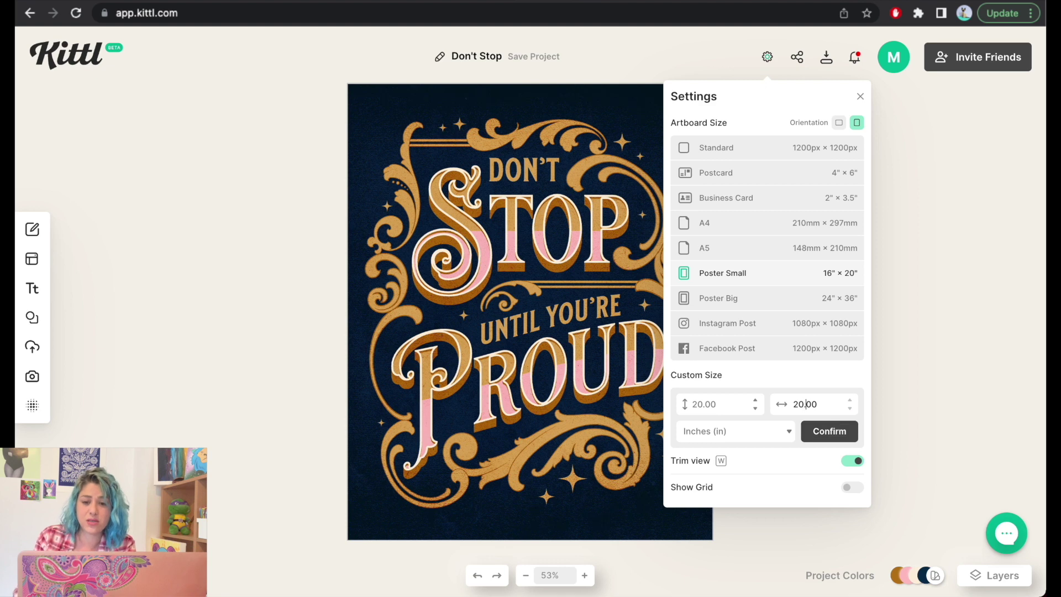
left_click(831, 431)
left_click(956, 250)
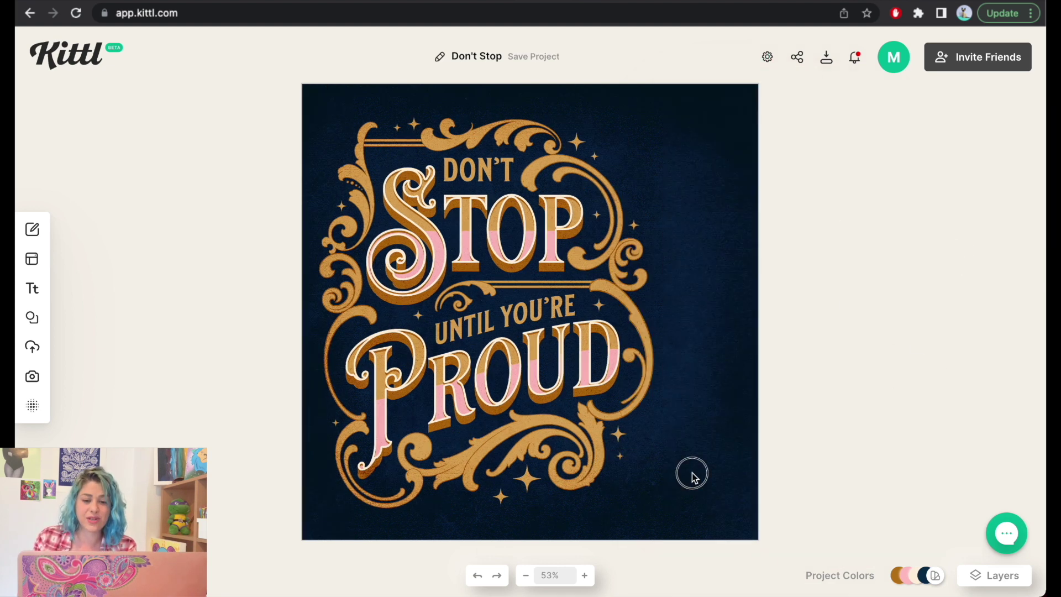
Move the lettering and ornament artwork to the centre of the square artboard
left_click(587, 356)
mouse_move(587, 356)
left_mouse_down()
mouse_move(622, 360)
mouse_move(619, 349)
mouse_move(592, 358)
left_mouse_up()
left_click(760, 261)
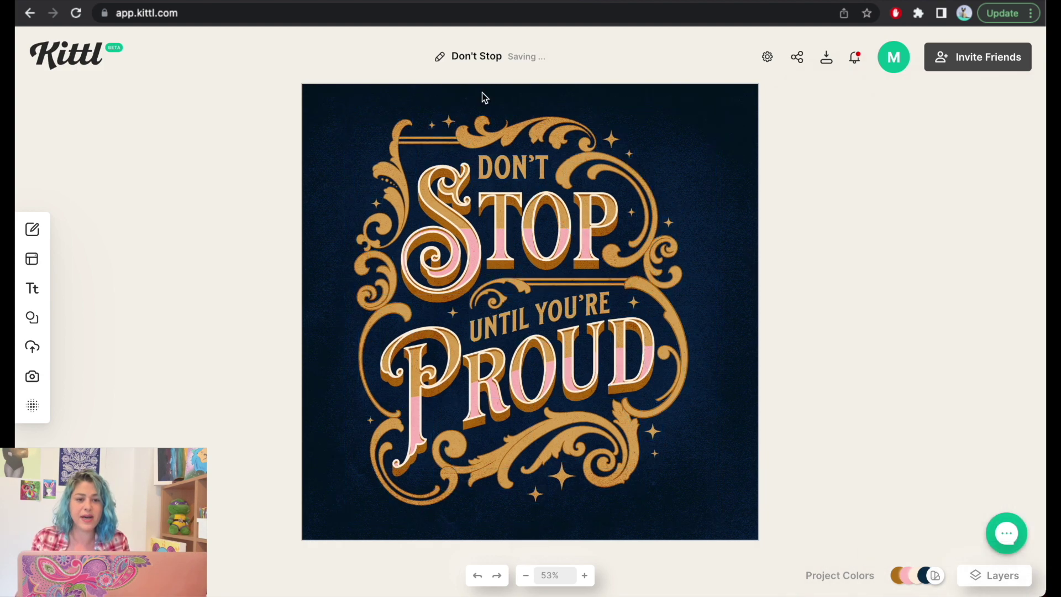
Change the brown colour of the ornamental scroll group to white (ffffff)
left_click(558, 132)
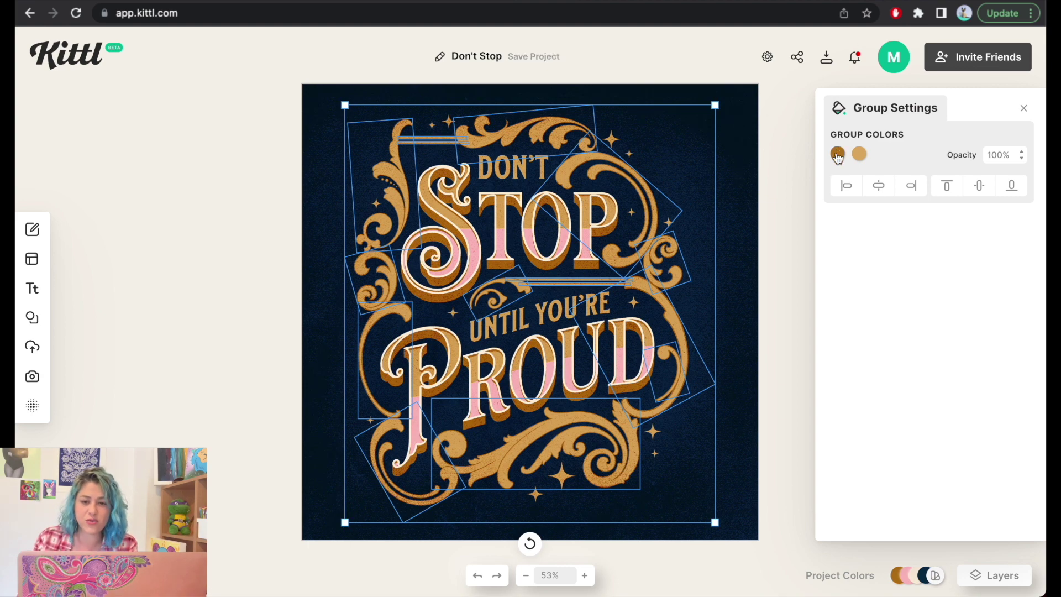
left_click(838, 156)
left_click_drag(705, 197, 720, 154)
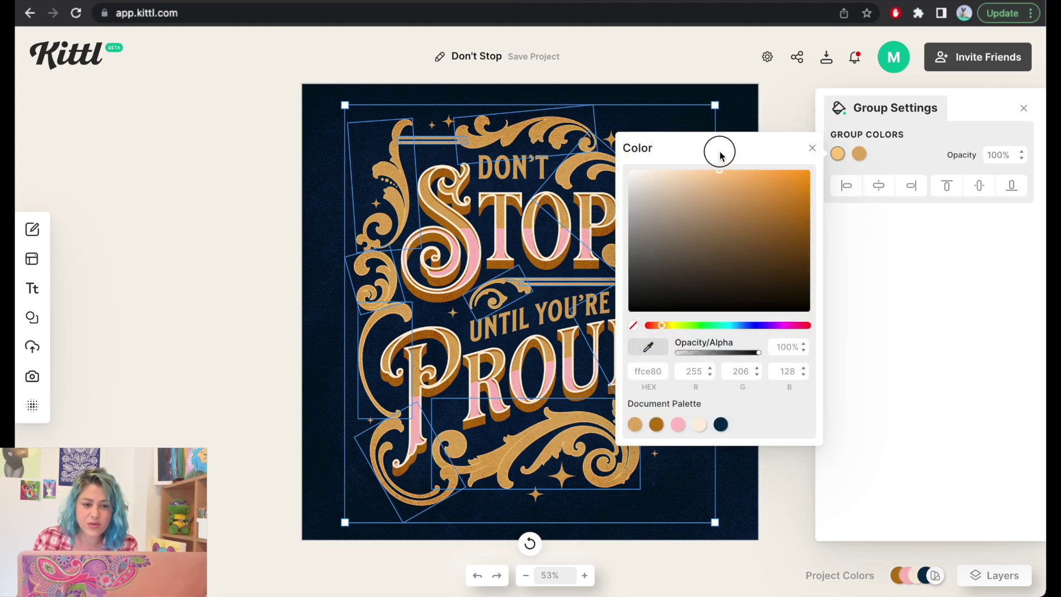
left_click_drag(737, 279, 608, 135)
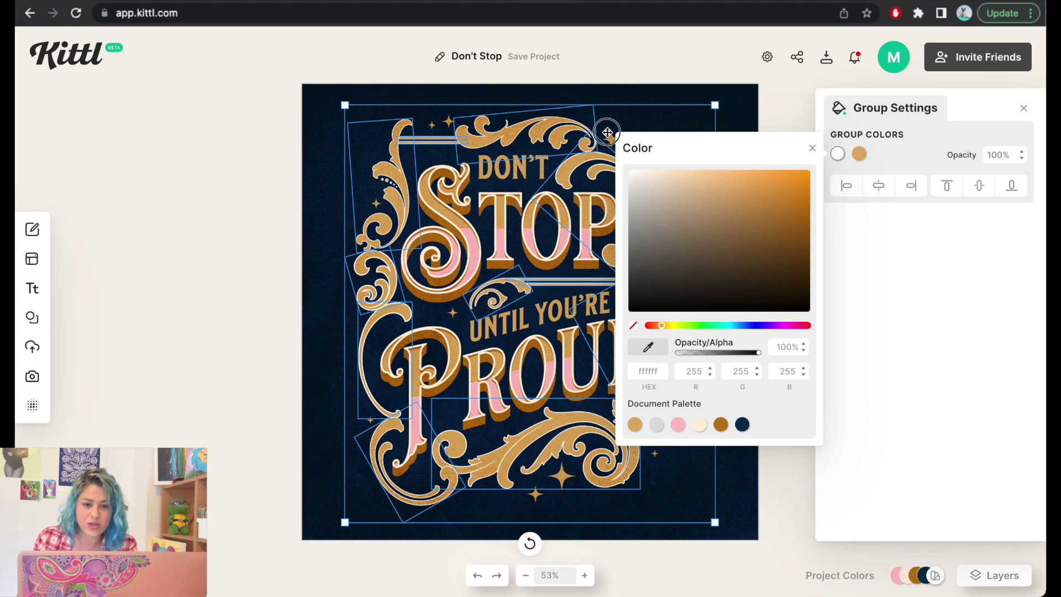
Change the gold colour of the ornamental scroll group to bright pink (ff5686)
left_click(858, 155)
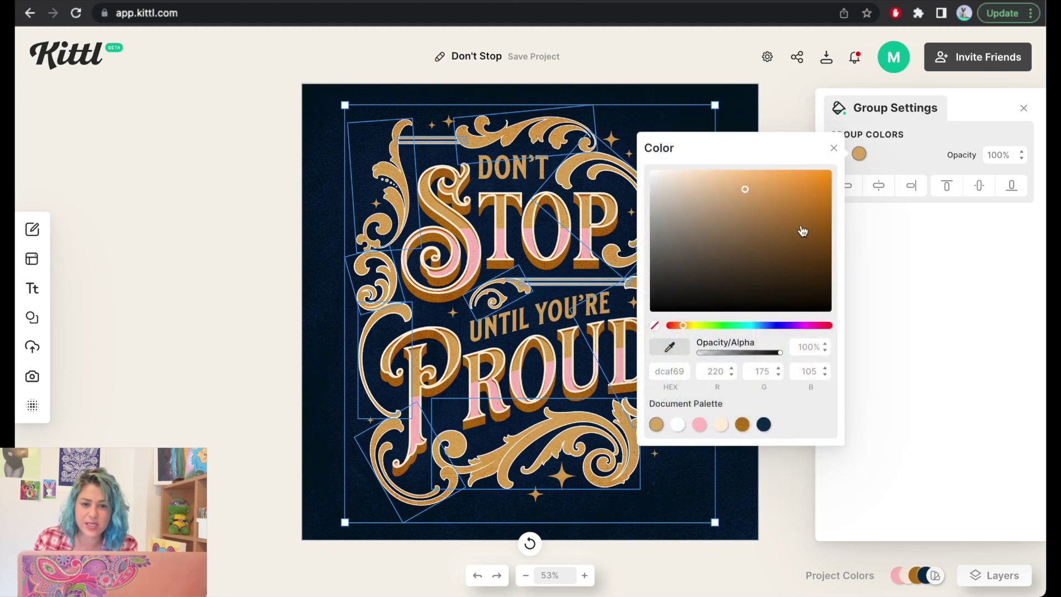
left_click_drag(802, 326, 811, 326)
left_click_drag(796, 201, 831, 172)
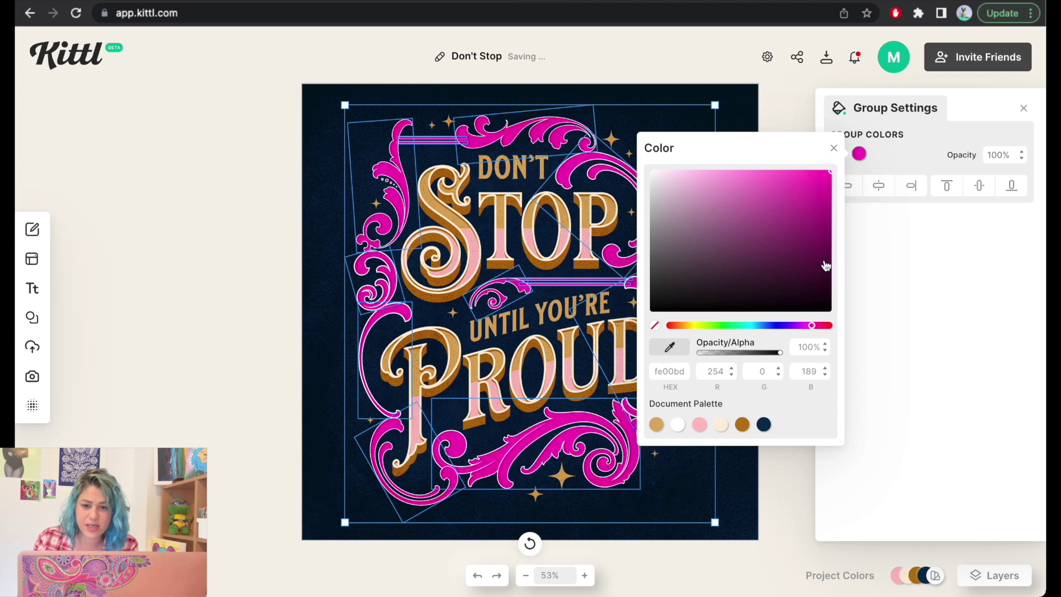
left_click_drag(814, 330, 826, 331)
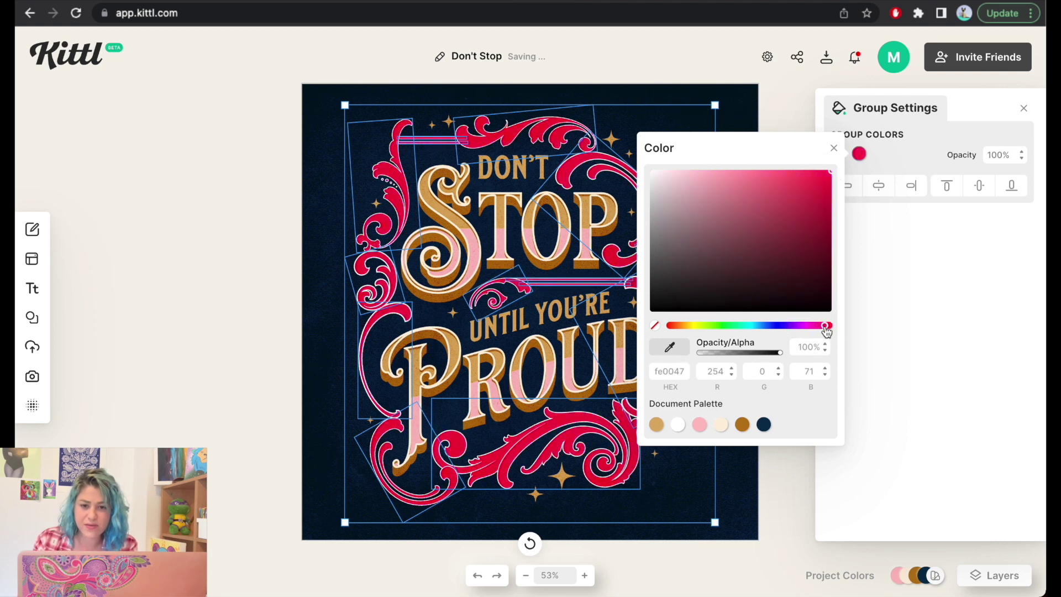
left_click_drag(778, 200, 770, 165)
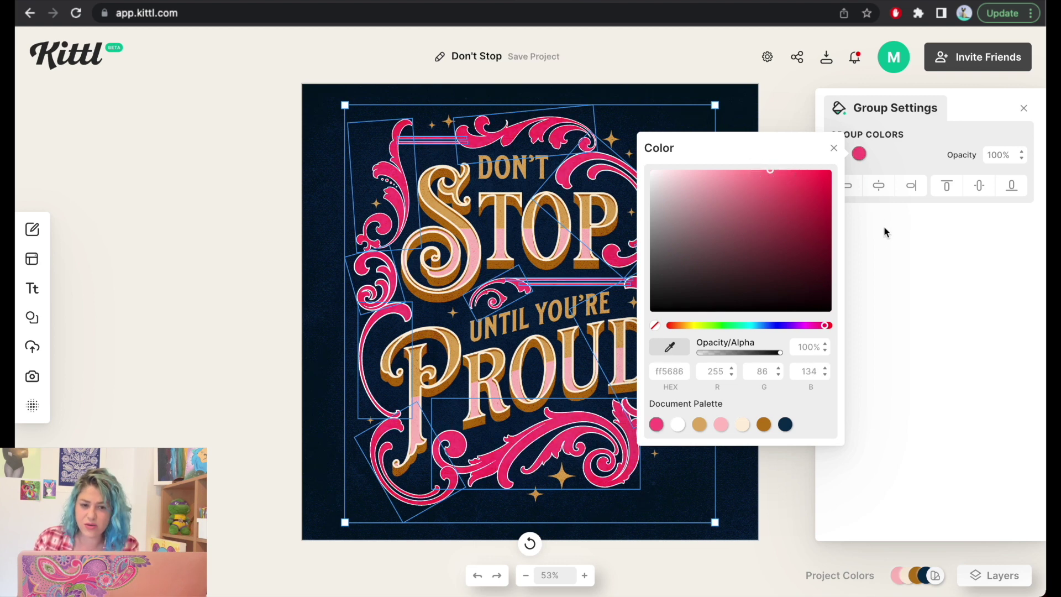
left_click(884, 231)
Recolour the word "Stop" with the palette's bright pink (ff5686) for fill and shadow, and white (ffffff) for the decoration
double_click(452, 207)
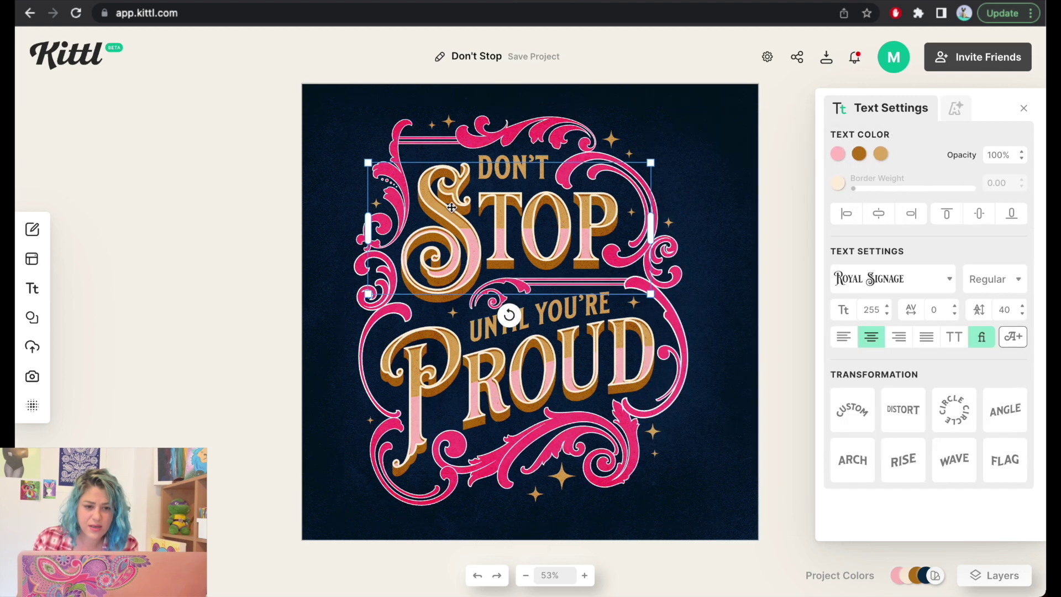
left_click(837, 154)
left_click(635, 425)
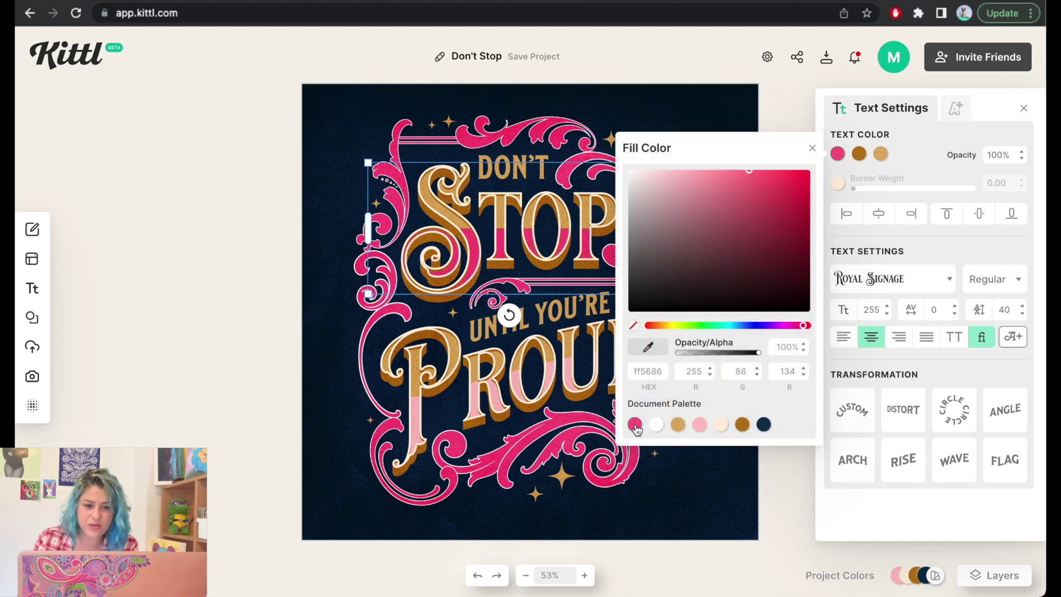
left_click(860, 154)
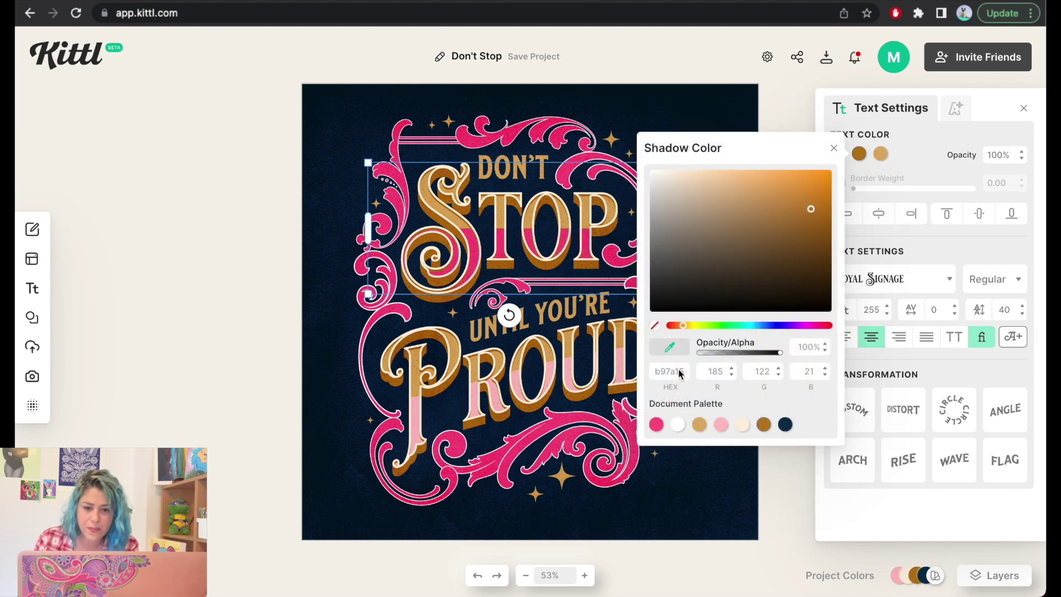
left_click(656, 424)
left_click(881, 154)
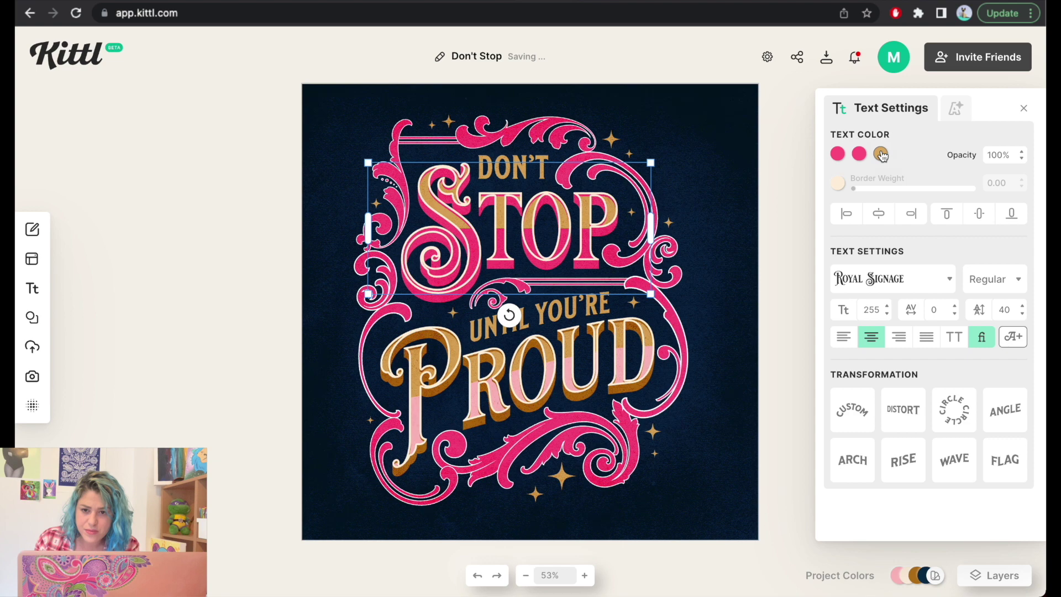
left_click_drag(689, 207, 648, 145)
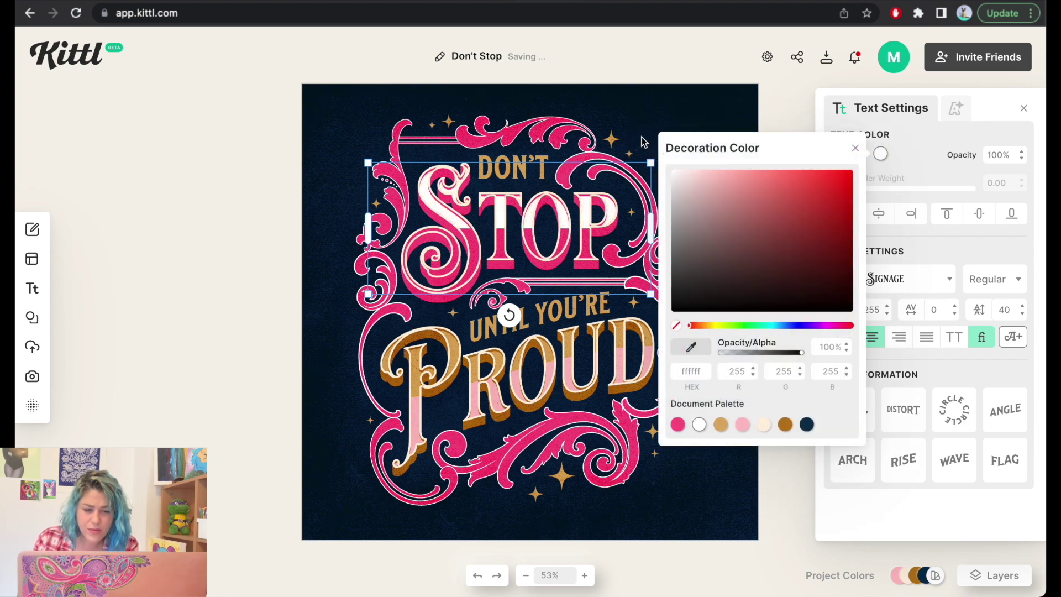
Recolour the word "Proud" with white (ffffff) for fill and decoration, and the palette's bright pink (ff5686) for its shadow
left_click(529, 366)
left_click(520, 365)
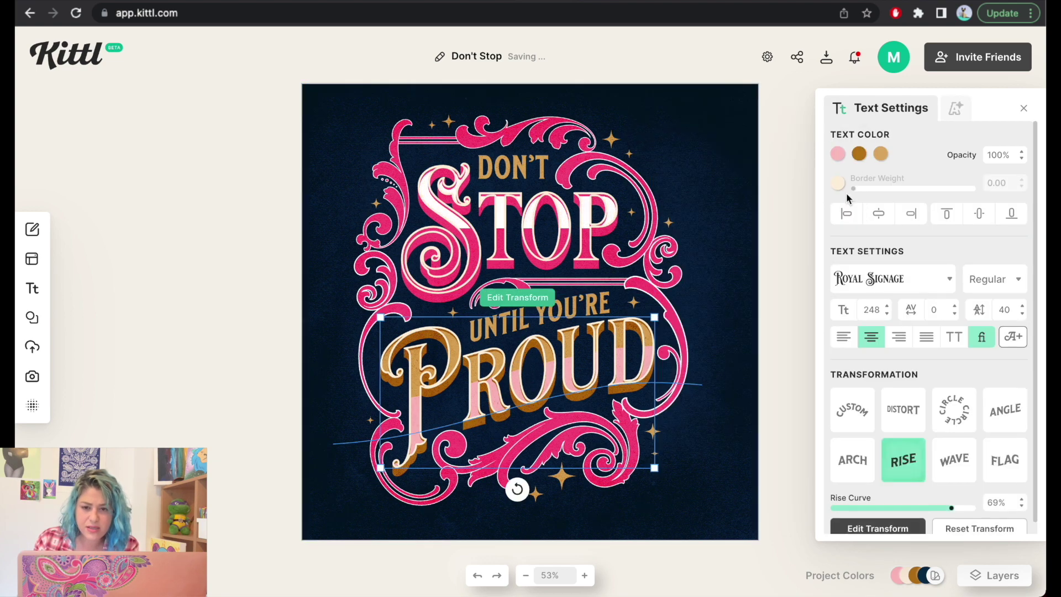
left_click(838, 154)
left_click_drag(744, 208, 607, 152)
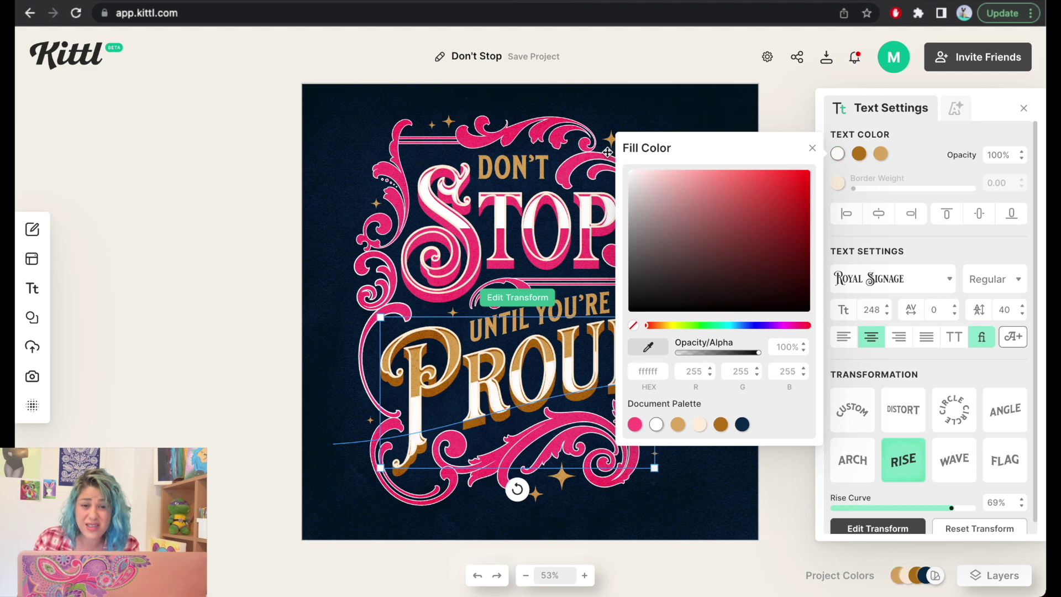
left_click(859, 154)
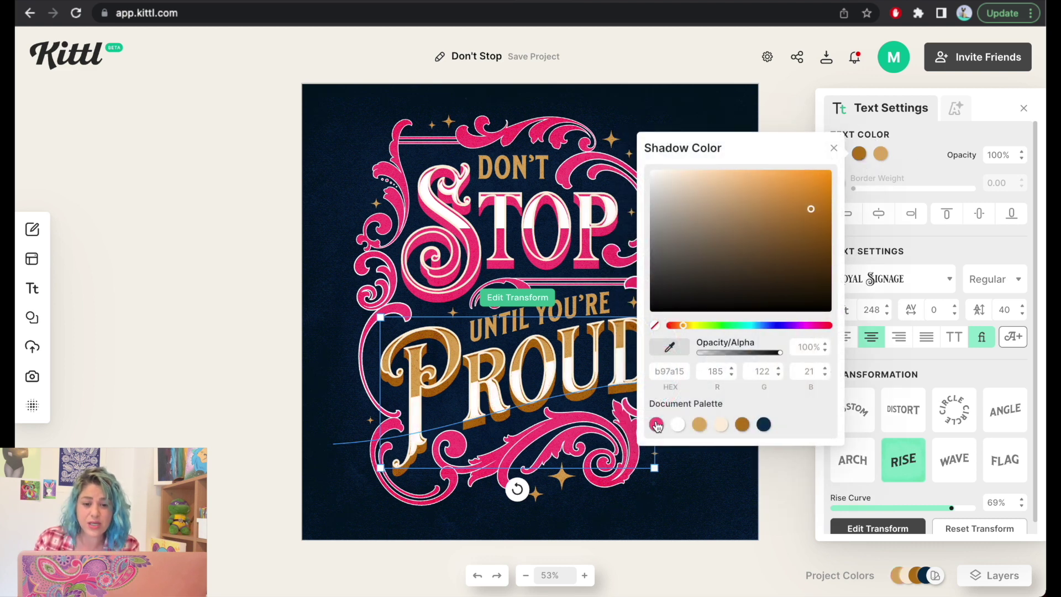
left_click(656, 424)
left_click(880, 153)
left_click_drag(823, 180, 665, 166)
Set the border colour of the word "Proud" to a lighter tint of the bright pink ff5686
left_click(837, 182)
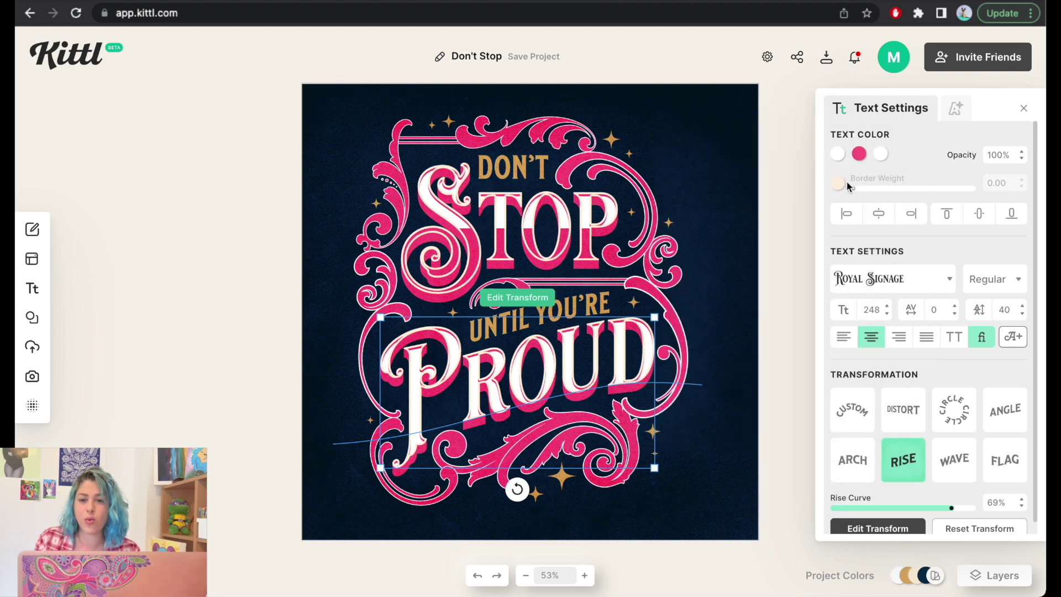
left_click(636, 454)
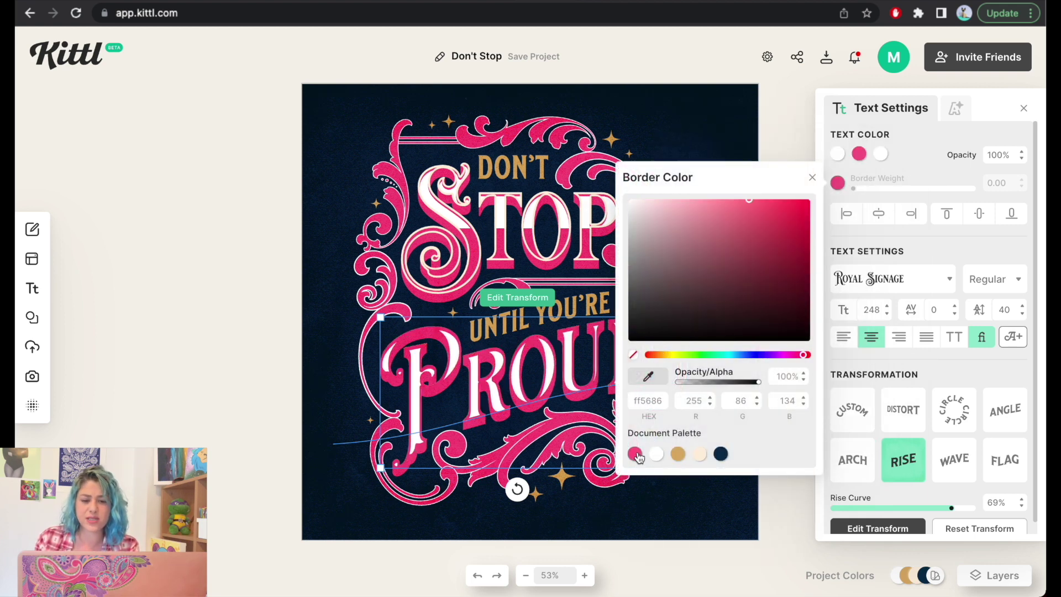
left_click_drag(690, 246, 679, 190)
left_click(685, 144)
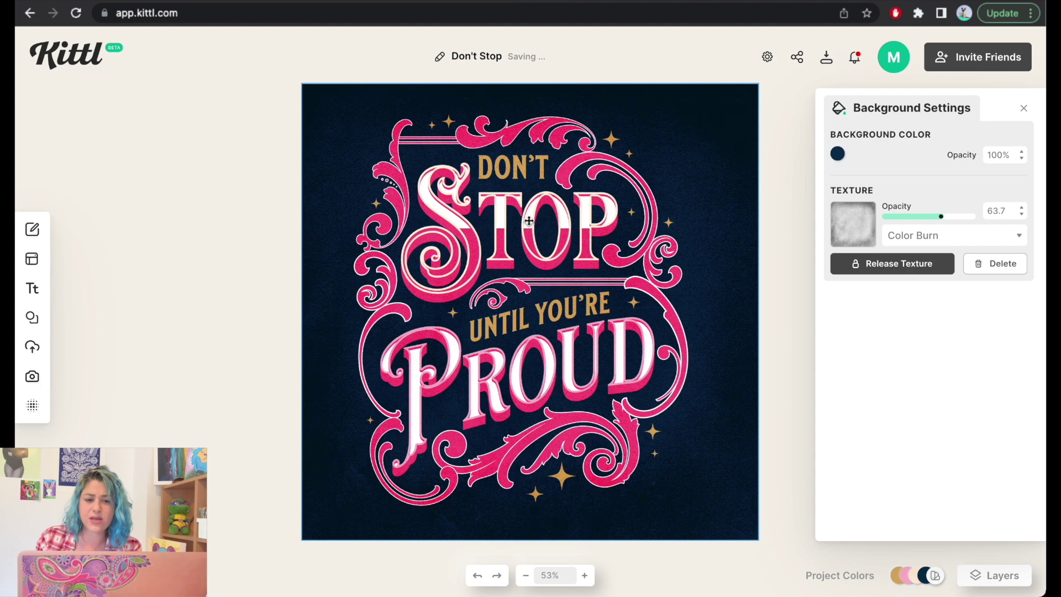
Set the border colour of the word "Stop" to the palette's light pink
left_click(597, 221)
left_click(844, 185)
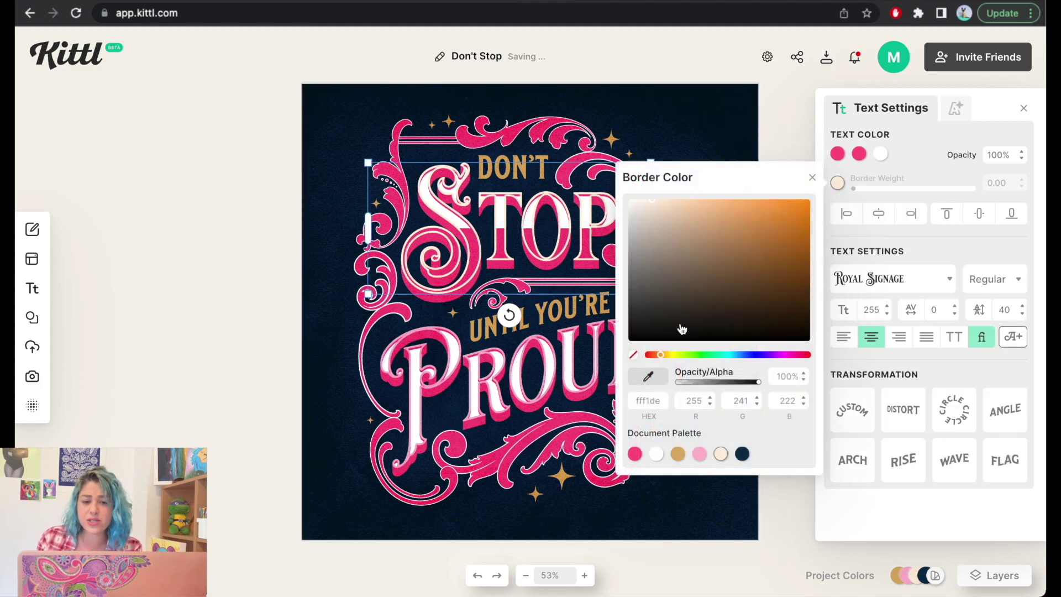
left_click(637, 289)
left_click_drag(652, 260, 663, 189)
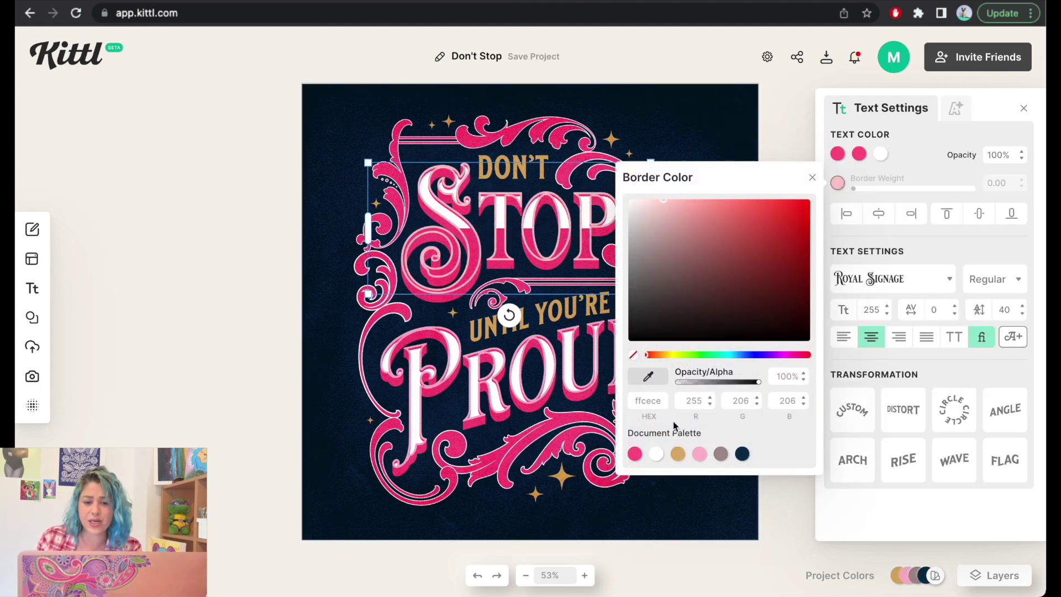
left_click(699, 455)
Change the fill of the words "Until You're" to the palette's light pink
left_click(569, 317)
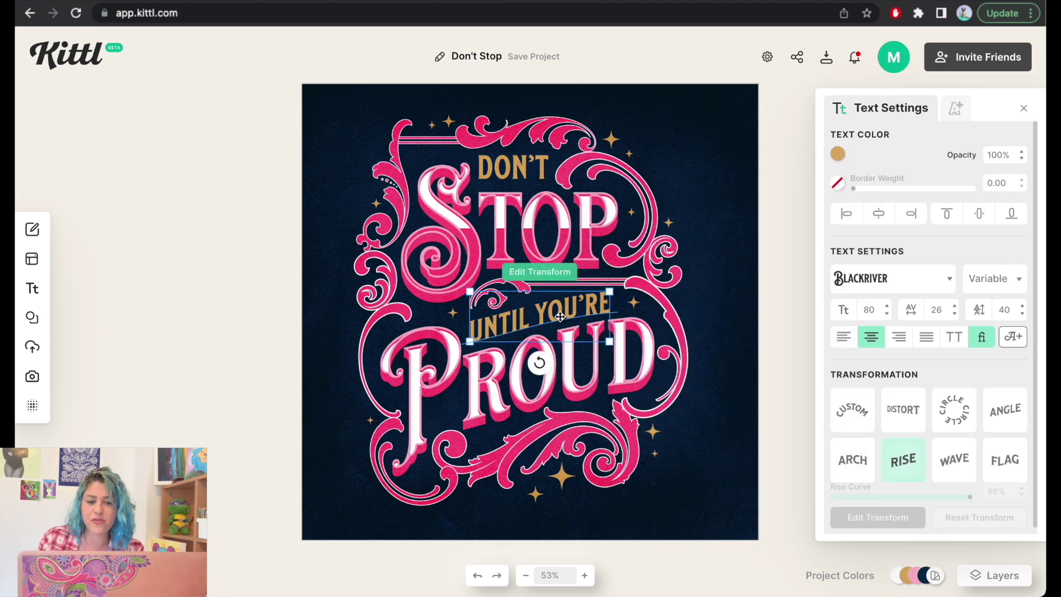
left_click(837, 154)
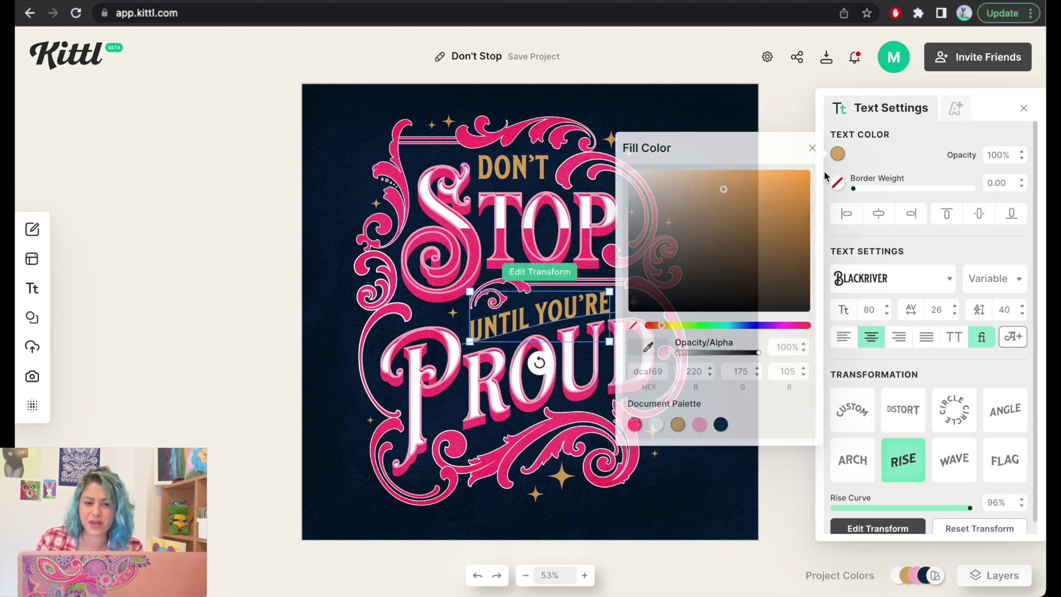
left_click(699, 424)
Change the gold colour of the sparkle star group to white
left_click(562, 484)
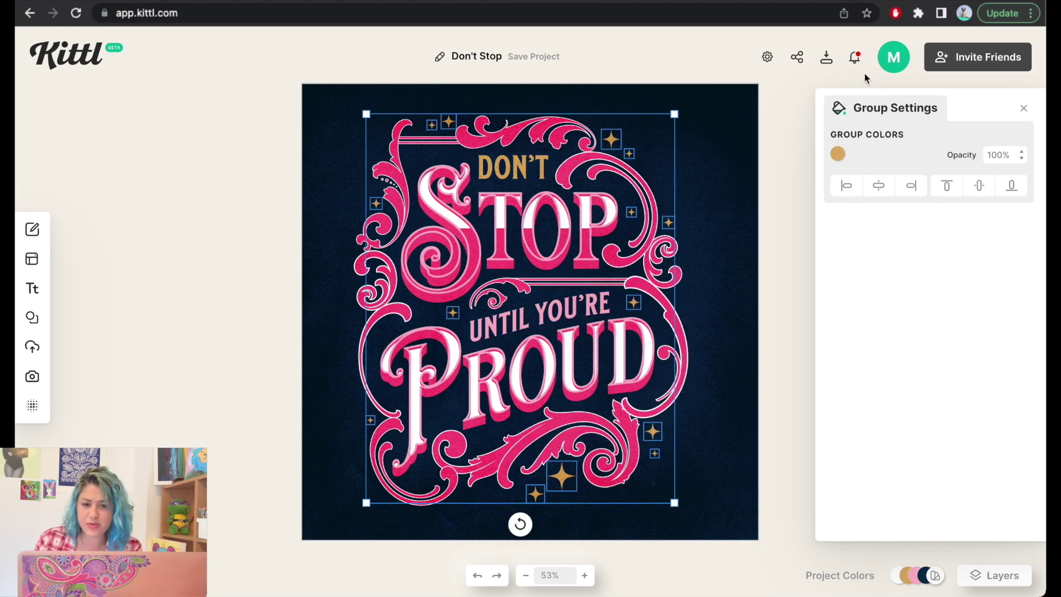
left_click(839, 153)
mouse_move(686, 183)
left_mouse_down()
mouse_move(665, 168)
mouse_move(635, 177)
mouse_move(602, 149)
left_mouse_up()
Change the fill of the word "Don't" to the palette's light pink and deselect it
left_click(514, 168)
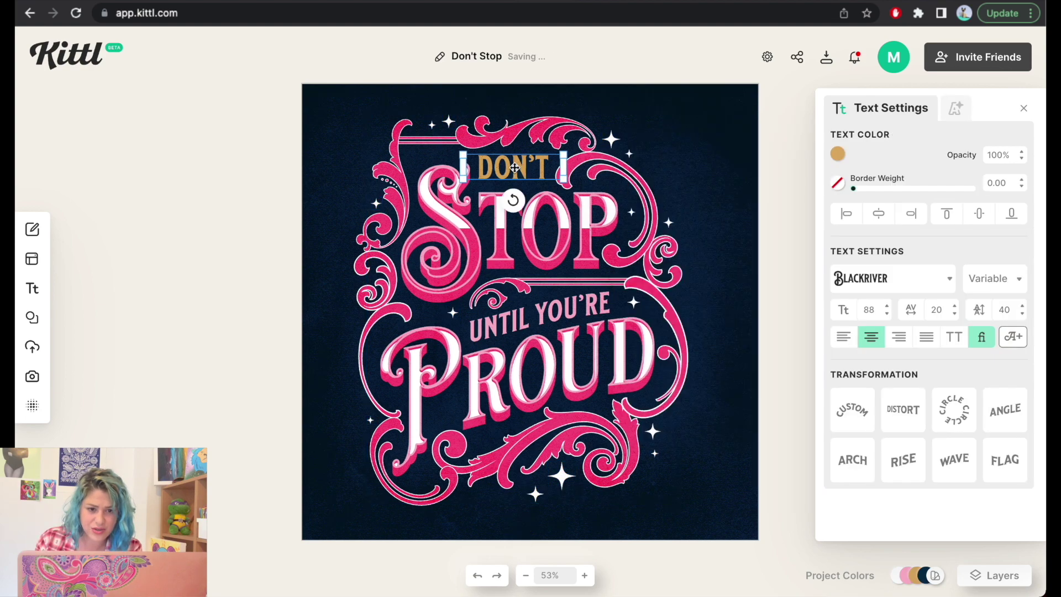
left_click(838, 154)
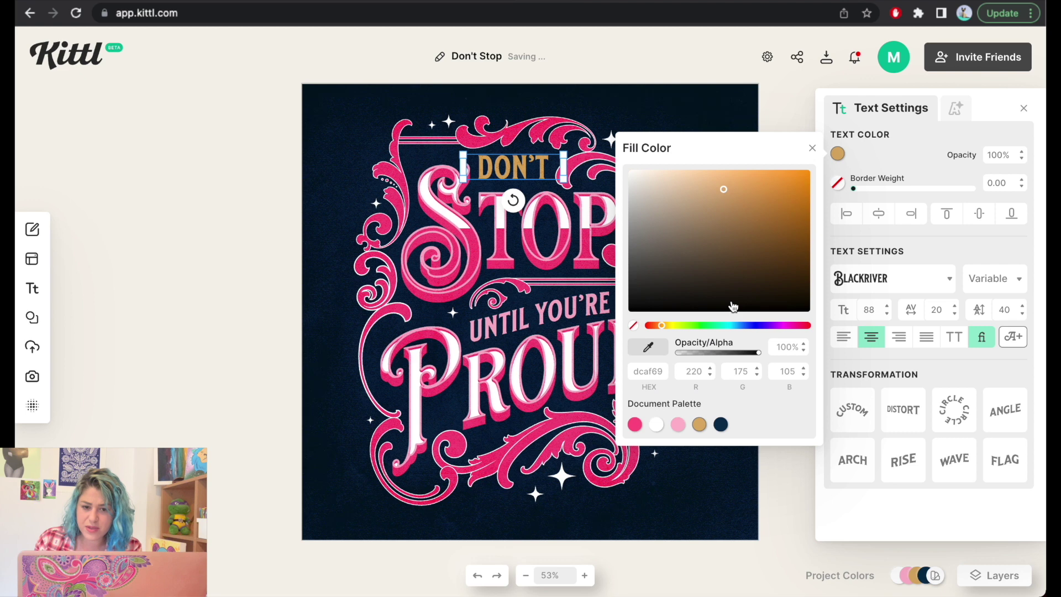
left_click(678, 424)
left_click(781, 97)
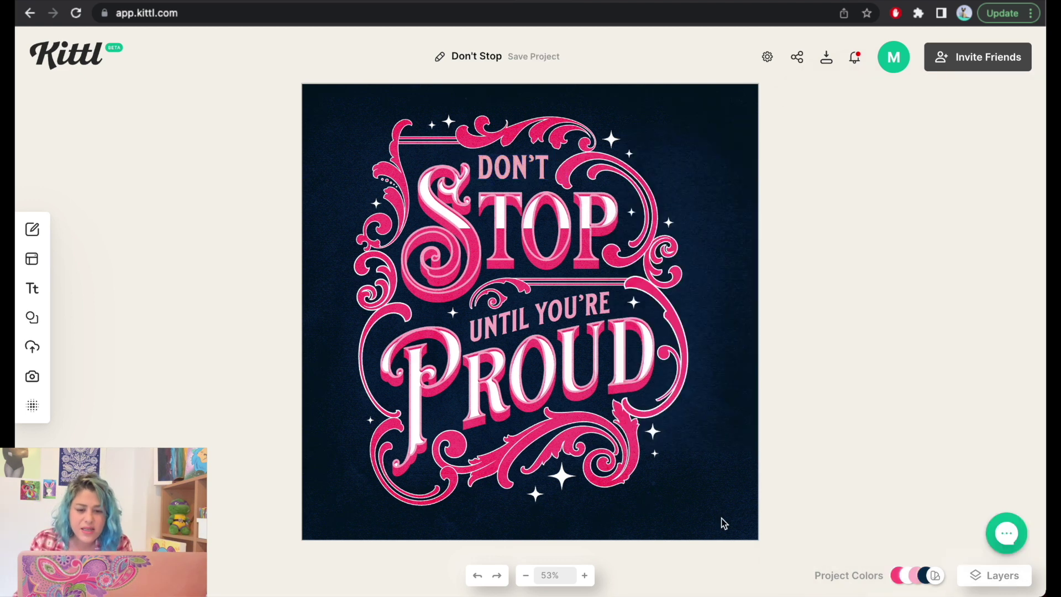
Select all the lettering, ornaments and stars together and shift them slightly to the right on the artboard
left_click_drag(793, 496, 354, 124)
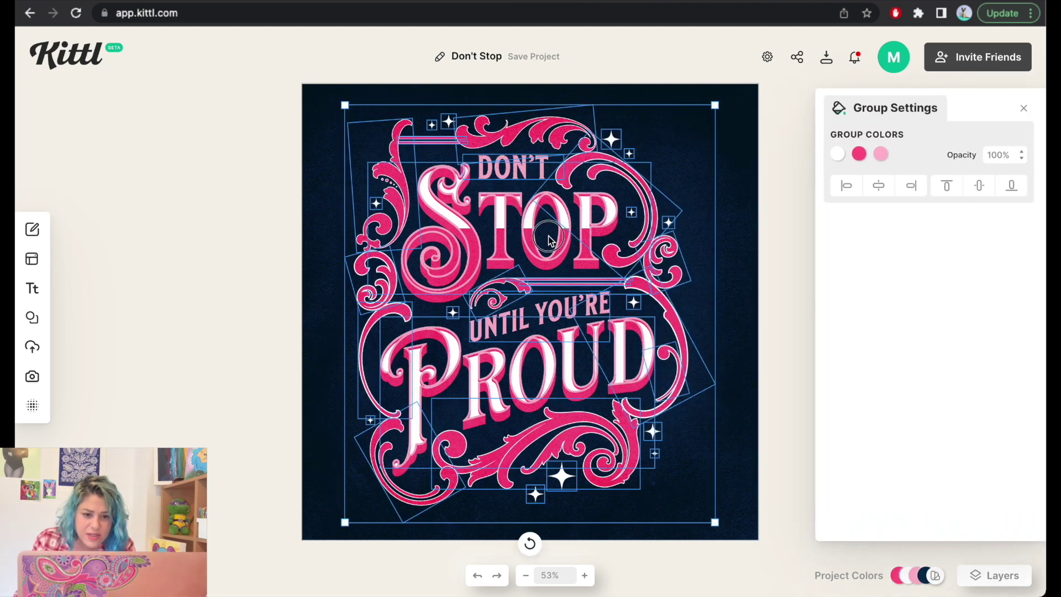
double_click(549, 239)
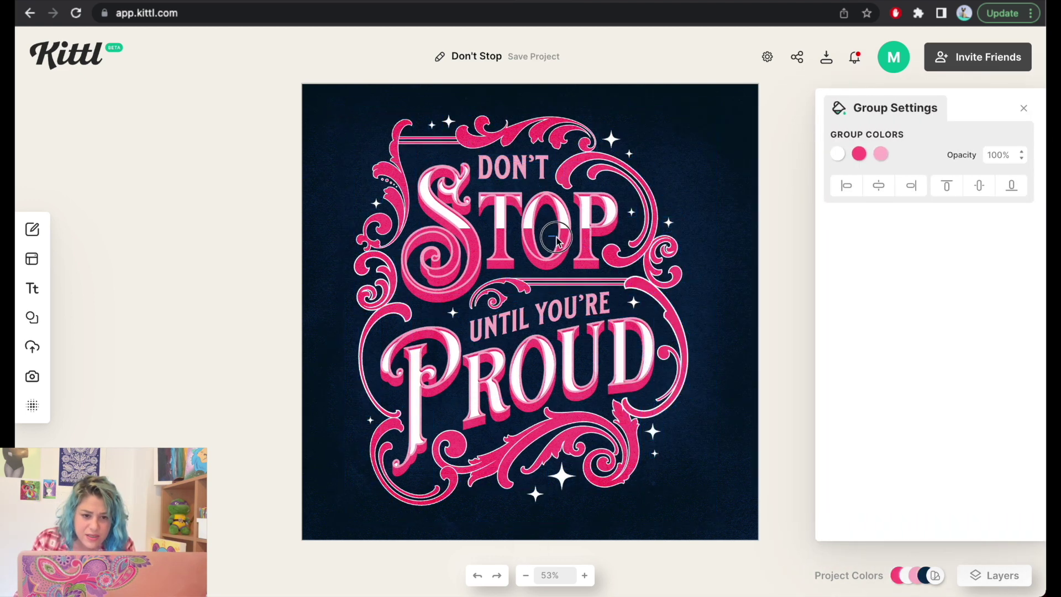
left_click(720, 208)
left_click(649, 193)
left_click_drag(630, 181, 642, 181)
left_click(768, 207)
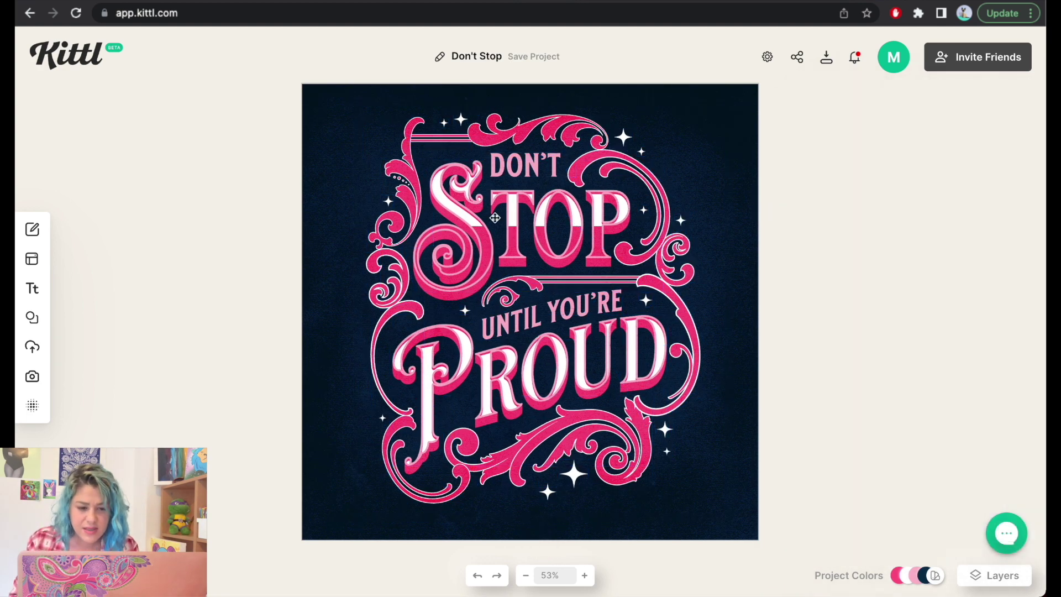
Replace the background texture with the damask design from the pattern textures
left_click(725, 124)
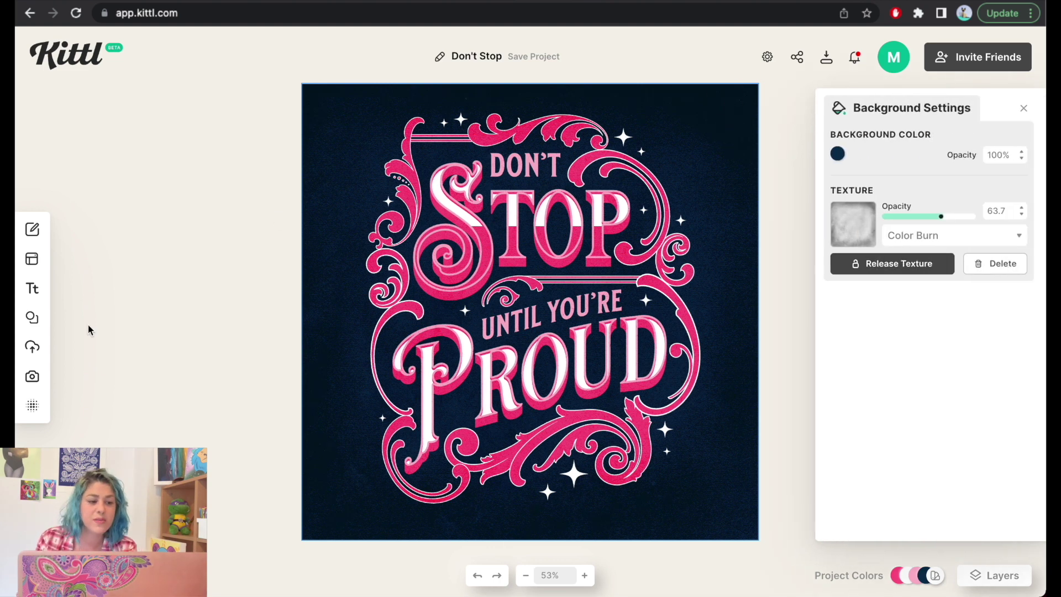
mouse_move(44, 320)
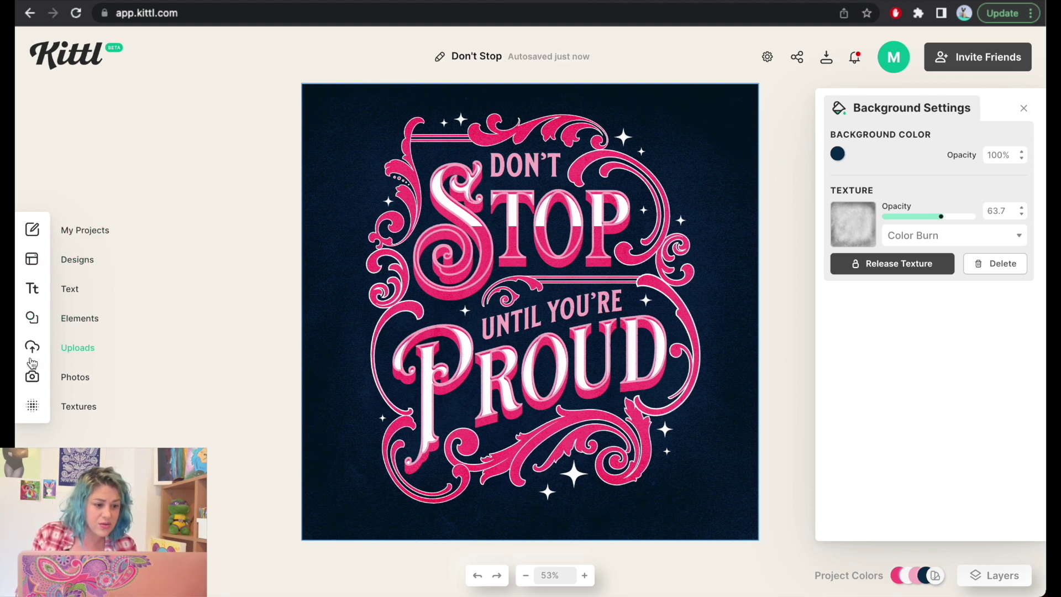
left_click(33, 408)
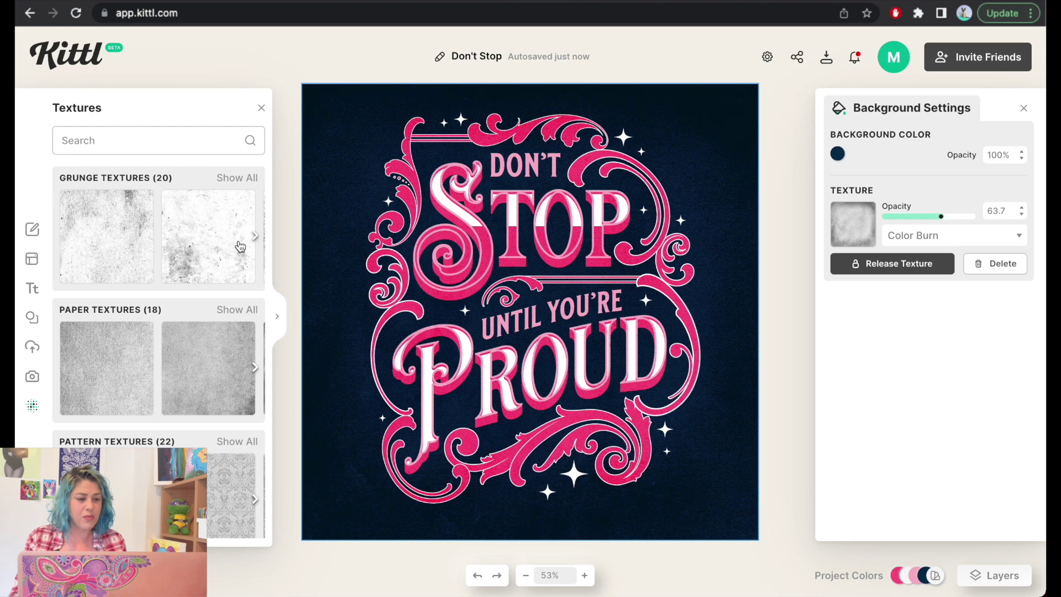
scroll(142, 332, "down", 10)
scroll(144, 330, "down", 1)
scroll(142, 332, "up", 4)
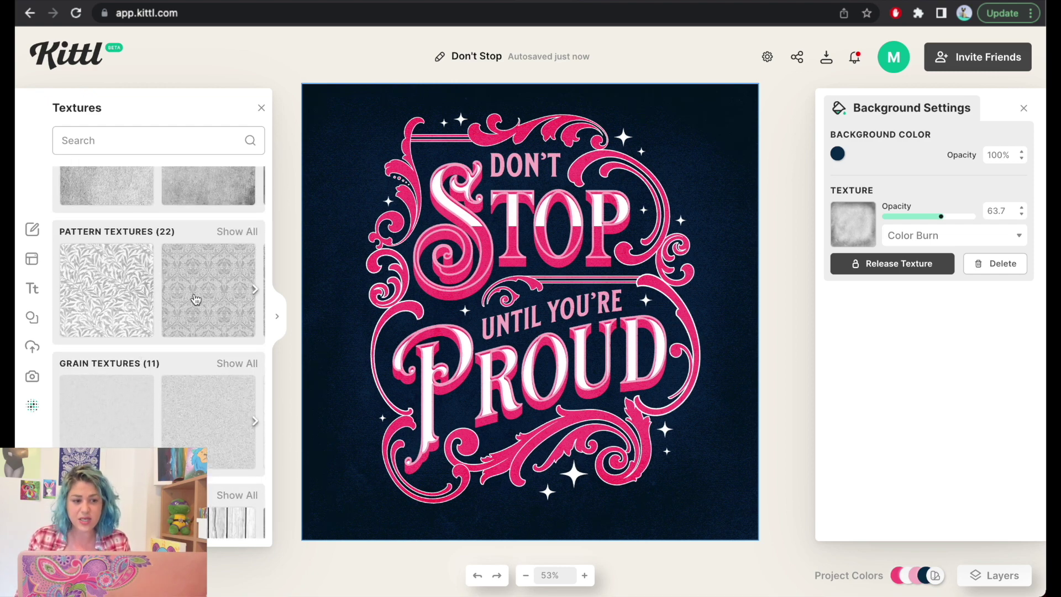
left_click(196, 299)
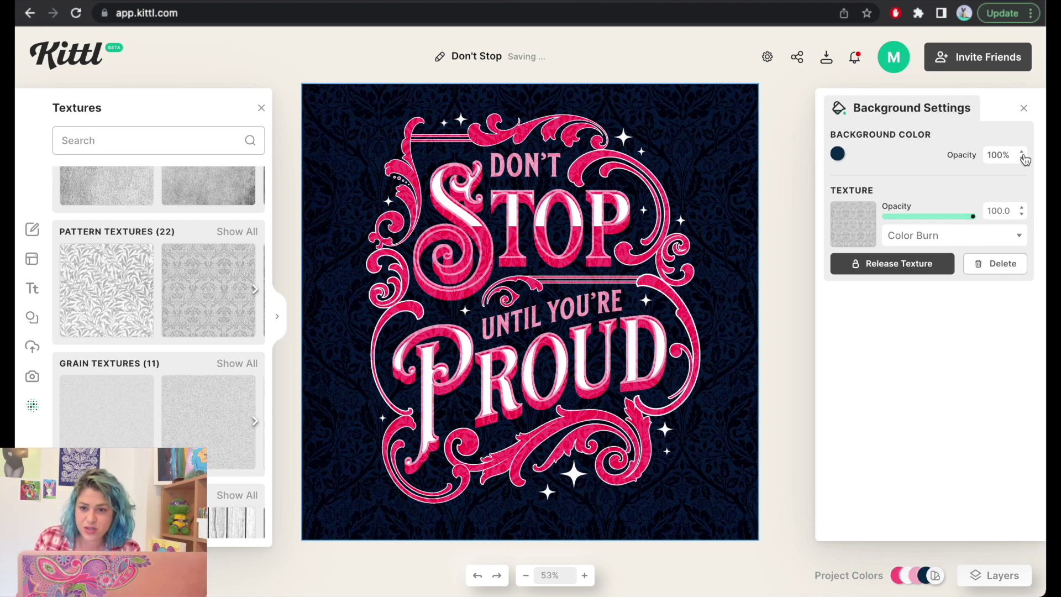
Change the background colour to a deep dark red, starting from the palette's light pink
left_click(838, 154)
left_click(752, 203)
left_click_drag(751, 203, 708, 197)
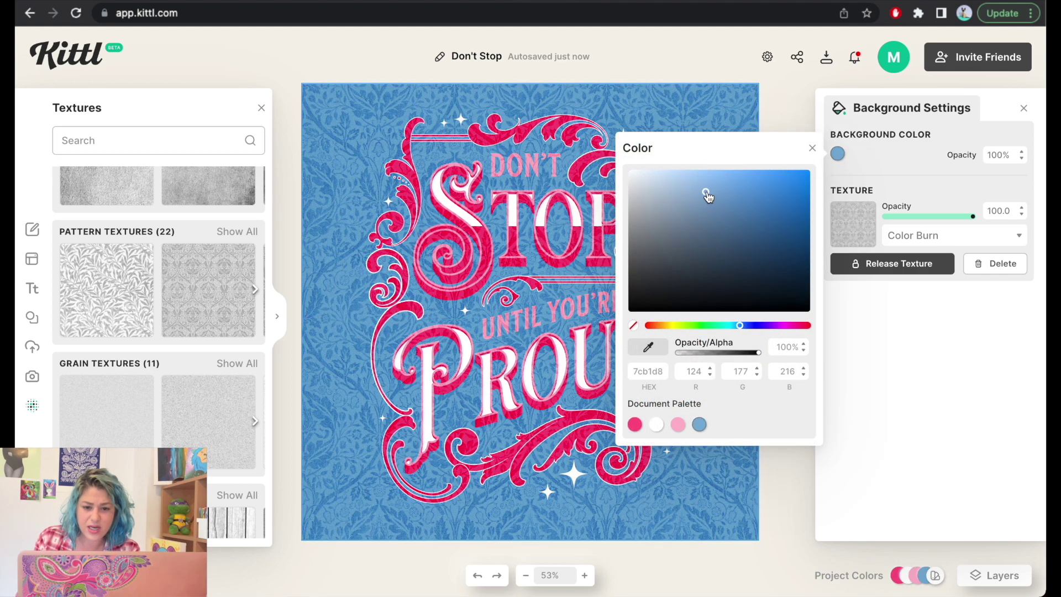
left_click(678, 423)
left_click_drag(680, 178, 817, 222)
left_click(891, 165)
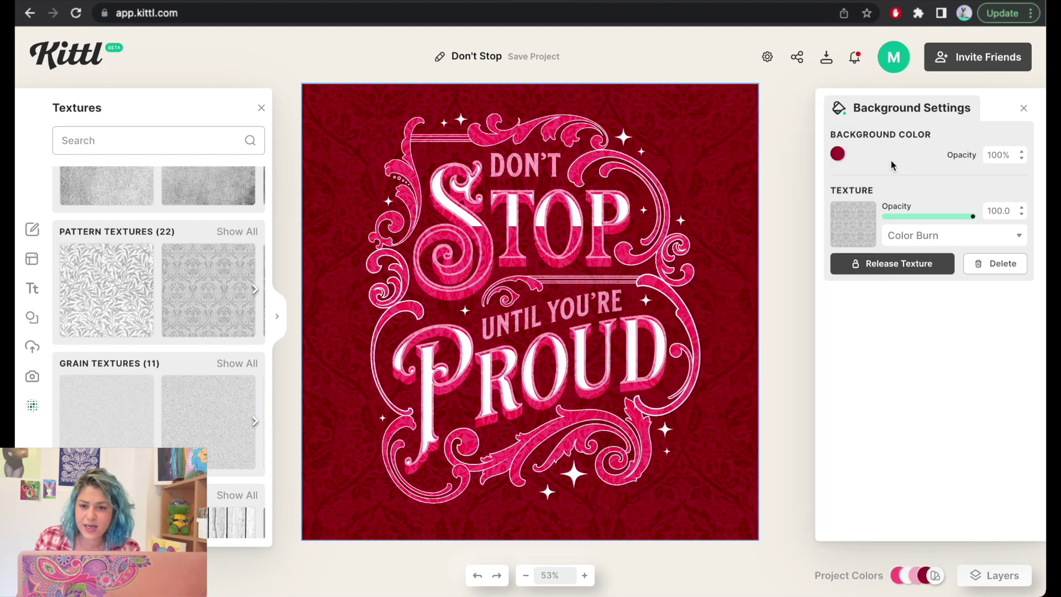
Show the layer list and release the damask texture from the background as a separate image layer
left_click(986, 576)
left_click(885, 436)
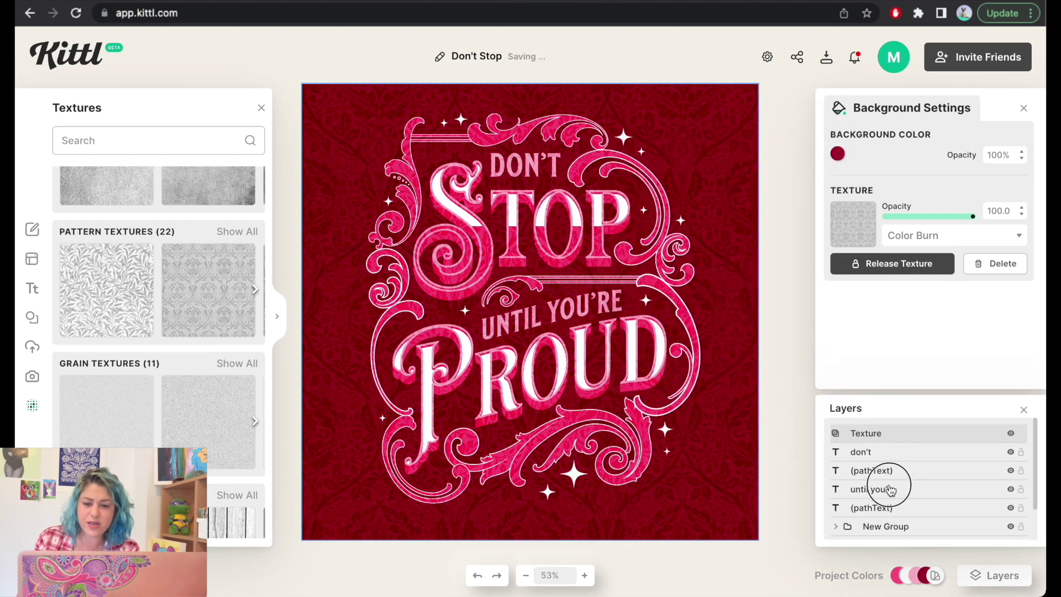
left_click(906, 265)
Try to move the released damask texture layer below the lettering layers, and undo the move
left_click_drag(883, 438, 879, 505)
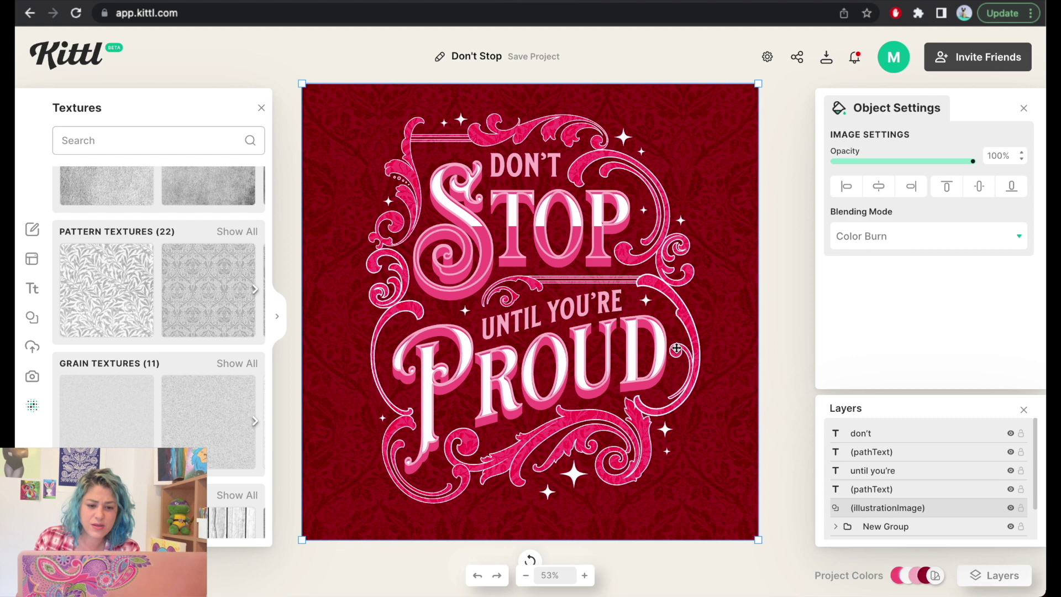
key("super+z")
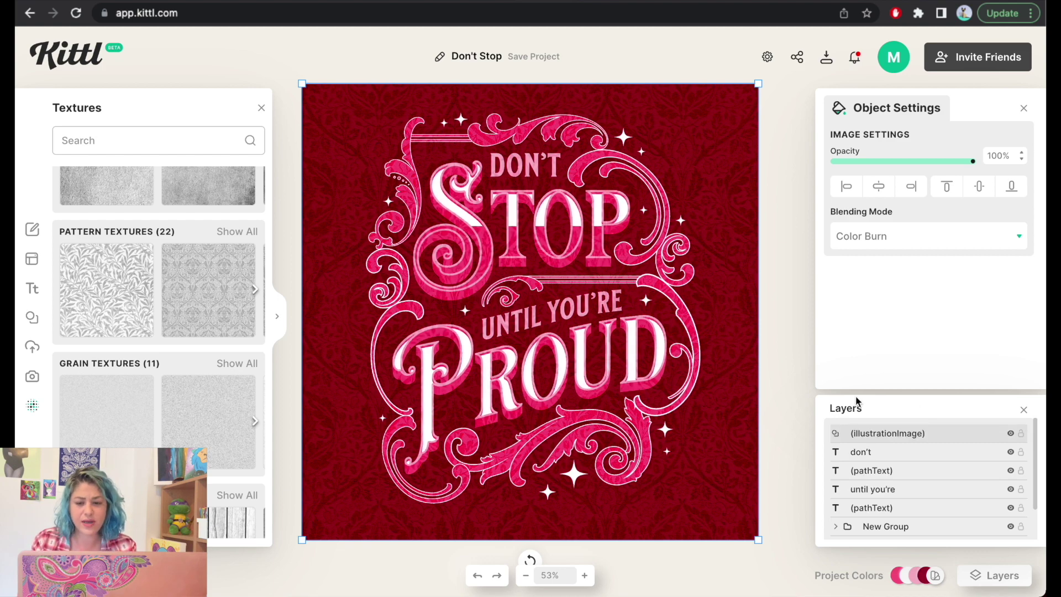
left_click(784, 383)
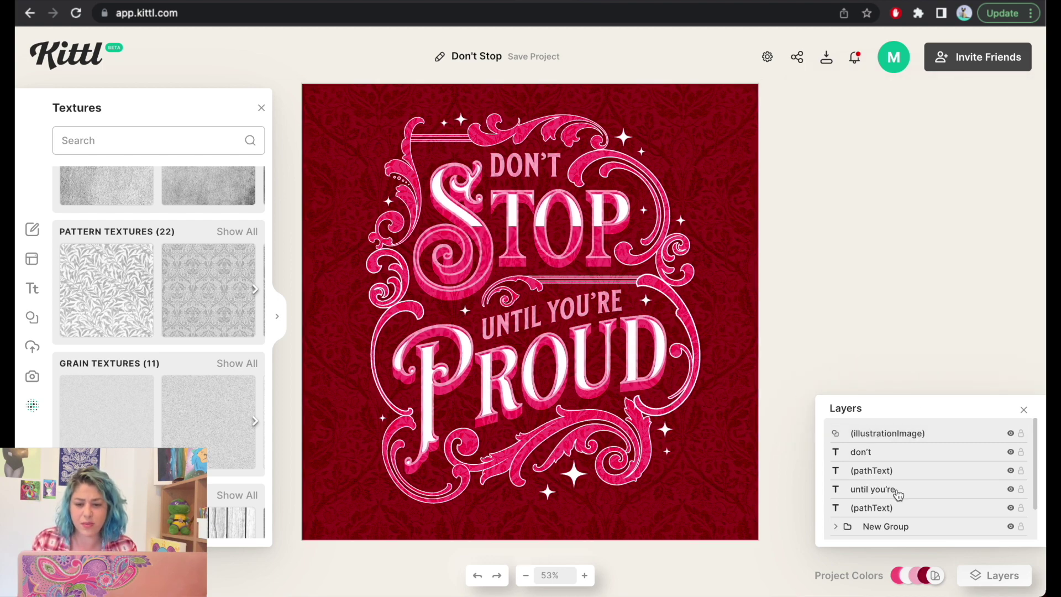
Add the leafy pattern texture to the background and darken the background colour to a deep burgundy
left_click(101, 293)
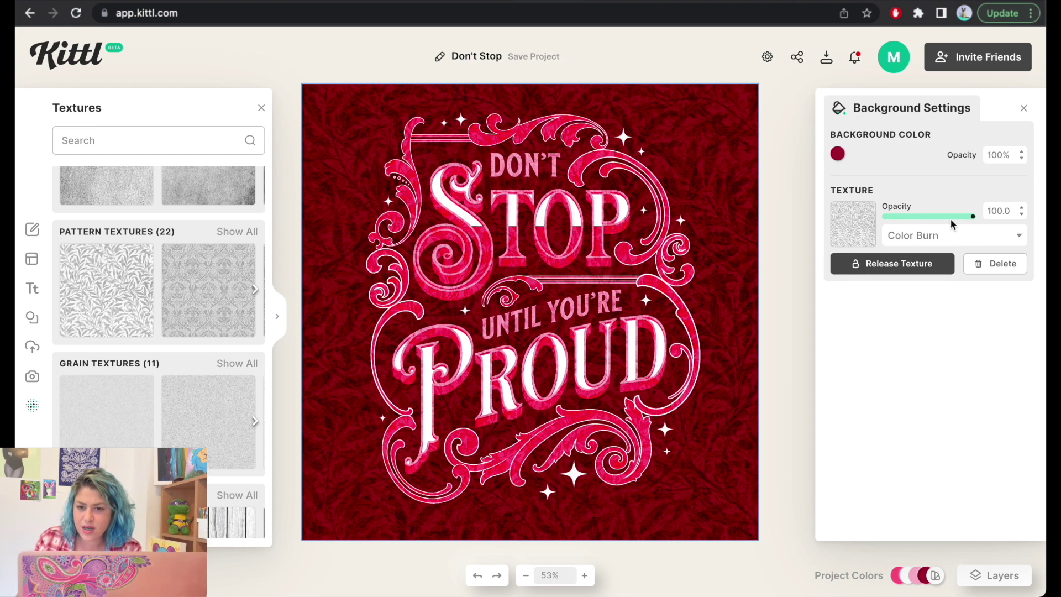
left_click(837, 154)
left_click_drag(737, 189, 773, 238)
left_click(775, 91)
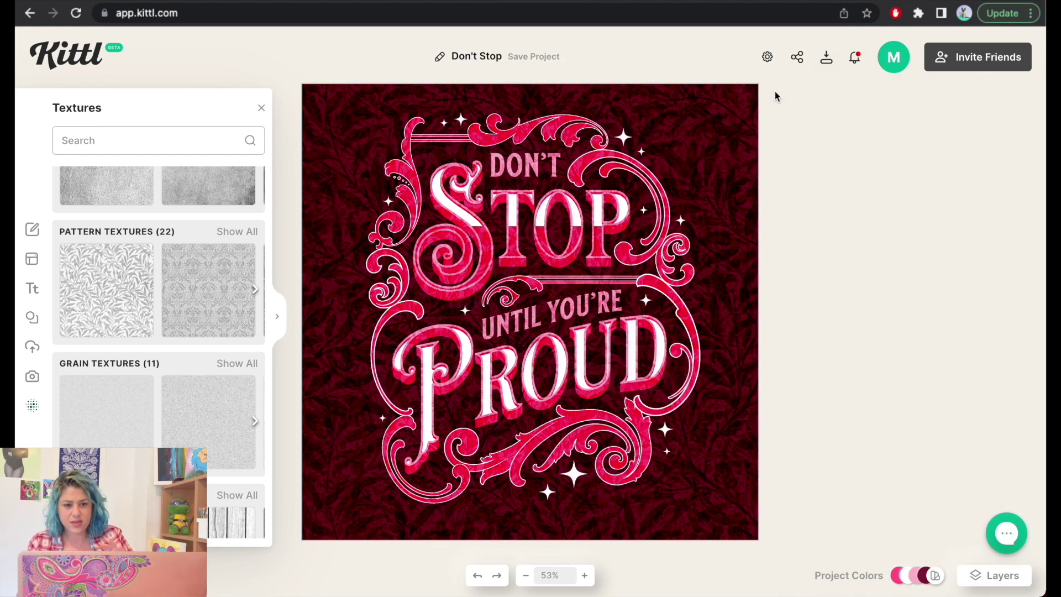
Change the shadow colour of the "Stop" lettering to black, selecting the text through the layer list
left_click(481, 196)
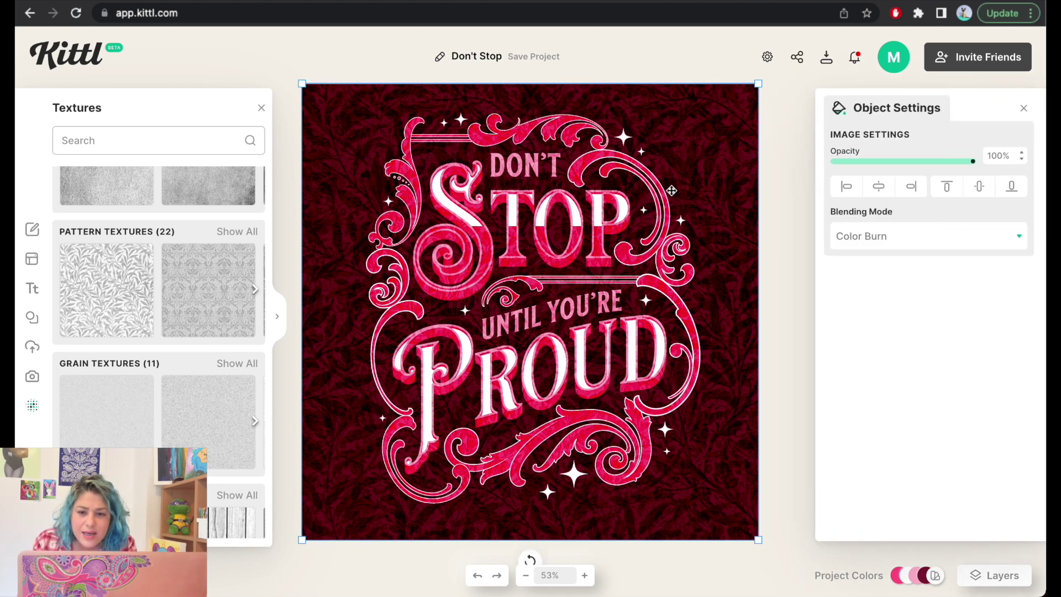
left_click(986, 588)
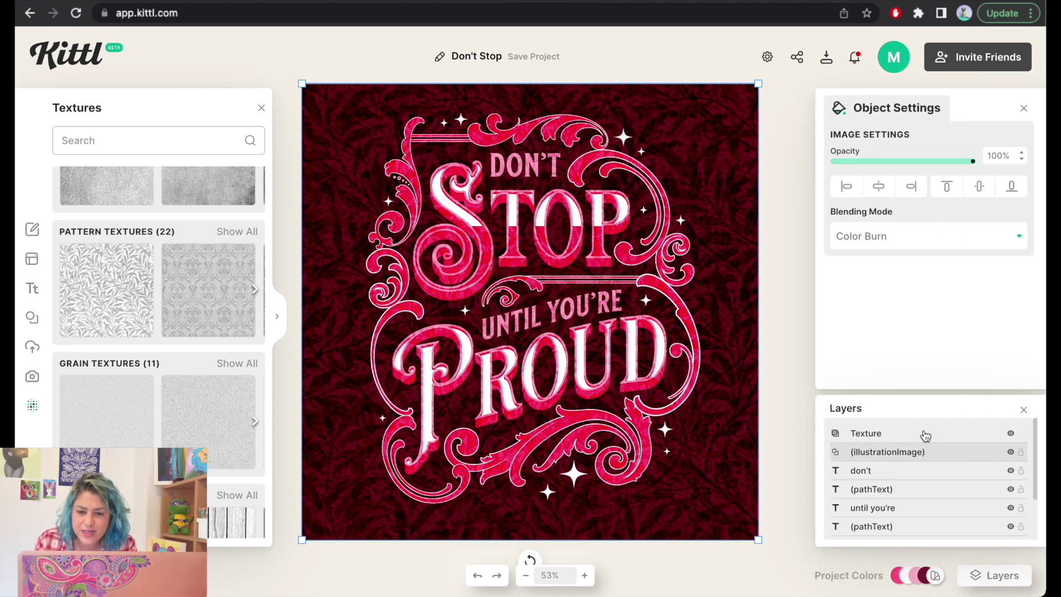
left_click(873, 474)
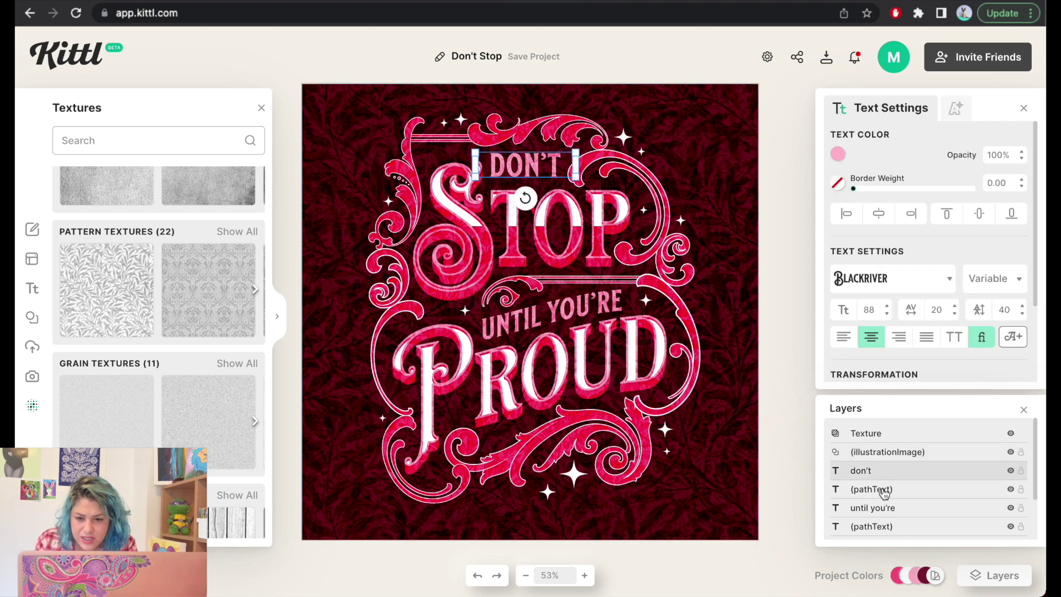
left_click(884, 494)
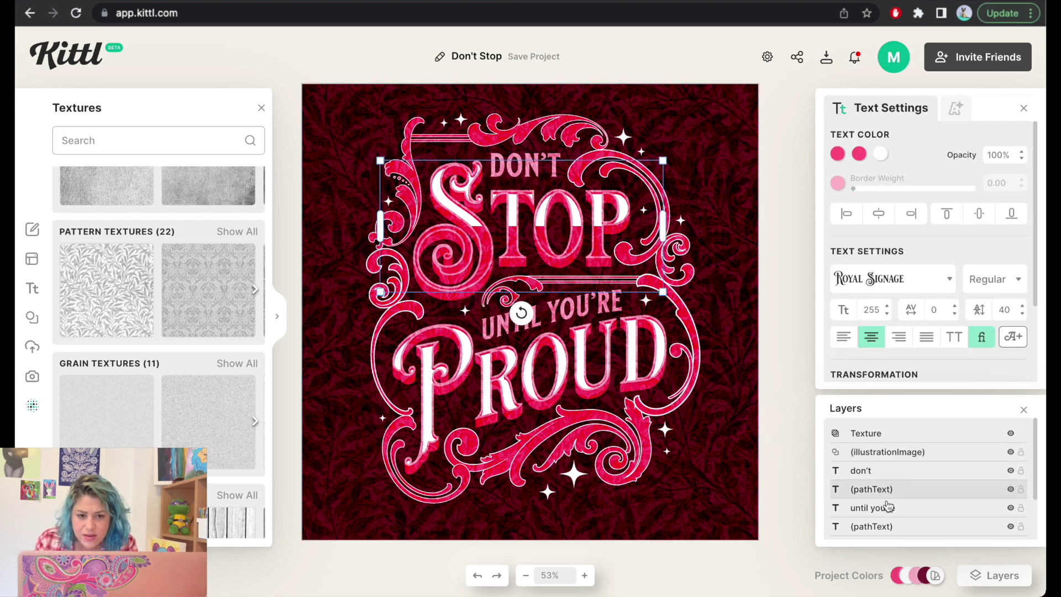
left_click(860, 157)
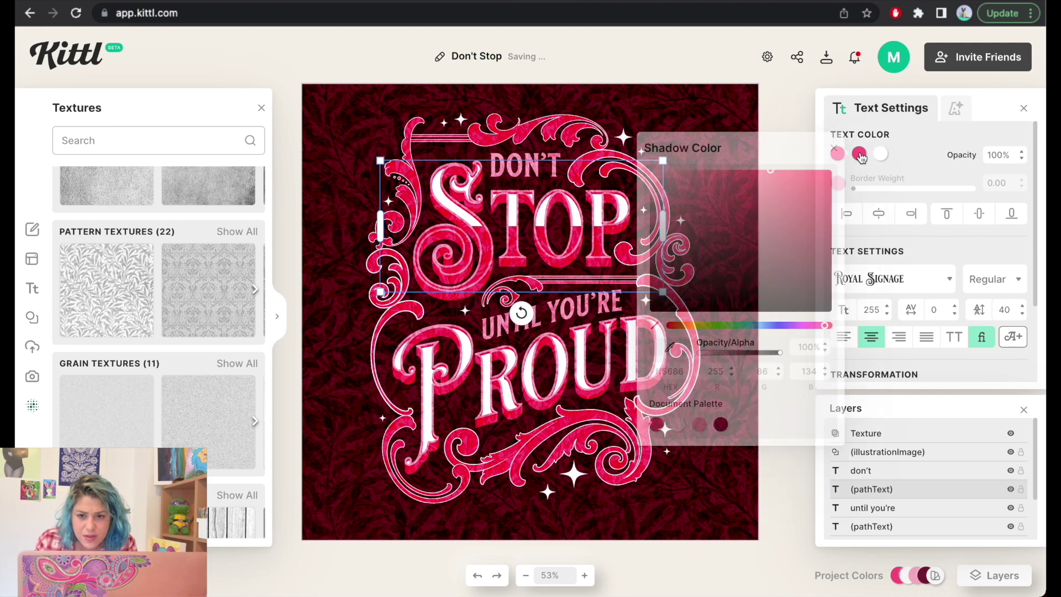
left_click_drag(725, 185, 677, 305)
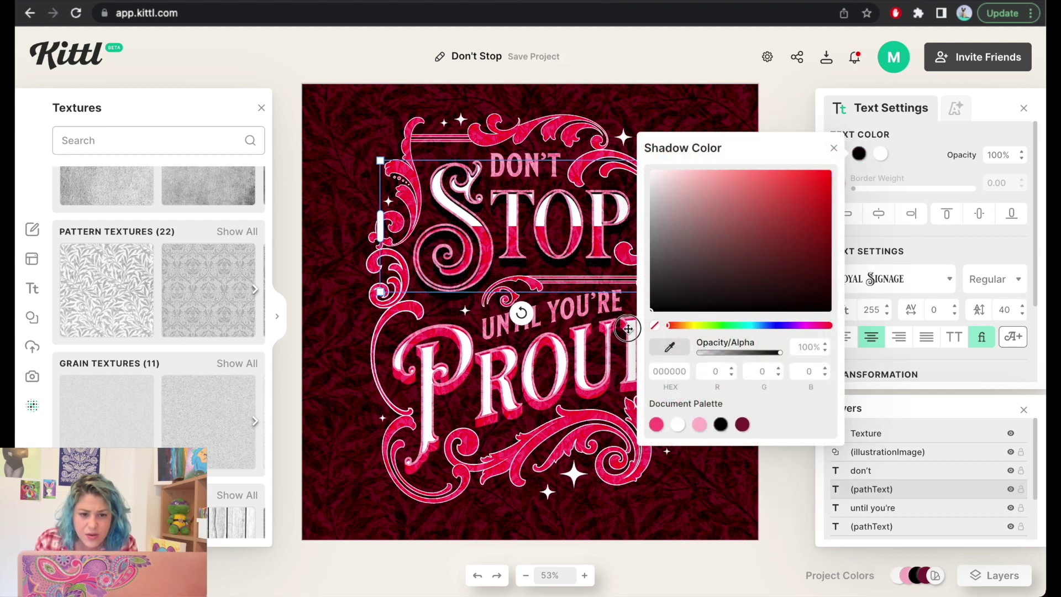
left_click(588, 366)
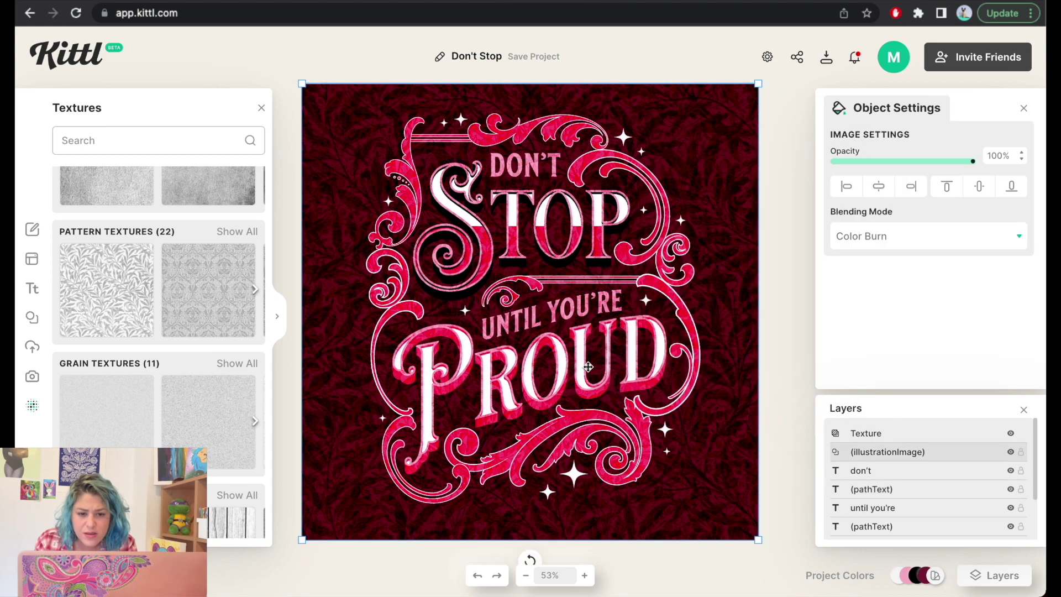
Lighten the shadow of the "Proud" lettering to pink ff729a and change its third text colour to black
left_click(904, 530)
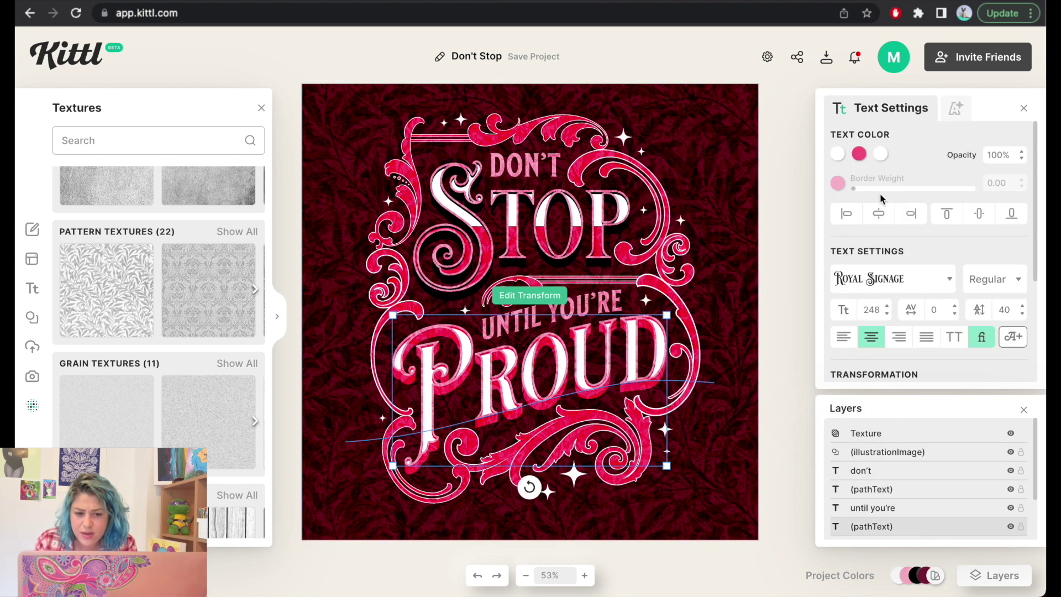
left_click(838, 155)
left_click(858, 155)
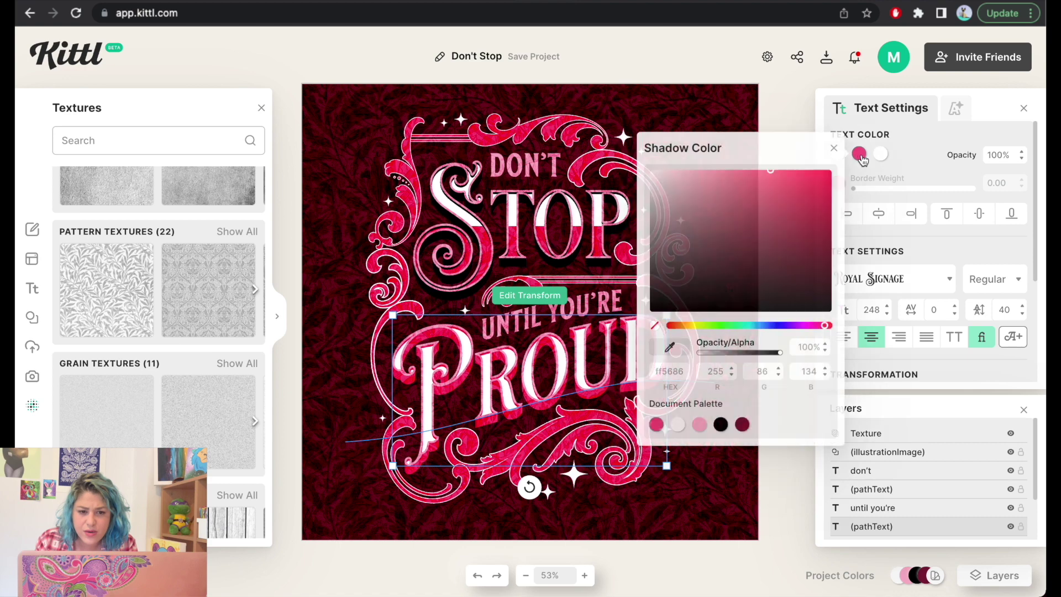
left_click(670, 184)
mouse_move(682, 222)
left_mouse_down()
mouse_move(689, 263)
mouse_move(785, 175)
mouse_move(750, 170)
left_mouse_up()
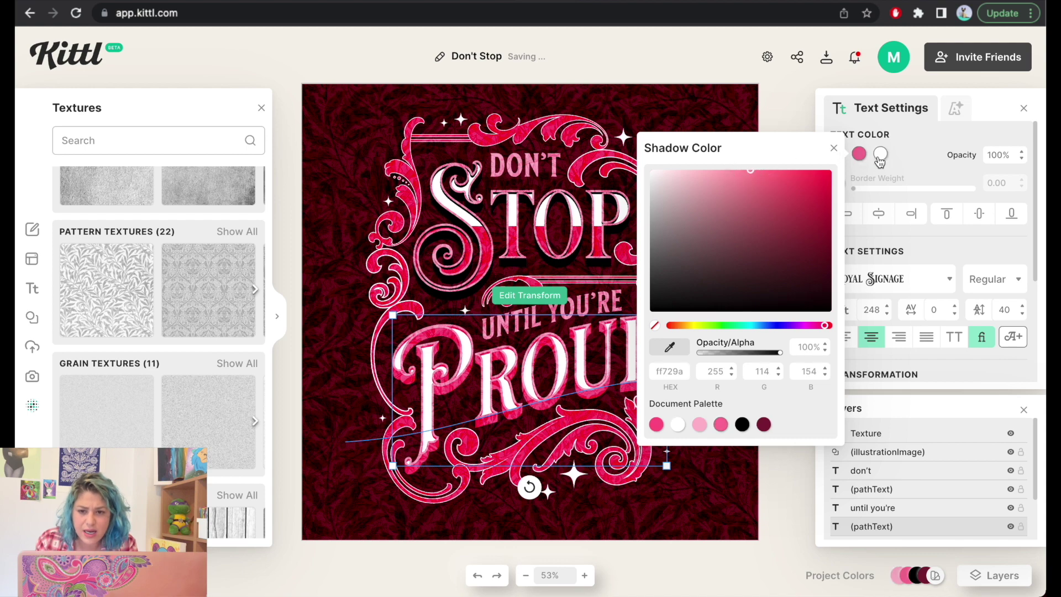
left_click(880, 153)
mouse_move(769, 219)
left_mouse_down()
mouse_move(707, 298)
mouse_move(725, 297)
mouse_move(728, 313)
left_mouse_up()
left_click(802, 103)
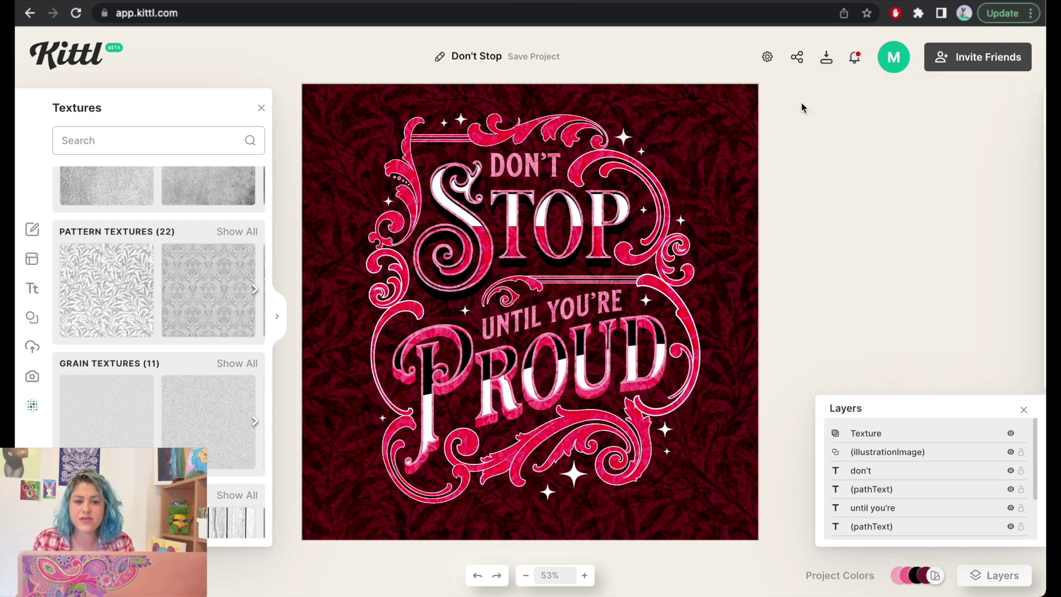
Set the export resolution to 300 DPI and download the complete poster as a JPG
left_click(827, 57)
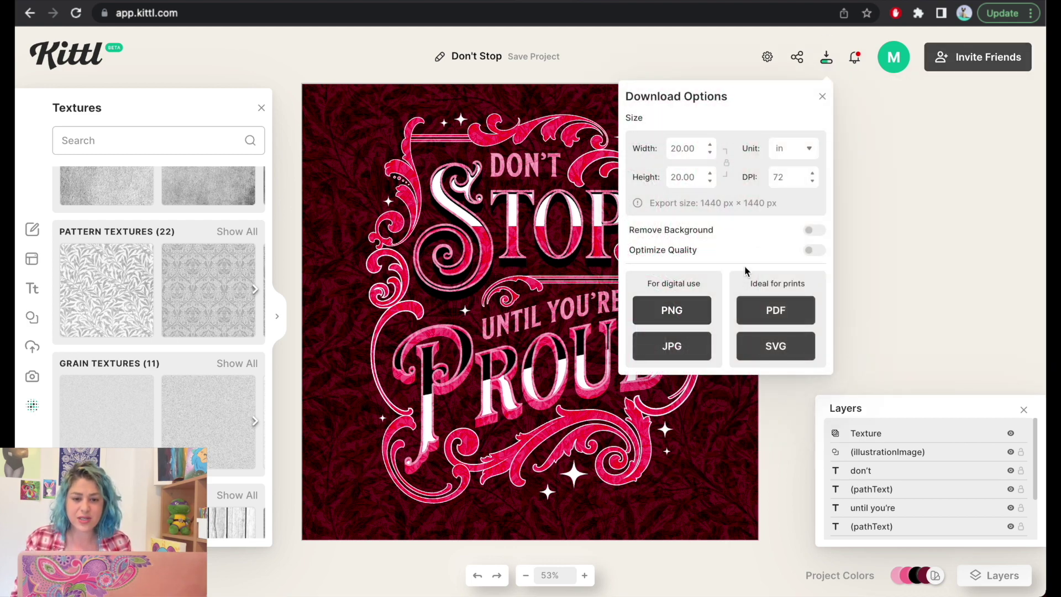
double_click(782, 177)
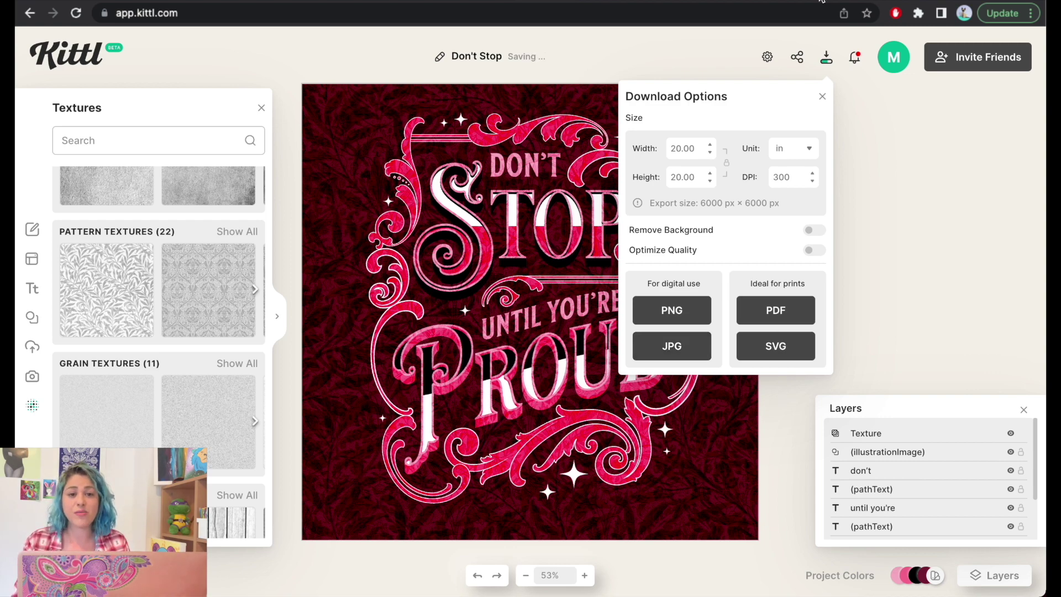
Switch to the Zazzle tote and replace the lemon pattern on its front with the downloaded poster image
left_click(840, 1)
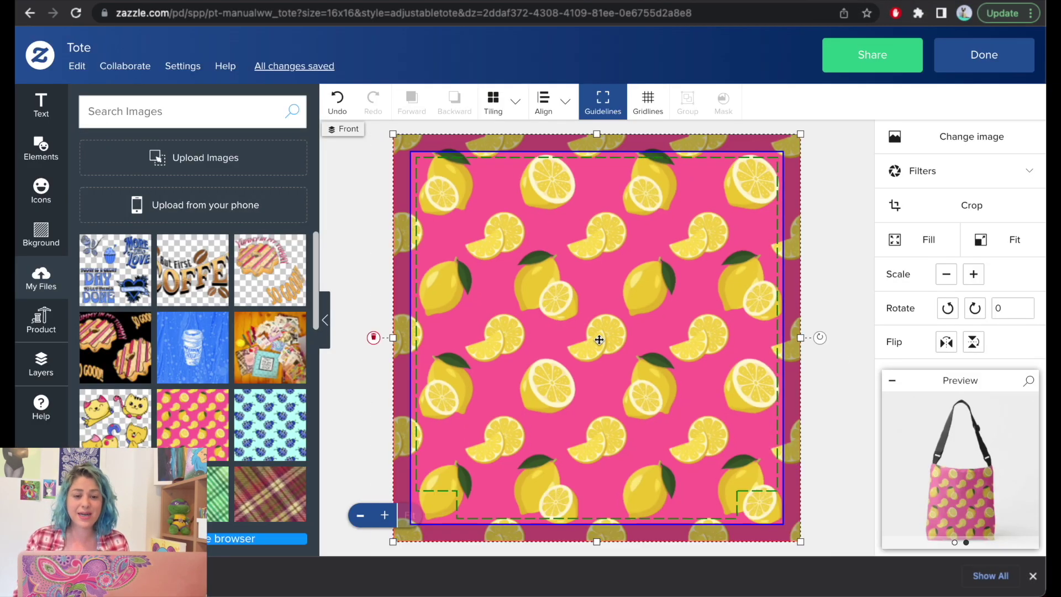
key("Delete")
left_click_drag(110, 575, 169, 370)
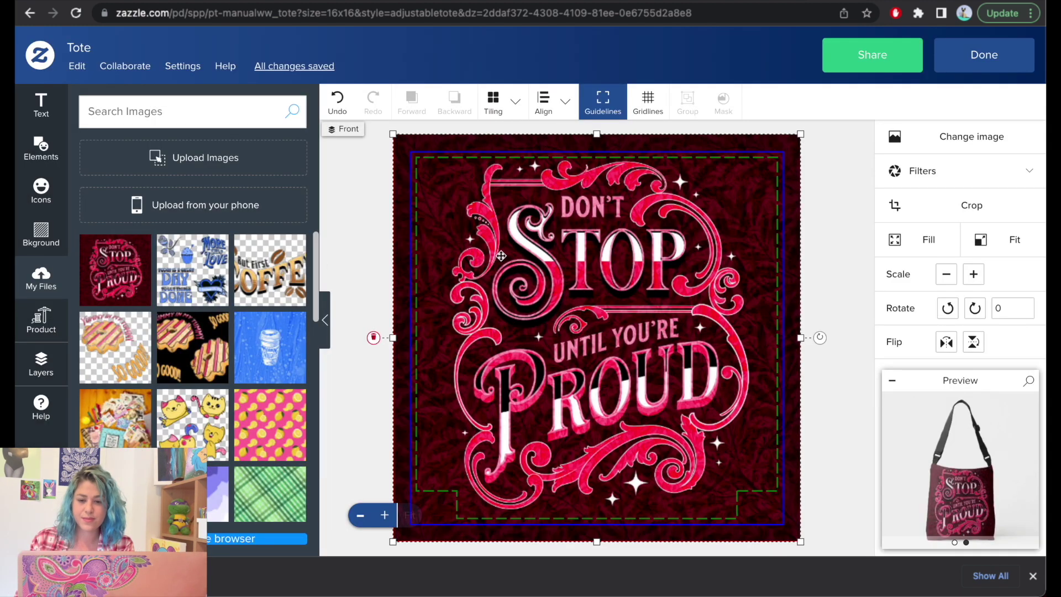
Check the enlarged preview of the bag's front, close it, and display the tote's back design area
left_click(968, 469)
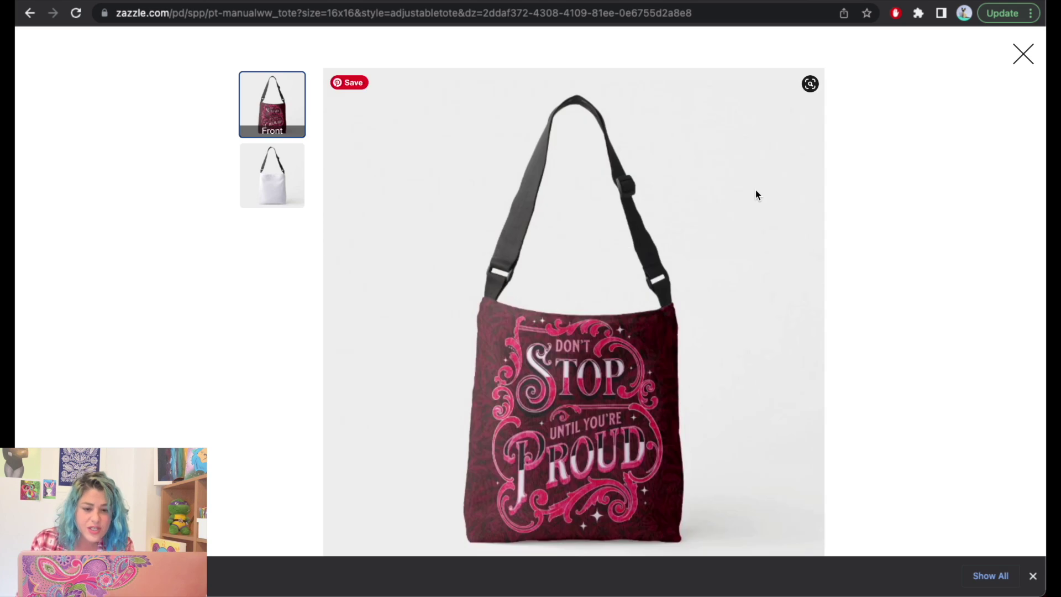
left_click(1023, 54)
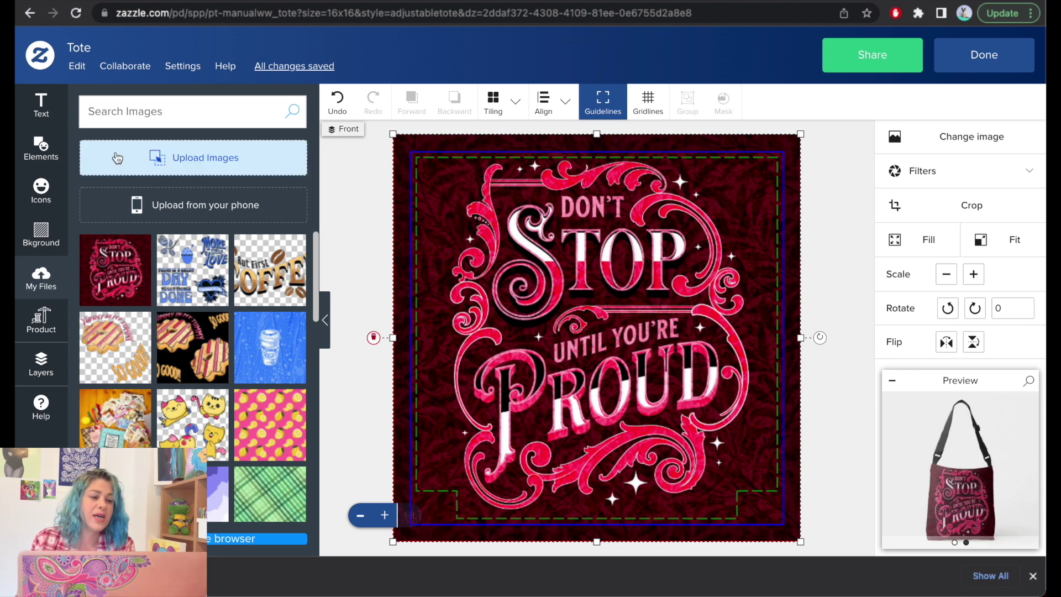
left_click(39, 362)
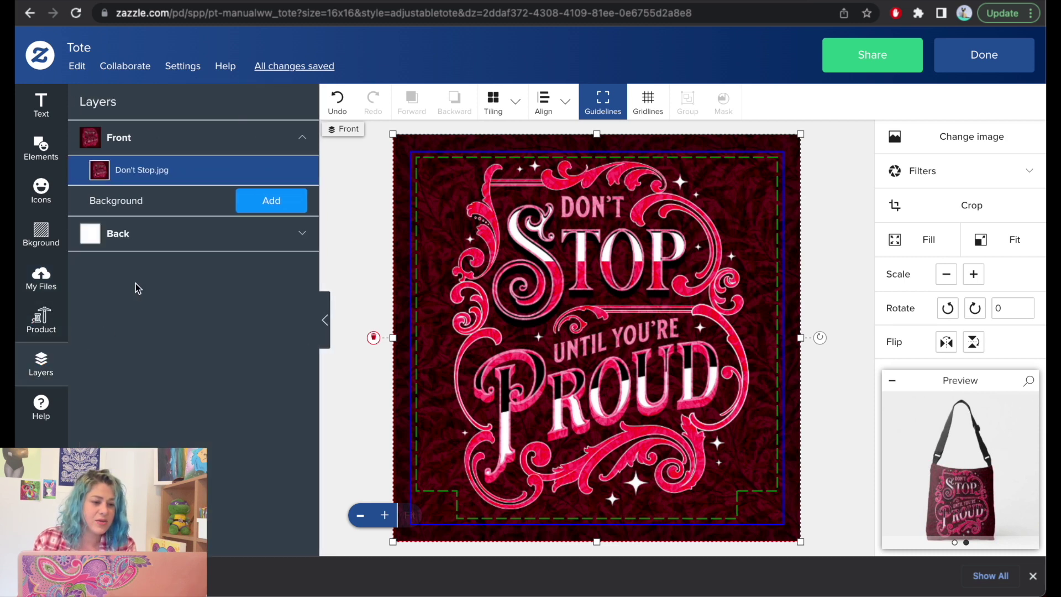
left_click(134, 237)
Switch to the Kittl poster and hide the Color Burn illustration image layer that covers the design
left_click(692, 1)
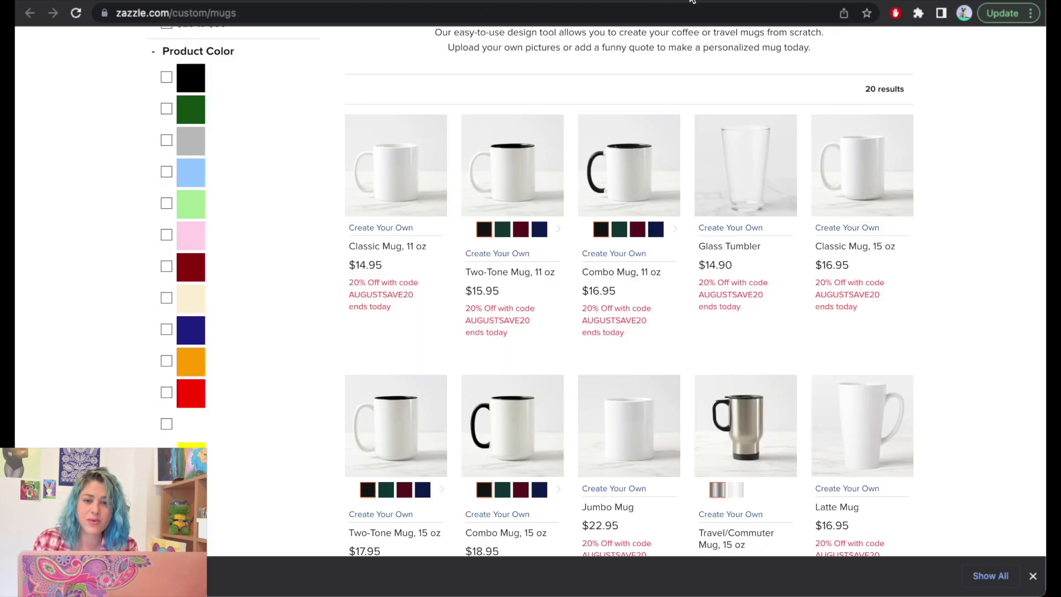
left_click(602, 2)
left_click(824, 98)
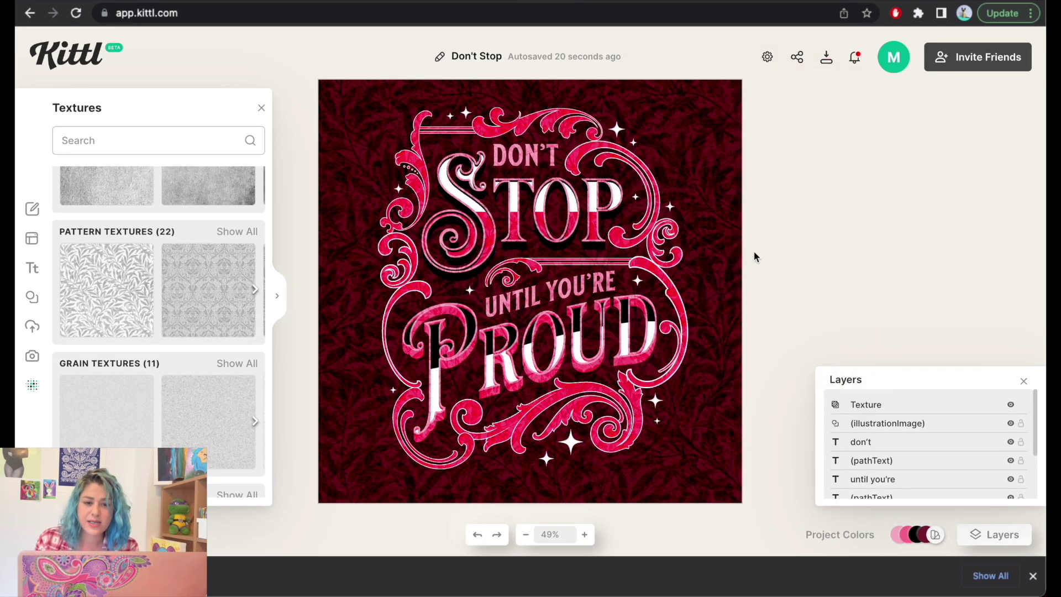
left_click(740, 304)
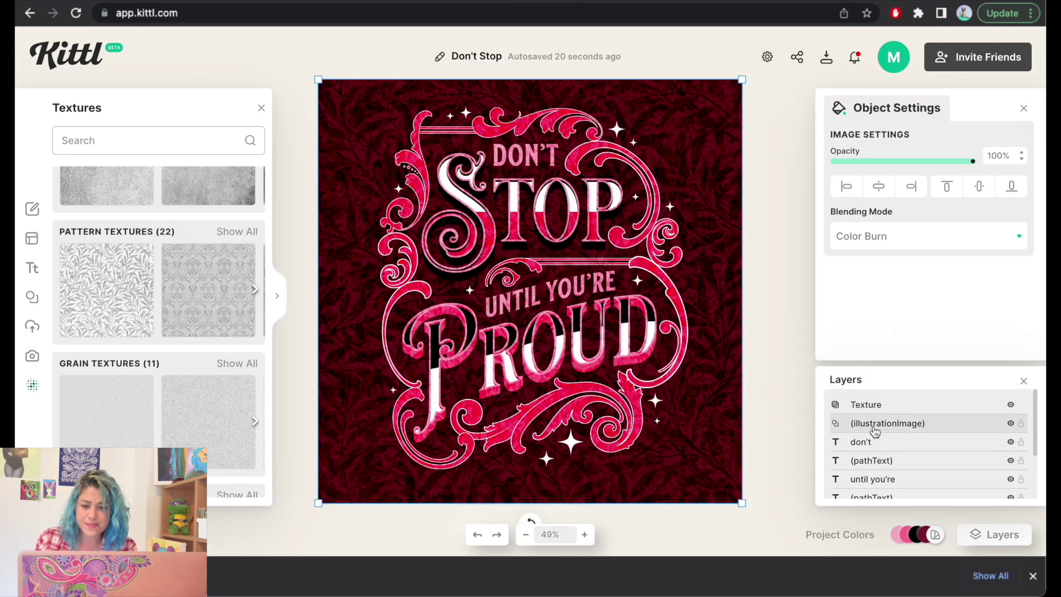
left_click(1011, 424)
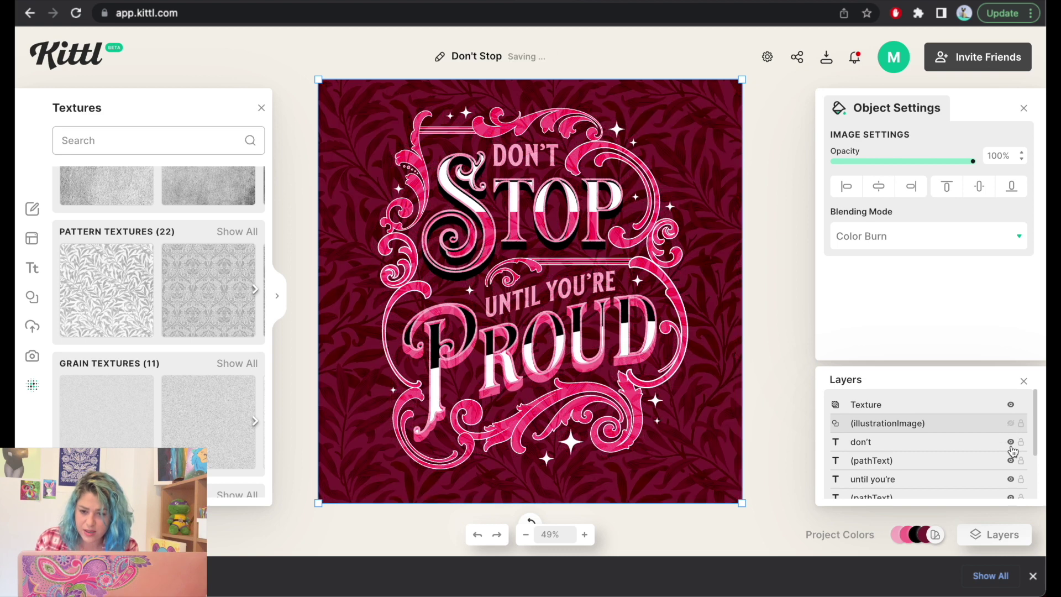
Hide the four lettering layers and the two ornament groups so only the leafy background pattern shows
left_click(1010, 442)
left_click(1010, 460)
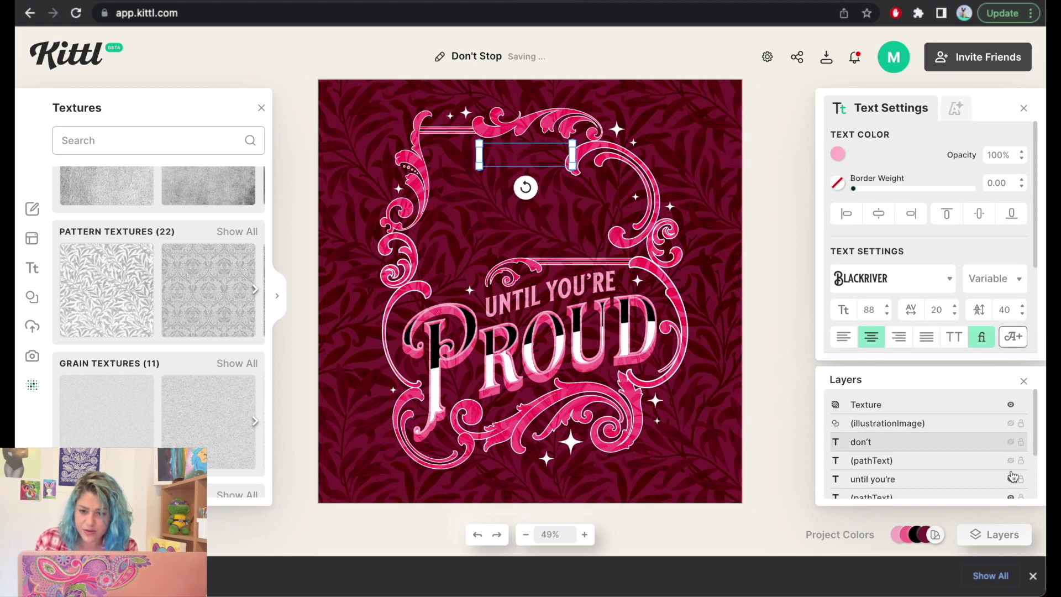
left_click(1011, 479)
scroll(1013, 486, "down", 2)
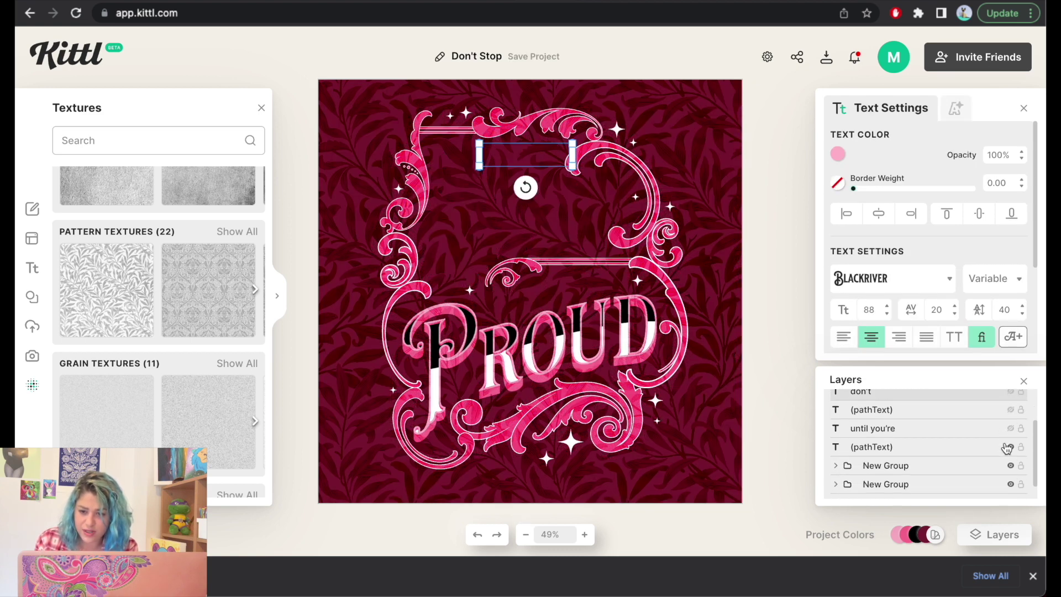
left_click(1009, 446)
left_click(1011, 468)
left_click(1011, 484)
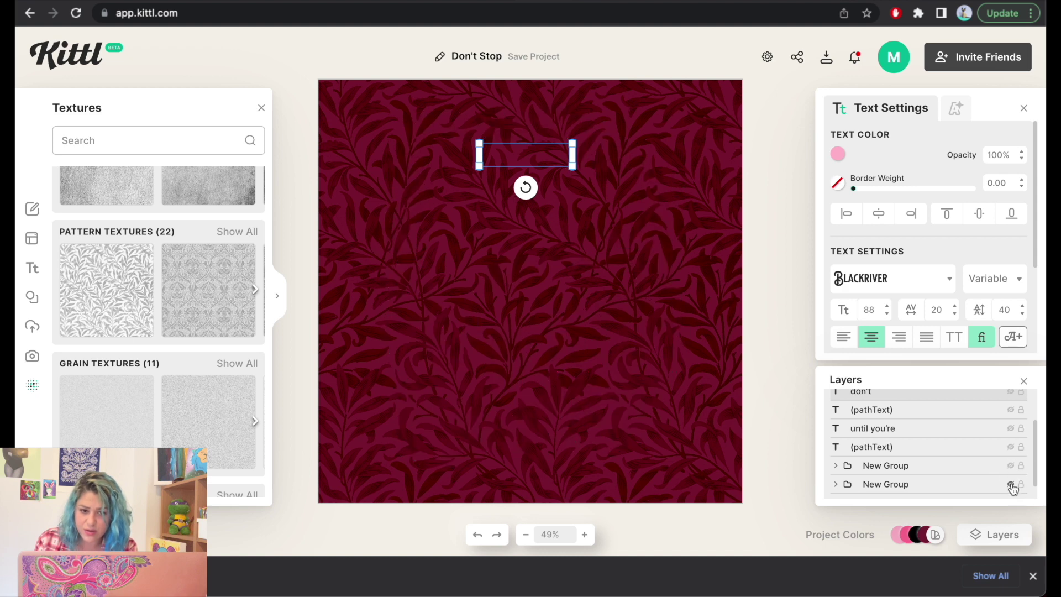
Deselect everything and download the leafy background pattern alone as a JPG
left_click(764, 361)
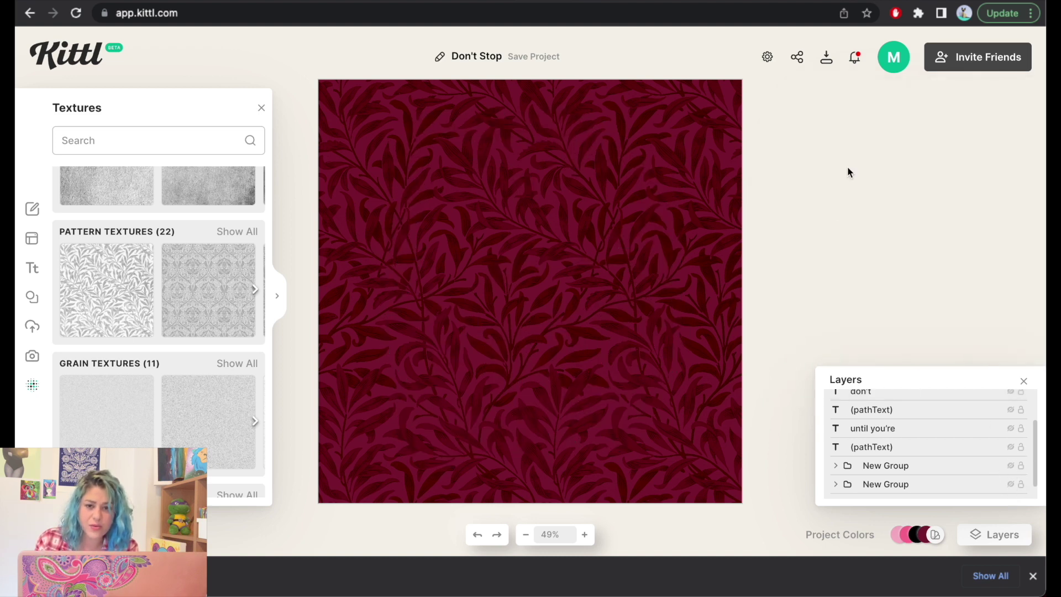
left_click(826, 58)
left_click(674, 346)
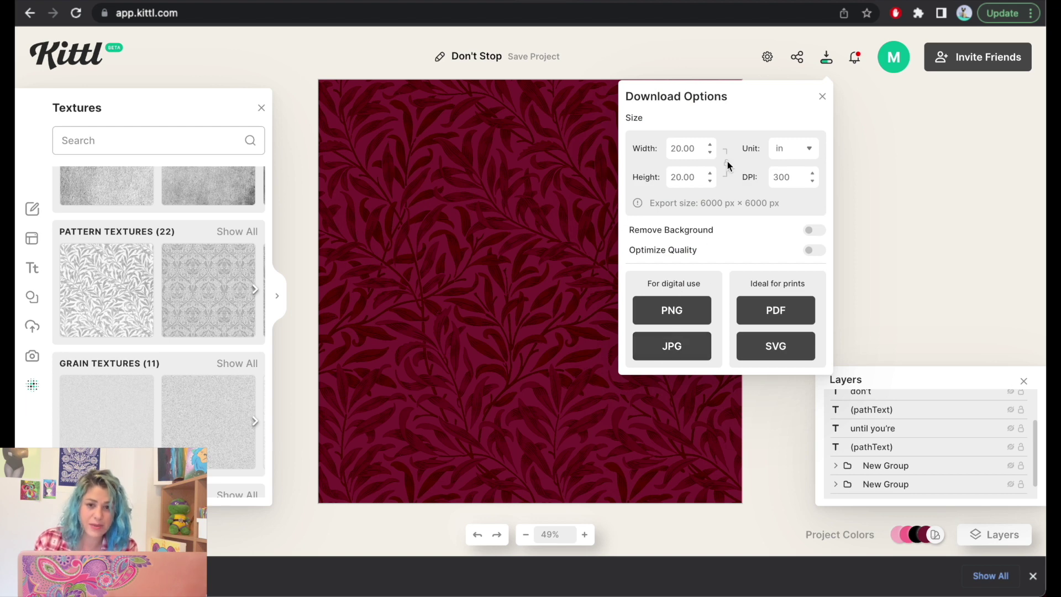
Switch to the Zazzle tote and upload the leafy pattern image onto the back of the bag
key("ctrl+Tab")
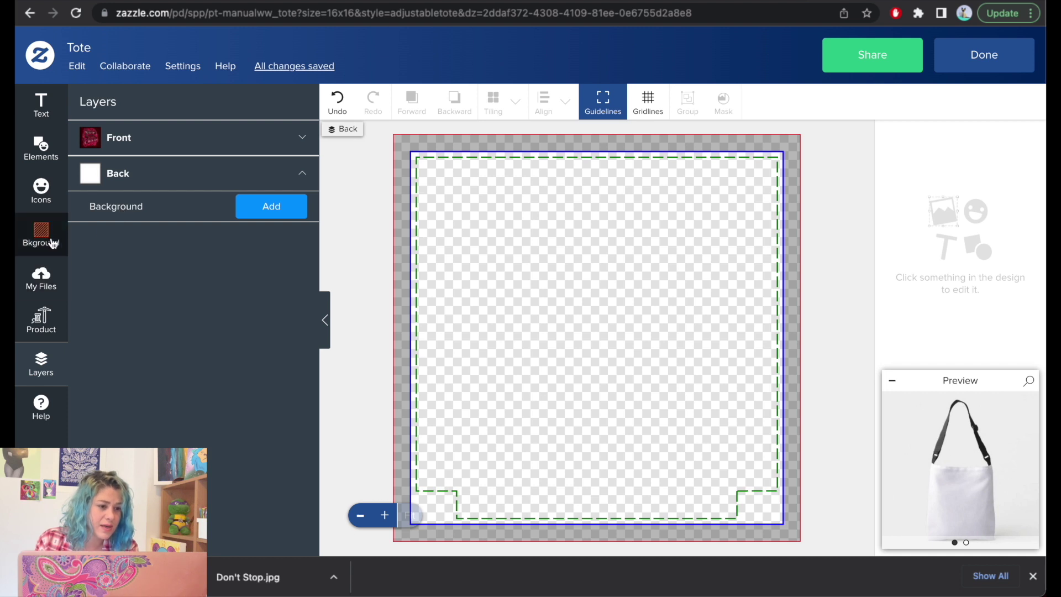
left_click(118, 176)
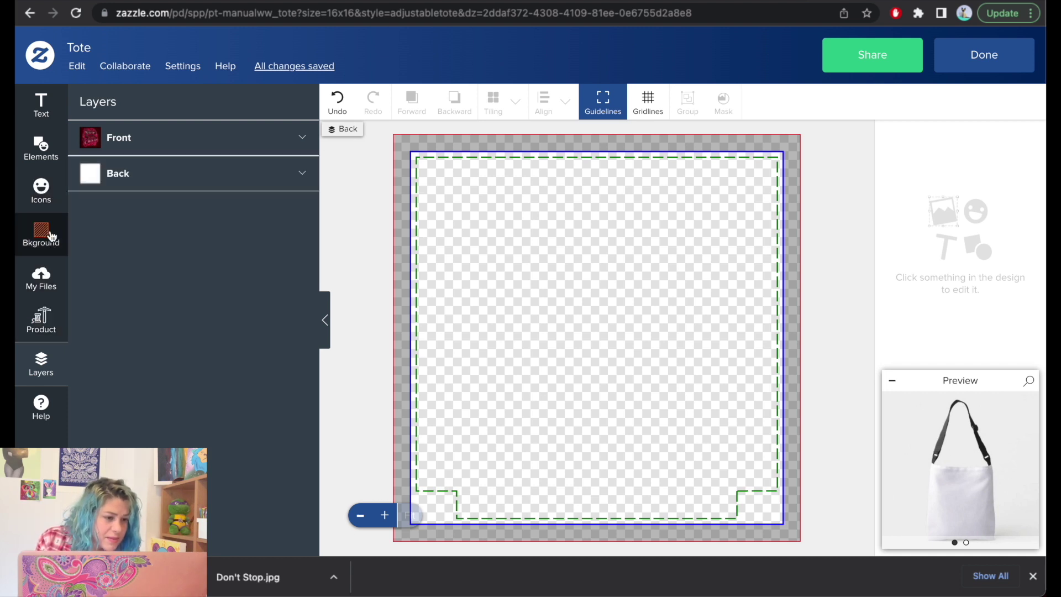
left_click(40, 285)
left_click_drag(248, 577, 164, 415)
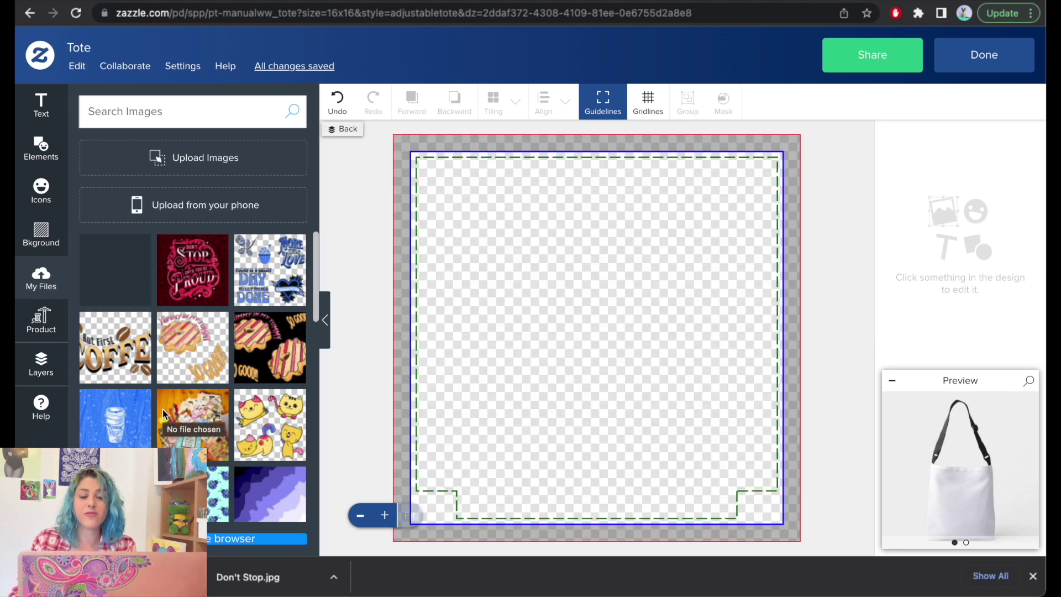
Examine the front of the bag in the enlarged product preview and close the preview
left_click(975, 471)
left_click(267, 108)
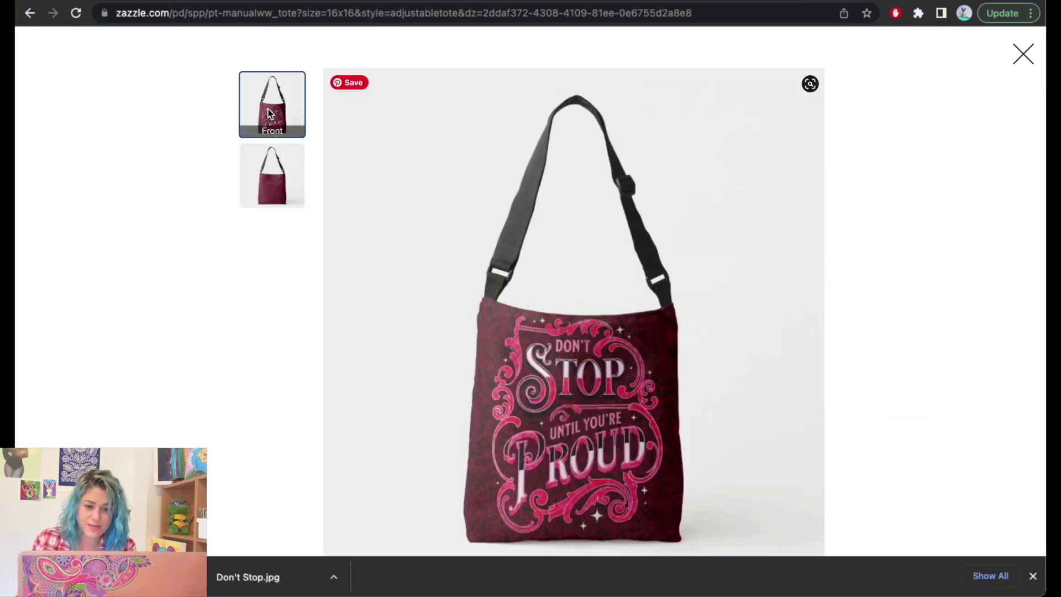
left_click(1024, 54)
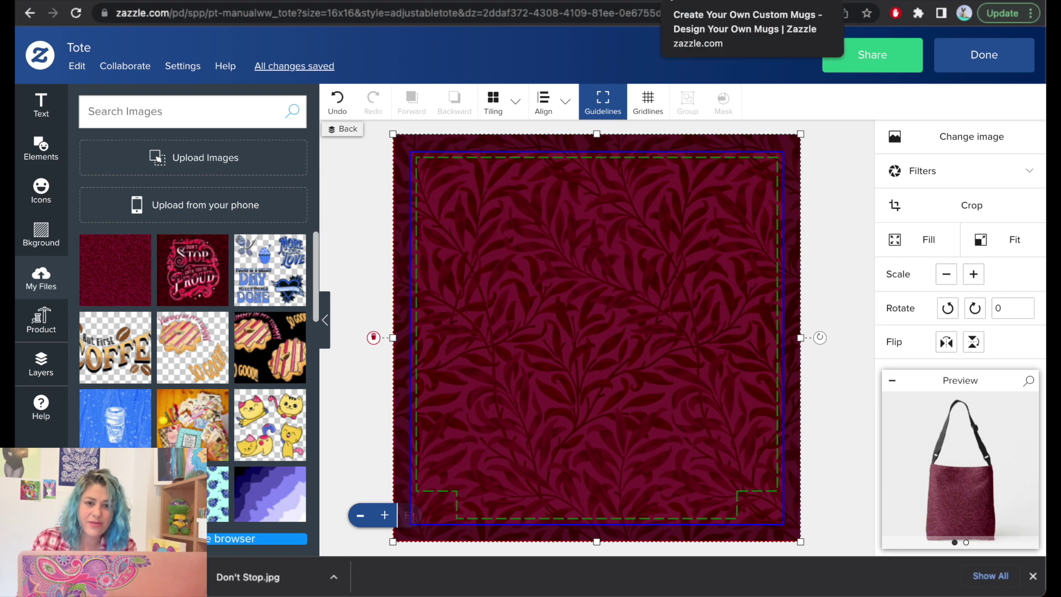
Switch to the Kittl poster and unhide the lettering layers and both ornament groups
left_click(607, 5)
left_click(653, 48)
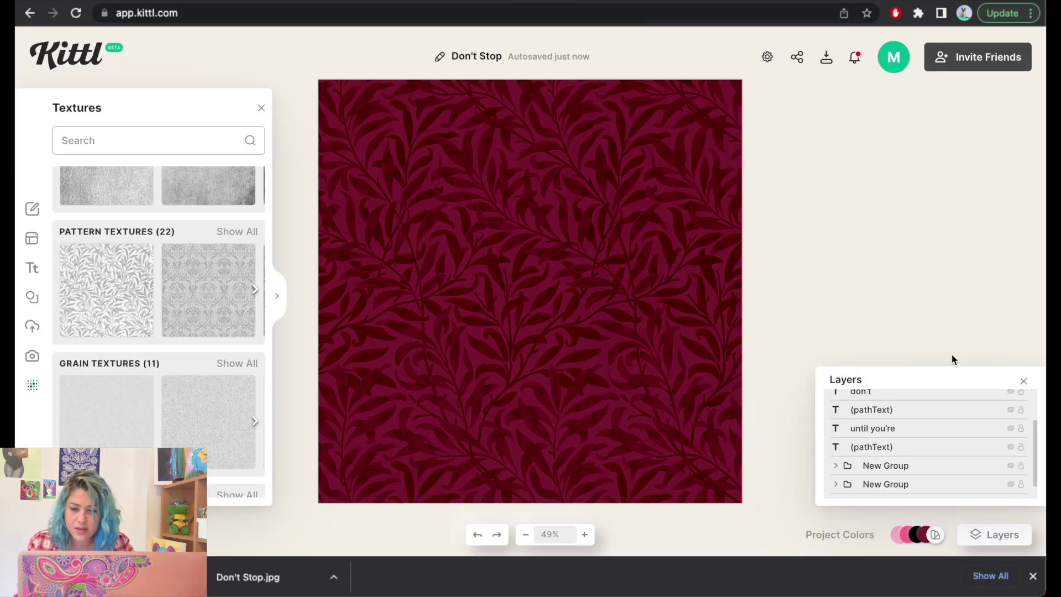
left_click(1010, 484)
left_click(1010, 465)
left_click(1010, 447)
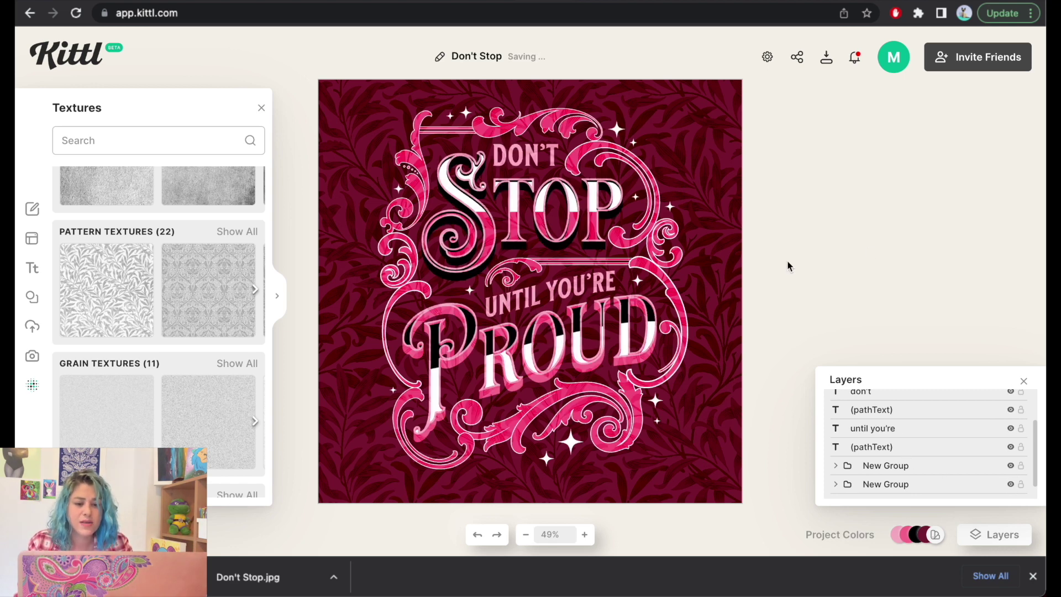
Select all the lettering and ornaments, scale them down together, and recentre them on the patterned background
left_click(689, 417)
left_click_drag(709, 104, 629, 183)
left_click_drag(522, 324, 547, 299)
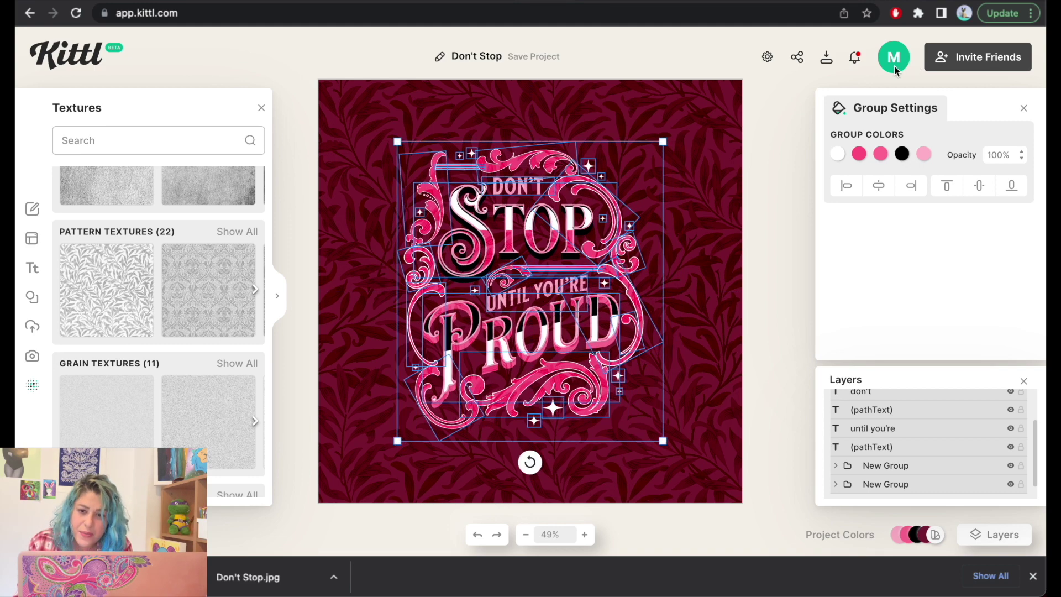
Export the resized "Don't Stop" poster as a JPG and switch to the Zazzle tote design
left_click(826, 59)
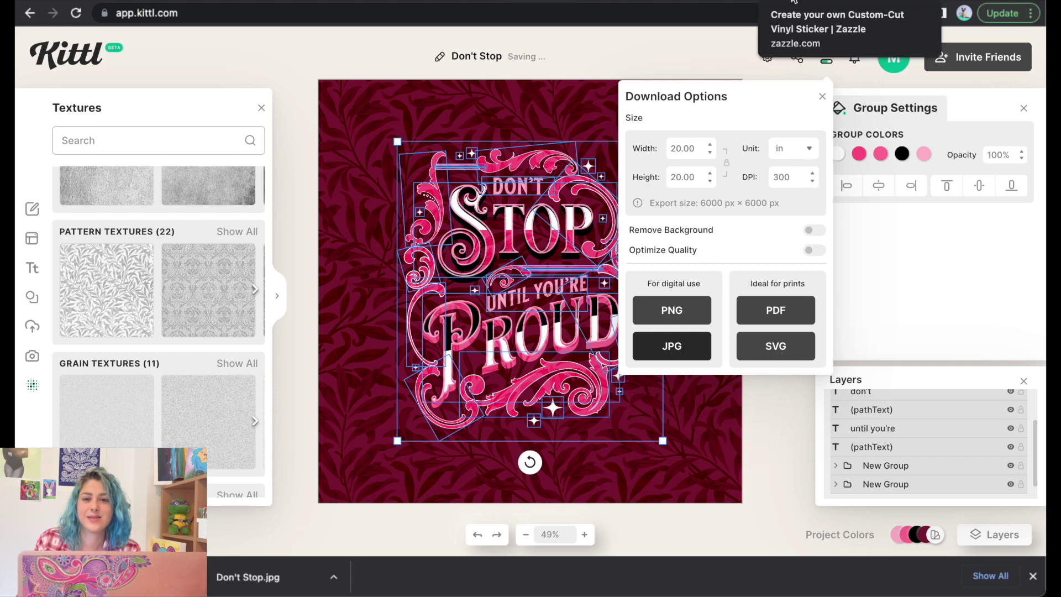
left_click(771, 3)
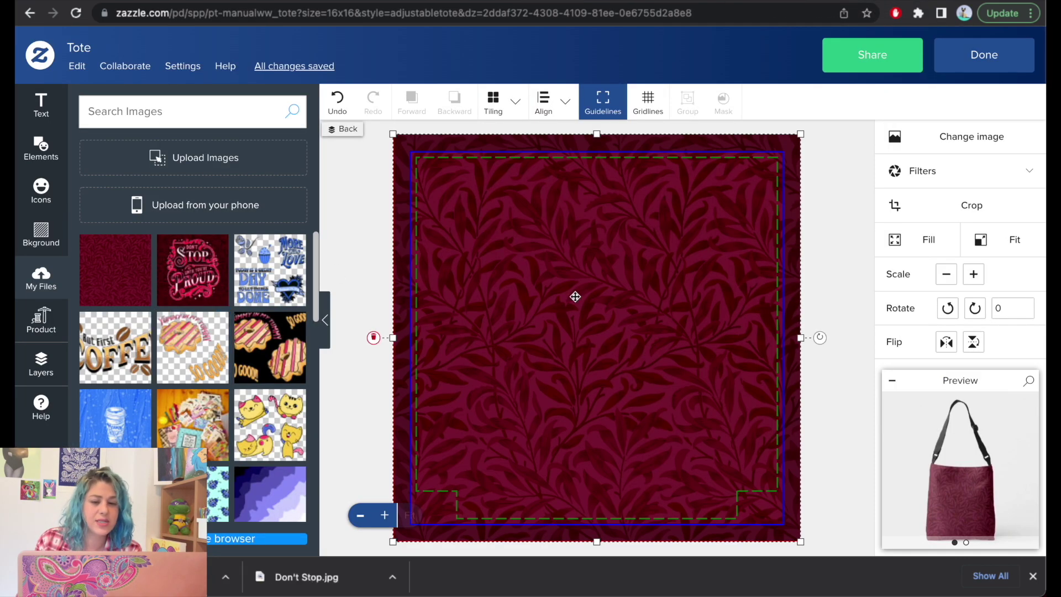
Delete the old image from the front of the tote and upload the newly exported poster image in its place
left_click(41, 365)
left_click(146, 148)
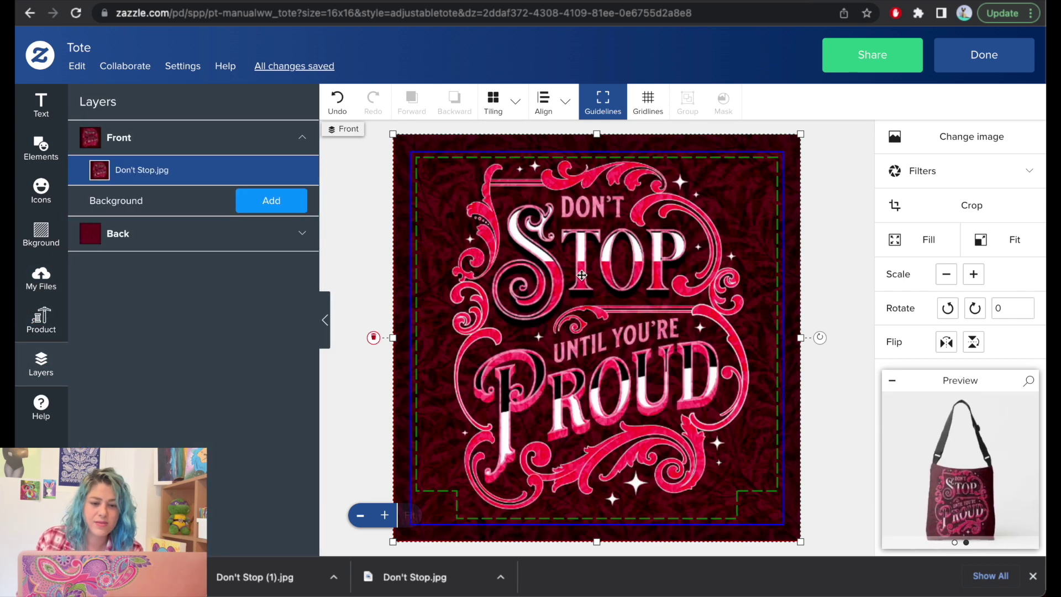
key("Delete")
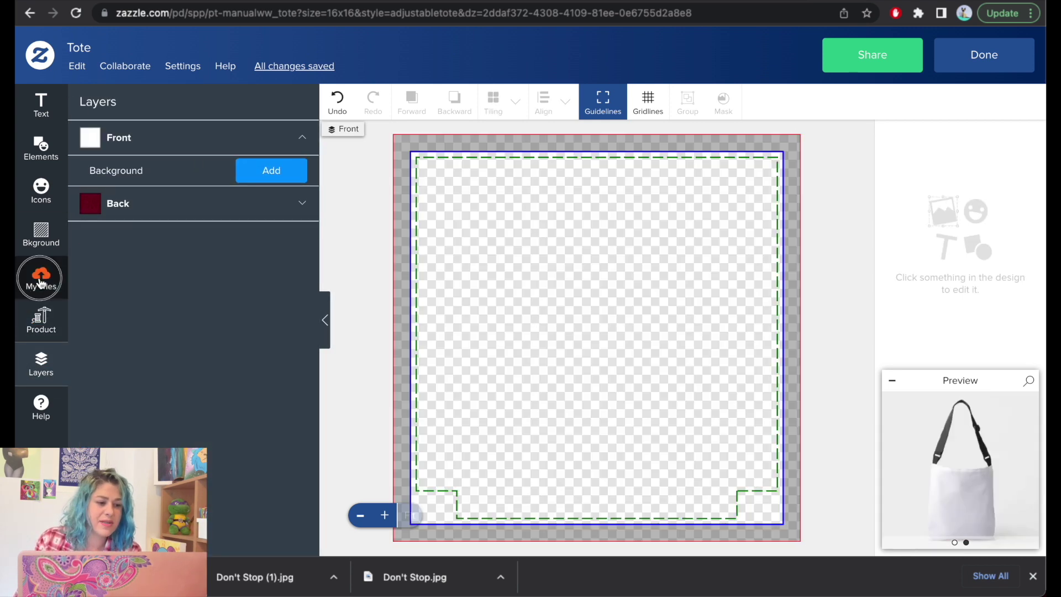
left_click(41, 278)
left_click(193, 404)
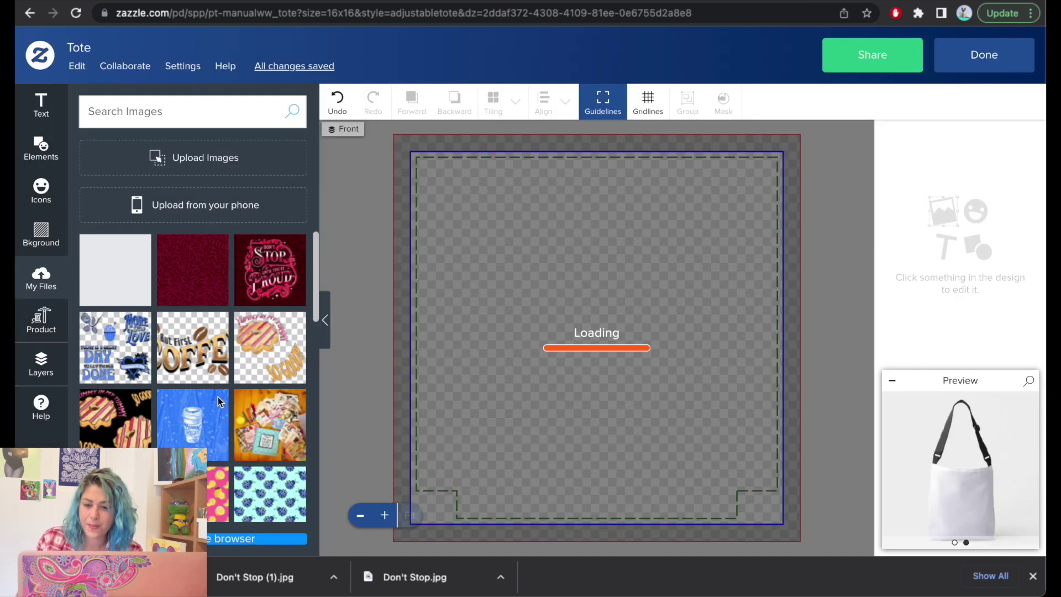
left_click(1033, 576)
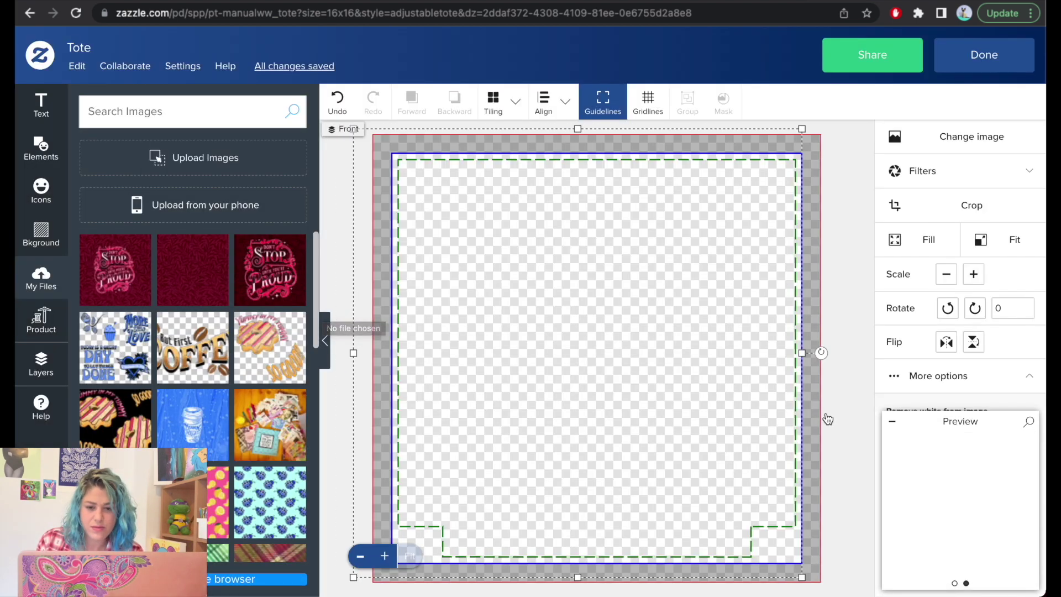
Check the back of the bag in the enlarged preview, close the preview, and finish the tote design
left_click(960, 542)
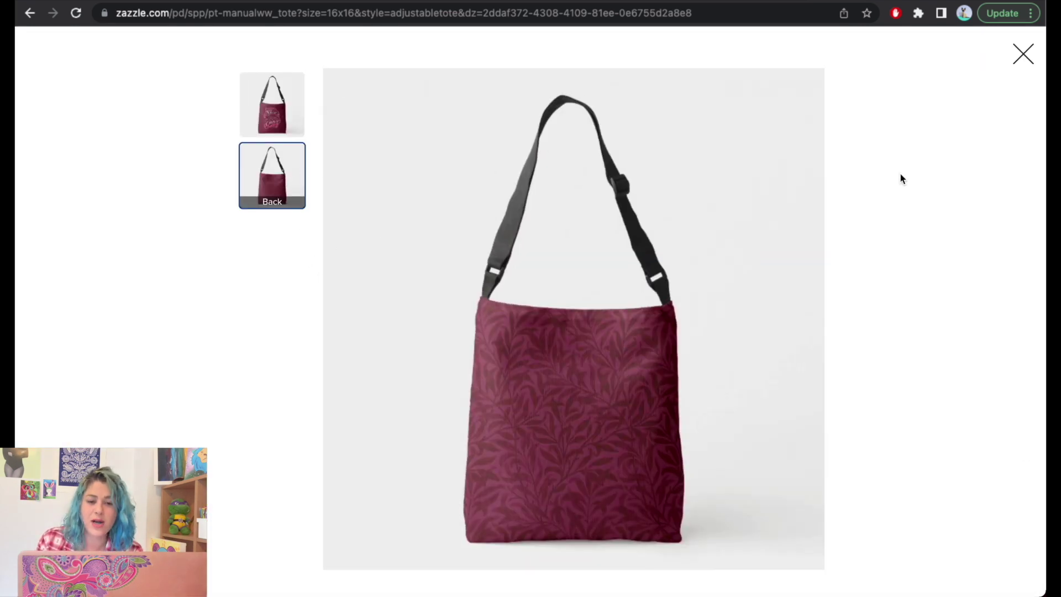
left_click(1022, 55)
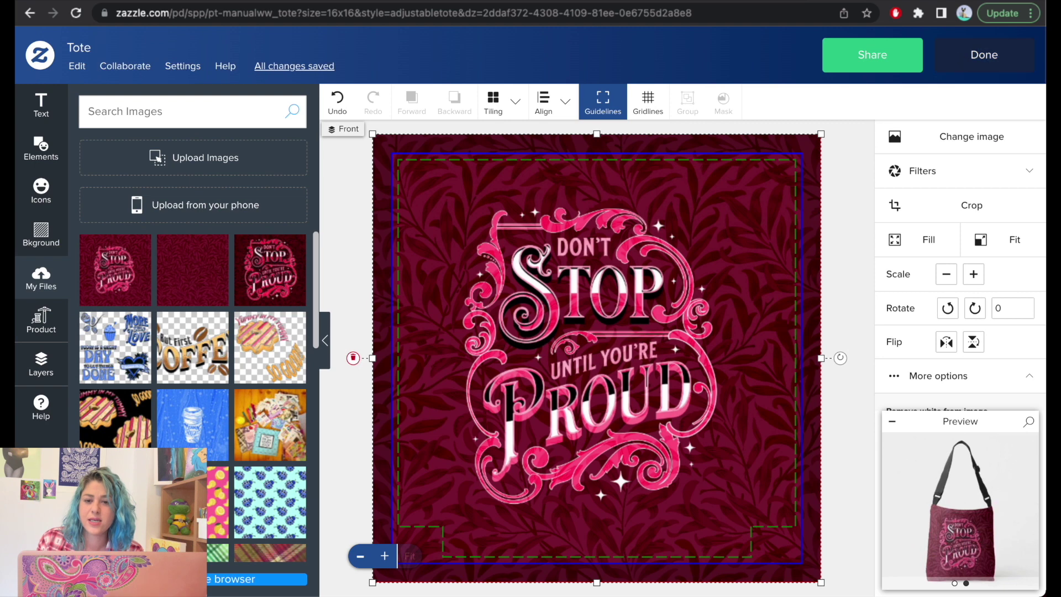
left_click(959, 54)
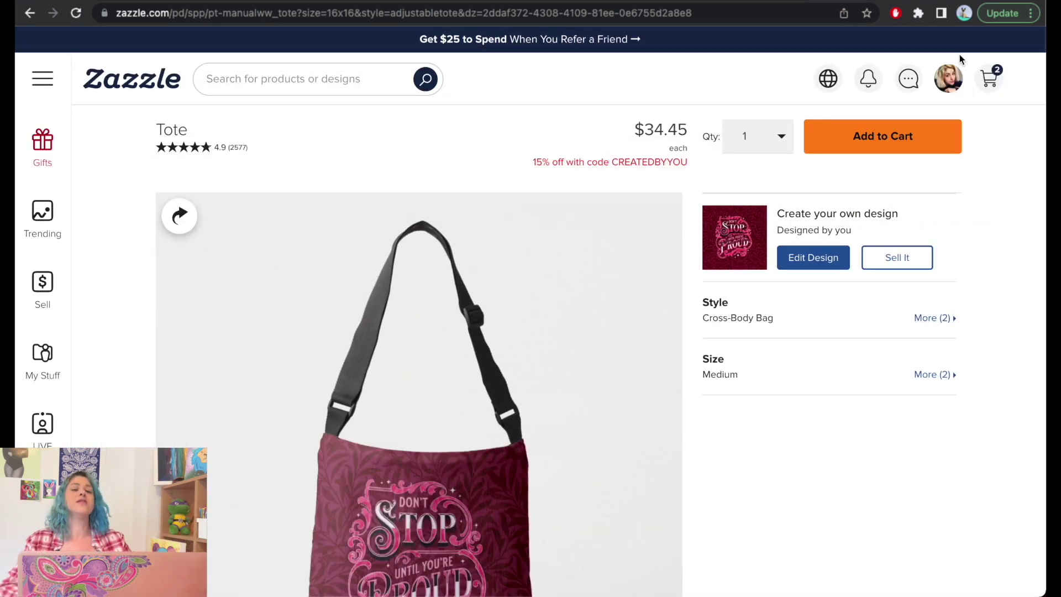
Examine the finished cross-body bag and browse the other products offered for transferring the design
scroll(597, 175, "down", 3)
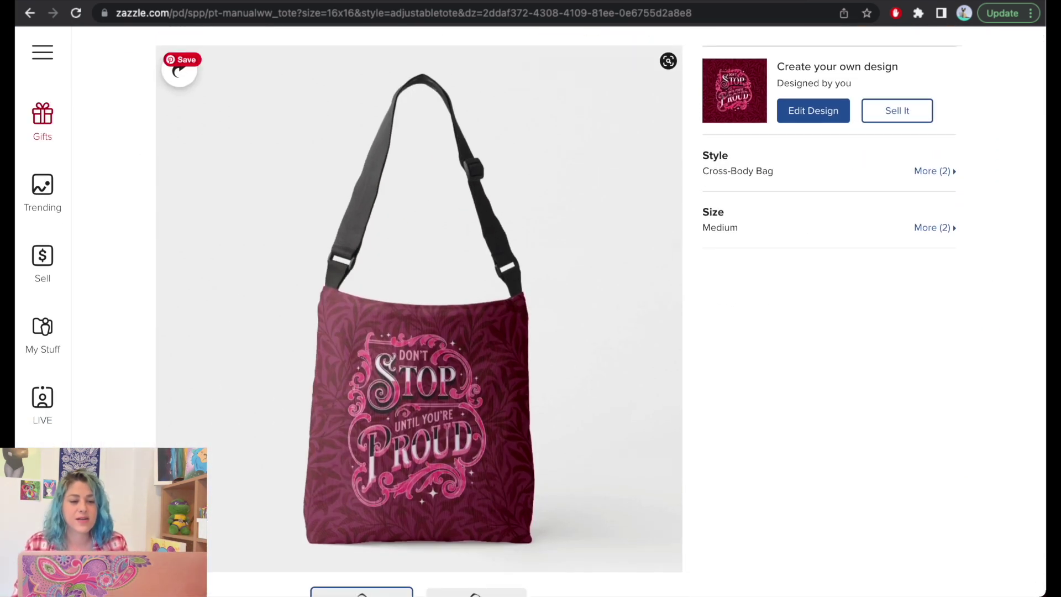
scroll(597, 174, "down", 1)
scroll(551, 331, "down", 2)
scroll(586, 411, "down", 10)
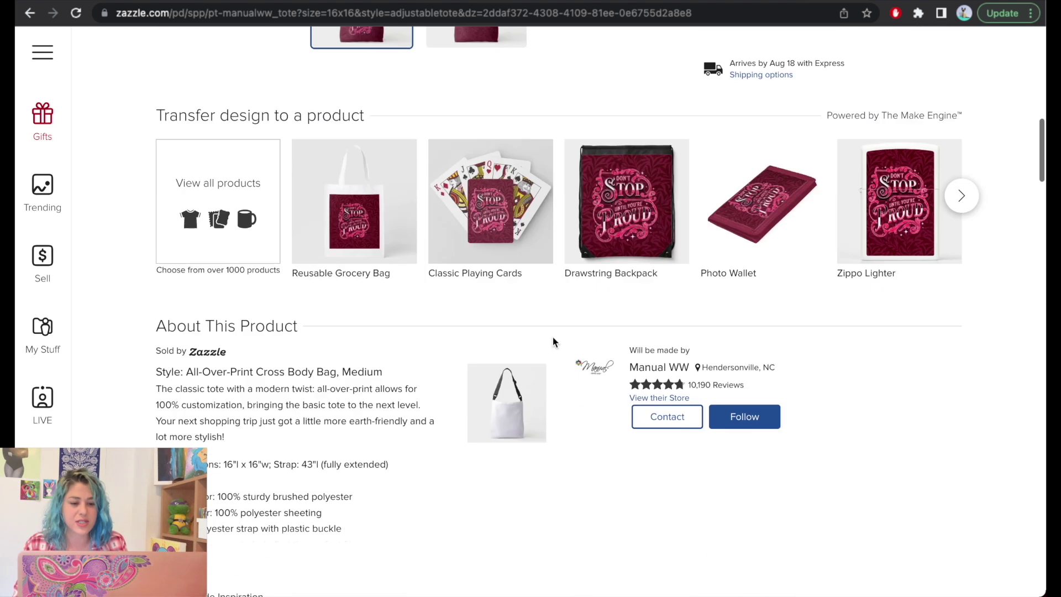
scroll(585, 412, "up", 3)
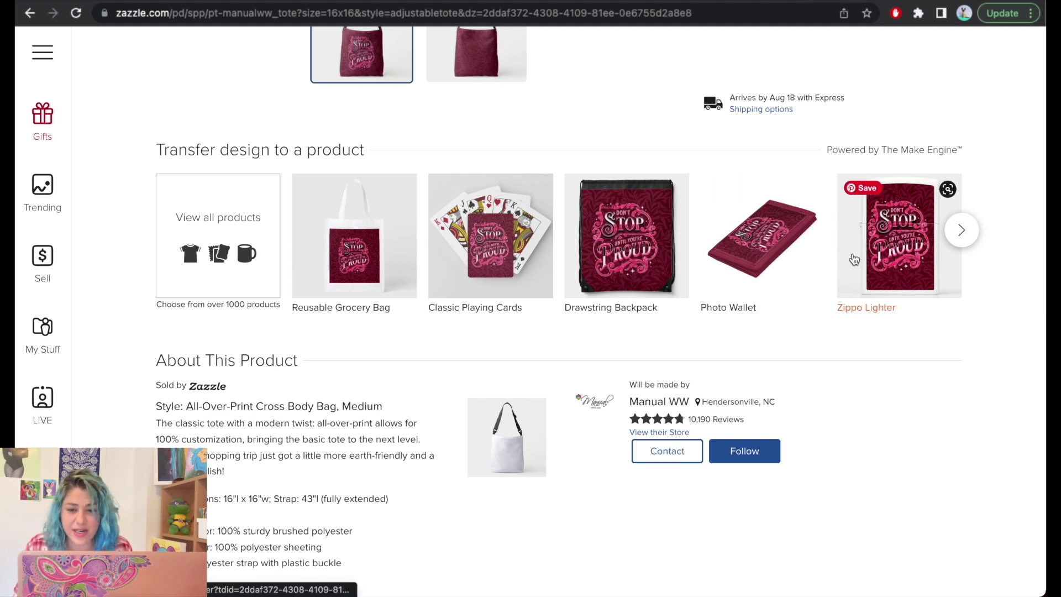
left_click(963, 232)
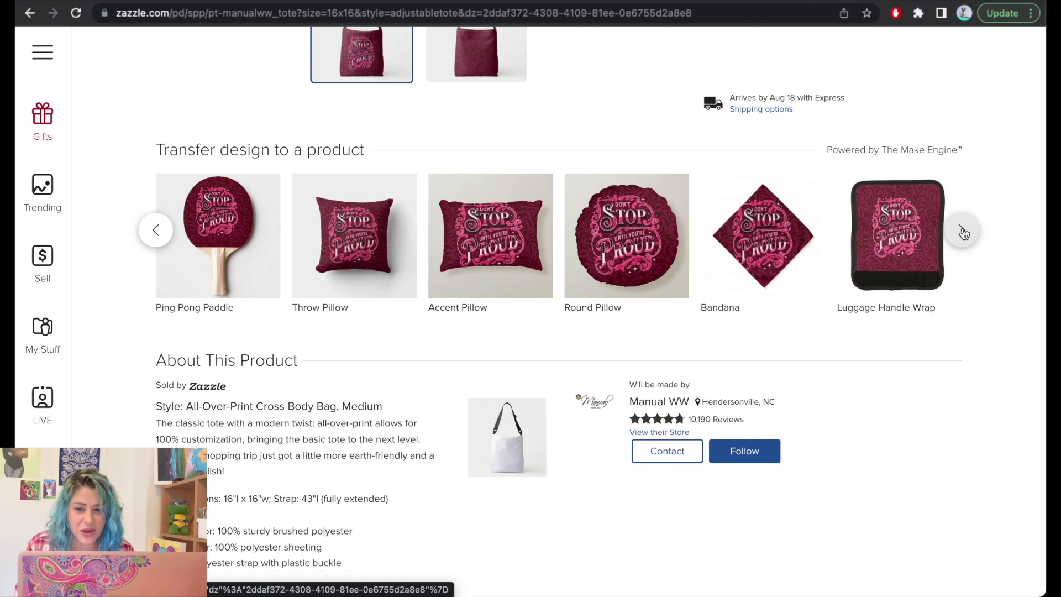
left_click(963, 231)
scroll(963, 233, "up", 10)
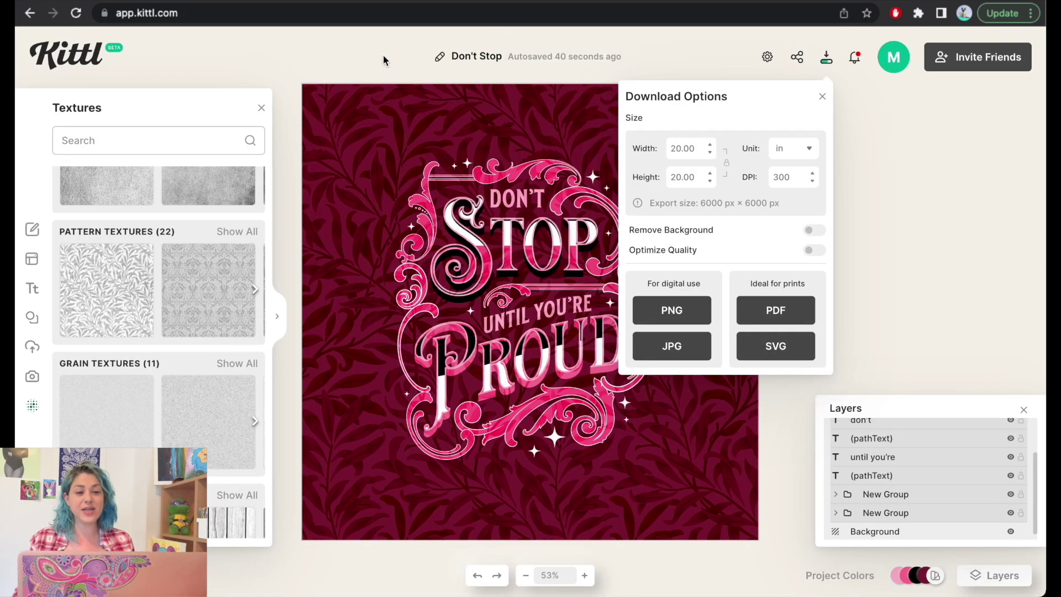
Switch to Kittl and leave the "Don't Stop" project for the home page
left_click(382, 60)
left_click(74, 53)
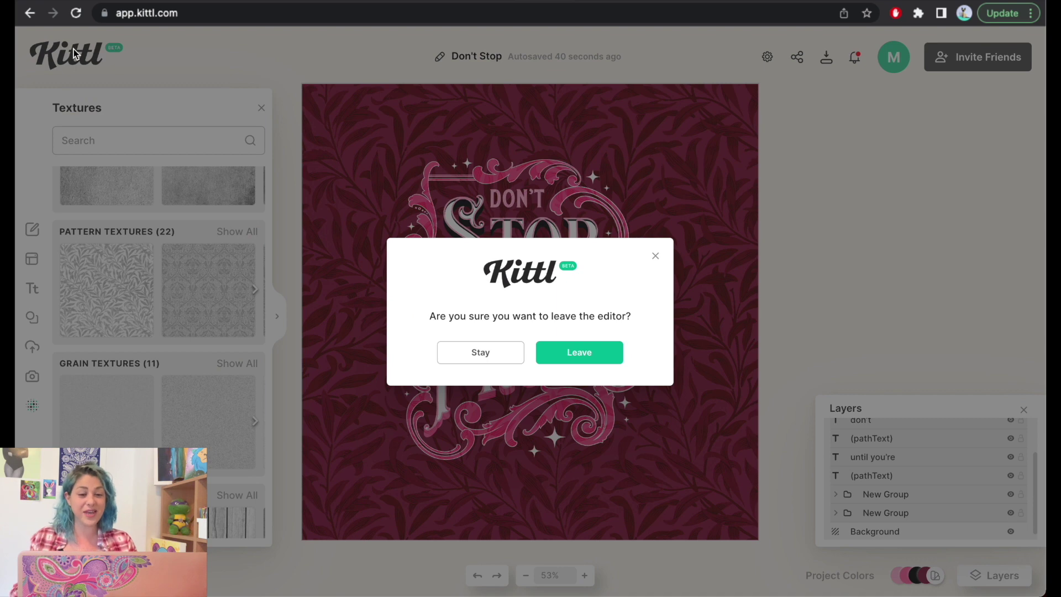
left_click(587, 356)
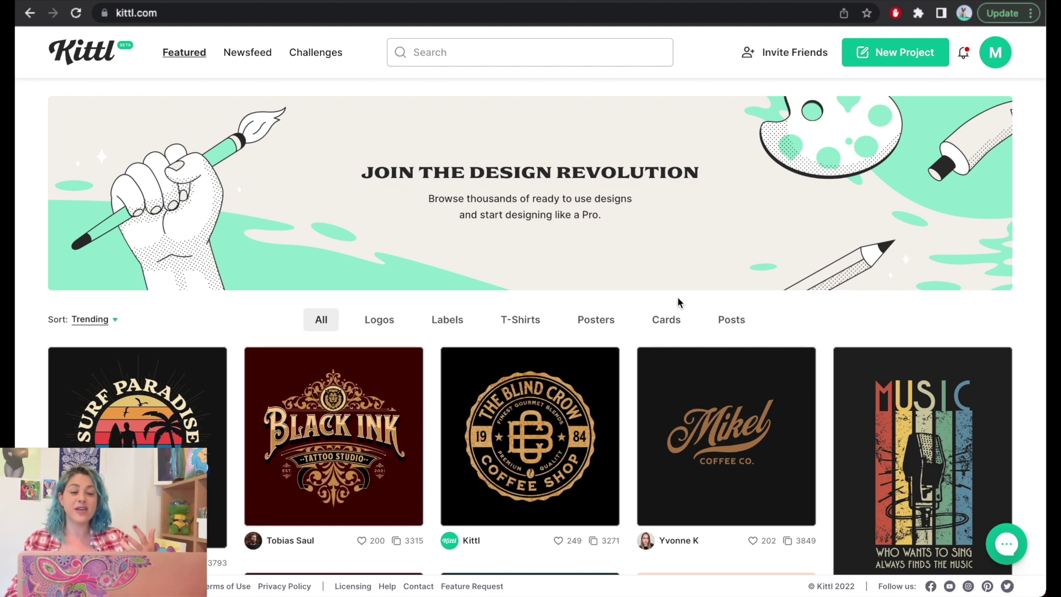
Find the "Good Vibes Retro Shirt" design among the featured templates and open it for editing
scroll(678, 298, "down", 3)
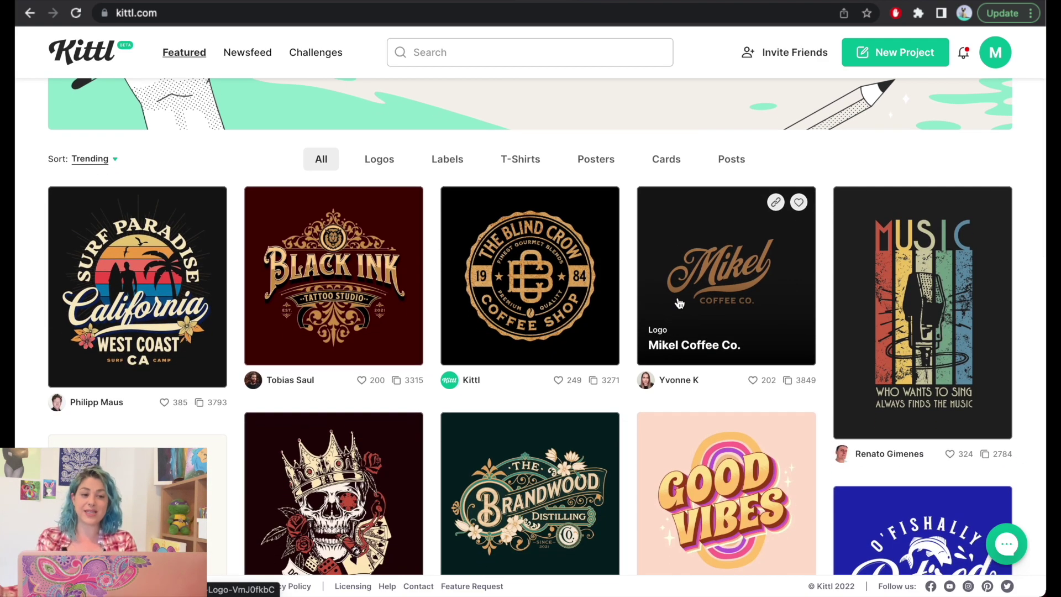
scroll(680, 303, "down", 4)
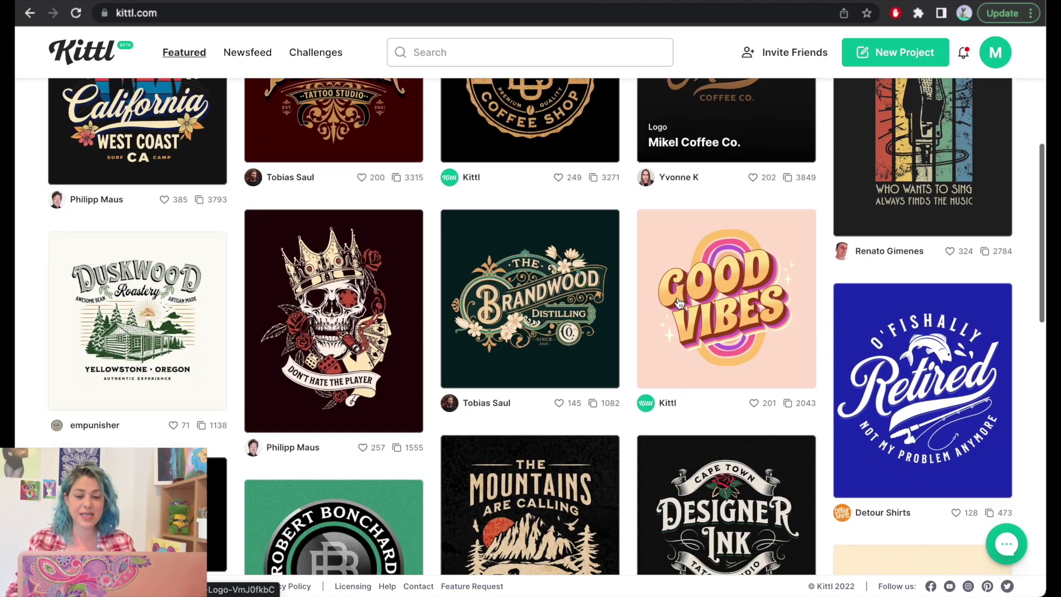
left_click(735, 305)
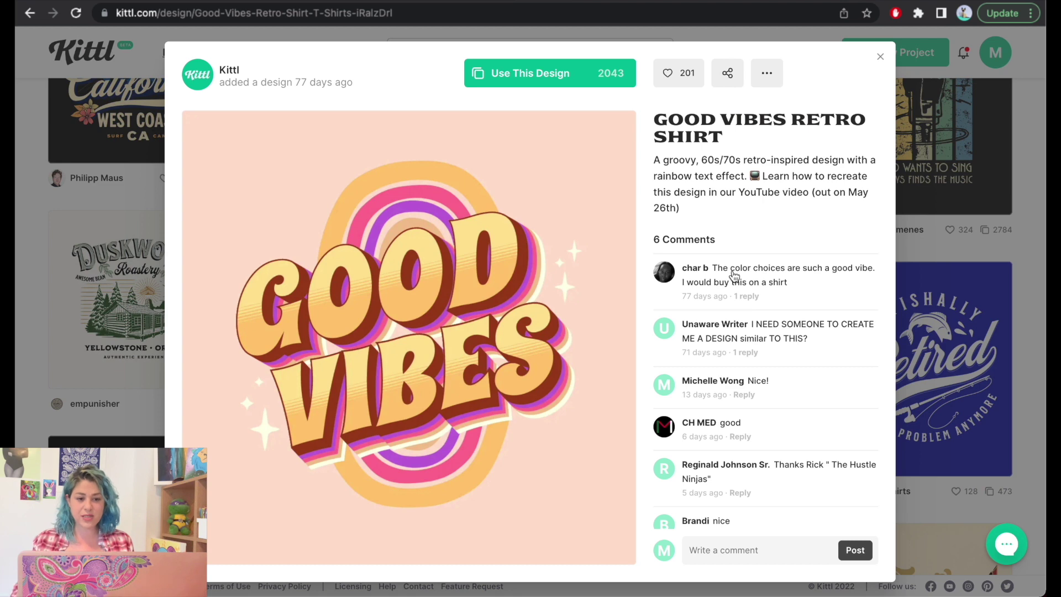
left_click(532, 78)
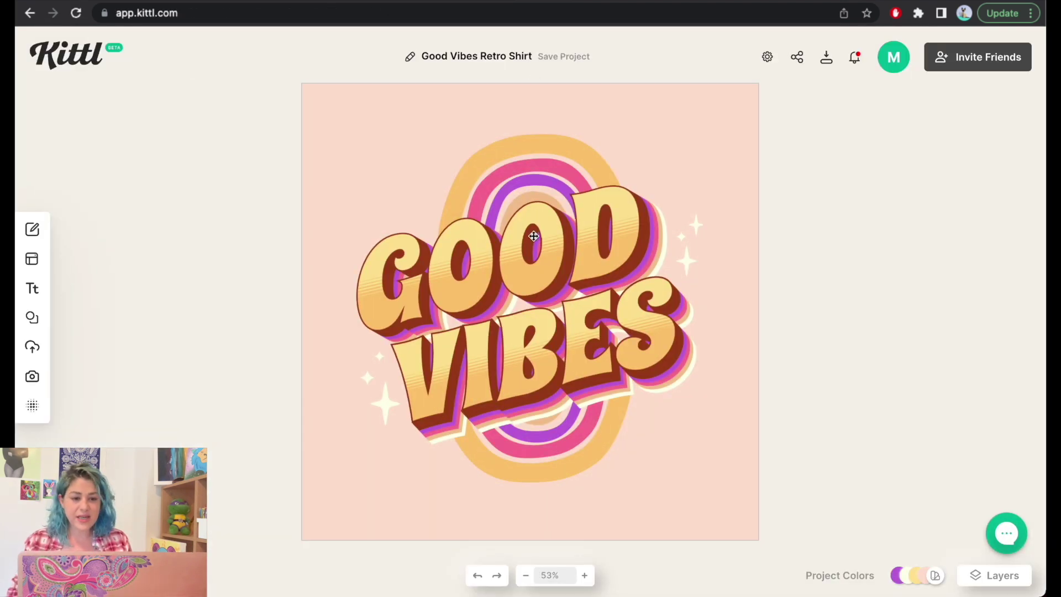
Replace the upper word GOOD with THANK in the front lettering layer
left_click(528, 246)
left_click(526, 250)
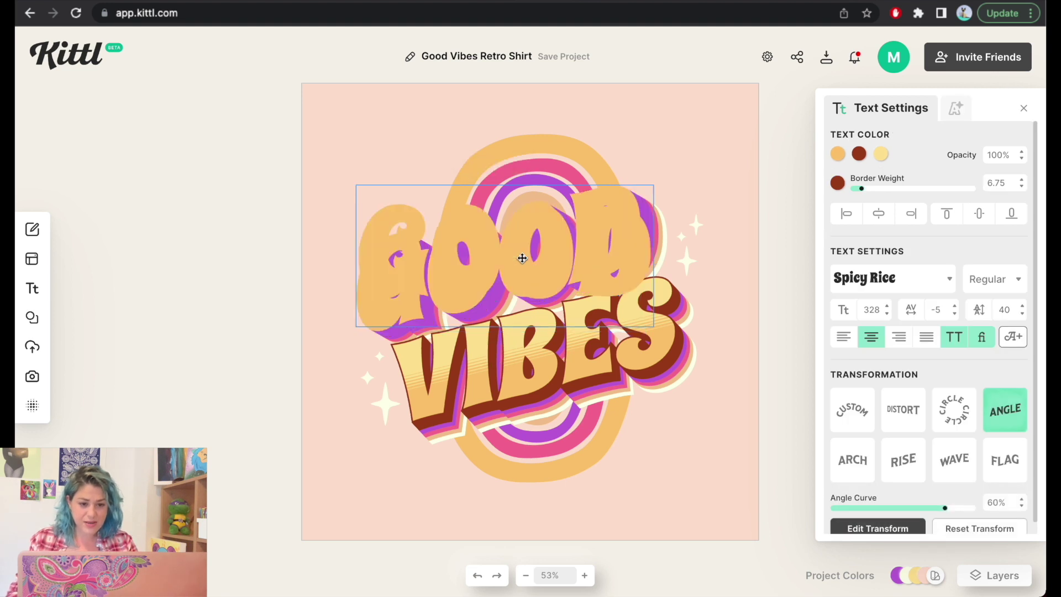
double_click(522, 258)
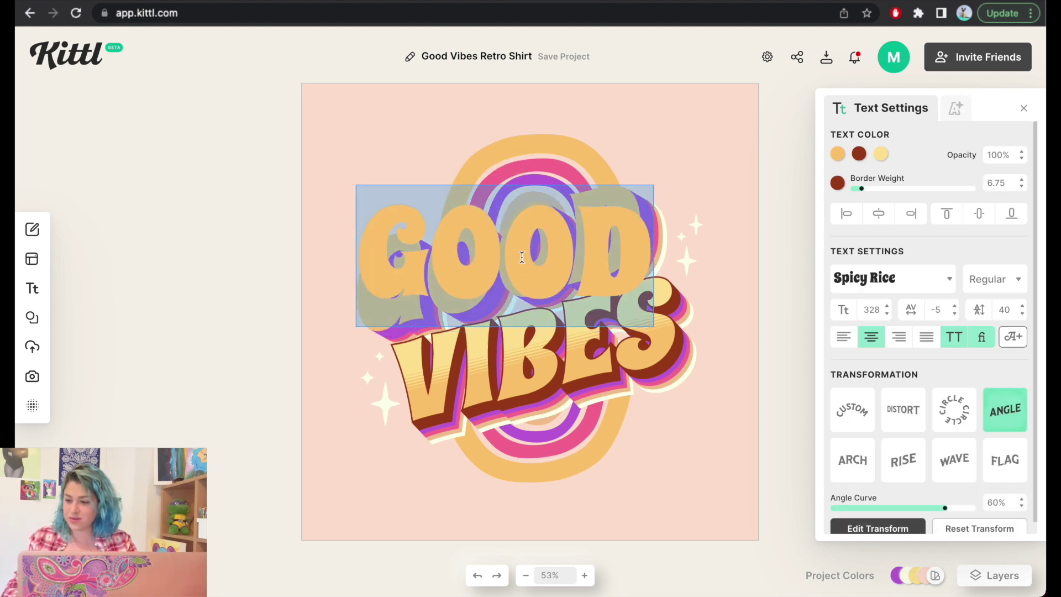
type("than")
key("Escape")
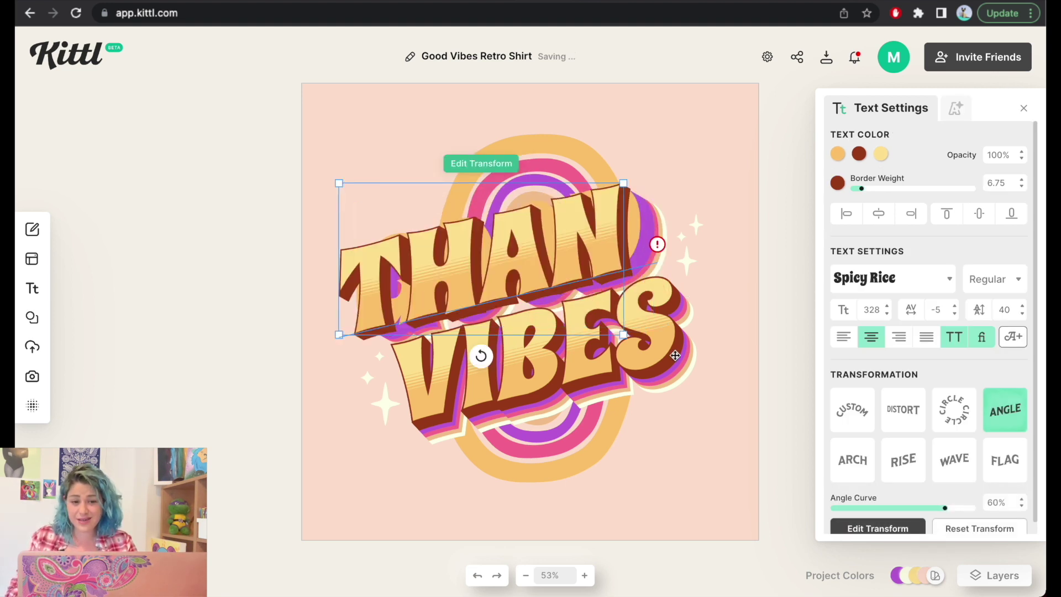
left_click(675, 356)
left_click(687, 227)
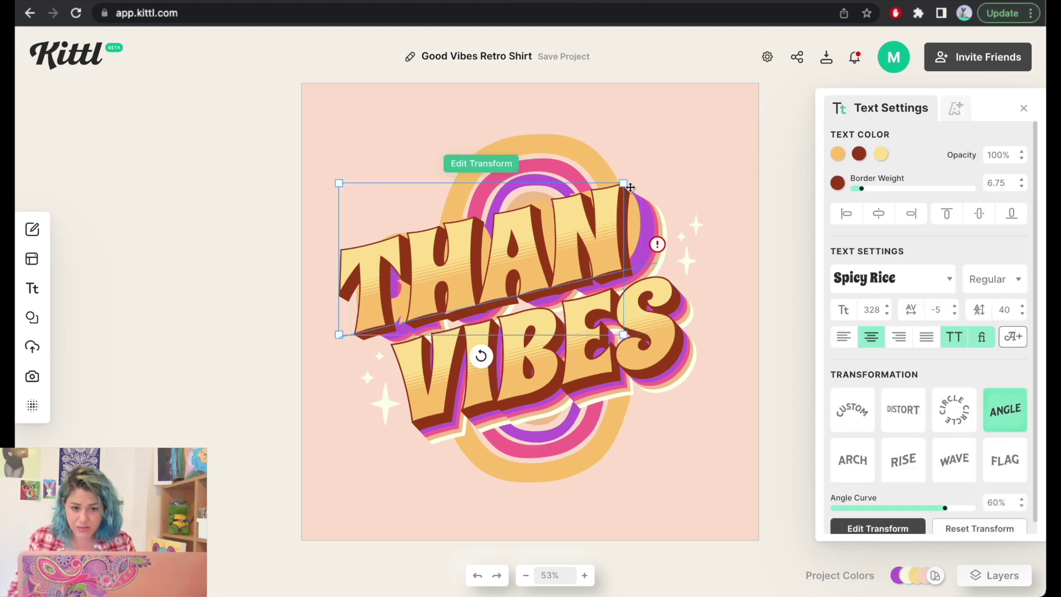
left_click(501, 165)
left_click_drag(659, 263, 701, 247)
Replace the lower word VIBES with YOU in the front lettering layer
left_click(599, 351)
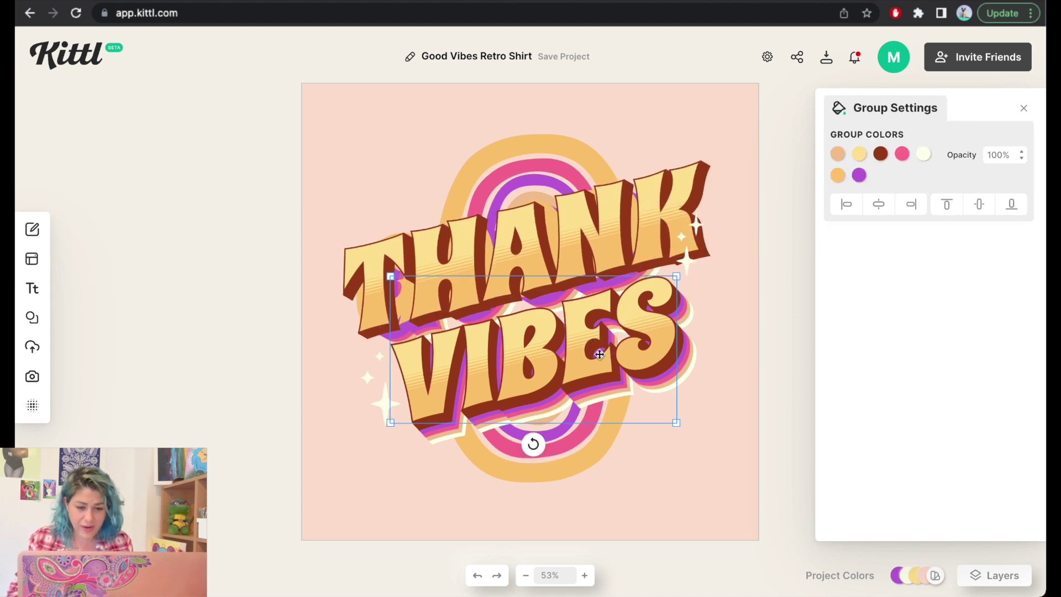
left_click(599, 354)
double_click(562, 350)
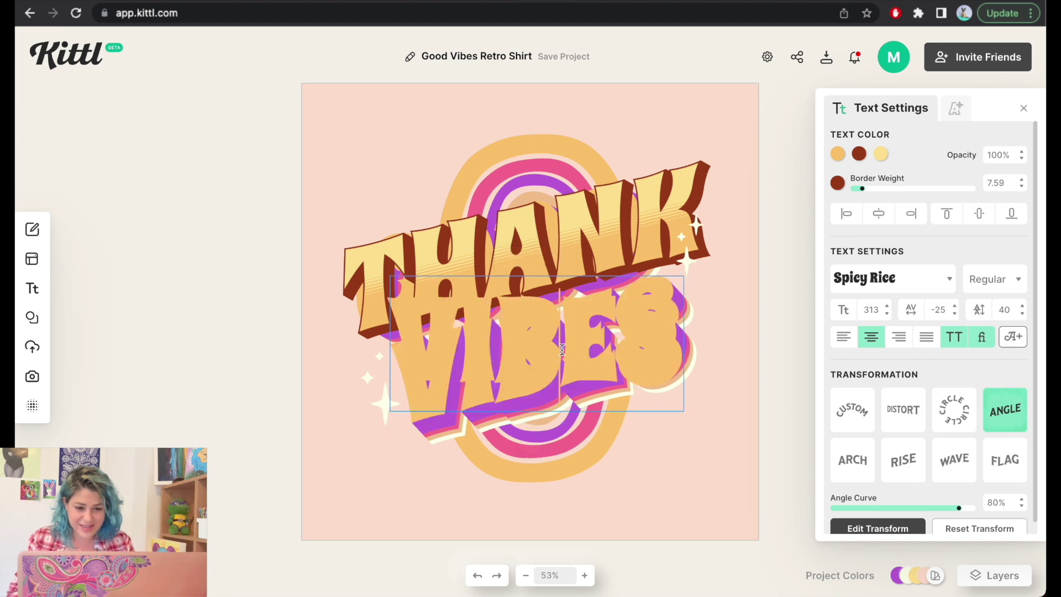
double_click(562, 349)
type("YOU")
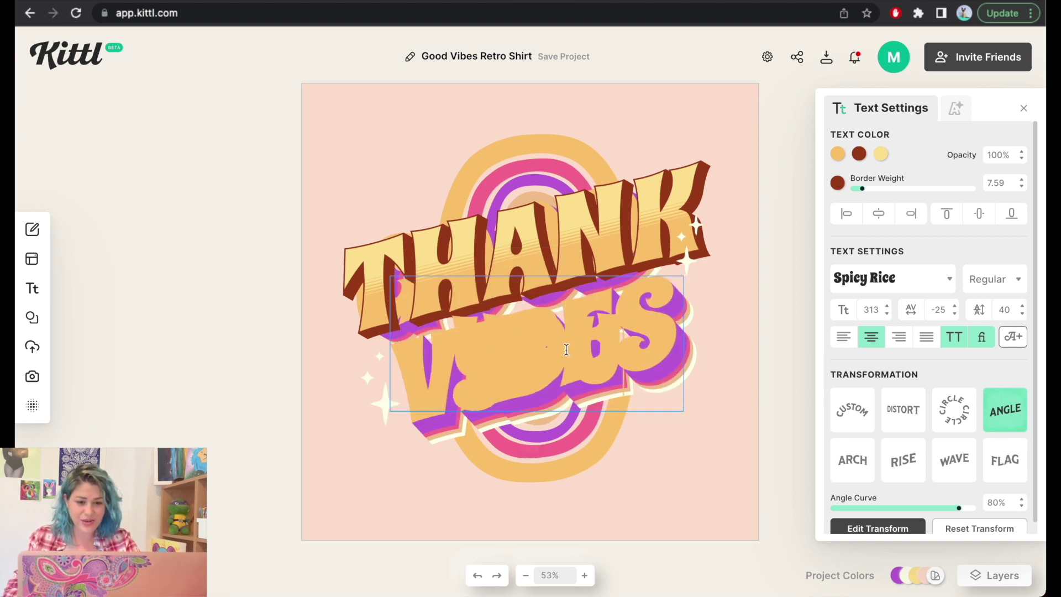
key("Escape")
left_click(707, 437)
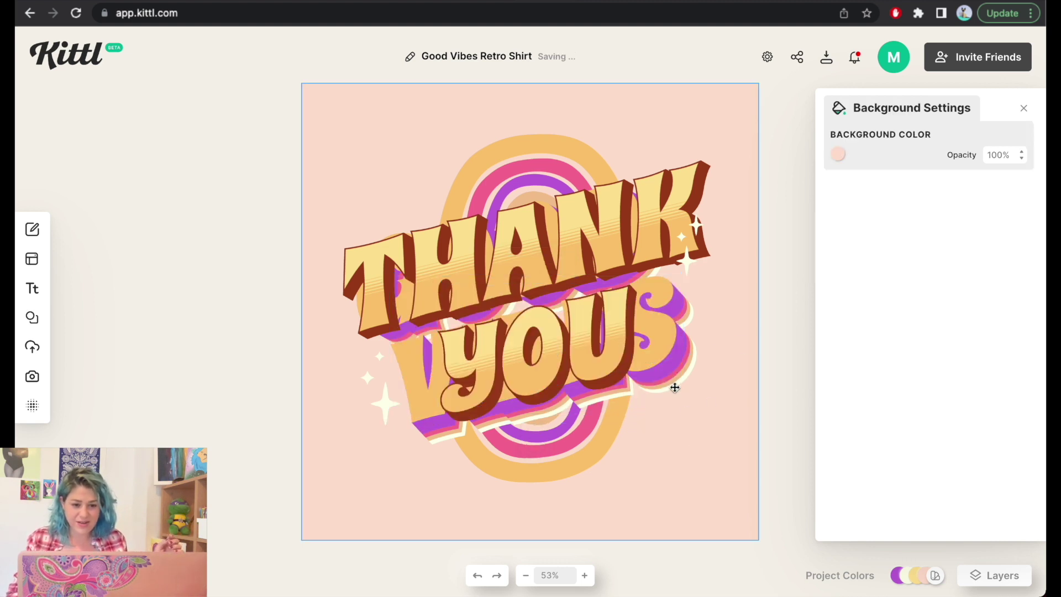
Ungroup the YOU lettering from the VIBES shadow layers behind it
left_click(672, 378)
left_click(693, 370)
mouse_move(678, 364)
left_mouse_down()
mouse_move(694, 419)
mouse_move(669, 371)
mouse_move(684, 352)
left_mouse_up()
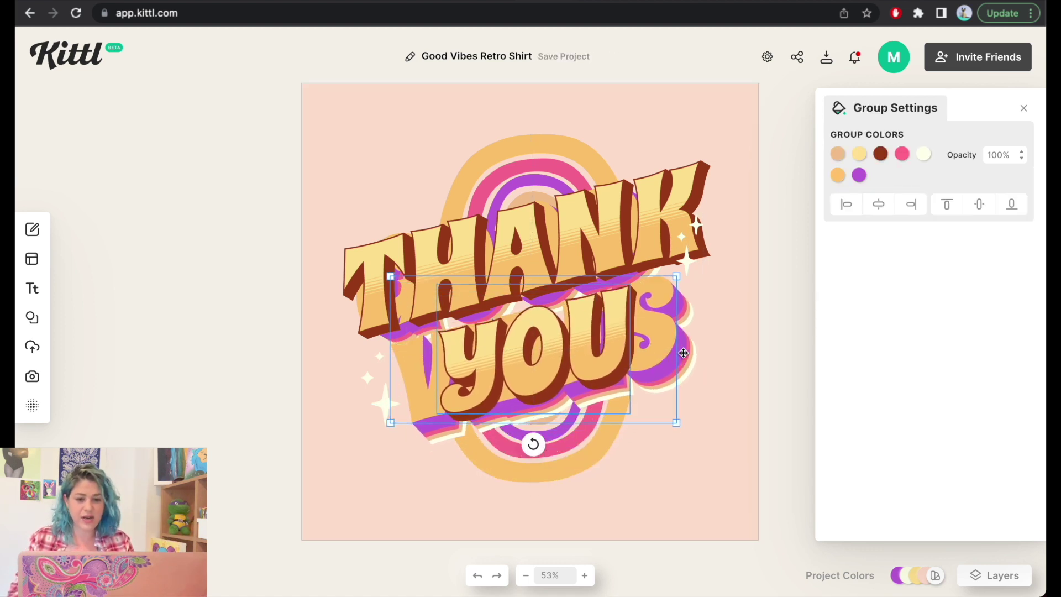
right_click(576, 354)
left_click(698, 383)
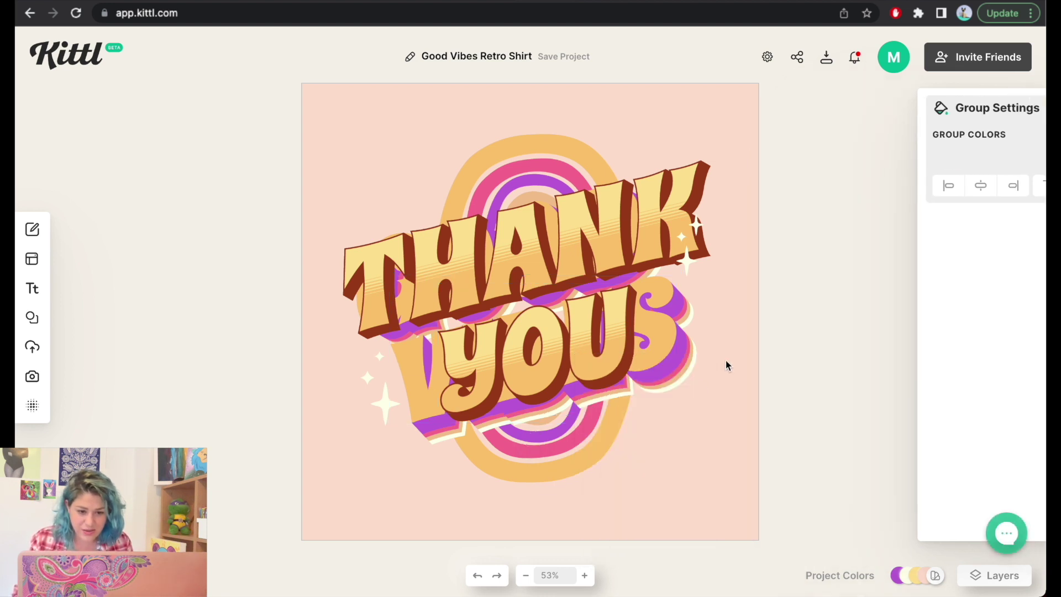
Change the text of the purple VIBES shadow layer to YOU
left_click(674, 358)
double_click(673, 357)
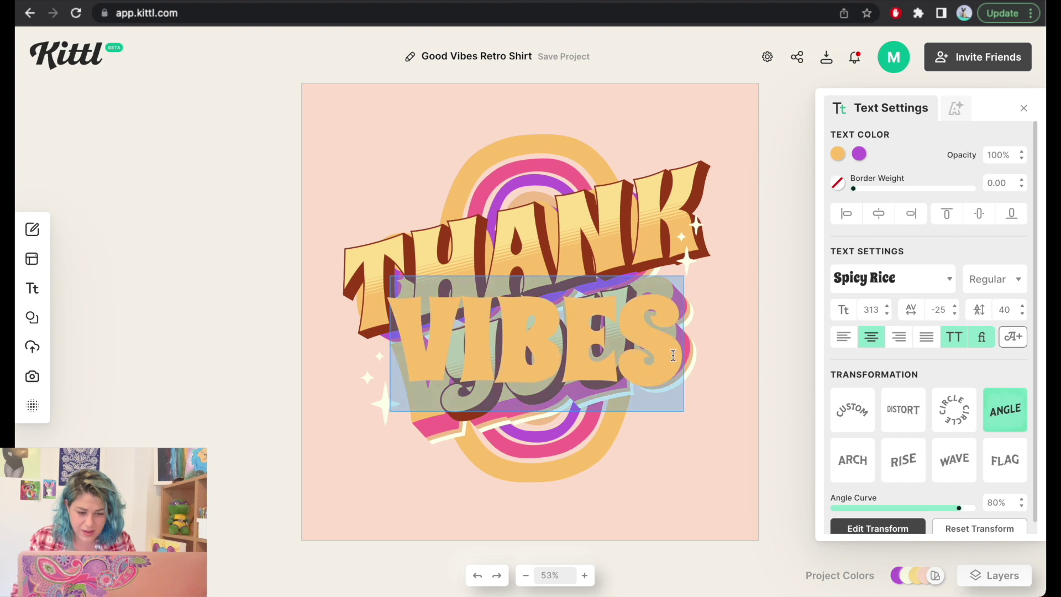
type("YOU")
left_click(766, 323)
left_click(725, 421)
Move the pink VIBES shadow layer off the lettering and delete the leftover pink and peach VIBES shadow layers
left_click(687, 439)
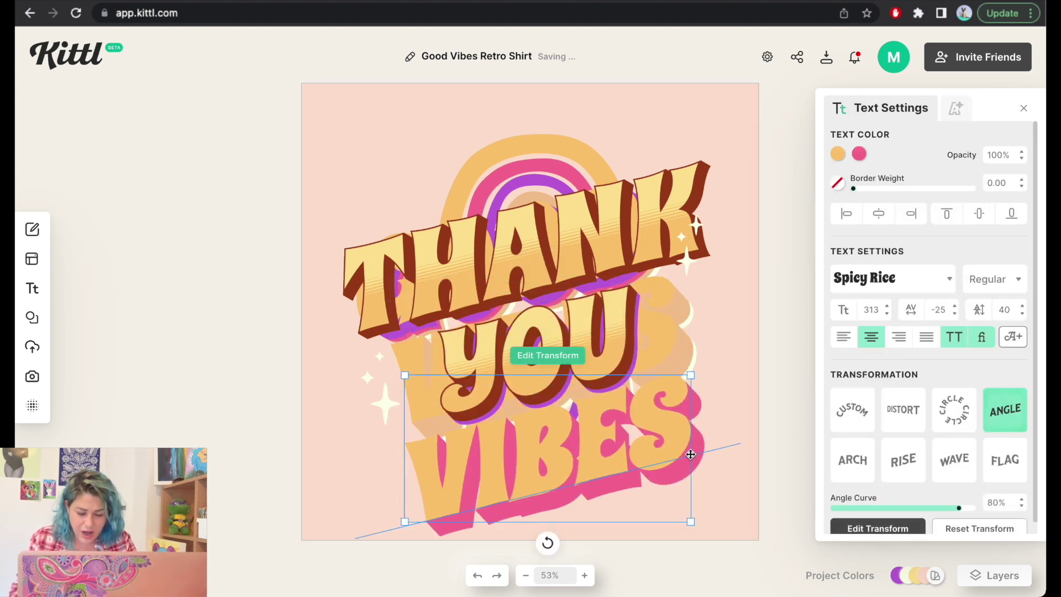
left_click(688, 412)
left_click(675, 381)
left_click(674, 429)
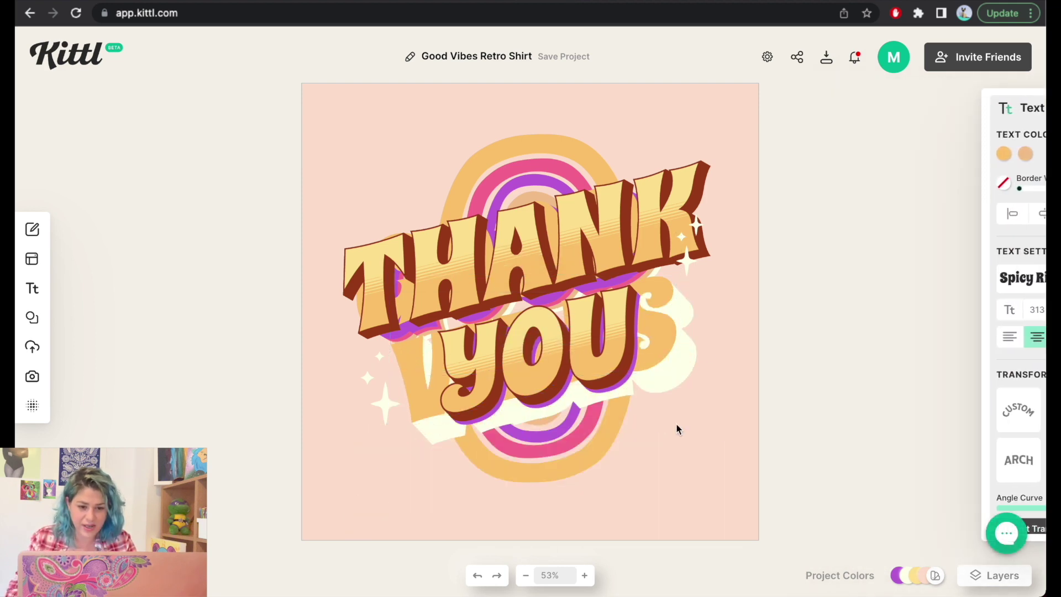
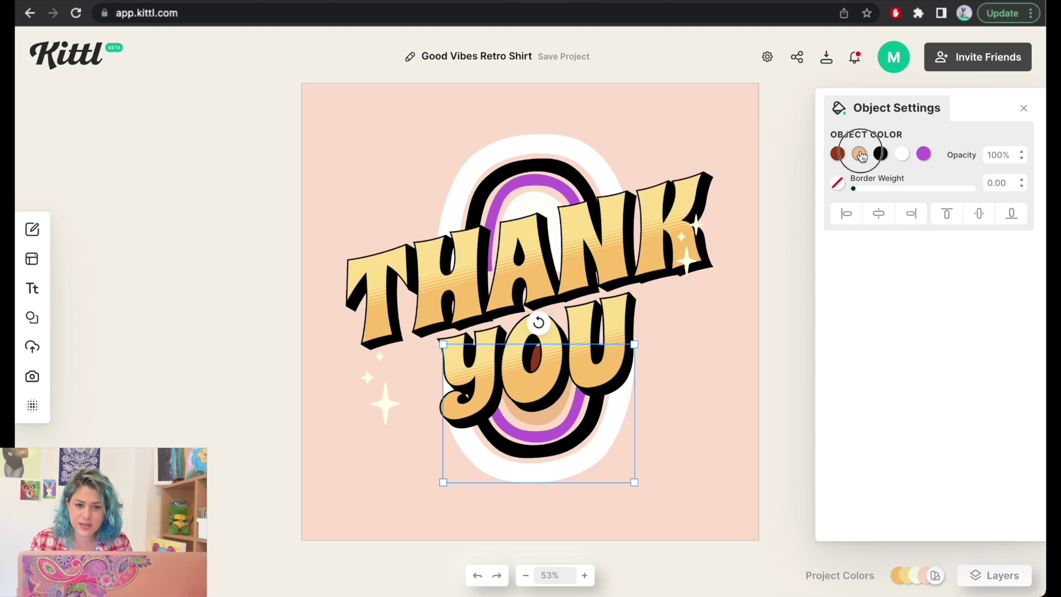
Recolour the peach band of the lower arch behind YOU to black (000000)
left_click_drag(802, 260, 617, 341)
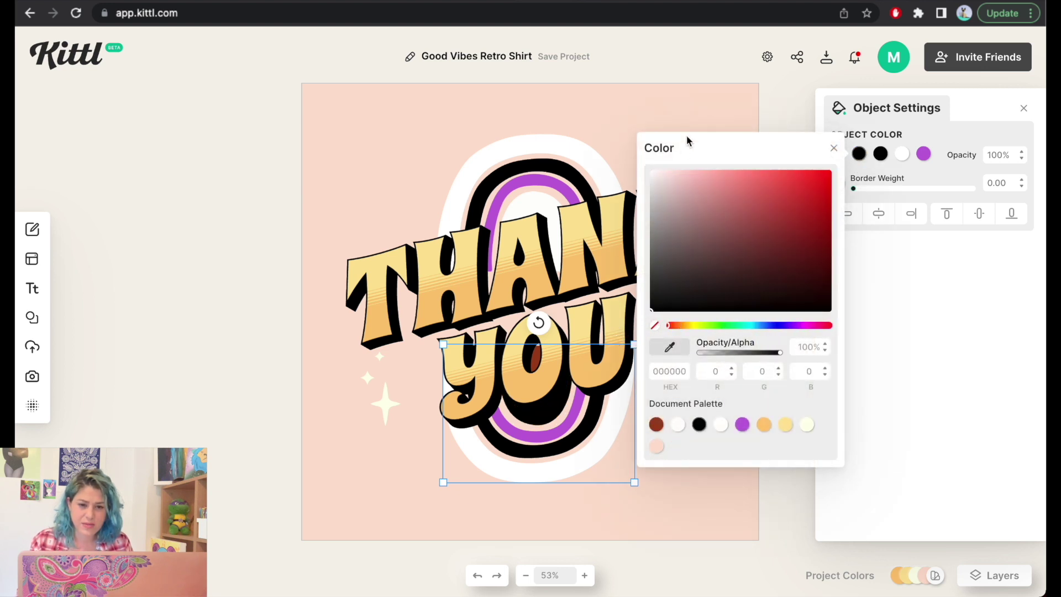
Recolour the brown area inside the lower arch to white and the matching inner area of the upper arch to black
left_click(888, 170)
left_click(838, 155)
left_click_drag(696, 204, 617, 149)
left_click(652, 98)
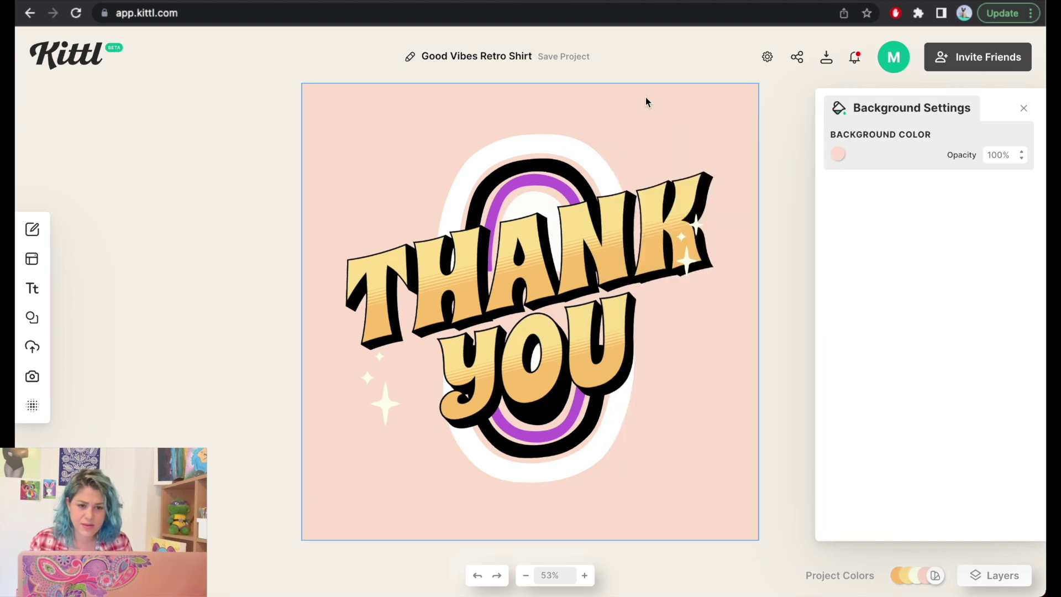
left_click(542, 173)
left_click(838, 154)
left_click_drag(741, 237, 620, 308)
left_click(669, 99)
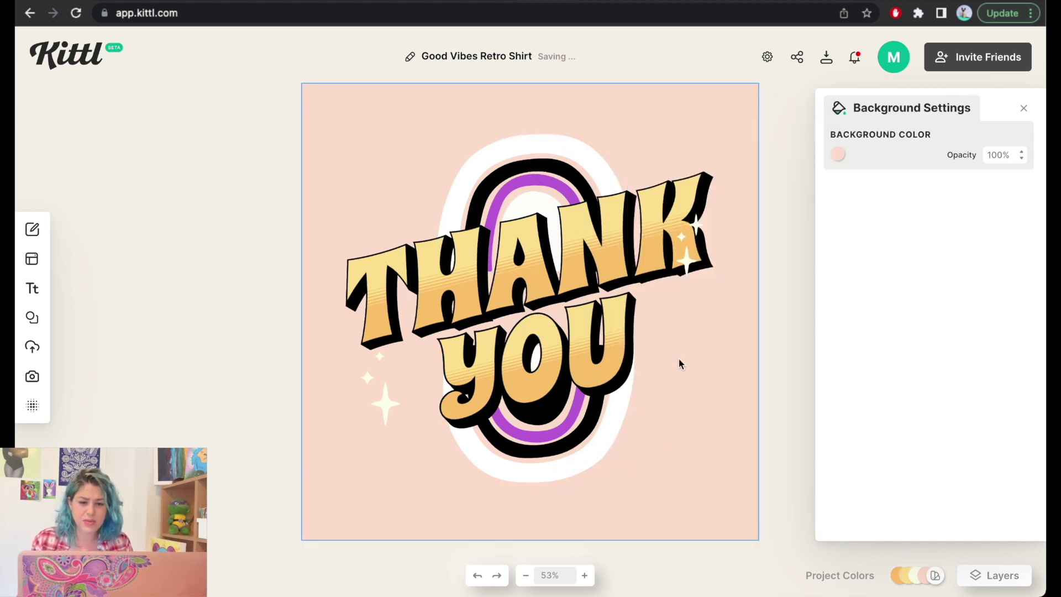
Set the background opacity to 0% and download the Thank You design as a 5000 px PNG with Remove Background enabled
left_click(724, 419)
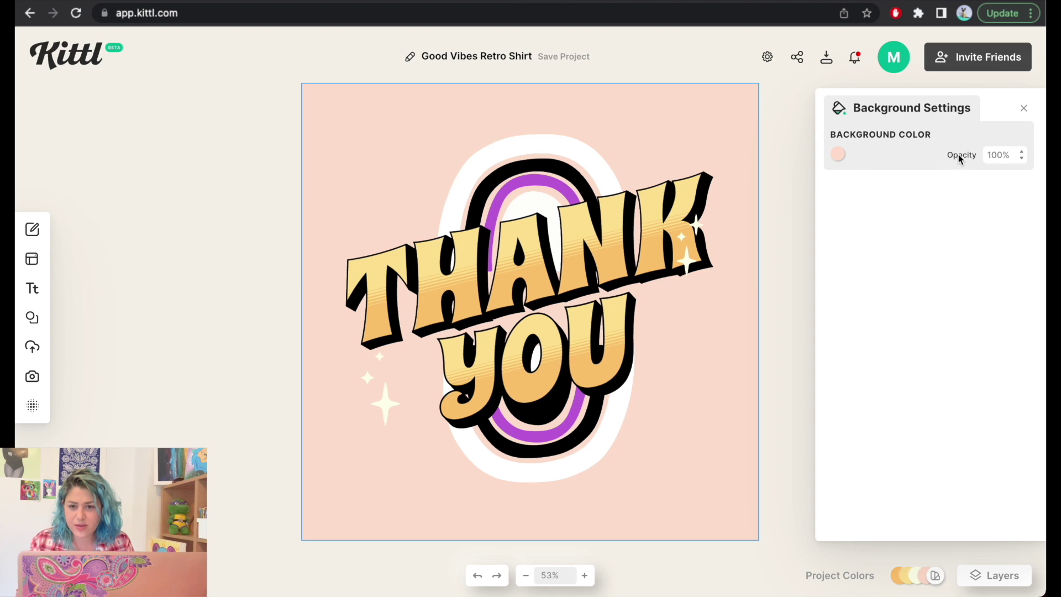
left_click(972, 207)
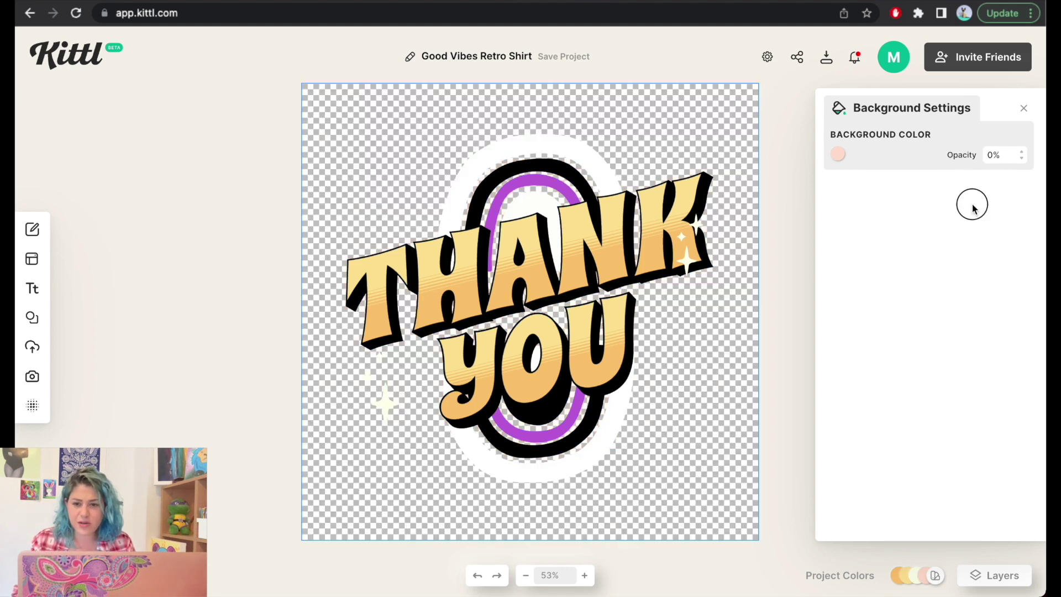
left_click(826, 57)
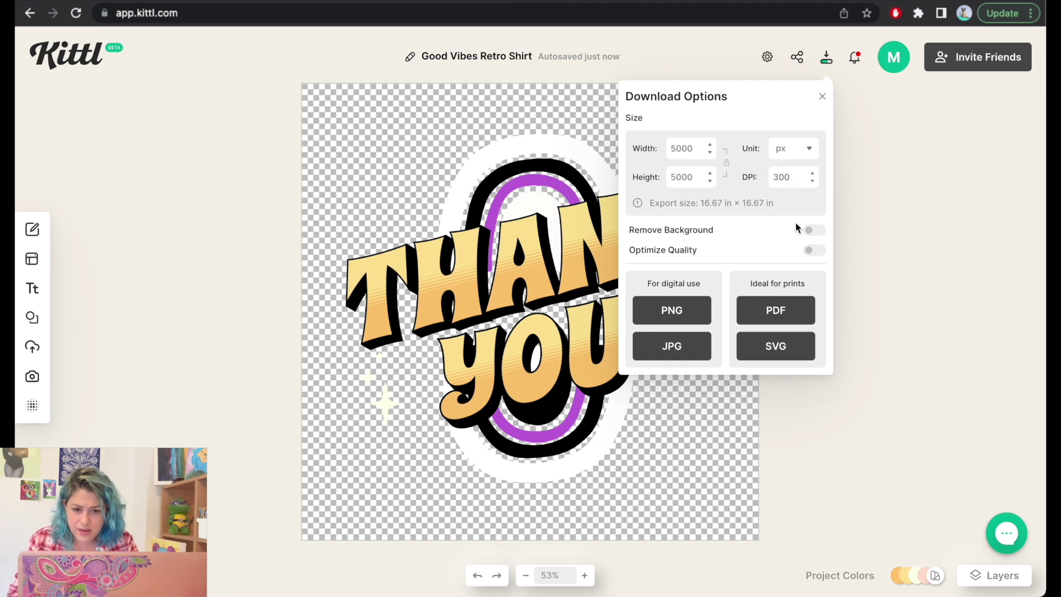
left_click(813, 231)
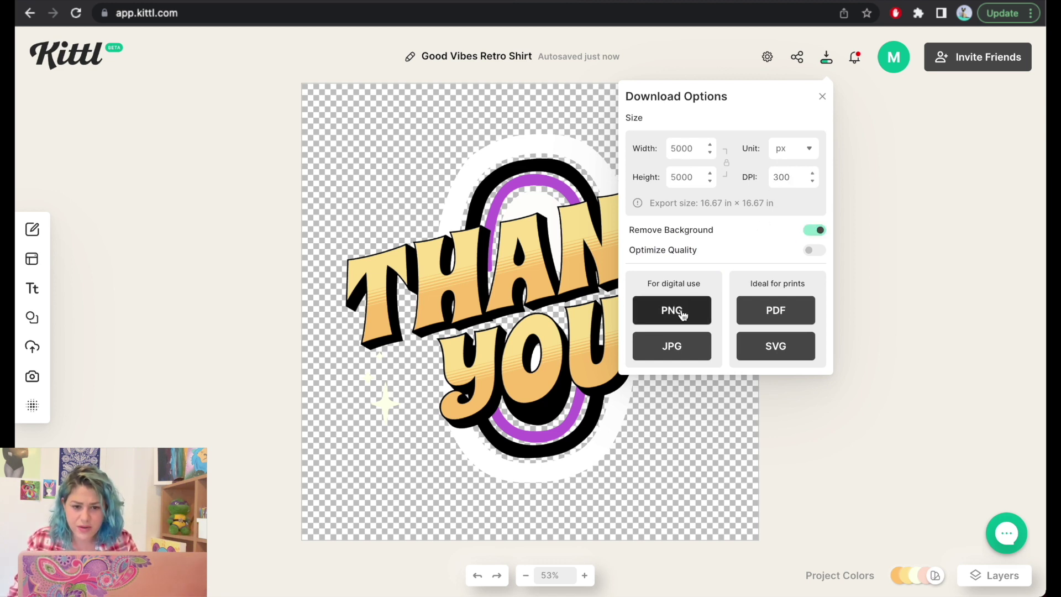
left_click(695, 320)
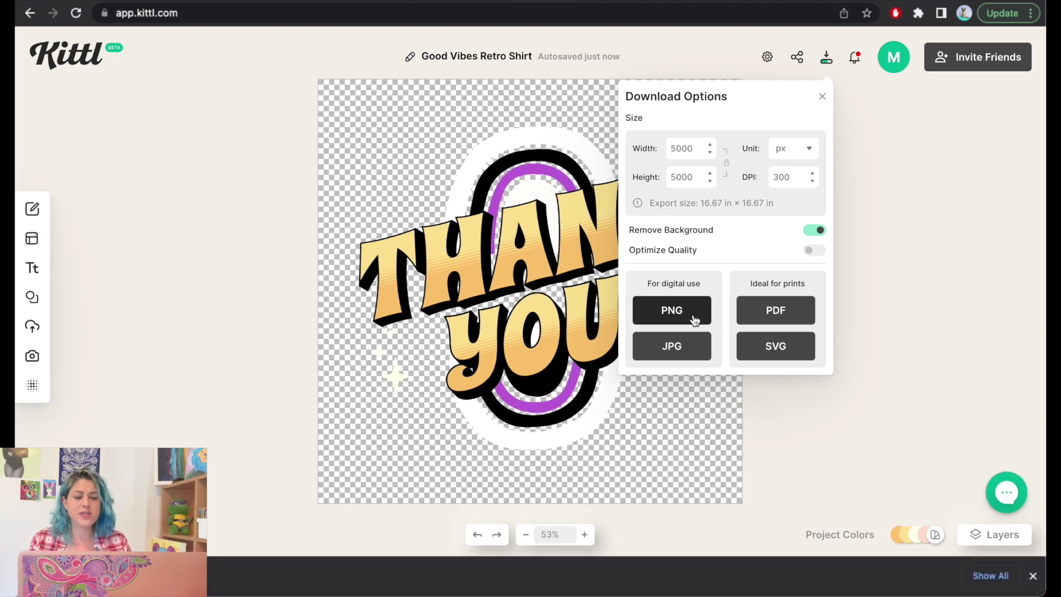
left_click(892, 157)
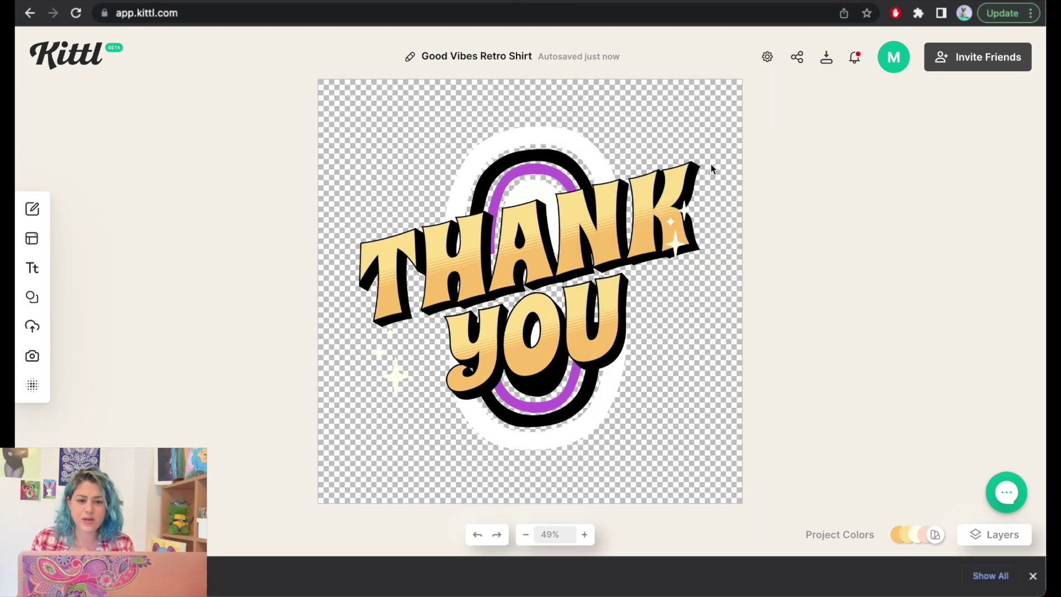
Change the text of the THANK lettering to "happy"
left_click(544, 242)
double_click(545, 242)
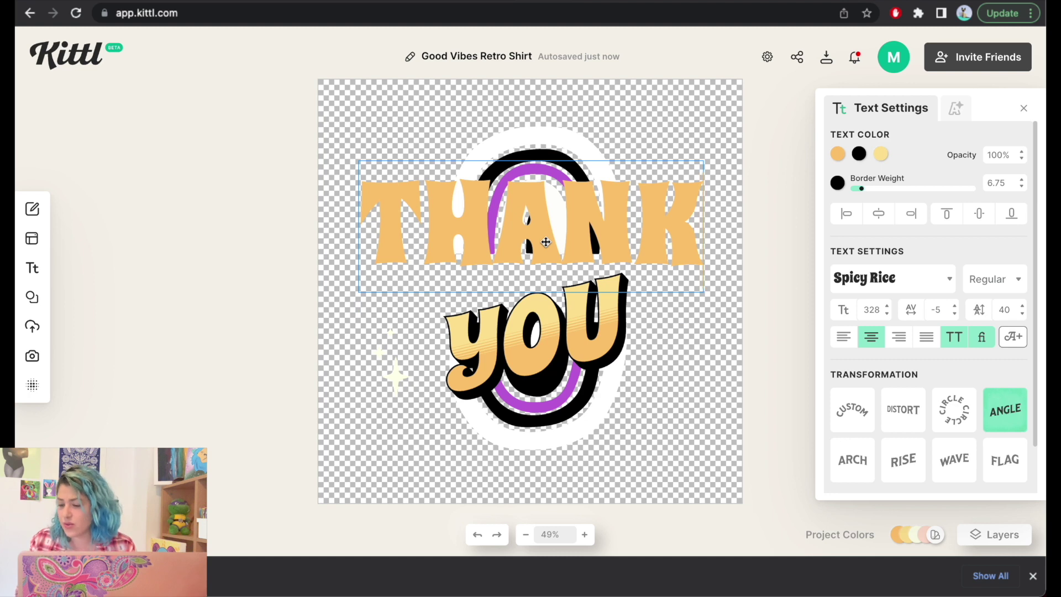
key("ctrl+a")
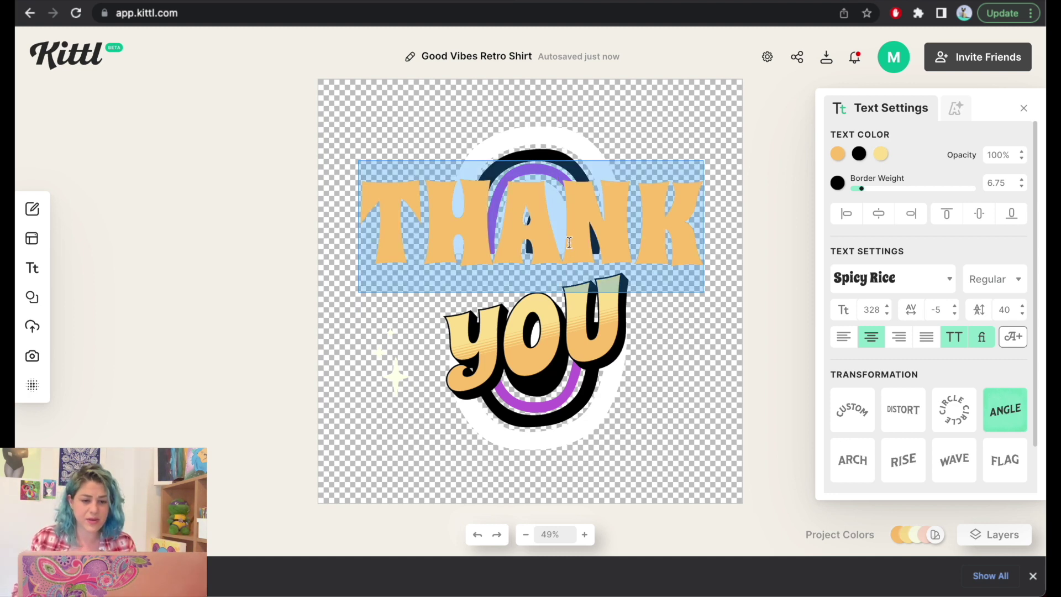
type("happy")
left_click(664, 376)
Change the text of the YOU lettering to "Bday"
left_click(547, 343)
double_click(575, 343)
key("ctrl+a")
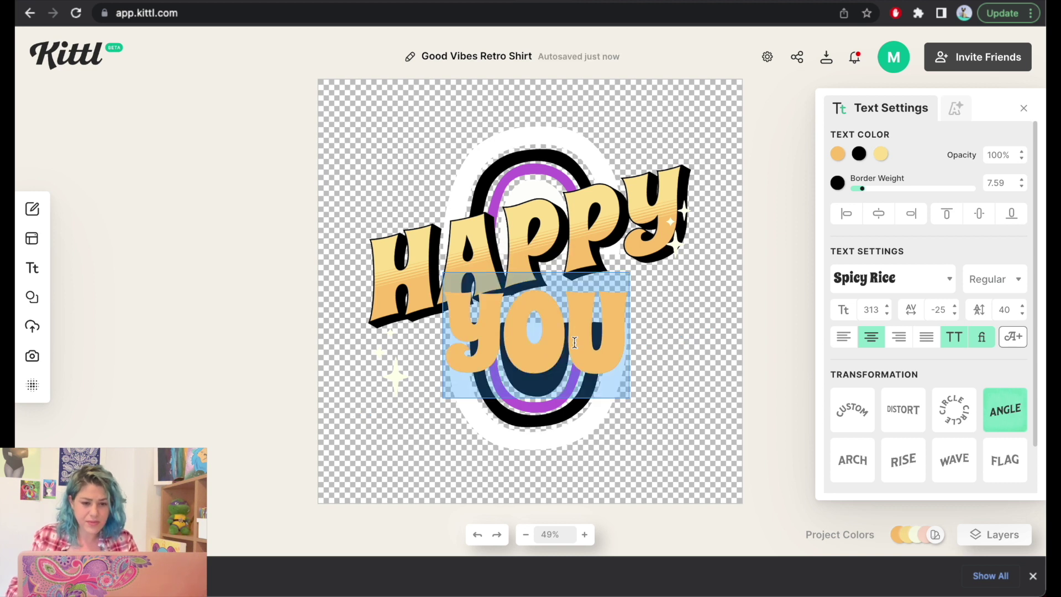
type("bday")
key("BackSpace")
key("BackSpace")
key("BackSpace")
key("BackSpace")
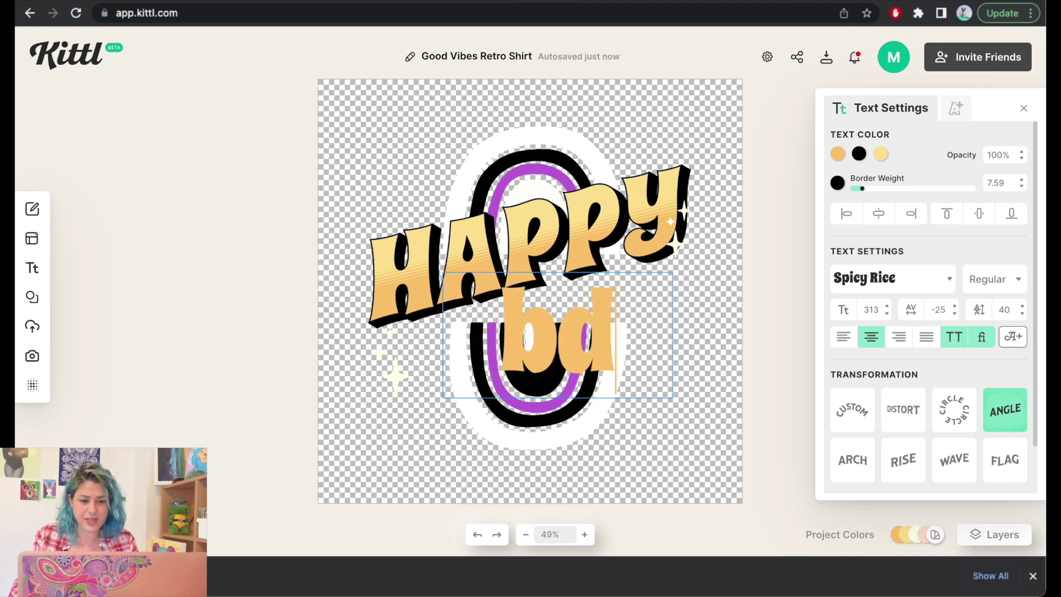
type("Bday")
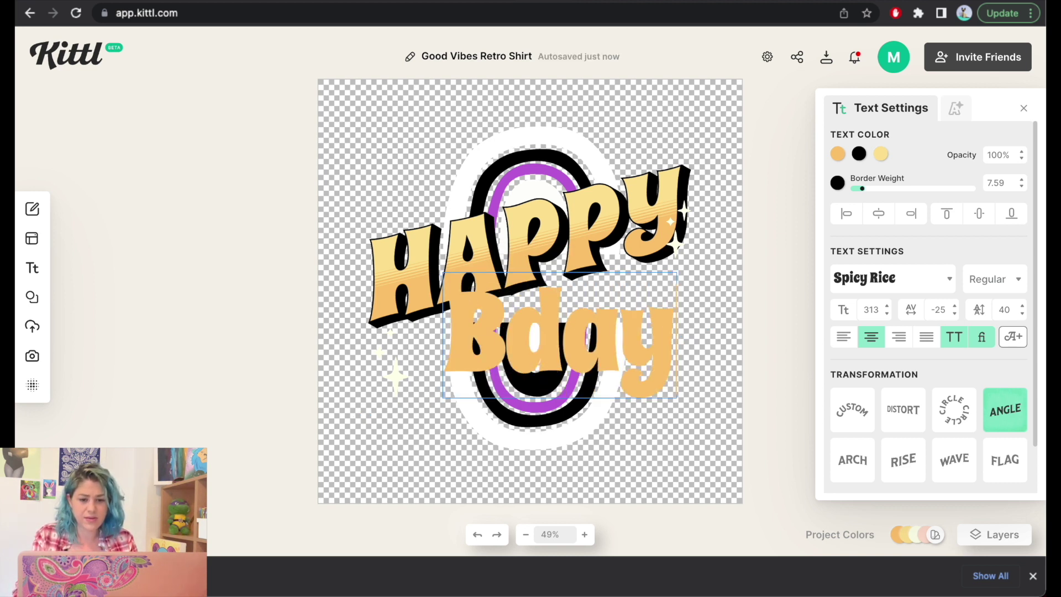
key("Escape")
left_click(716, 424)
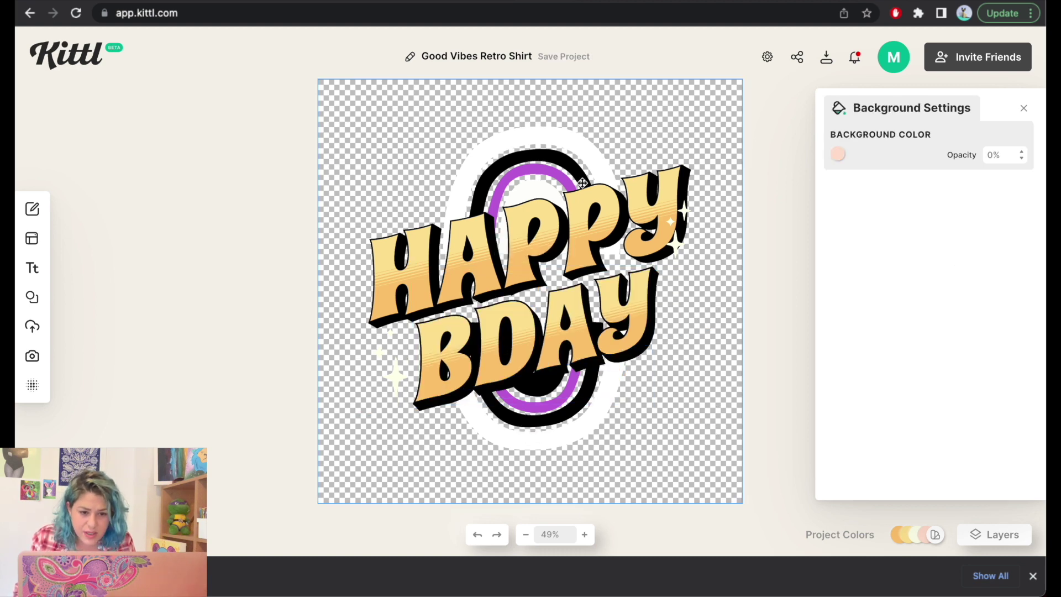
Recolour the HAPPY lettering with a violet fill (7d74ff) and a light blue decoration (98e9ff)
left_click(567, 198)
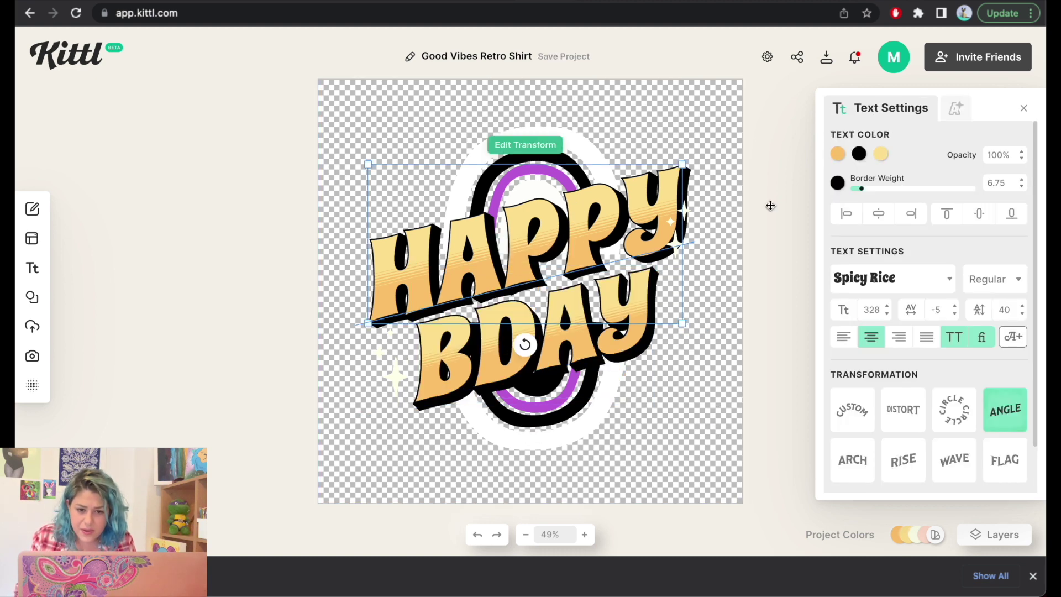
left_click(860, 155)
left_click(912, 142)
left_click(861, 155)
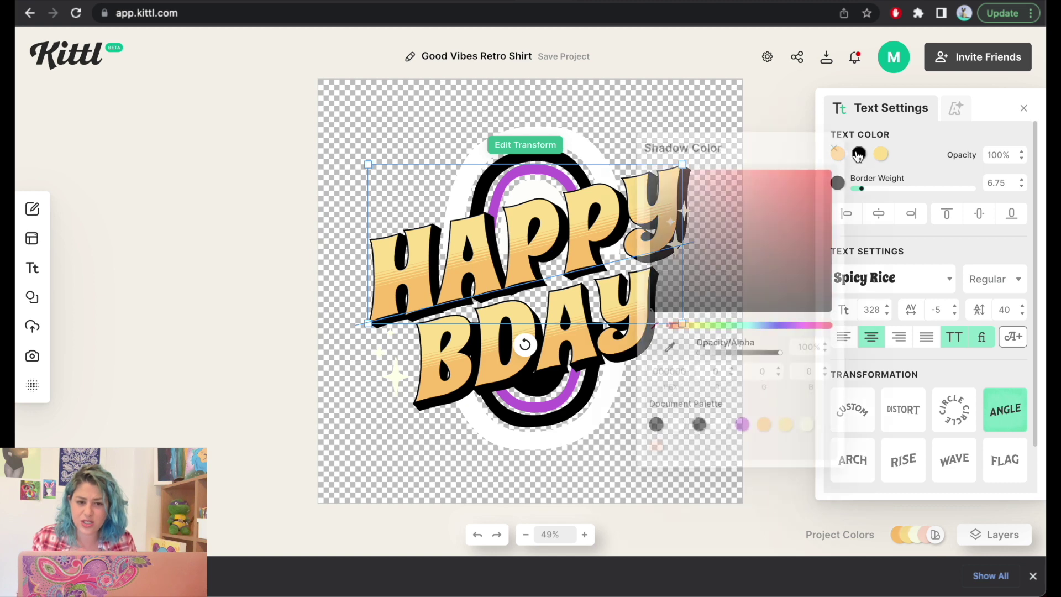
left_click(904, 153)
left_click(839, 156)
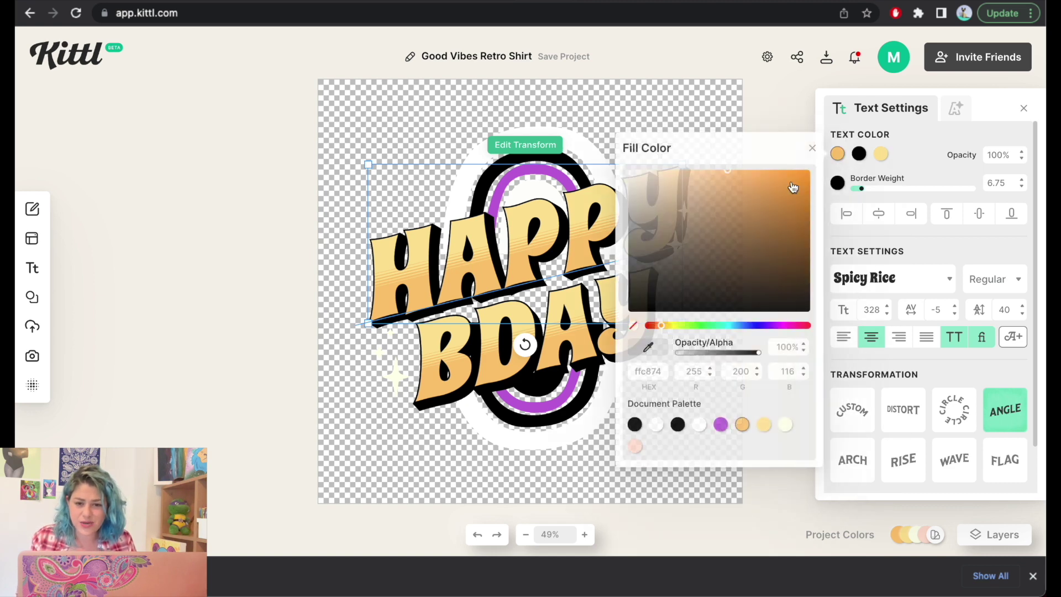
left_click(757, 325)
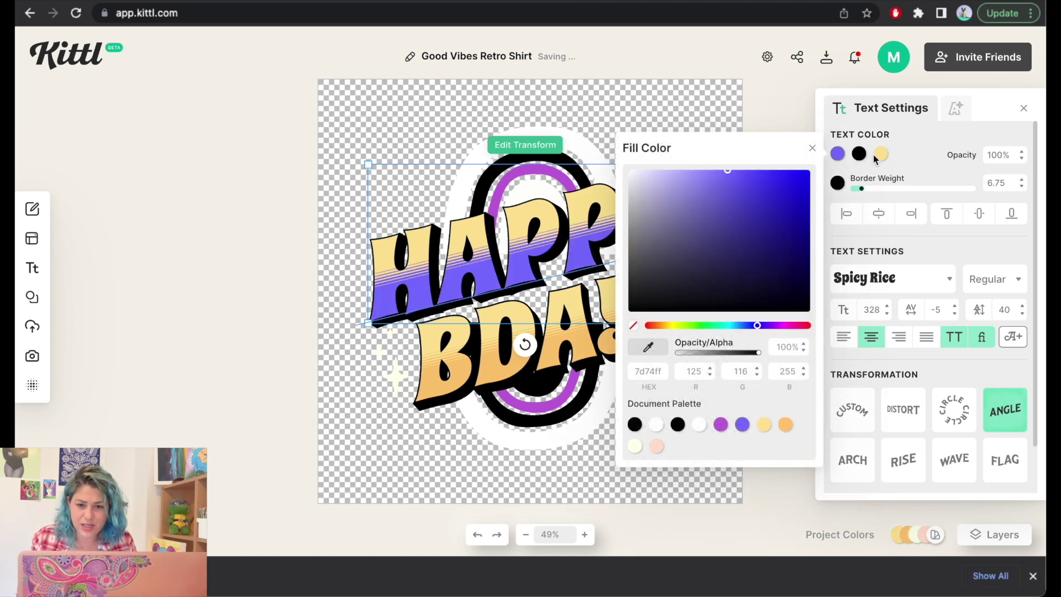
left_click(881, 154)
left_click(778, 326)
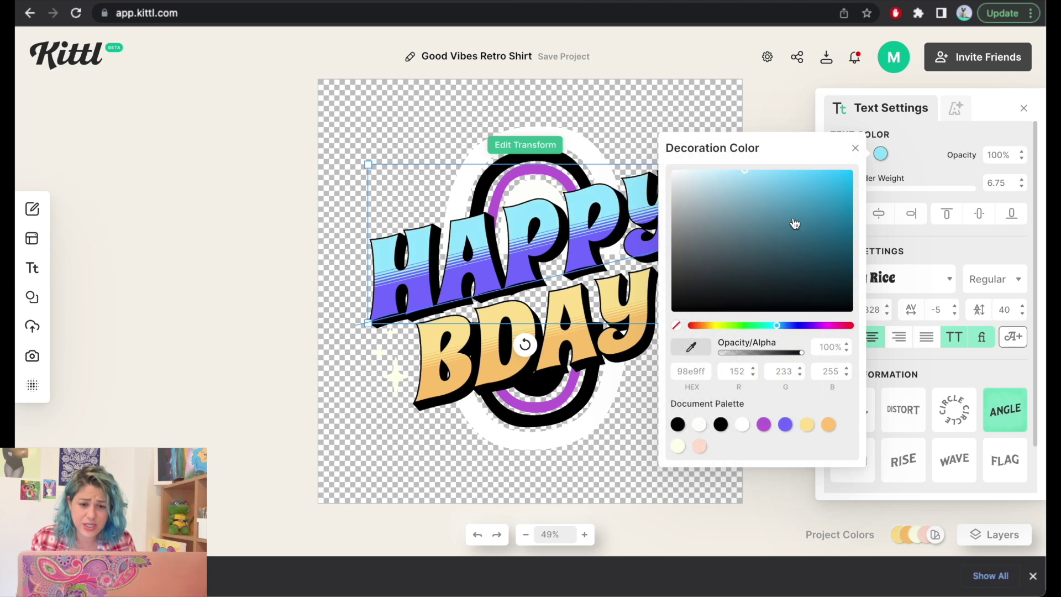
Recolour the BDAY lettering with the palette's light blue as fill and violet (7d74ff) as decoration
left_click(644, 308)
left_click(629, 353)
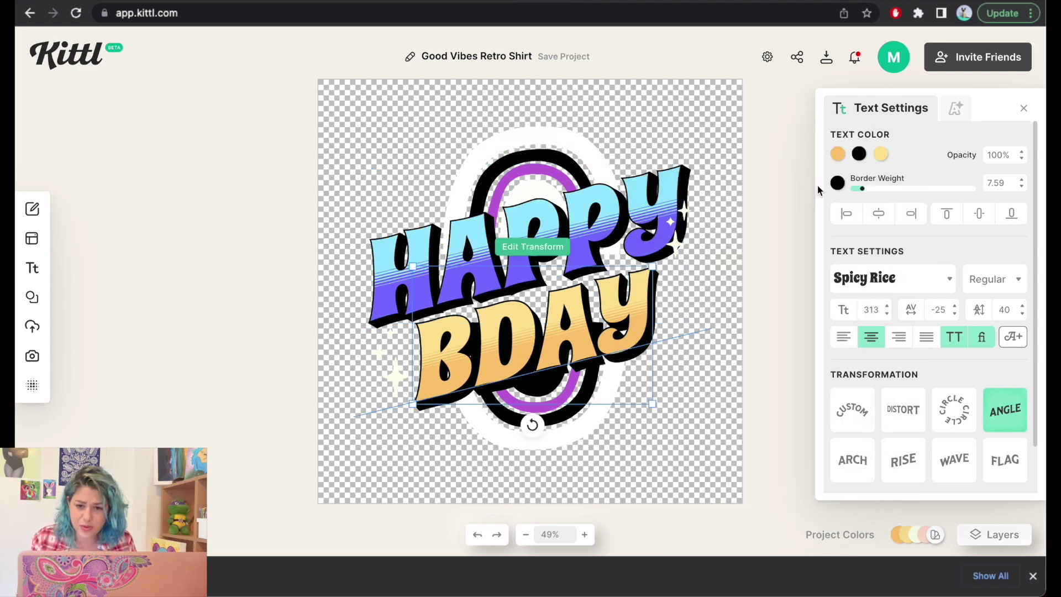
left_click(839, 155)
left_click(721, 425)
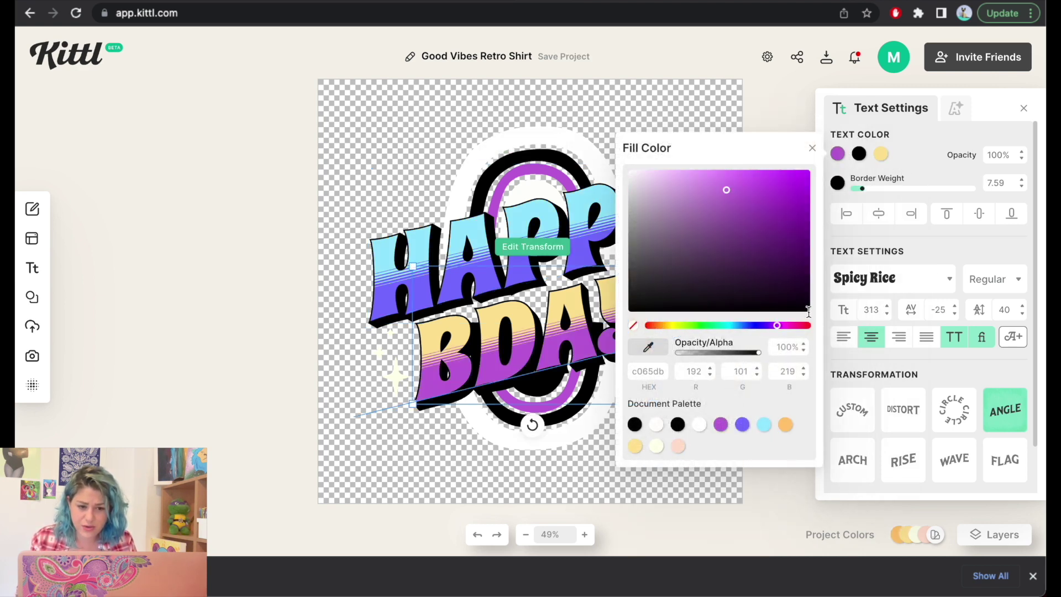
left_click(743, 426)
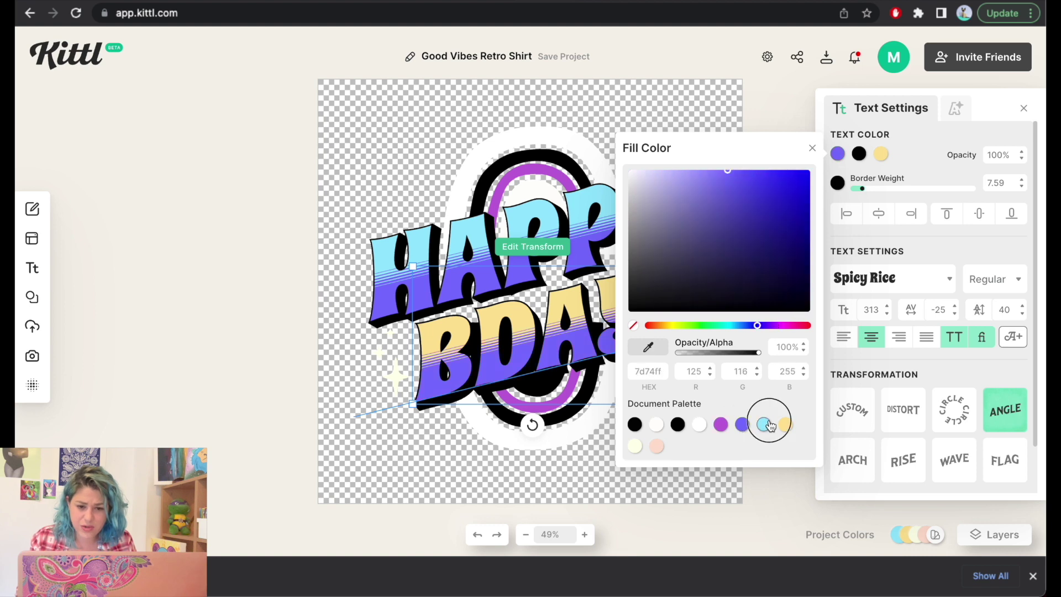
left_click(768, 424)
left_click(881, 154)
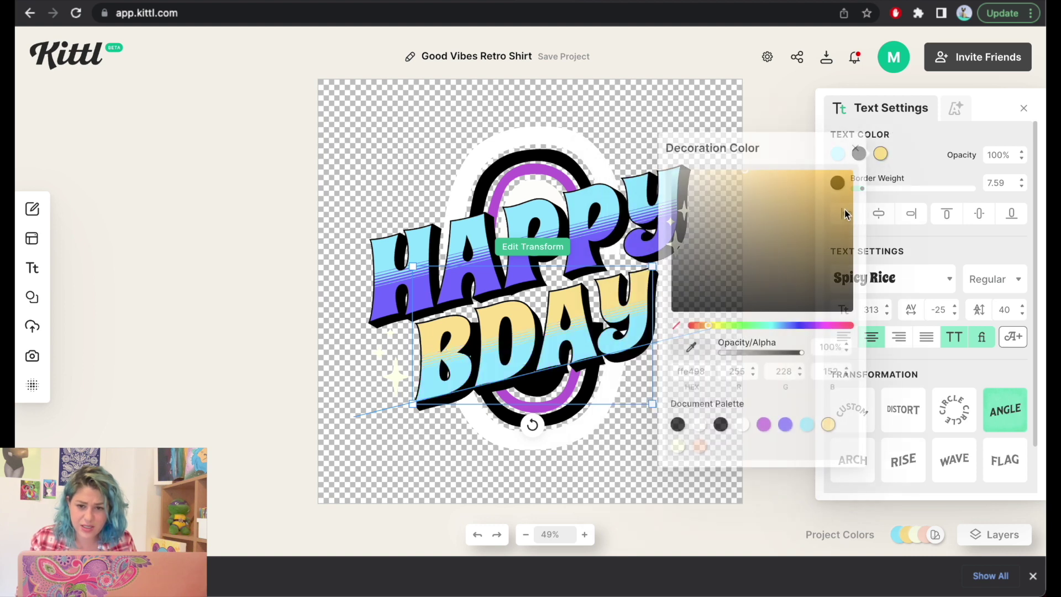
left_click(785, 424)
Recolour the purple band of the lower arch to the palette's light blue (98e9ff)
left_click(589, 413)
left_click(923, 154)
left_click(850, 424)
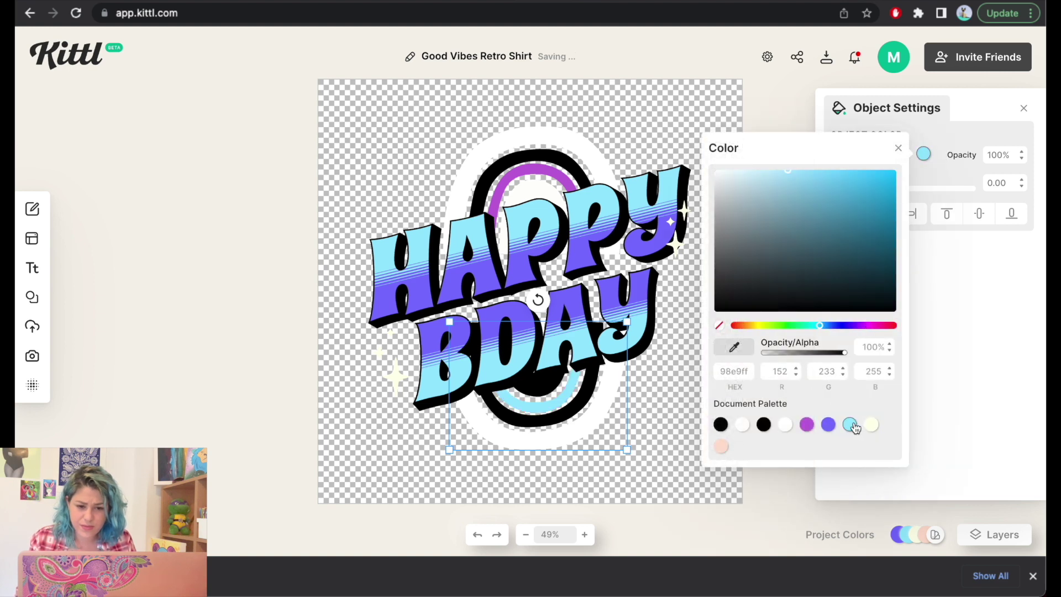
Recolour the inner bands of the upper and lower arches to the palette's violet (7d74ff)
left_click(551, 171)
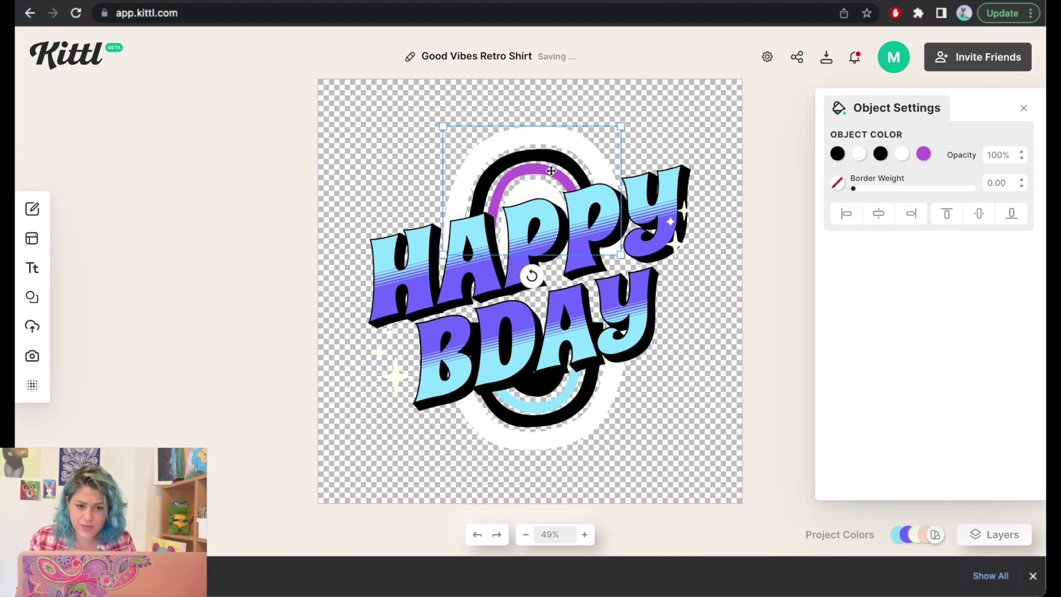
left_click(924, 155)
left_click(849, 425)
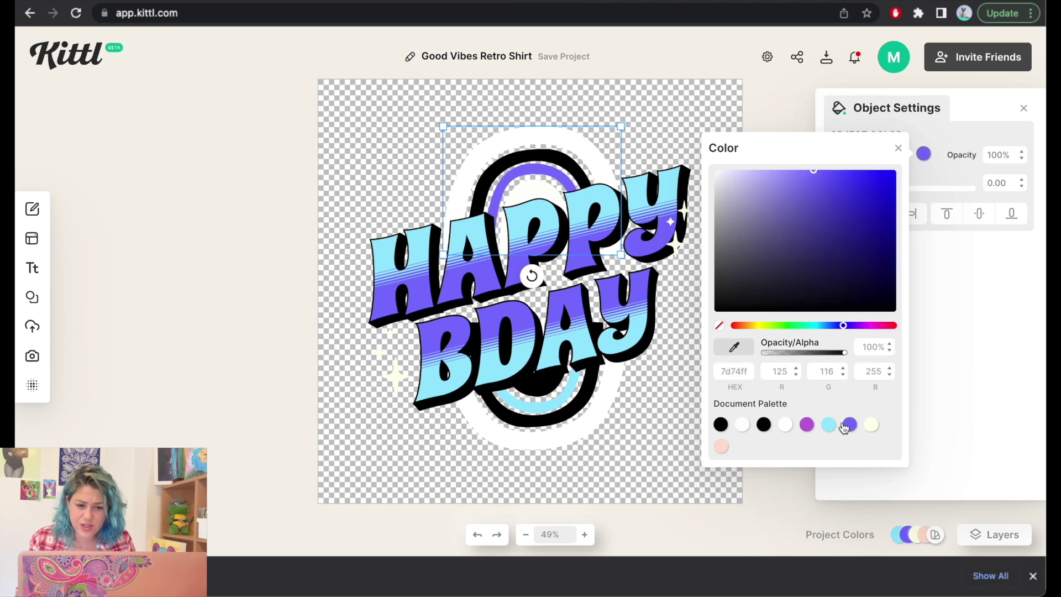
left_click(581, 410)
left_click(924, 155)
left_click(806, 424)
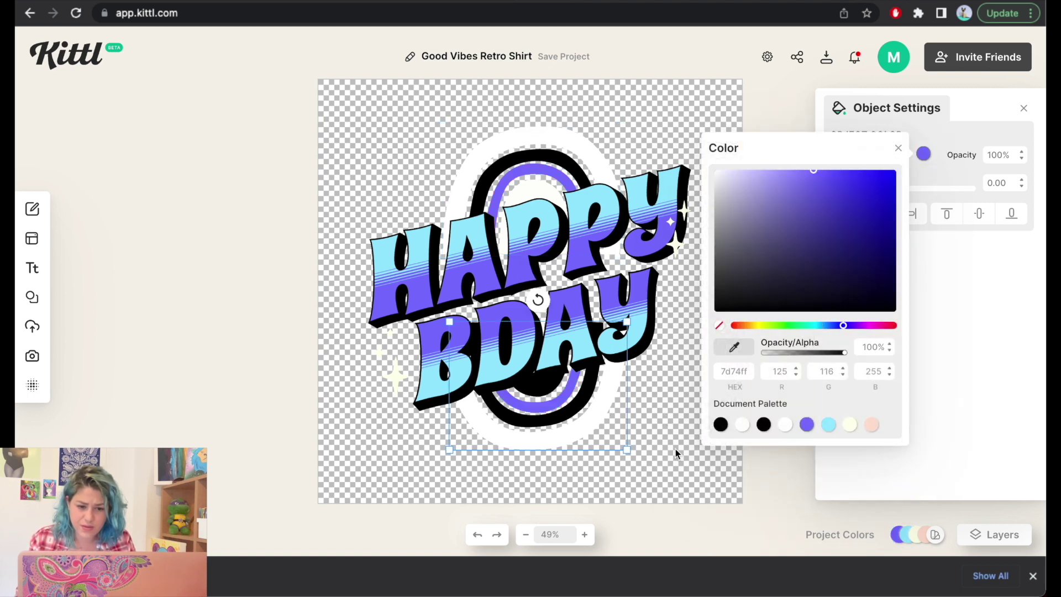
left_click(676, 452)
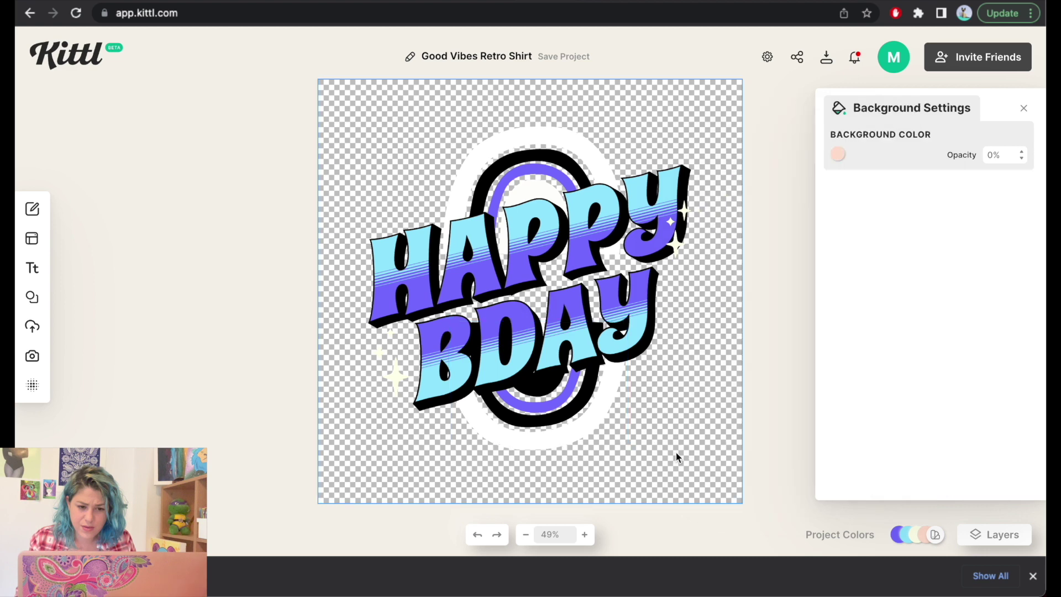
Download the Happy Bday design as a PNG with the background removed
left_click(828, 58)
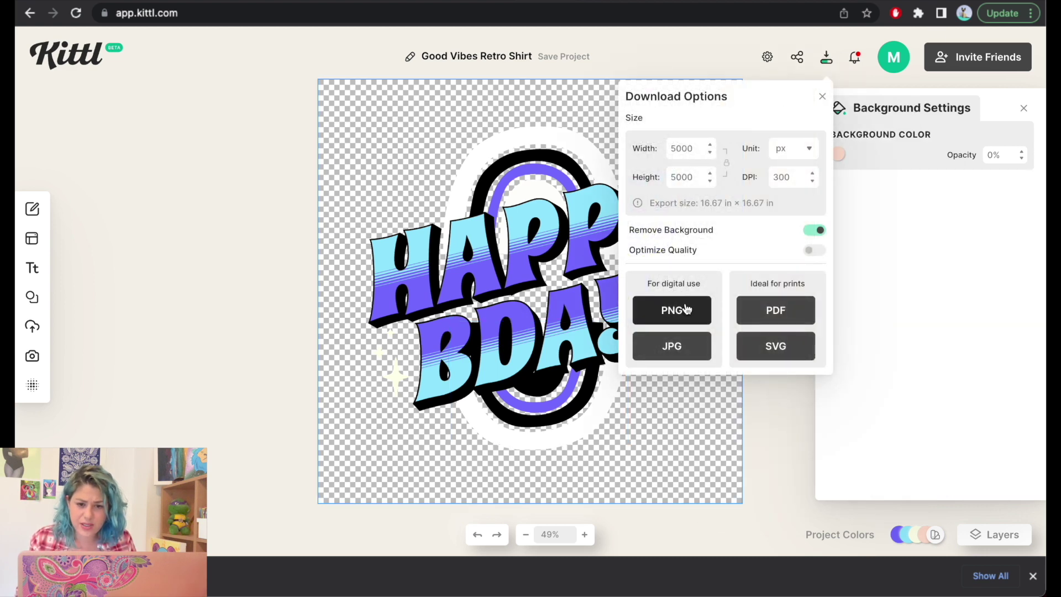
left_click(671, 314)
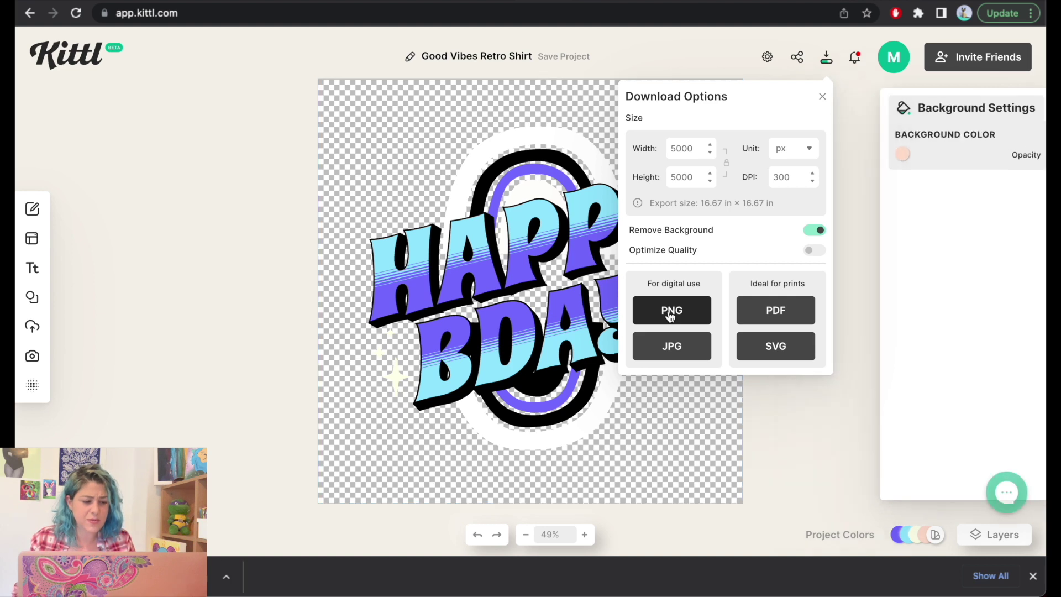
left_click(545, 172)
Change the text of the HAPPY lettering to "with"
left_click(547, 247)
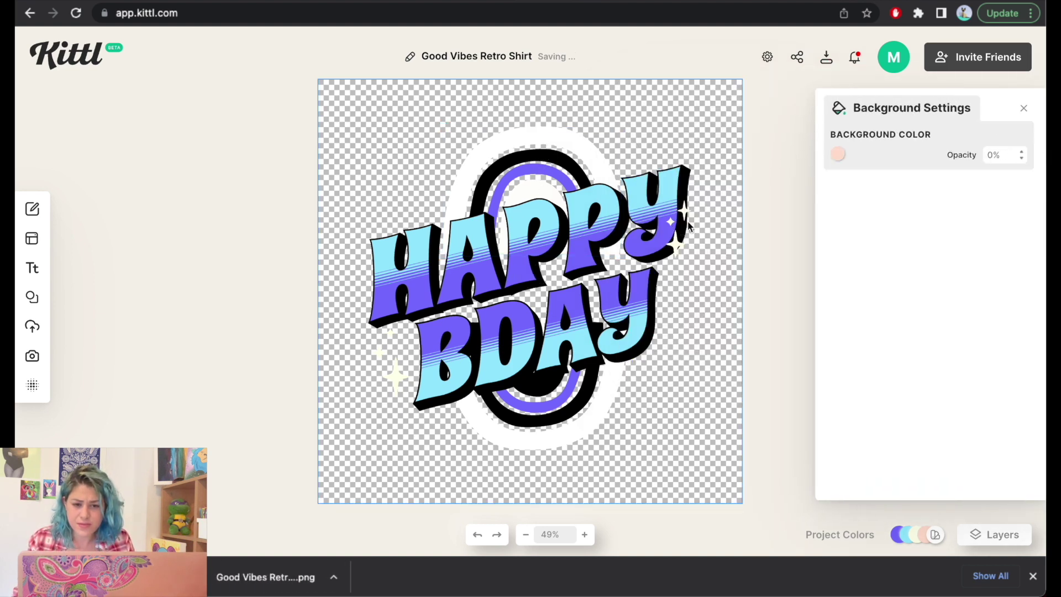
left_click(547, 247)
double_click(547, 247)
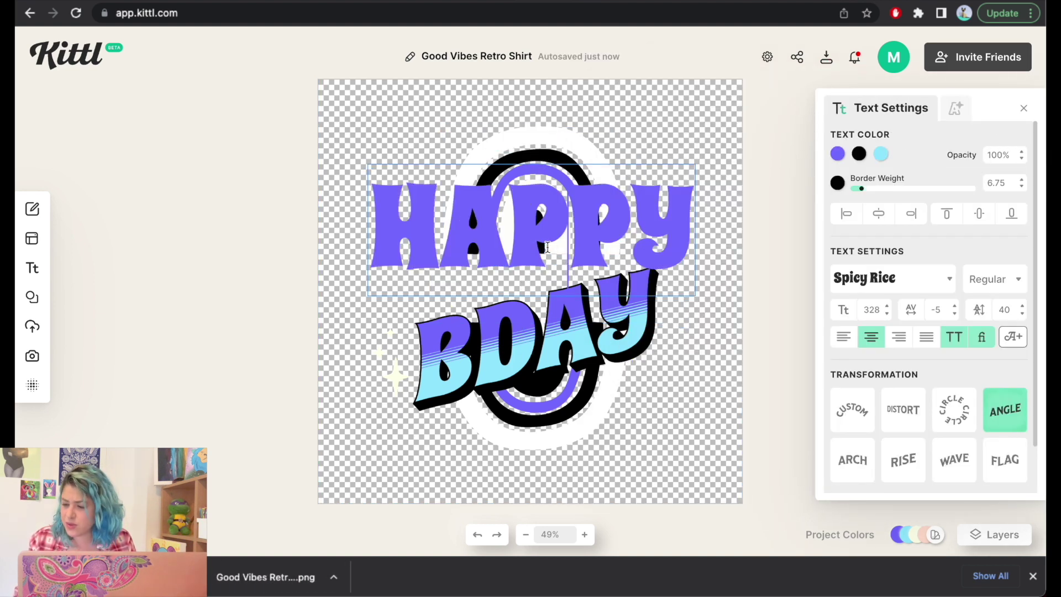
double_click(529, 239)
type("with")
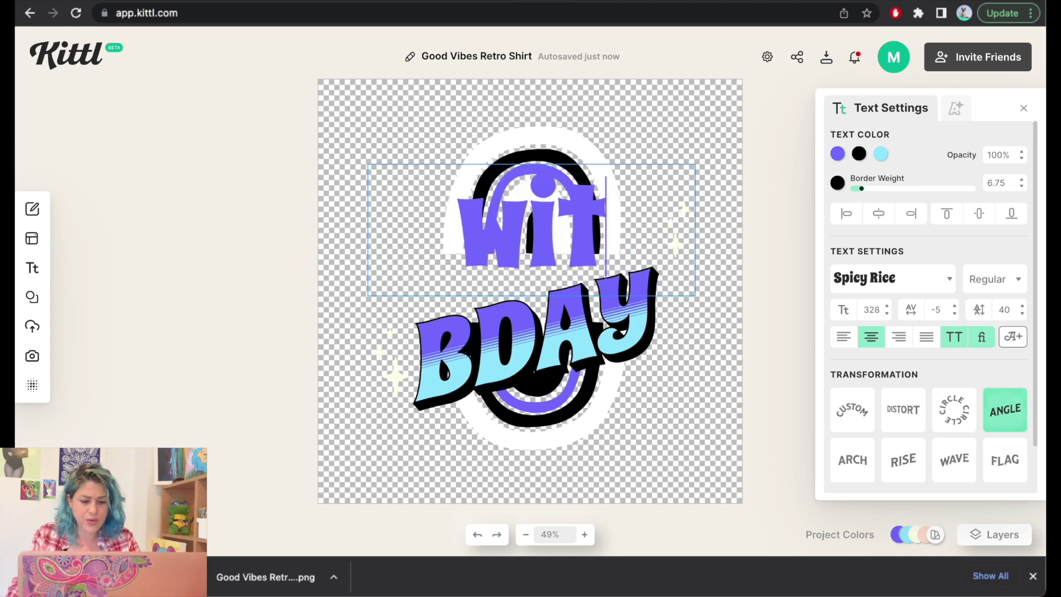
left_click(651, 408)
Change the text of the BDAY lettering to "love"
double_click(590, 352)
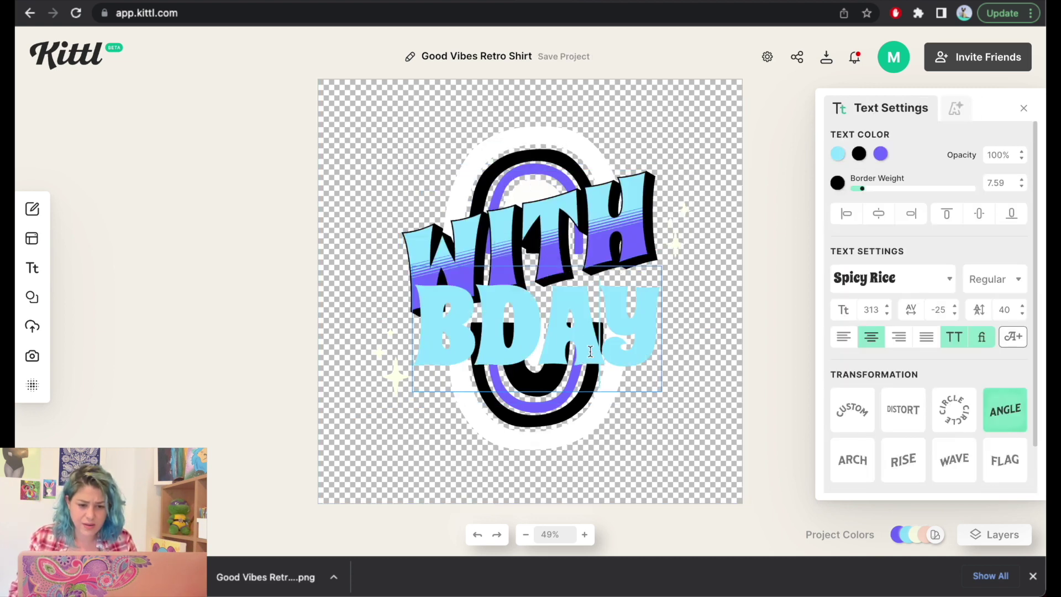
type("love")
key("Escape")
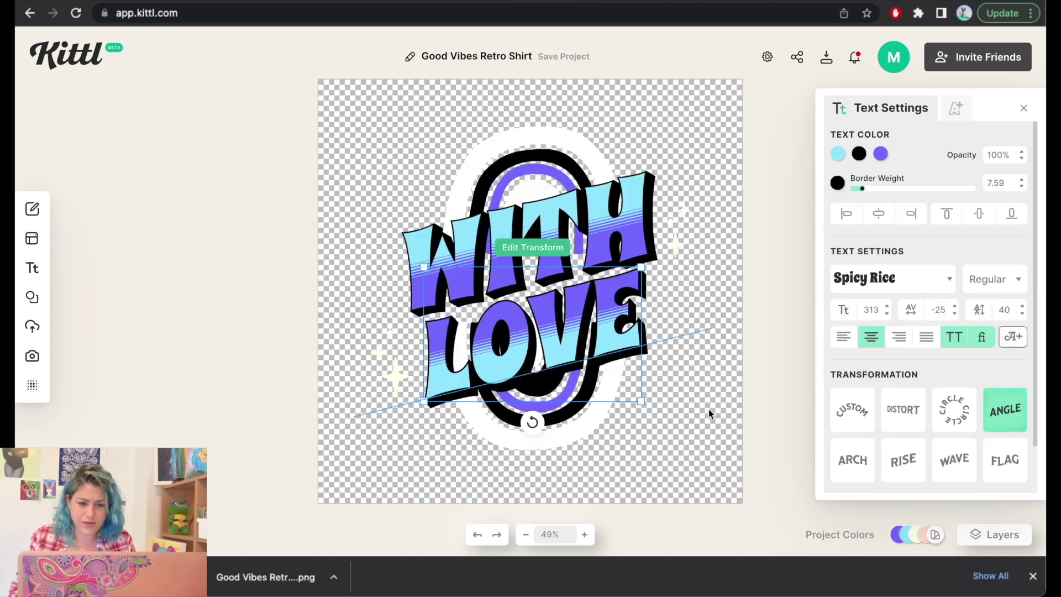
Delete the lower and upper arches behind the WITH LOVE lettering
left_click(576, 430)
left_click(569, 421)
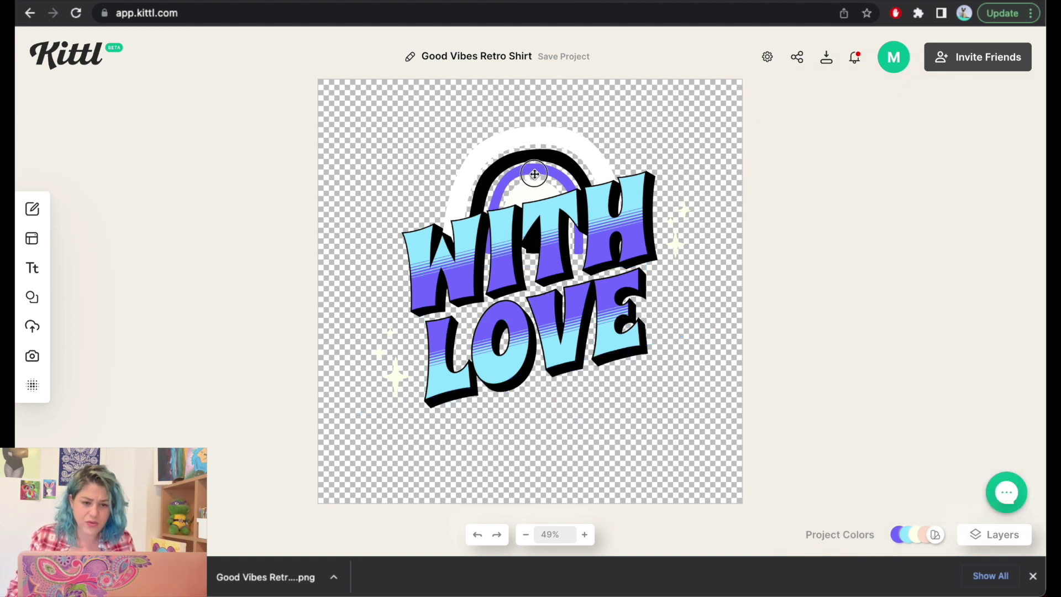
left_click(534, 174)
key("Delete")
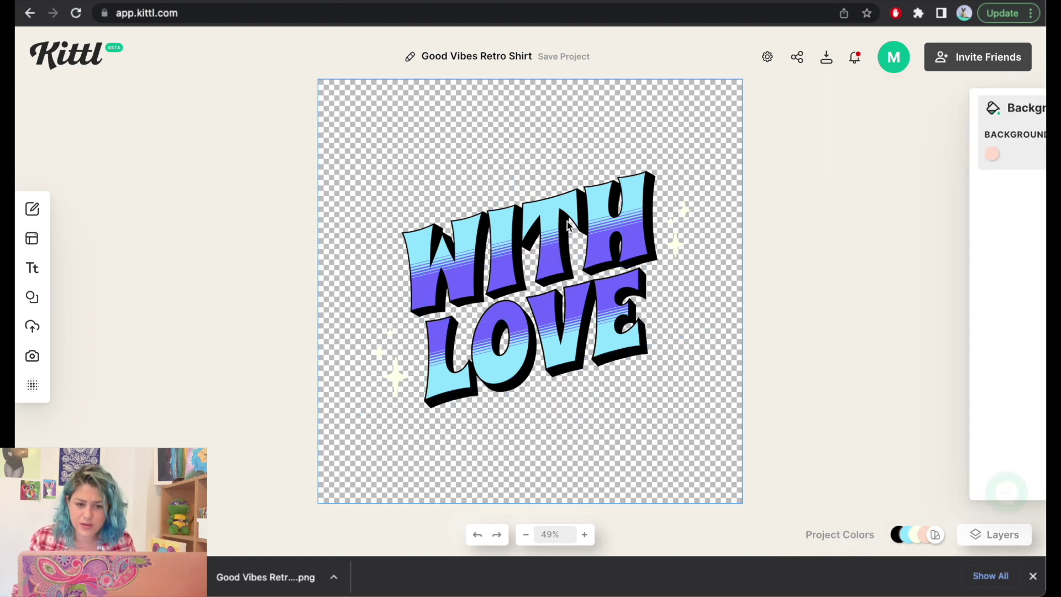
Recolour the WITH lettering with a pink fill (ff749b) and a red decoration colour (ff3f61)
left_click(576, 233)
left_click(837, 154)
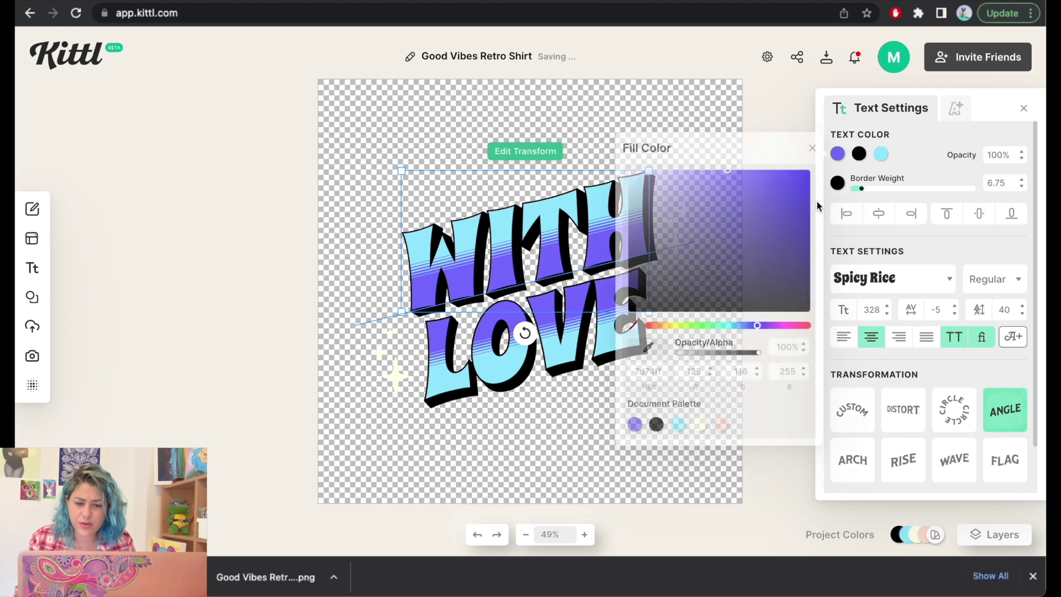
left_click_drag(768, 330, 781, 328)
left_click(803, 326)
left_click(881, 153)
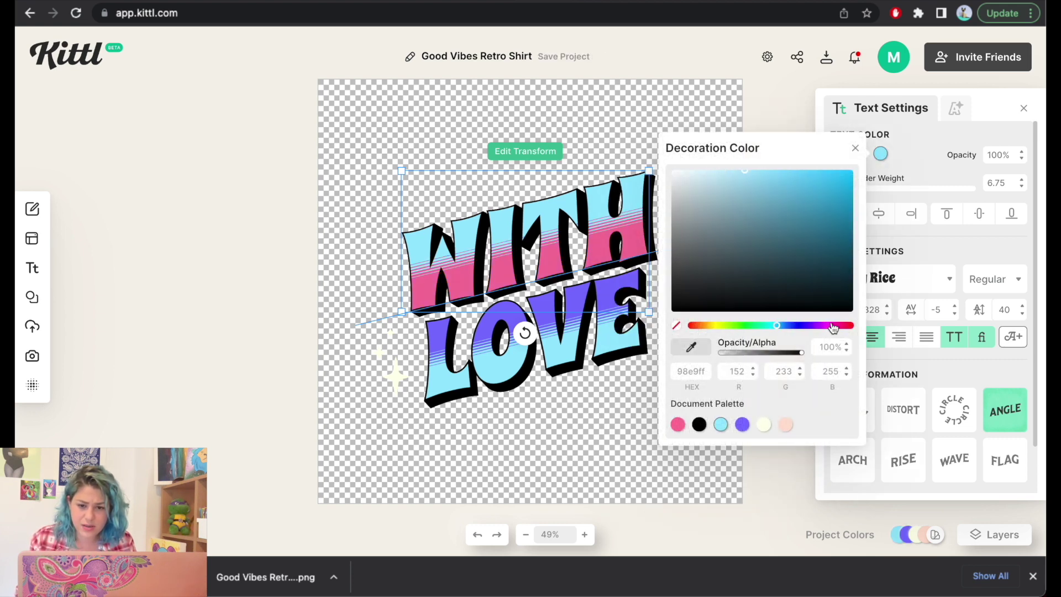
left_click(849, 326)
left_click_drag(842, 218, 809, 171)
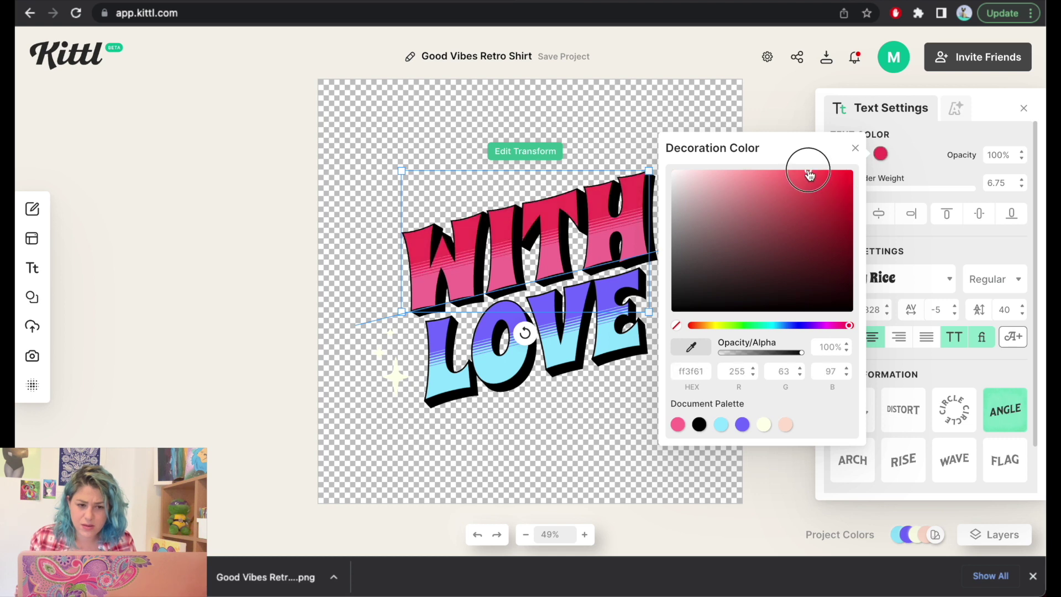
left_click(895, 138)
Recolour the LOVE lettering with the palette's red (ff3f61) as fill and pink (ff749b) as decoration colour
left_click(614, 334)
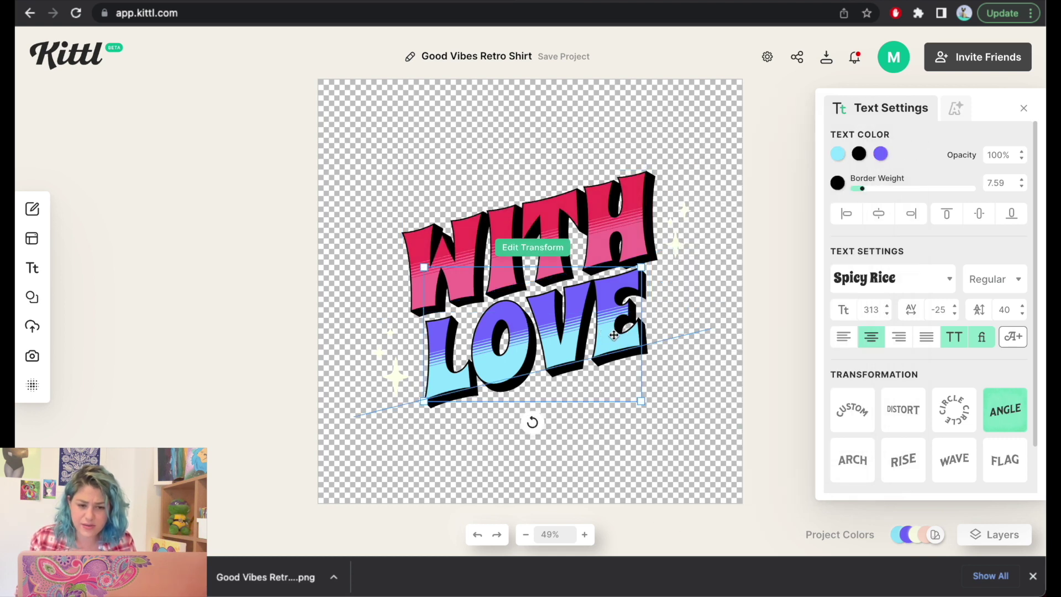
left_click(837, 155)
left_click(635, 425)
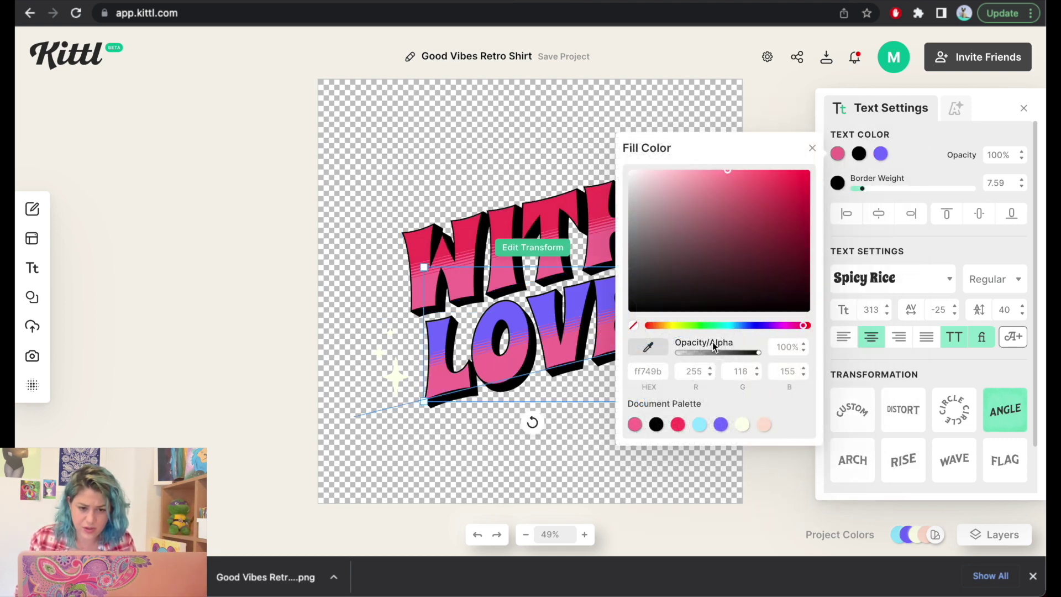
left_click(678, 425)
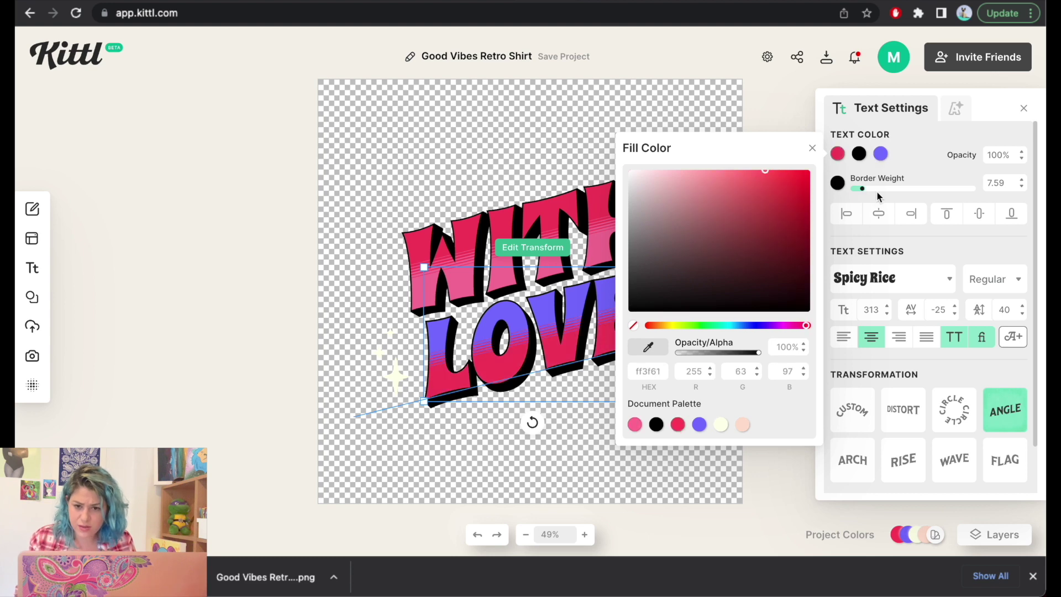
left_click(881, 155)
left_click(678, 425)
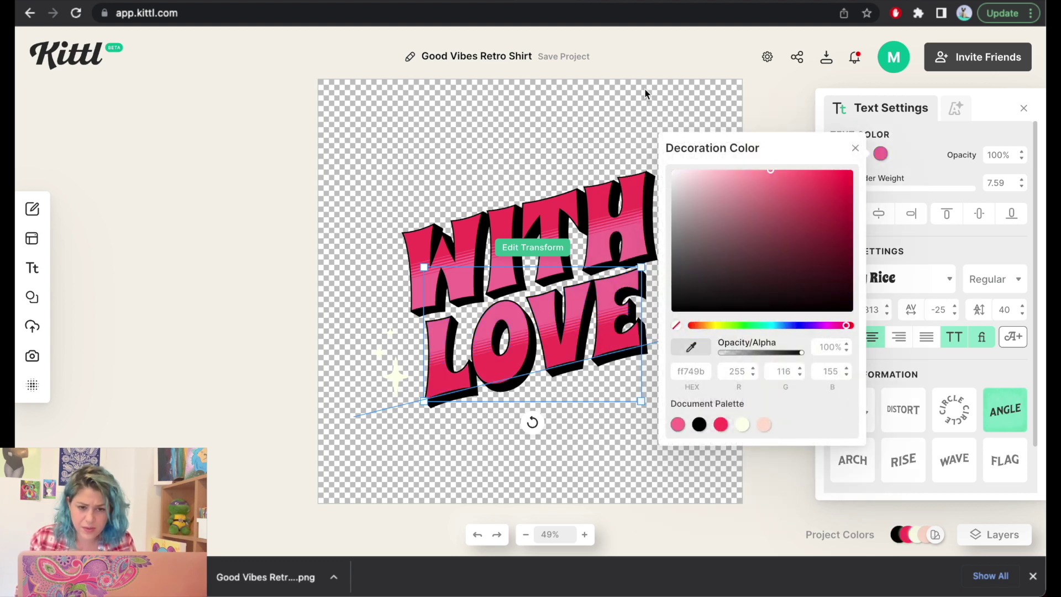
Download the With Love design as a PNG with the background removed
left_click(752, 71)
left_click(826, 58)
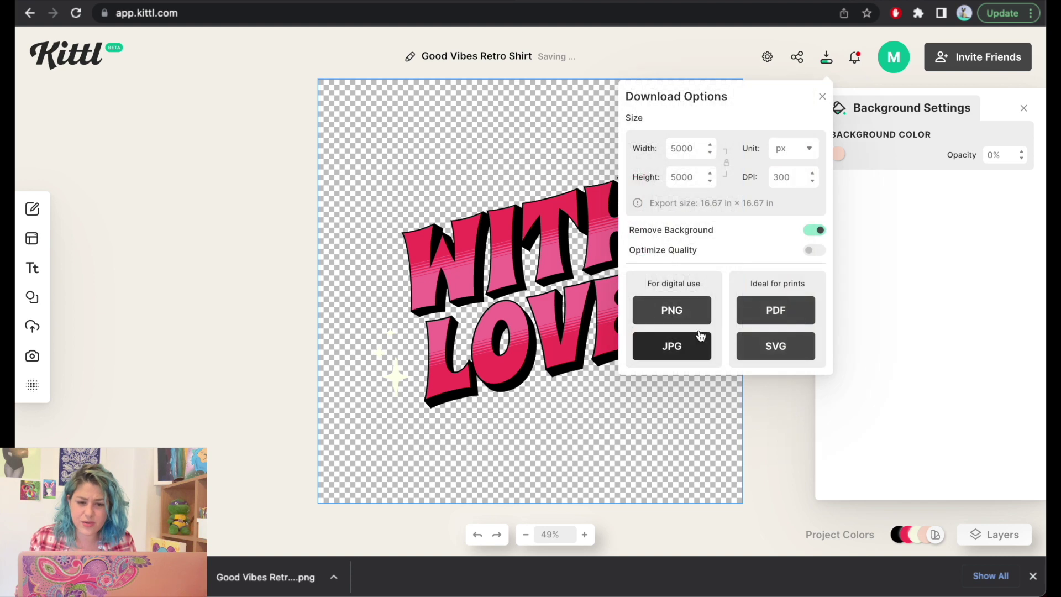
left_click(683, 318)
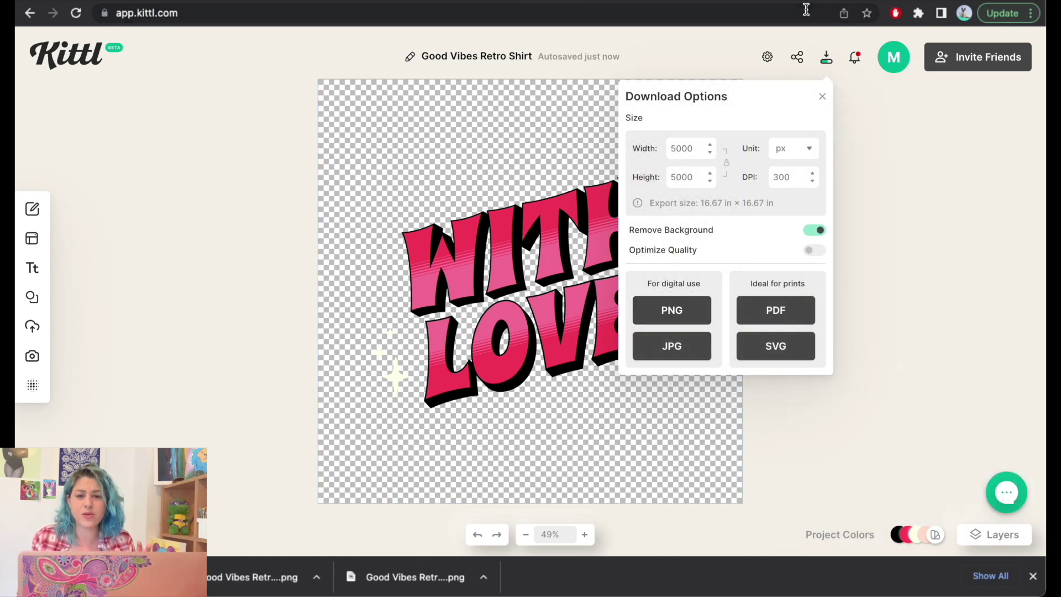
Switch to Zazzle, upload the downloaded PNGs to the Wrapping Paper Flat Sheet Set, and shrink the Thank You design into the front sheet's lower-left corner
left_click(888, 1)
scroll(497, 276, "down", 2)
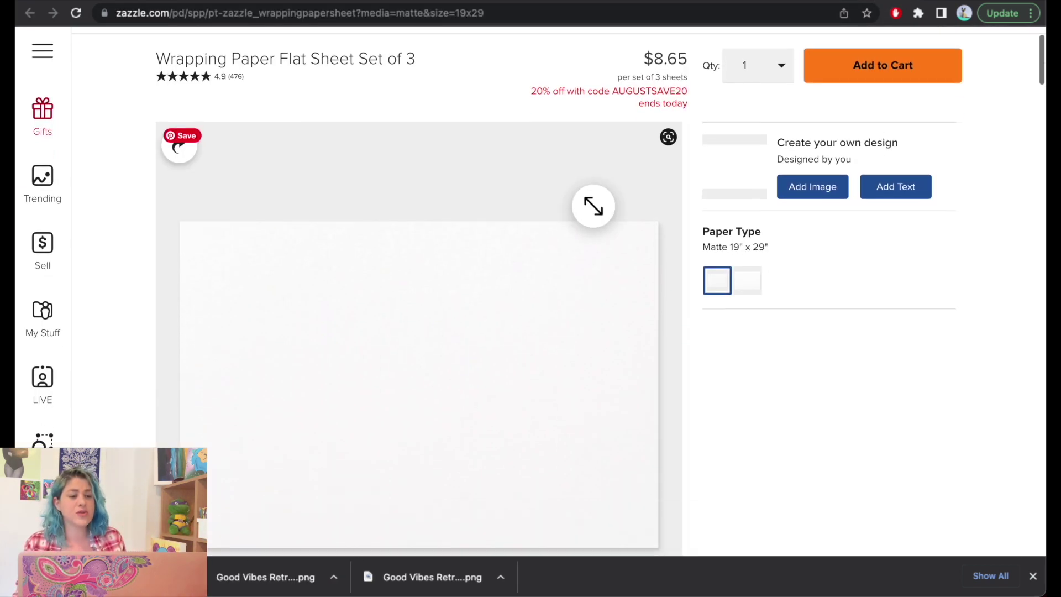
left_click(814, 175)
left_click_drag(445, 571, 400, 545)
left_click_drag(265, 577, 205, 380)
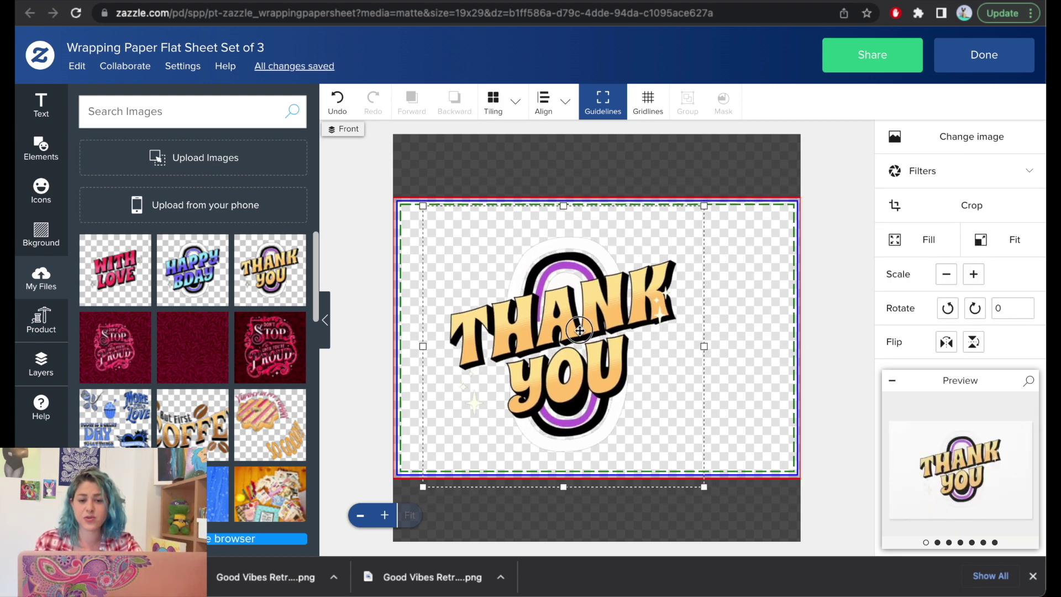
left_click_drag(701, 206, 512, 407)
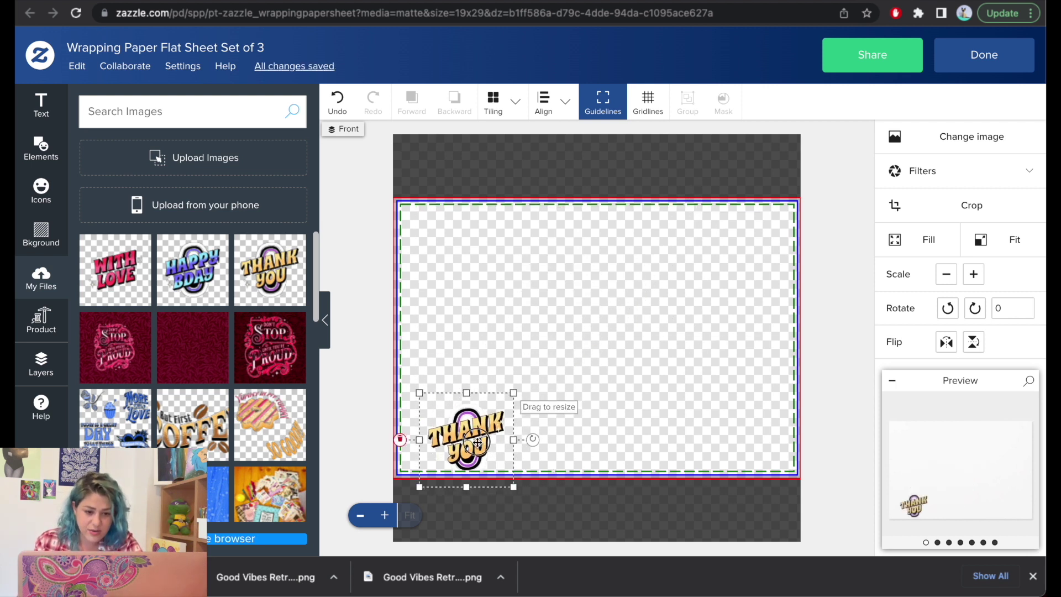
left_click(386, 422)
Compare black, white, coral, purple and red backgrounds on the front sheet and set the background to dark purple
left_click(41, 231)
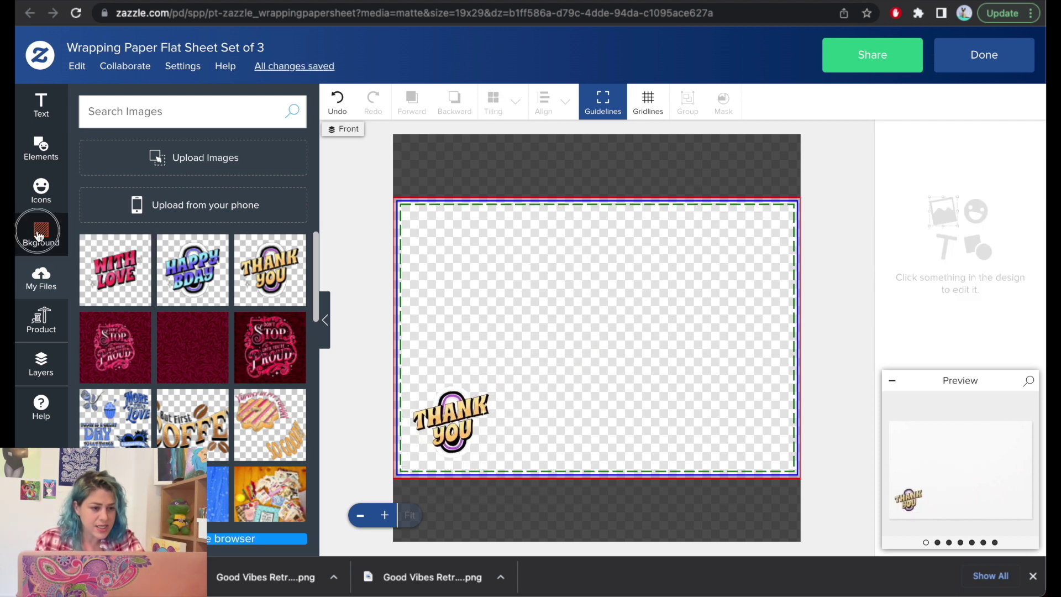
left_click(94, 275)
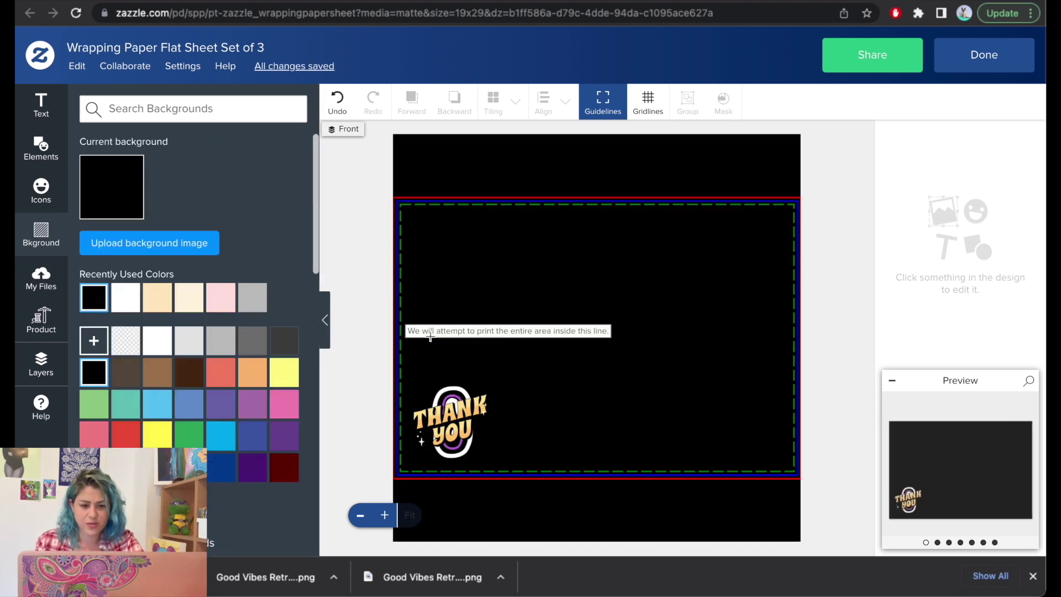
left_click(157, 341)
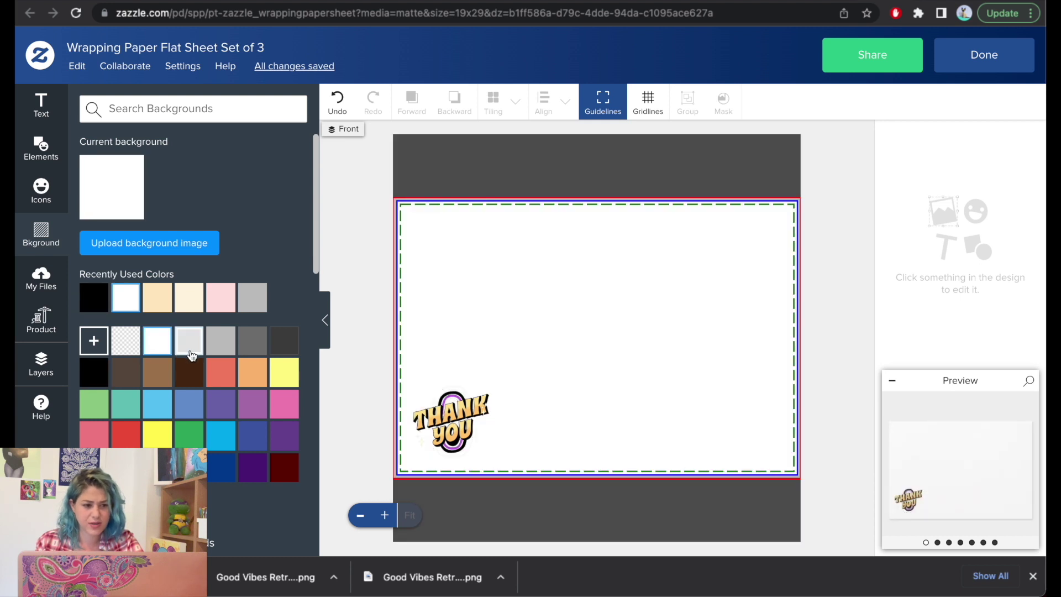
left_click(221, 373)
left_click(231, 406)
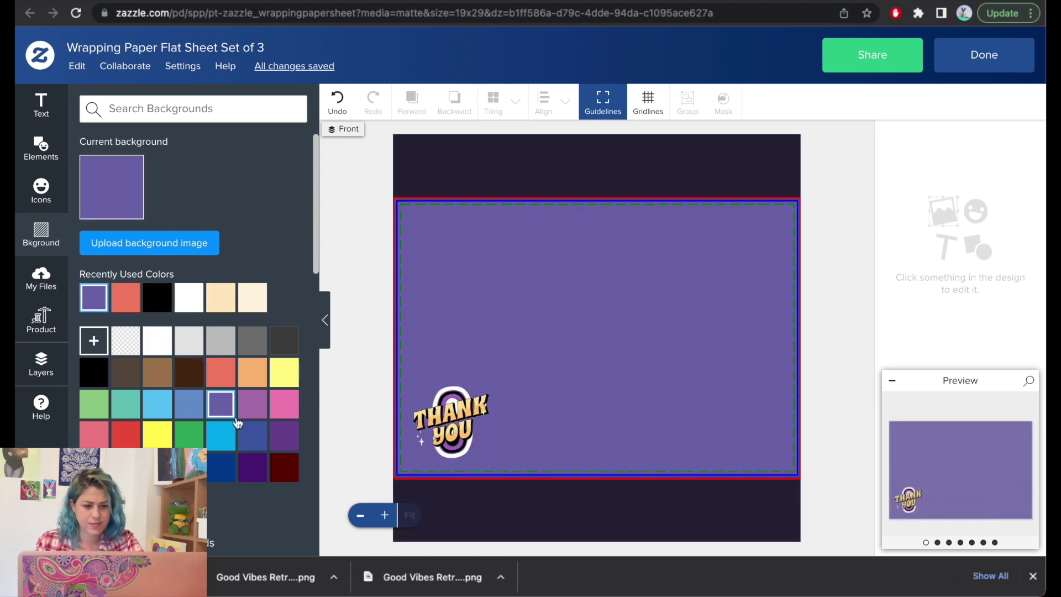
left_click(284, 436)
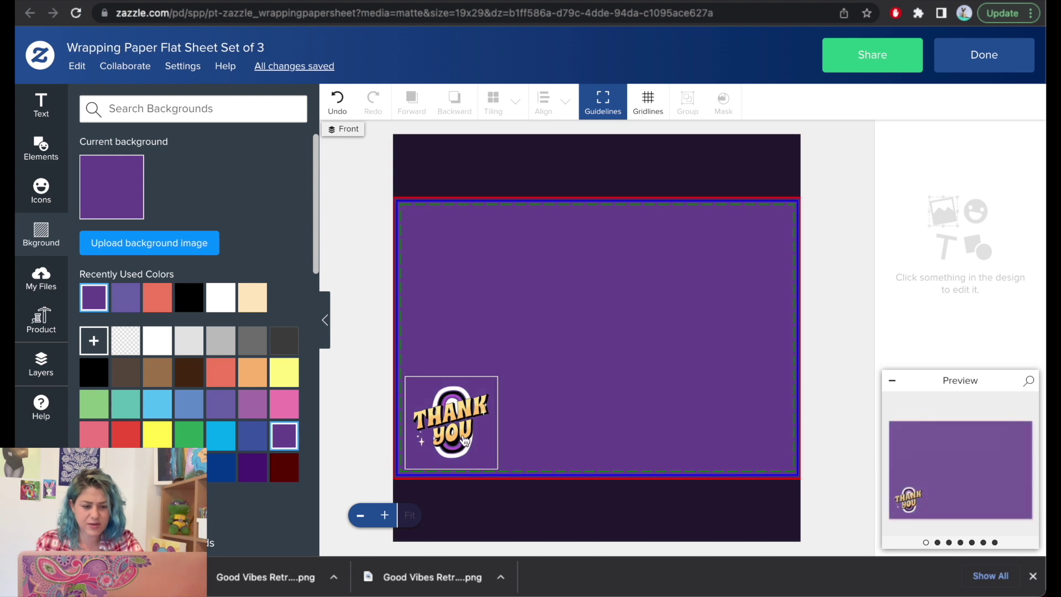
left_click(126, 444)
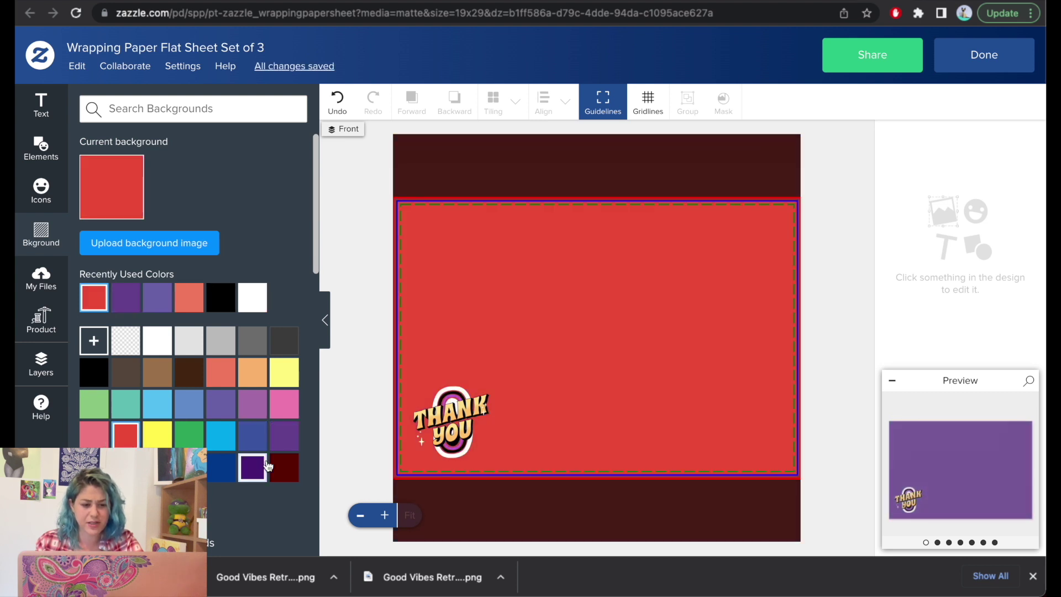
left_click(283, 467)
left_click(284, 447)
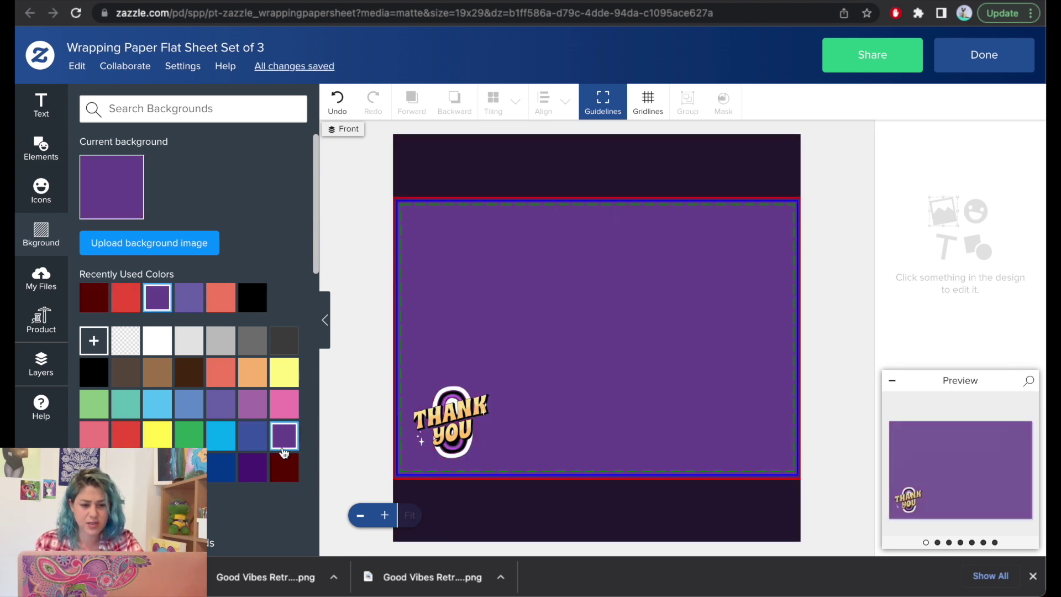
Rotate the Thank You design to about 29 degrees and shrink it to about 4 in
left_click(437, 427)
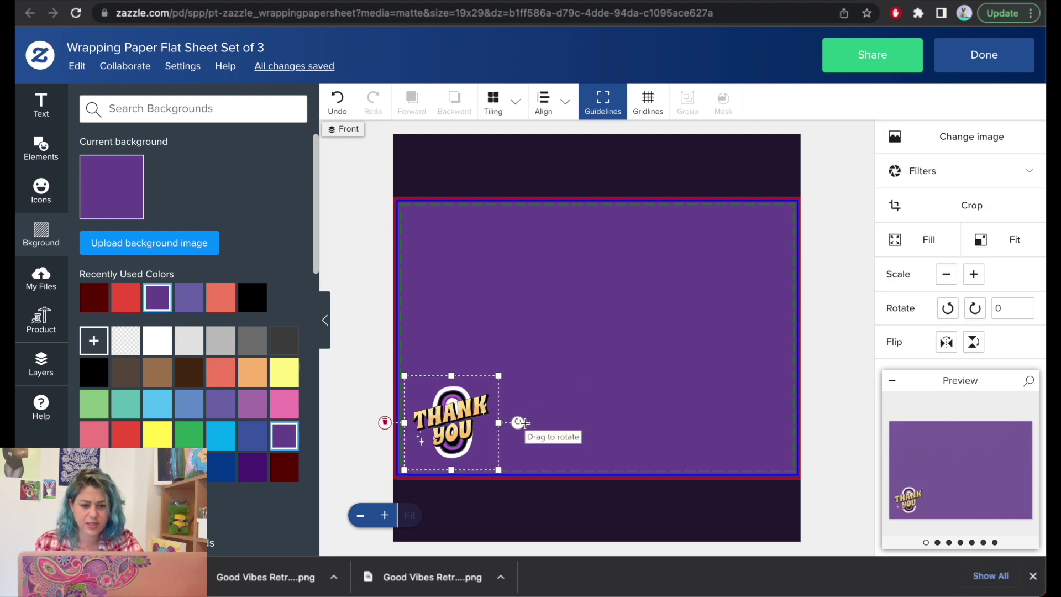
left_click_drag(517, 423, 516, 447)
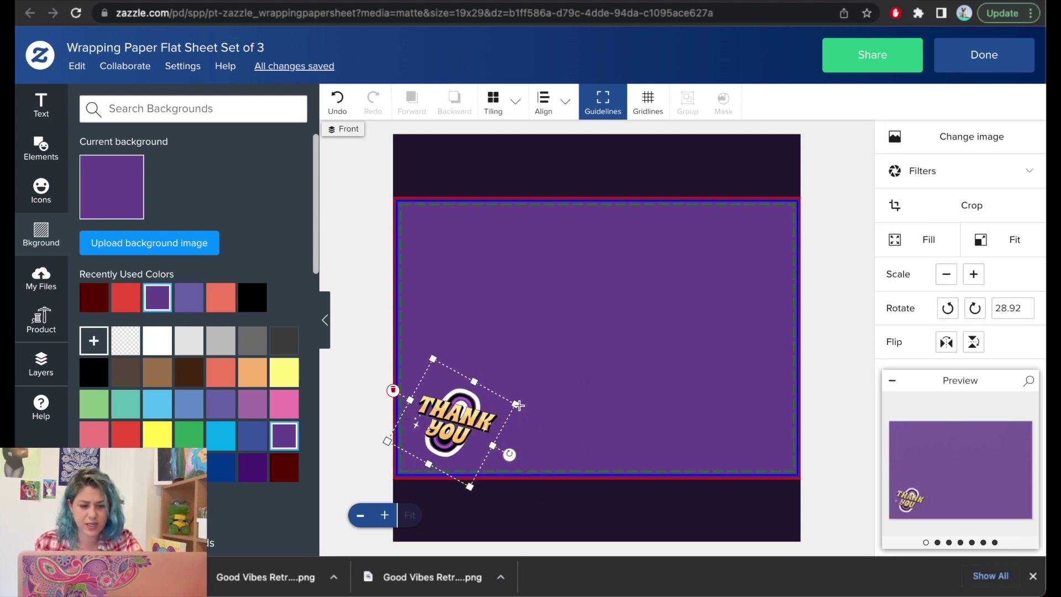
left_click_drag(517, 406, 434, 443)
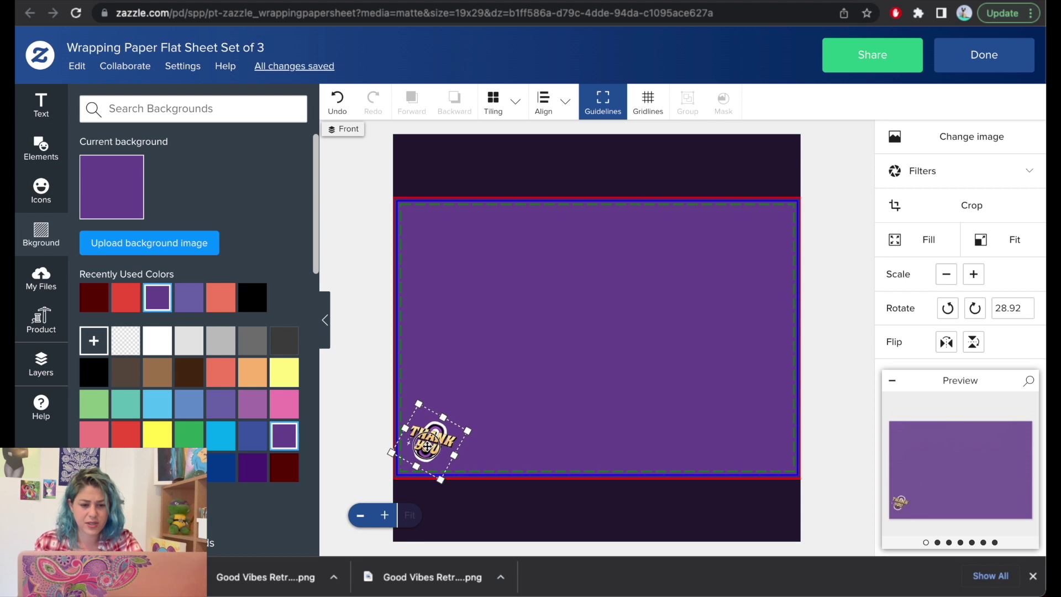
Compare the Half Drop, Centered and Half Brick tilings for the Thank You design and apply Half Drop
left_click(493, 101)
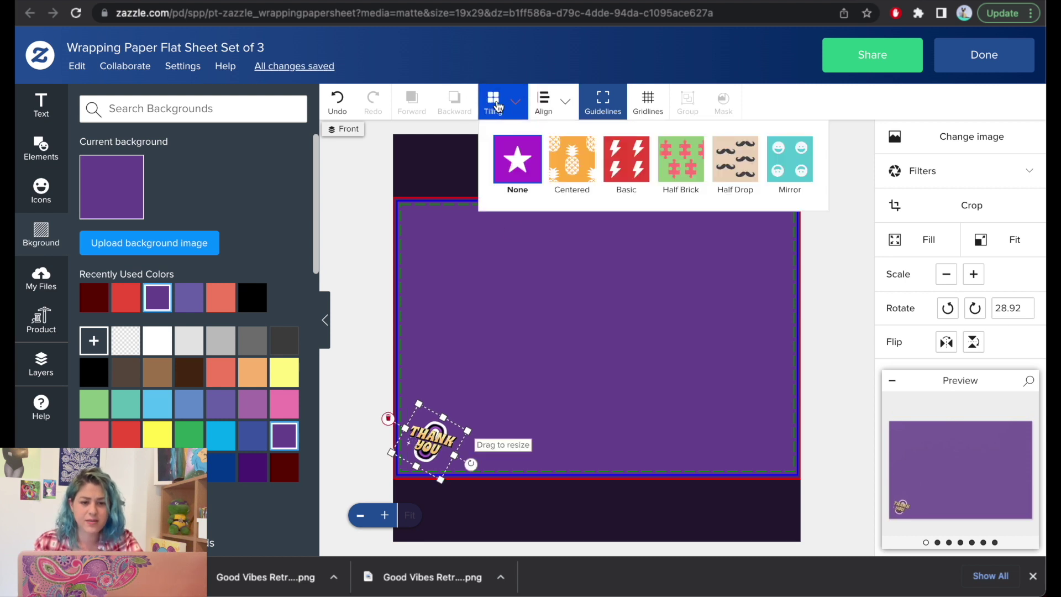
left_click(747, 167)
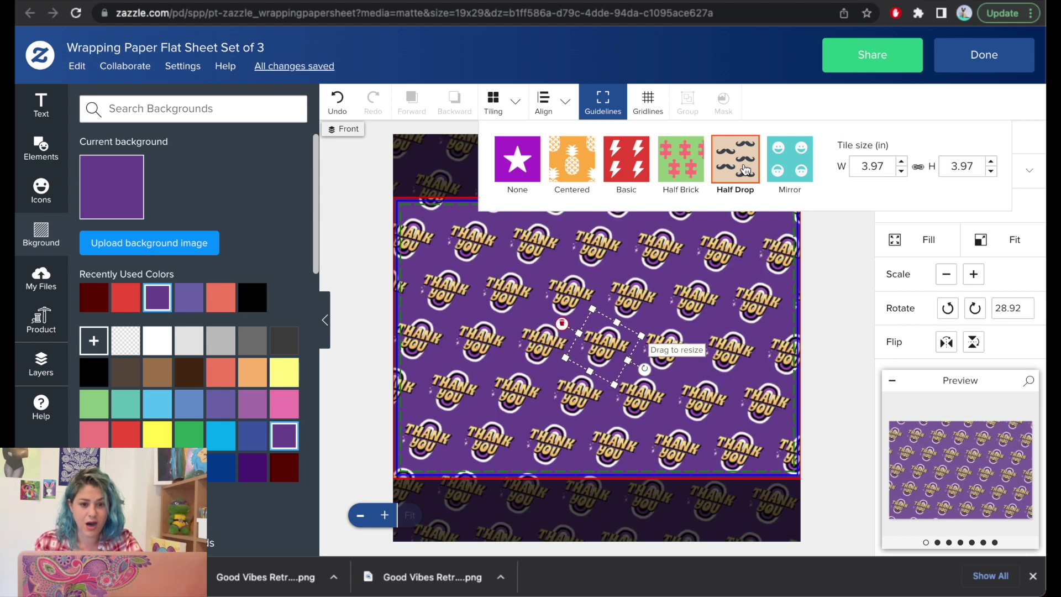
left_click(590, 164)
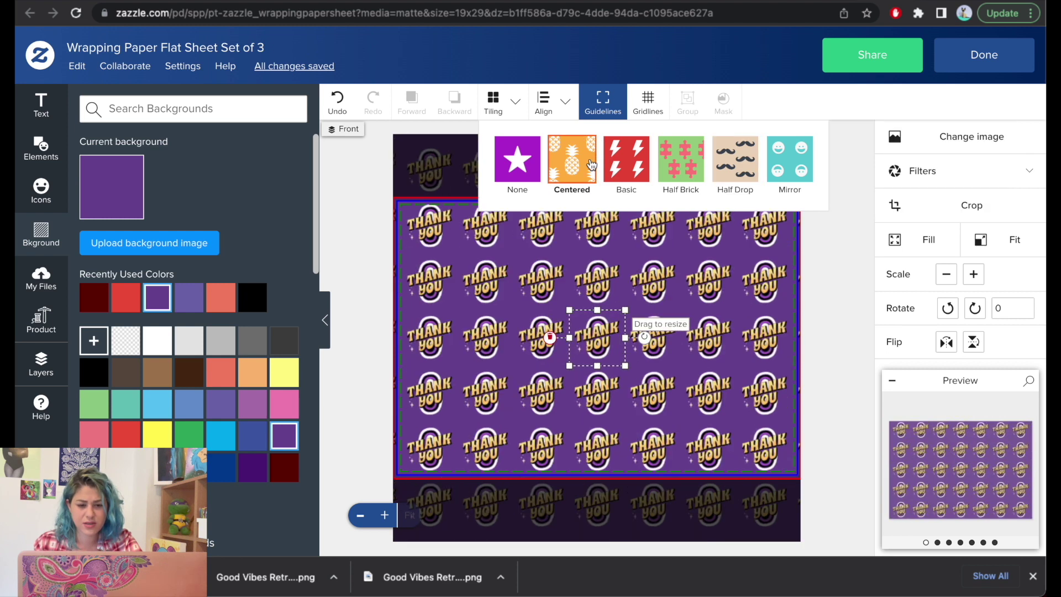
left_click(692, 169)
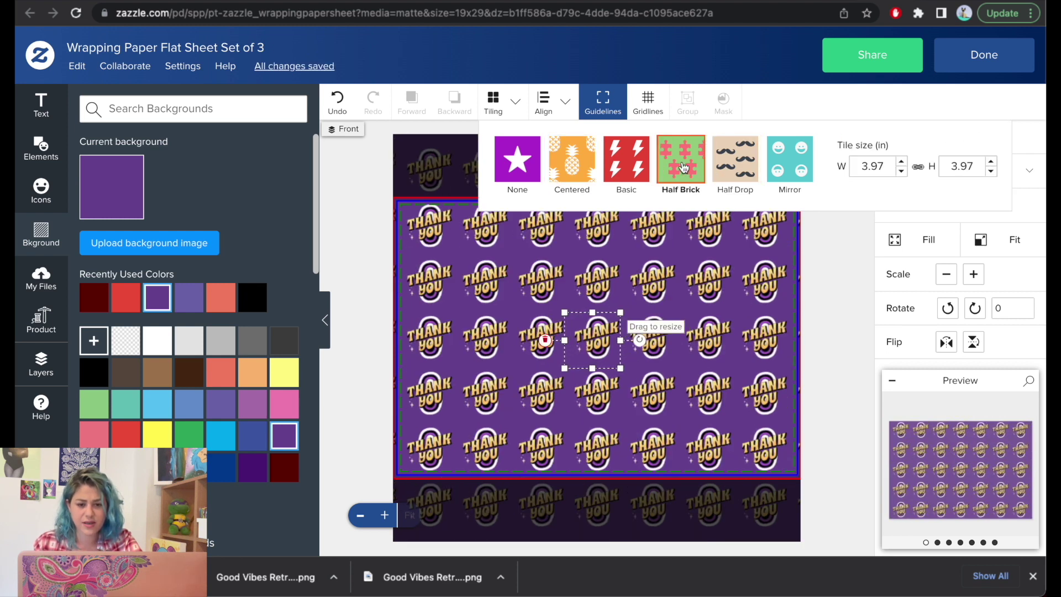
left_click(735, 173)
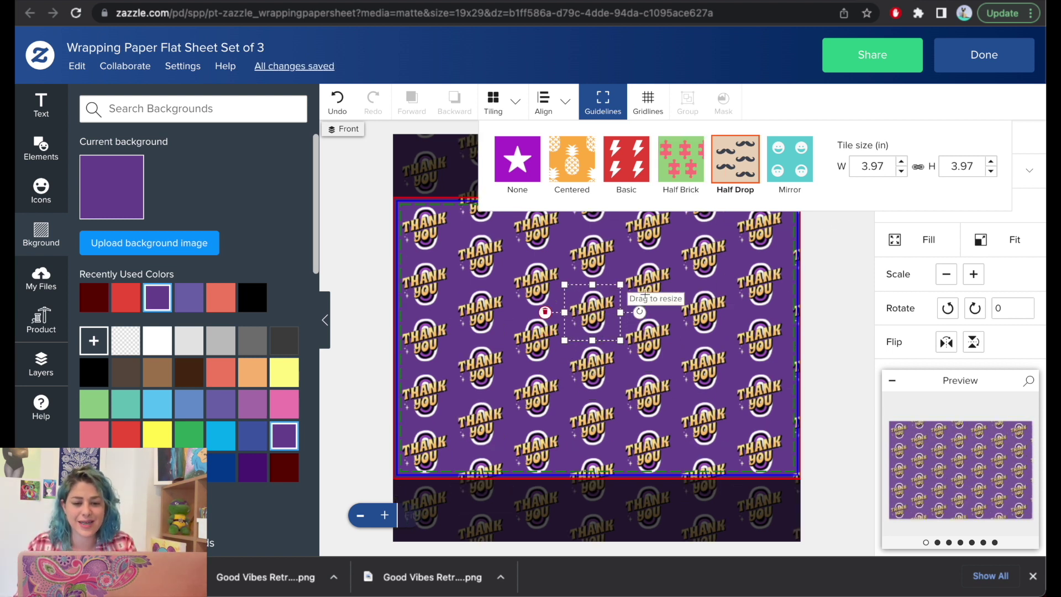
Rotate the tiled Thank You design to about -31 degrees and check the front sheet in the enlarged preview
left_click_drag(640, 311, 639, 286)
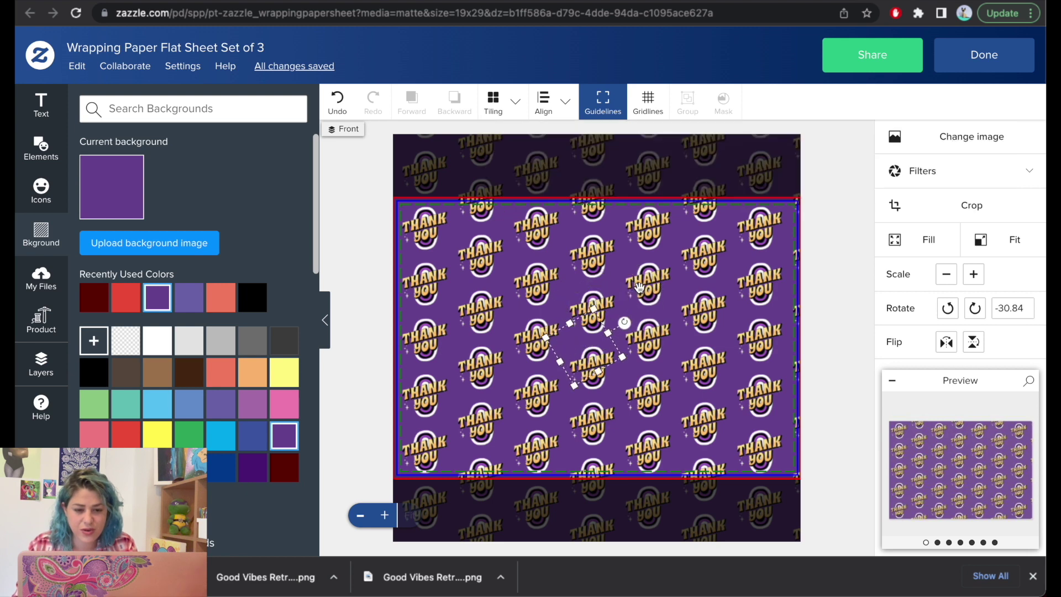
left_click(849, 303)
left_click(986, 496)
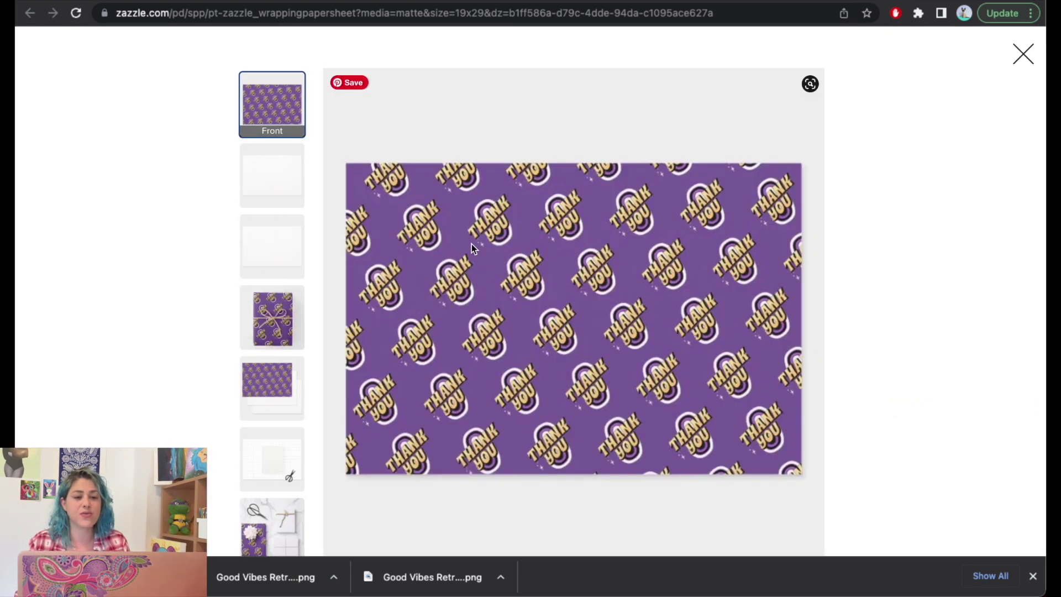
left_click(1023, 53)
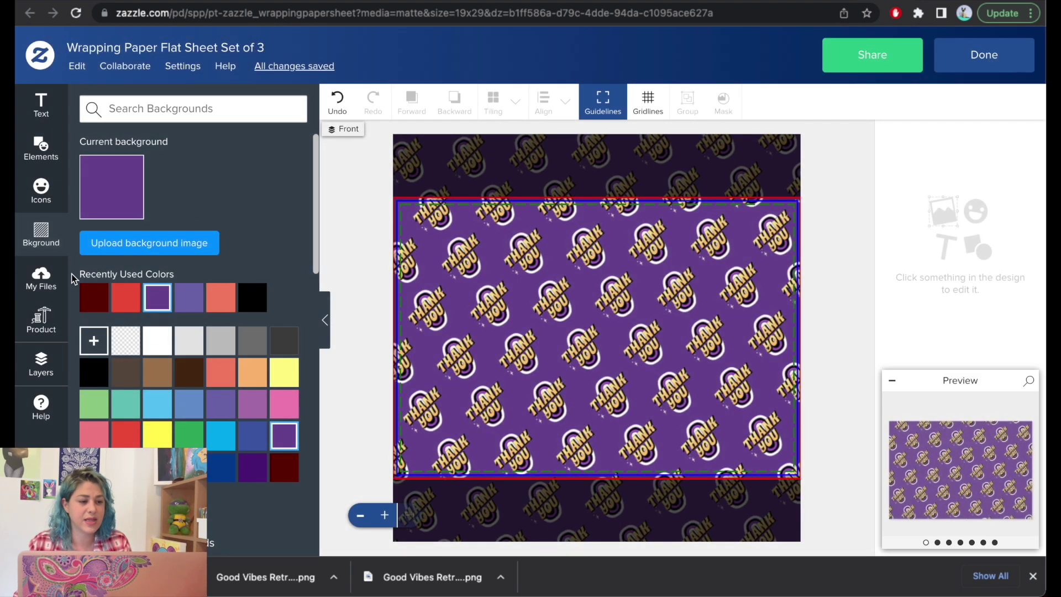
Open the Front 2 sheet and add the uploaded Happy Bday image to it
left_click(41, 365)
left_click(134, 265)
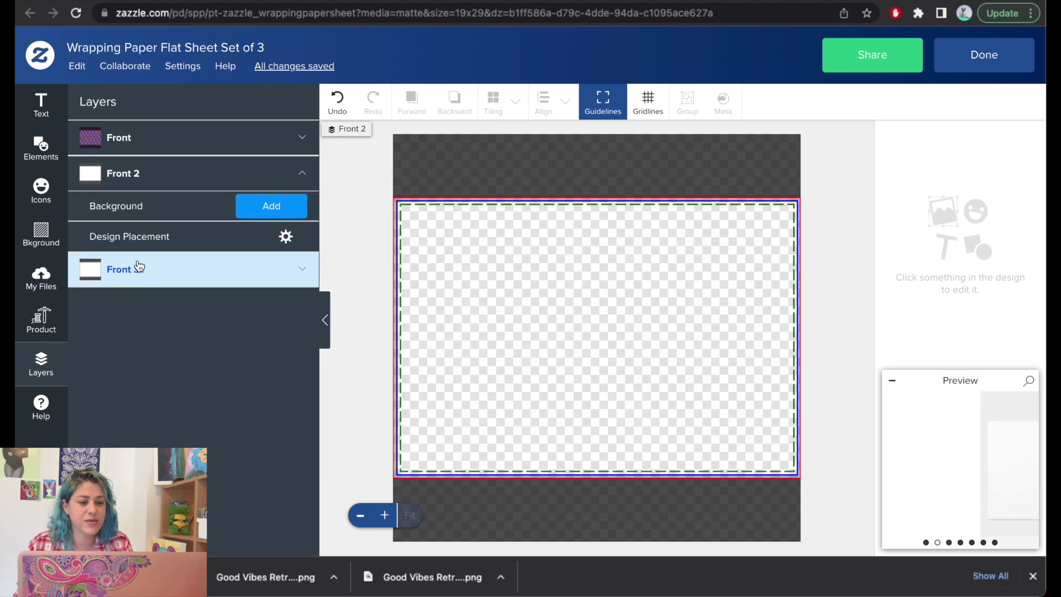
left_click(40, 277)
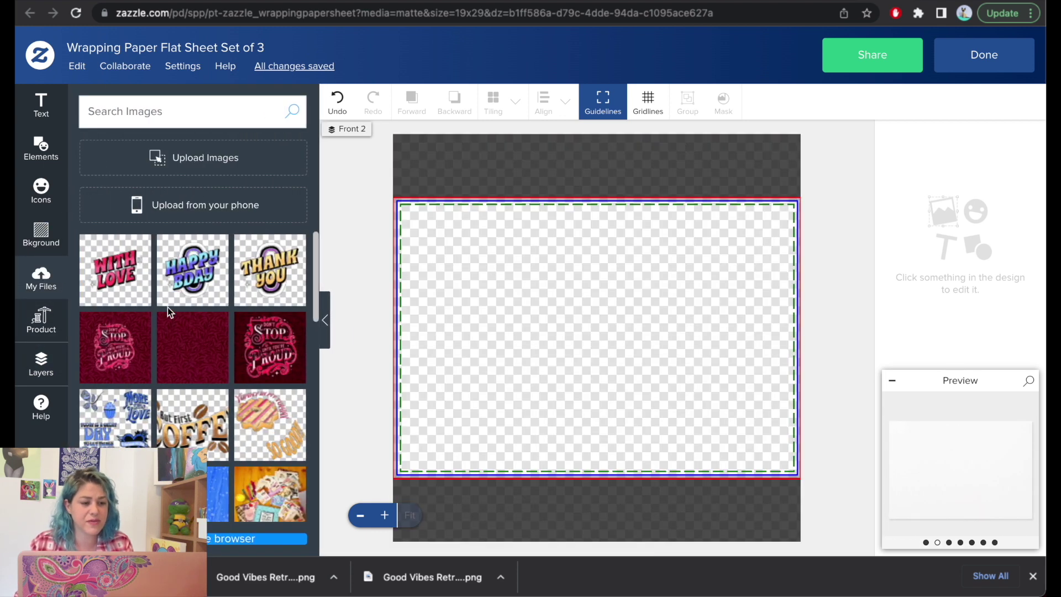
left_click(192, 271)
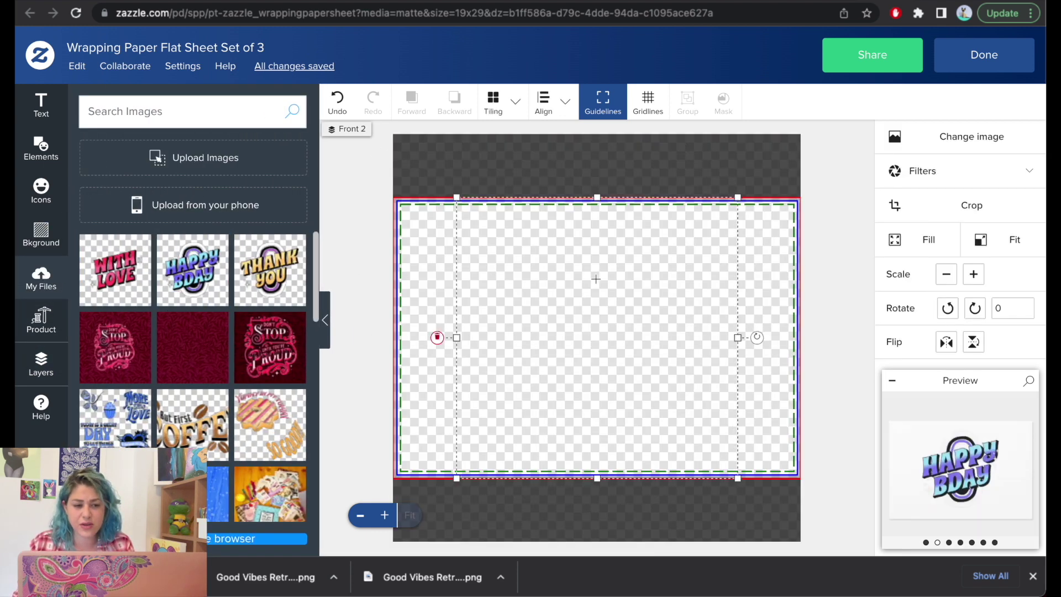
Shrink the Happy Bday design to about 4.1 in, rotate it to about 50 degrees and apply Half Drop tiling
left_click_drag(739, 197, 515, 423)
left_click_drag(534, 450, 516, 486)
left_click(518, 104)
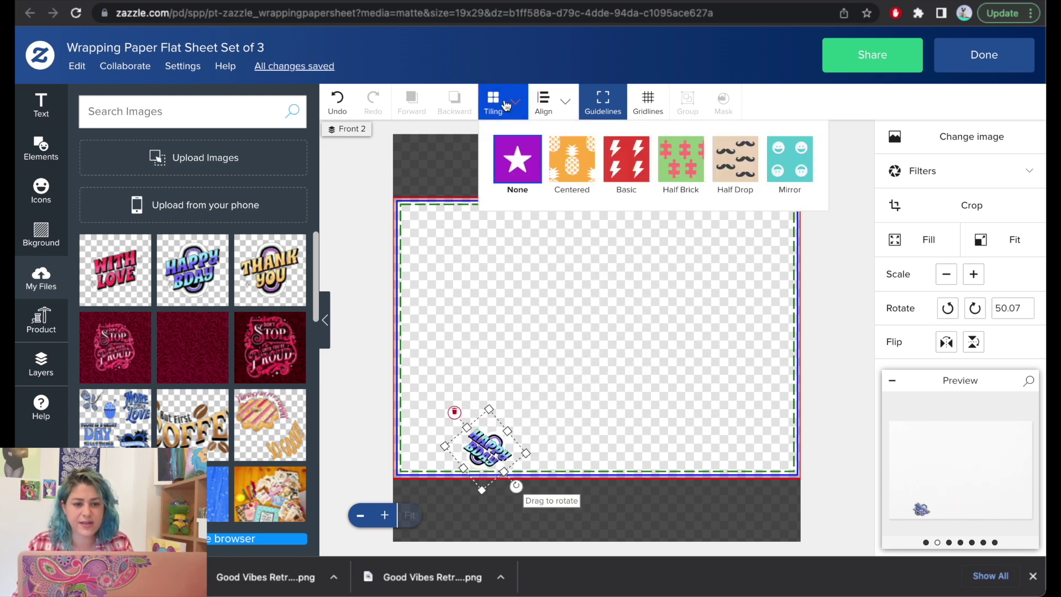
left_click(742, 171)
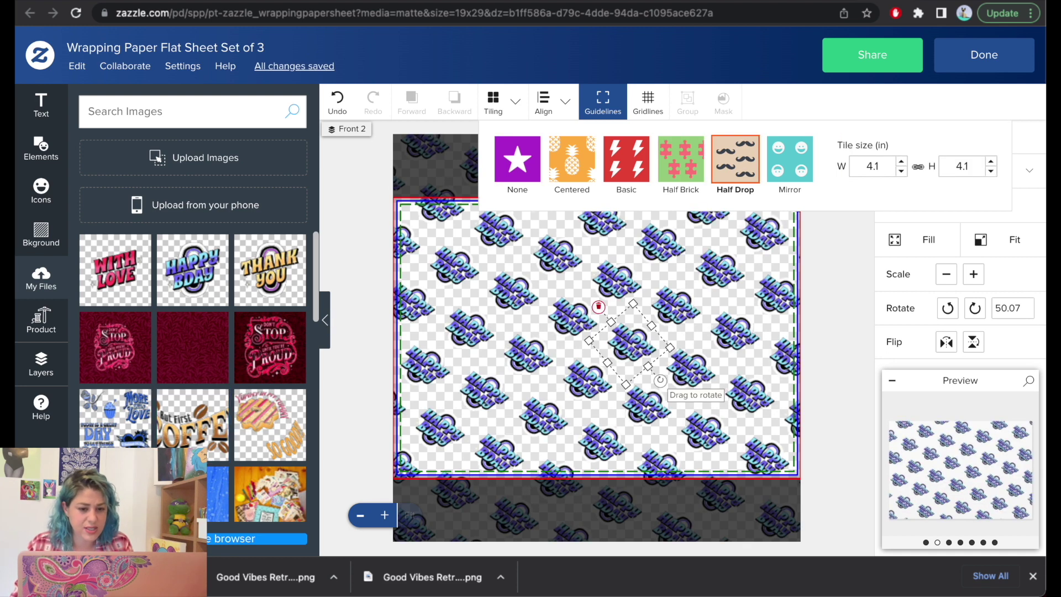
Compare coral, purple and grey backgrounds for the Front 2 sheet and apply black
left_click(41, 233)
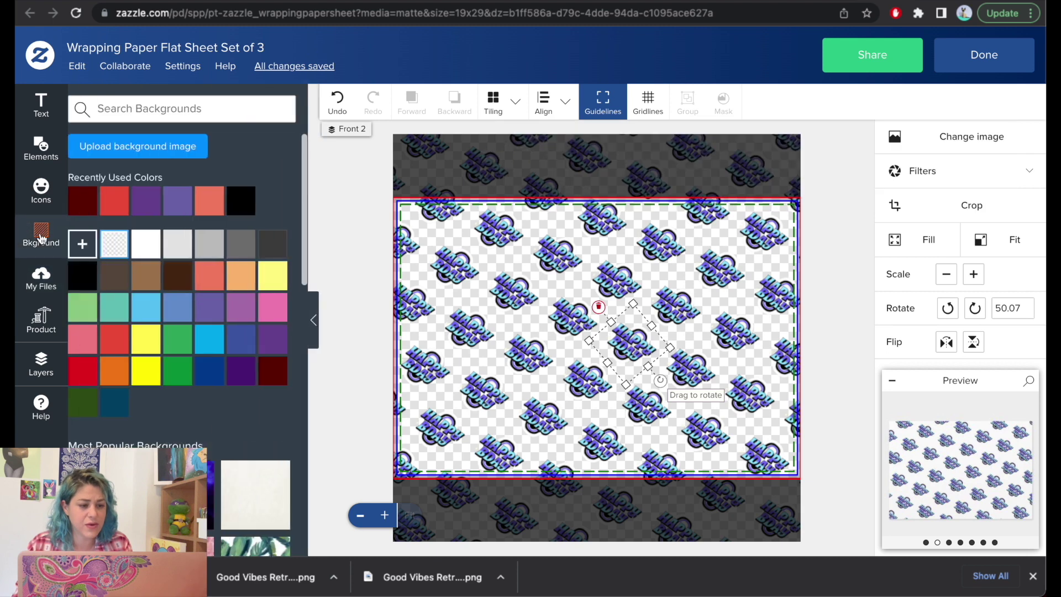
left_click(220, 275)
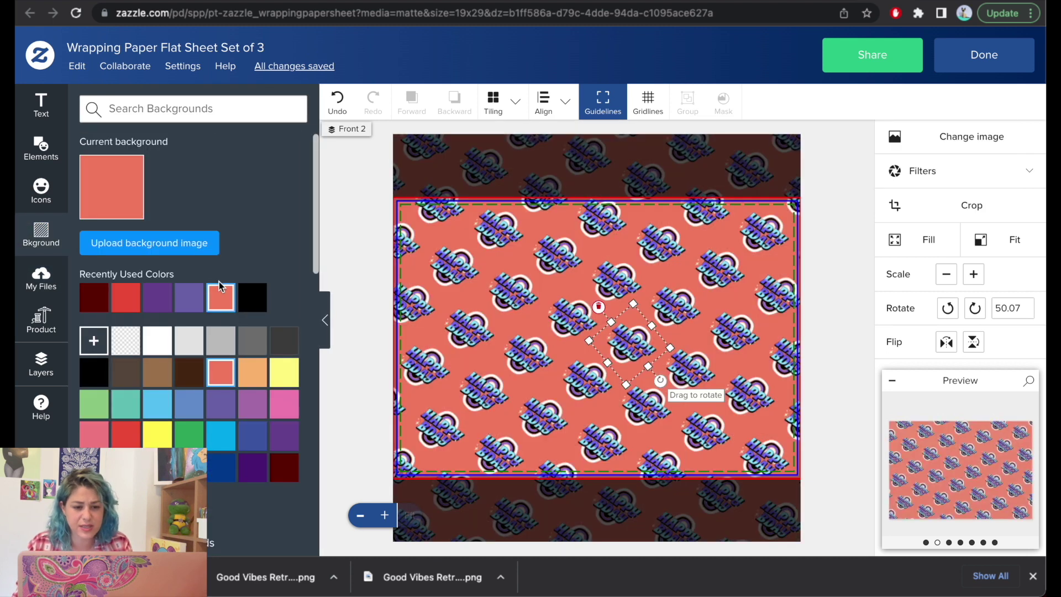
left_click(189, 299)
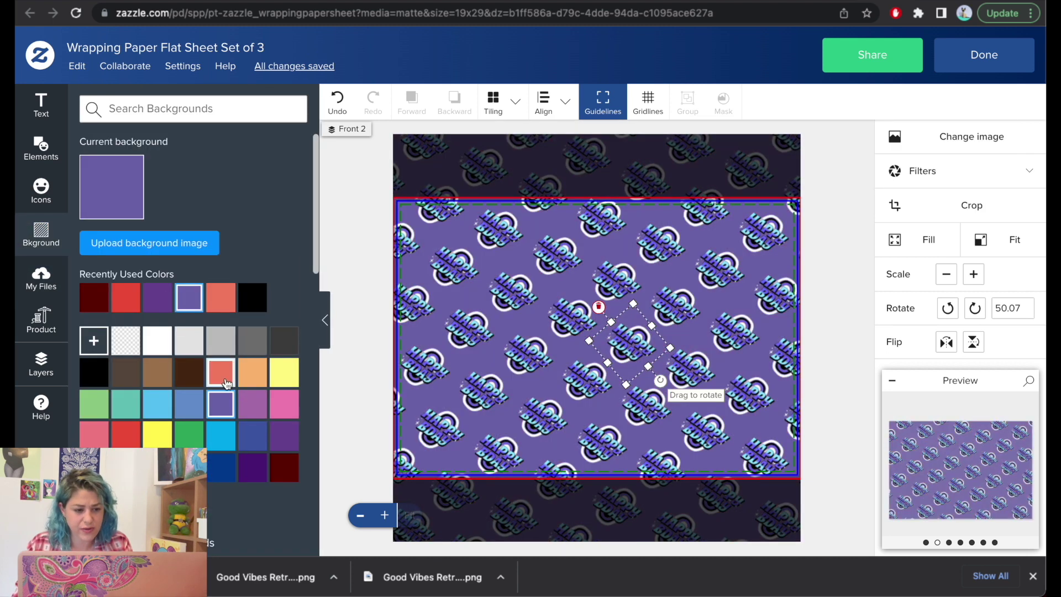
left_click(220, 339)
left_click(99, 374)
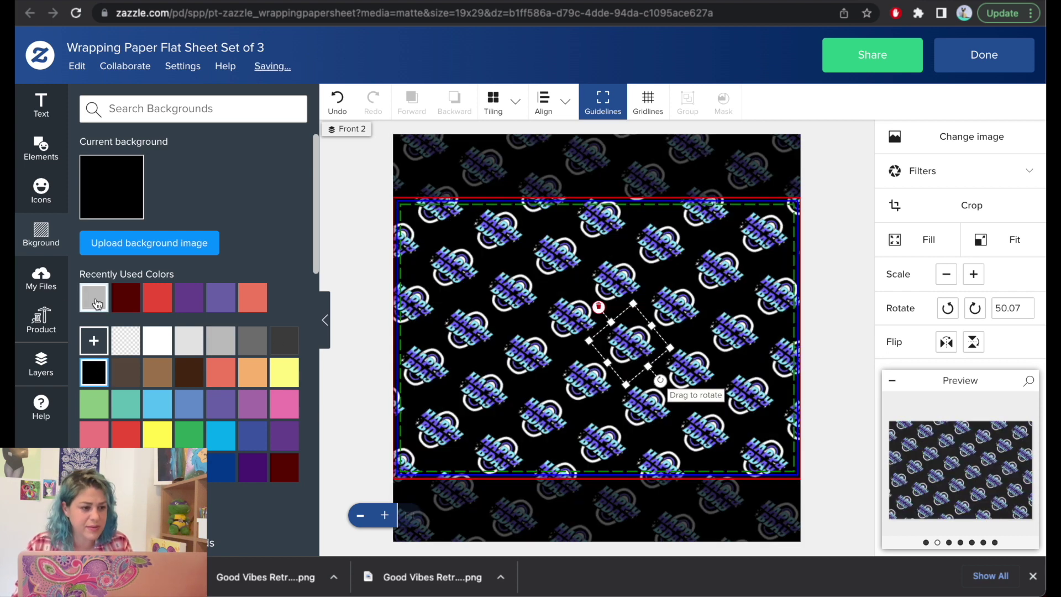
Add the uploaded With Love image to the Front 3 sheet, shrunk to about 4.9 in and rotated to about 16 degrees
left_click(41, 365)
left_click(142, 300)
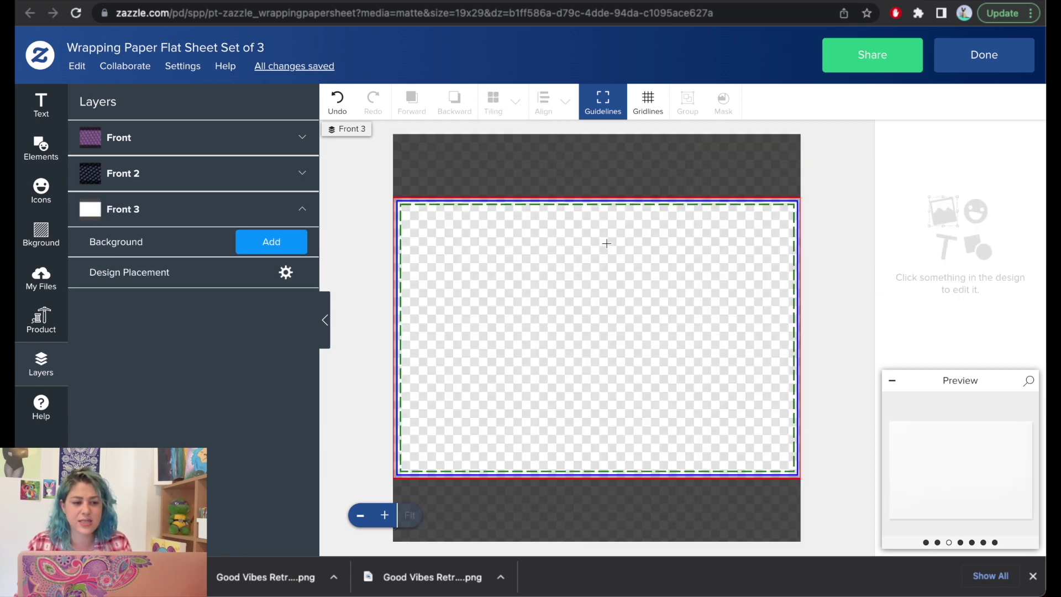
left_click(41, 280)
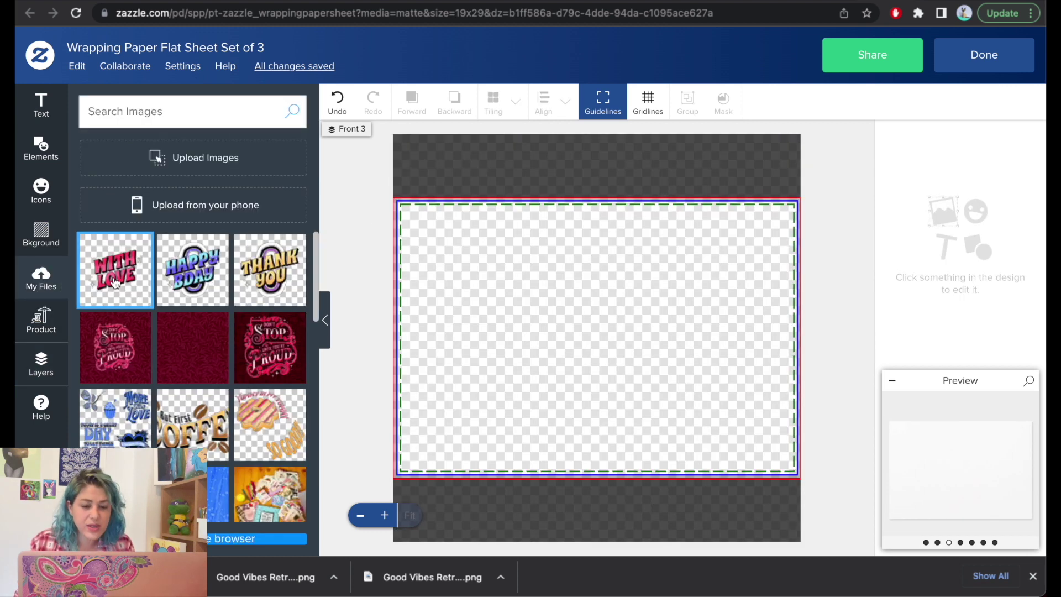
left_click(115, 277)
left_click_drag(738, 198, 543, 458)
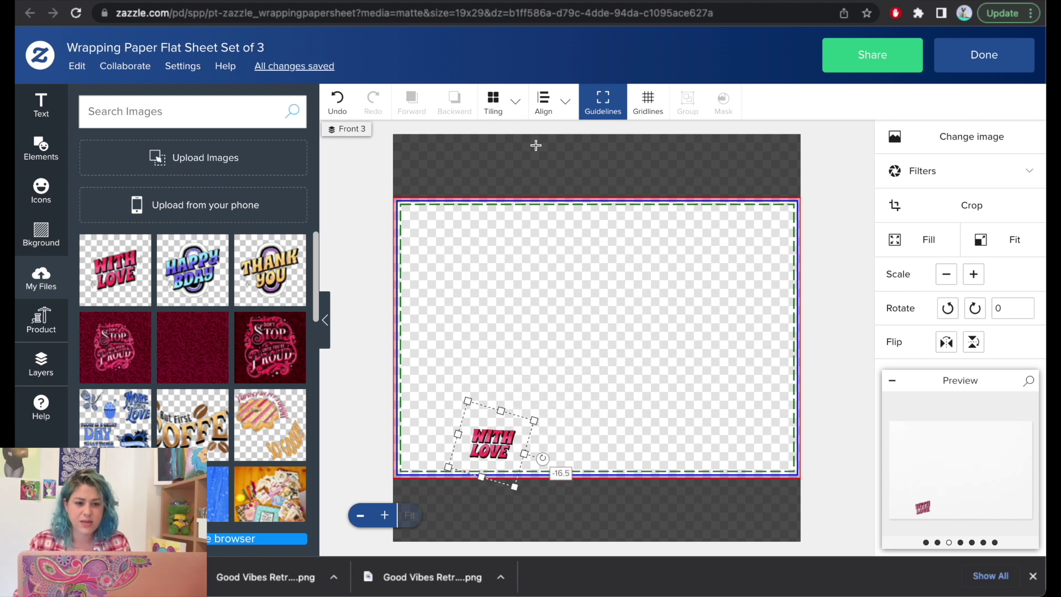
Apply Half Drop tiling to the With Love design and shrink the repeated motif
left_click(497, 104)
left_click(742, 163)
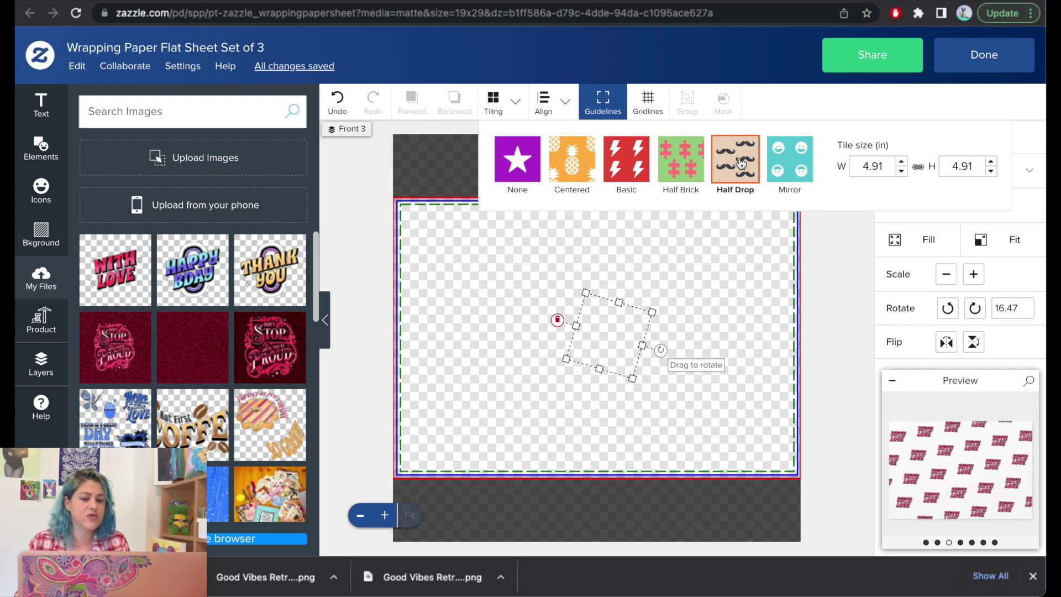
left_click_drag(628, 381, 617, 360)
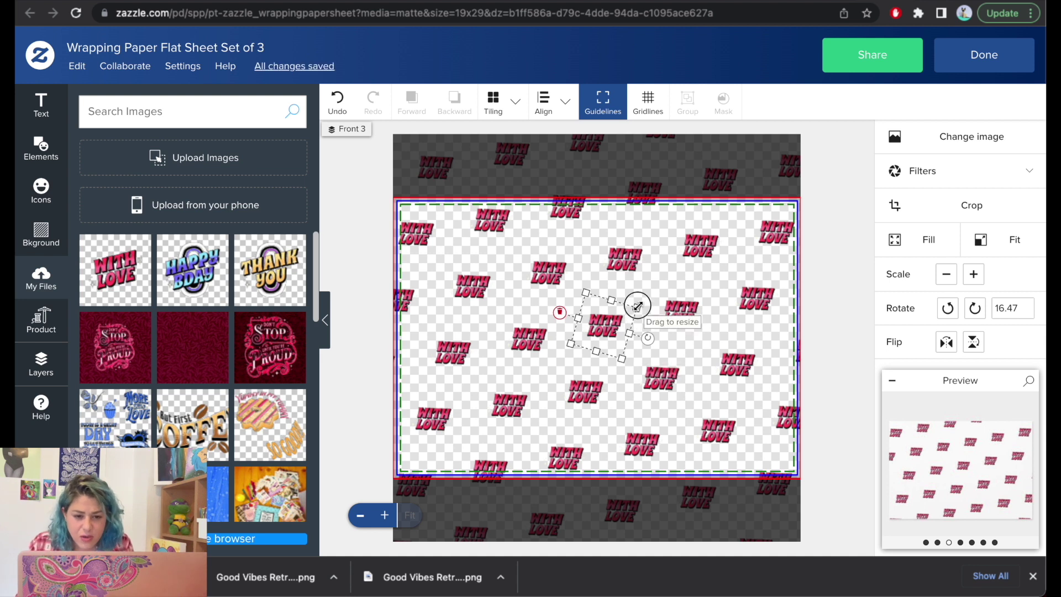
left_click_drag(637, 306, 612, 318)
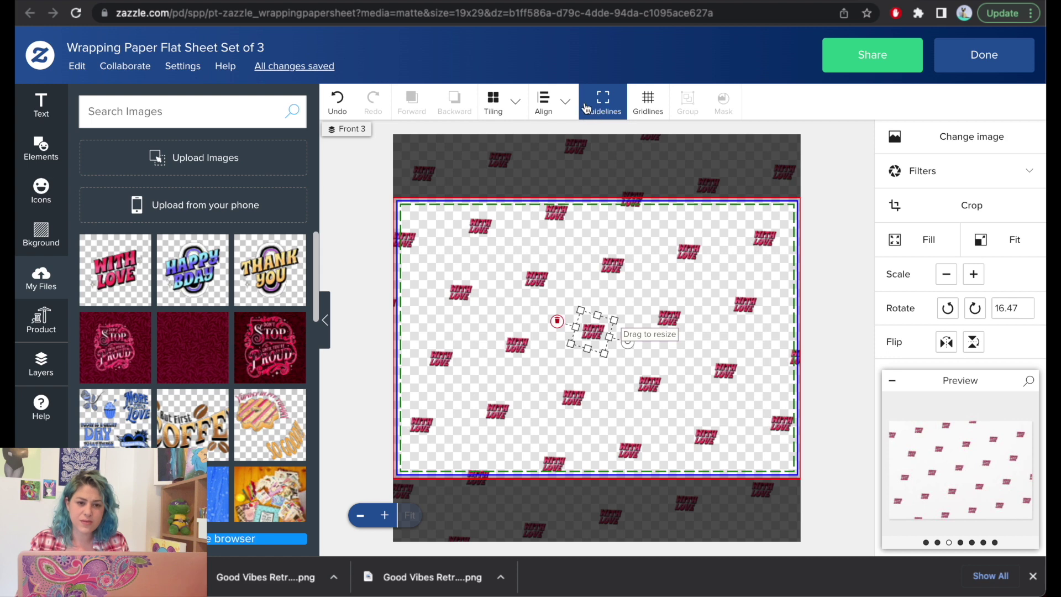
Try Half Brick and Centered tilings on the With Love design, then reapply Half Drop with 2.48 in tiles at 0 degrees rotation
left_click(505, 101)
left_click(685, 175)
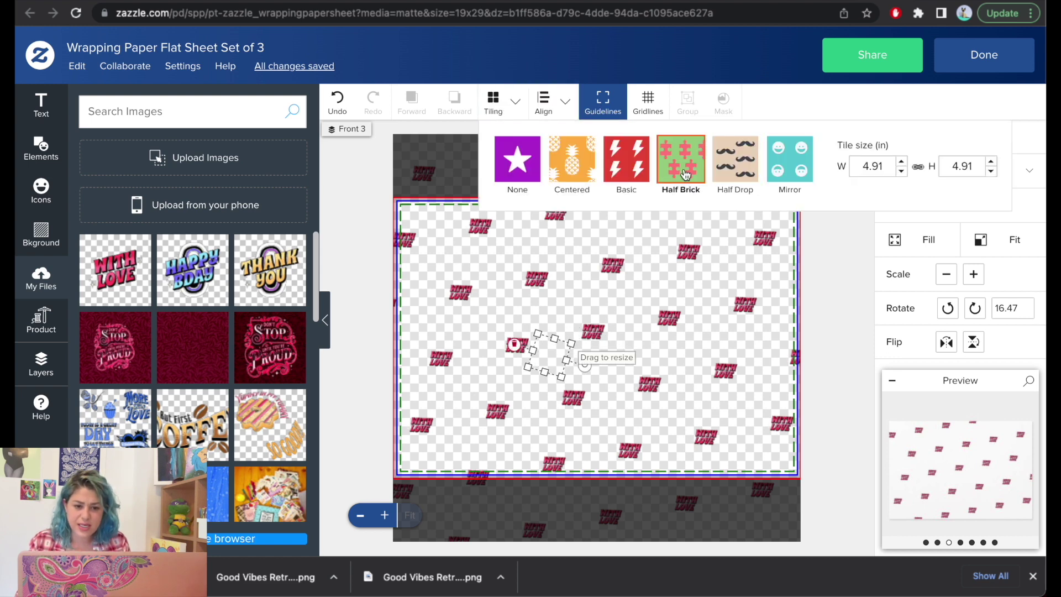
left_click(558, 170)
left_click(735, 160)
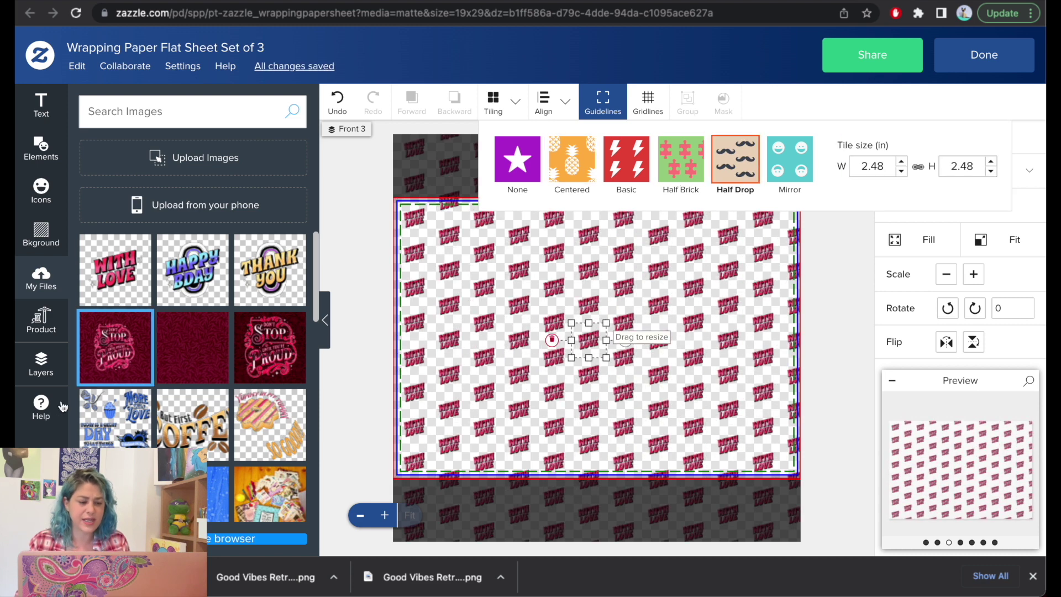
Compare black and several grey backgrounds for the Front 3 sheet, apply dark red and check the enlarged preview
left_click(41, 232)
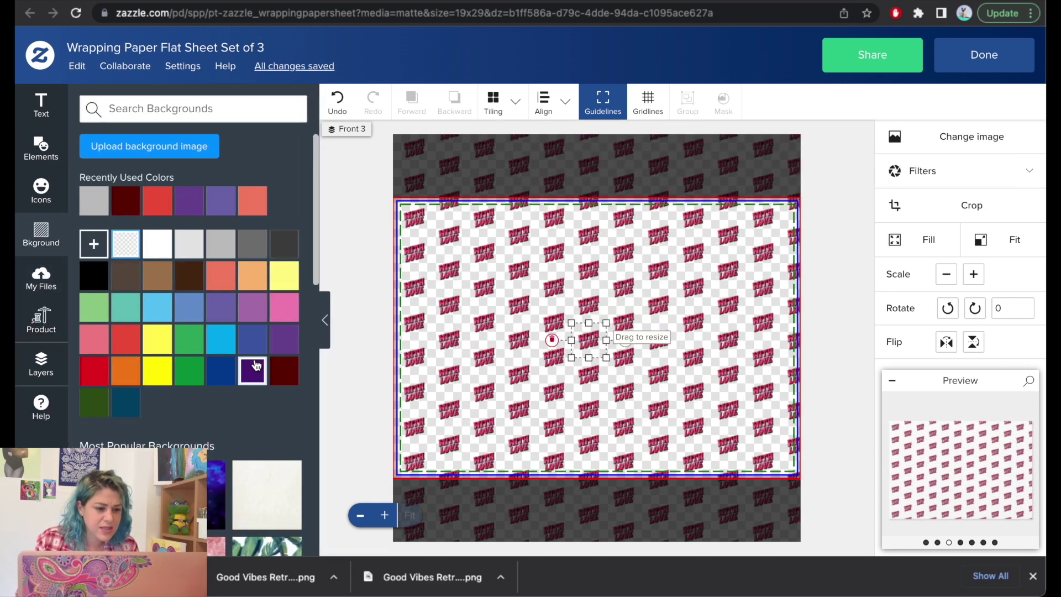
left_click(94, 276)
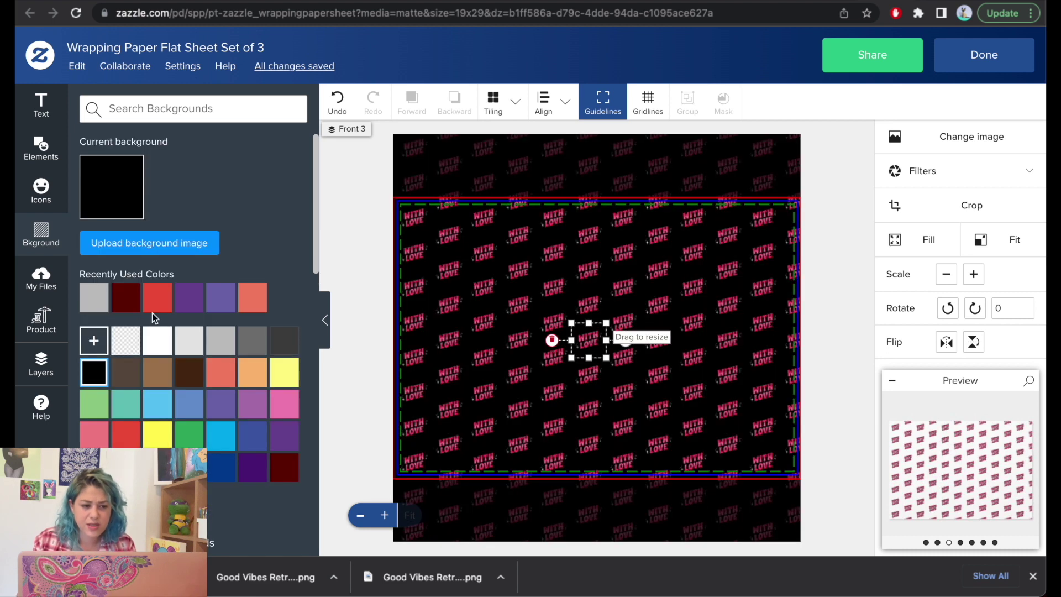
left_click(182, 342)
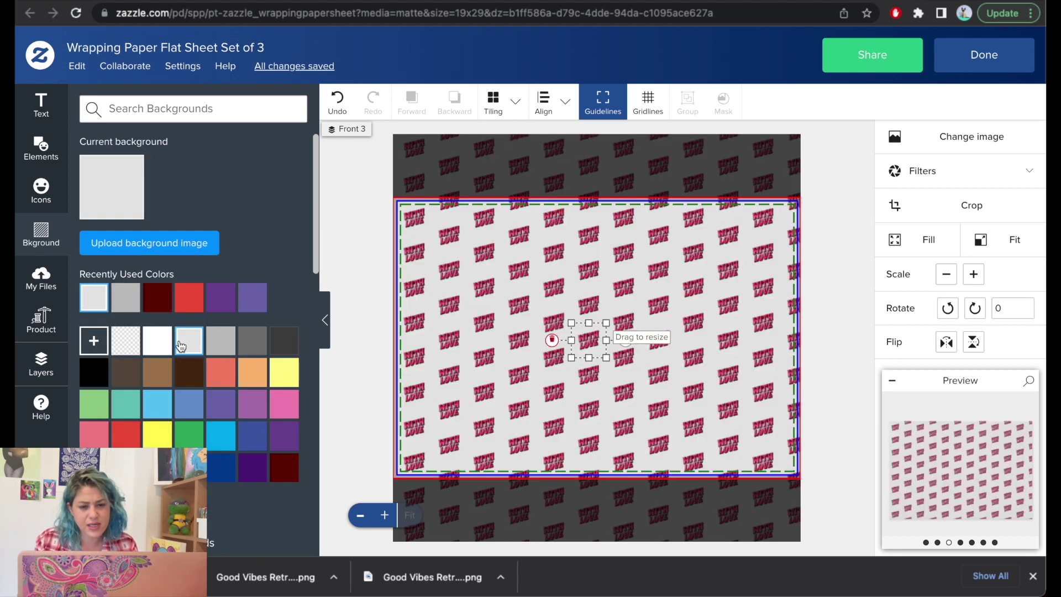
left_click(219, 341)
left_click(251, 345)
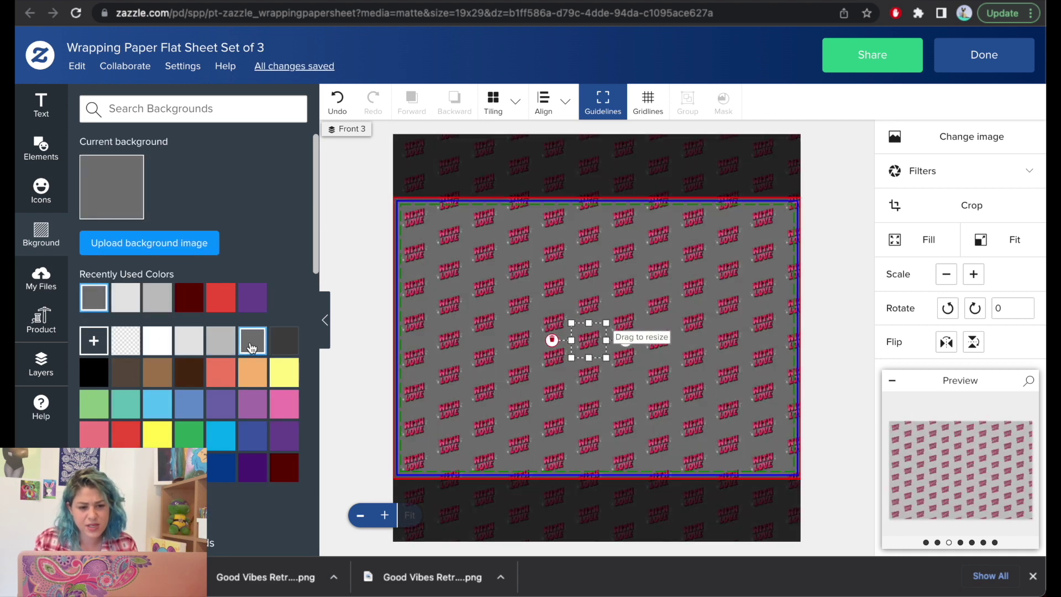
left_click(280, 347)
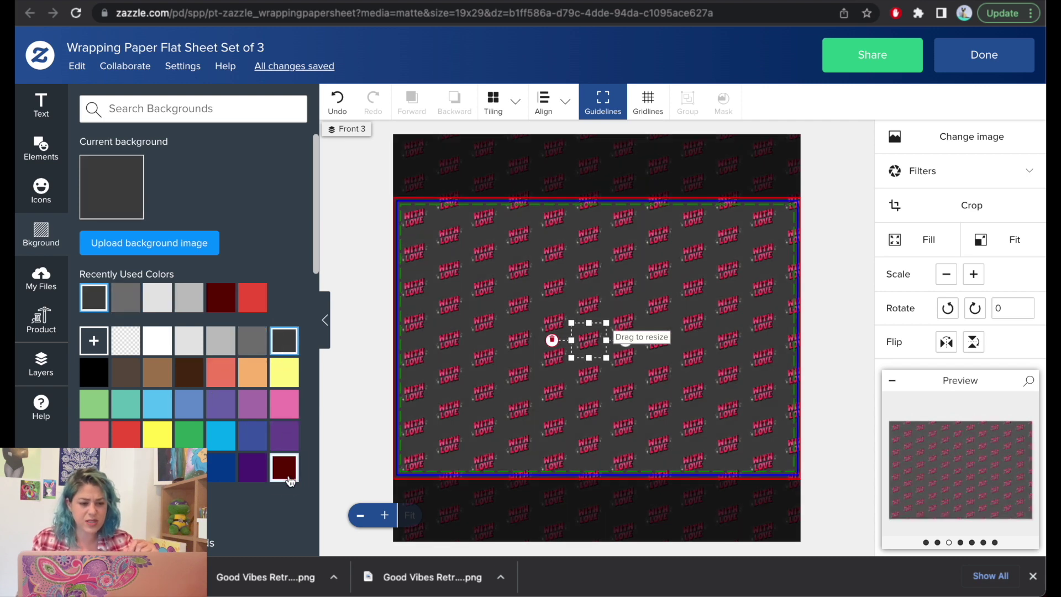
left_click(284, 468)
left_click(962, 485)
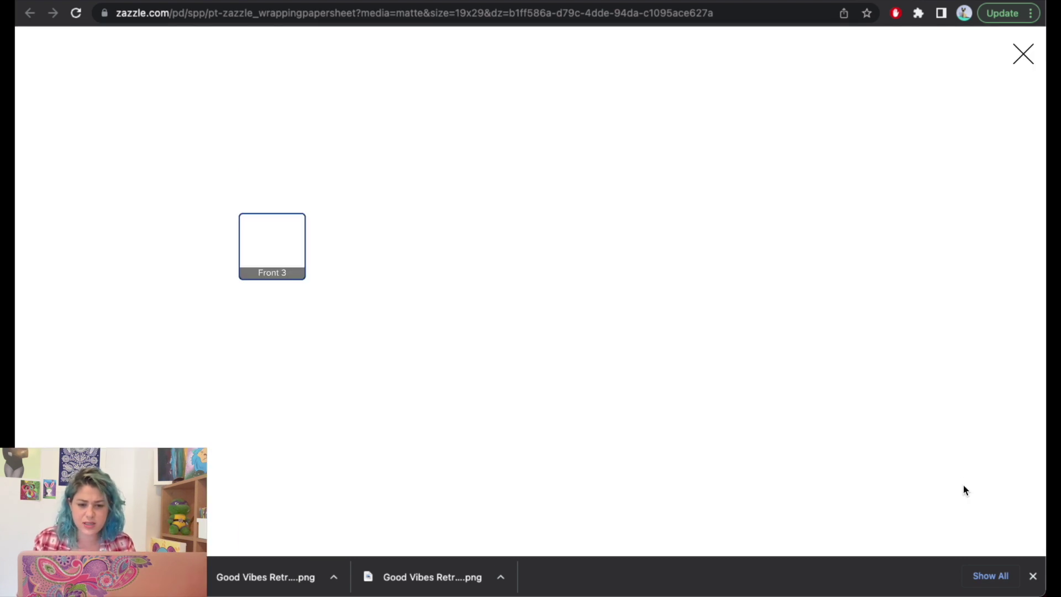
left_click(1023, 54)
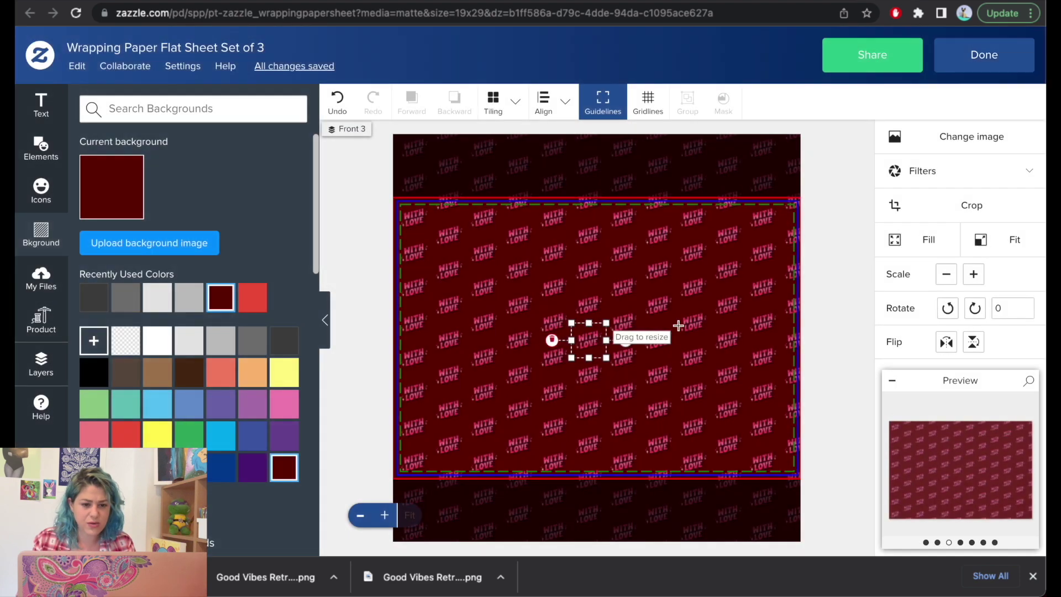
Finish the wrapping paper design and review its product mockups, including the one with all three sheets stacked
left_click(994, 73)
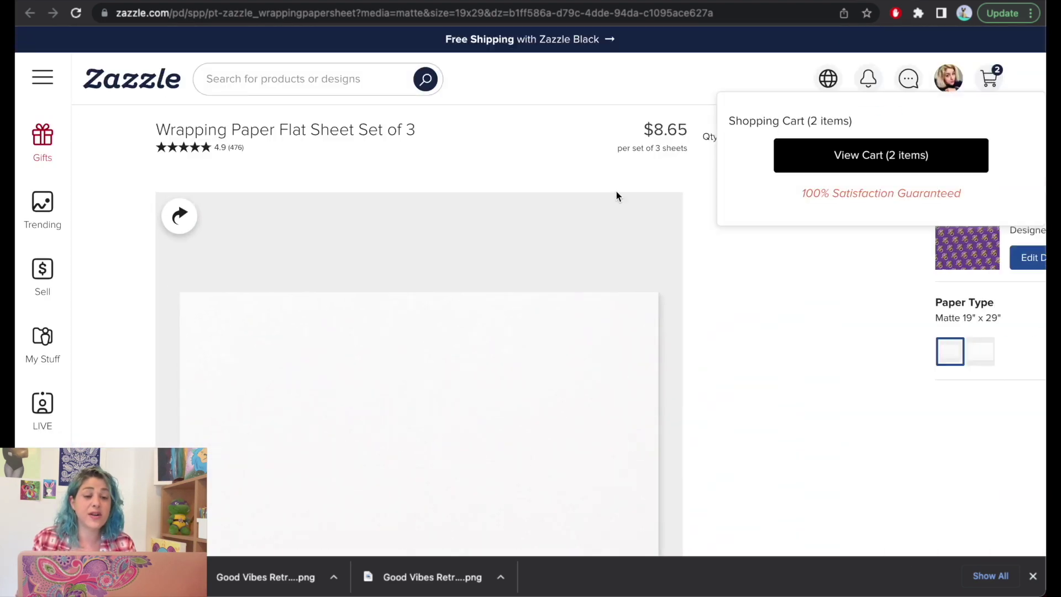
left_click(1033, 577)
scroll(608, 387, "down", 8)
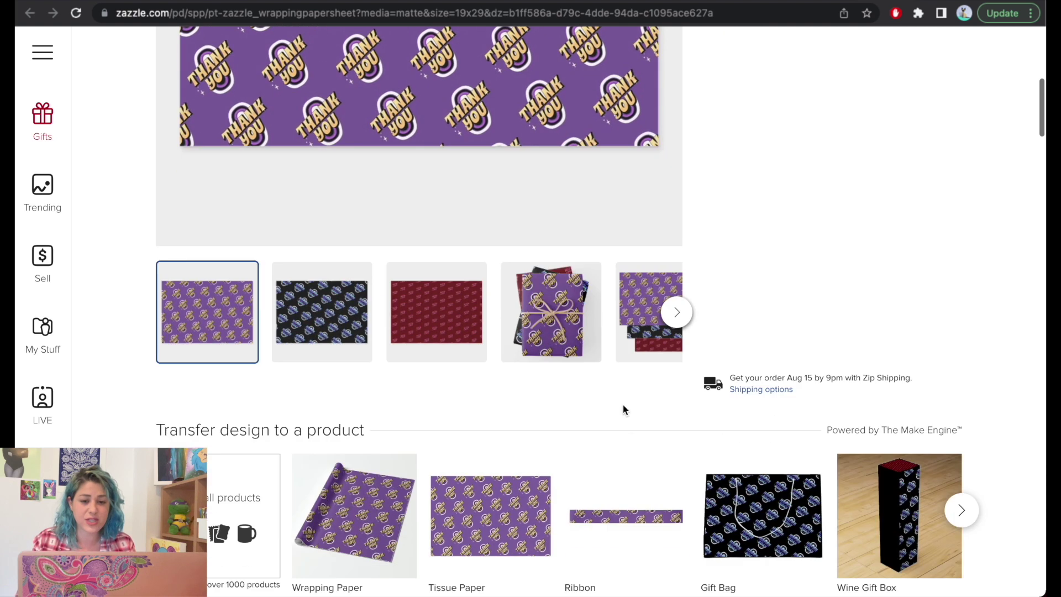
left_click(677, 312)
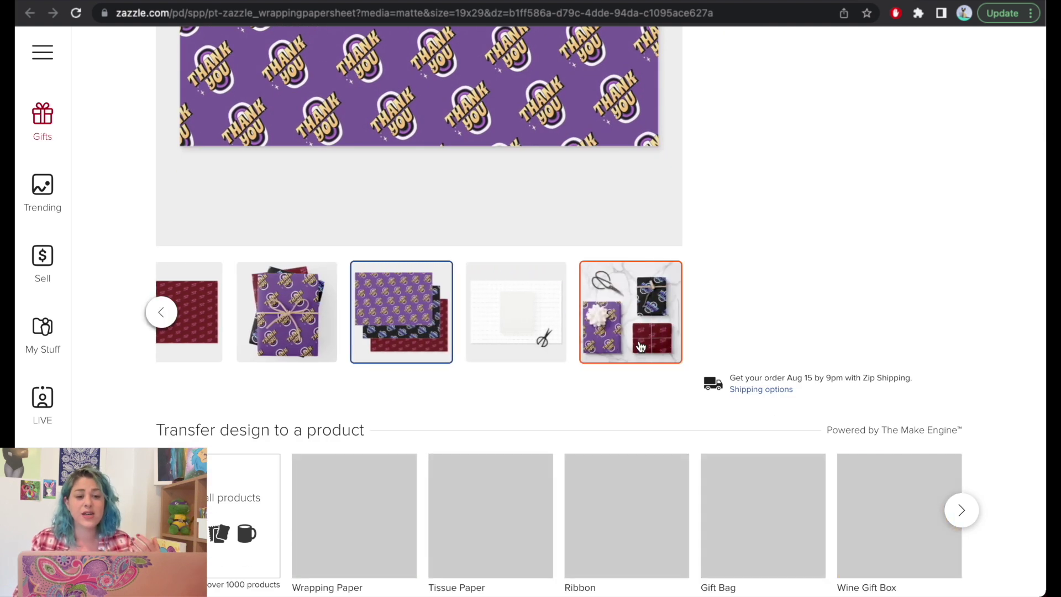
left_click(421, 308)
scroll(608, 276, "up", 4)
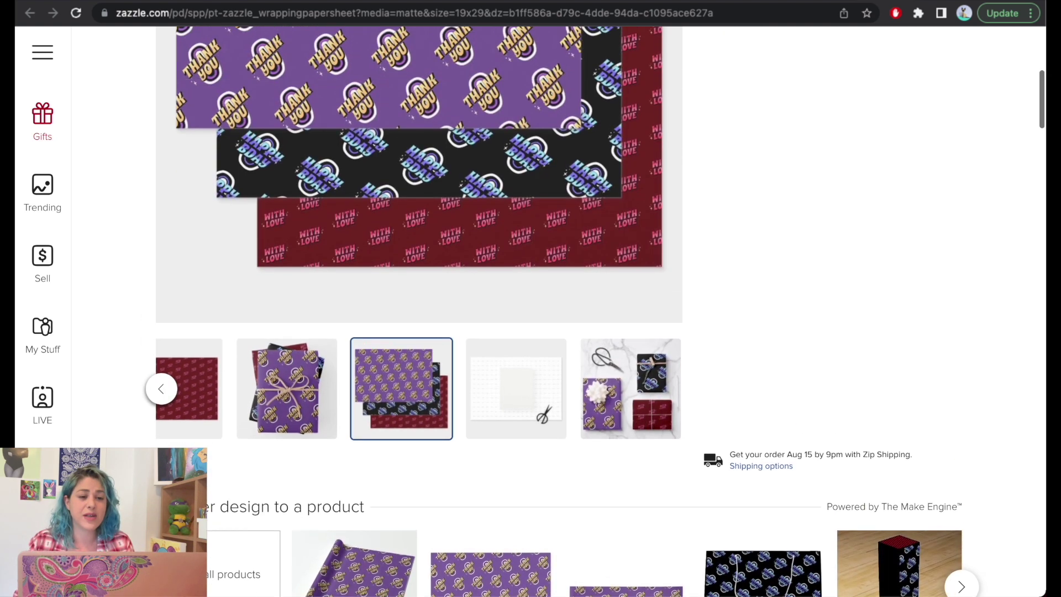
scroll(760, 233, "up", 2)
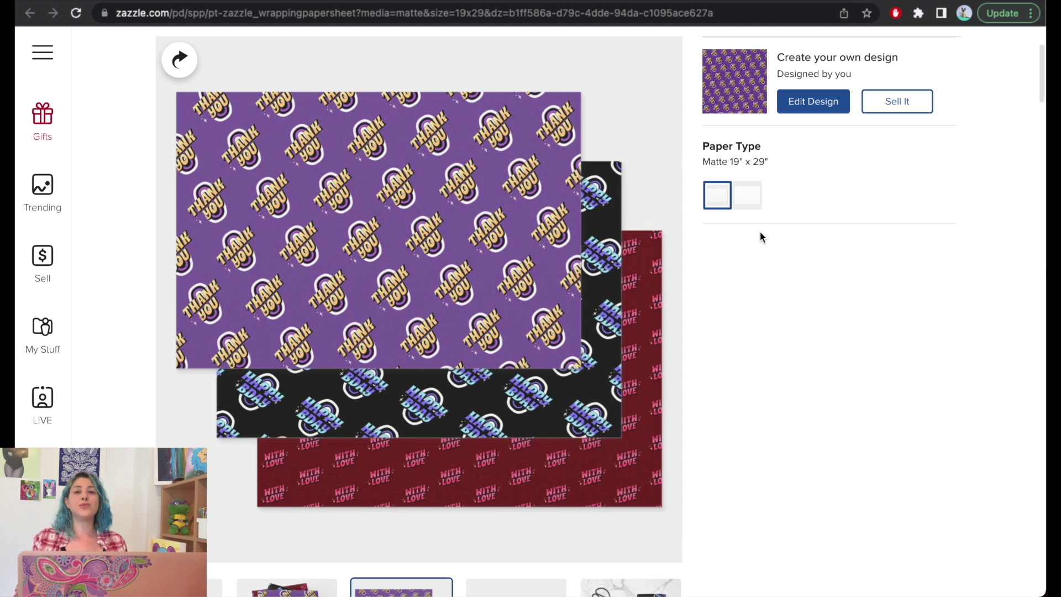
scroll(760, 233, "up", 1)
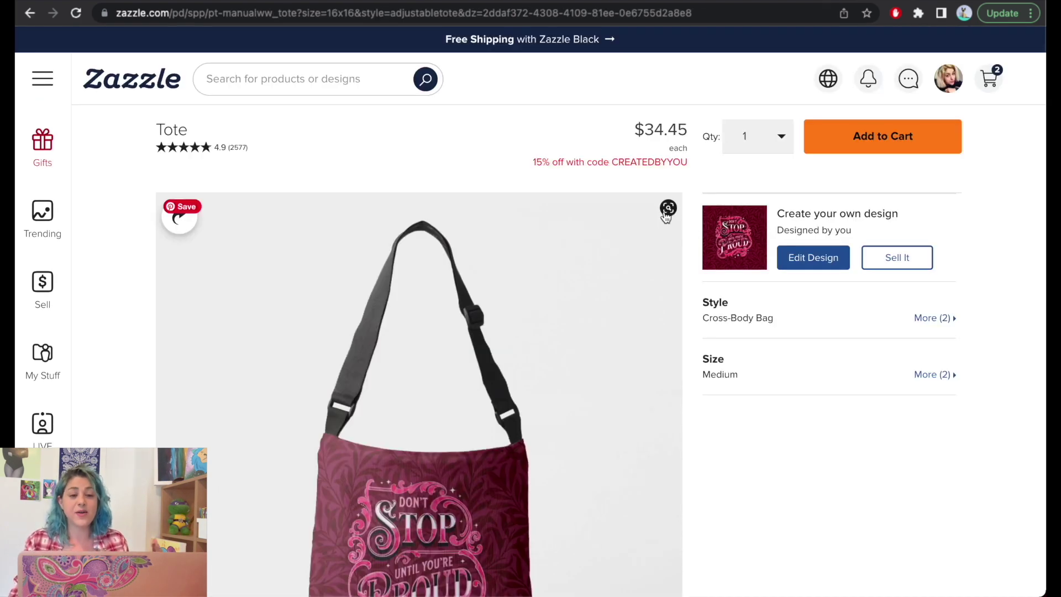
Review the finished tote, vinyl sticker and latte mug product pages, then switch to Kittl and close its download options
scroll(666, 217, "down", 3)
scroll(701, 349, "down", 3)
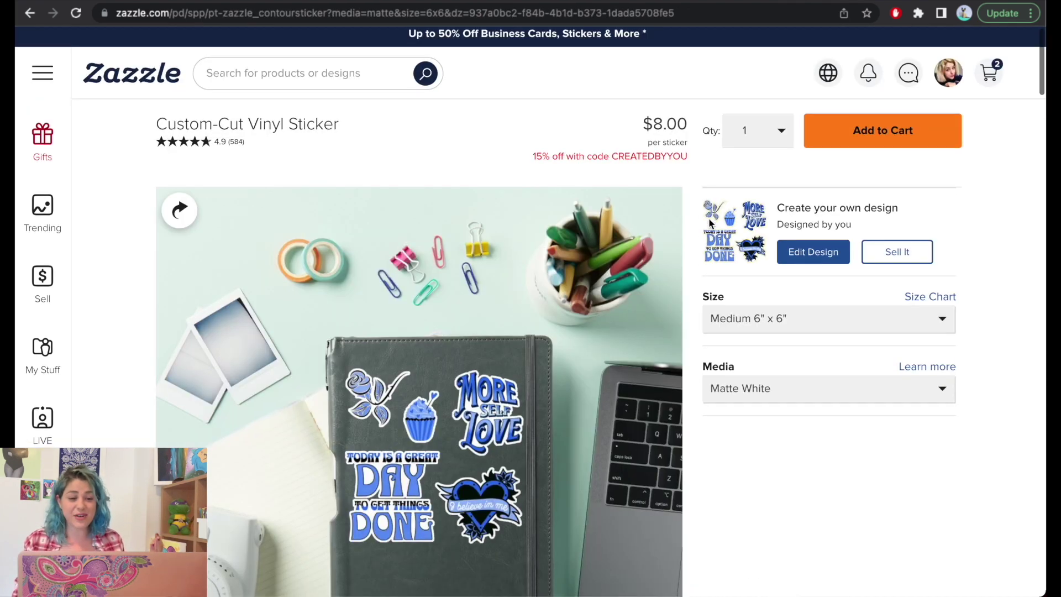
scroll(710, 224, "down", 2)
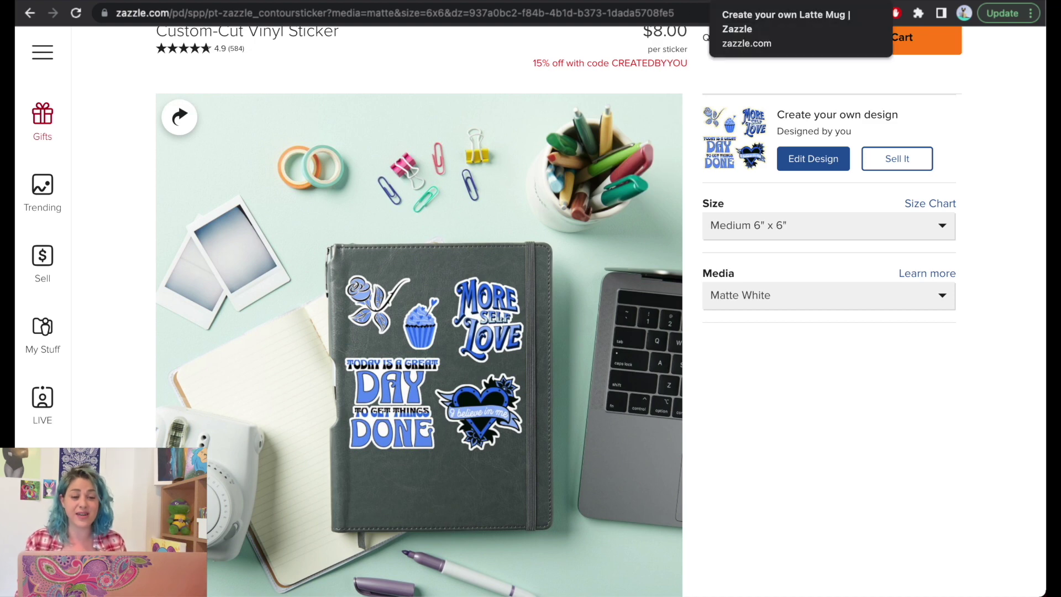
left_click(774, 0)
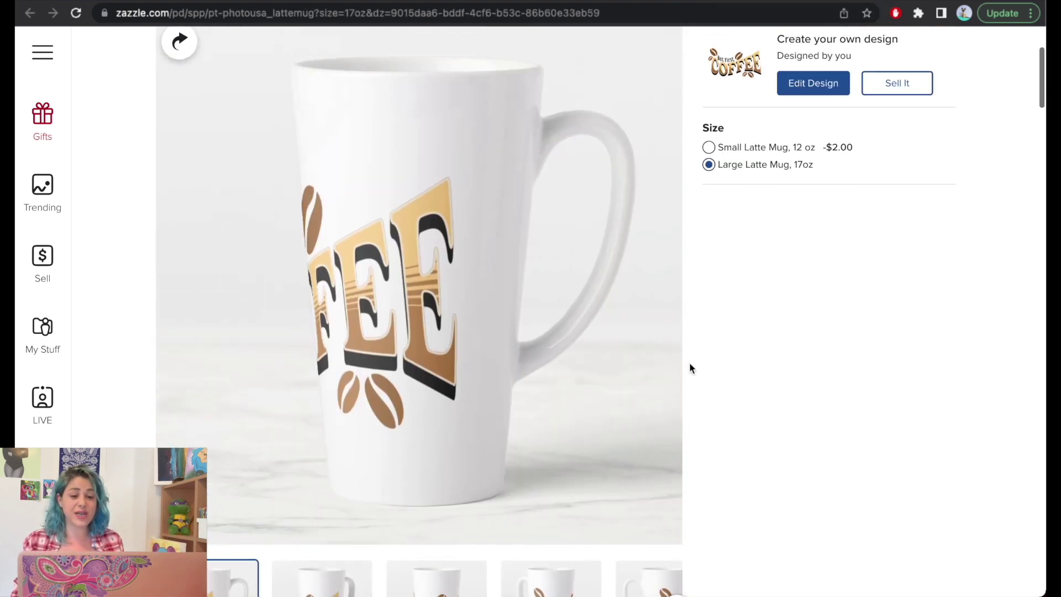
scroll(622, 509, "right", 3)
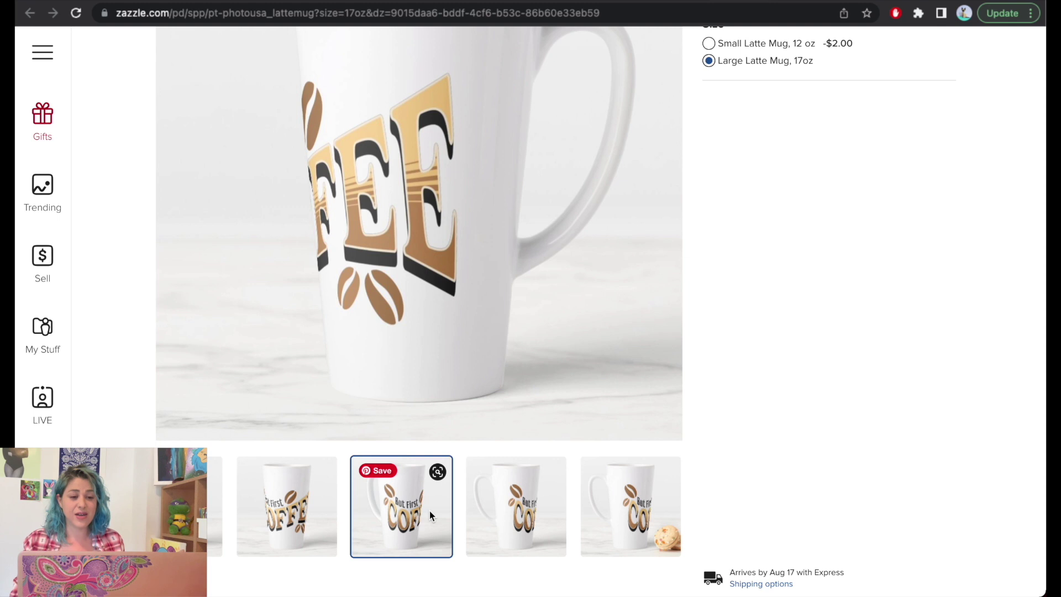
scroll(820, 430, "up", 2)
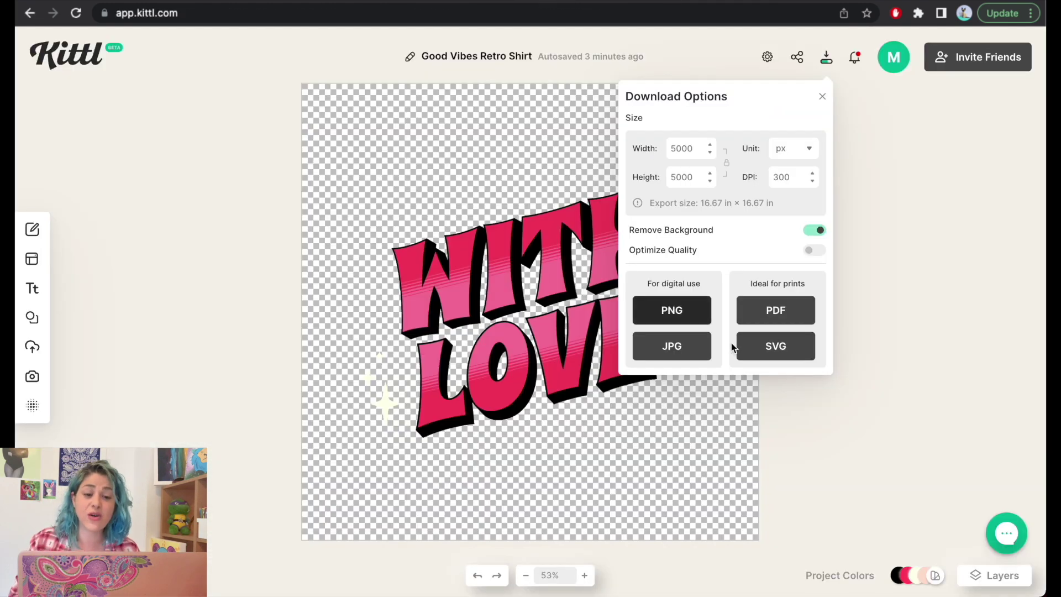
left_click(896, 251)
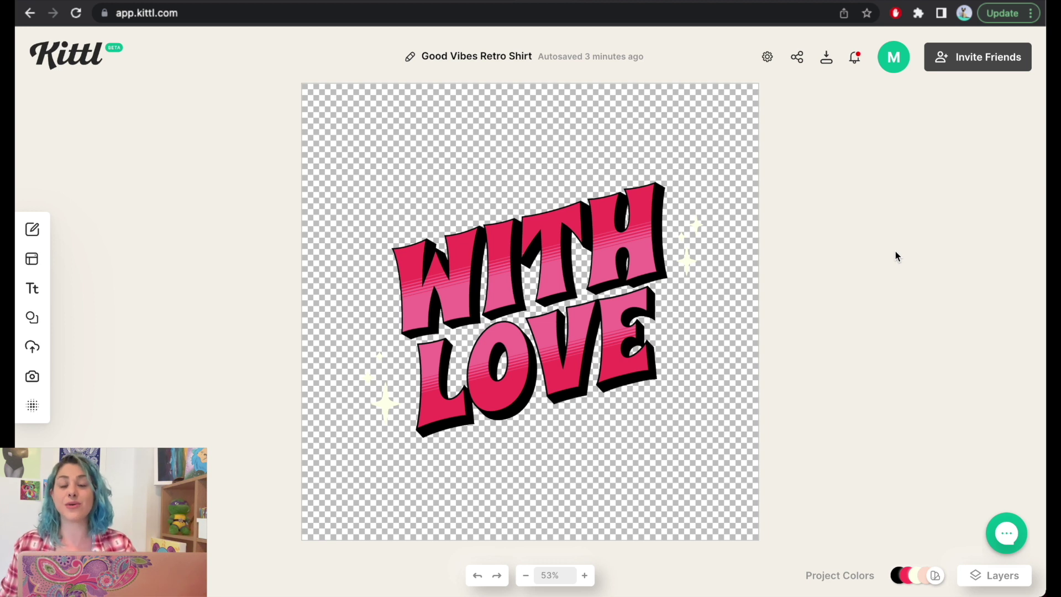